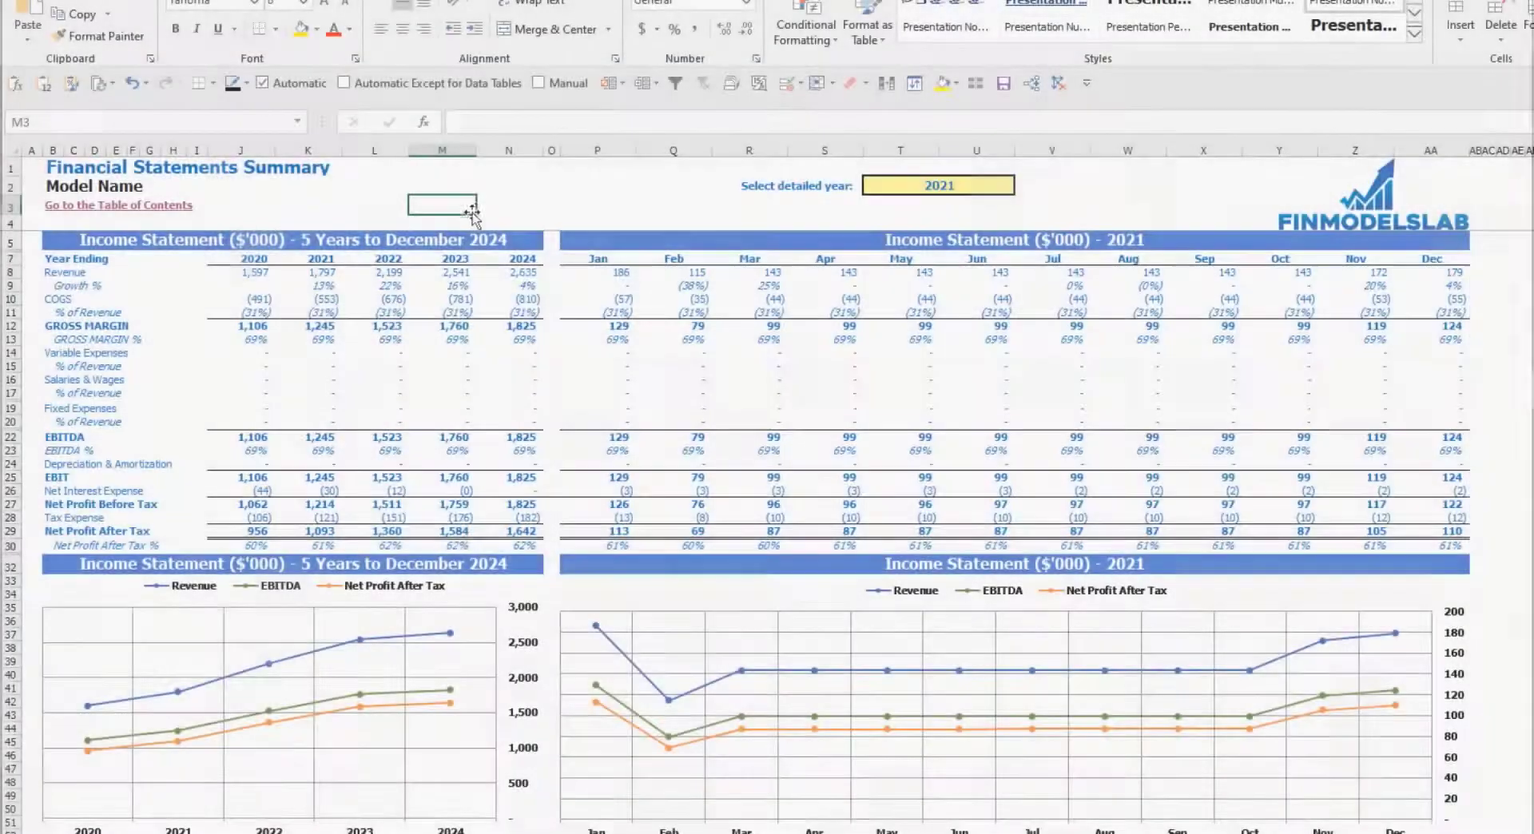
Step: Set the detailed year in the Financial Statements Summary to 2022 and select the monthly income statement figures
{"action": "scroll", "coordinate": [265, 504], "scroll_direction": "down", "scroll_amount": 20}
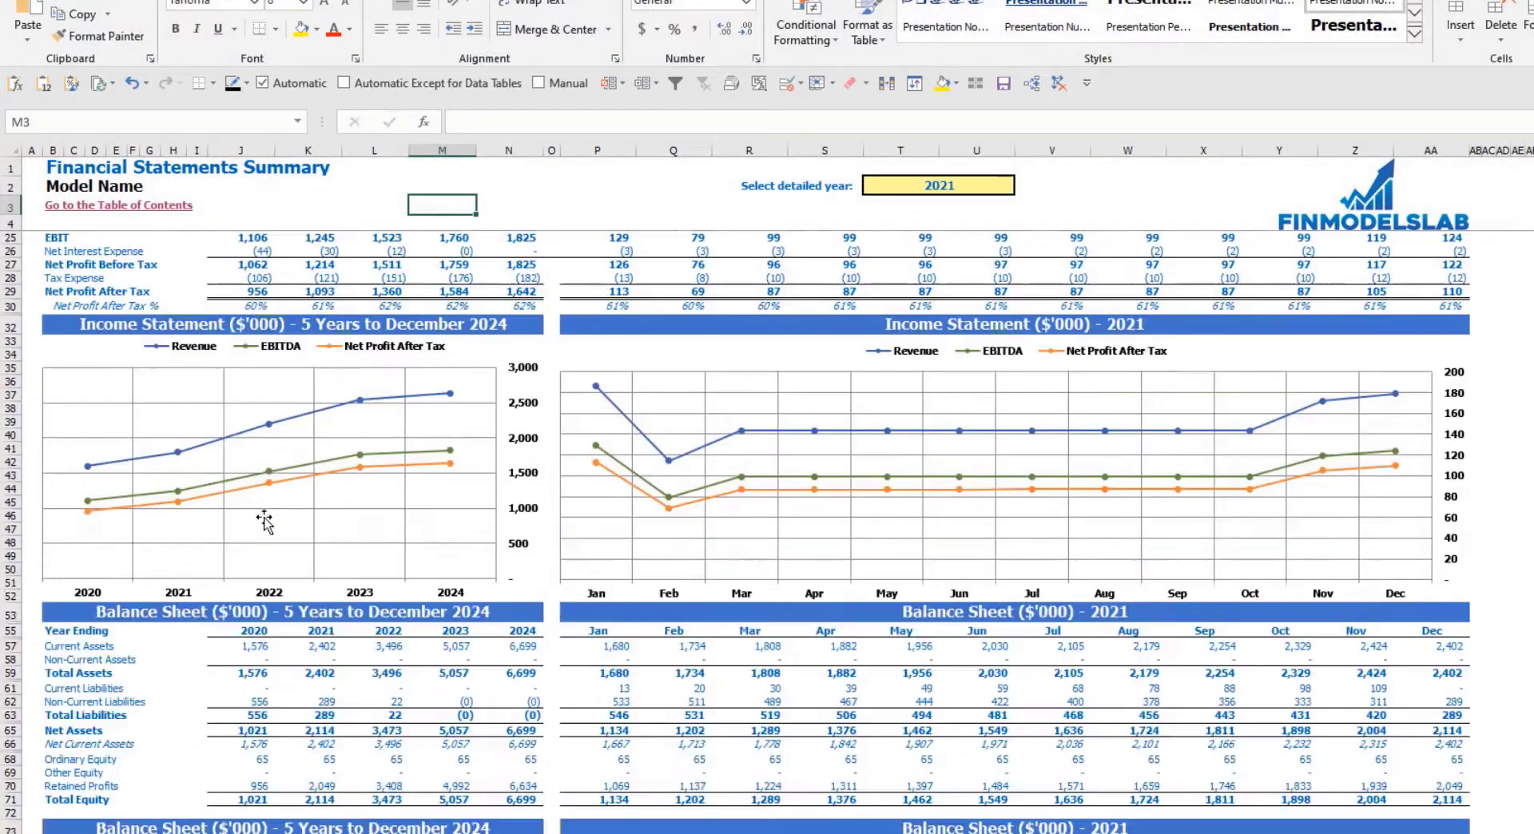
{"action": "scroll", "coordinate": [346, 460], "scroll_direction": "up", "scroll_amount": 20}
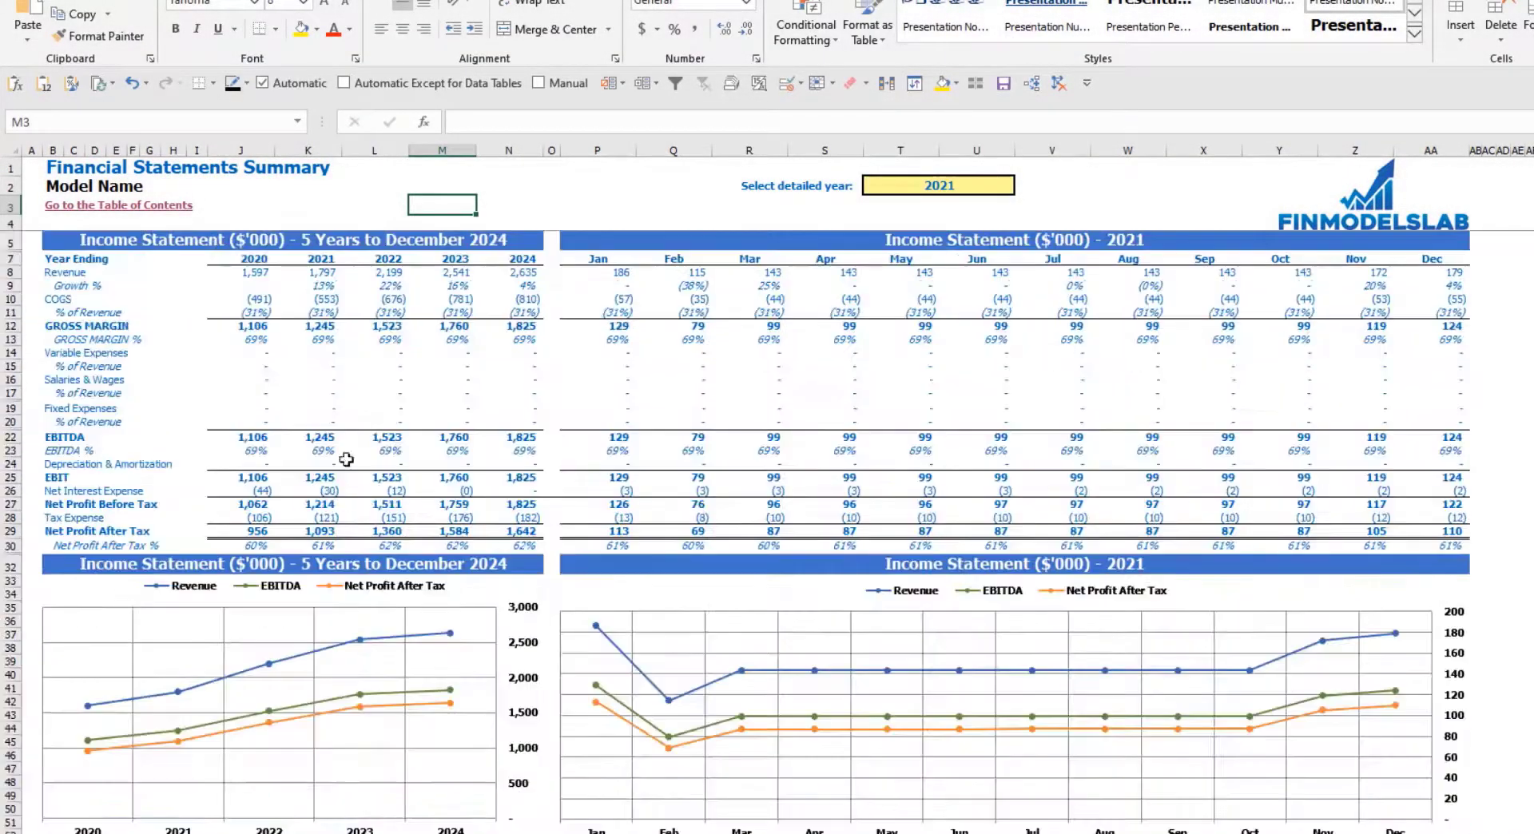
{"action": "left_click", "coordinate": [123, 584]}
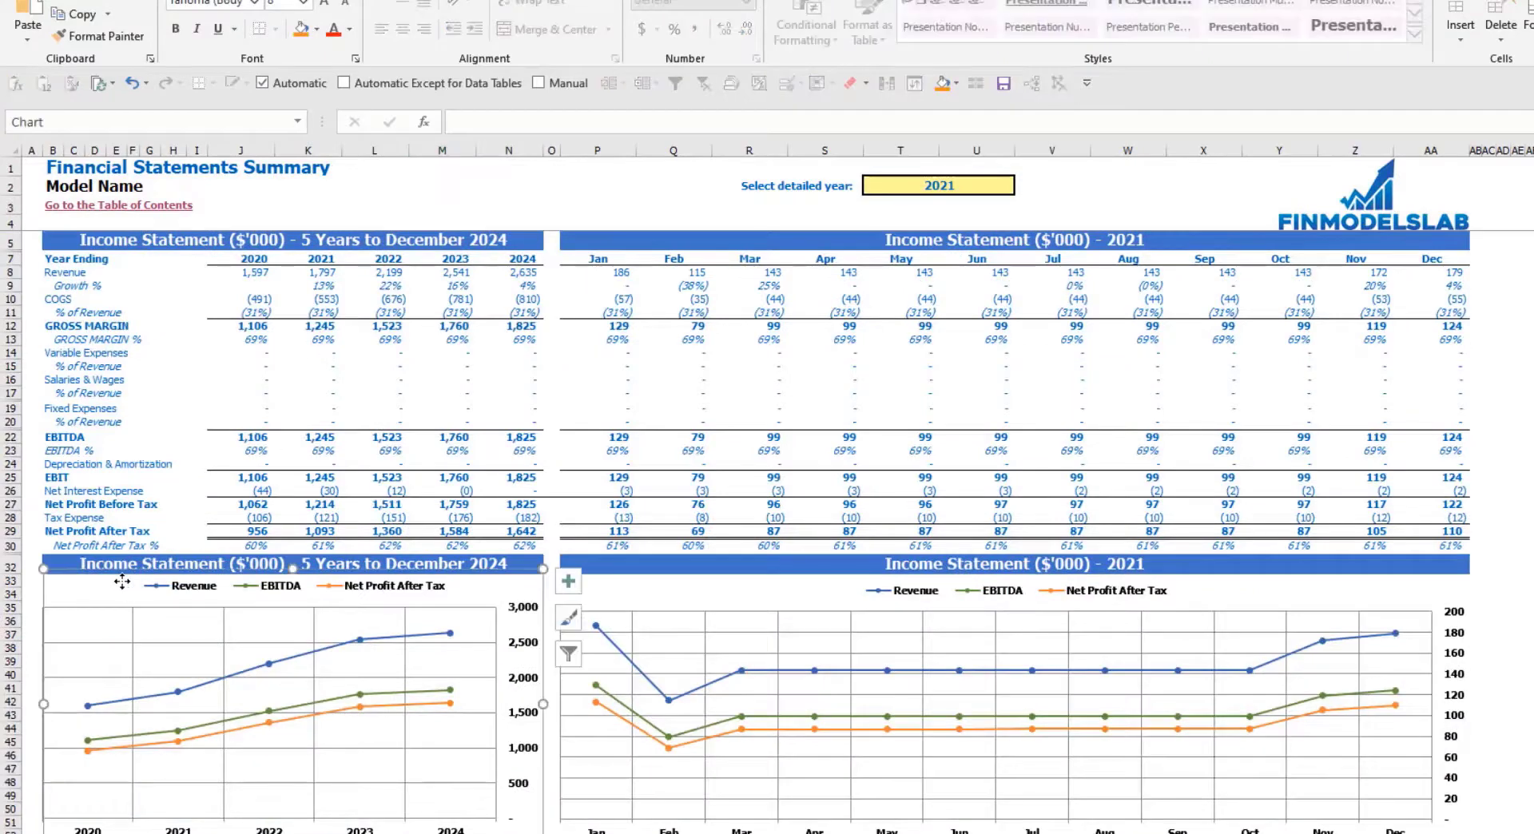
{"action": "left_click", "coordinate": [580, 193]}
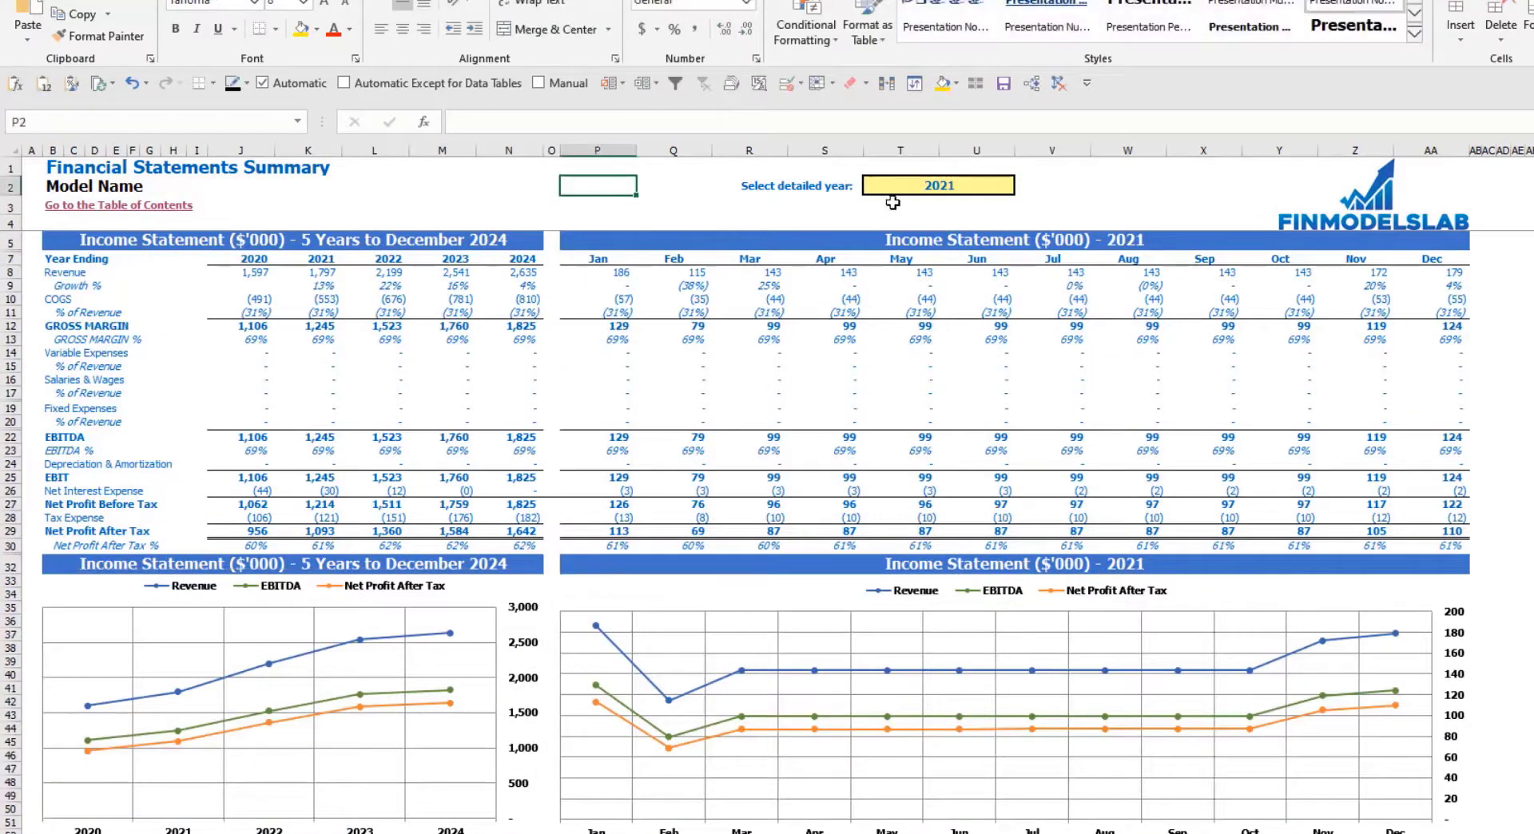
{"action": "left_click", "coordinate": [958, 185]}
{"action": "left_click", "coordinate": [1024, 188]}
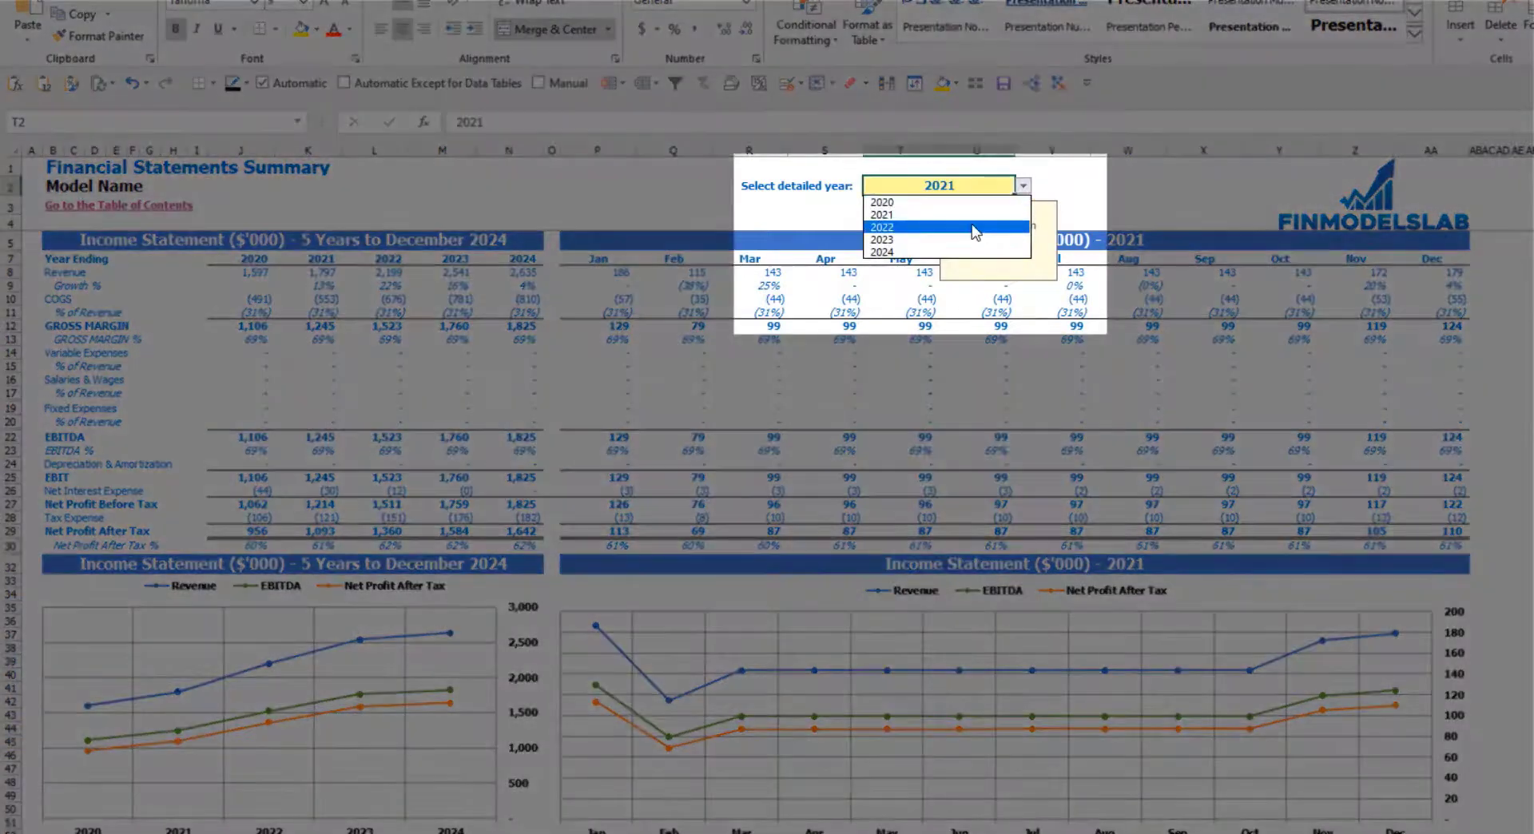
{"action": "left_click", "coordinate": [985, 233]}
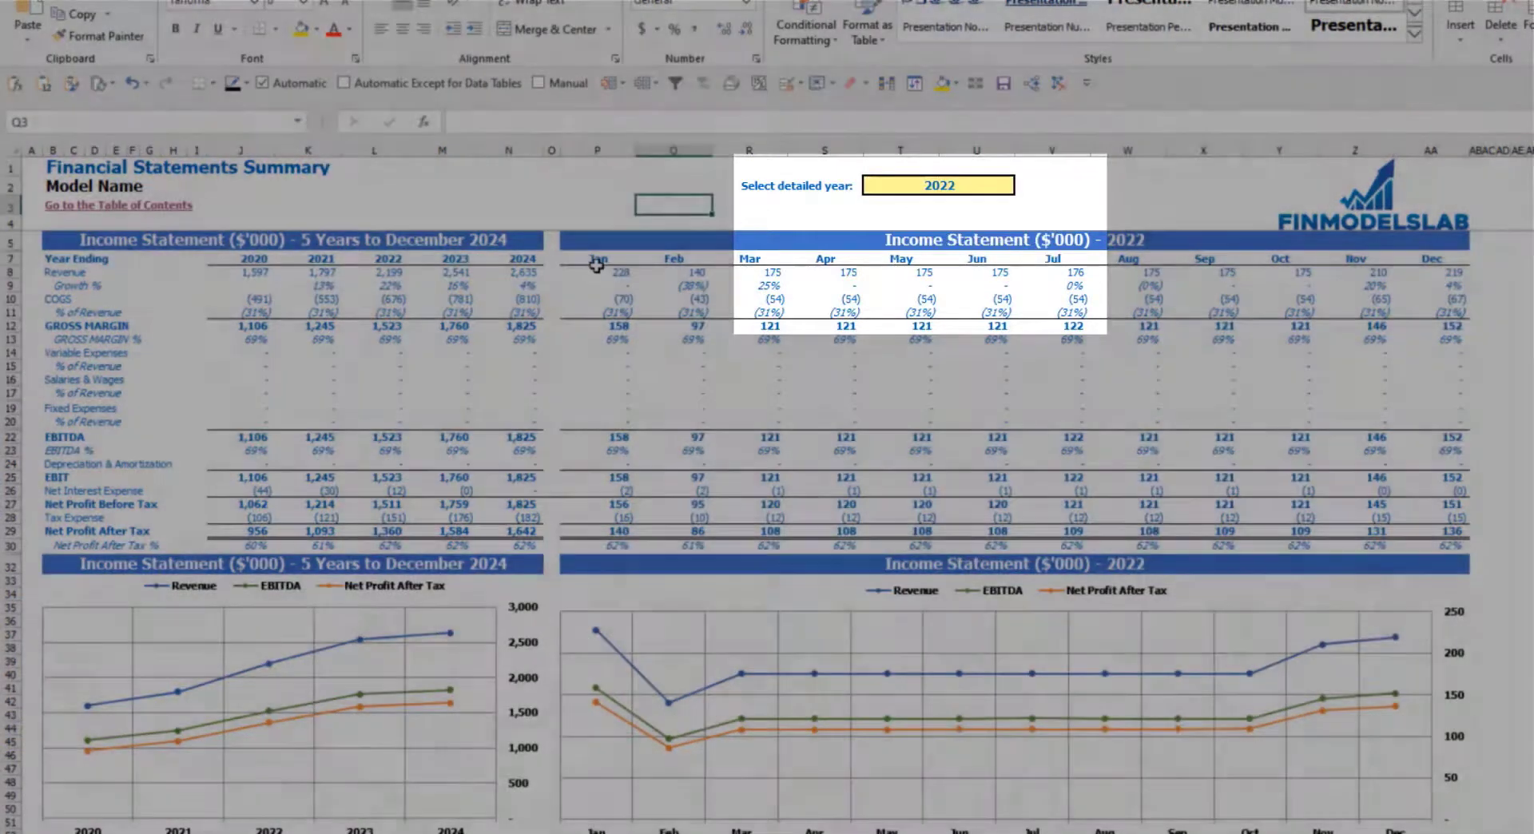
{"action": "left_click_drag", "start_coordinate": [607, 271], "coordinate": [1442, 544]}
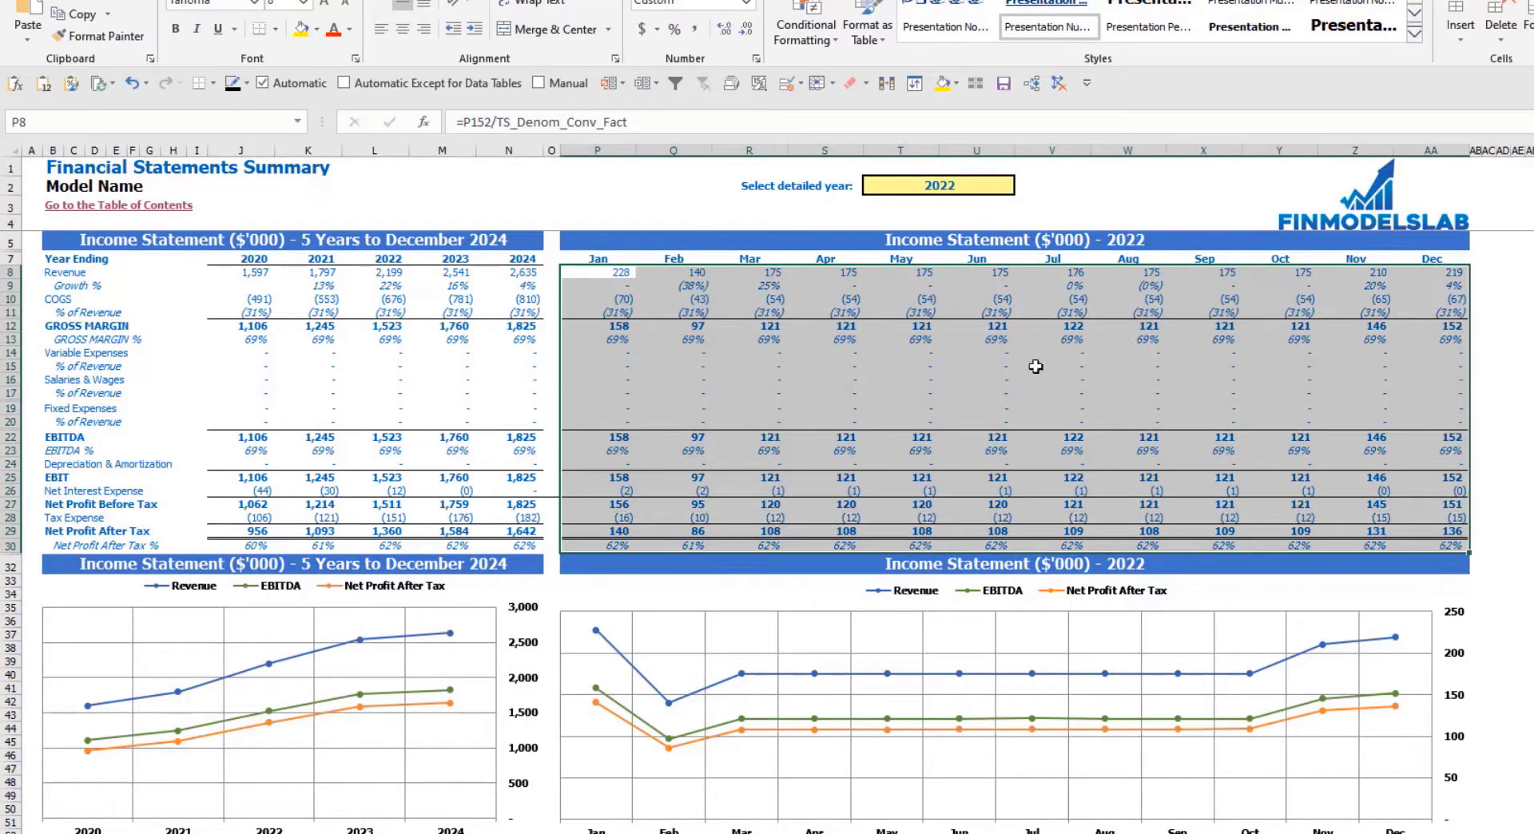
{"action": "left_click", "coordinate": [1530, 492]}
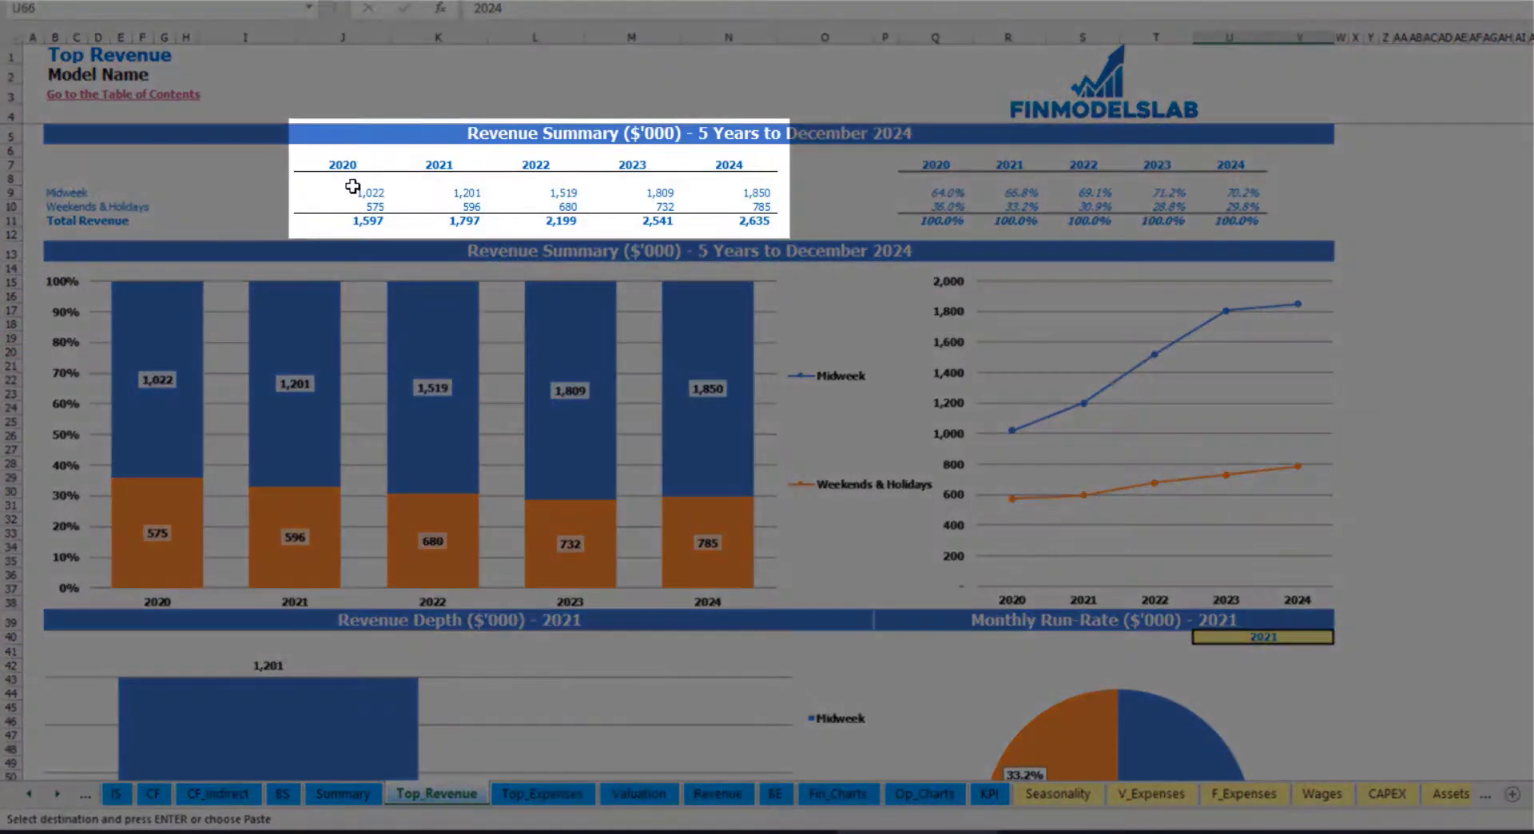
Step: Examine the five-year revenue amounts and revenue share percentages in the Top Revenue summary table
{"action": "left_click_drag", "start_coordinate": [354, 189], "coordinate": [755, 221]}
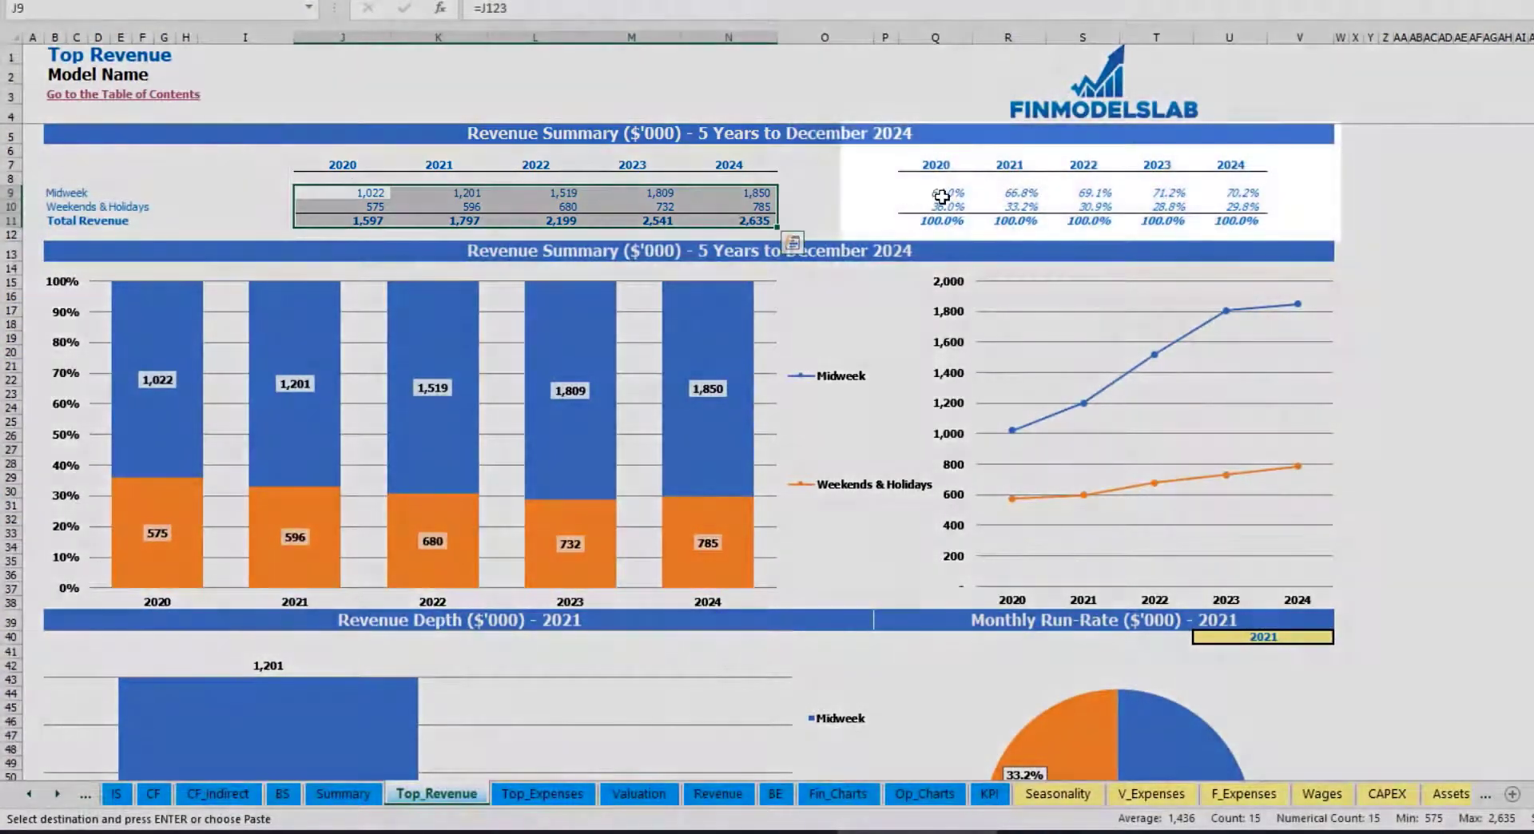
{"action": "left_click_drag", "start_coordinate": [942, 196], "coordinate": [1243, 221]}
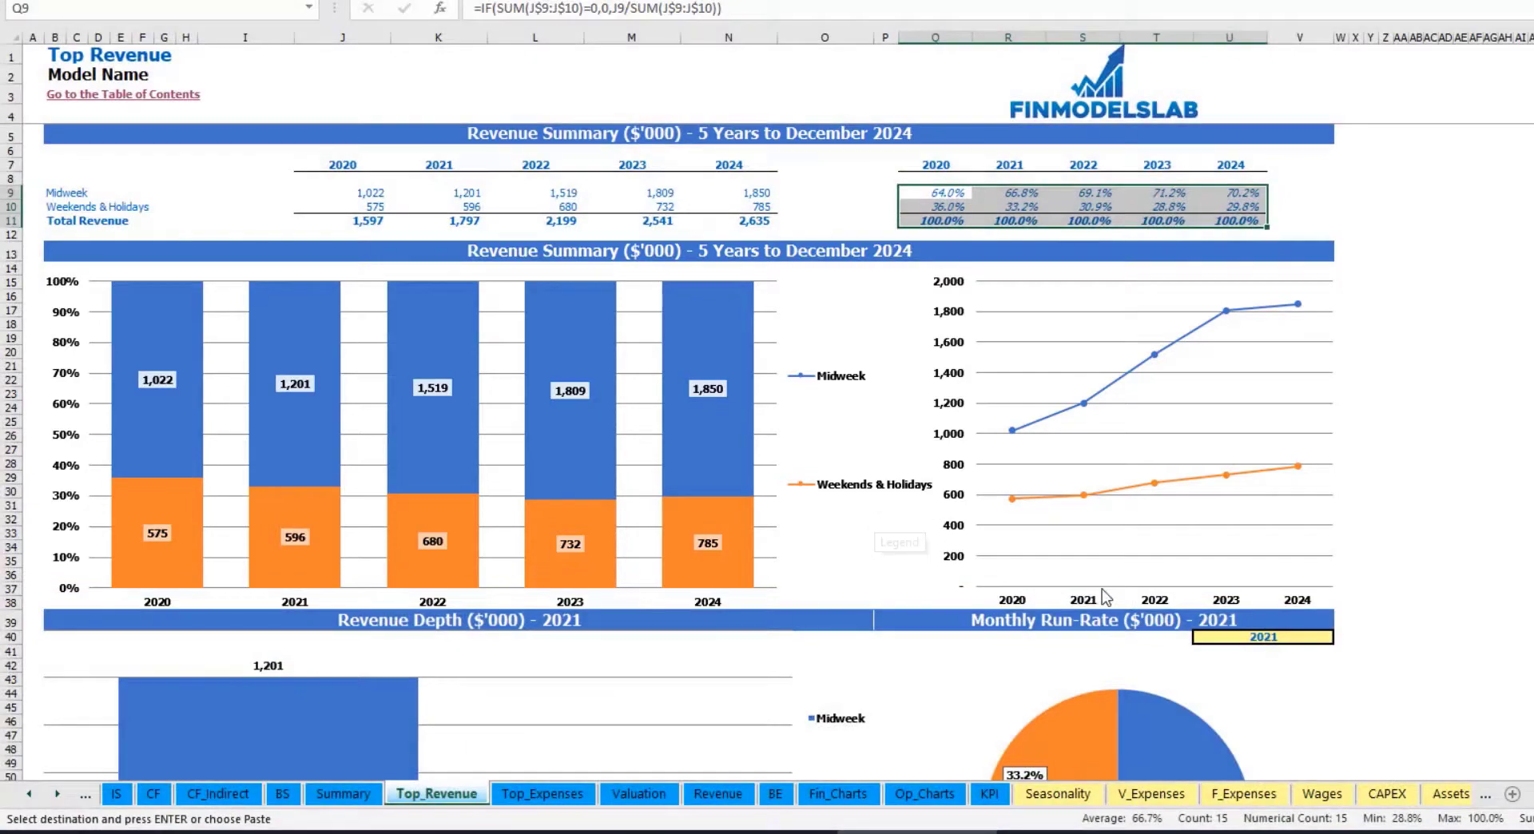
Step: Set the year for the Revenue Depth and Monthly Run-Rate charts to 2022
{"action": "scroll", "coordinate": [1231, 454], "scroll_direction": "down", "scroll_amount": 7}
{"action": "left_click", "coordinate": [1329, 346]}
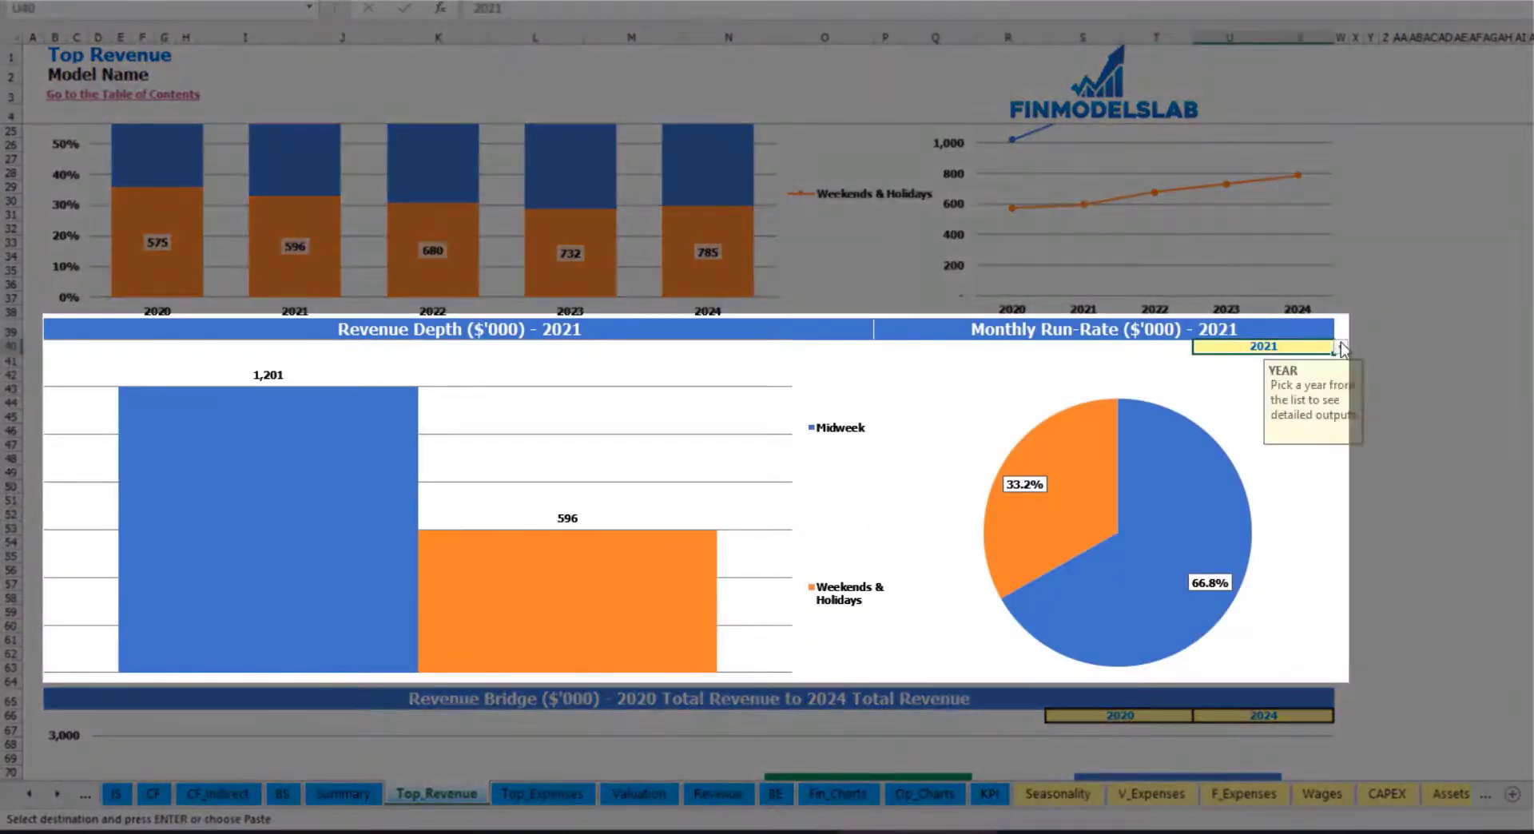
{"action": "left_click", "coordinate": [1342, 349]}
{"action": "left_click", "coordinate": [1270, 386]}
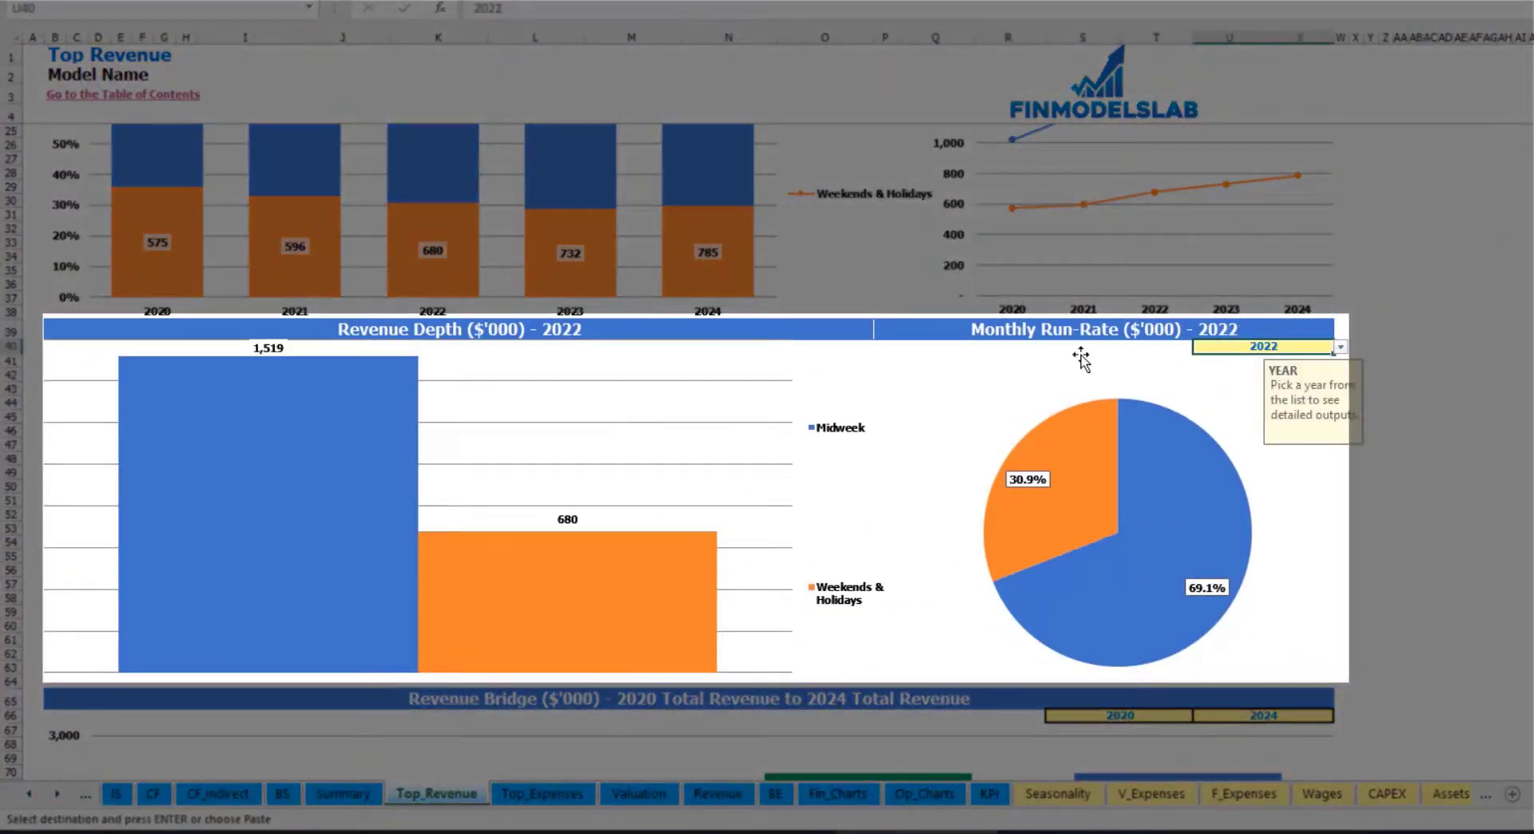
{"action": "left_click", "coordinate": [1006, 330]}
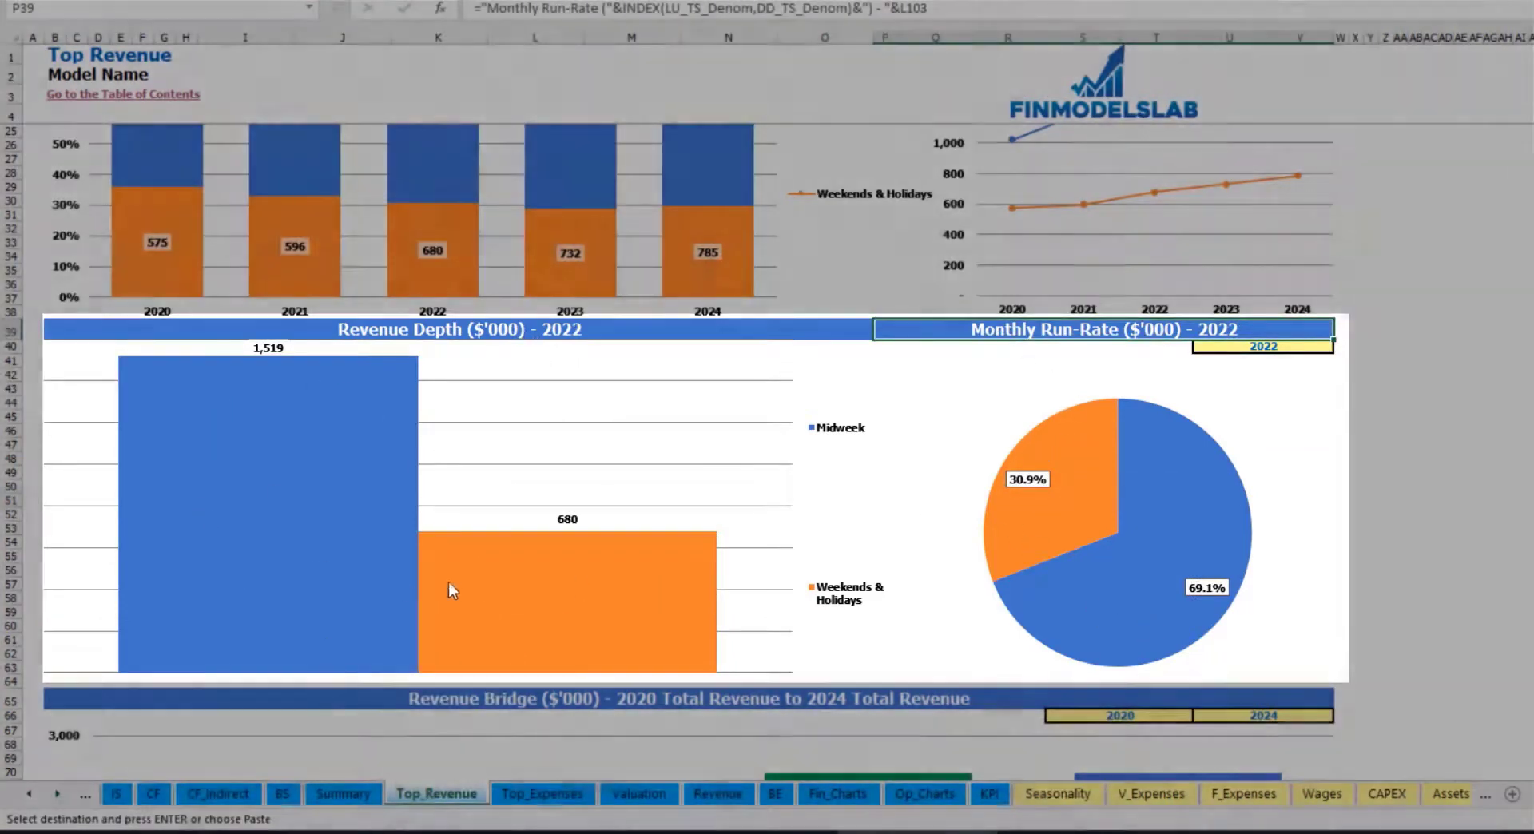
Step: Set the Revenue Bridge chart's first year to 2021 and choose a different last year
{"action": "mouse_move", "coordinate": [460, 569]}
{"action": "scroll", "coordinate": [463, 575], "scroll_direction": "down", "scroll_amount": 10}
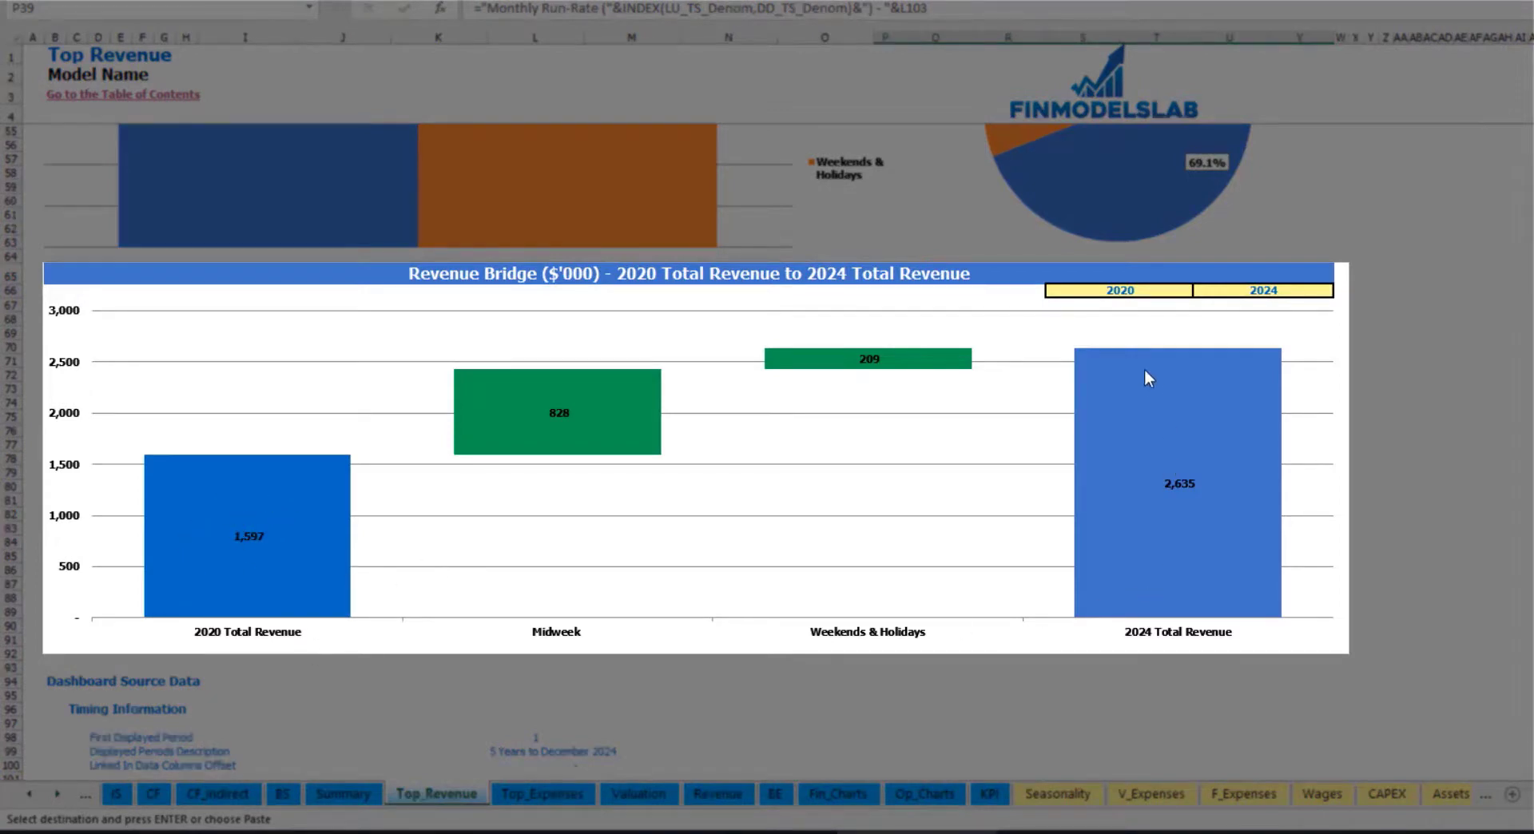
{"action": "left_click", "coordinate": [1187, 290]}
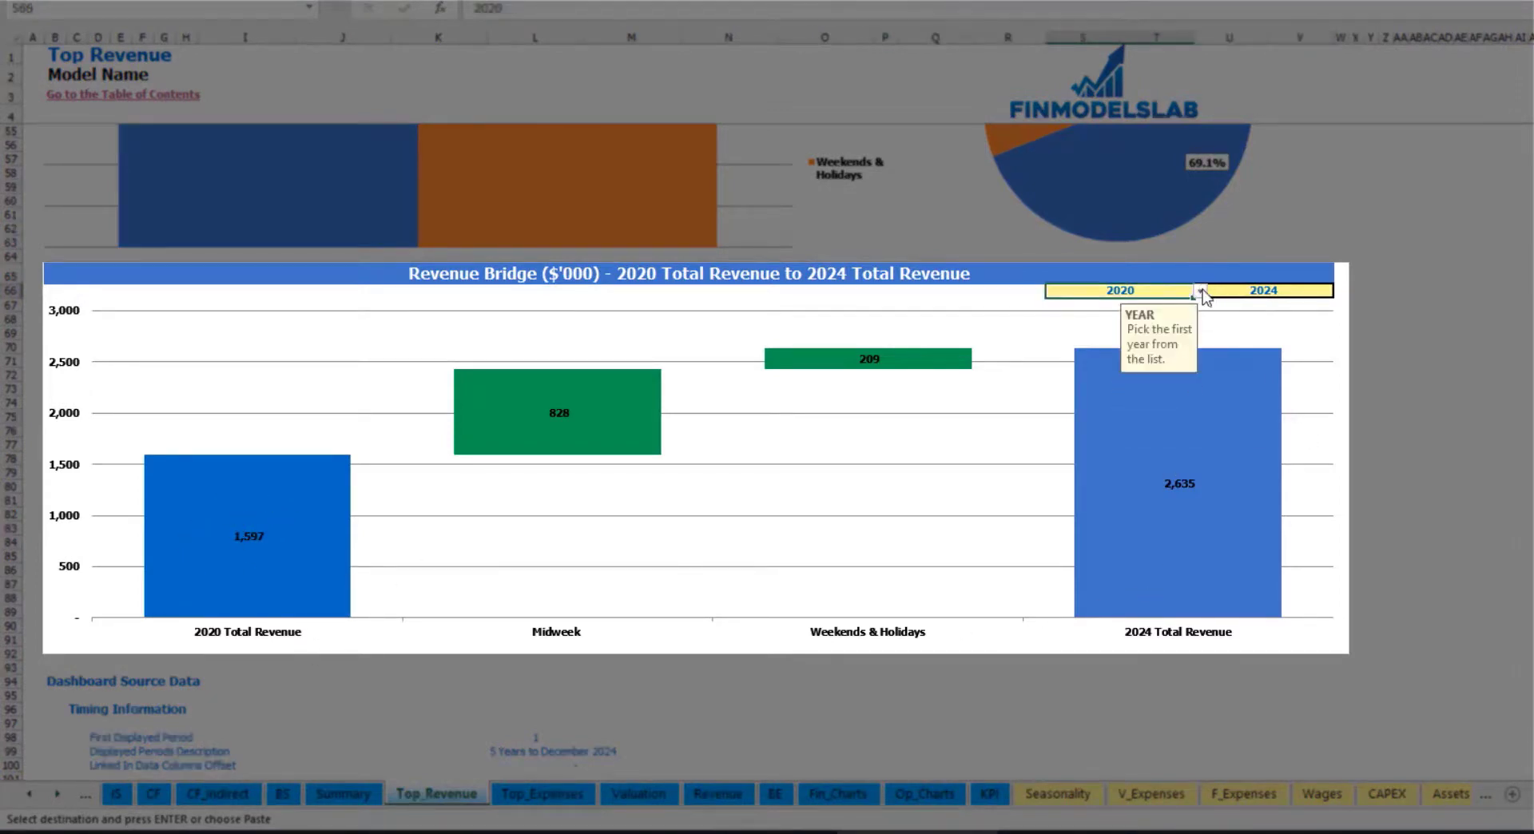
{"action": "left_click", "coordinate": [1200, 291]}
{"action": "left_click", "coordinate": [1170, 318]}
{"action": "left_click", "coordinate": [1318, 292]}
{"action": "left_click", "coordinate": [1337, 290]}
{"action": "left_click", "coordinate": [1323, 290]}
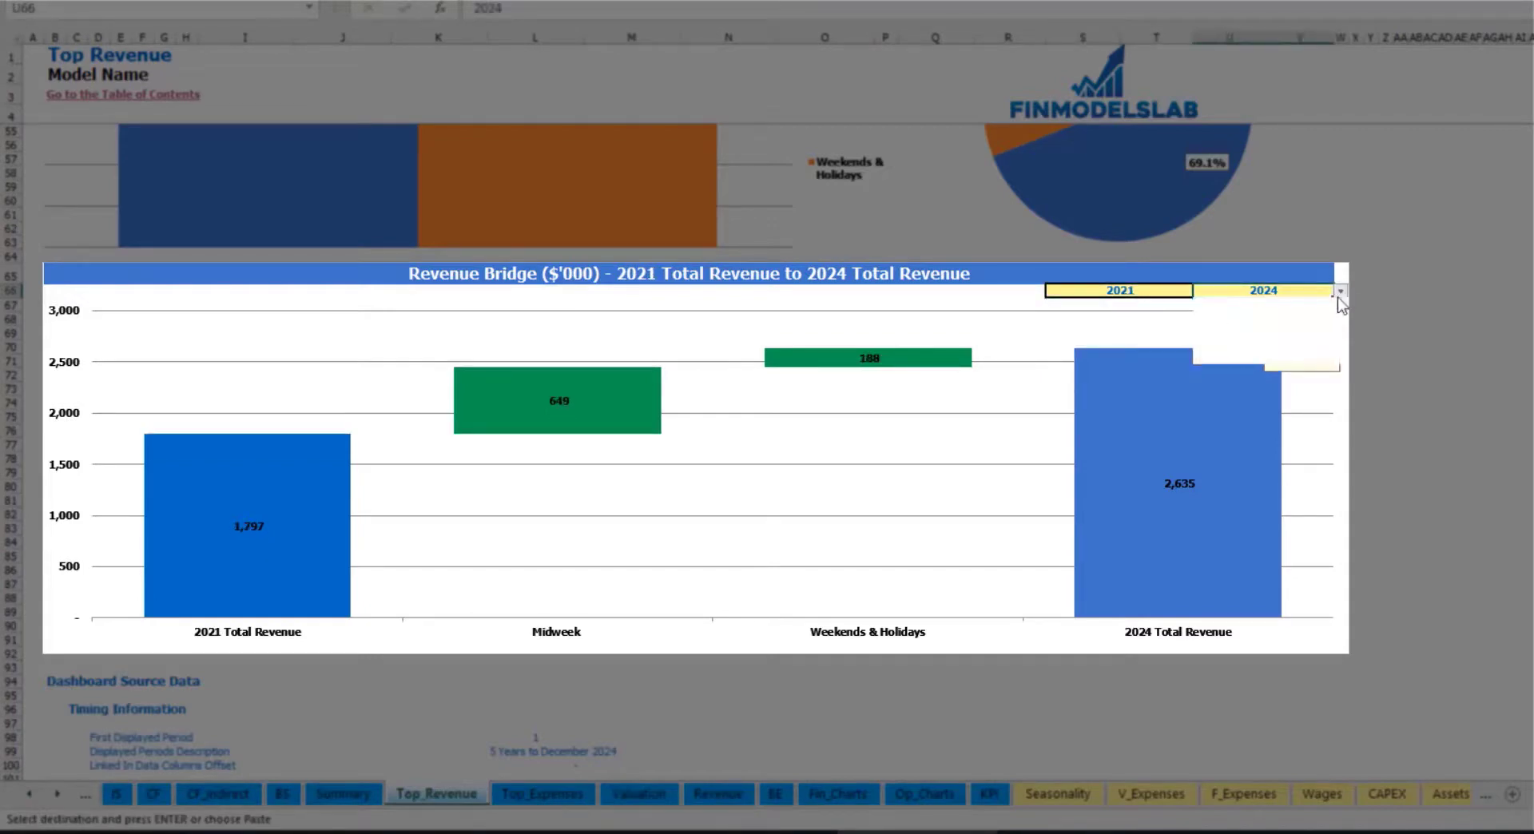
{"action": "left_click", "coordinate": [1341, 291]}
{"action": "left_click", "coordinate": [1297, 345]}
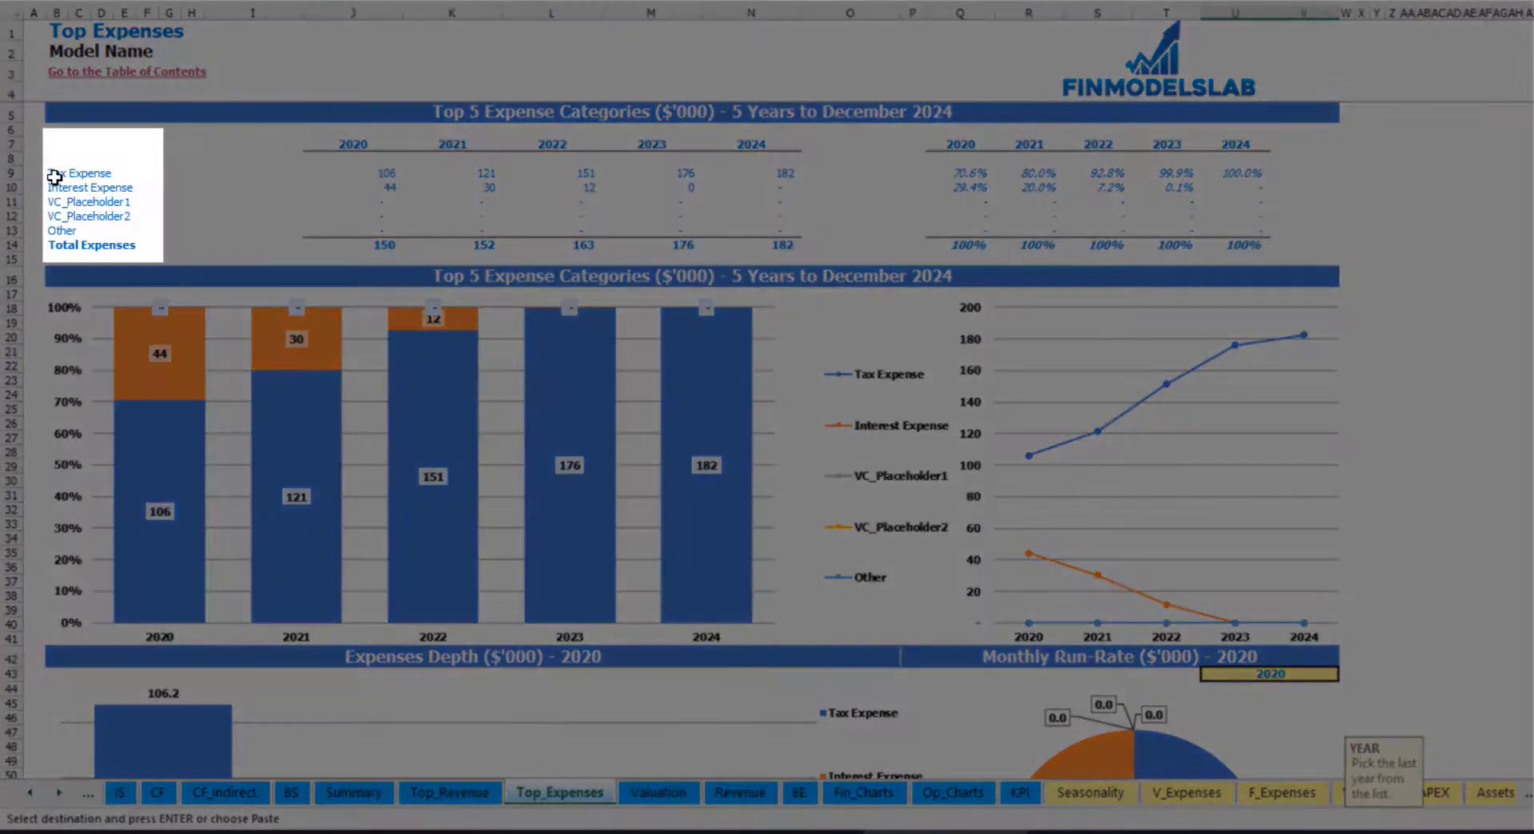
Step: Examine the top five expense categories listed on the Top Expenses sheet, including Other
{"action": "left_click_drag", "start_coordinate": [55, 175], "coordinate": [130, 218]}
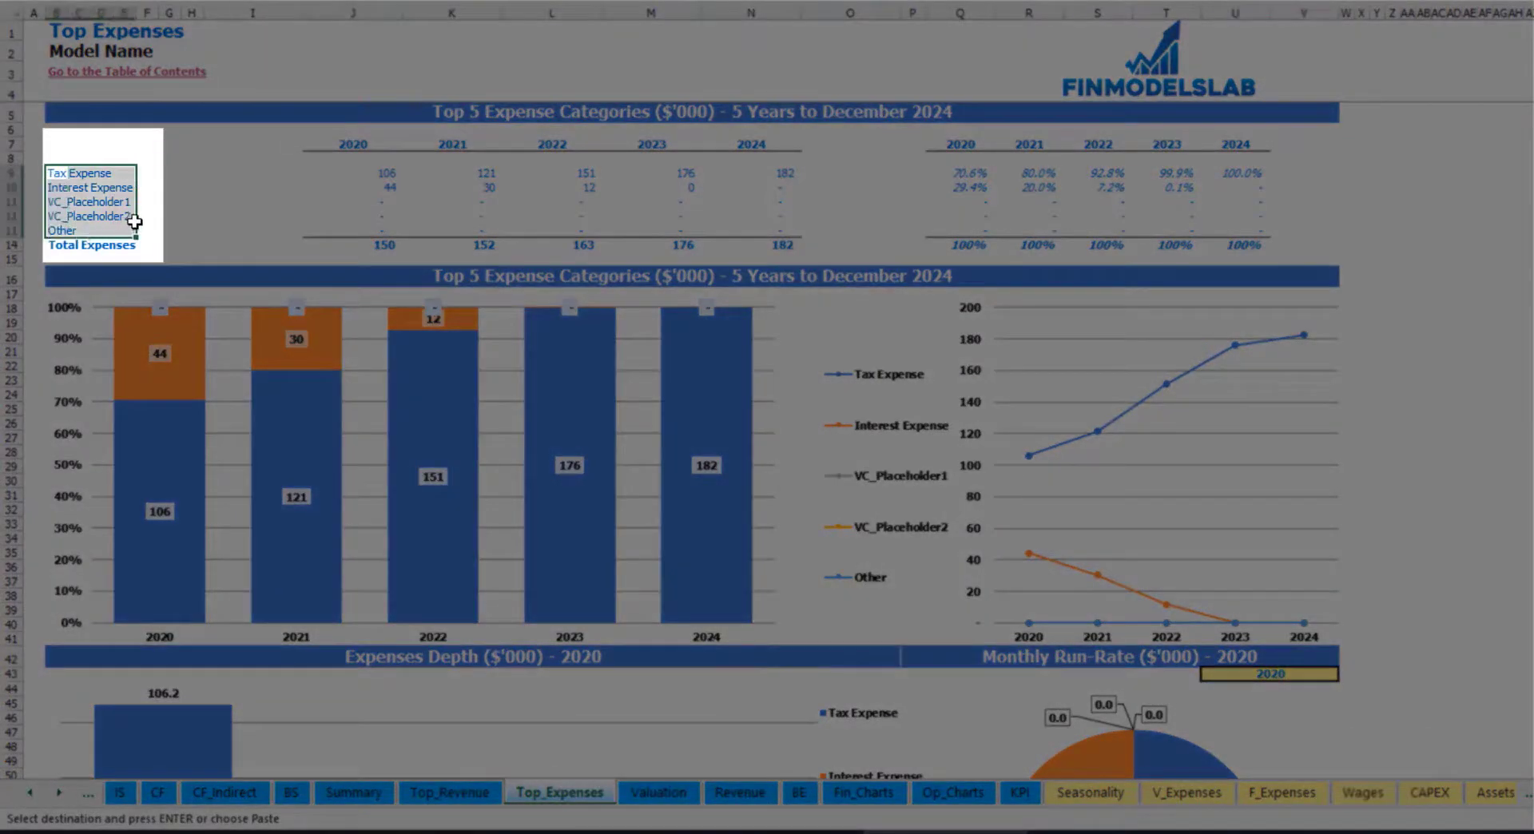
{"action": "left_click", "coordinate": [52, 231]}
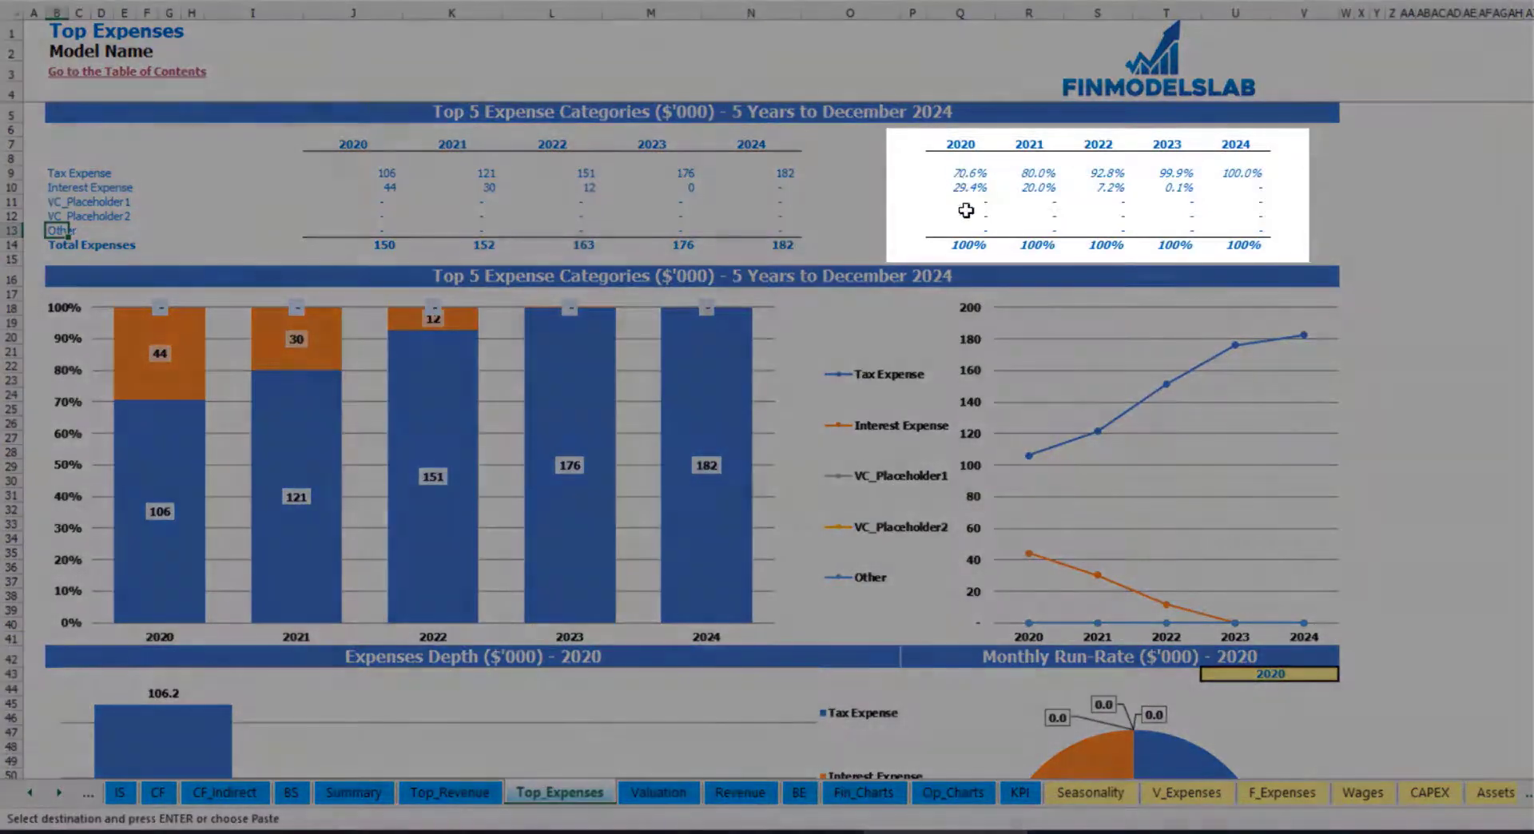
Step: Set the year for the Expenses Depth and Monthly Run-Rate charts to 2022 and view the Expenses Bridge chart
{"action": "scroll", "coordinate": [568, 290], "scroll_direction": "down", "scroll_amount": 4}
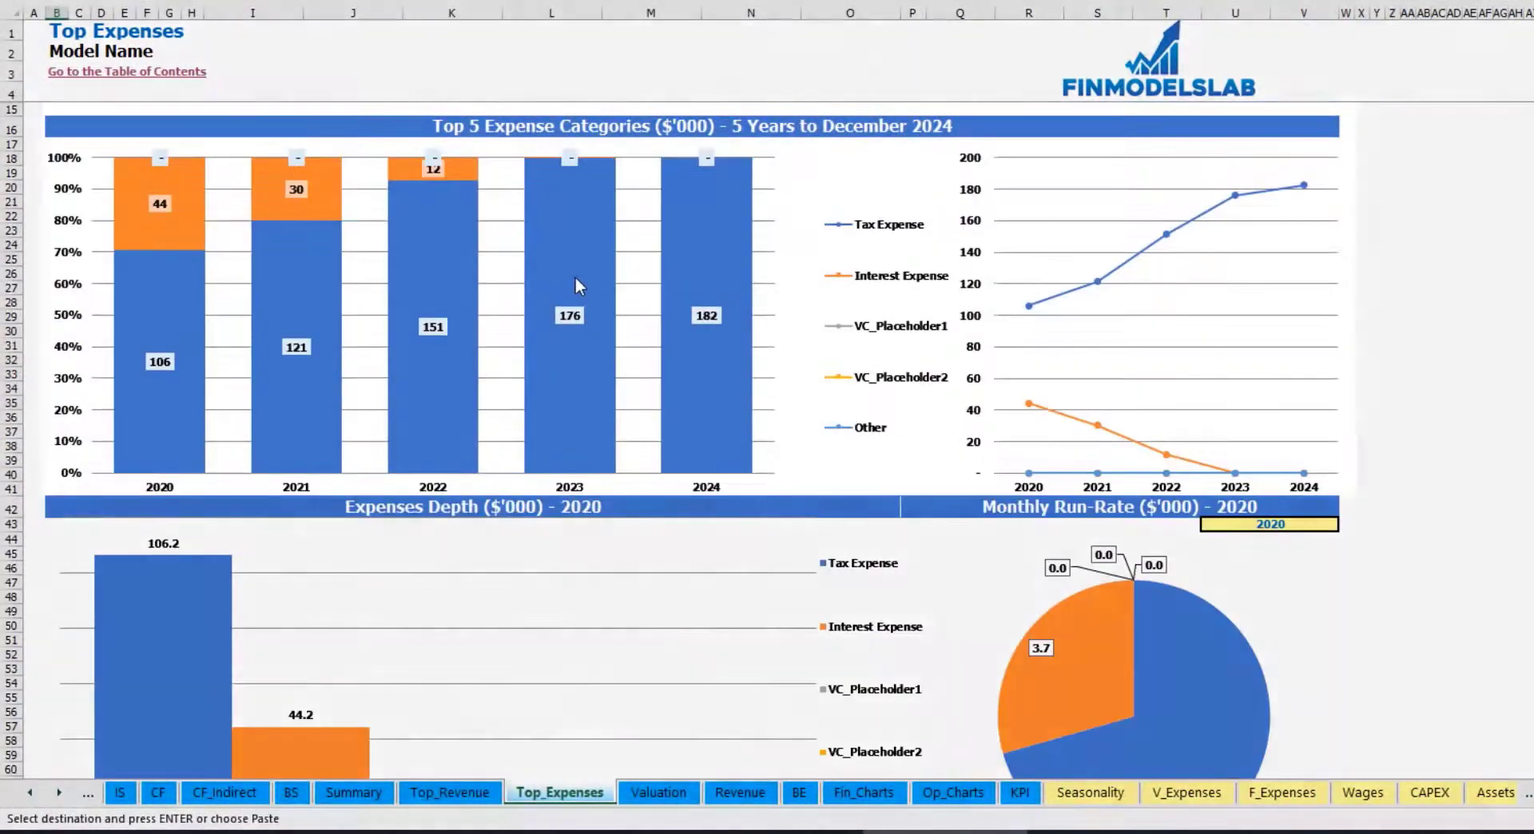
{"action": "scroll", "coordinate": [505, 338], "scroll_direction": "down", "scroll_amount": 3}
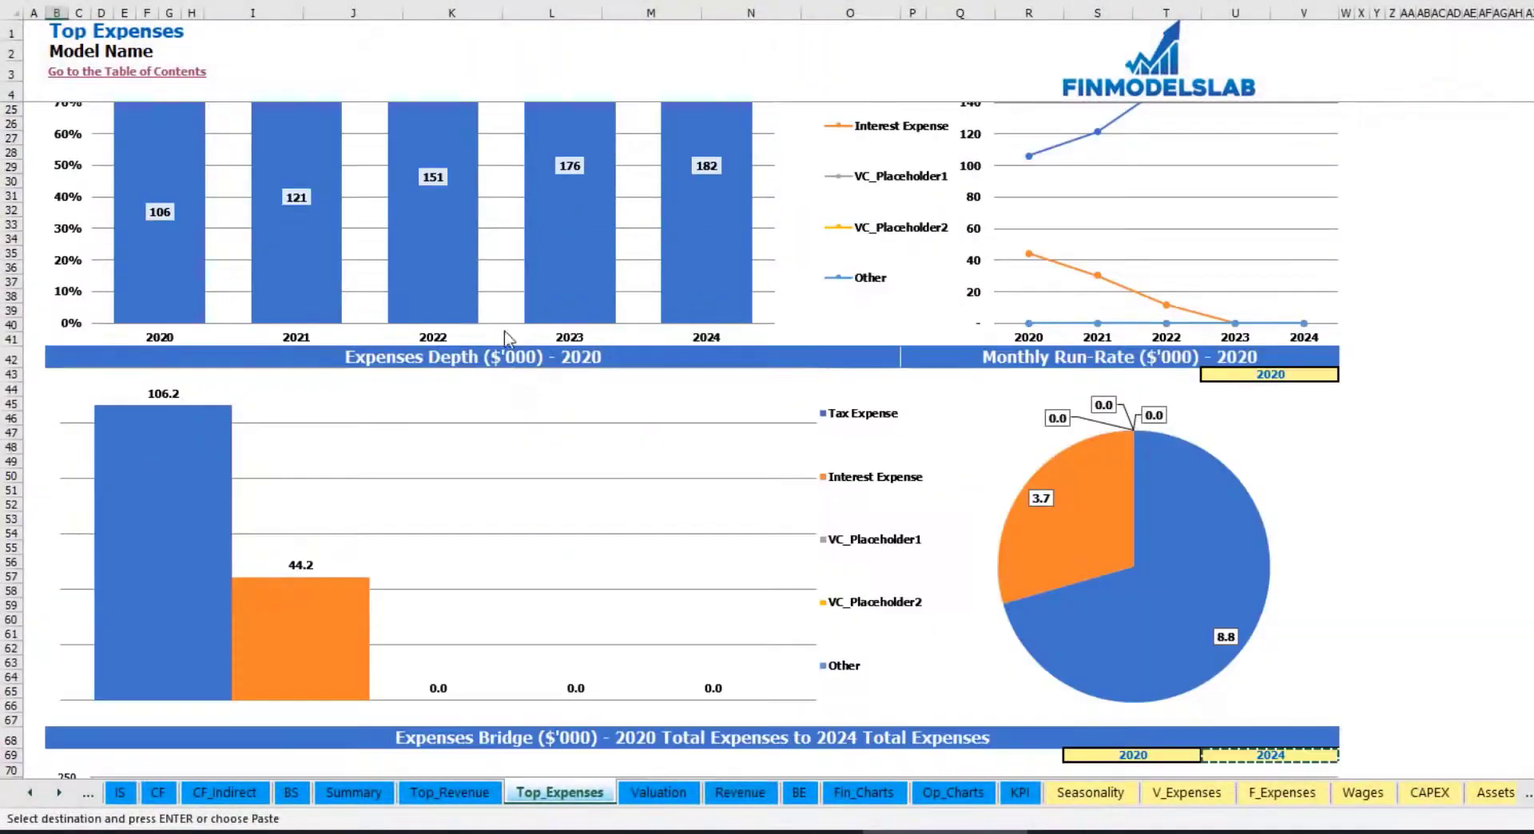
{"action": "scroll", "coordinate": [543, 404], "scroll_direction": "down", "scroll_amount": 3}
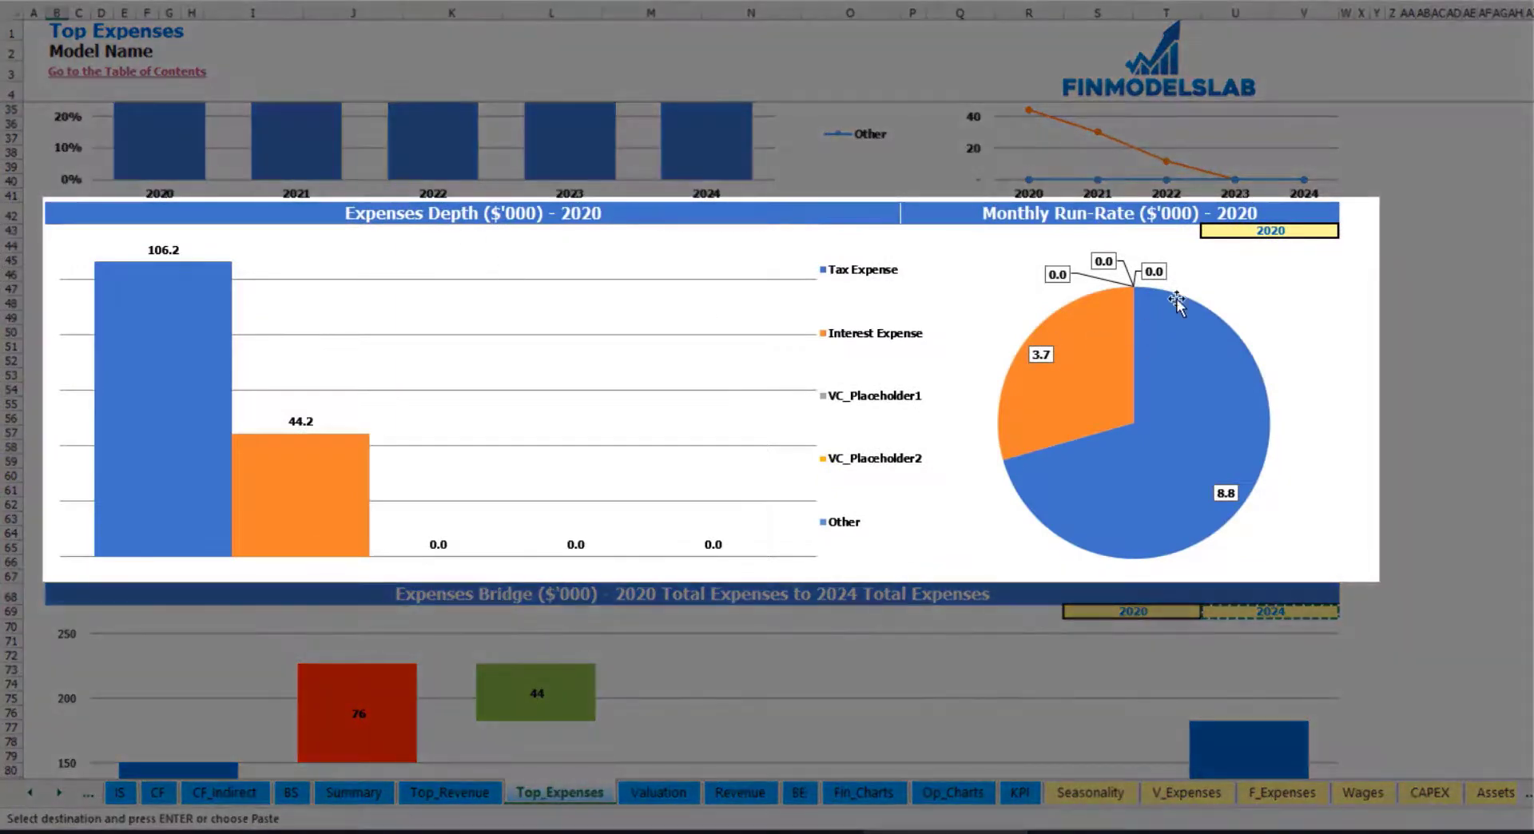
{"action": "left_click", "coordinate": [1315, 230]}
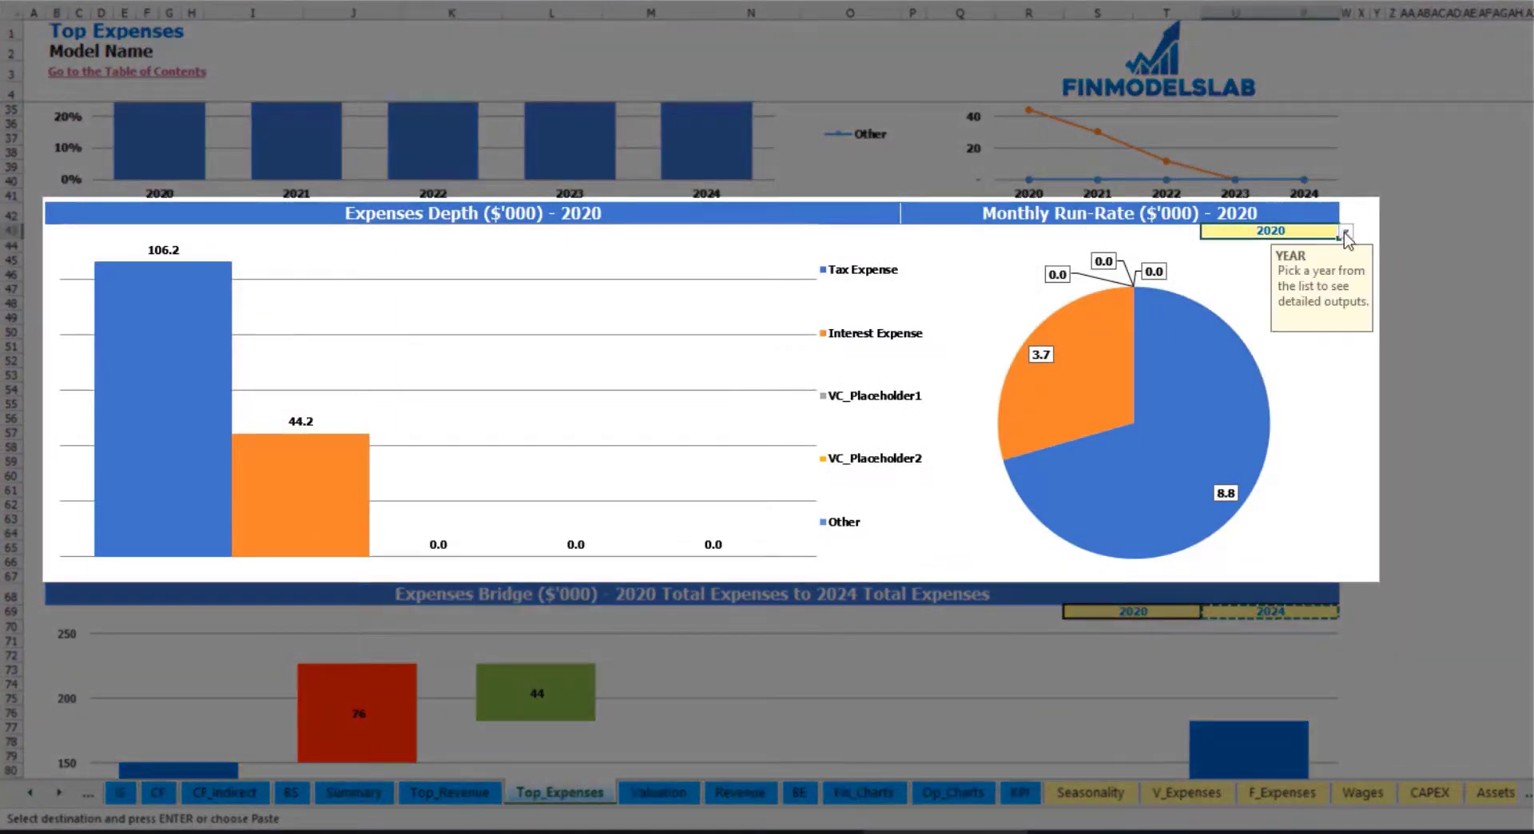
{"action": "left_click", "coordinate": [1346, 233]}
{"action": "left_click", "coordinate": [1270, 268]}
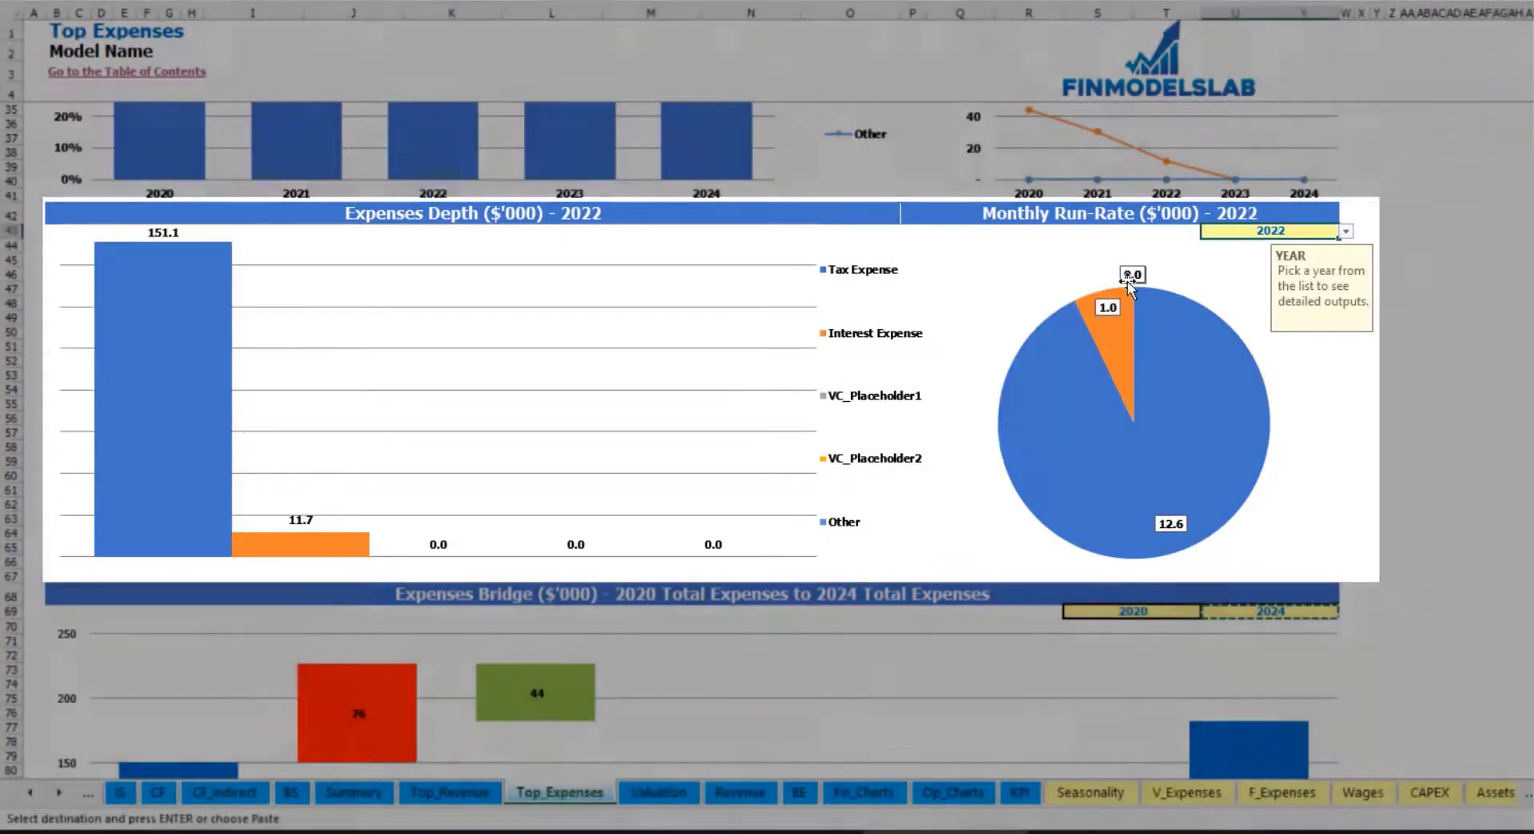
{"action": "scroll", "coordinate": [685, 472], "scroll_direction": "down", "scroll_amount": 7}
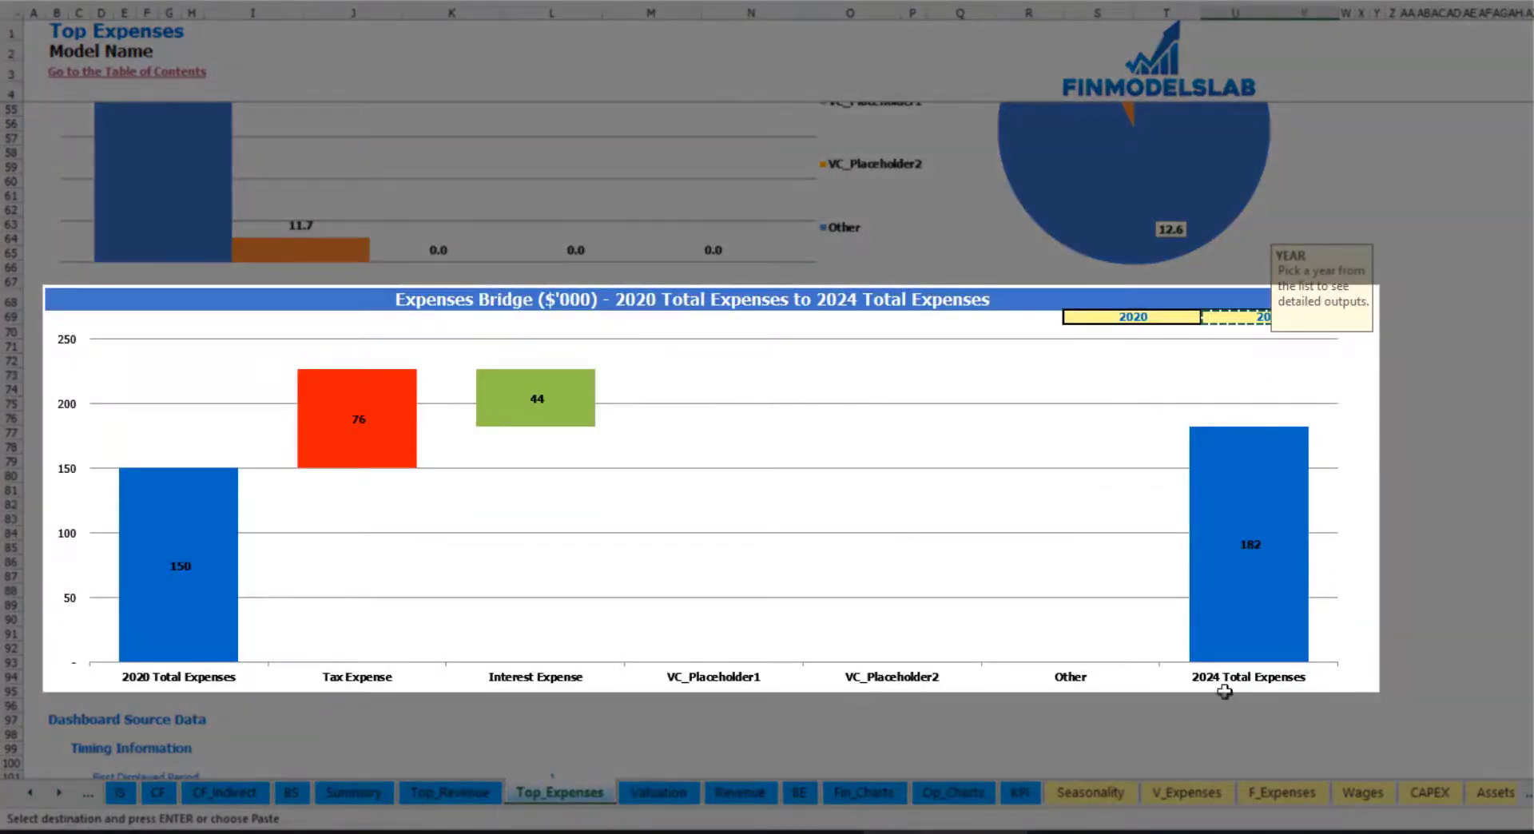
{"action": "left_click", "coordinate": [1424, 403]}
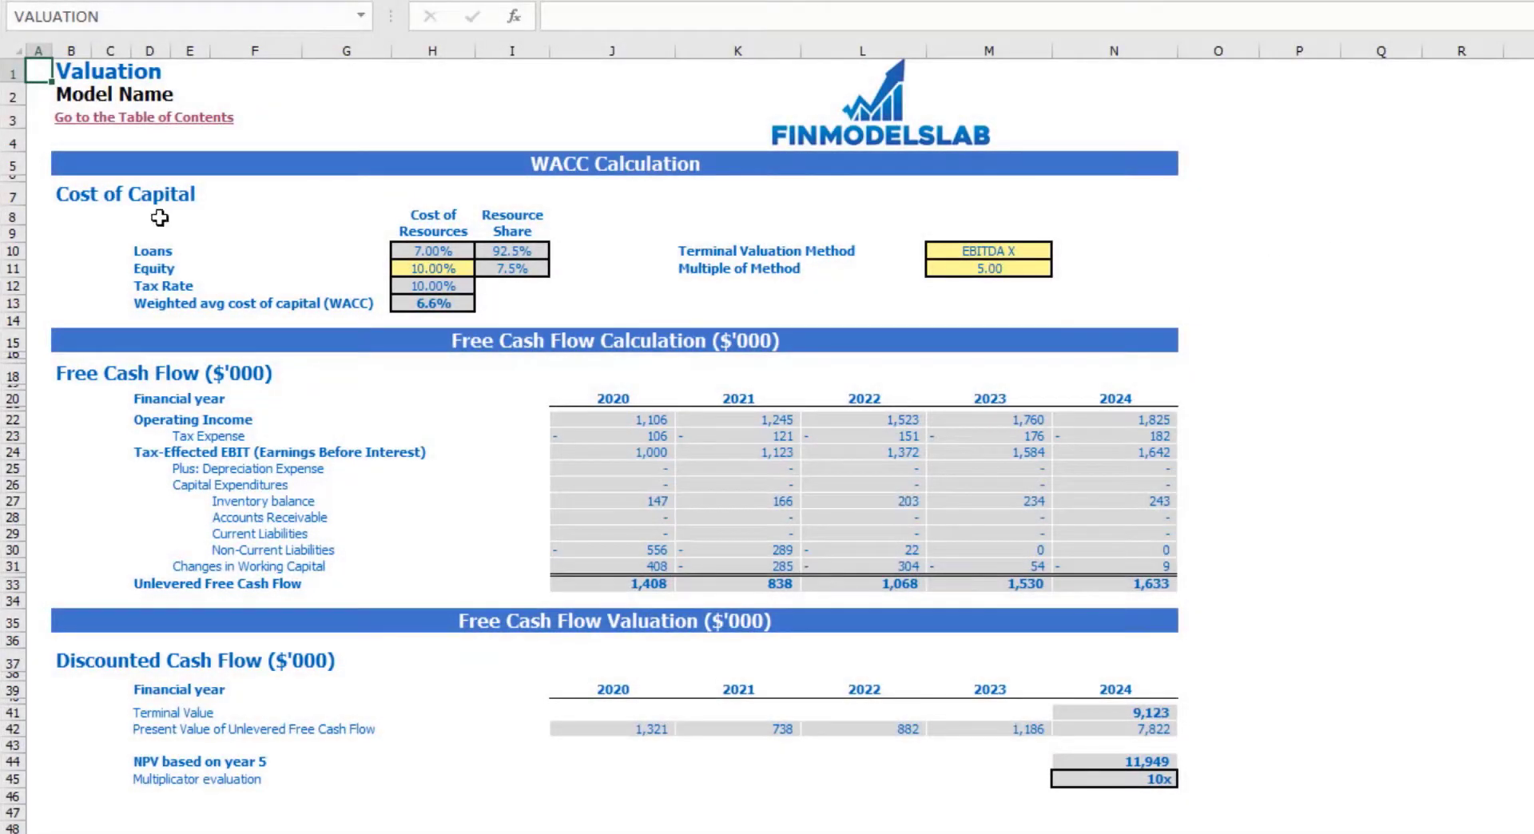
Step: Inspect the cost of equity input and the Unlevered Free Cash Flow row on the Valuation sheet
{"action": "left_click", "coordinate": [408, 272]}
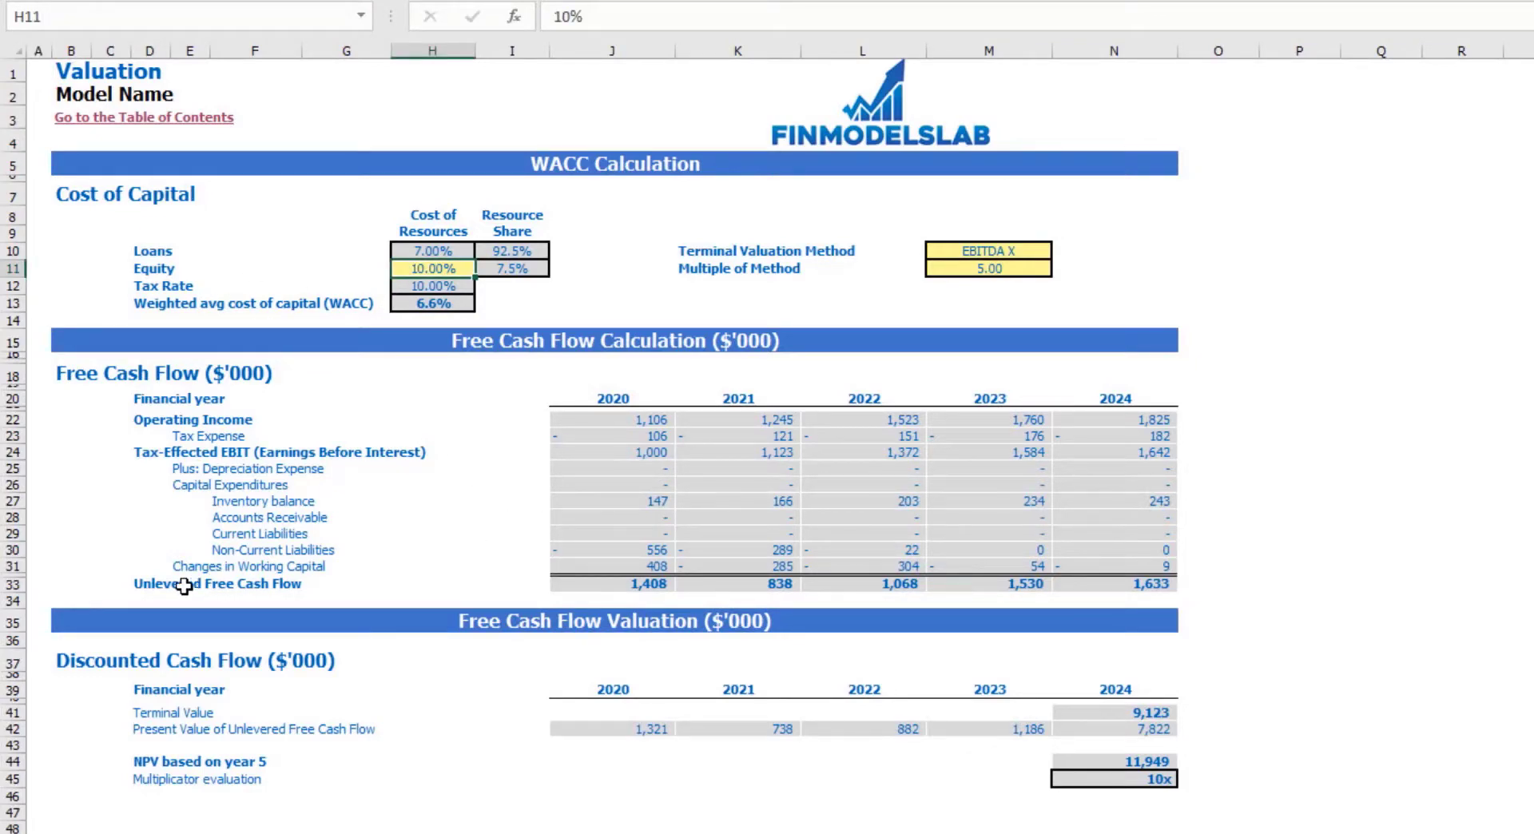
{"action": "left_click_drag", "start_coordinate": [152, 587], "coordinate": [1093, 585]}
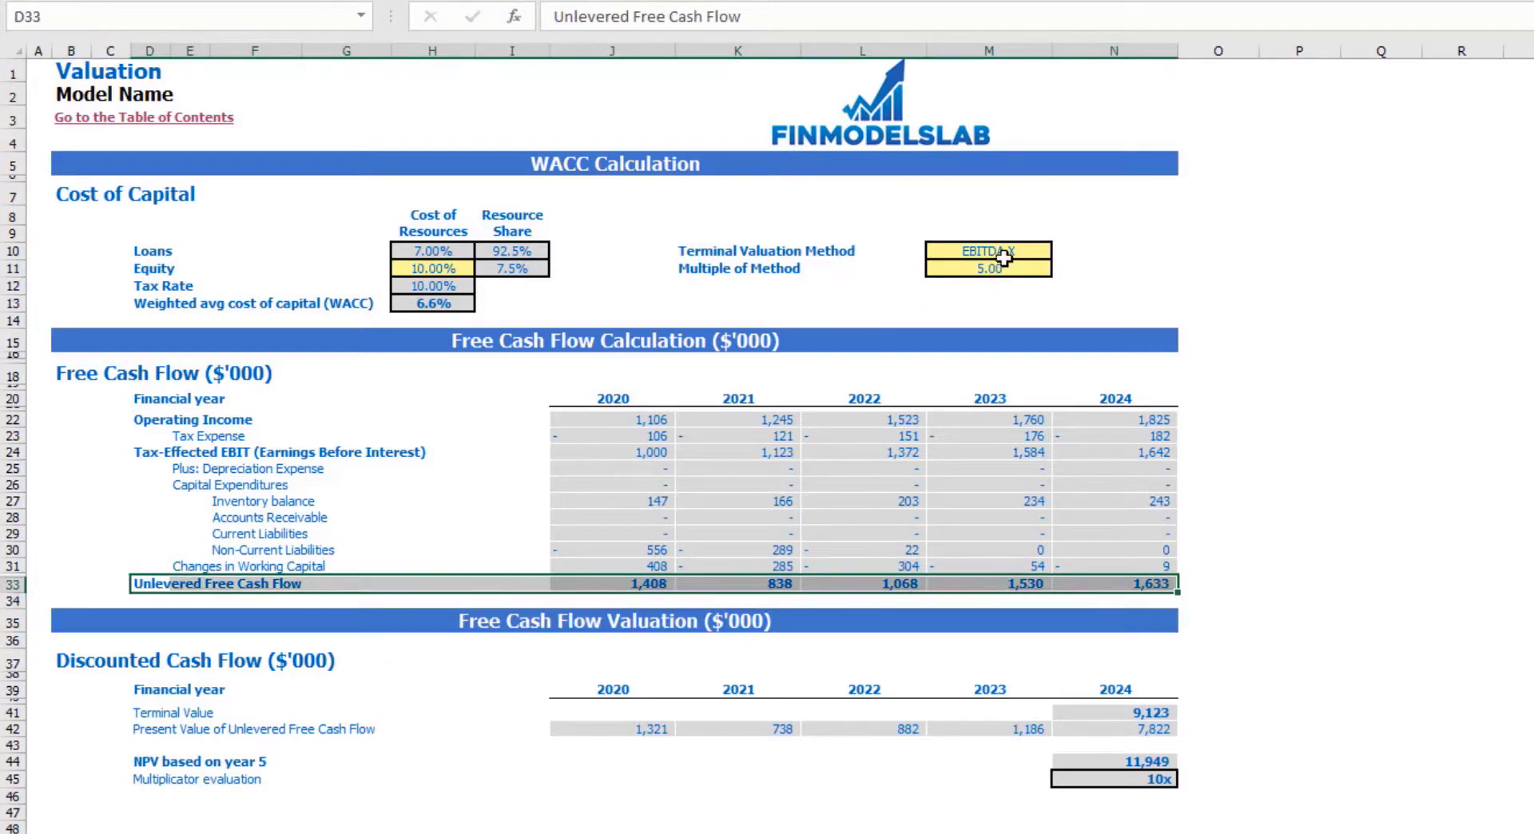
Step: Change the Terminal Valuation Method to Revenue X and set the Multiple of Method to 50
{"action": "left_click", "coordinate": [1033, 250]}
{"action": "left_click", "coordinate": [1061, 252]}
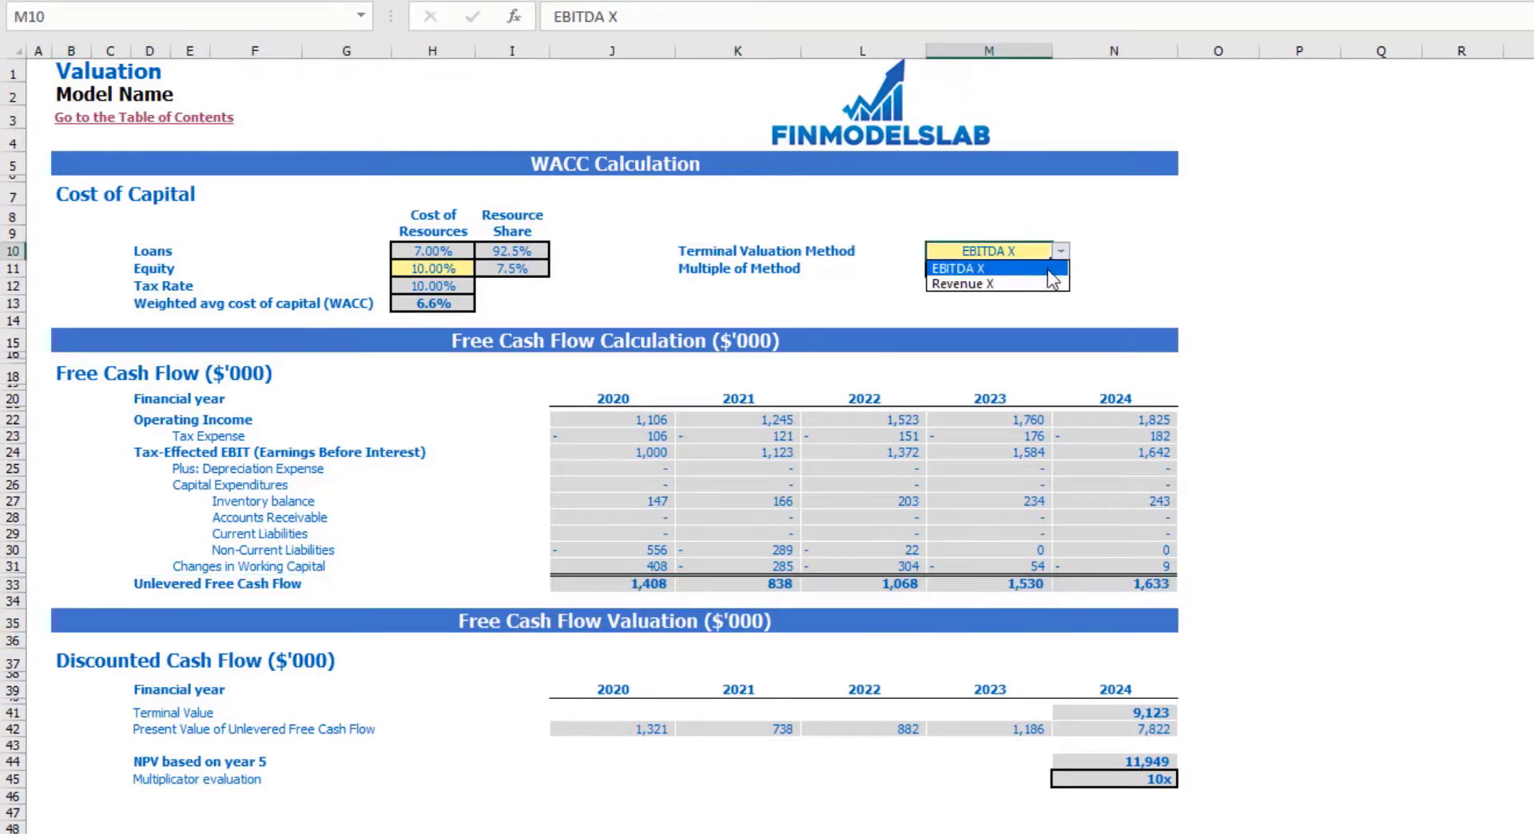
{"action": "left_click", "coordinate": [947, 290]}
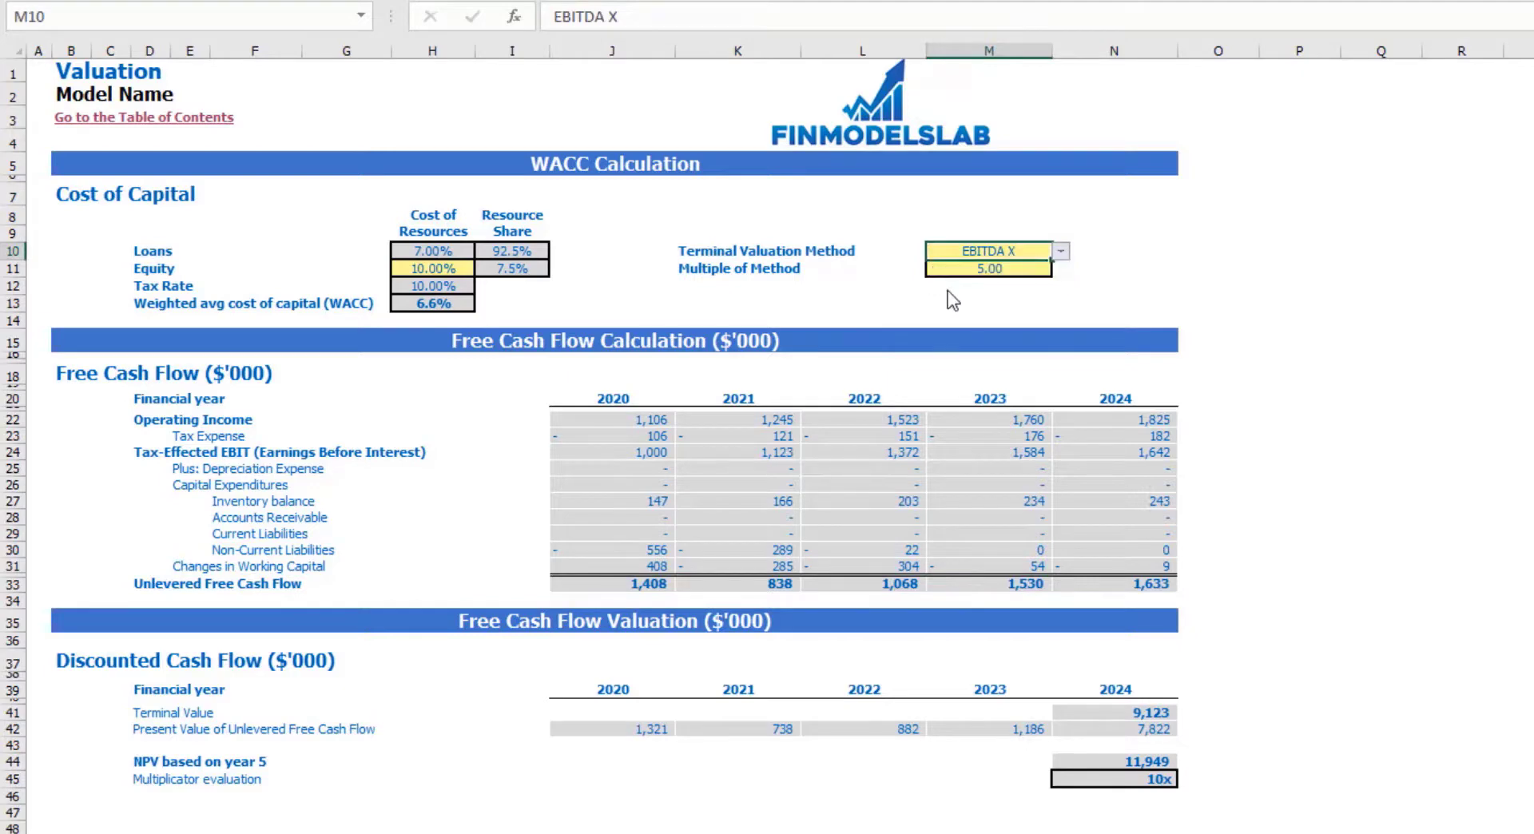
{"action": "left_click", "coordinate": [999, 270]}
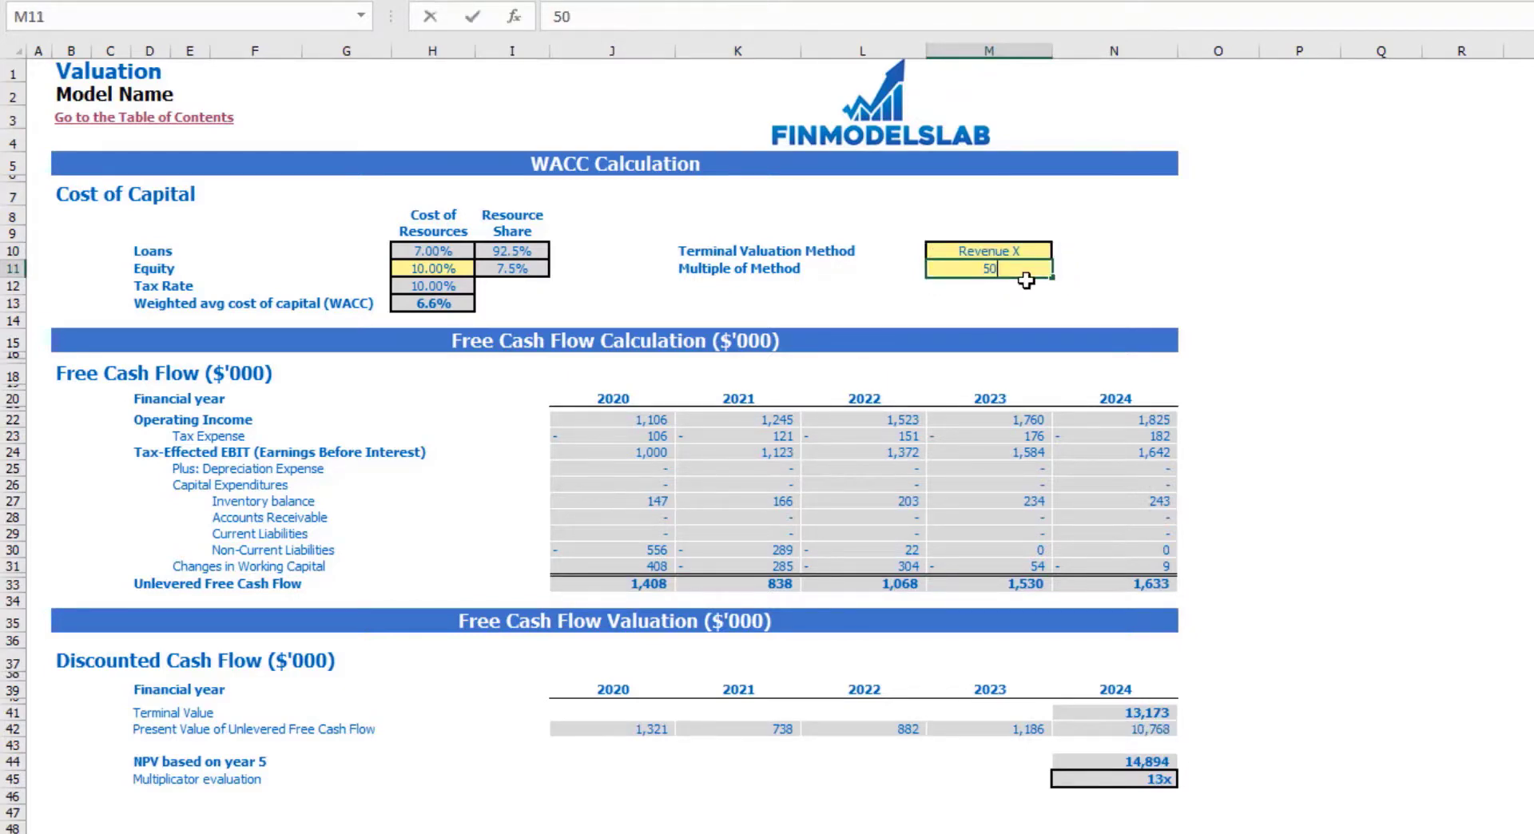
{"action": "key", "text": "Return"}
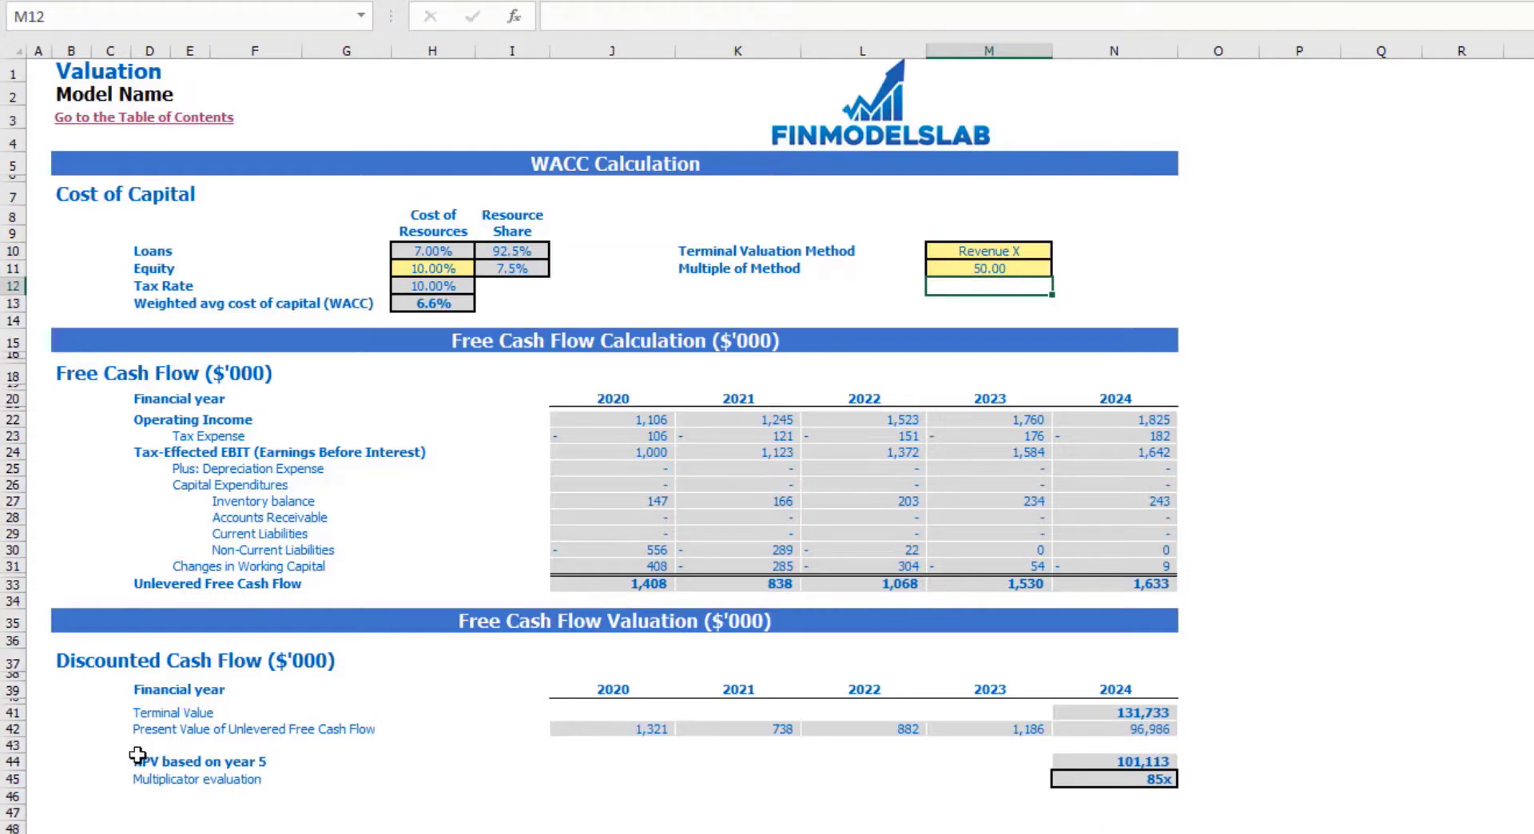
Step: Examine the NPV and multiplicator evaluation rows of the valuation, and the chart on the Break Even Analysis sheet
{"action": "left_click_drag", "start_coordinate": [137, 755], "coordinate": [1147, 767]}
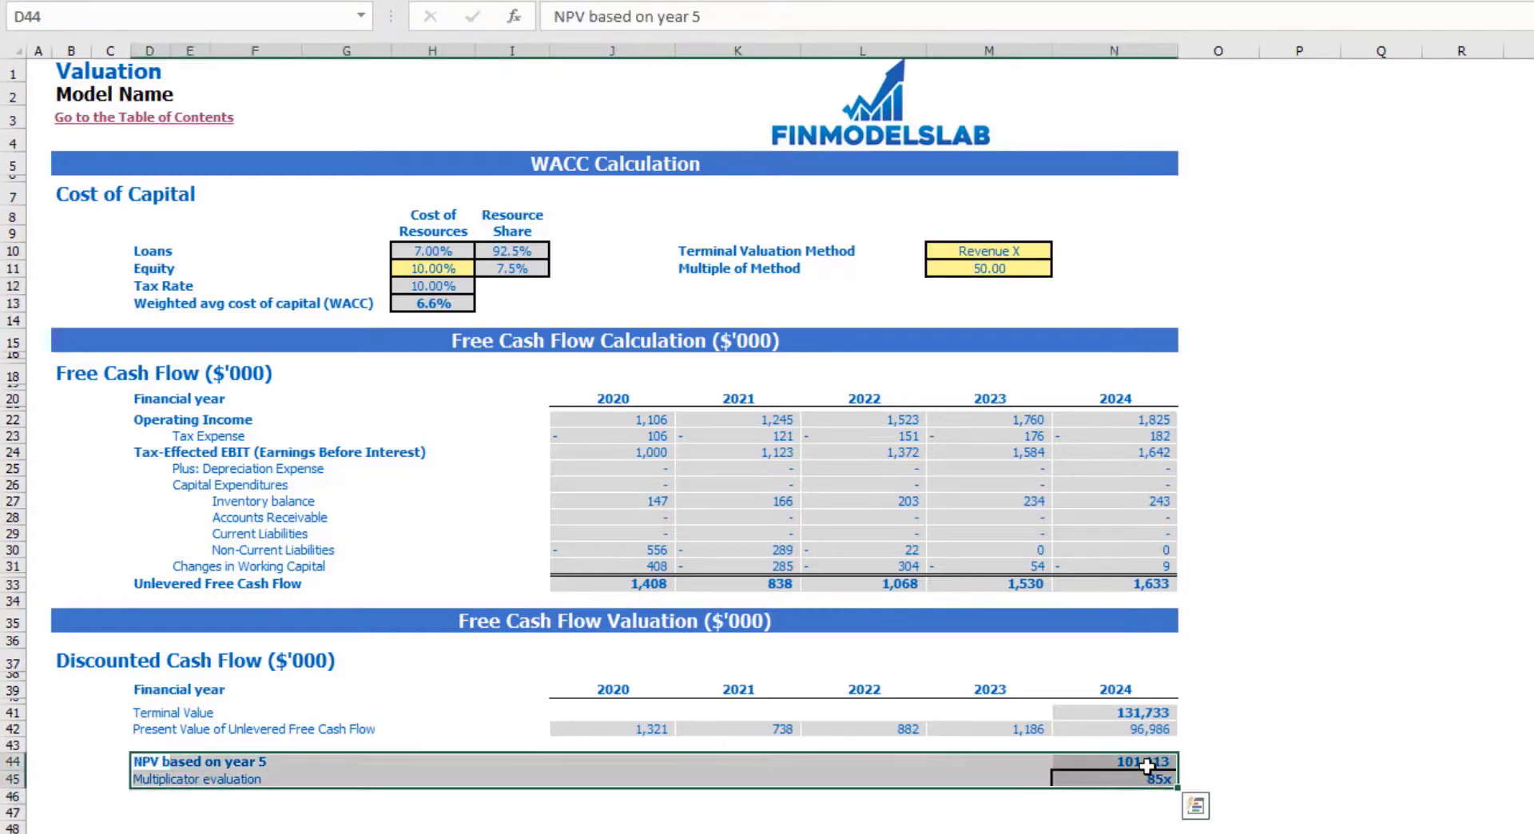
{"action": "left_click", "coordinate": [147, 774]}
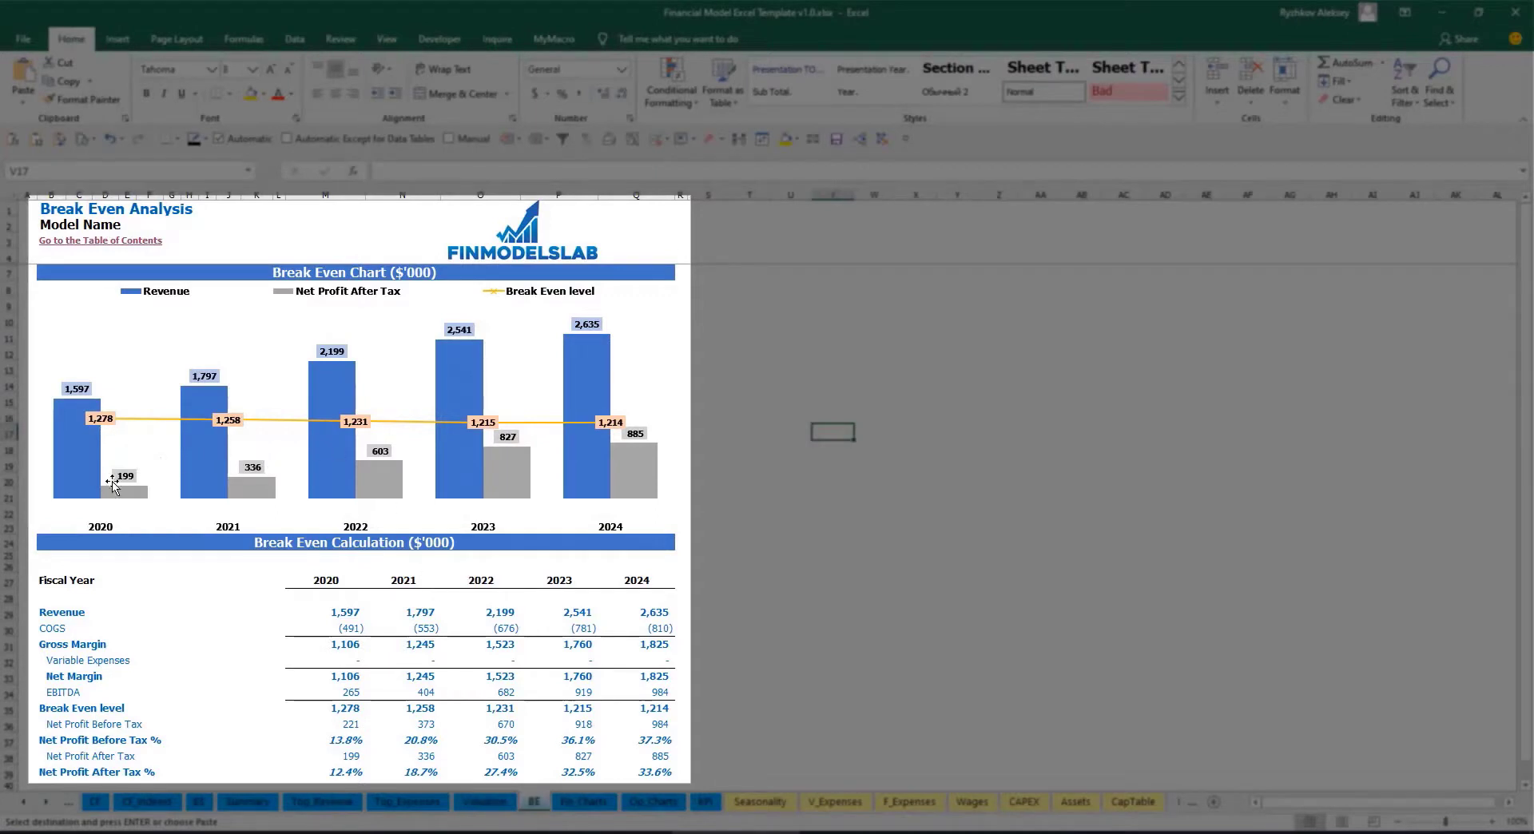
{"action": "mouse_move", "coordinate": [68, 437]}
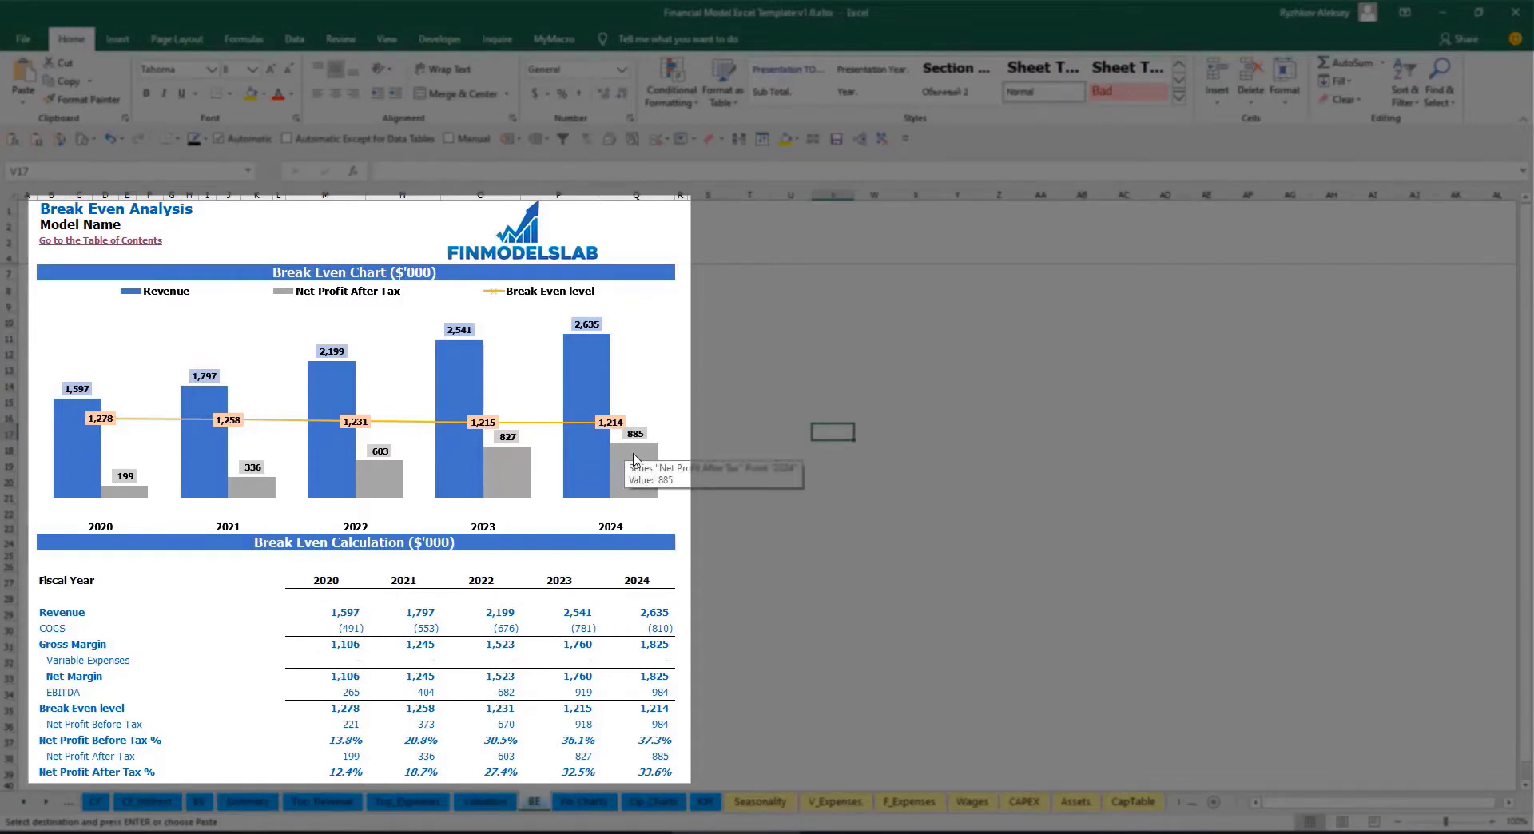
Step: Examine the revenue breakdown, operating cash flow, cash balance, EBITDA and EBIT charts on the Financial Charts sheet
{"action": "mouse_move", "coordinate": [68, 407]}
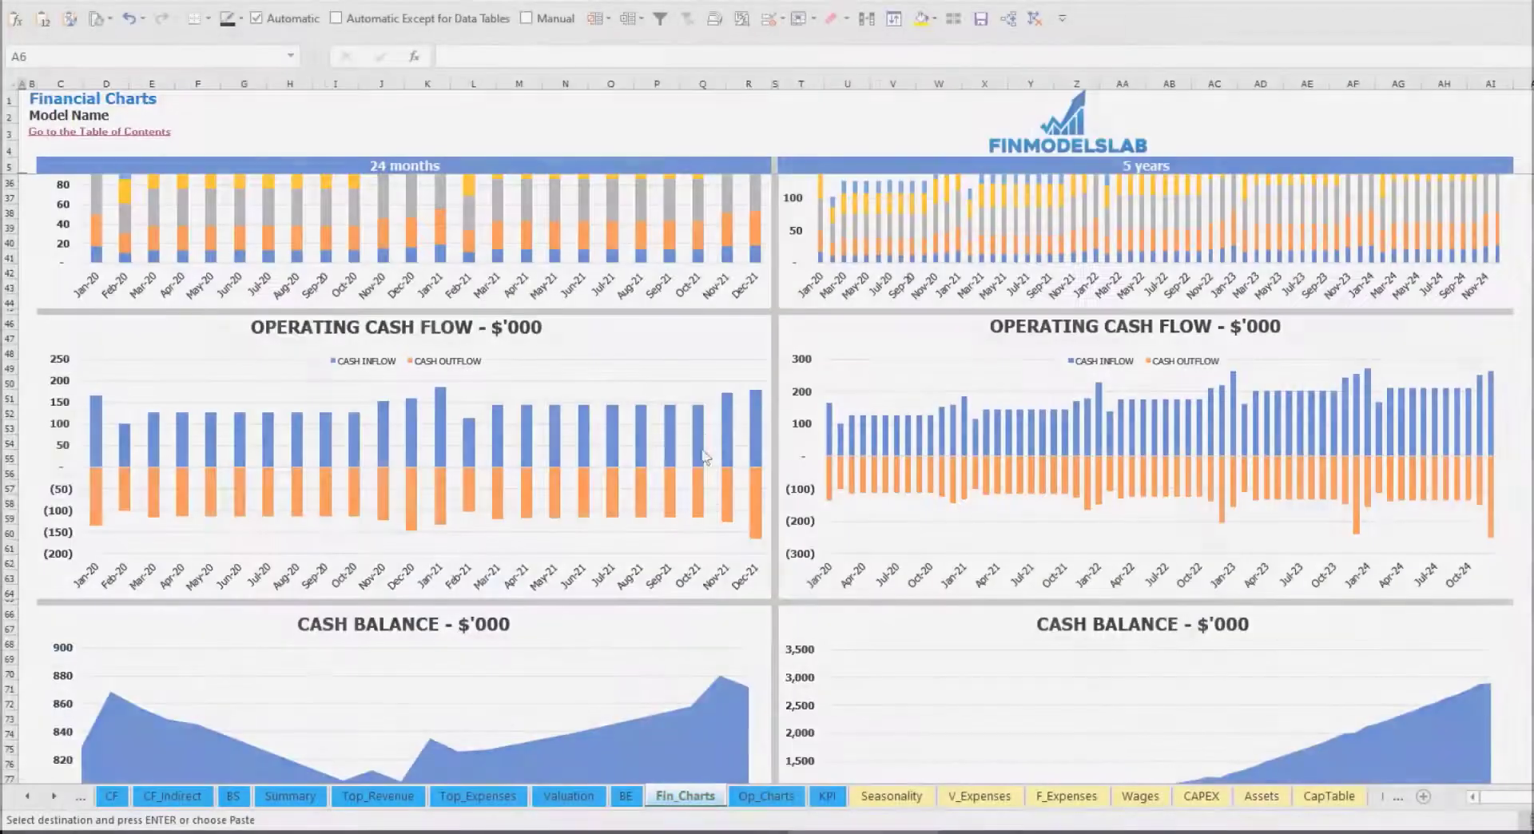
{"action": "scroll", "coordinate": [706, 439], "scroll_direction": "up", "scroll_amount": 10}
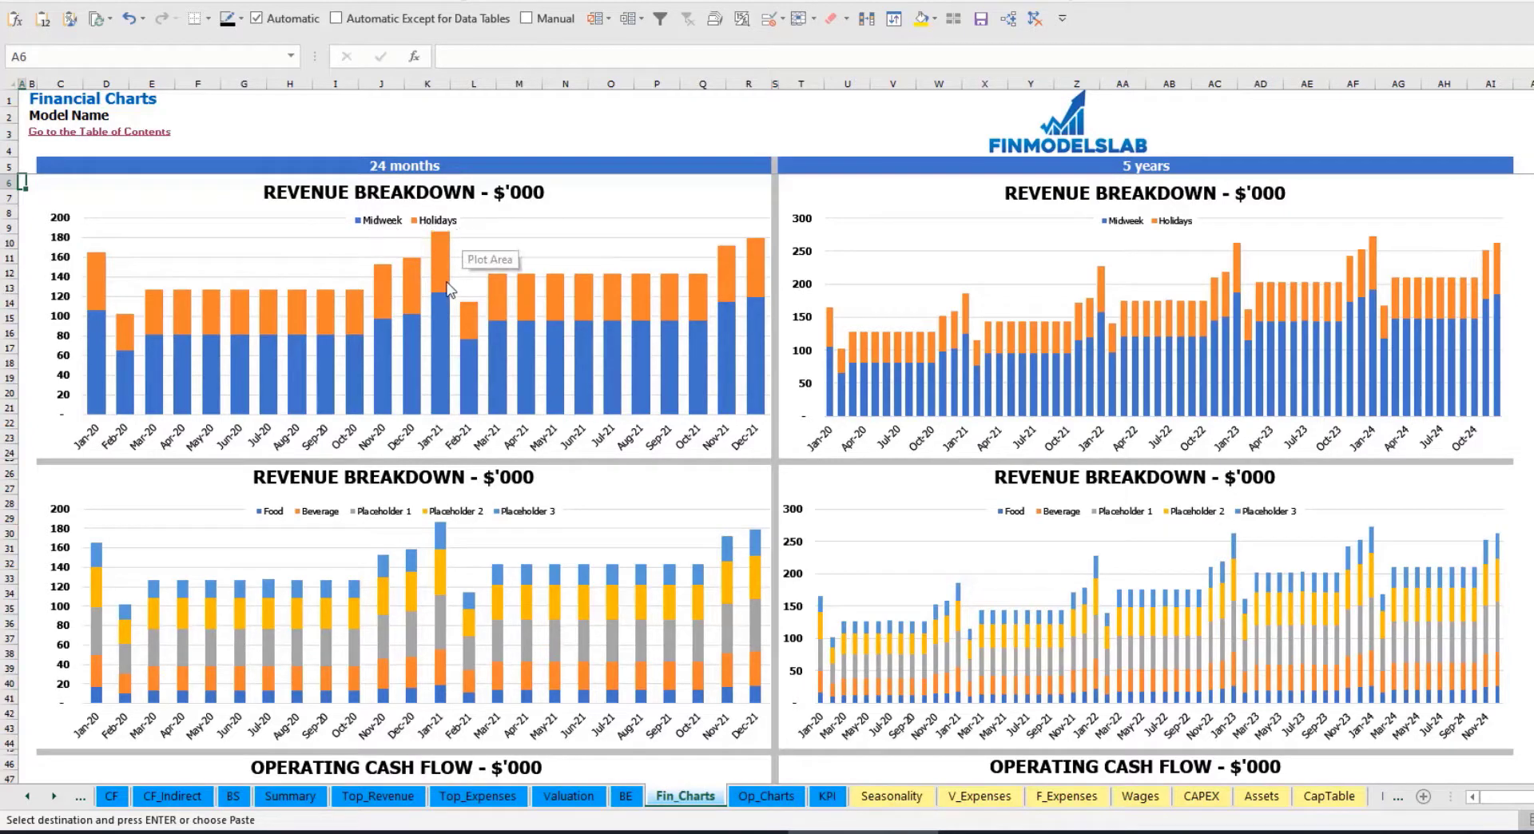
{"action": "scroll", "coordinate": [450, 307], "scroll_direction": "down", "scroll_amount": 3}
{"action": "scroll", "coordinate": [455, 312], "scroll_direction": "down", "scroll_amount": 3}
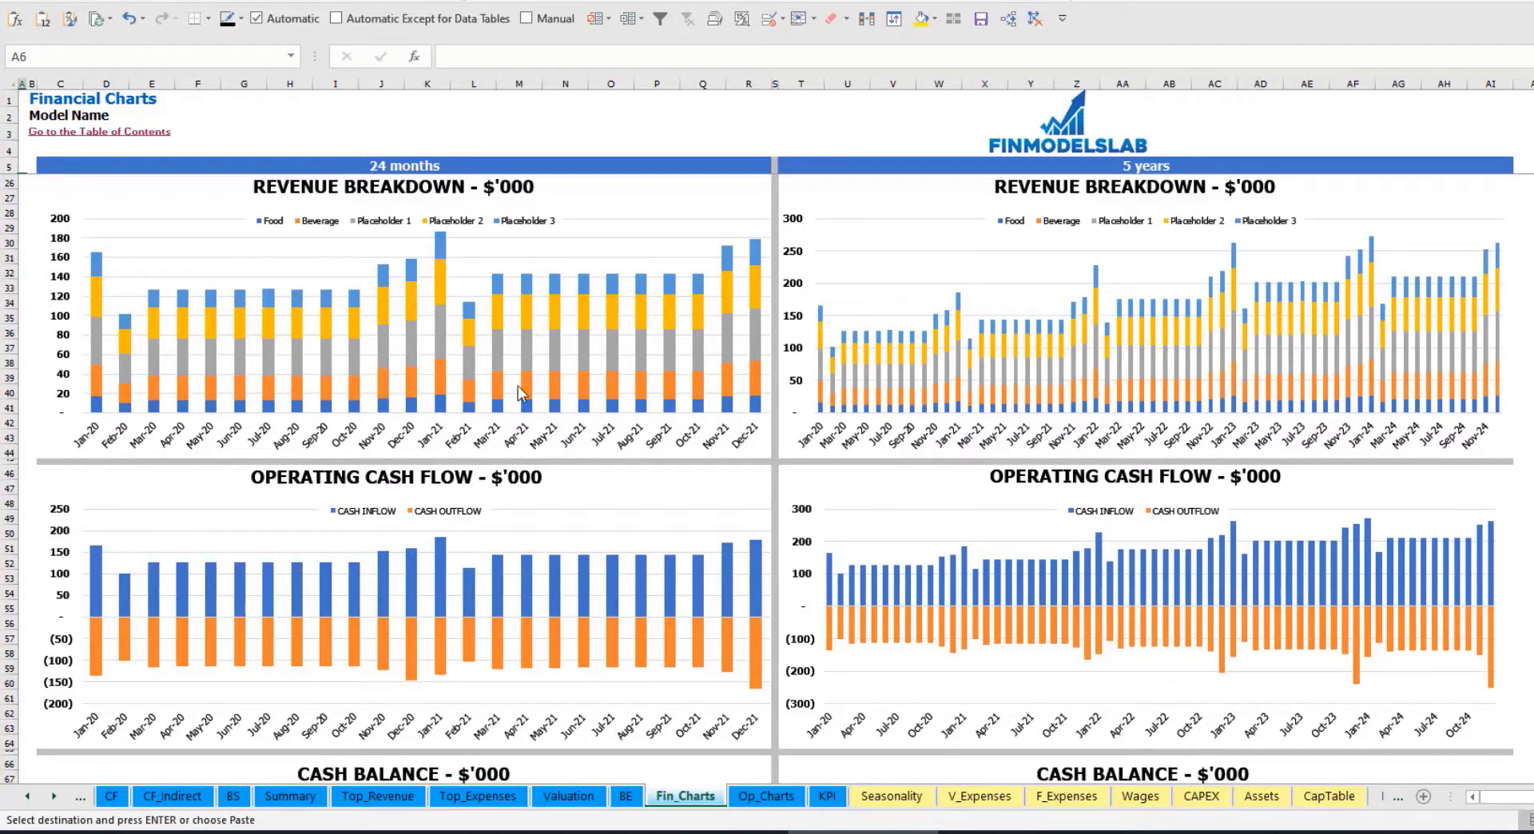
{"action": "scroll", "coordinate": [515, 396], "scroll_direction": "down", "scroll_amount": 3}
{"action": "scroll", "coordinate": [515, 400], "scroll_direction": "down", "scroll_amount": 4}
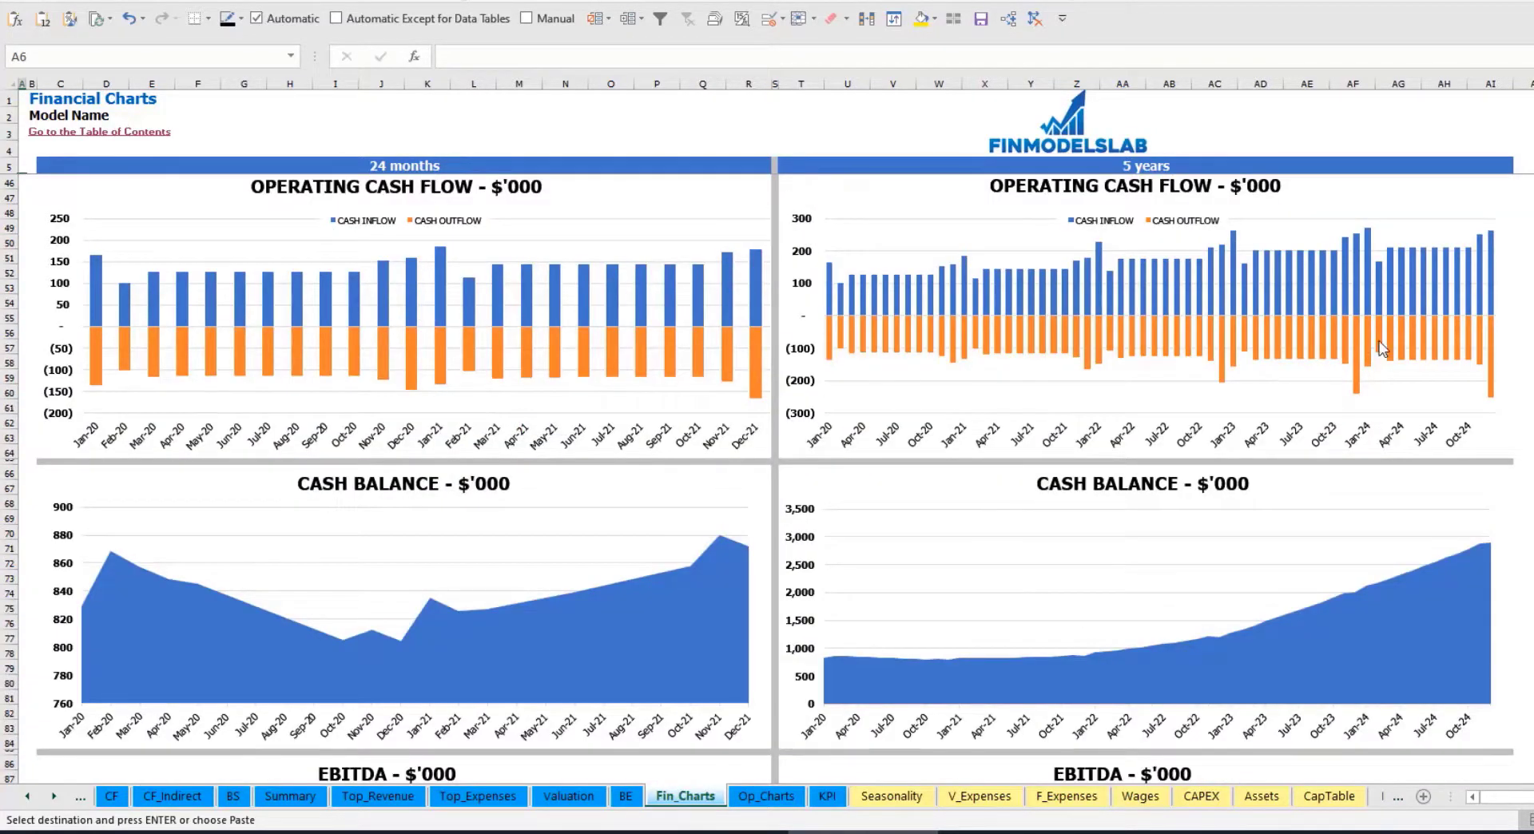
{"action": "scroll", "coordinate": [449, 414], "scroll_direction": "down", "scroll_amount": 6}
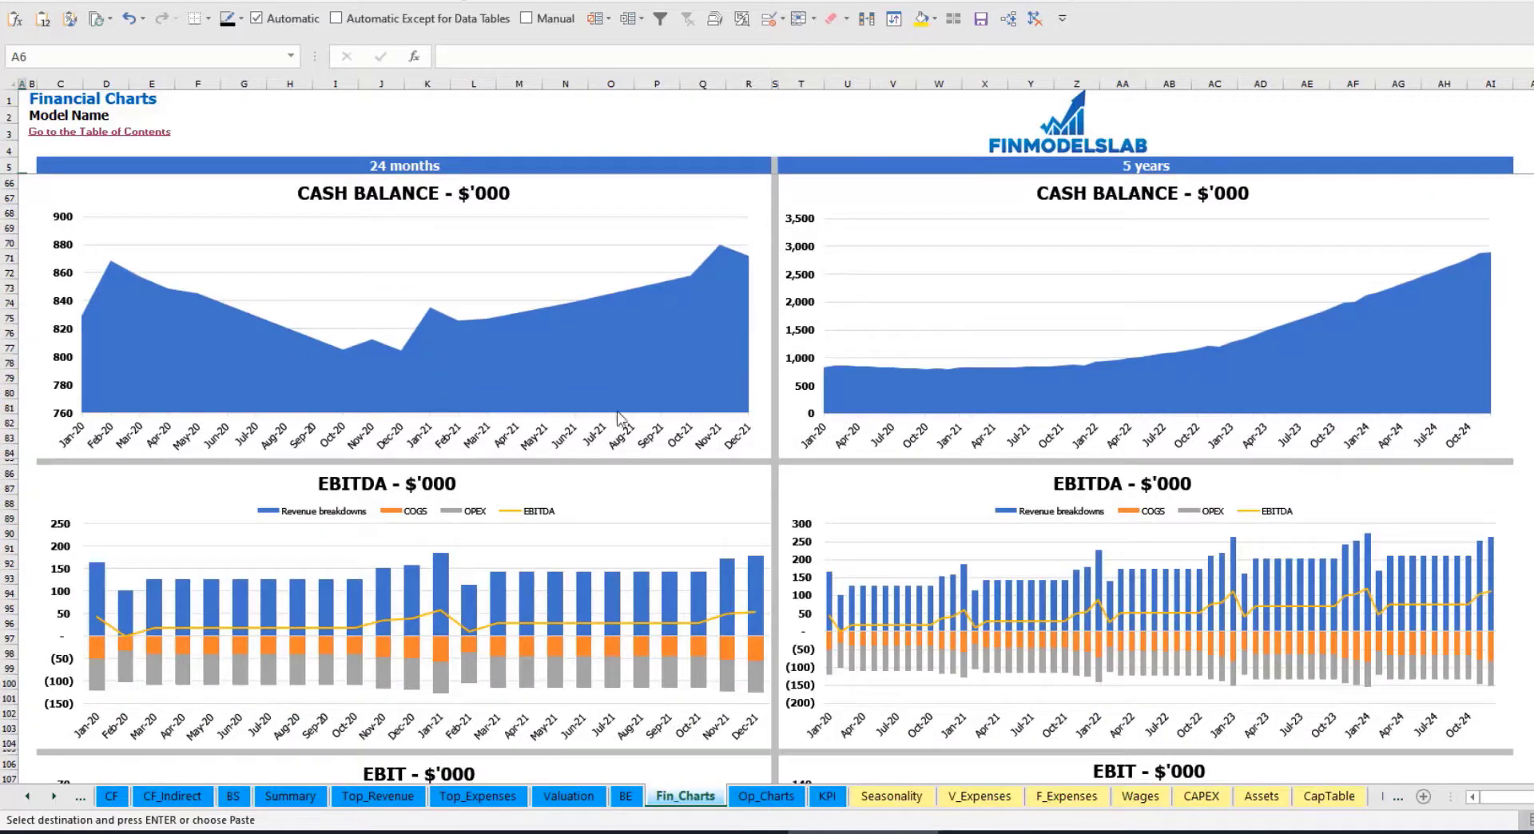
{"action": "scroll", "coordinate": [446, 492], "scroll_direction": "down", "scroll_amount": 6}
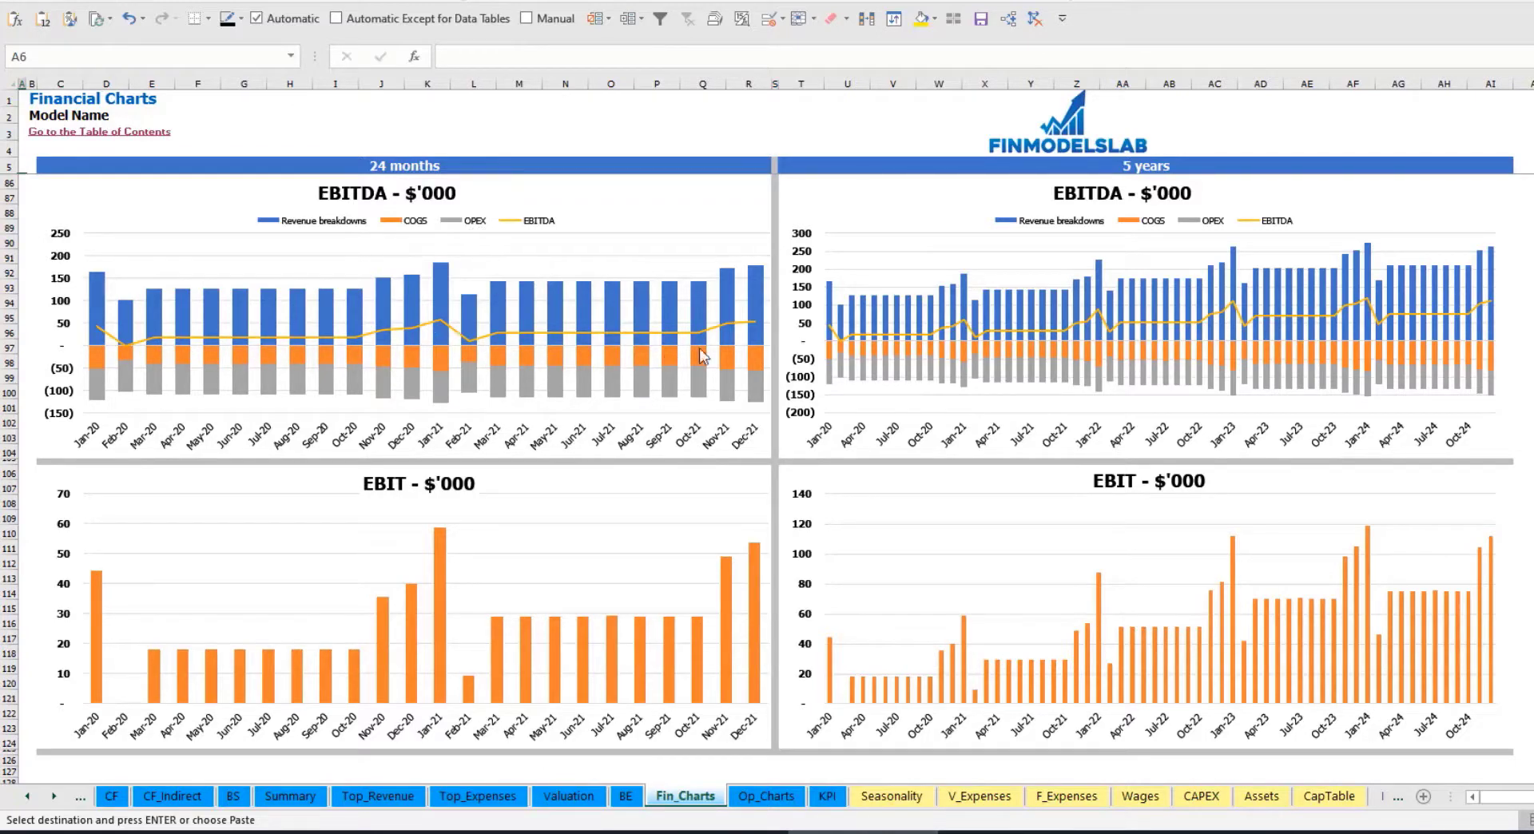
{"action": "scroll", "coordinate": [634, 454], "scroll_direction": "down", "scroll_amount": 7}
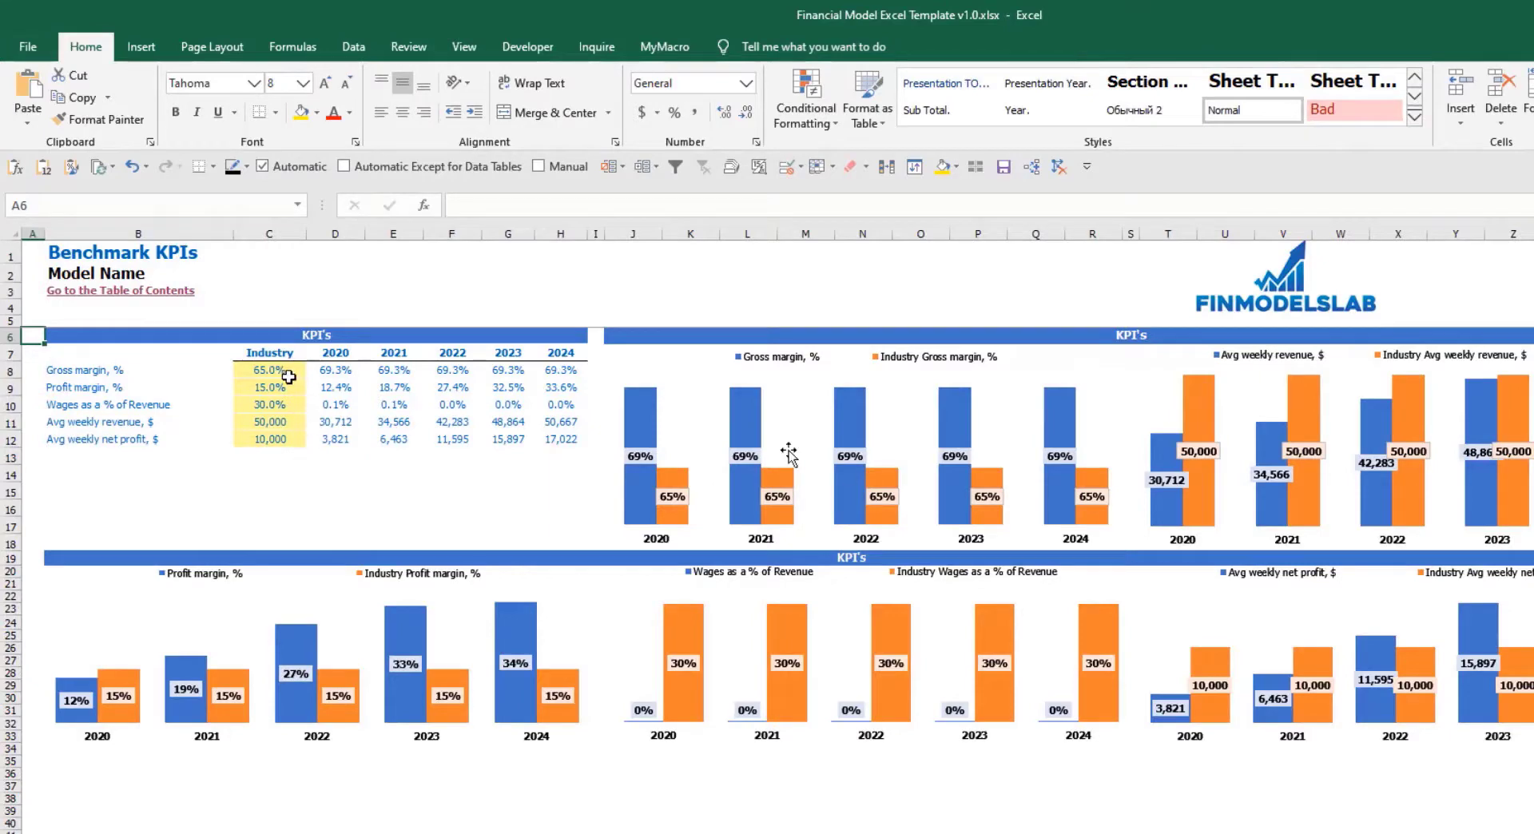
Step: Inspect the KPI rows from profit margin to average weekly net profit and the Industry benchmark inputs on the Benchmark KPIs sheet
{"action": "left_click", "coordinate": [70, 388]}
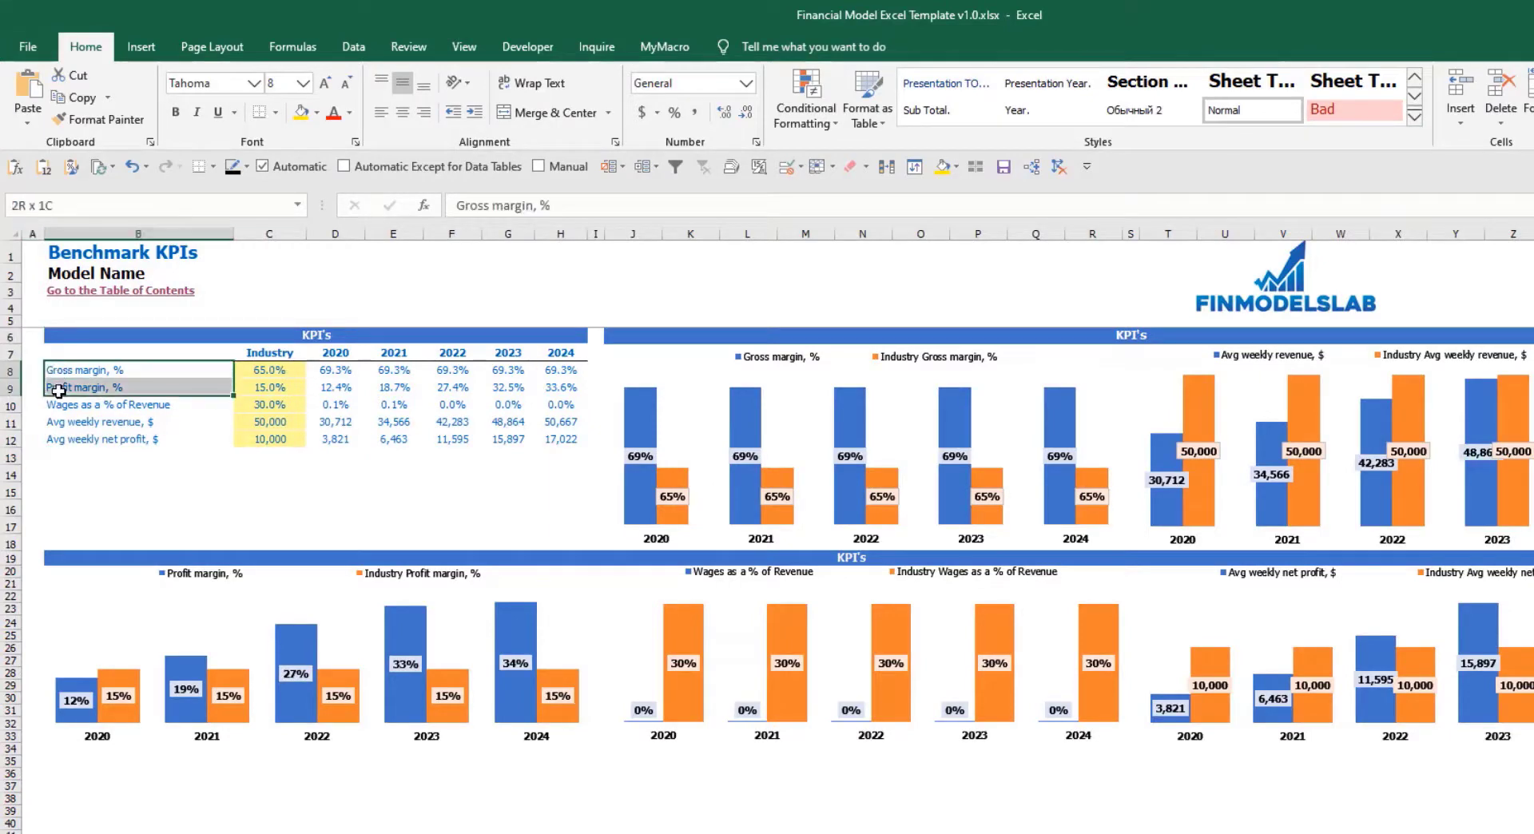
{"action": "left_click", "coordinate": [127, 406]}
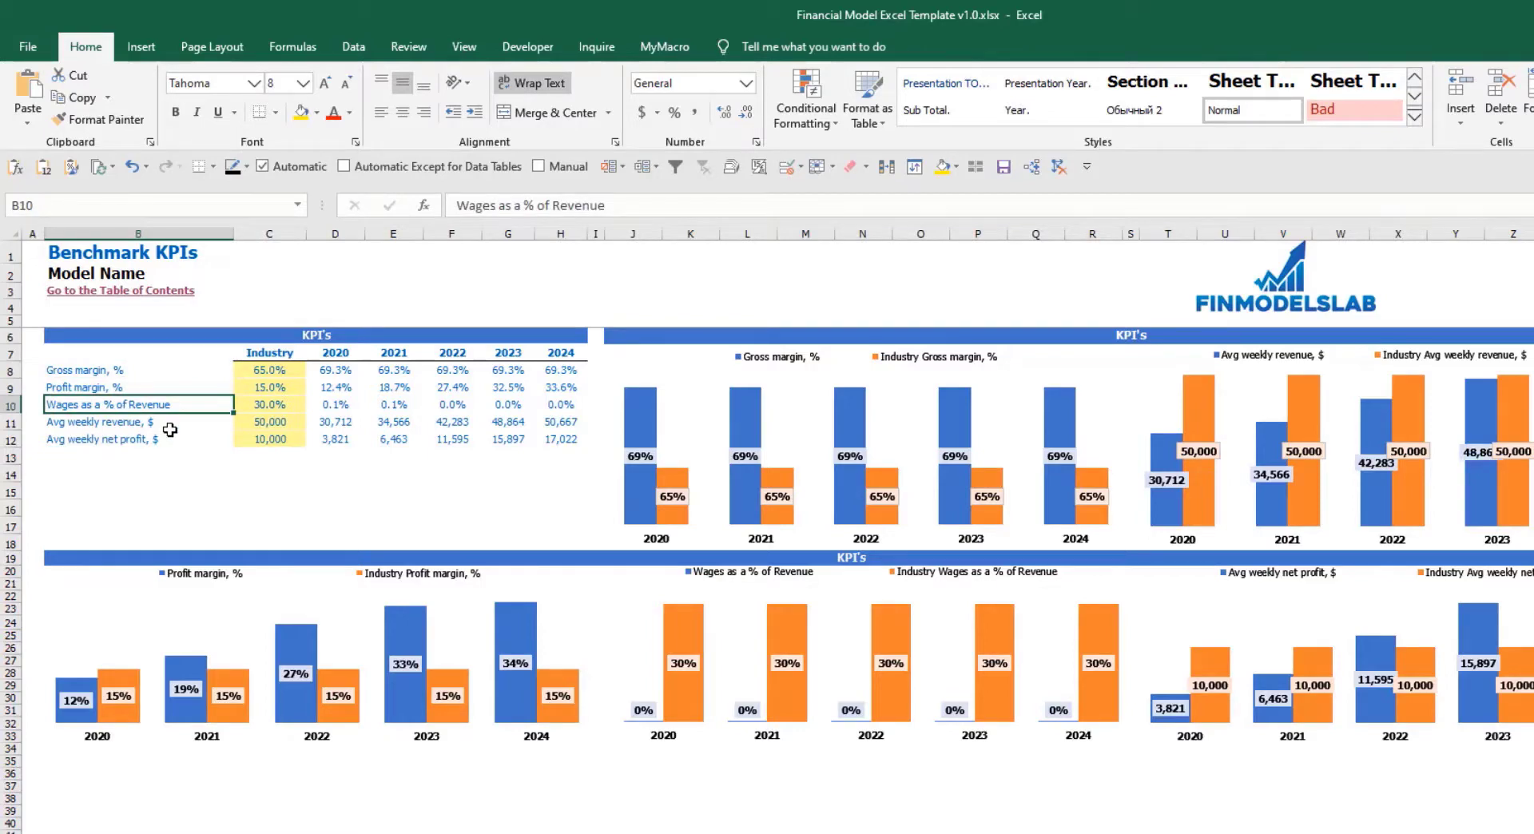
{"action": "left_click", "coordinate": [163, 424]}
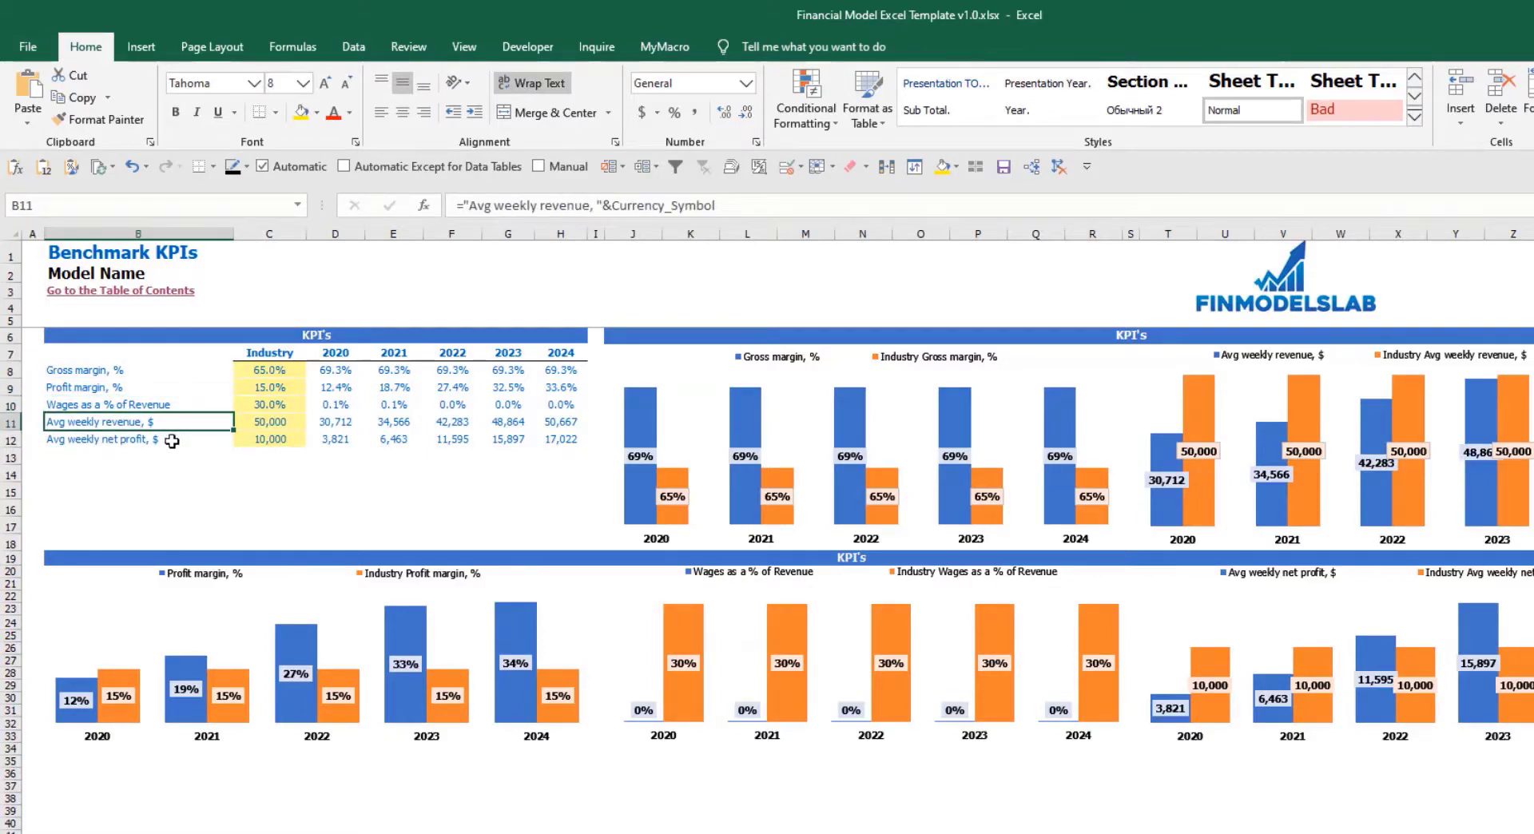
{"action": "left_click", "coordinate": [168, 441]}
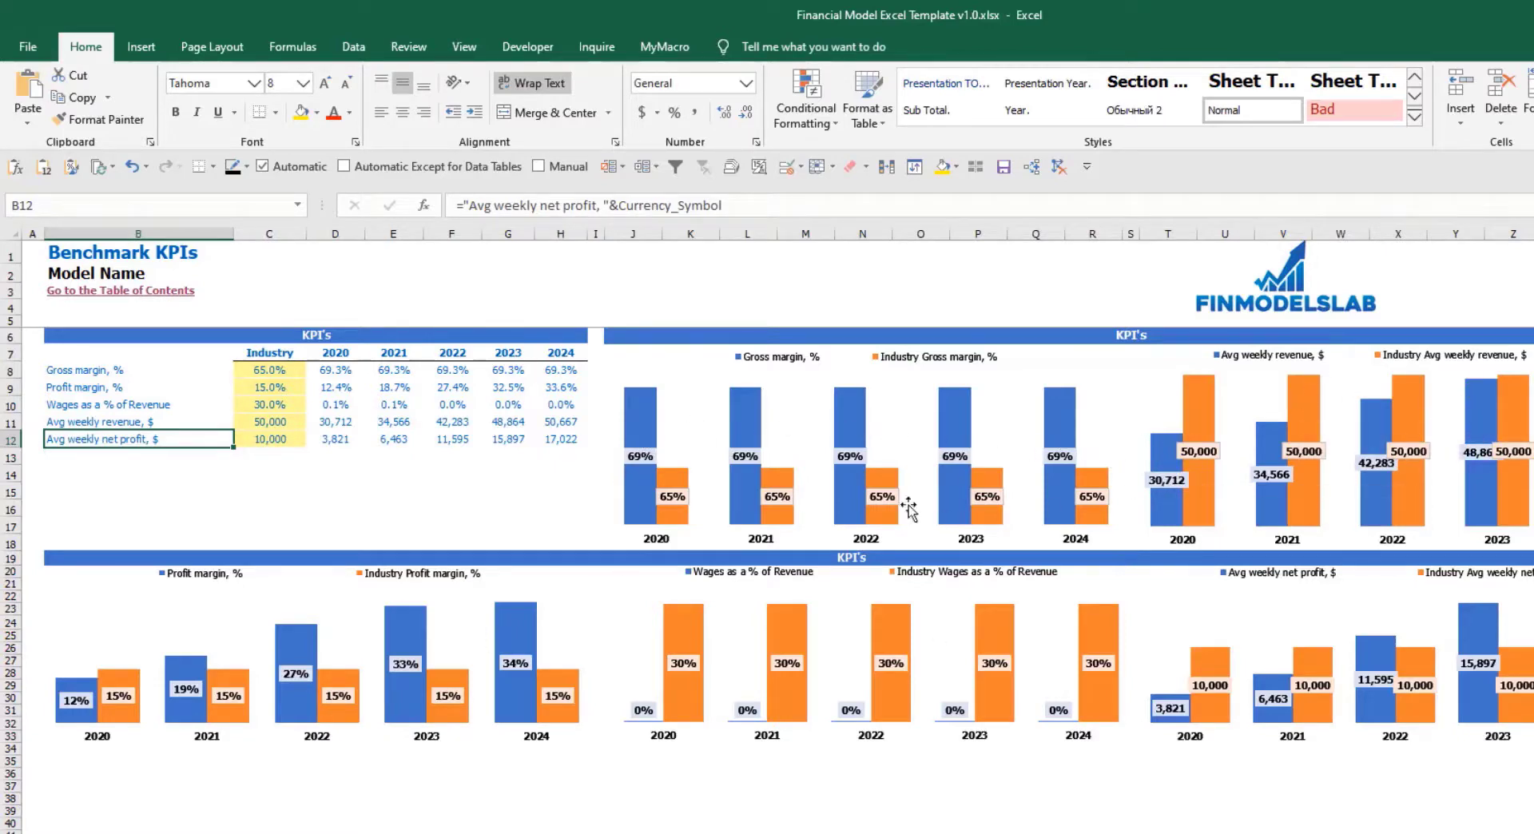
{"action": "left_click_drag", "start_coordinate": [272, 372], "coordinate": [270, 439]}
{"action": "left_click", "coordinate": [251, 474]}
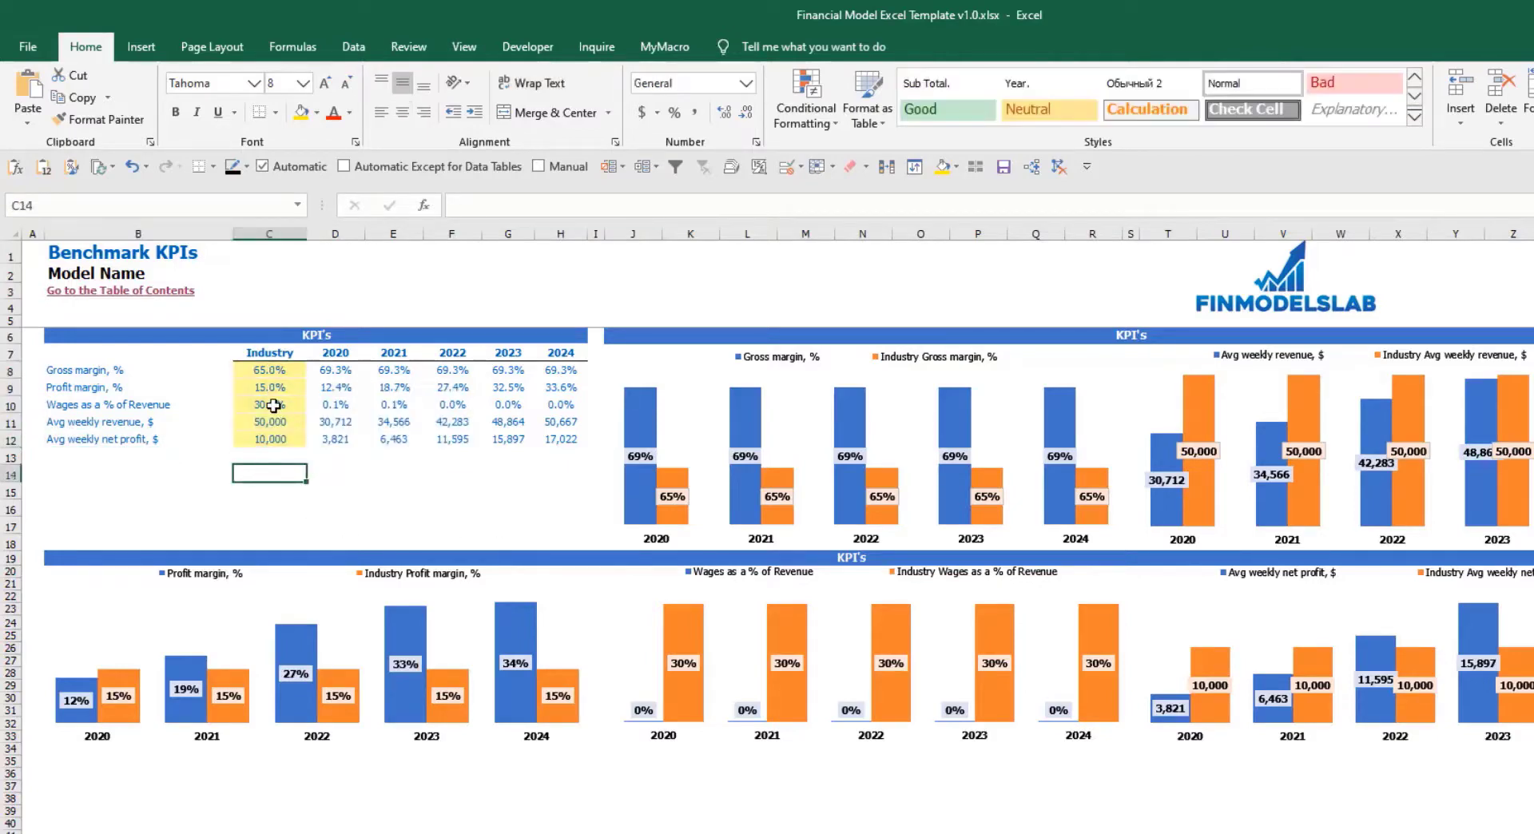
Step: Set the Industry benchmark for gross margin to 50% and check the gross margin comparison chart
{"action": "left_click", "coordinate": [278, 372]}
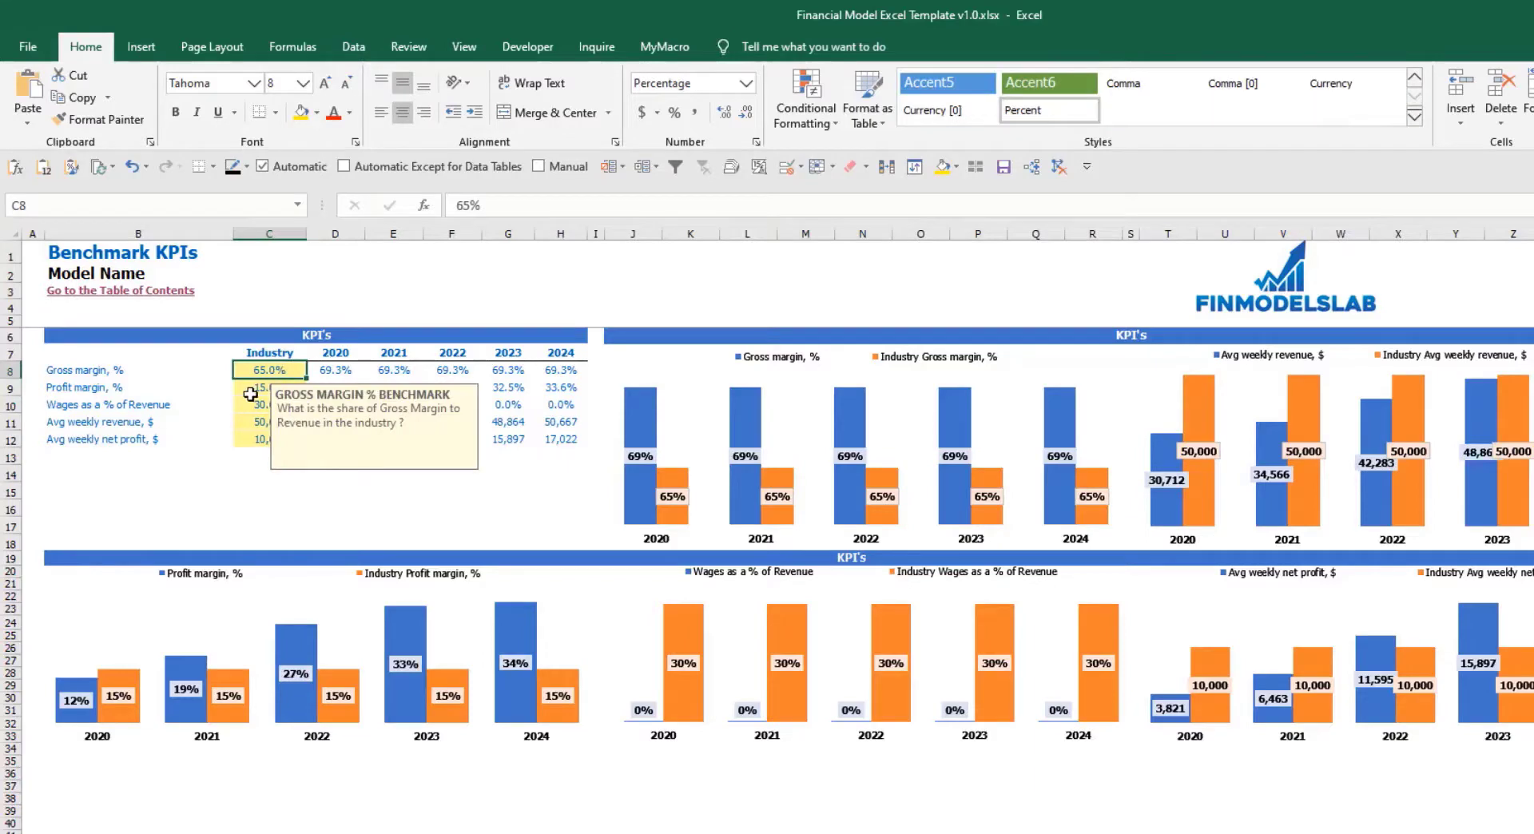
{"action": "left_click", "coordinate": [53, 369]}
{"action": "left_click", "coordinate": [241, 372]}
{"action": "type", "text": "50"}
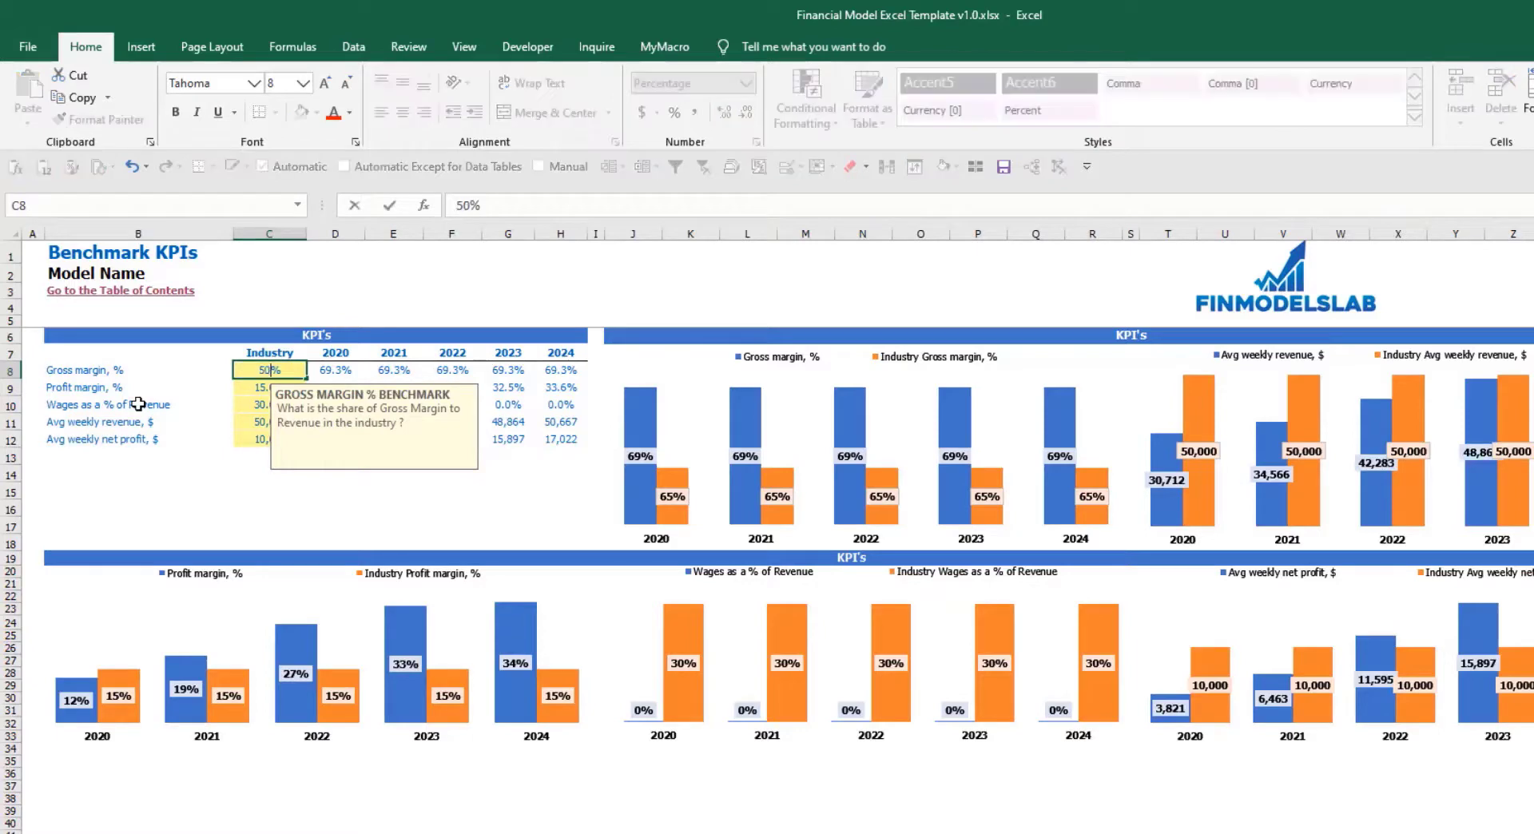
{"action": "key", "text": "Return"}
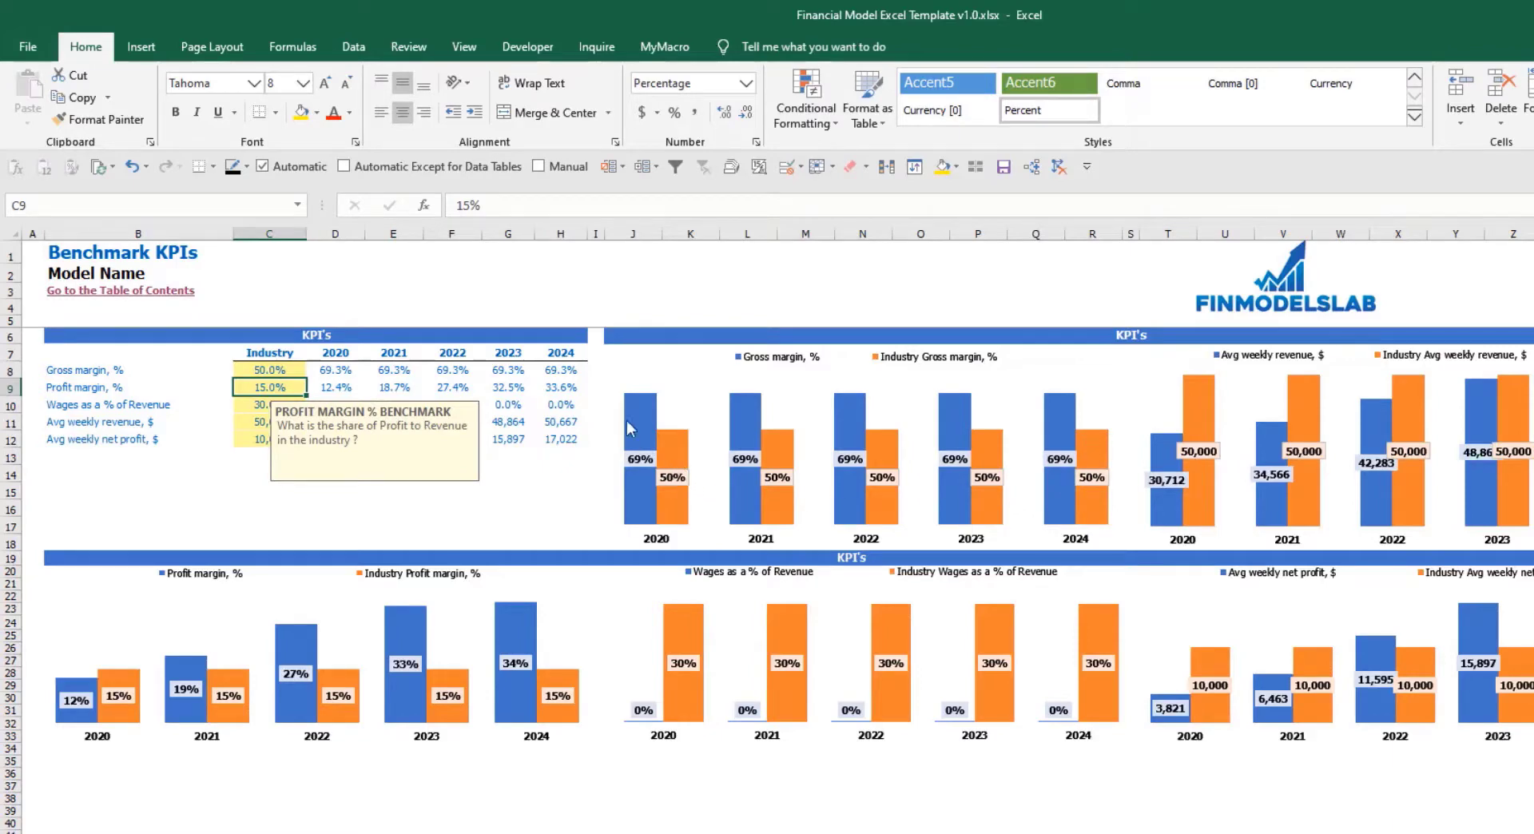
{"action": "mouse_move", "coordinate": [647, 444]}
{"action": "mouse_move", "coordinate": [671, 497]}
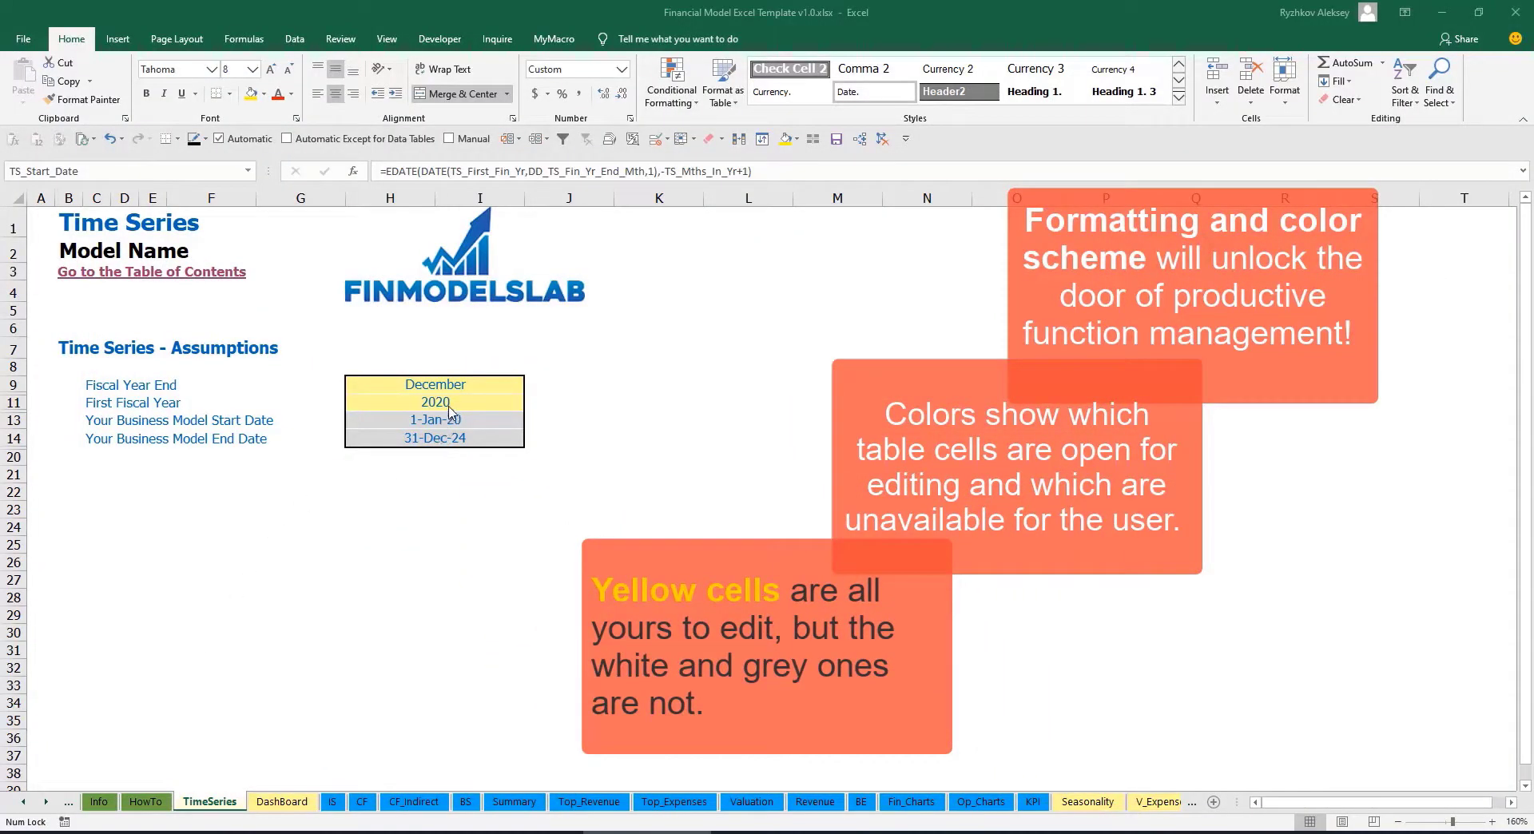
Step: Look through the color-coded sheet tabs of the workbook, from TimeSeries to the grey calculation sheets
{"action": "left_click", "coordinate": [46, 803]}
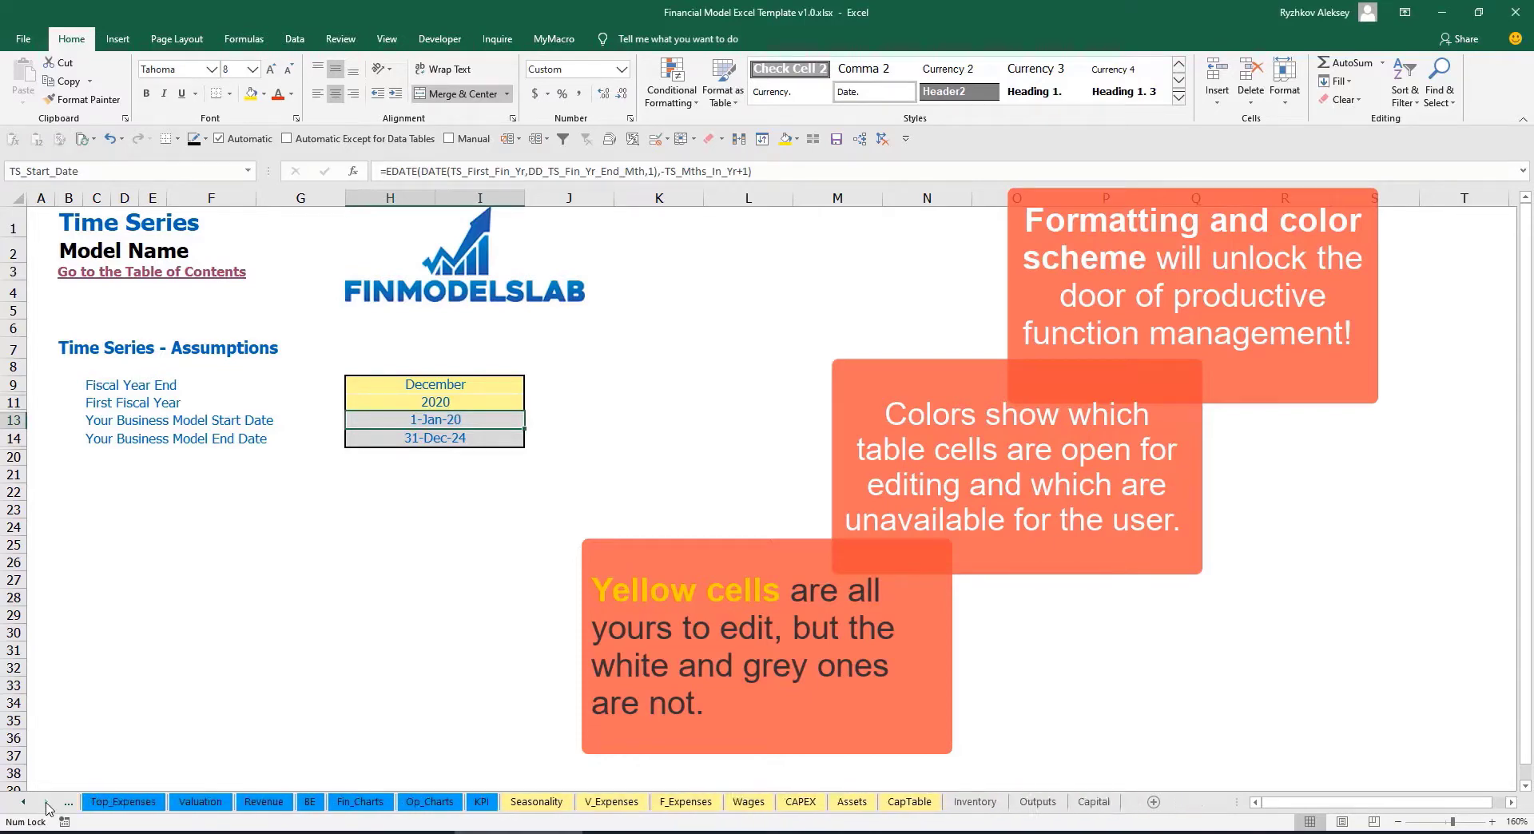
{"action": "left_click", "coordinate": [24, 804]}
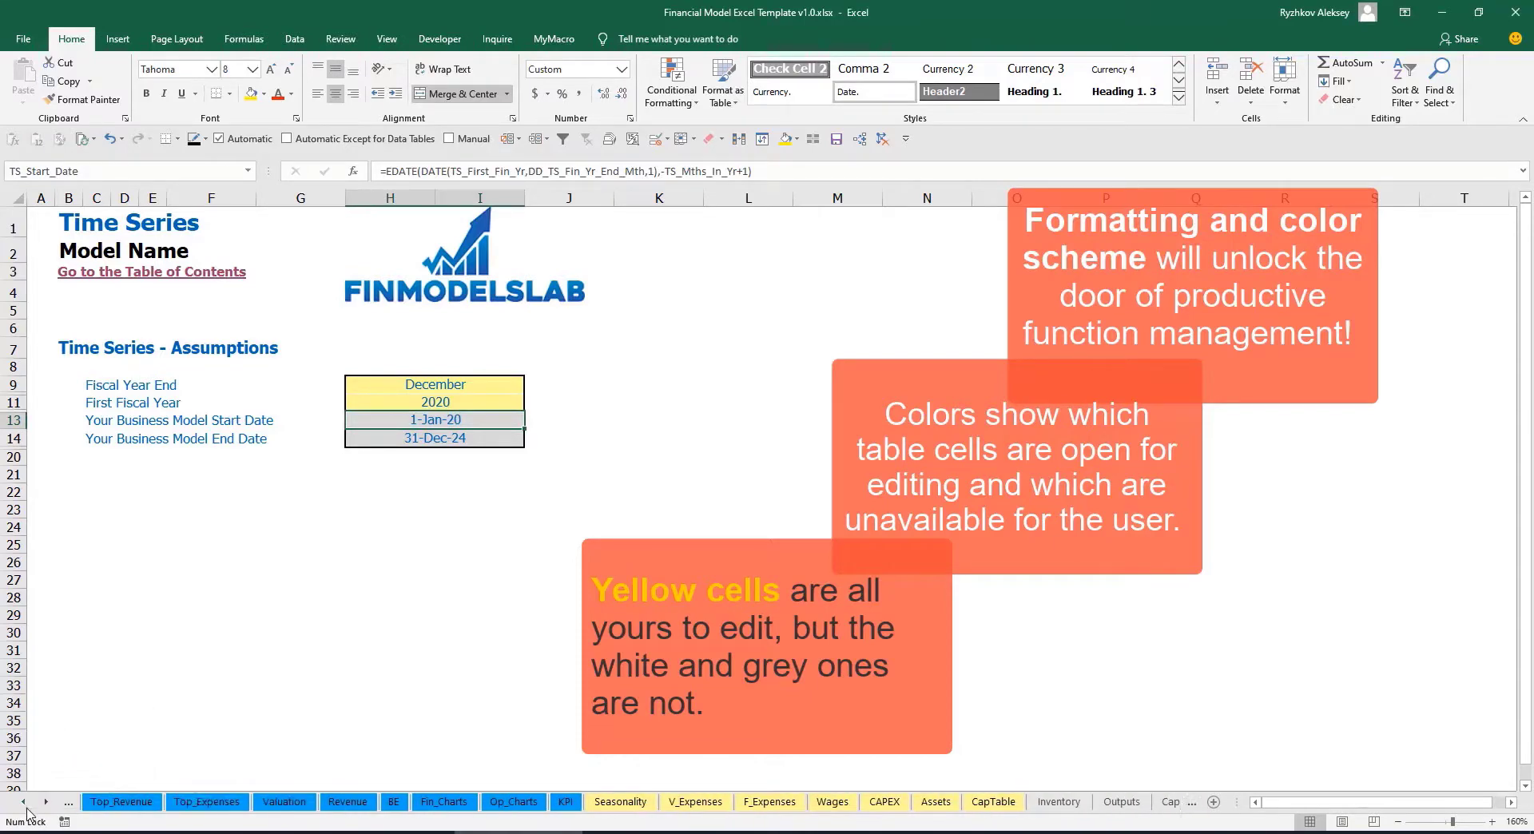
{"action": "left_click", "coordinate": [27, 807]}
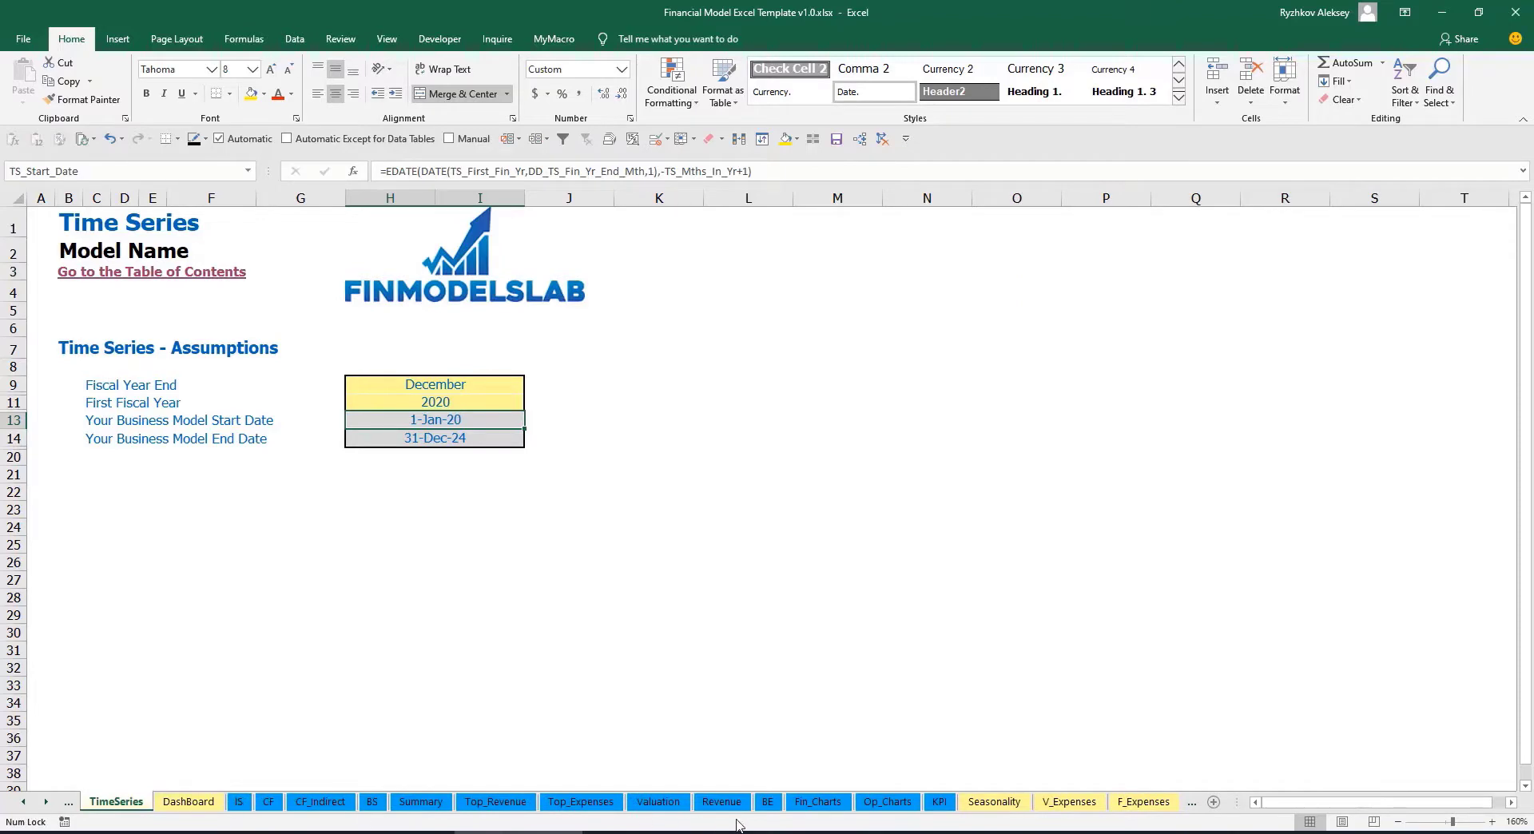
{"action": "left_click", "coordinate": [46, 804]}
{"action": "left_click", "coordinate": [47, 804]}
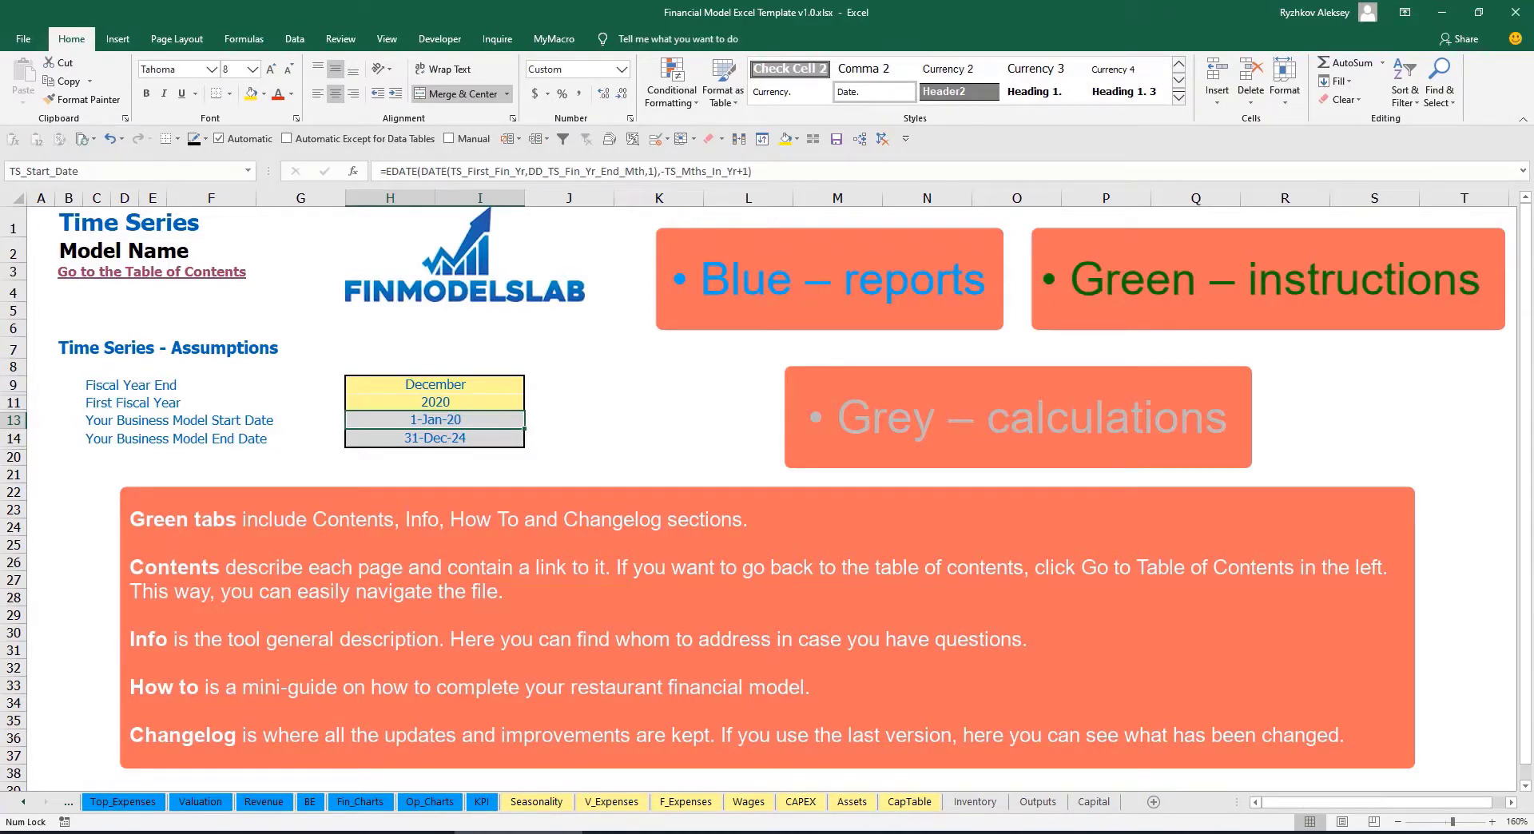
Step: Open the Contents sheet, follow its Financial Statements Summary link and return to the table of contents
{"action": "left_click", "coordinate": [24, 806]}
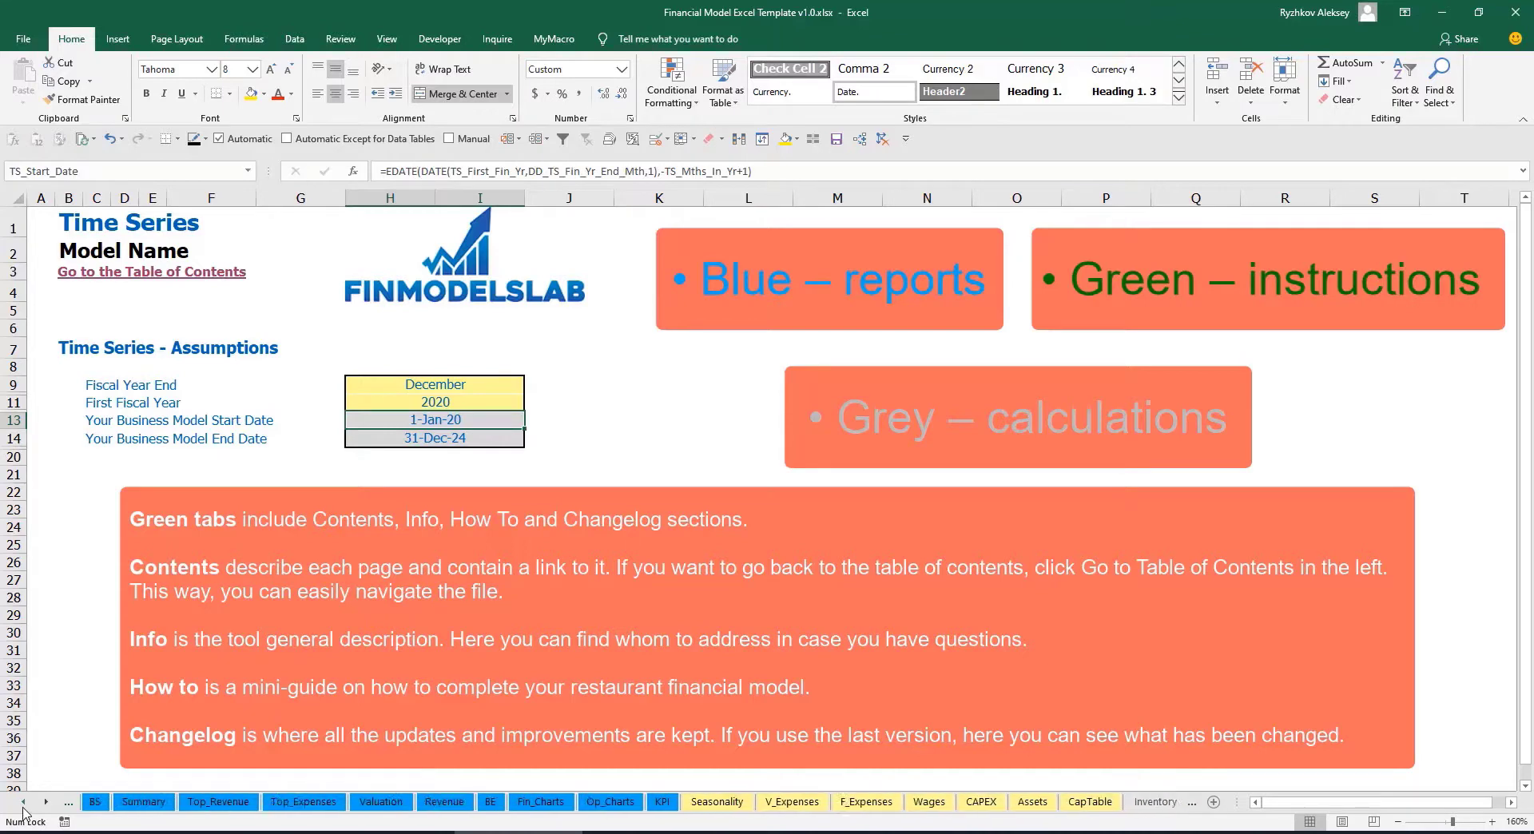
{"action": "left_click", "coordinate": [23, 806]}
{"action": "left_click", "coordinate": [23, 805]}
{"action": "left_click", "coordinate": [23, 805]}
{"action": "left_click", "coordinate": [23, 806]}
{"action": "left_click", "coordinate": [23, 805]}
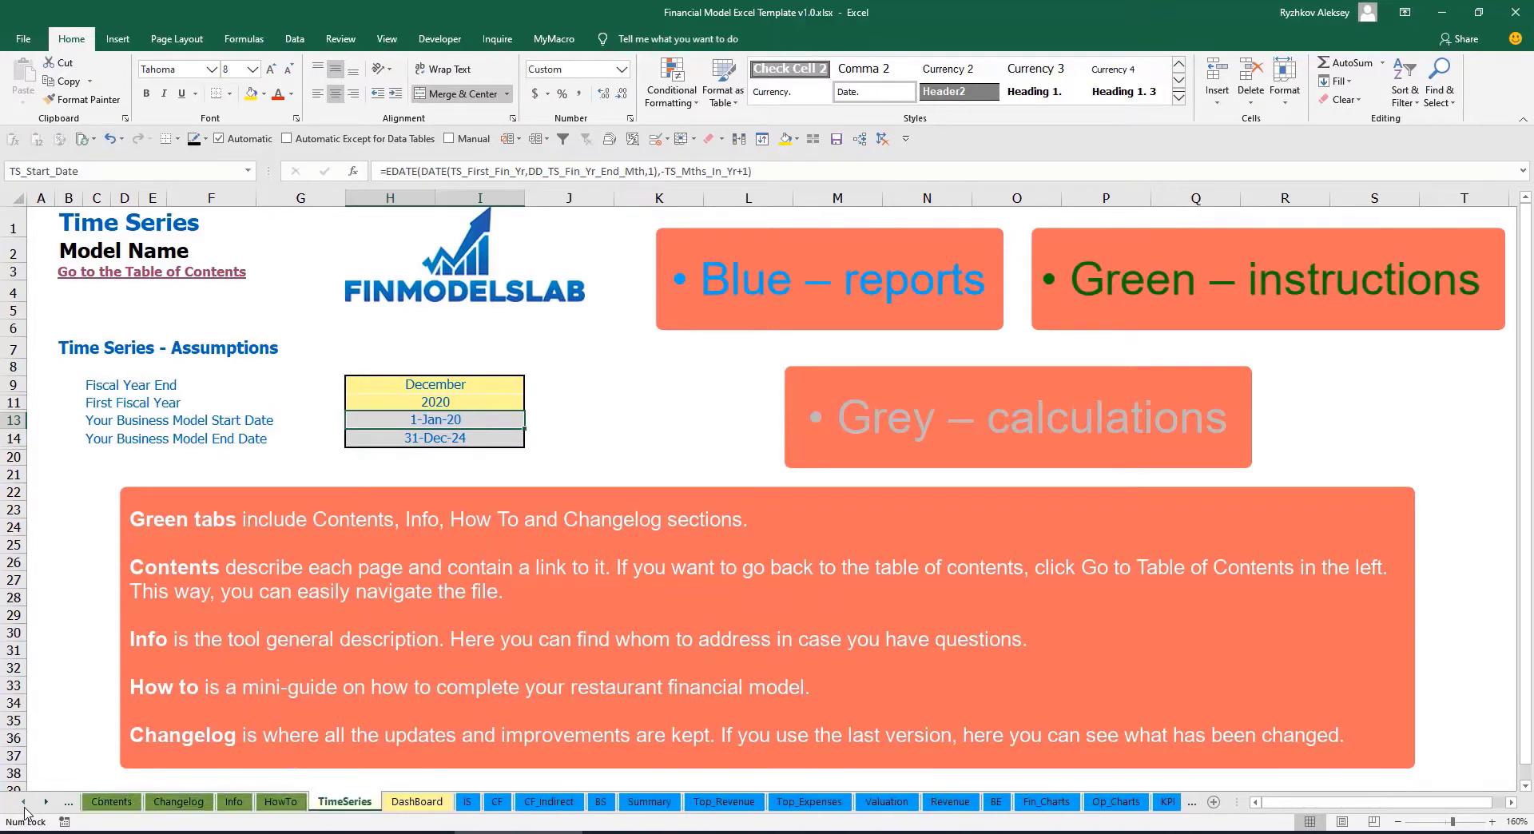
{"action": "left_click", "coordinate": [23, 805]}
{"action": "left_click", "coordinate": [23, 806]}
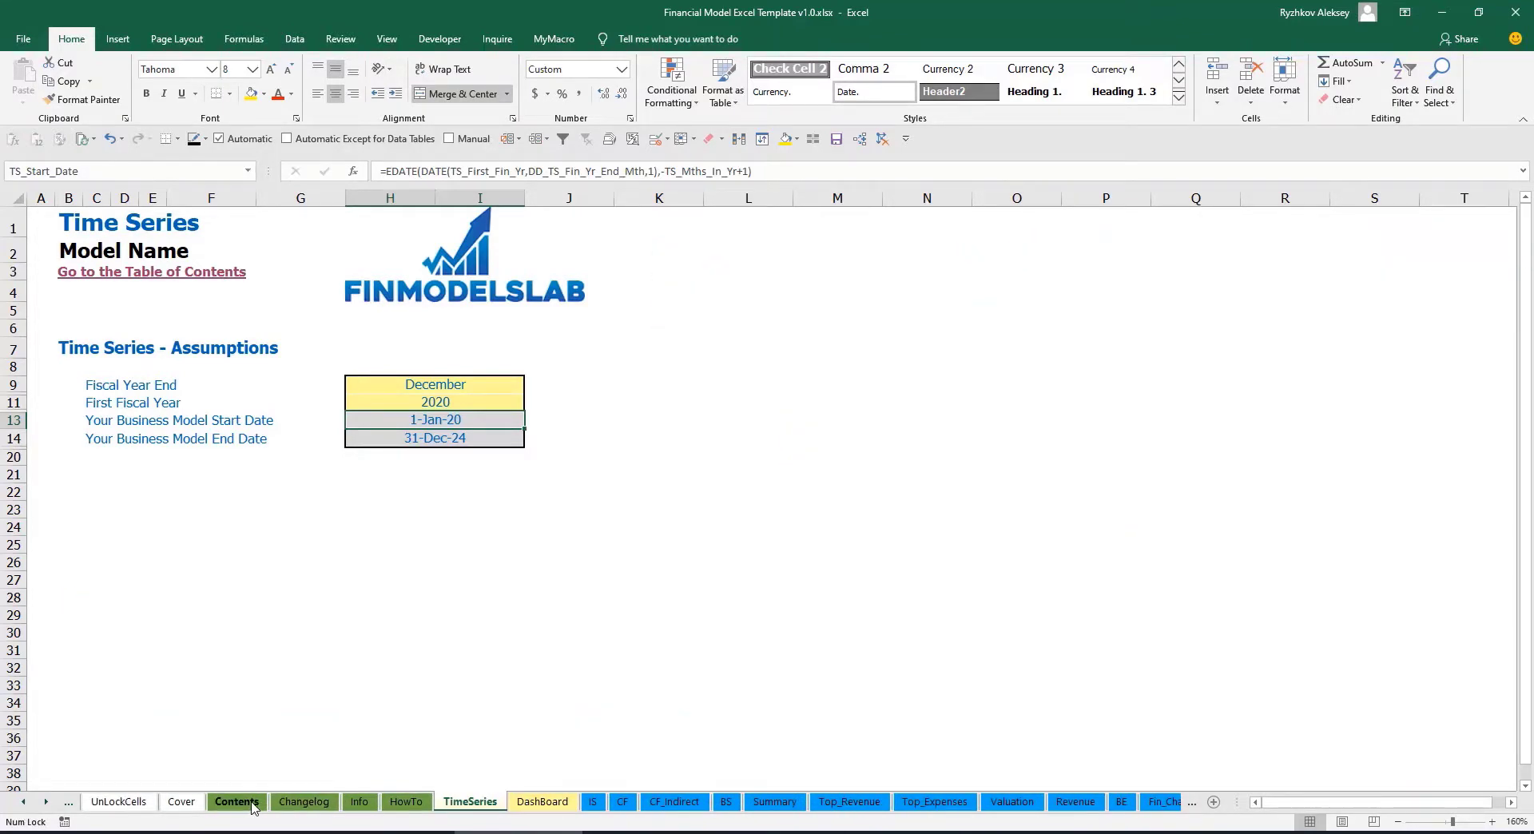
{"action": "left_click", "coordinate": [236, 802]}
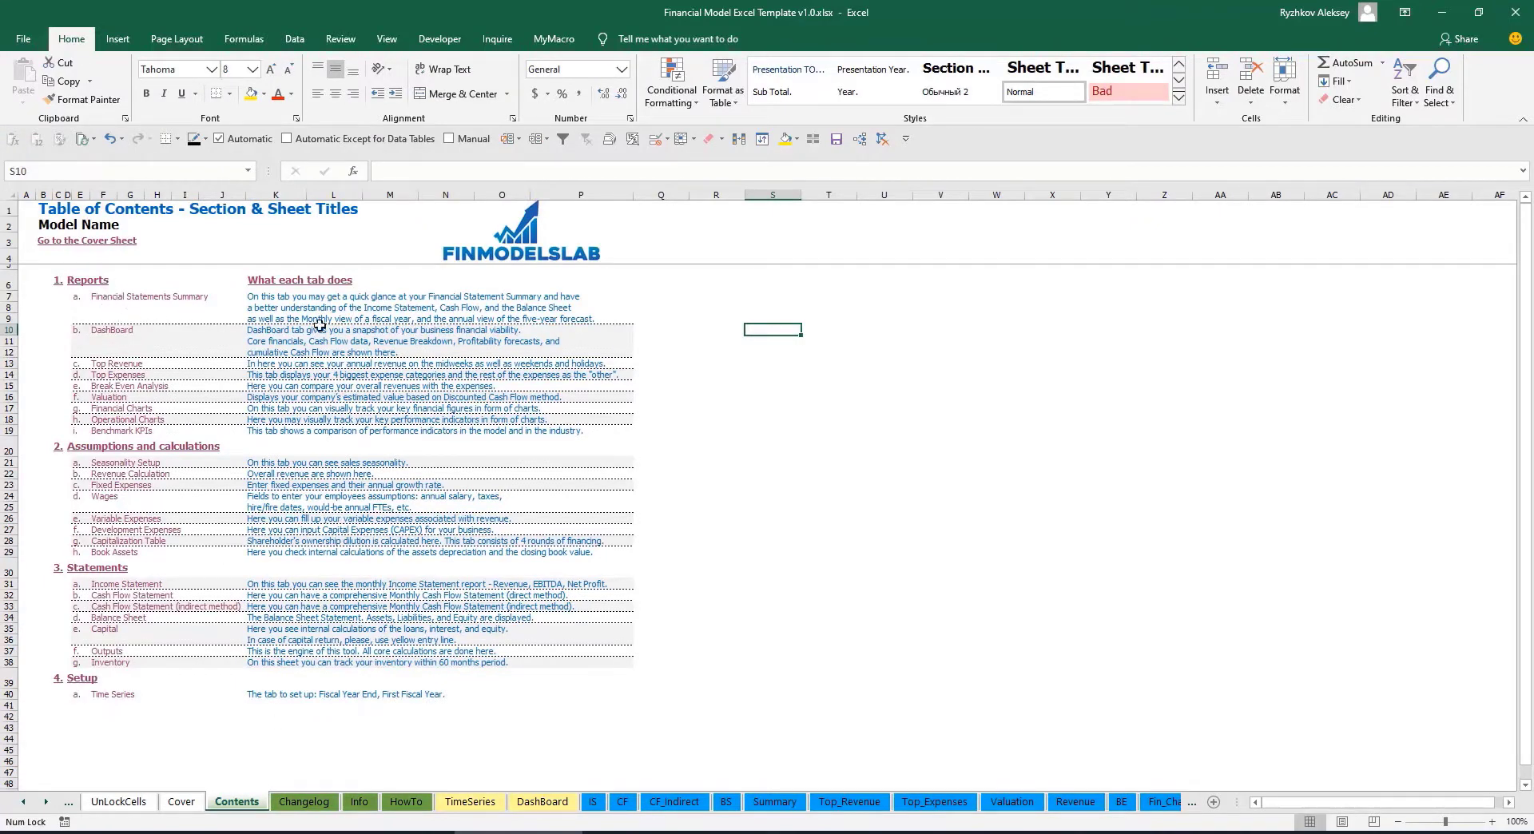
{"action": "left_click", "coordinate": [140, 302]}
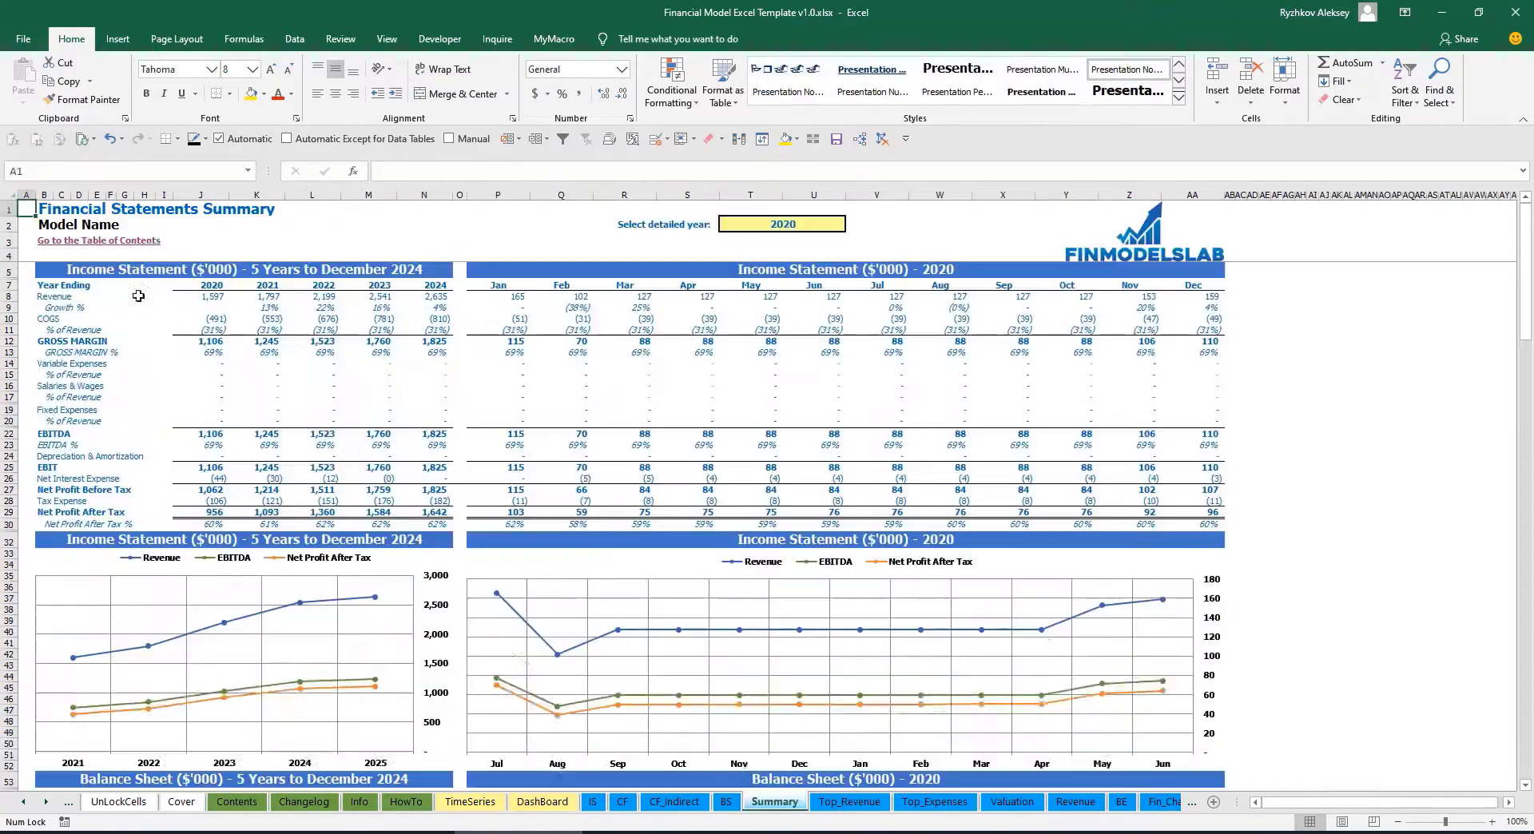
{"action": "left_click", "coordinate": [49, 244]}
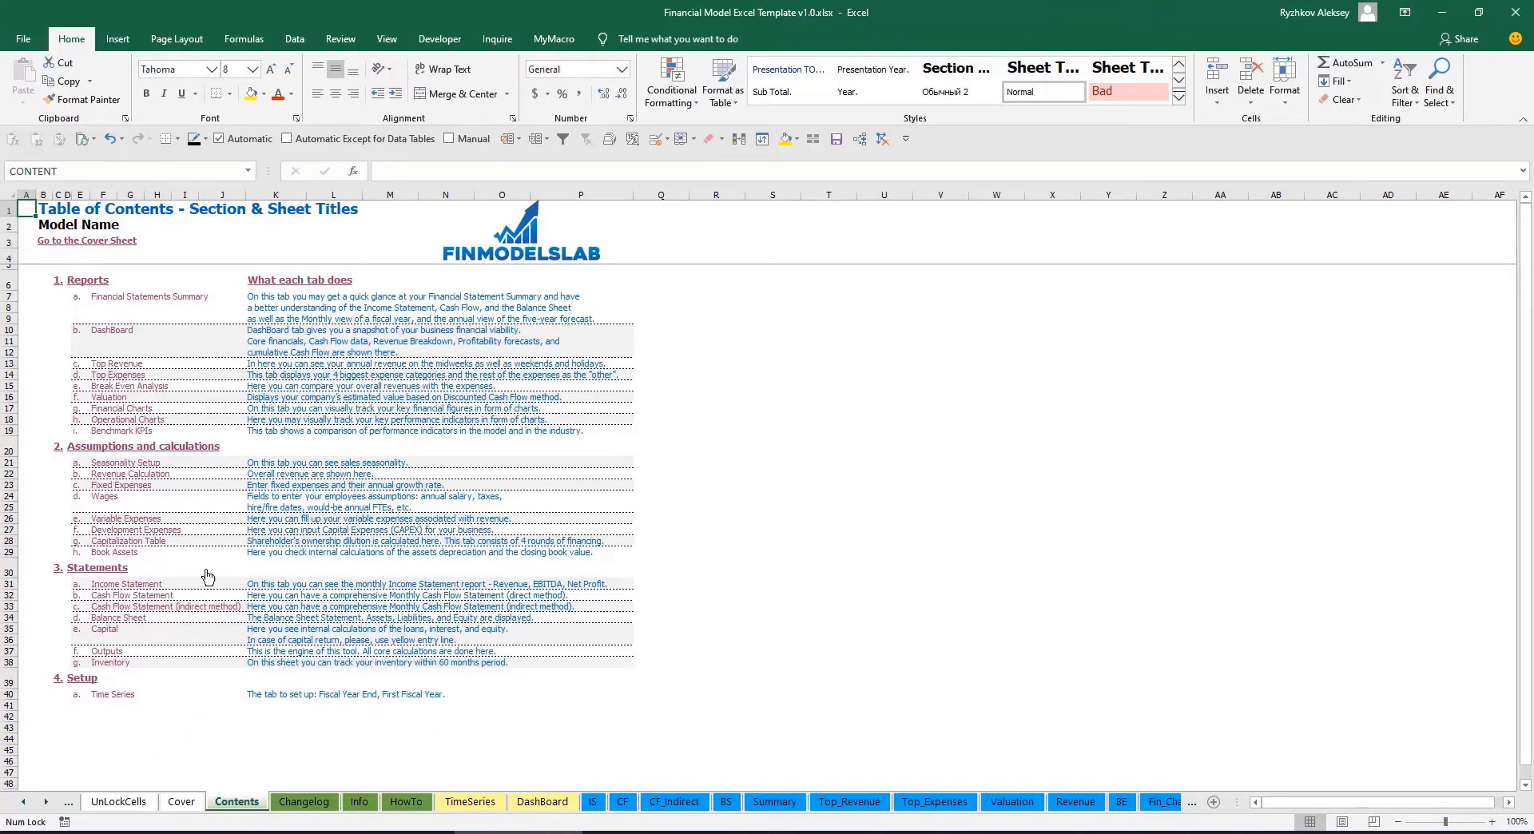
Step: Read the guide on the HowTo sheet, from the business model principles to the Top Revenue section
{"action": "left_click", "coordinate": [406, 801]}
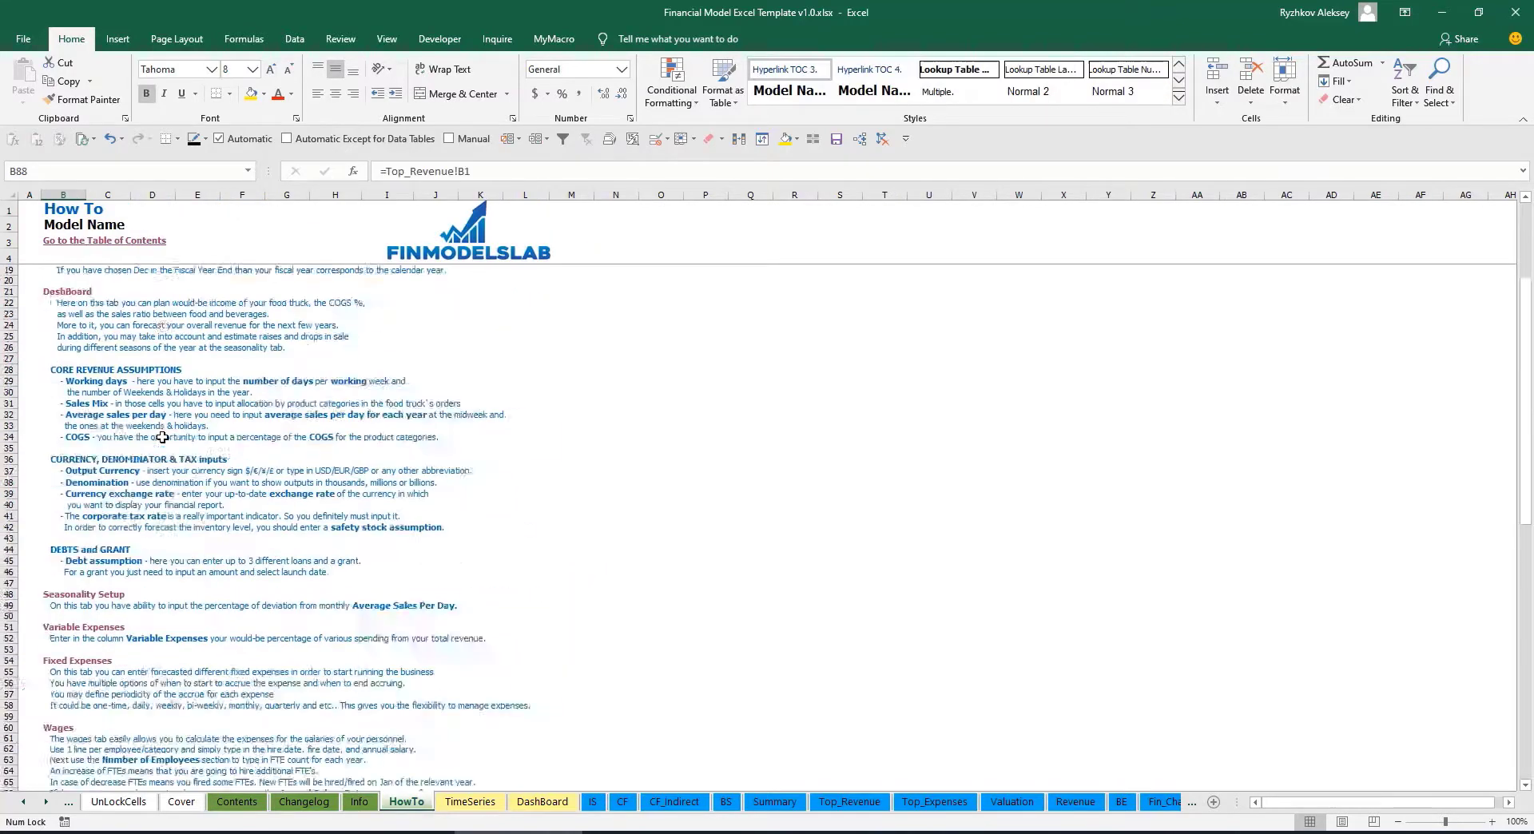
{"action": "scroll", "coordinate": [162, 437], "scroll_direction": "up", "scroll_amount": 5}
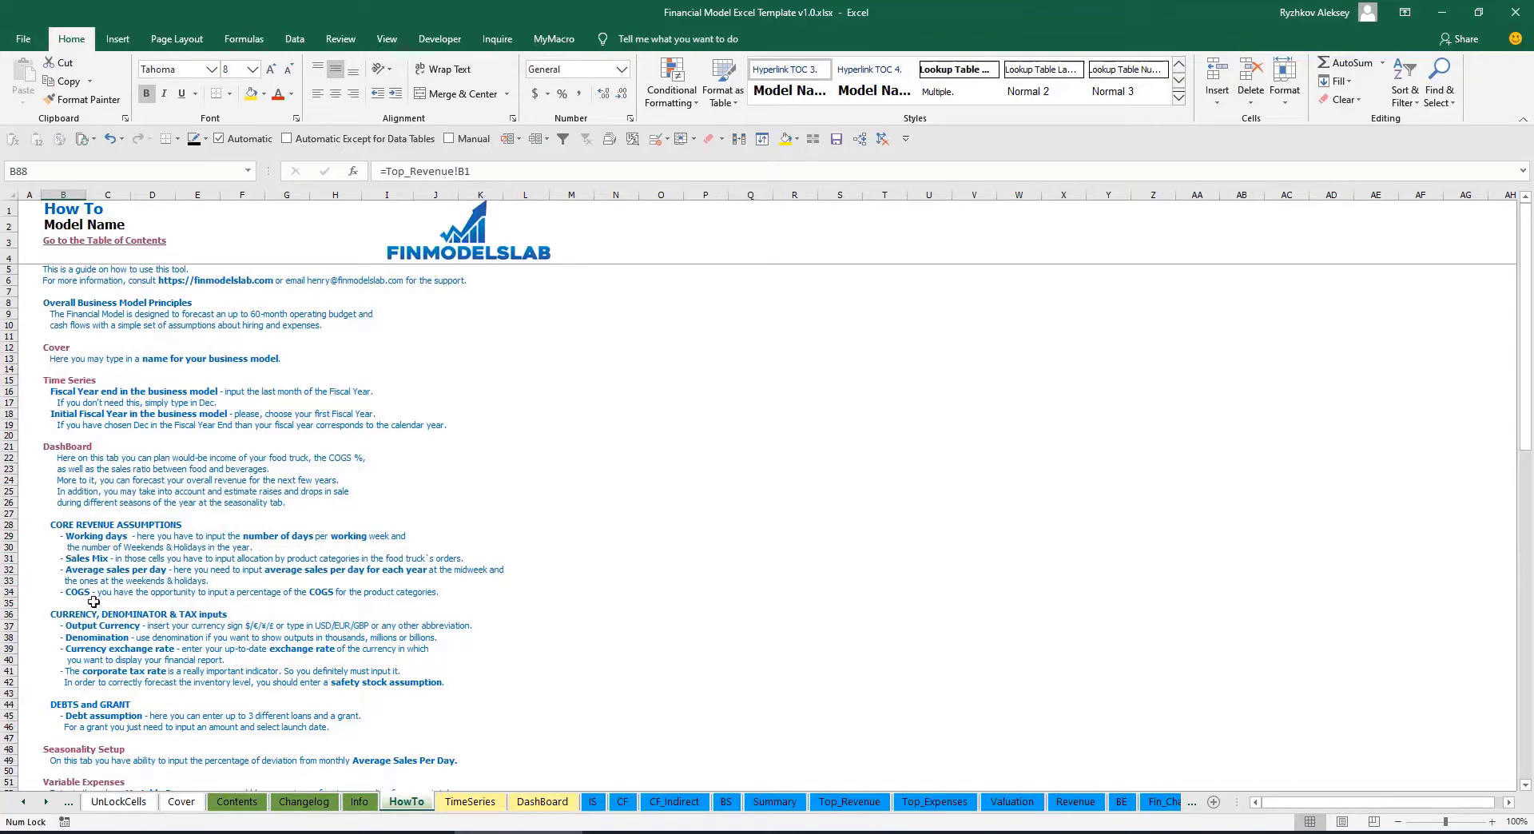
{"action": "scroll", "coordinate": [77, 535], "scroll_direction": "down", "scroll_amount": 3}
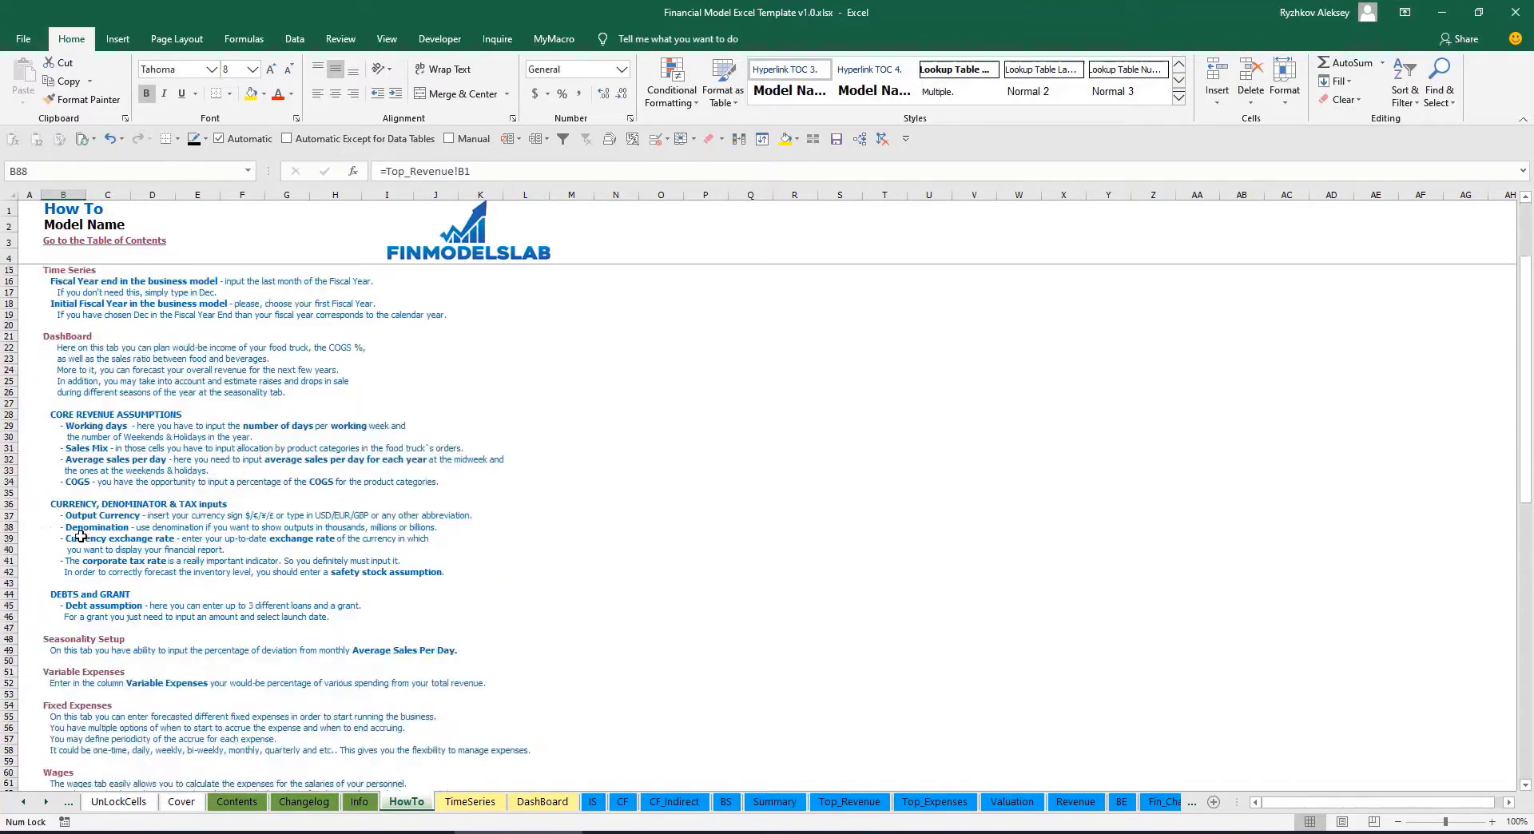
{"action": "scroll", "coordinate": [90, 594], "scroll_direction": "down", "scroll_amount": 6}
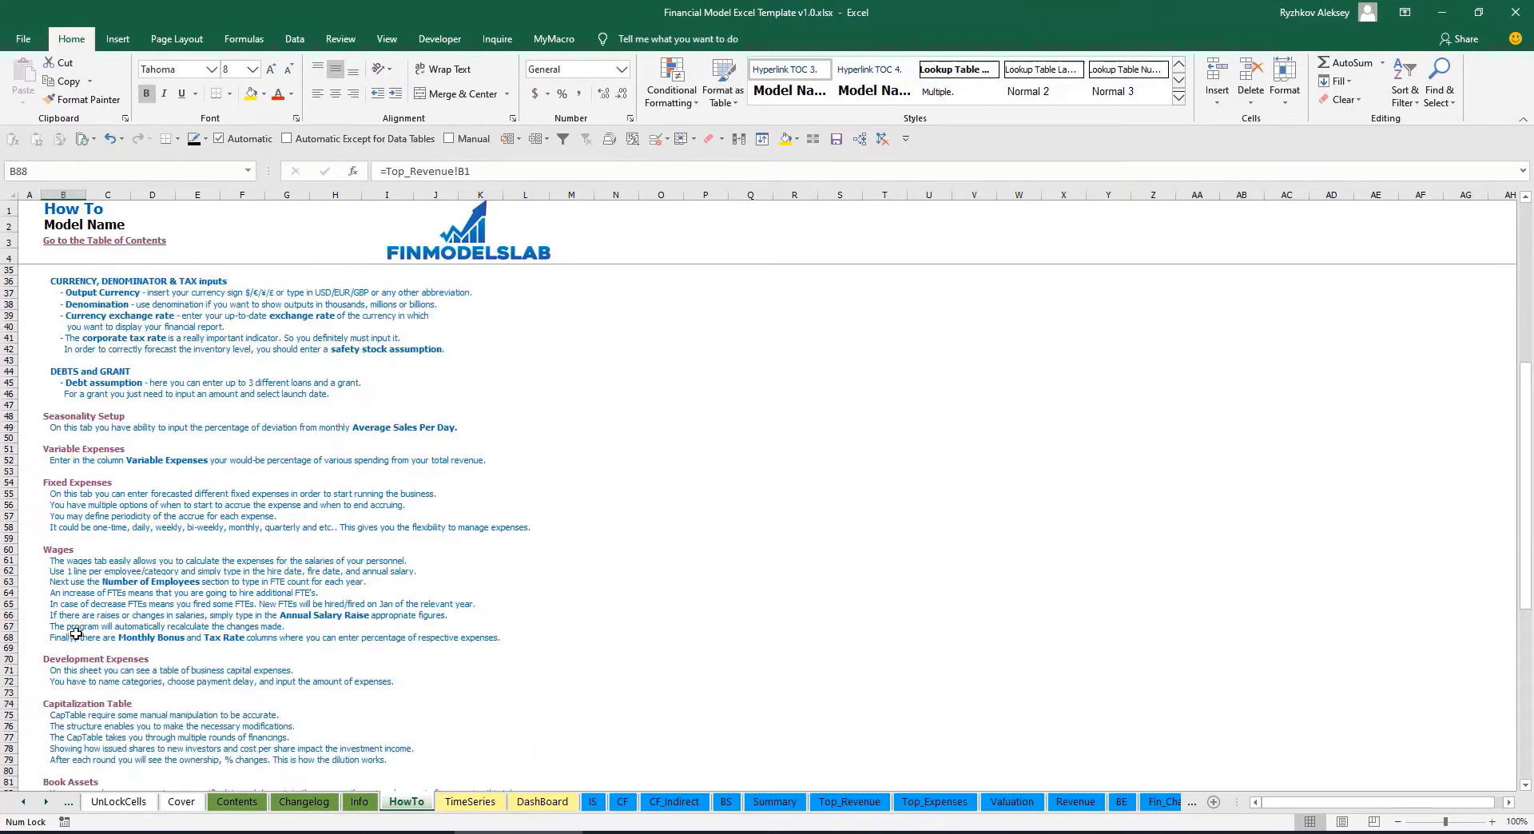
{"action": "scroll", "coordinate": [72, 635], "scroll_direction": "down", "scroll_amount": 3}
{"action": "scroll", "coordinate": [81, 537], "scroll_direction": "up", "scroll_amount": 12}
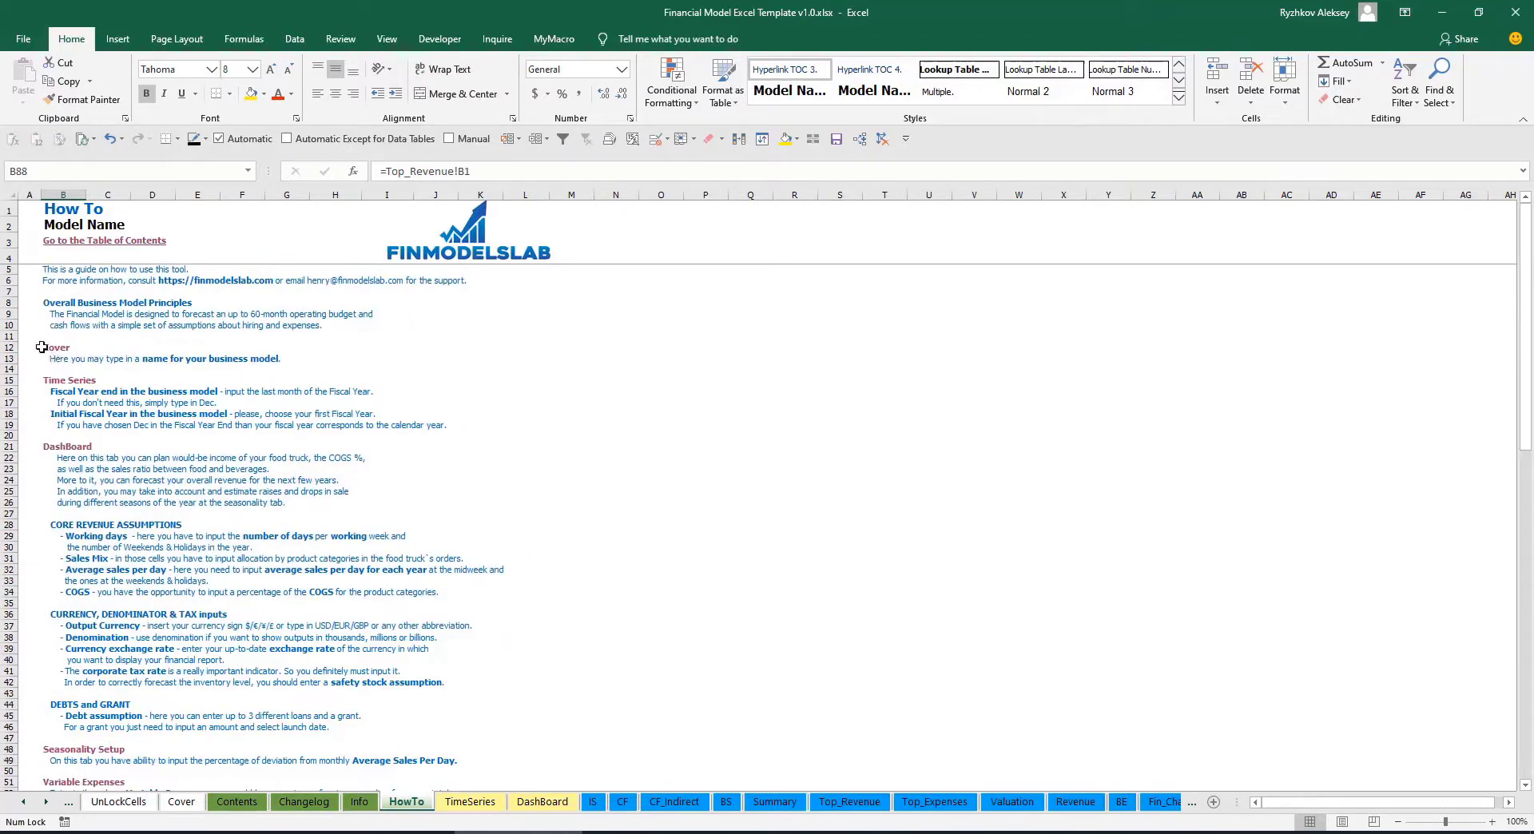
{"action": "scroll", "coordinate": [72, 496], "scroll_direction": "down", "scroll_amount": 9}
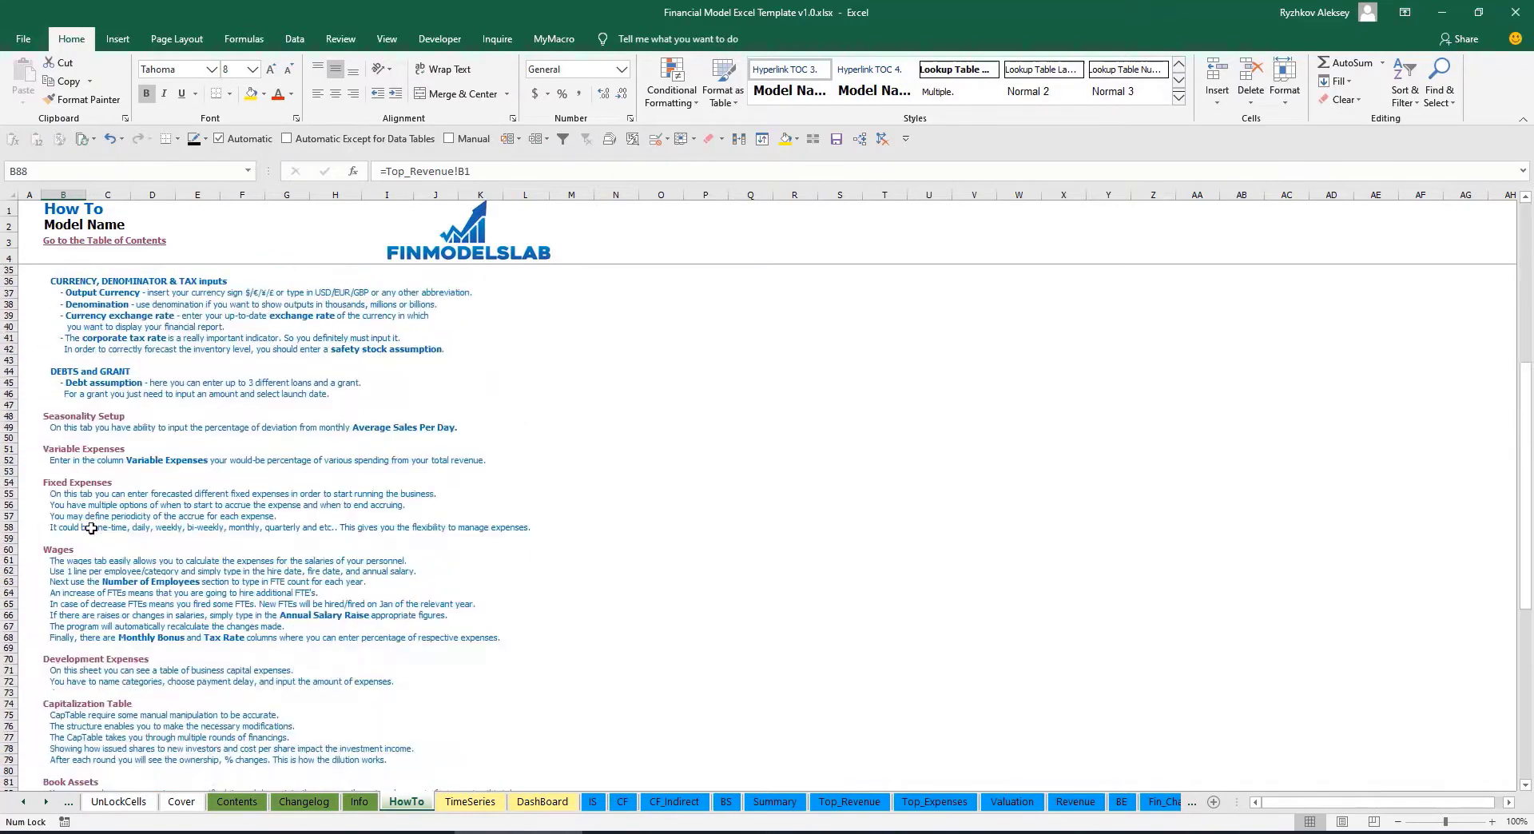
{"action": "scroll", "coordinate": [71, 457], "scroll_direction": "down", "scroll_amount": 3}
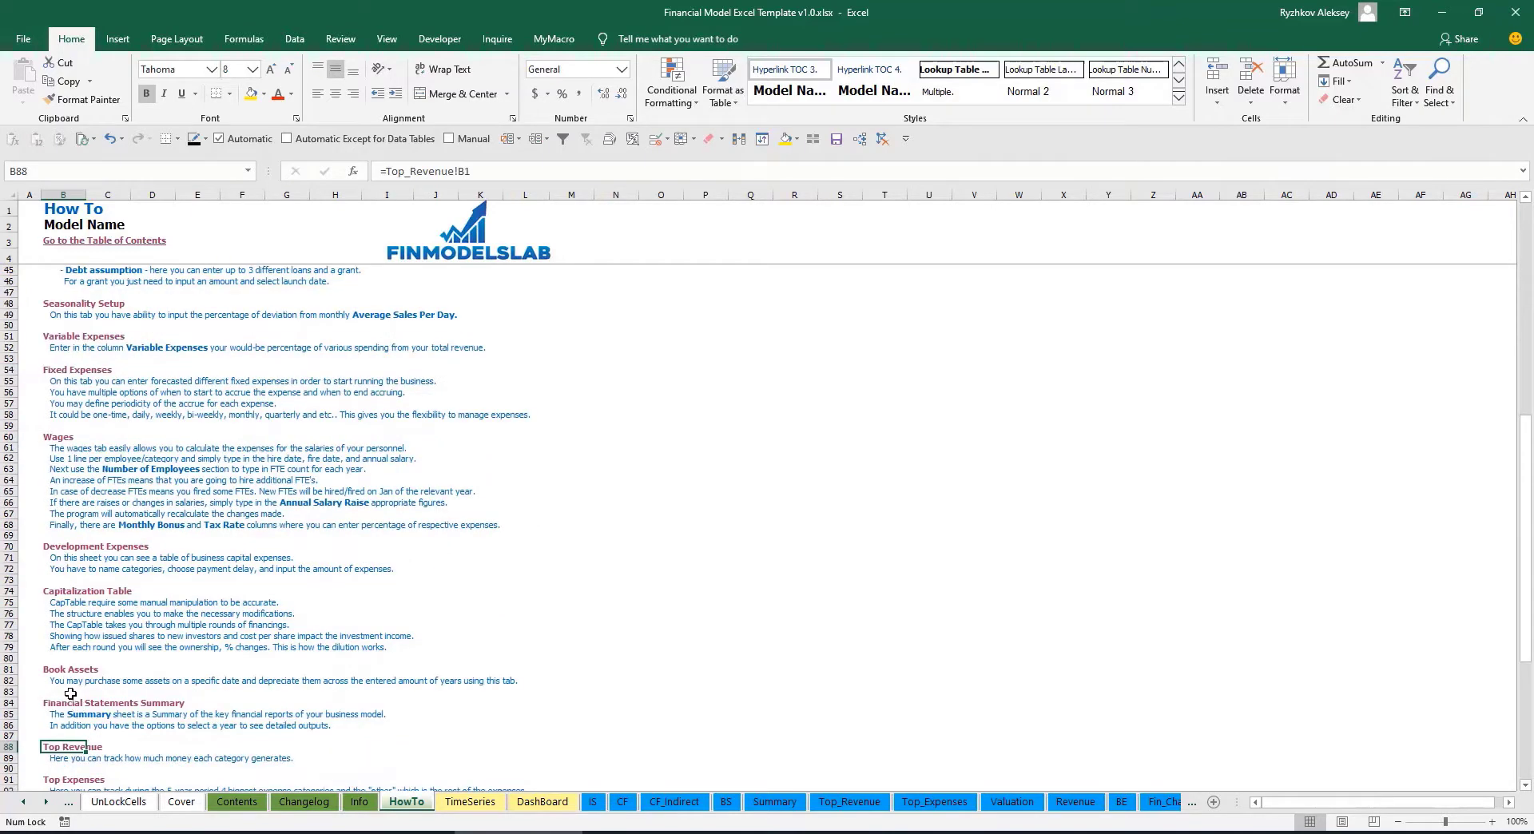
{"action": "left_click", "coordinate": [53, 671]}
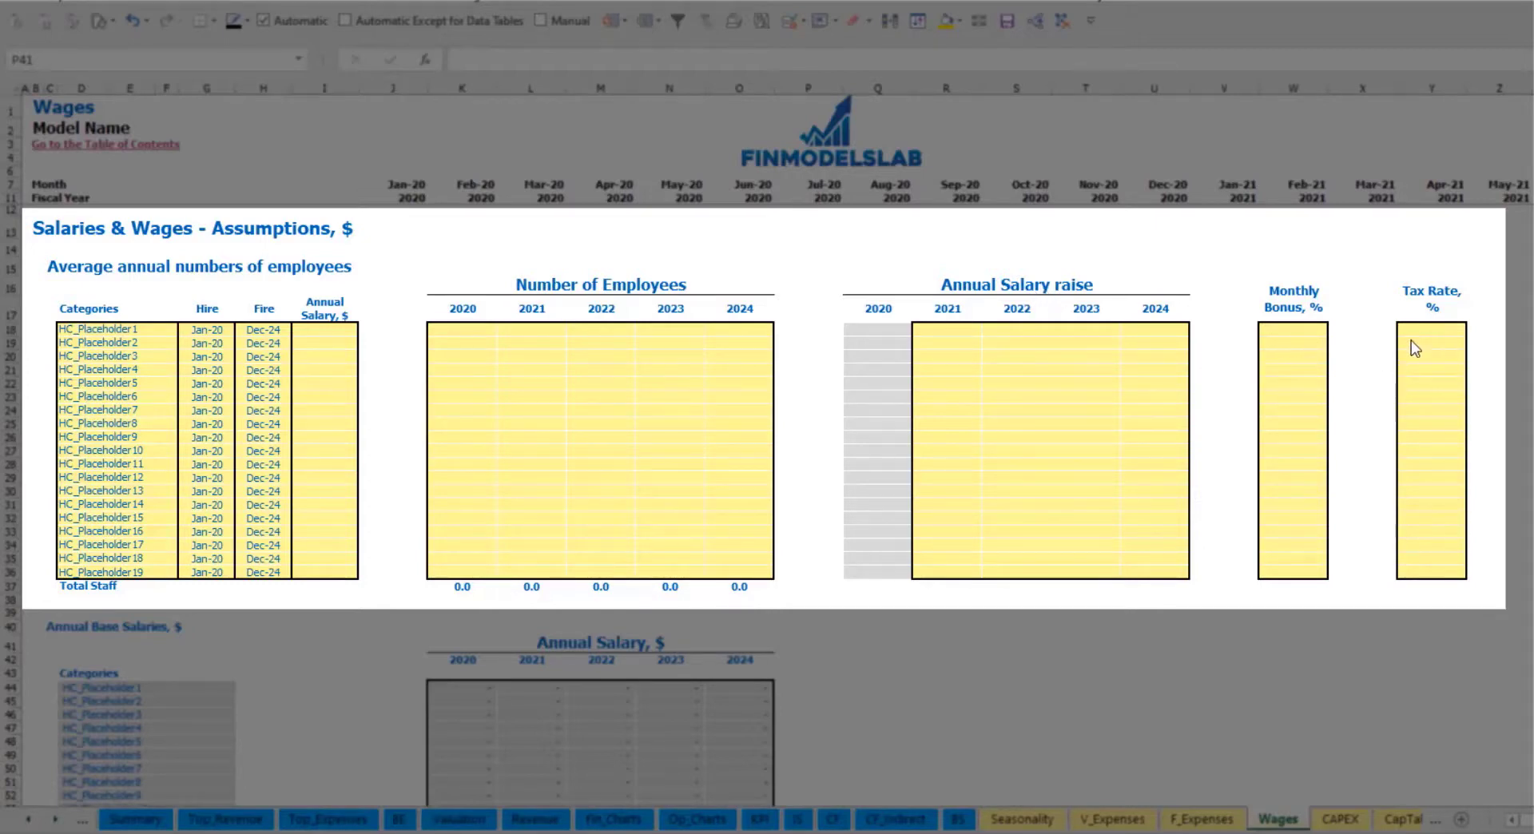
Step: Rename the first staff category in the Wages sheet's assumptions table as CFO
{"action": "left_click", "coordinate": [156, 329]}
{"action": "type", "text": "CFO"}
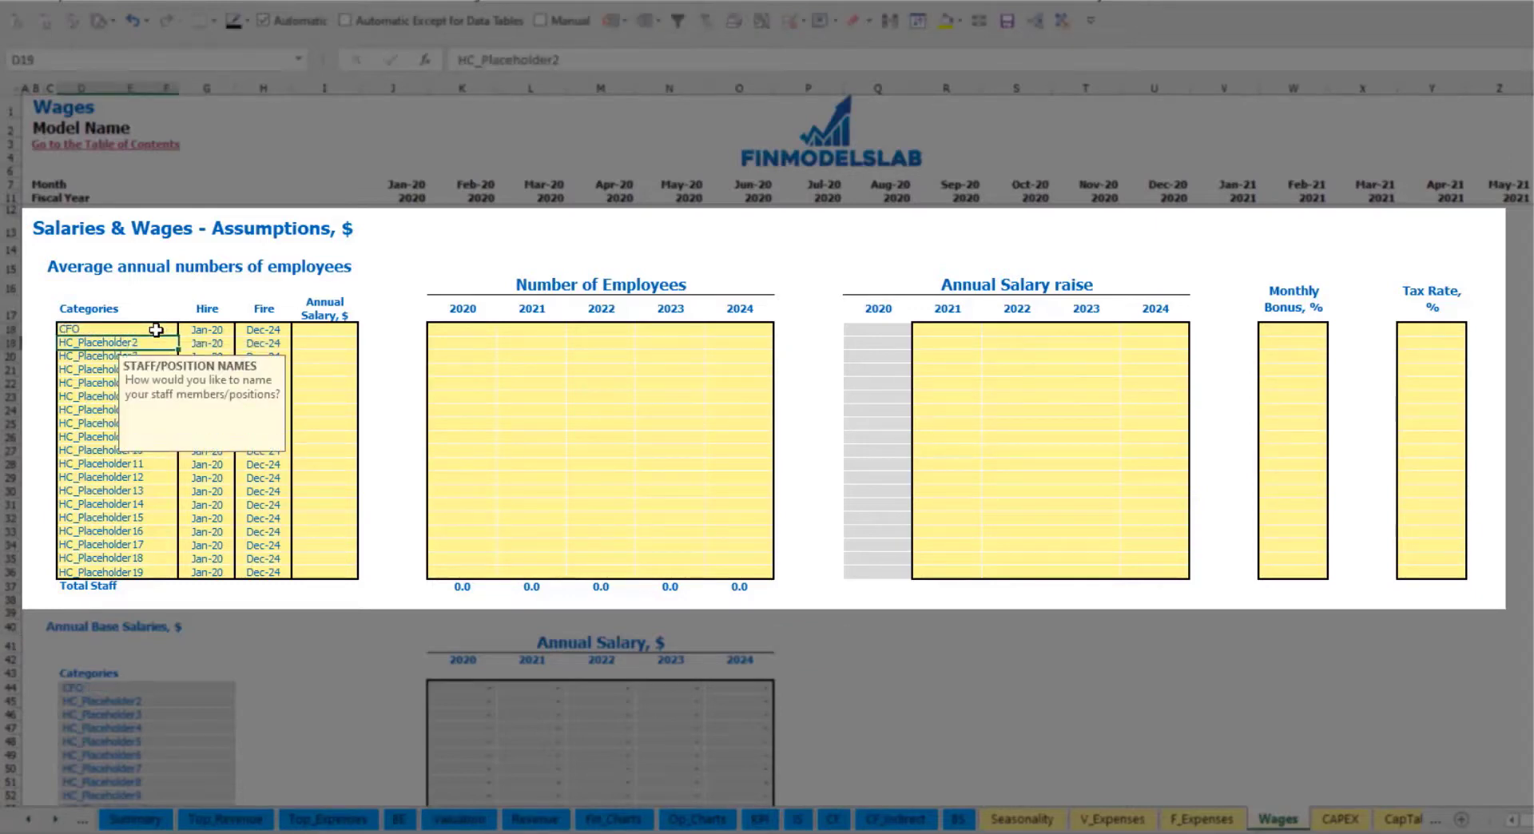
Step: Set the CFO's hire date to Mar-20 and annual salary to 50,000 in the wages assumptions table
{"action": "left_click", "coordinate": [206, 329]}
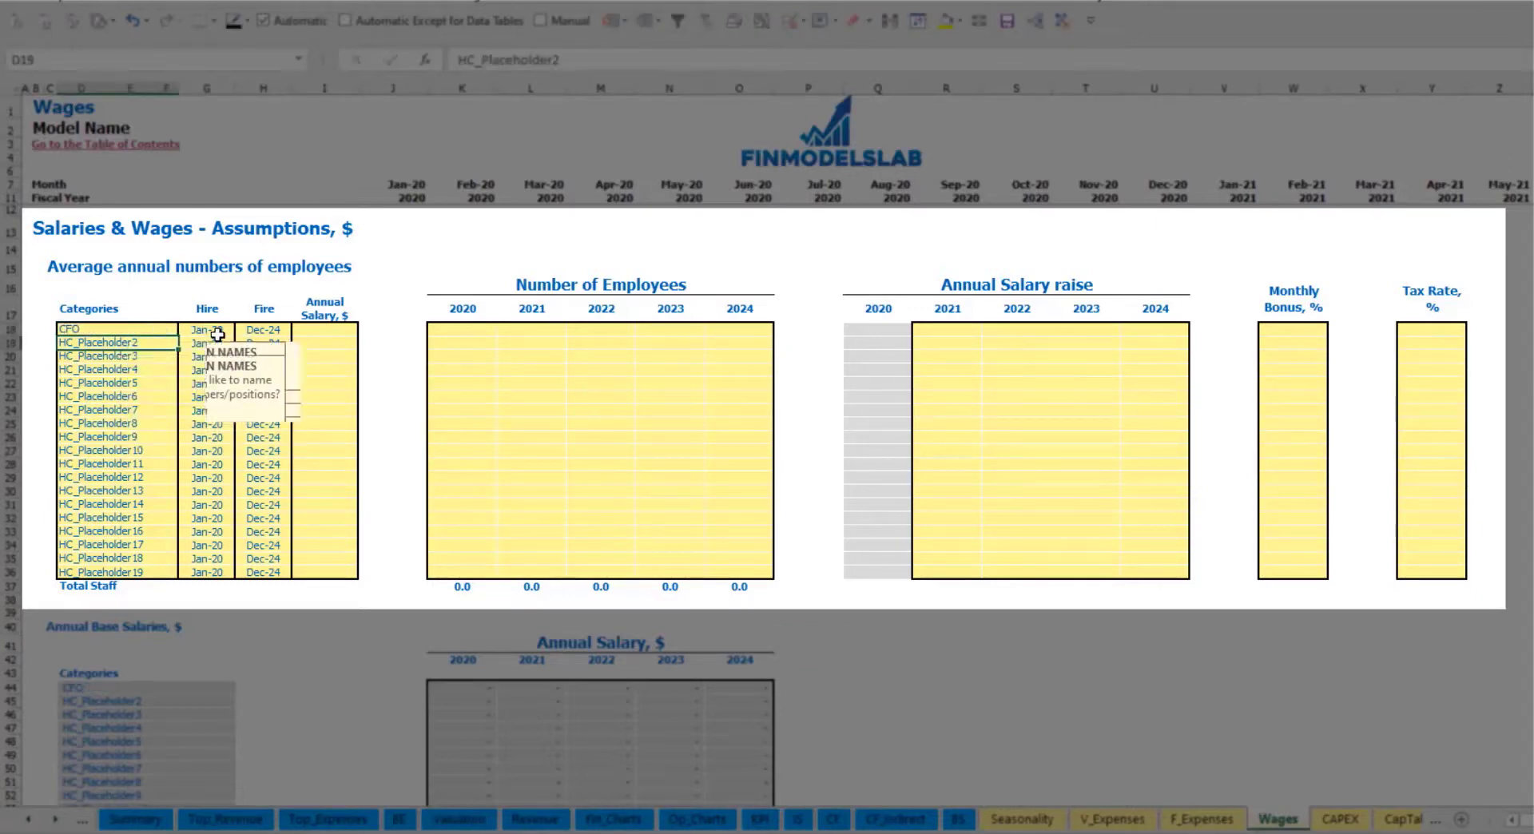
{"action": "left_click", "coordinate": [241, 329]}
{"action": "left_click", "coordinate": [216, 368]}
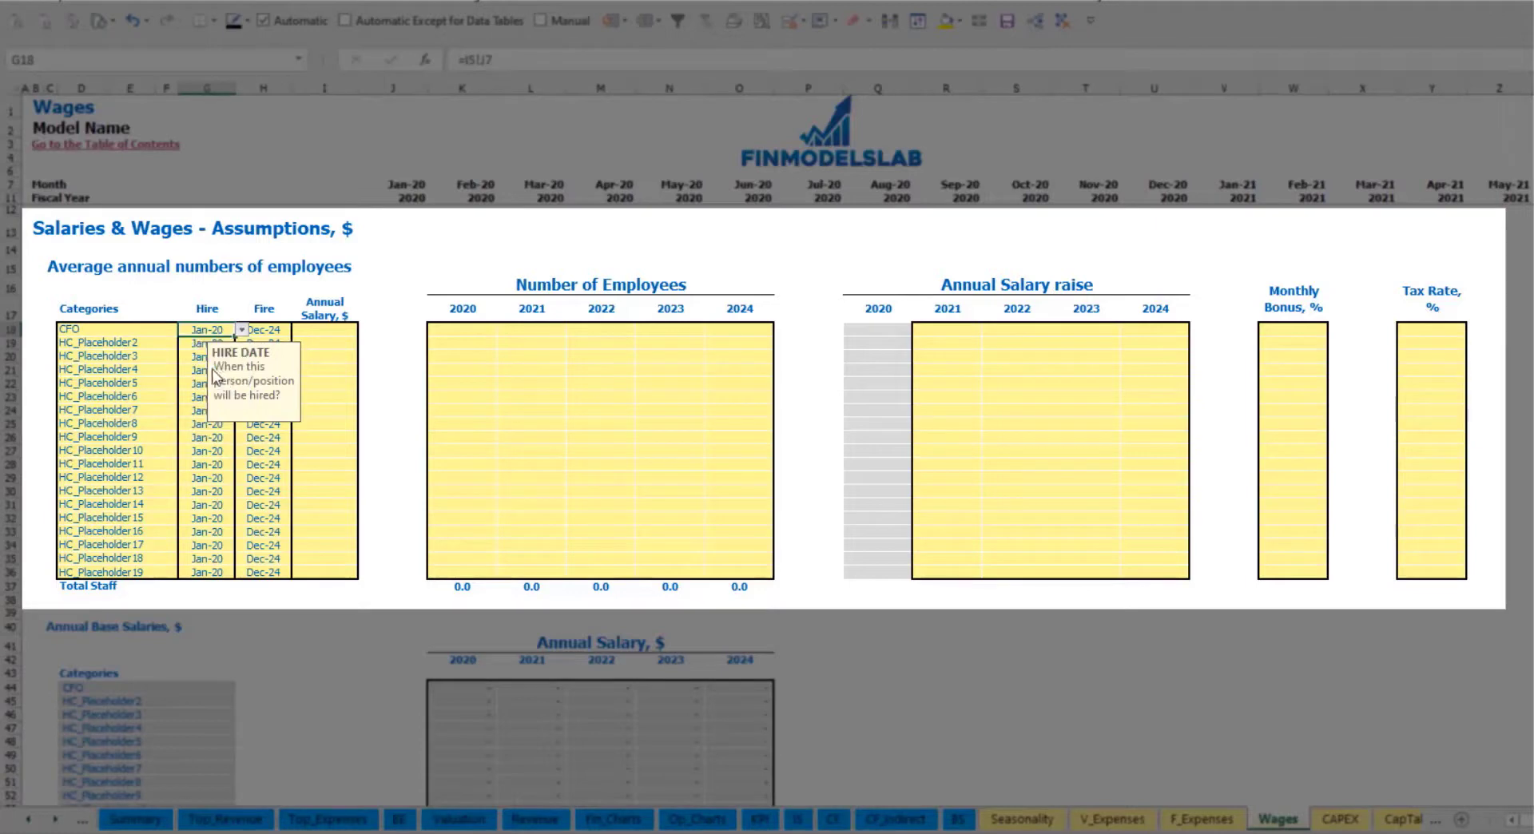
{"action": "left_click", "coordinate": [268, 330]}
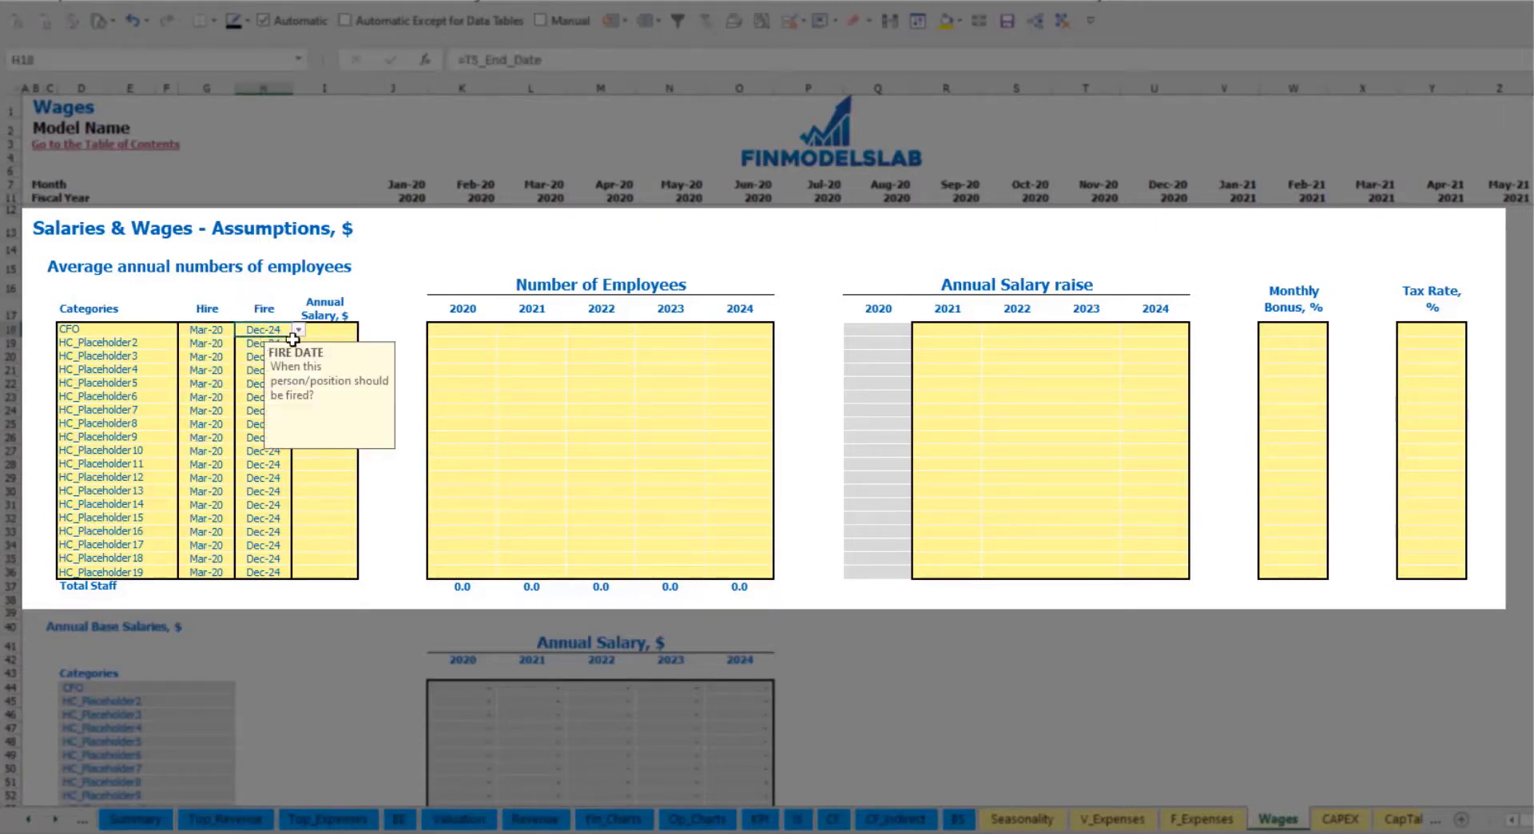
{"action": "left_click", "coordinate": [330, 332]}
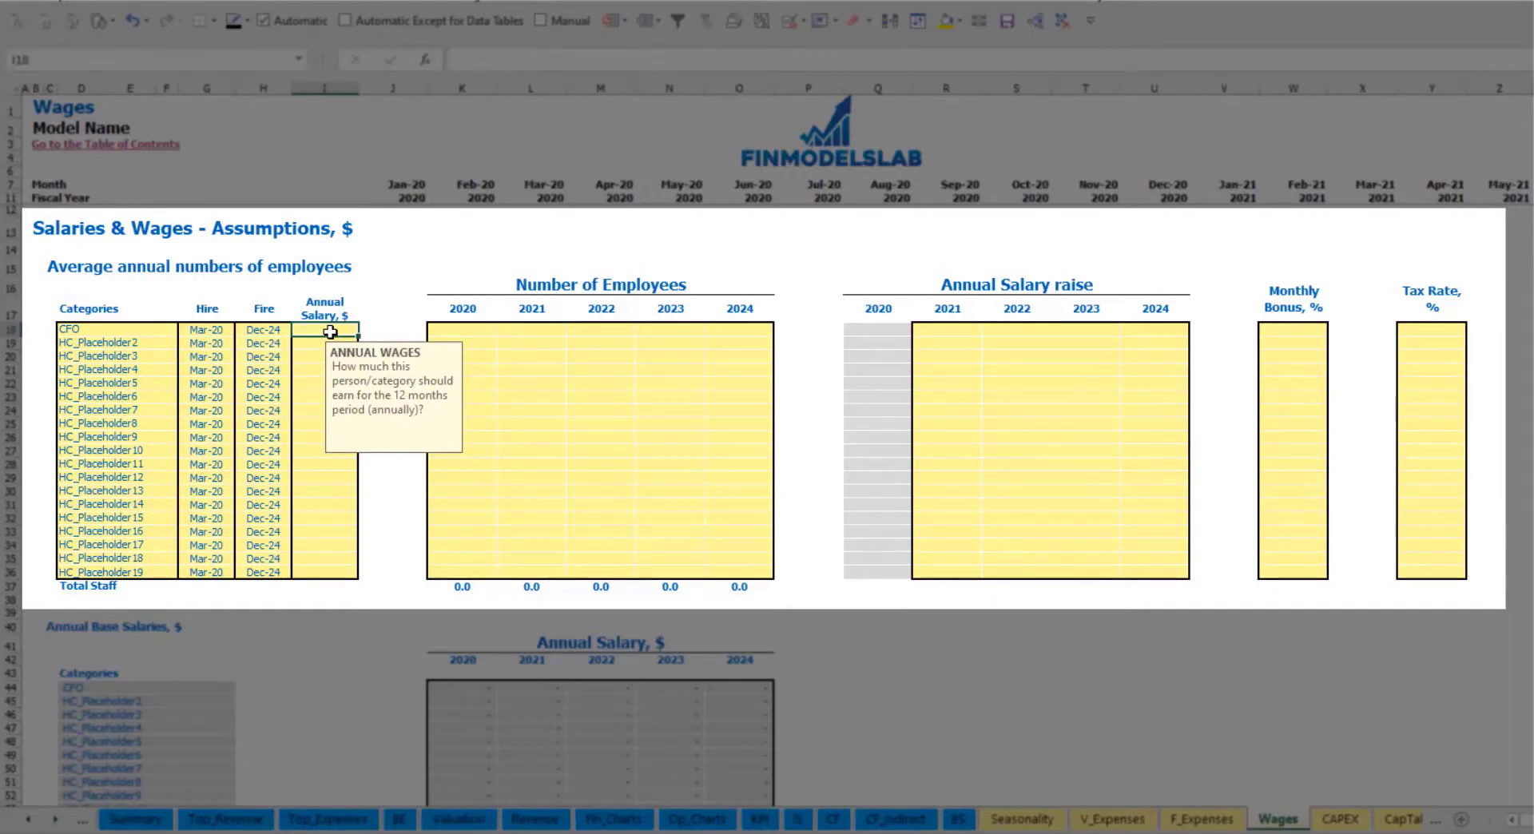
{"action": "type", "text": "500"}
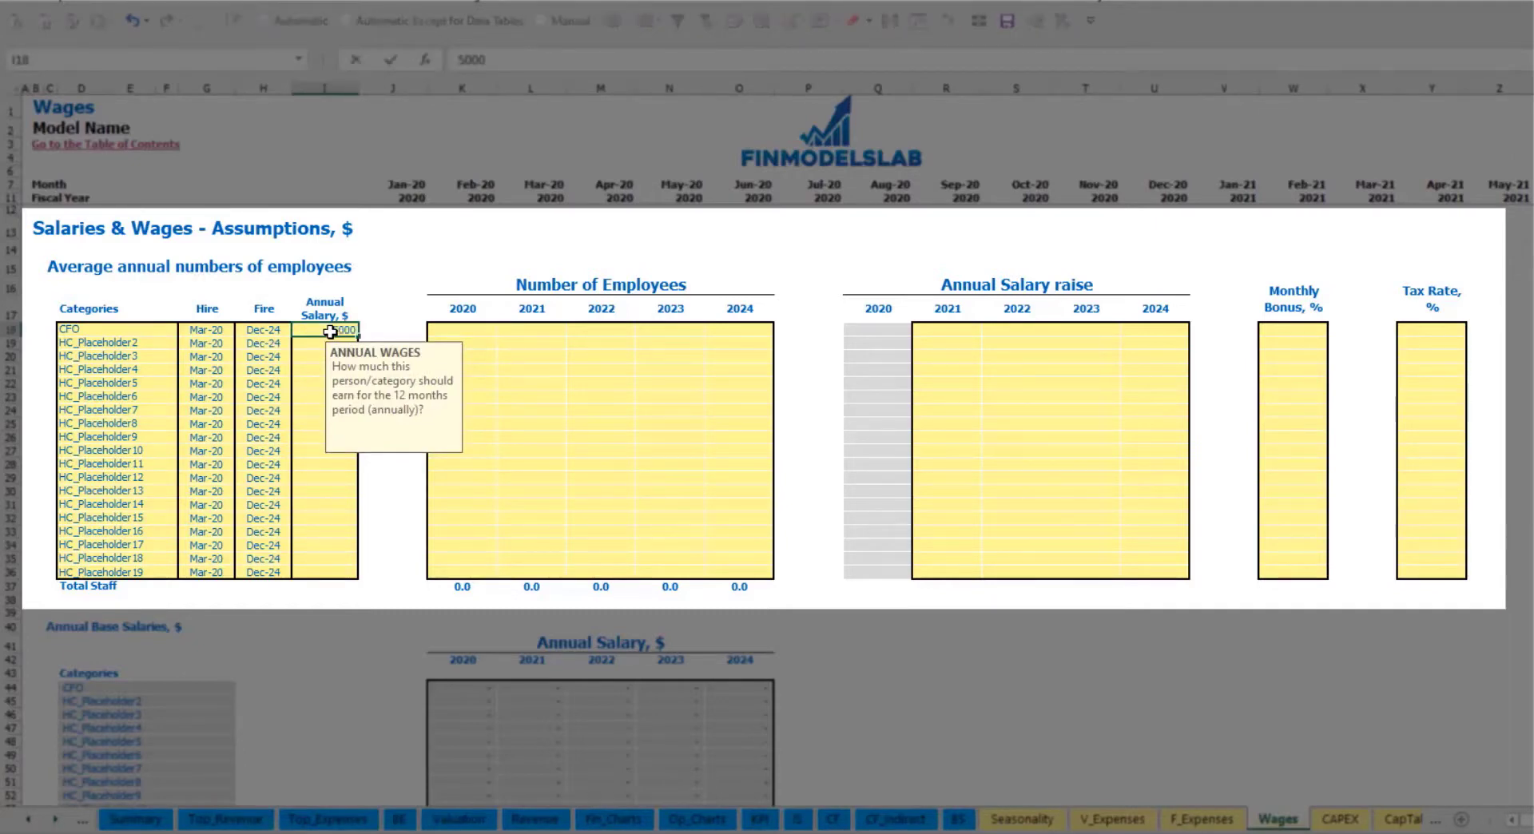
Step: Enter 1 CFO employee for each year from 2020 to 2024 in the Number of Employees table
{"action": "left_click", "coordinate": [481, 334]}
{"action": "type", "text": "1\t1\t1\t1\t1"}
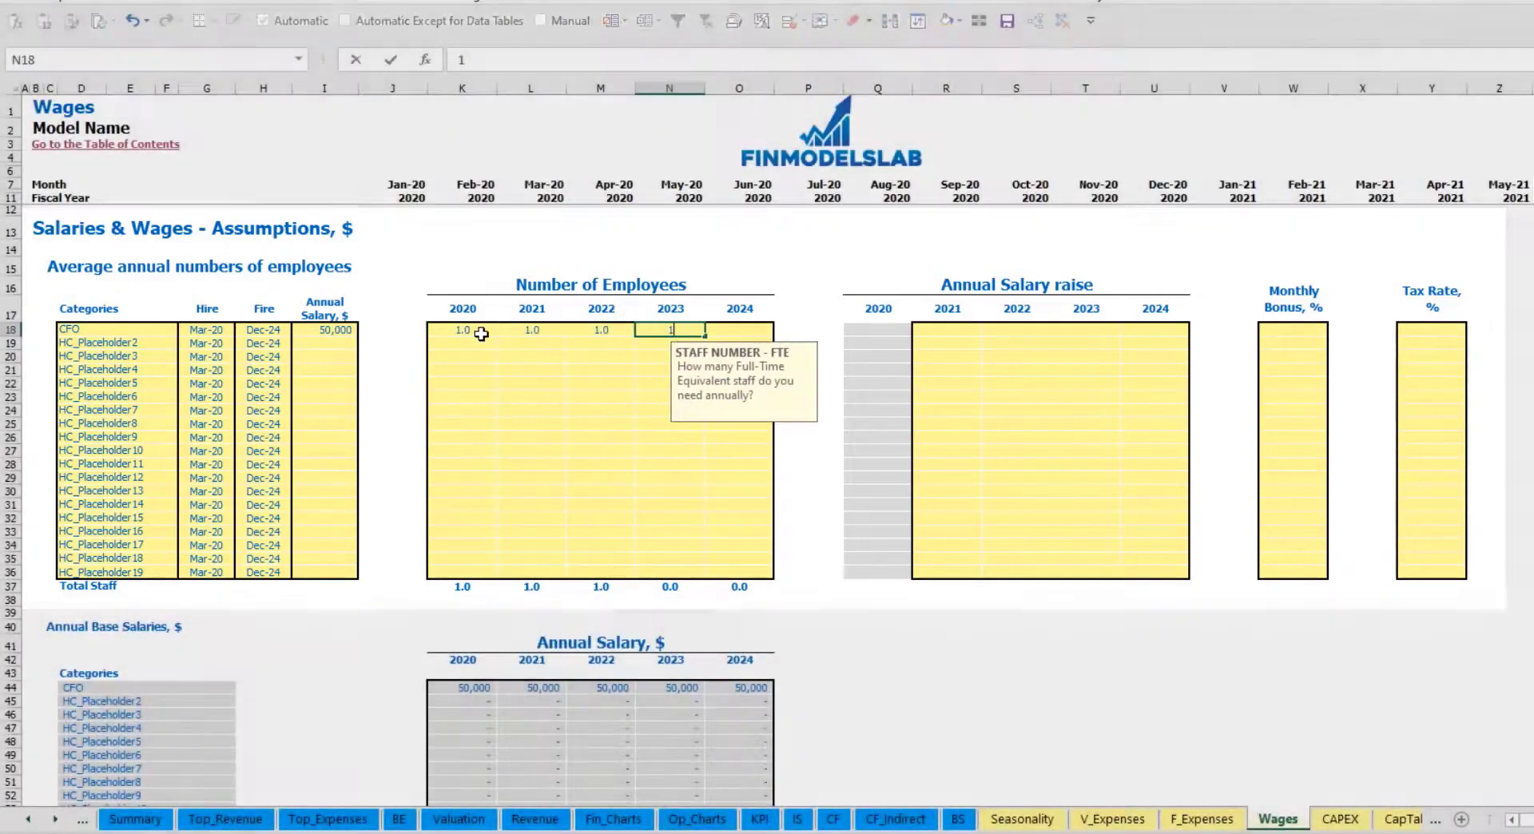
{"action": "key", "text": "Tab"}
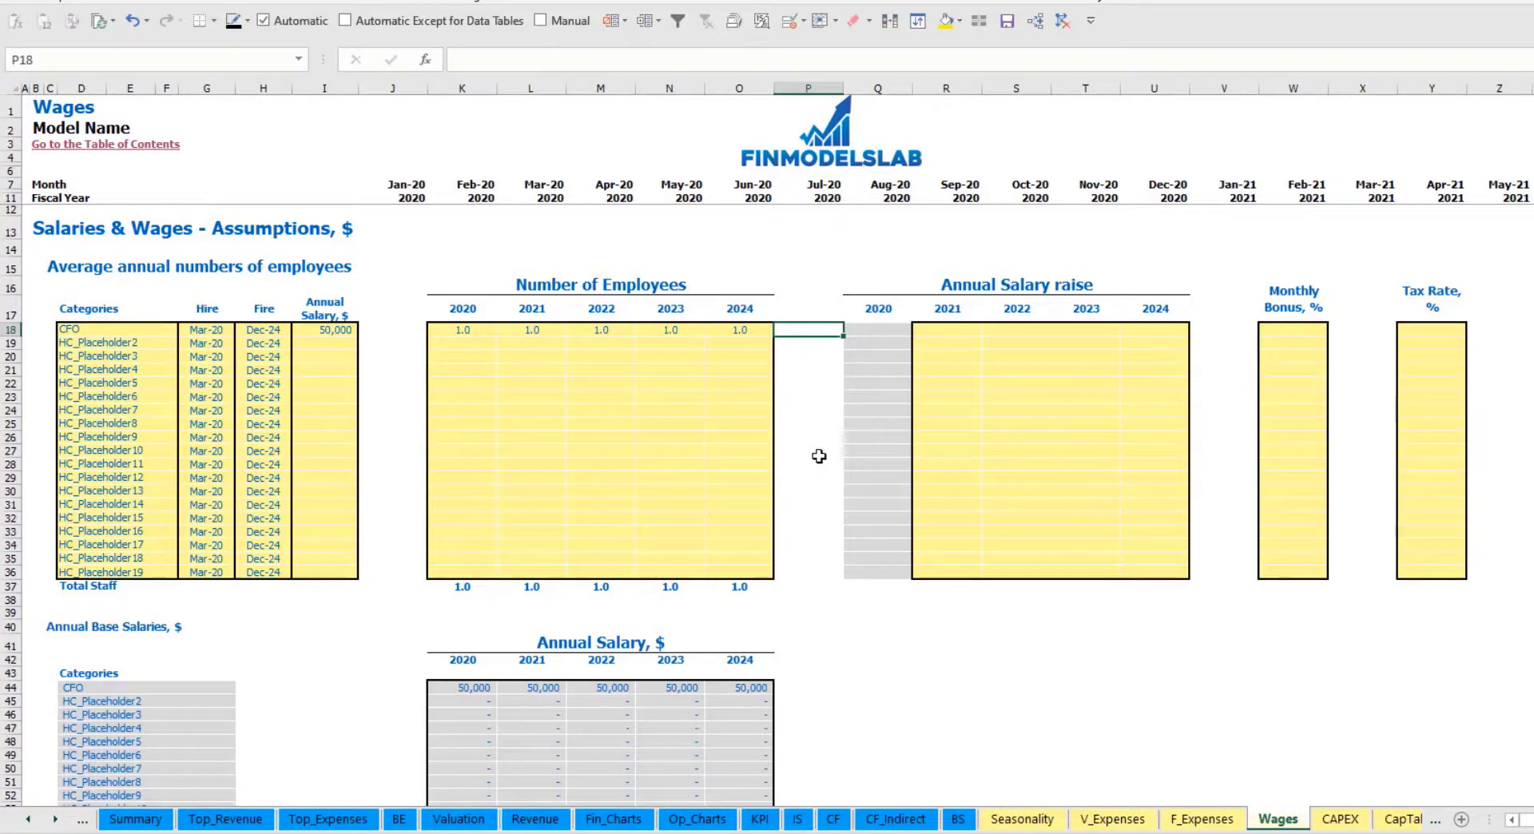
Step: Examine the CFO row of the monthly Total Staff Numbers table from its first staffed month to its last, and return to the assumptions
{"action": "scroll", "coordinate": [812, 459], "scroll_direction": "down", "scroll_amount": 4}
{"action": "scroll", "coordinate": [823, 444], "scroll_direction": "up", "scroll_amount": 4}
{"action": "scroll", "coordinate": [660, 538], "scroll_direction": "down", "scroll_amount": 13}
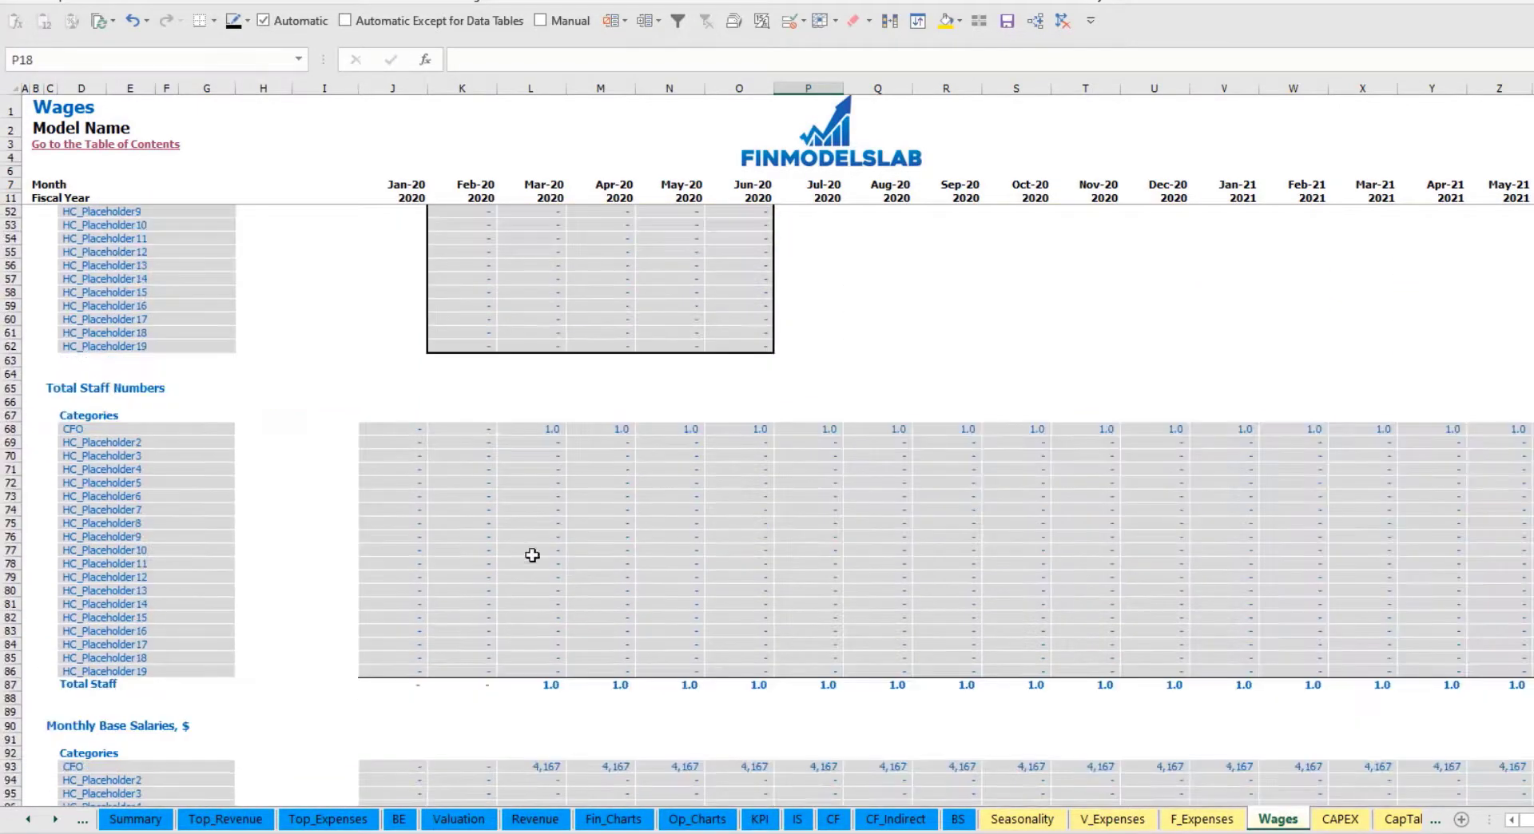
{"action": "left_click", "coordinate": [532, 429]}
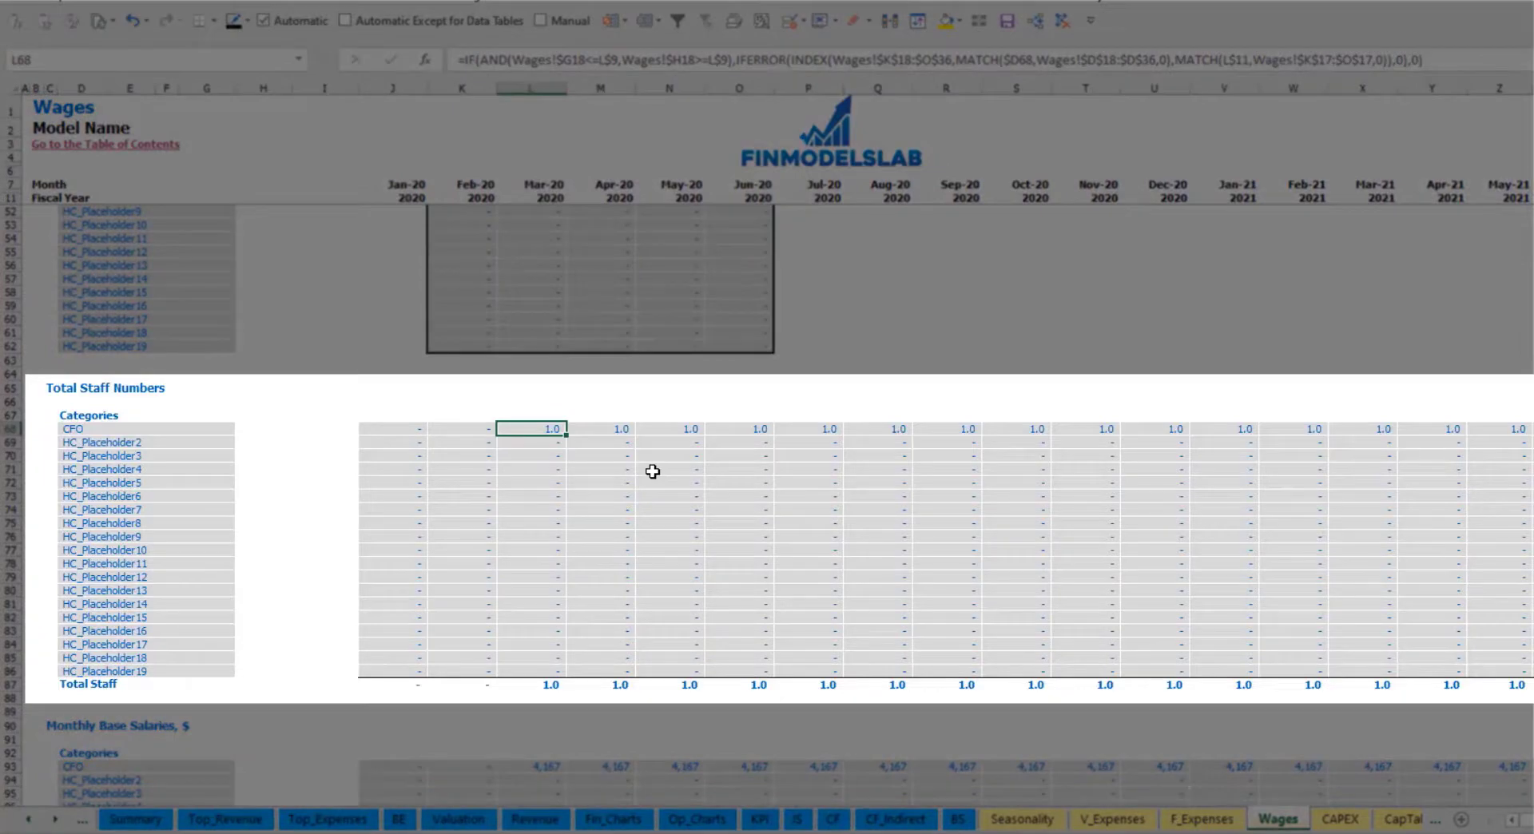
{"action": "key", "text": "ctrl+Right"}
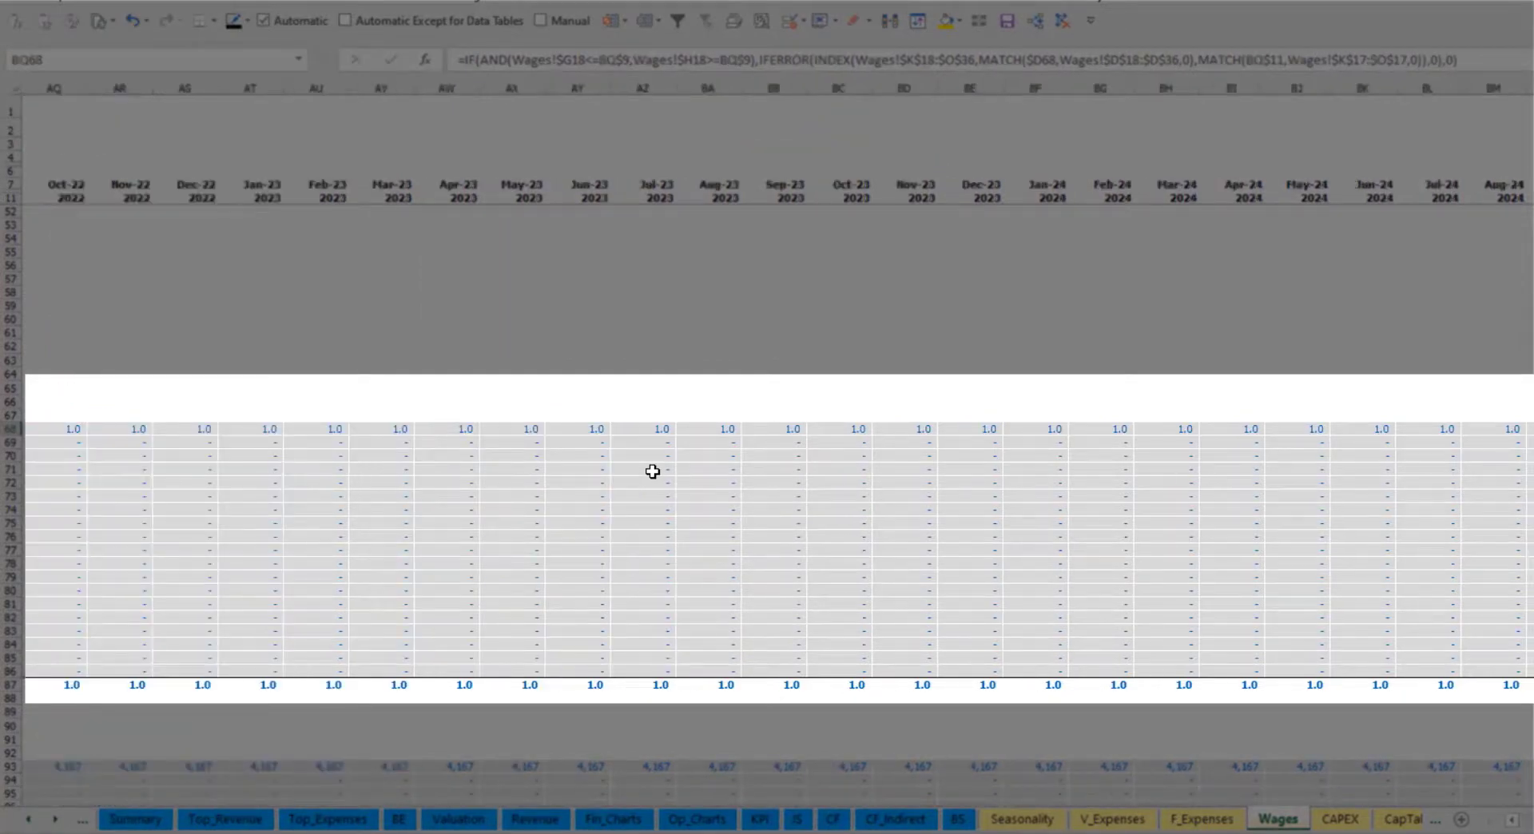
{"action": "key", "text": "Home"}
{"action": "scroll", "coordinate": [586, 572], "scroll_direction": "up", "scroll_amount": 13}
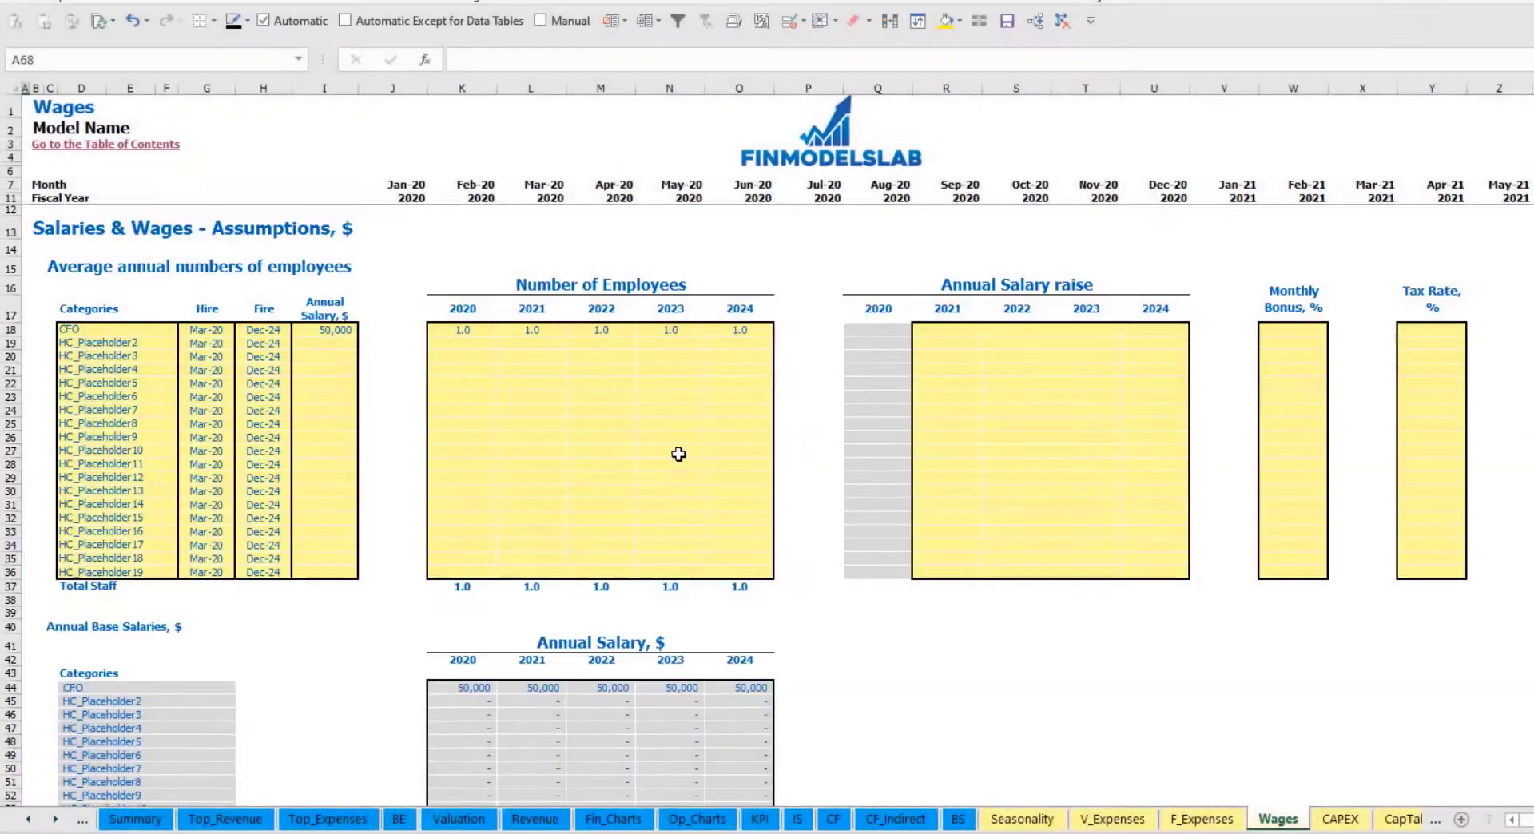
Step: Set the CFO's annual salary raise to 5% for 2021 and copy it across 2022 to 2024
{"action": "left_click", "coordinate": [952, 331]}
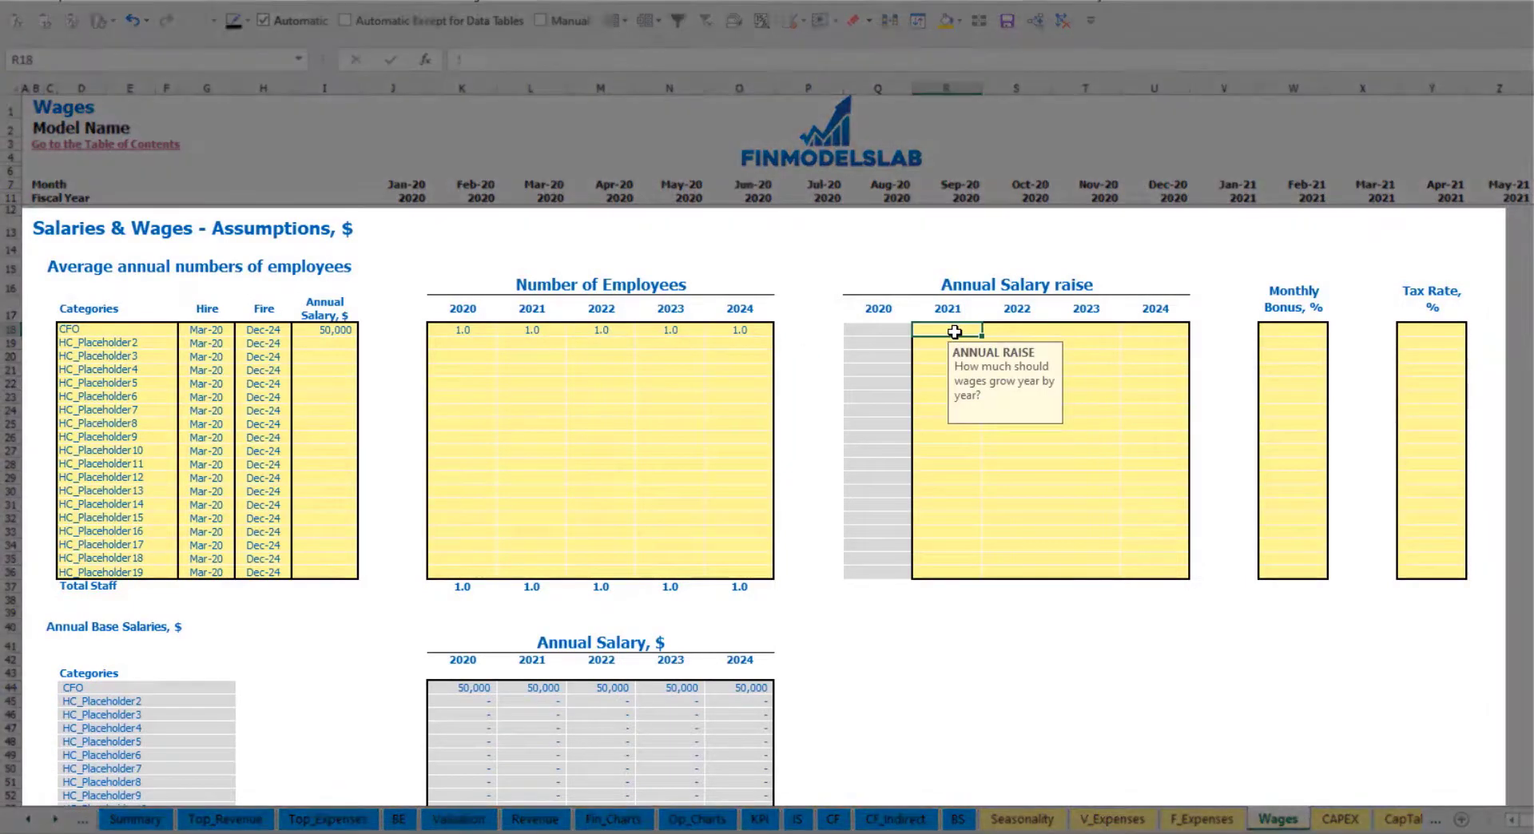
{"action": "key", "text": "ctrl+c"}
{"action": "key", "text": "Right"}
{"action": "key", "text": "shift+Right"}
{"action": "key", "text": "shift+Right"}
{"action": "key", "text": "shift+Right"}
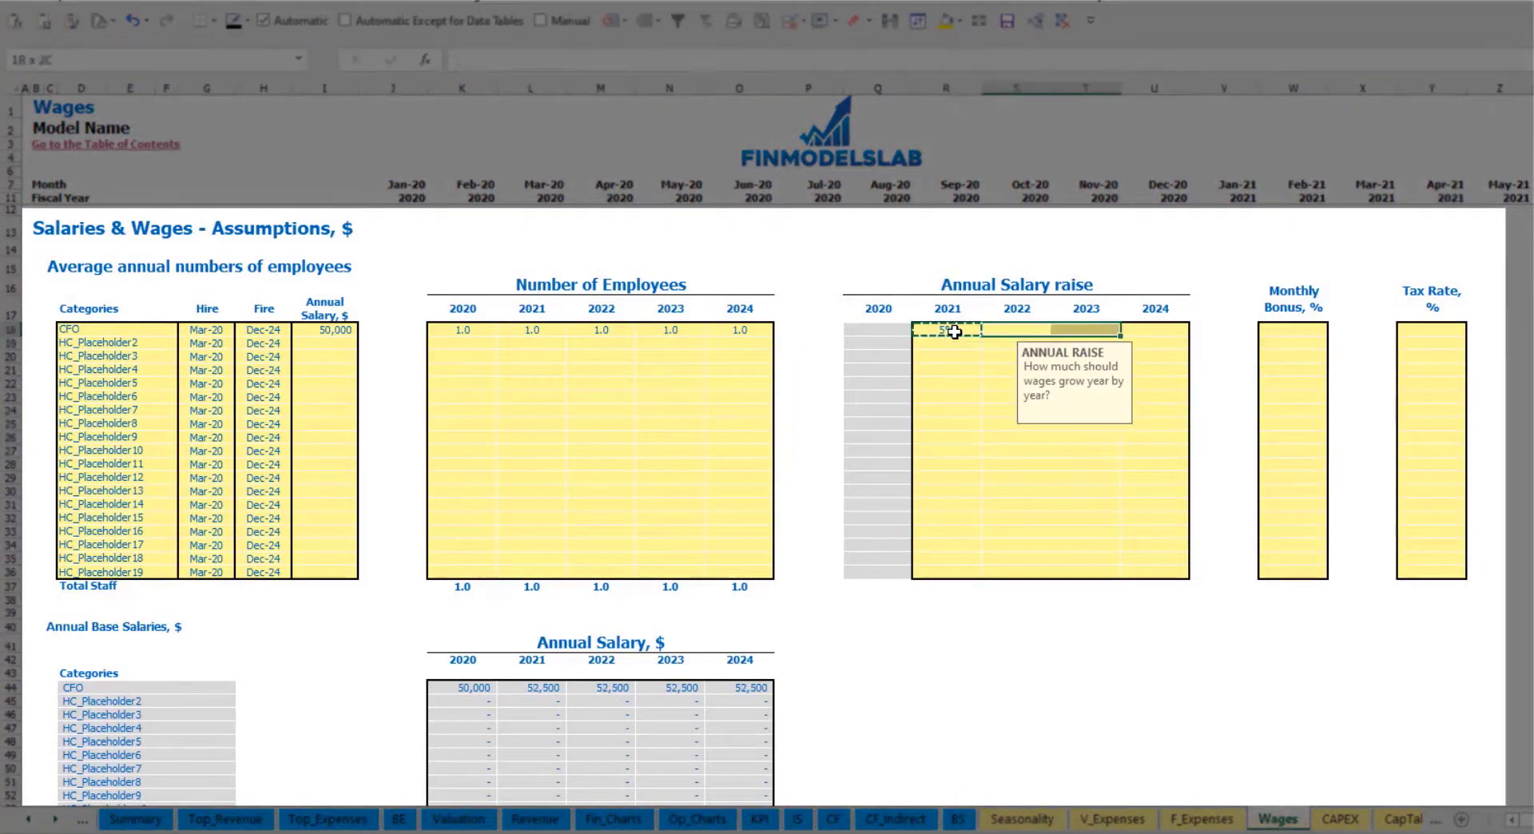
{"action": "key", "text": "ctrl+v"}
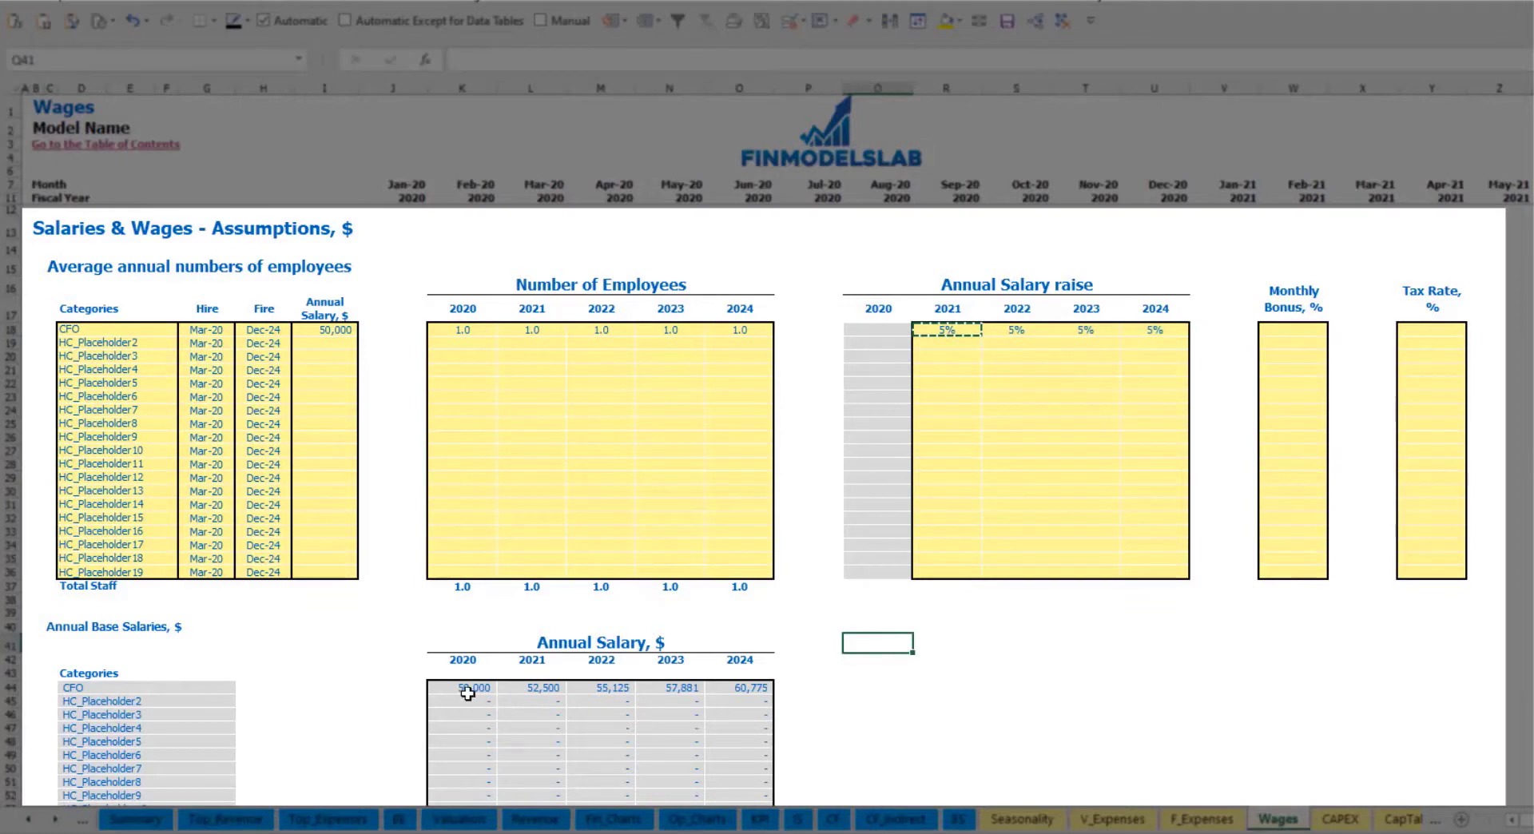
Step: Compare the CFO's yearly figures in the Annual Salary table with the base salary and raise percentages
{"action": "left_click_drag", "start_coordinate": [469, 689], "coordinate": [733, 686]}
{"action": "left_click", "coordinate": [544, 703]}
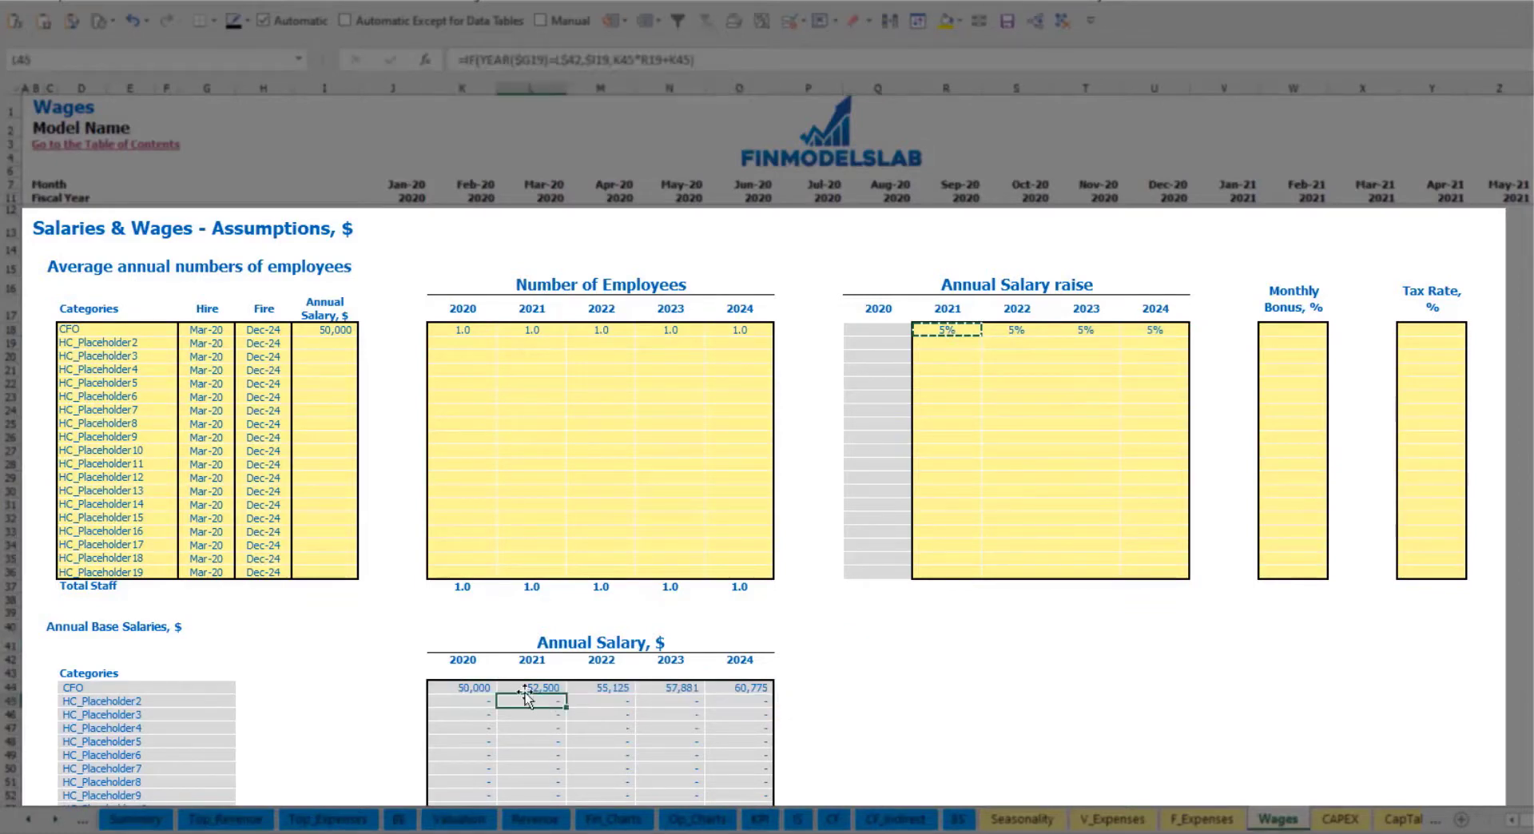
{"action": "left_click", "coordinate": [336, 330]}
{"action": "left_click_drag", "start_coordinate": [967, 330], "coordinate": [1151, 330]}
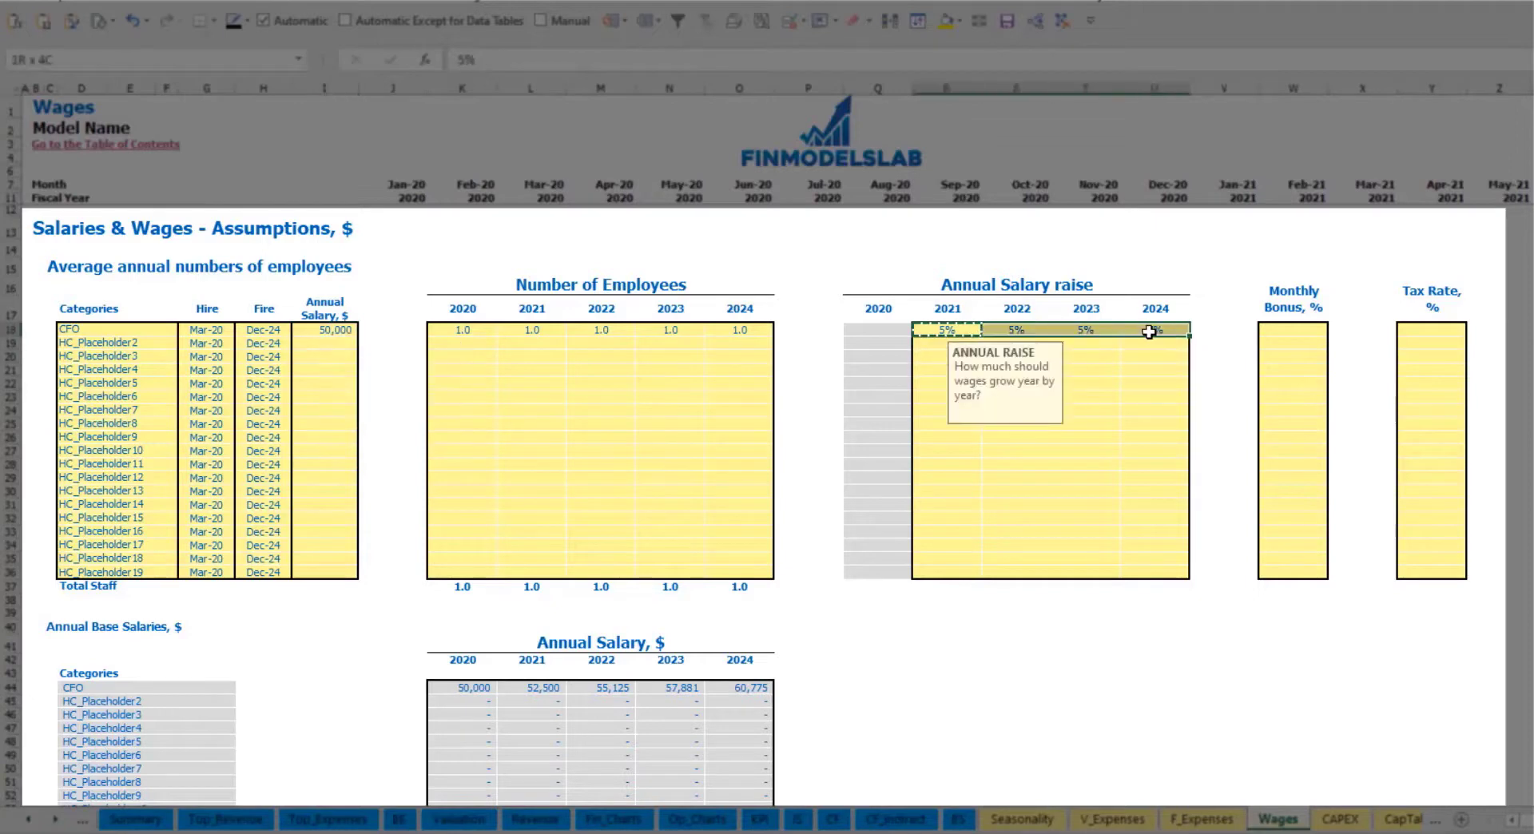
{"action": "left_click", "coordinate": [540, 681]}
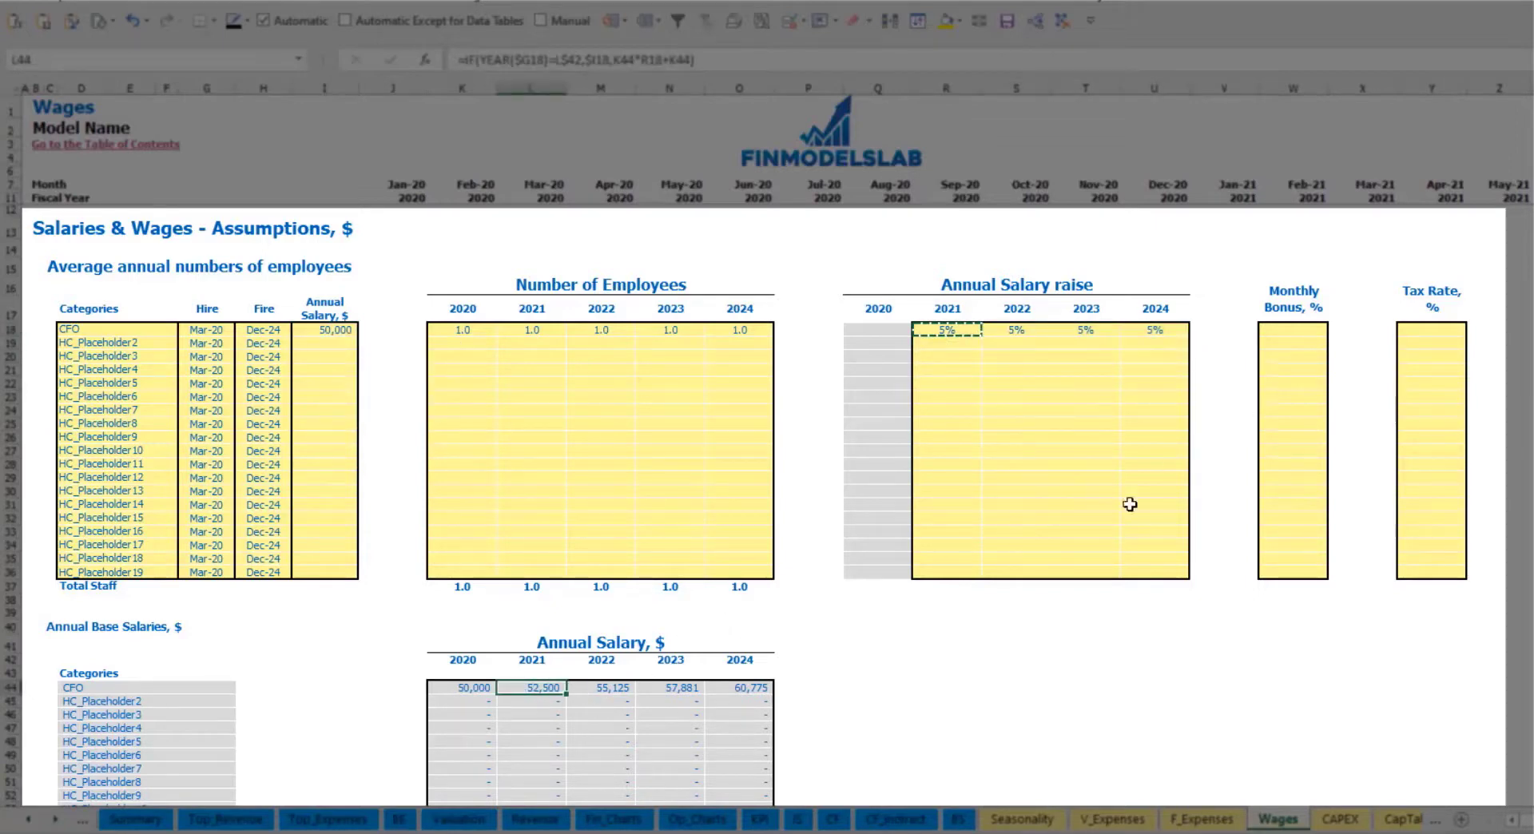
Step: Set the CFO's monthly bonus to 10% and tax rate to 5%
{"action": "left_click", "coordinate": [1296, 328]}
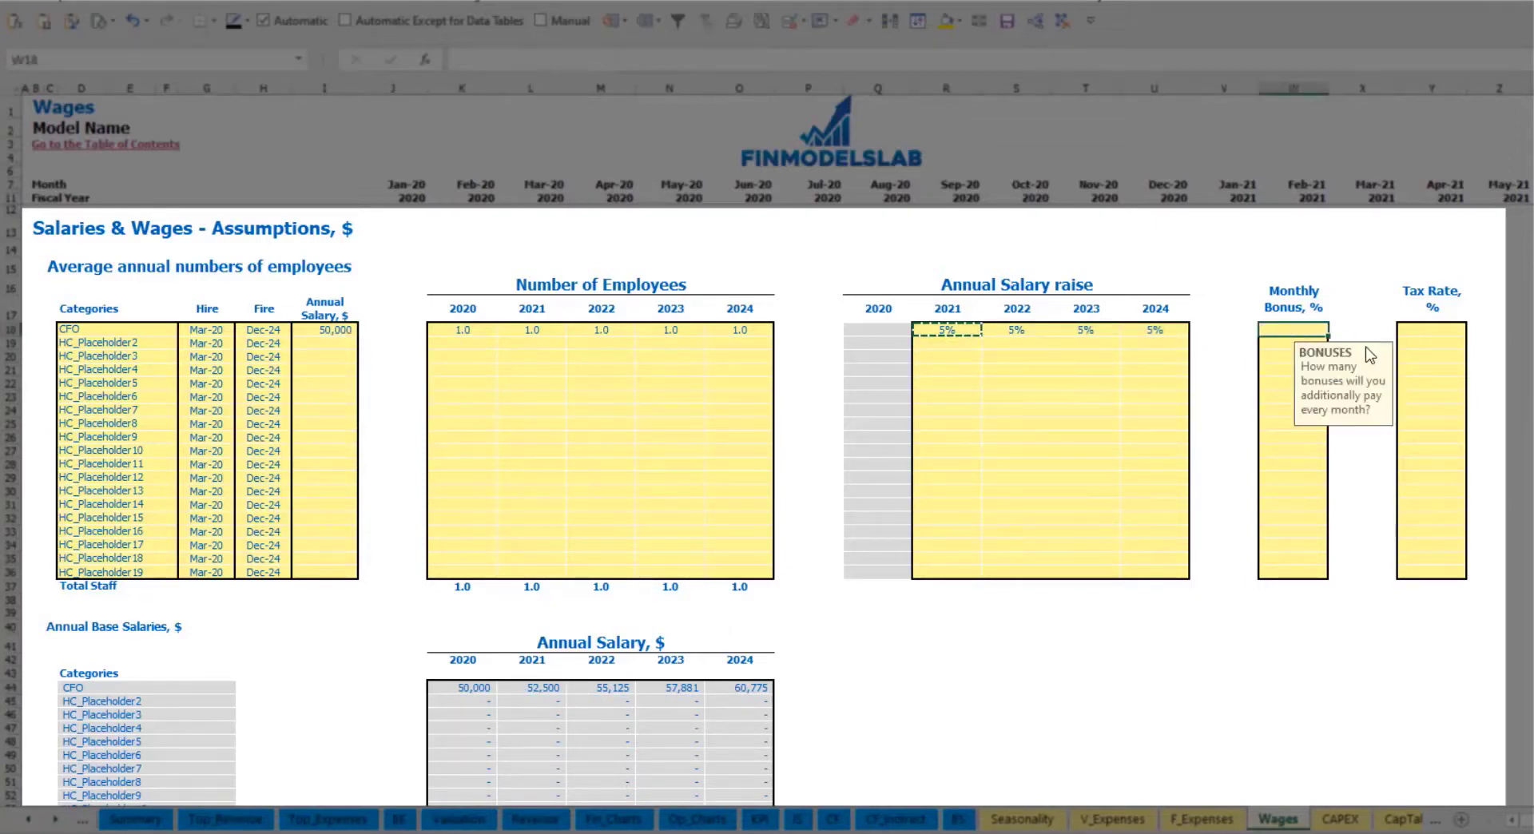
{"action": "type", "text": "10"}
{"action": "key", "text": "Return"}
{"action": "left_click", "coordinate": [1446, 328]}
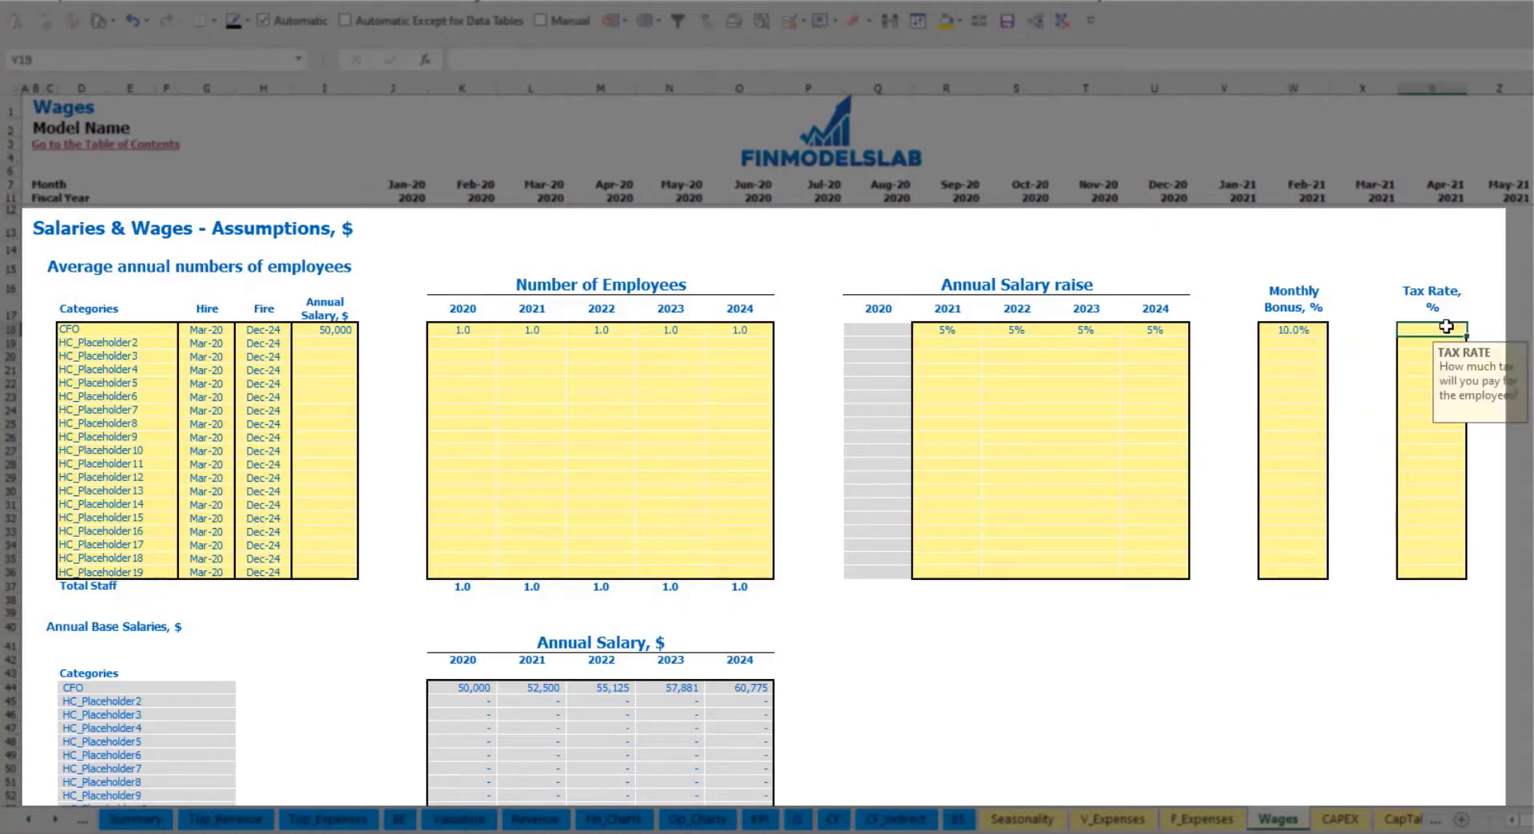
{"action": "type", "text": "5"}
{"action": "key", "text": "Return"}
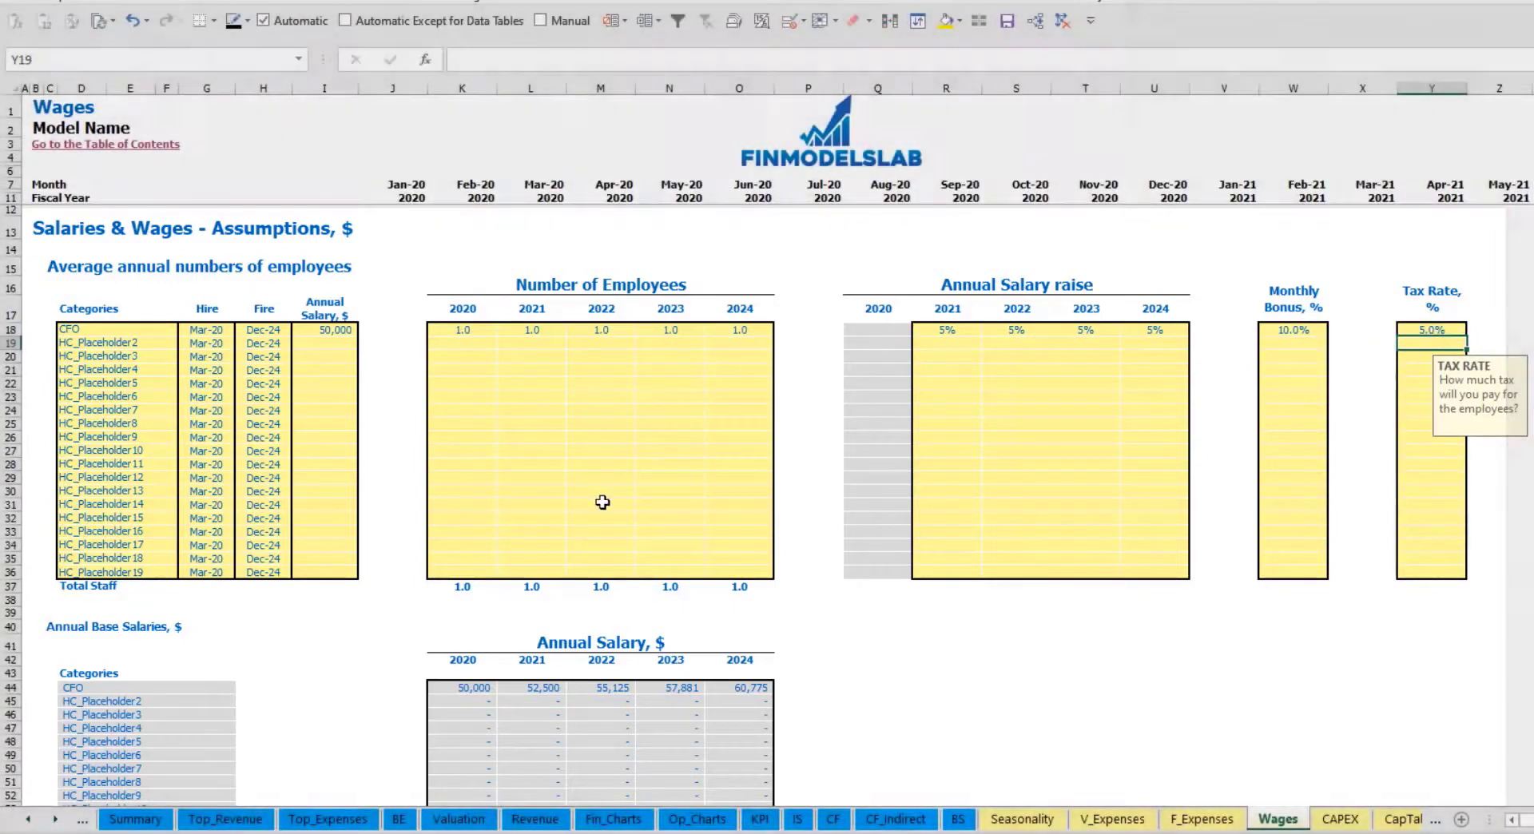
Step: Review the CFO rows in the Monthly Base Salaries, Monthly Bonus and Monthly Base Taxes tables
{"action": "scroll", "coordinate": [602, 506], "scroll_direction": "down", "scroll_amount": 10}
{"action": "scroll", "coordinate": [602, 505], "scroll_direction": "down", "scroll_amount": 4}
{"action": "scroll", "coordinate": [195, 622], "scroll_direction": "down", "scroll_amount": 4}
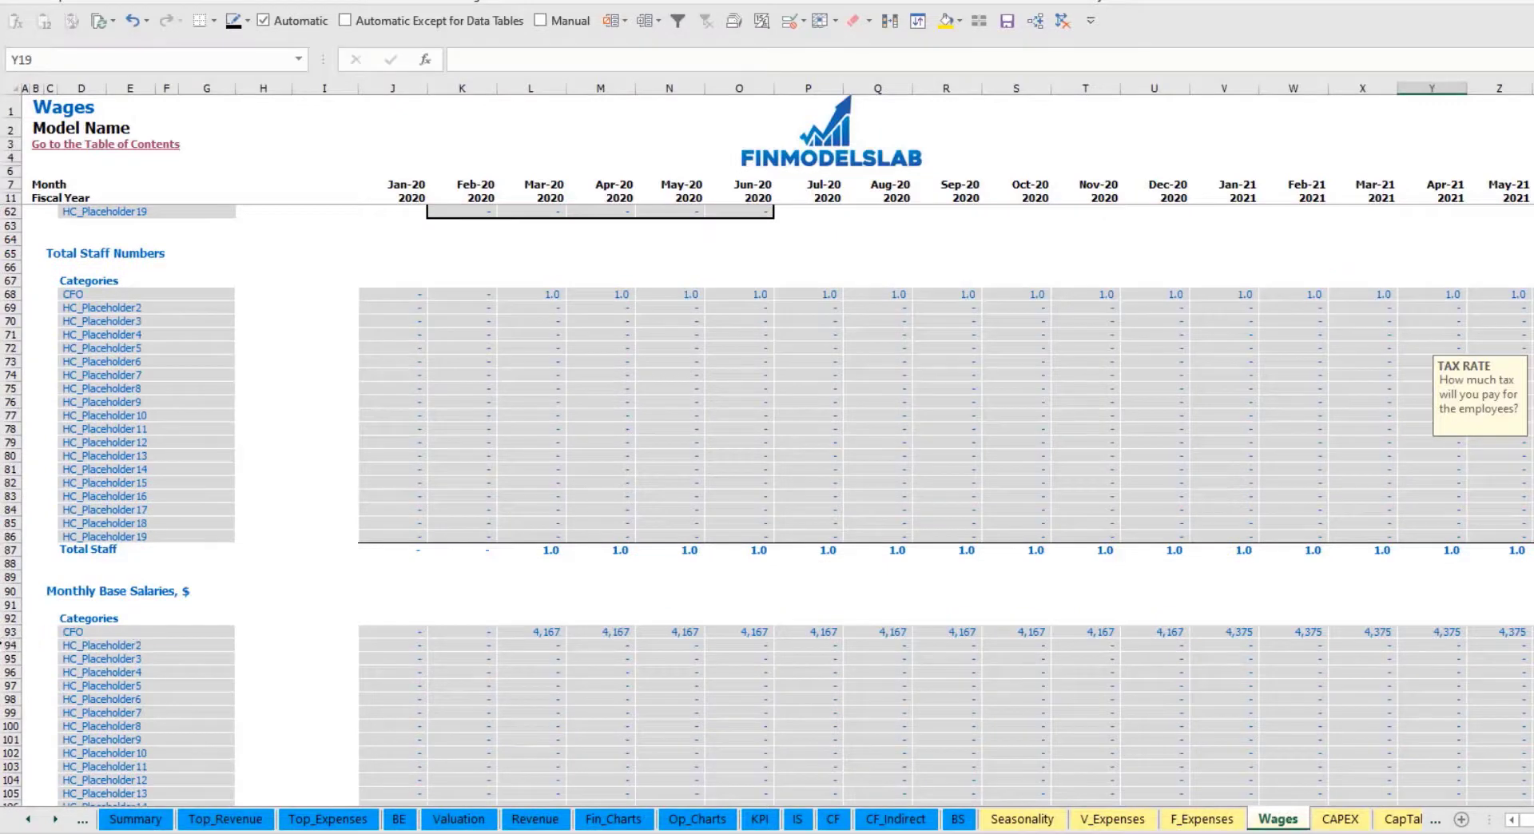
{"action": "scroll", "coordinate": [32, 646], "scroll_direction": "down", "scroll_amount": 3}
{"action": "left_click", "coordinate": [11, 495]}
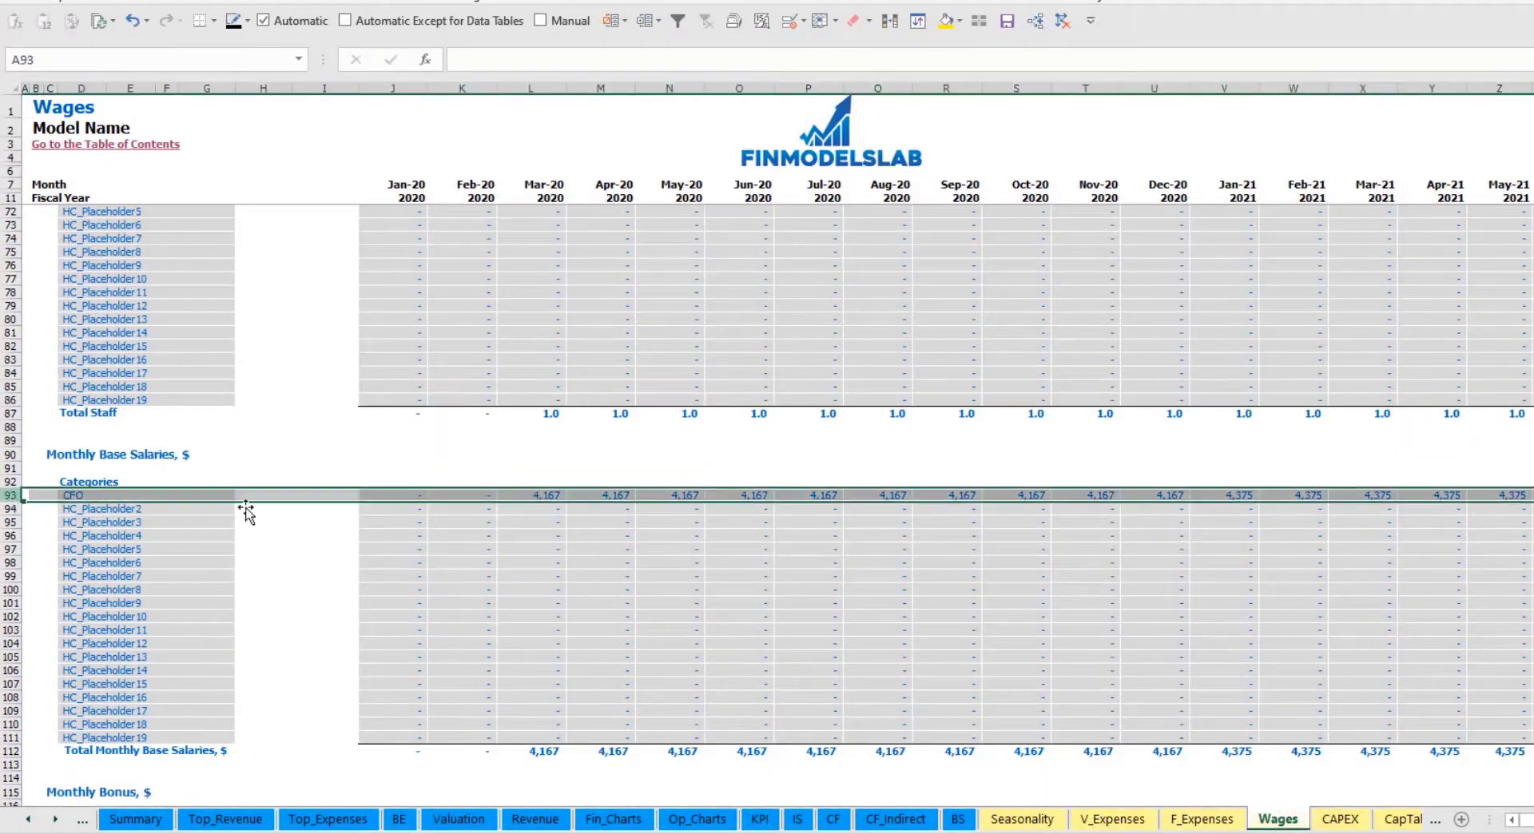
{"action": "left_click", "coordinate": [549, 496]}
{"action": "scroll", "coordinate": [876, 557], "scroll_direction": "down", "scroll_amount": 7}
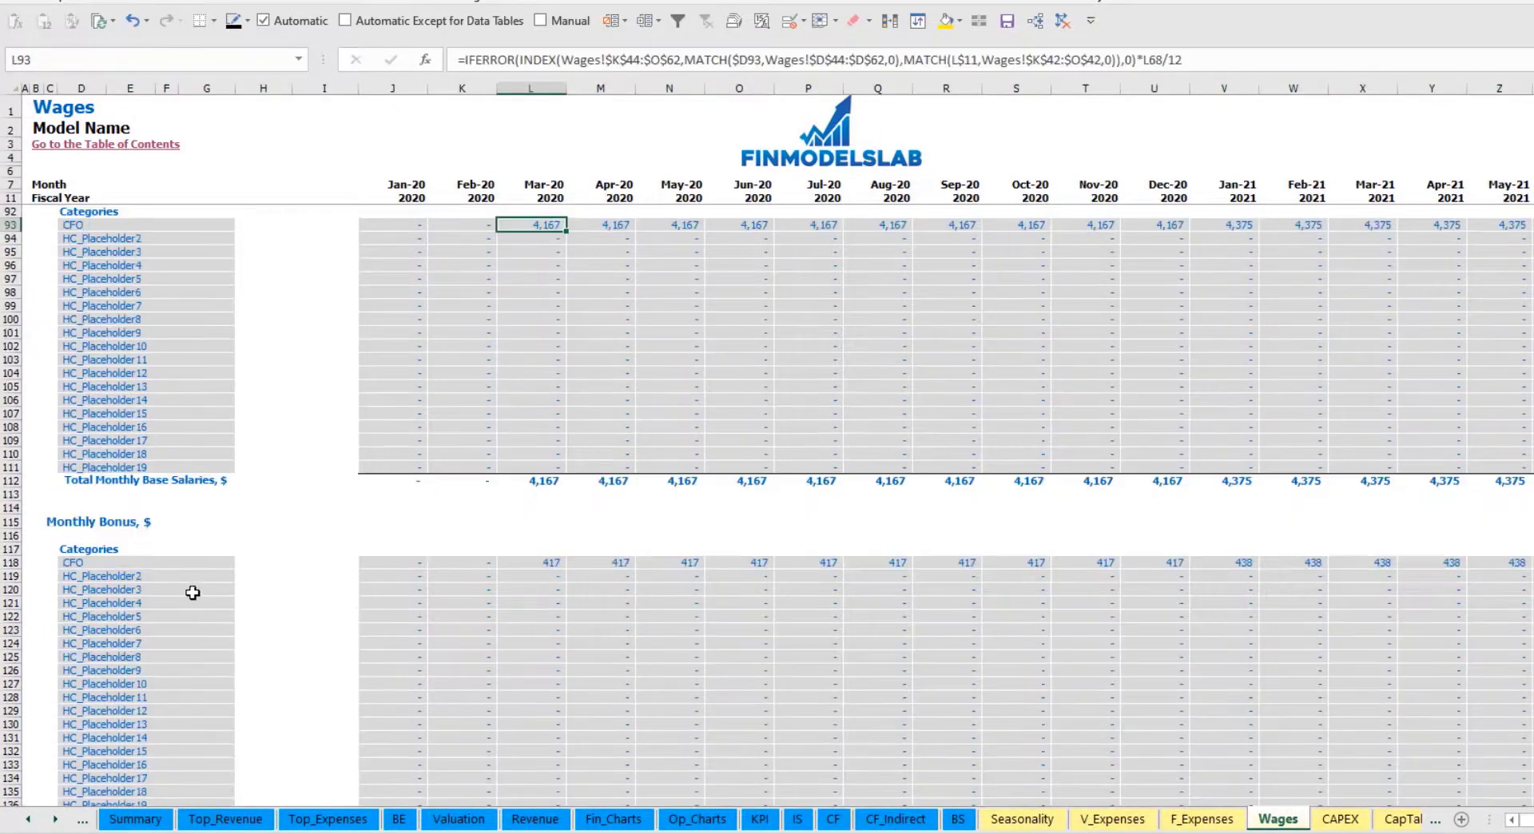
{"action": "left_click", "coordinate": [11, 563]}
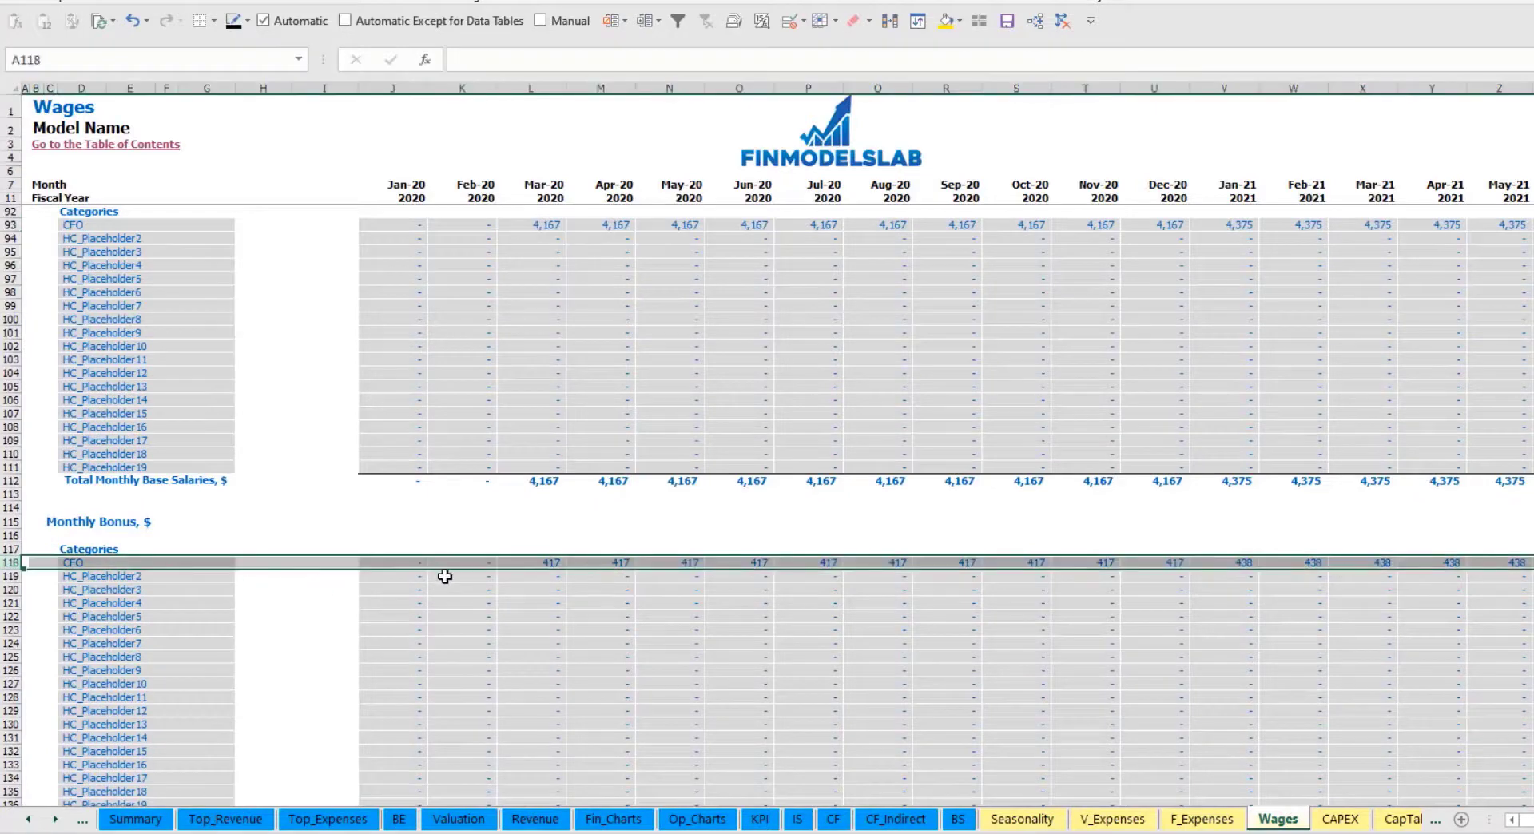
{"action": "left_click", "coordinate": [543, 563]}
{"action": "scroll", "coordinate": [70, 588], "scroll_direction": "down", "scroll_amount": 7}
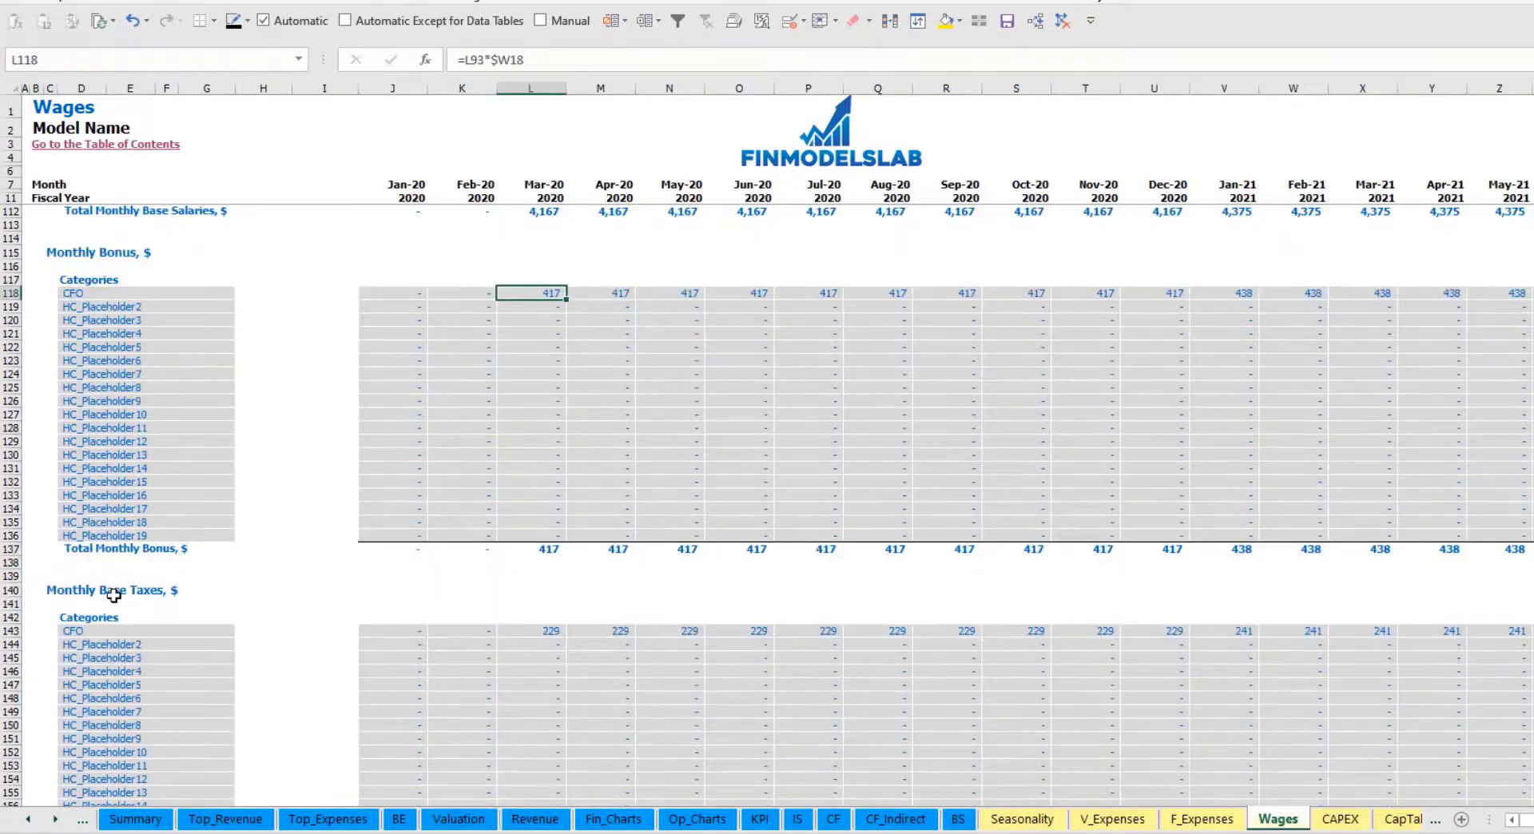
{"action": "left_click", "coordinate": [11, 630]}
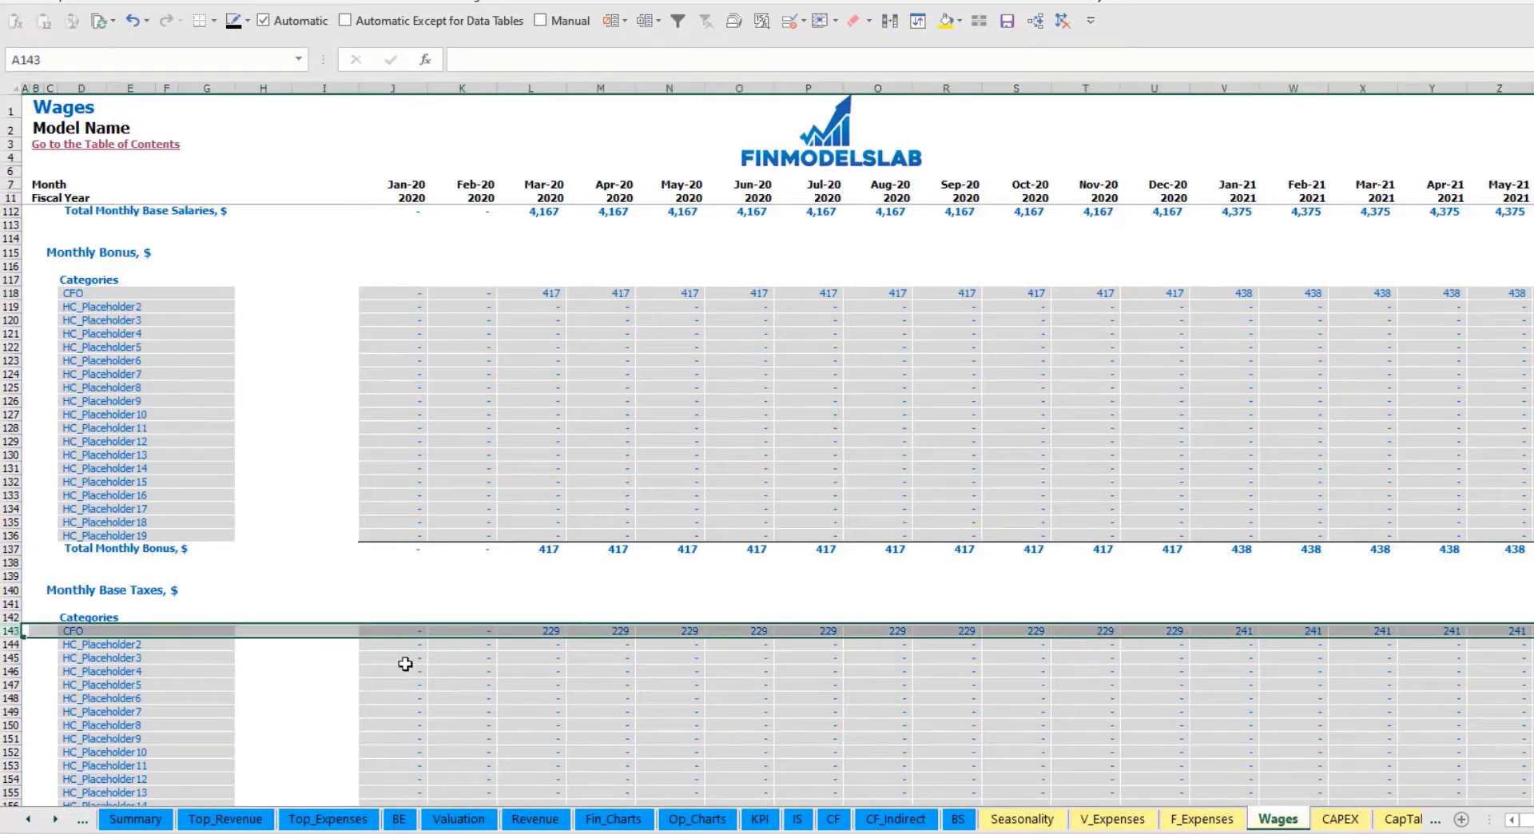
Step: Rename the second staff category in the assumptions table as Admin HC and set its hire date to Apr-20
{"action": "scroll", "coordinate": [650, 603], "scroll_direction": "up", "scroll_amount": 20}
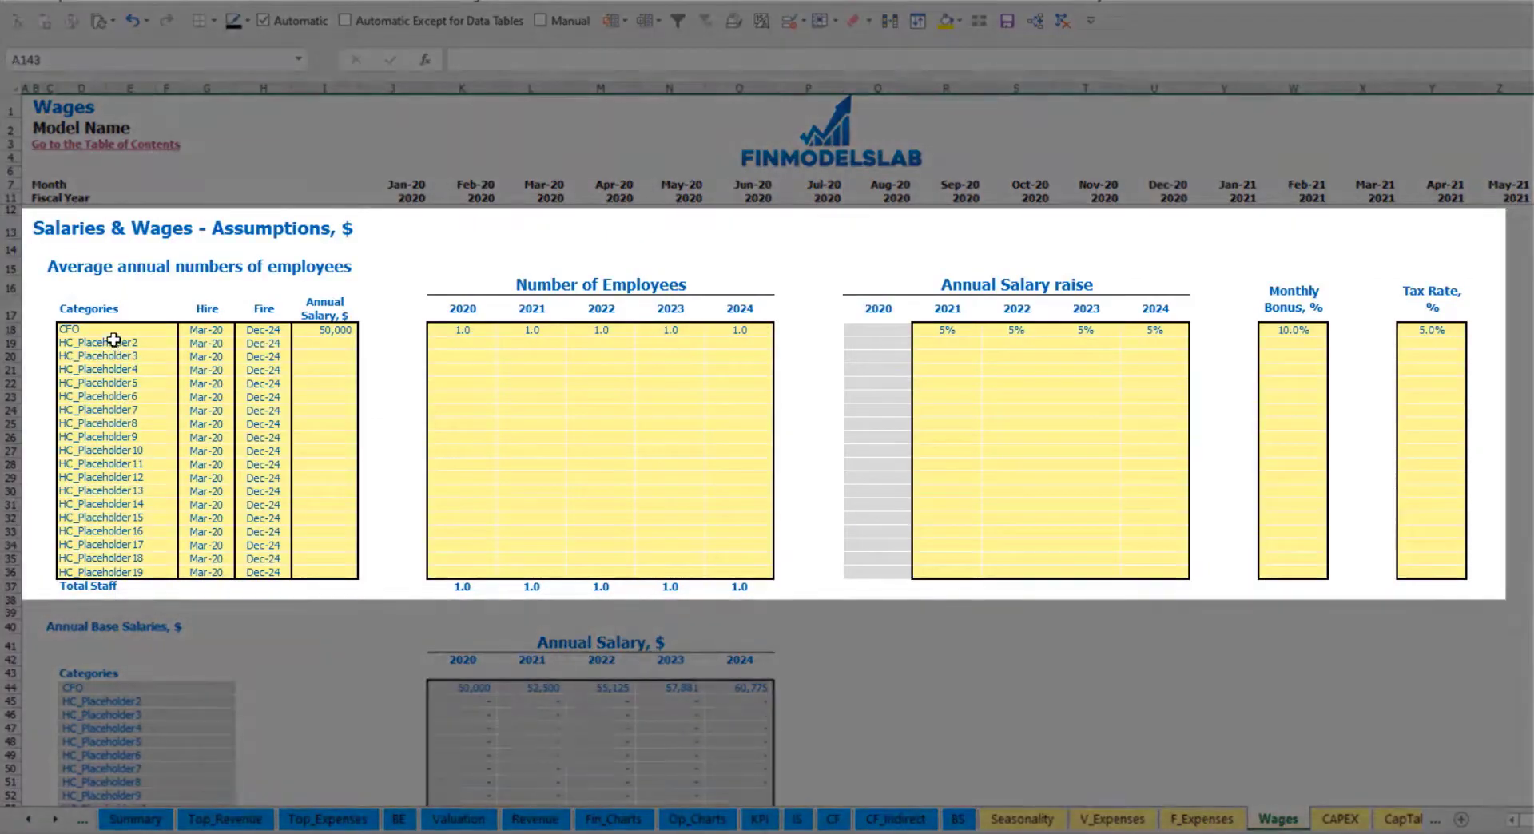
{"action": "left_click", "coordinate": [112, 342]}
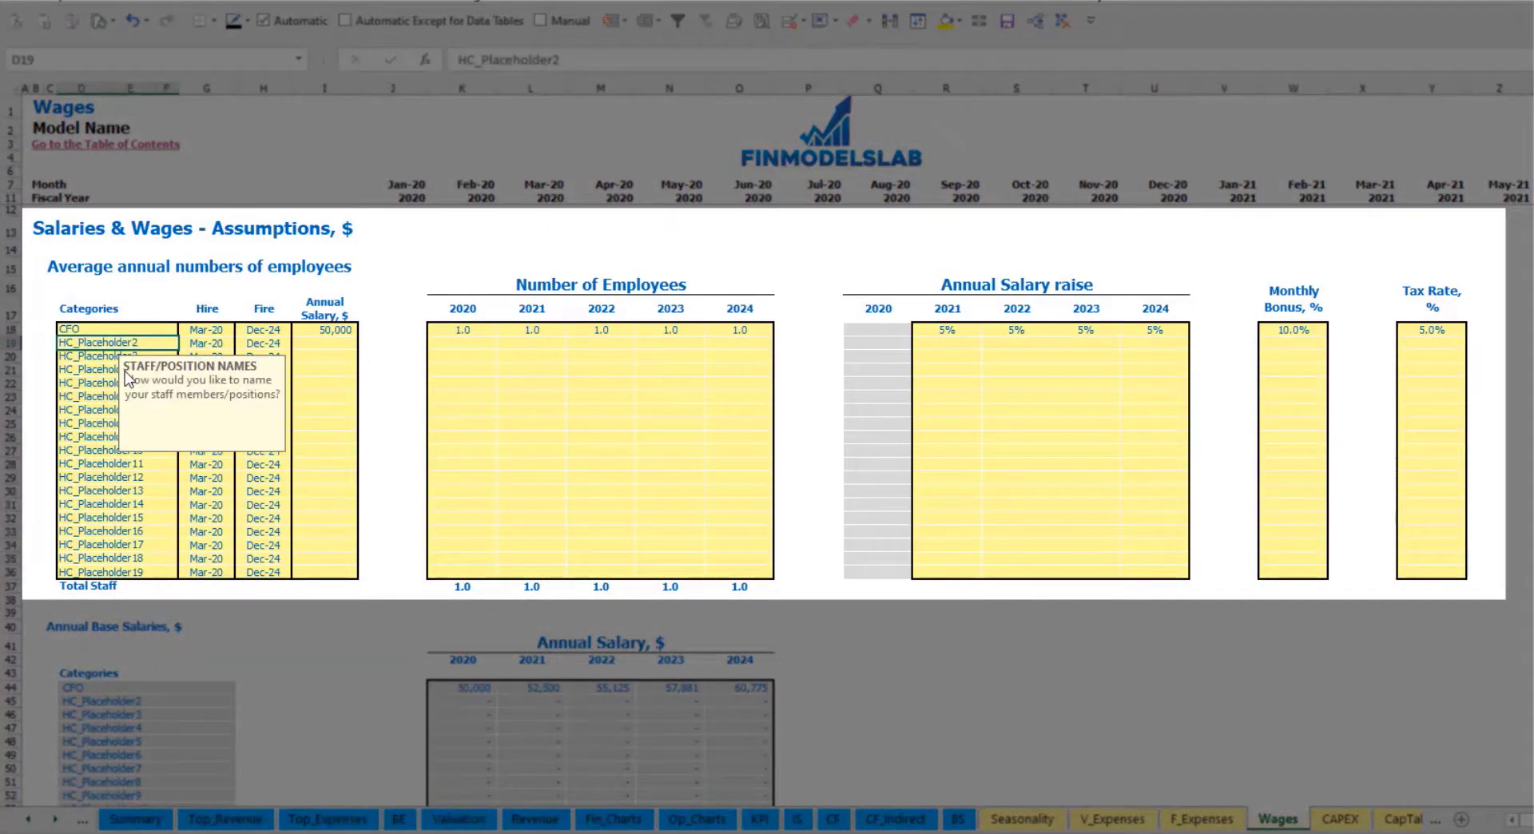
{"action": "type", "text": "Admin HC"}
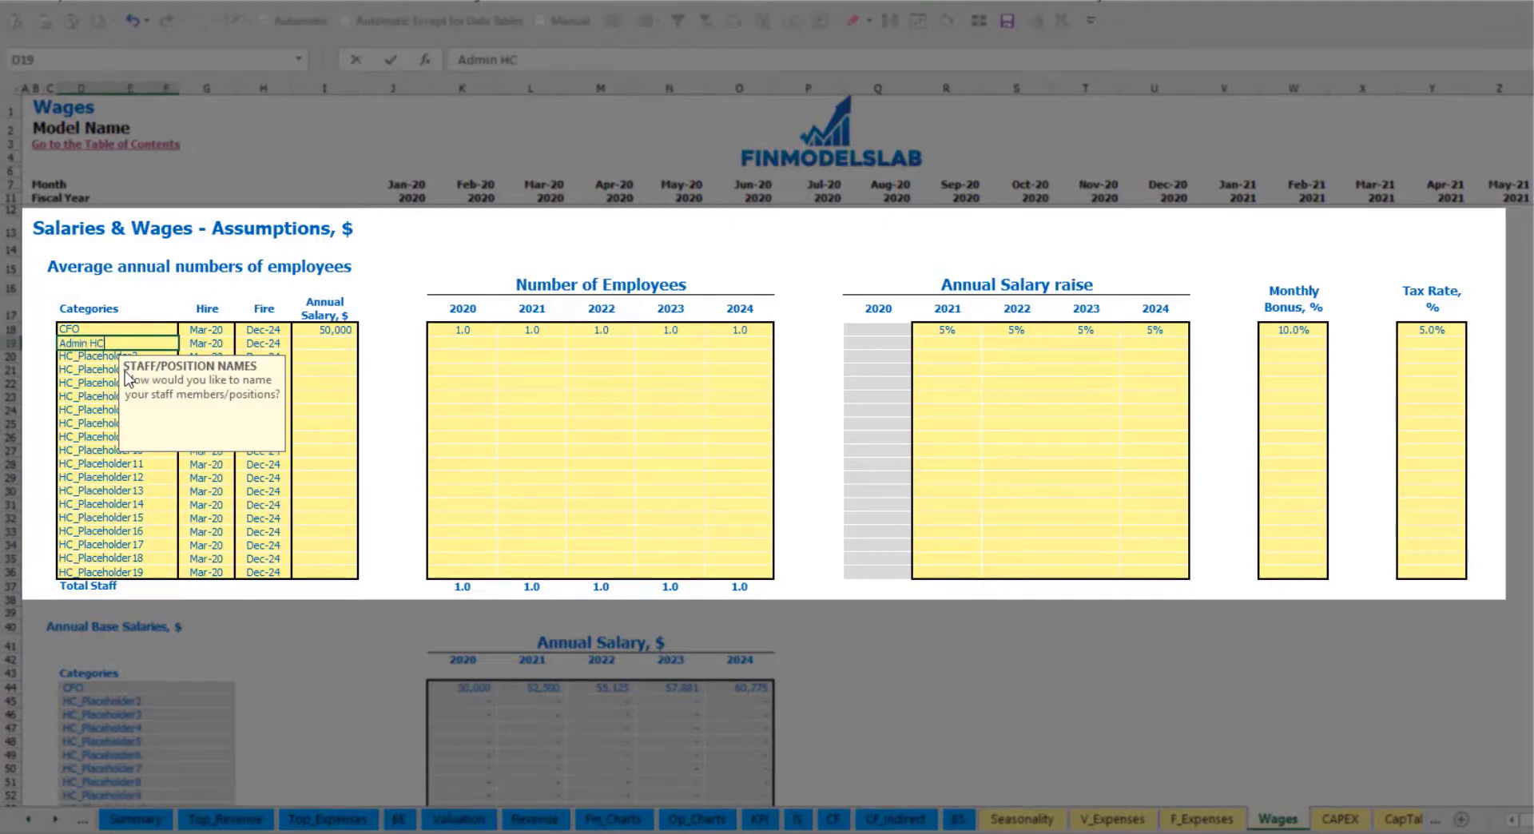
{"action": "left_click", "coordinate": [215, 342]}
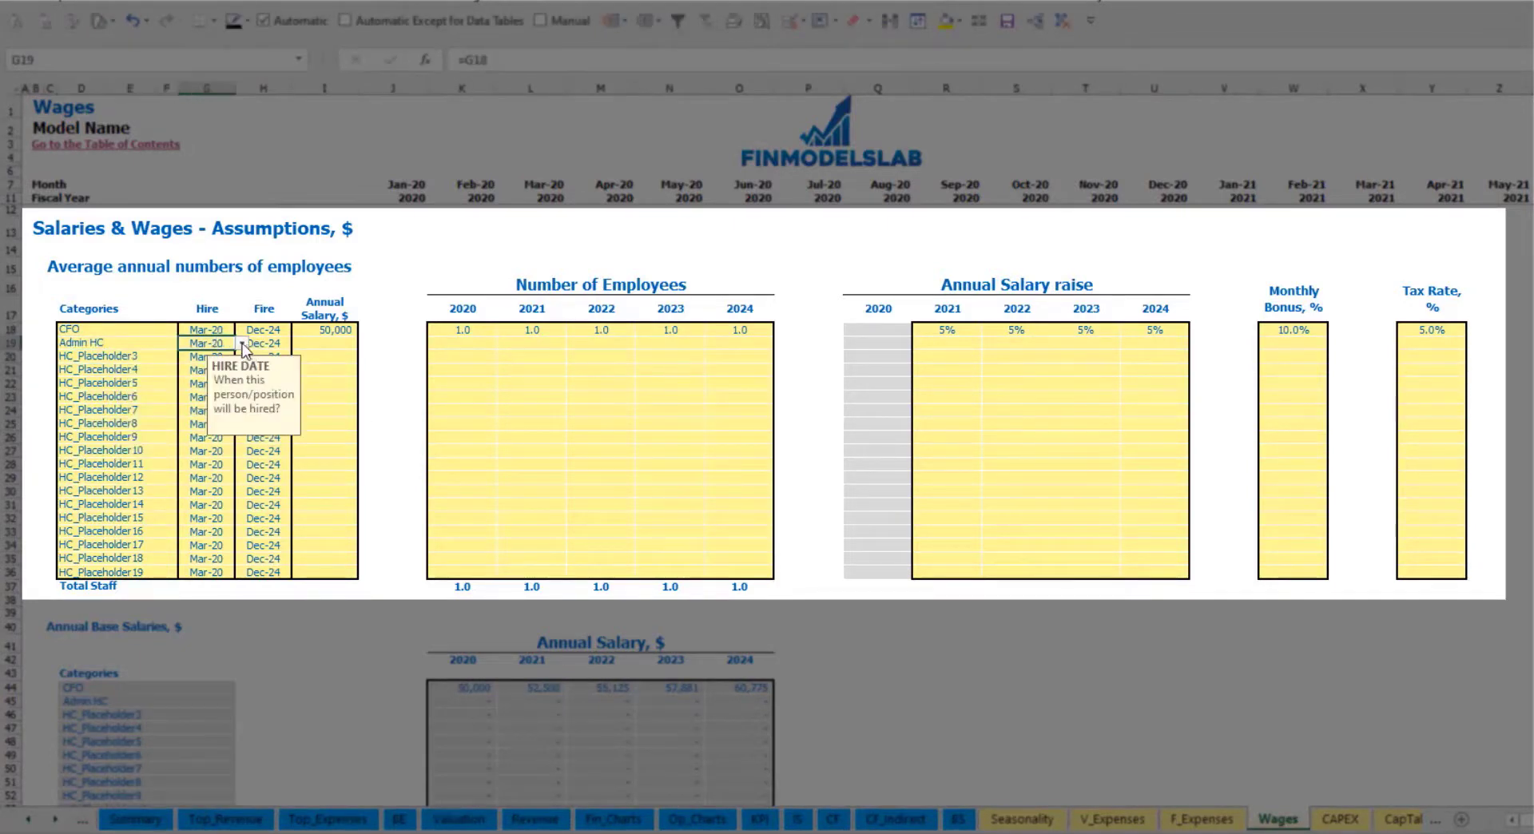
{"action": "left_click", "coordinate": [242, 343]}
{"action": "left_click", "coordinate": [228, 375]}
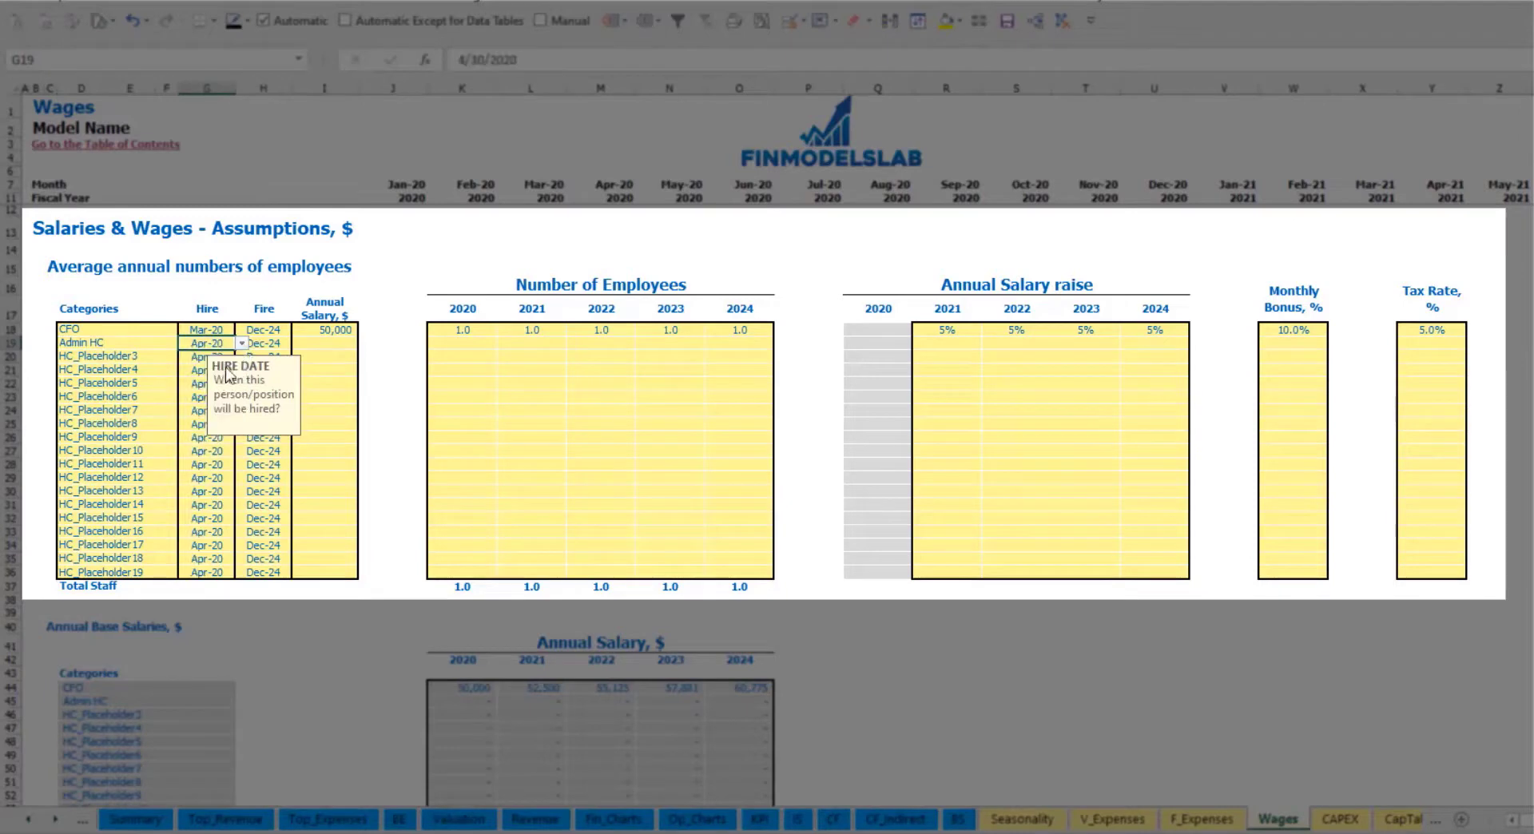
Step: Set the annual salary of the Admin HC category to 30,000
{"action": "left_click", "coordinate": [277, 345]}
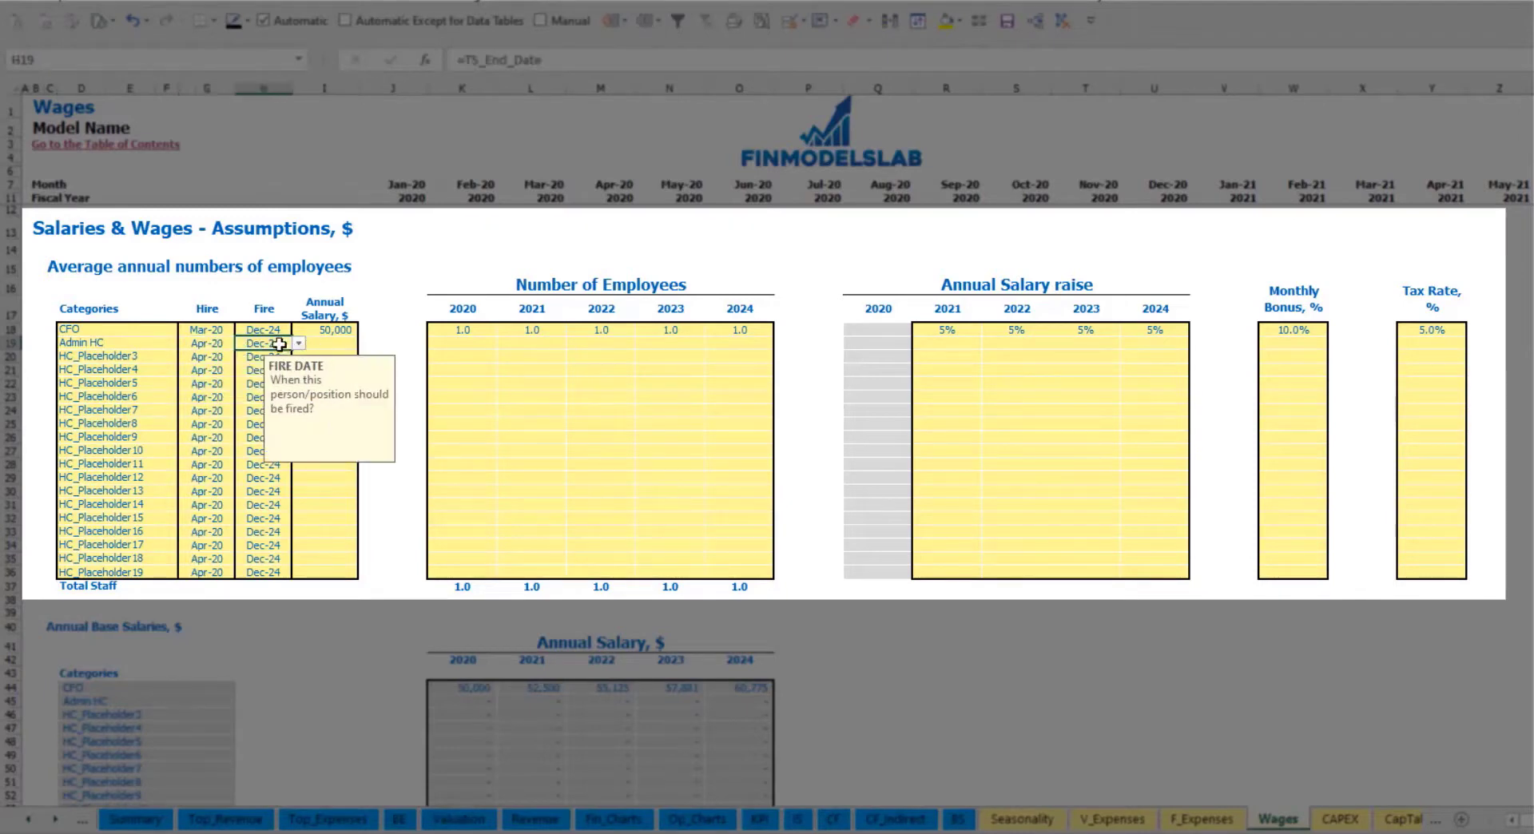
{"action": "left_click", "coordinate": [320, 343]}
{"action": "type", "text": "30,00"}
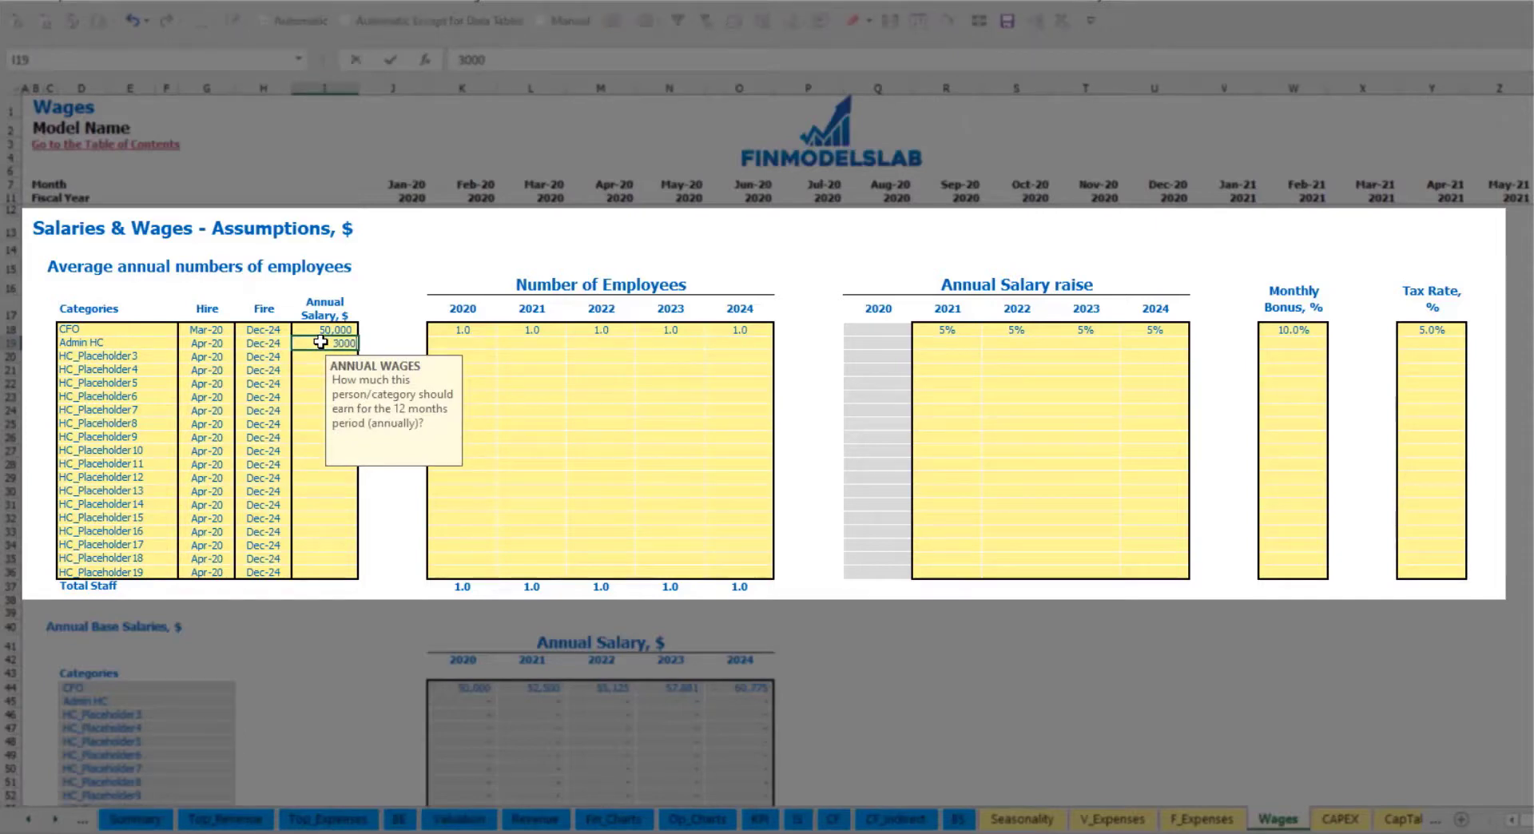
{"action": "type", "text": "0"}
Step: Enter the Admin HC employee numbers for 2020 to 2024 as 2, 4, 6, 8 and 10
{"action": "left_click", "coordinate": [476, 342]}
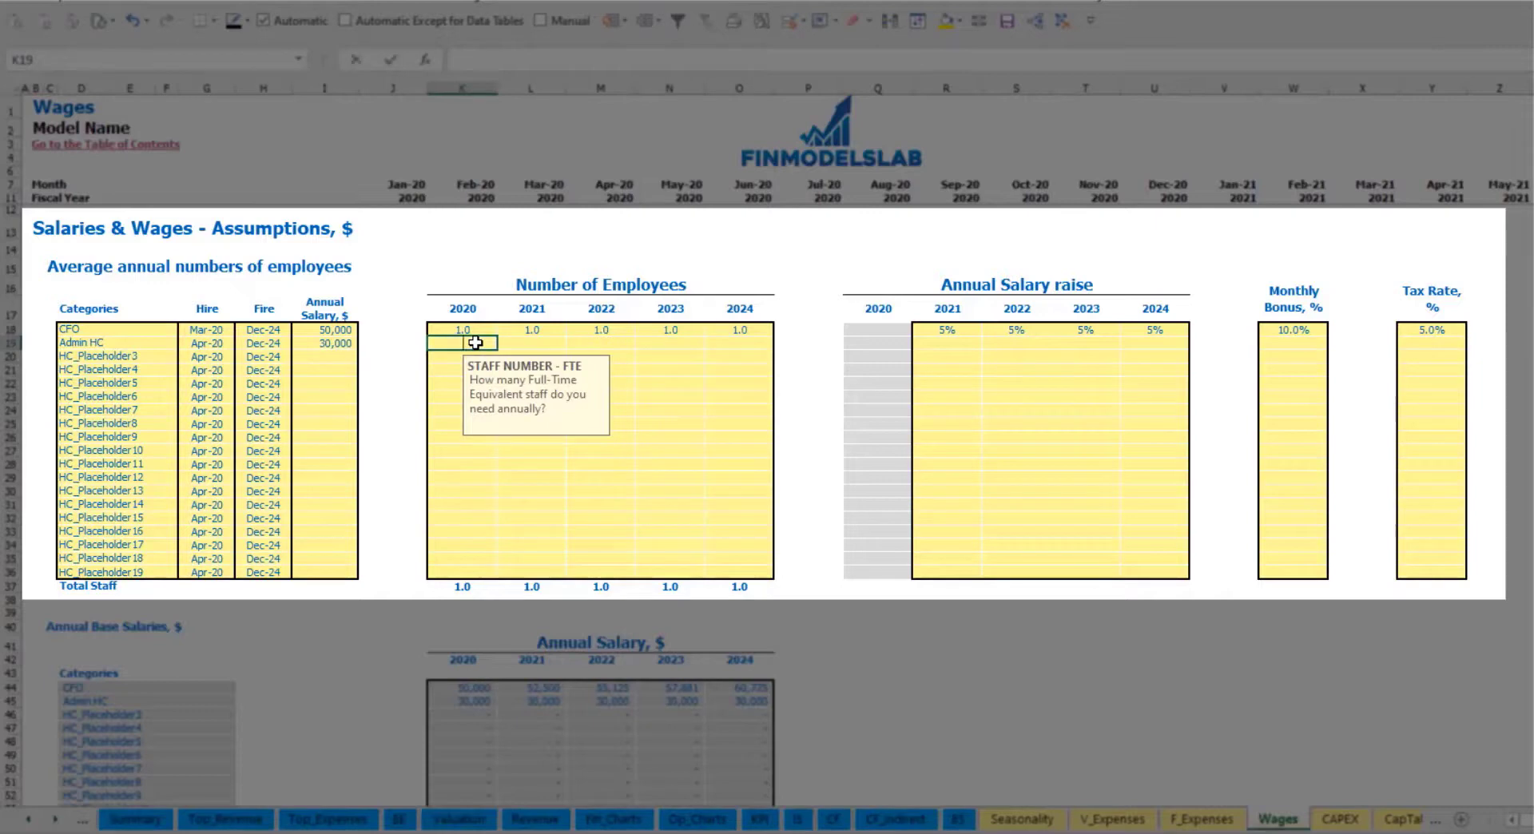
{"action": "type", "text": "2"}
{"action": "key", "text": "Tab"}
{"action": "type", "text": "4"}
{"action": "key", "text": "Tab"}
{"action": "type", "text": "6"}
{"action": "key", "text": "Tab"}
{"action": "type", "text": "8"}
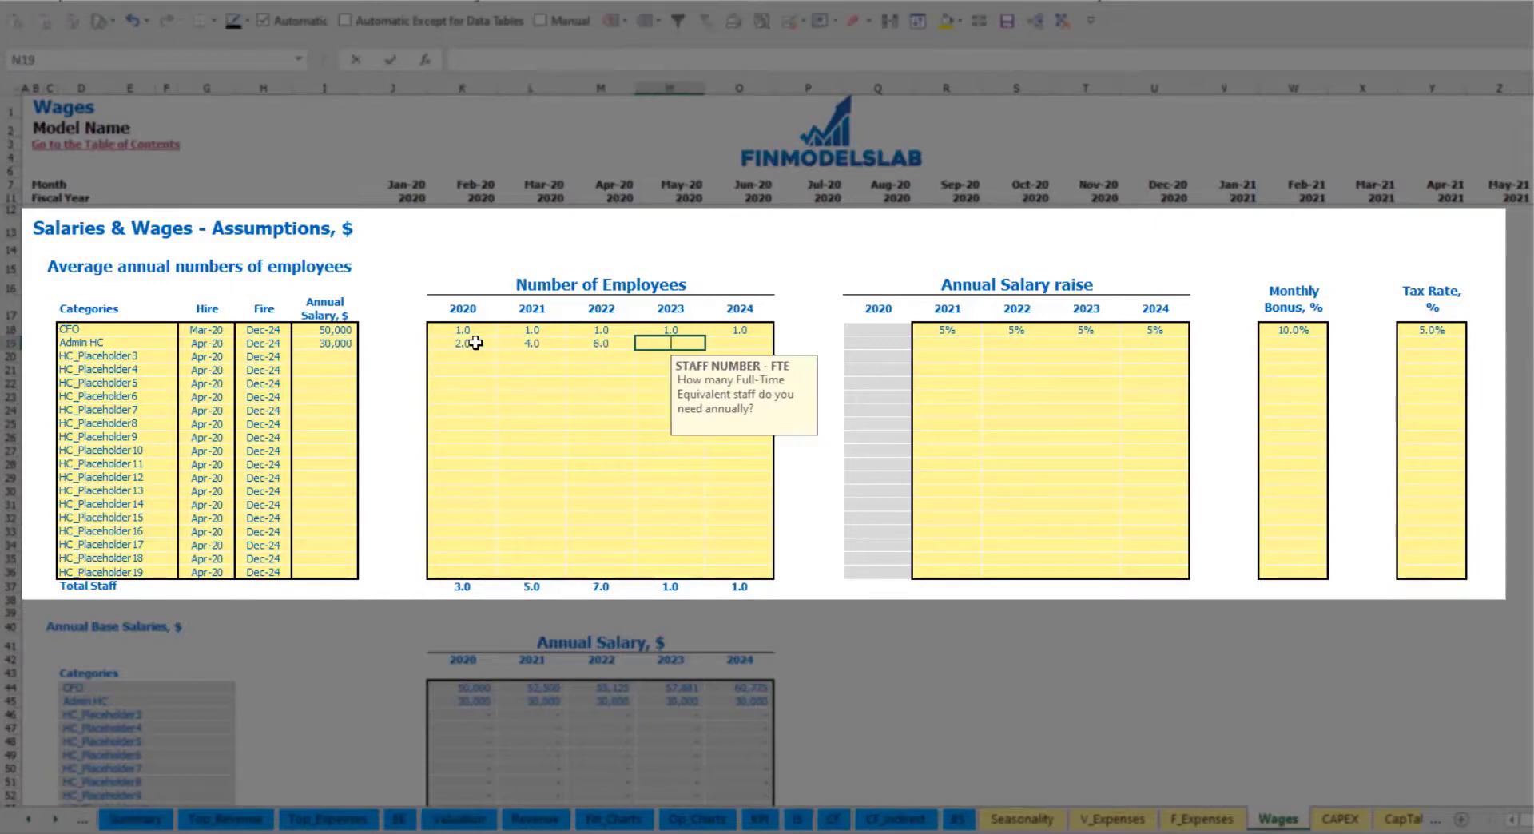
{"action": "key", "text": "Tab"}
{"action": "type", "text": "10"}
{"action": "key", "text": "Tab"}
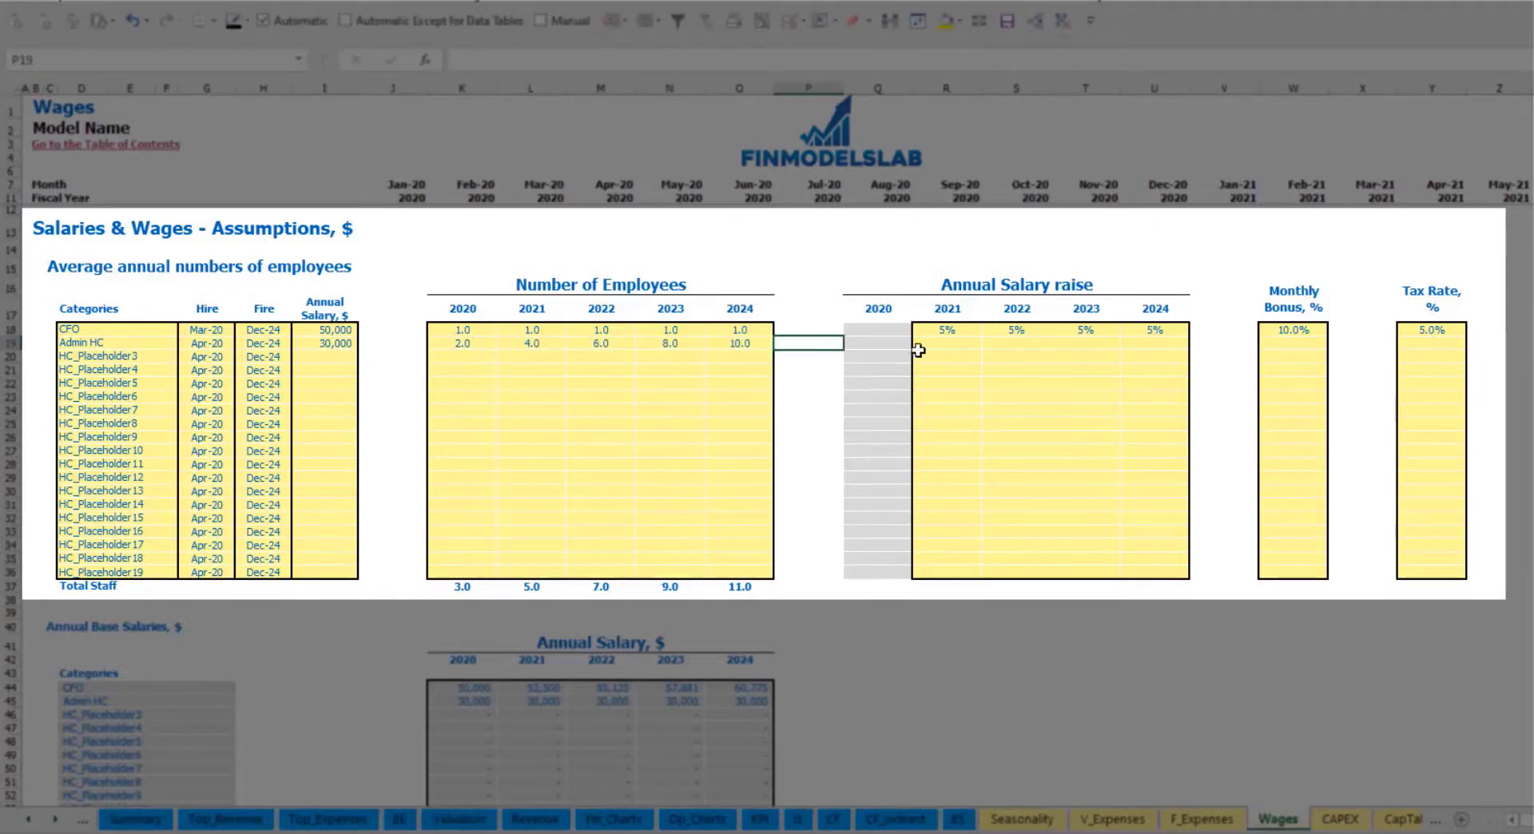
Step: Set the Admin HC annual salary raise to 3% for each year from 2021 to 2024
{"action": "left_click", "coordinate": [944, 342]}
{"action": "type", "text": "3"}
{"action": "key", "text": "ctrl+Return"}
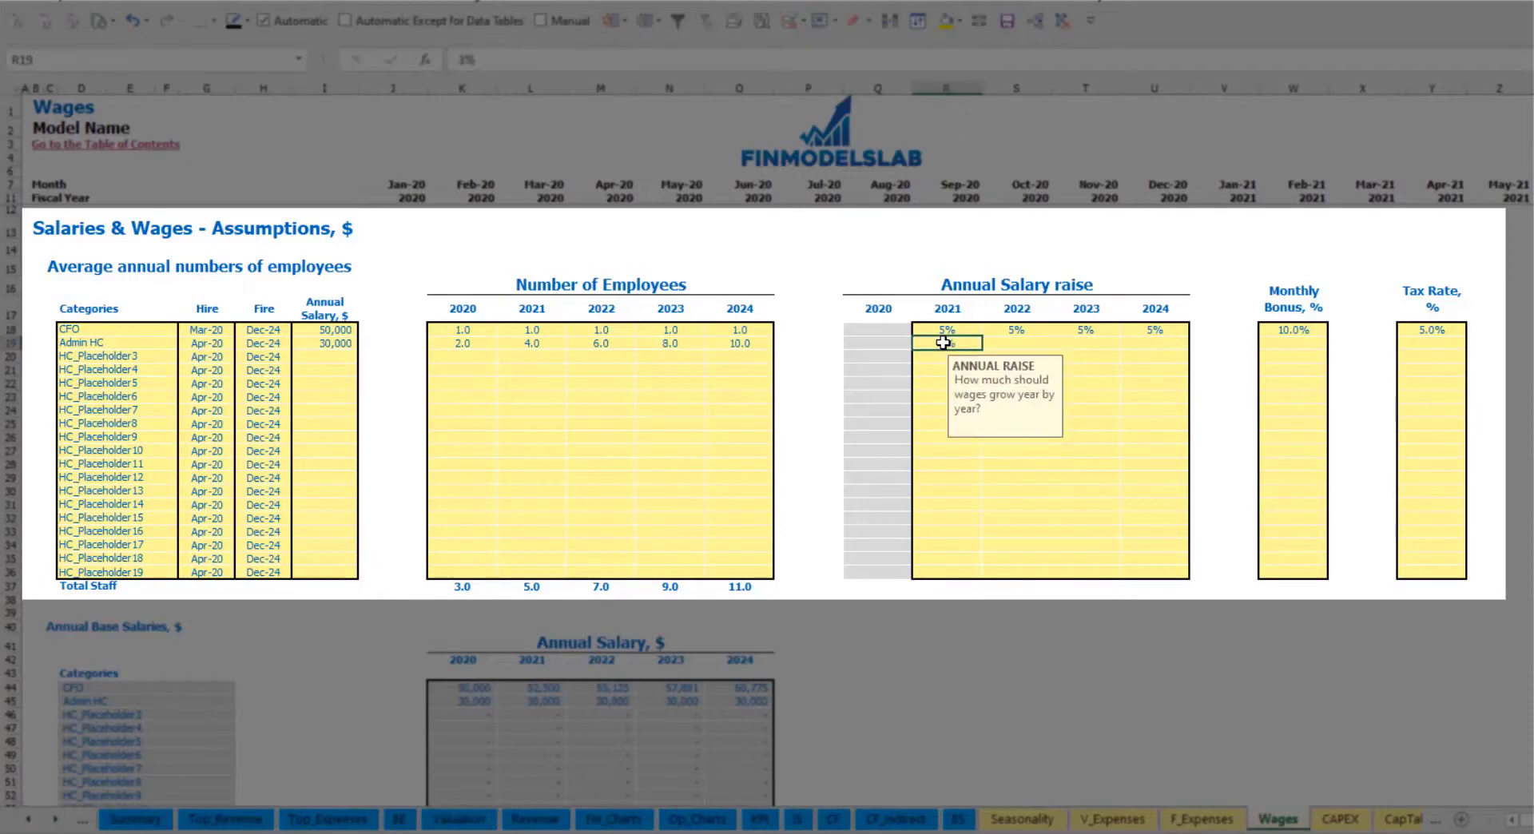
{"action": "key", "text": "ctrl+c"}
{"action": "key", "text": "Right"}
{"action": "key", "text": "shift+Right"}
{"action": "key", "text": "shift+Right"}
{"action": "key", "text": "ctrl+v"}
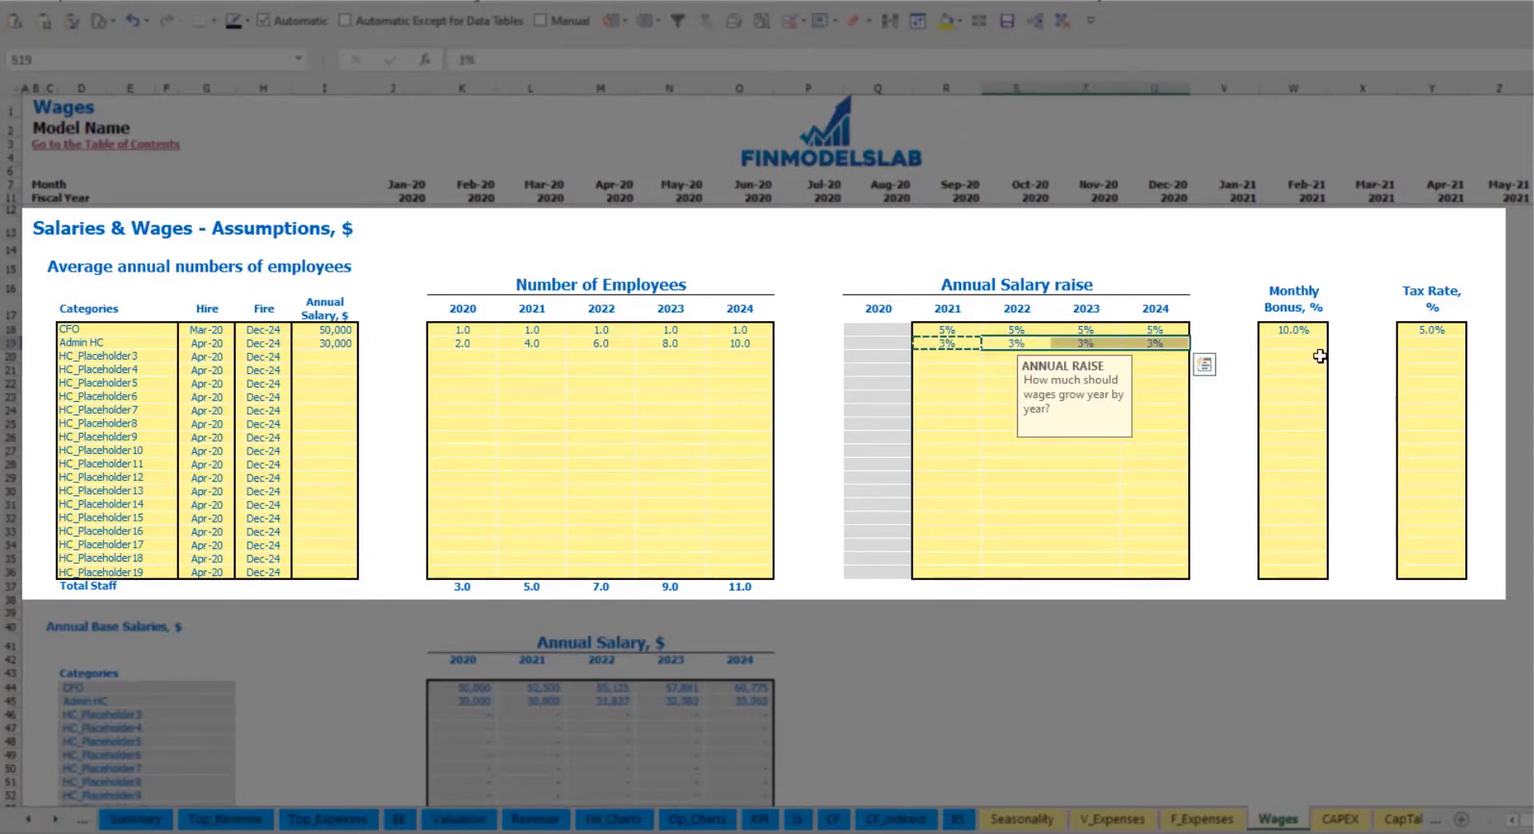
Step: Set the Admin HC monthly bonus to 5% and tax rate to 5%
{"action": "left_click", "coordinate": [1315, 349]}
{"action": "type", "text": "5"}
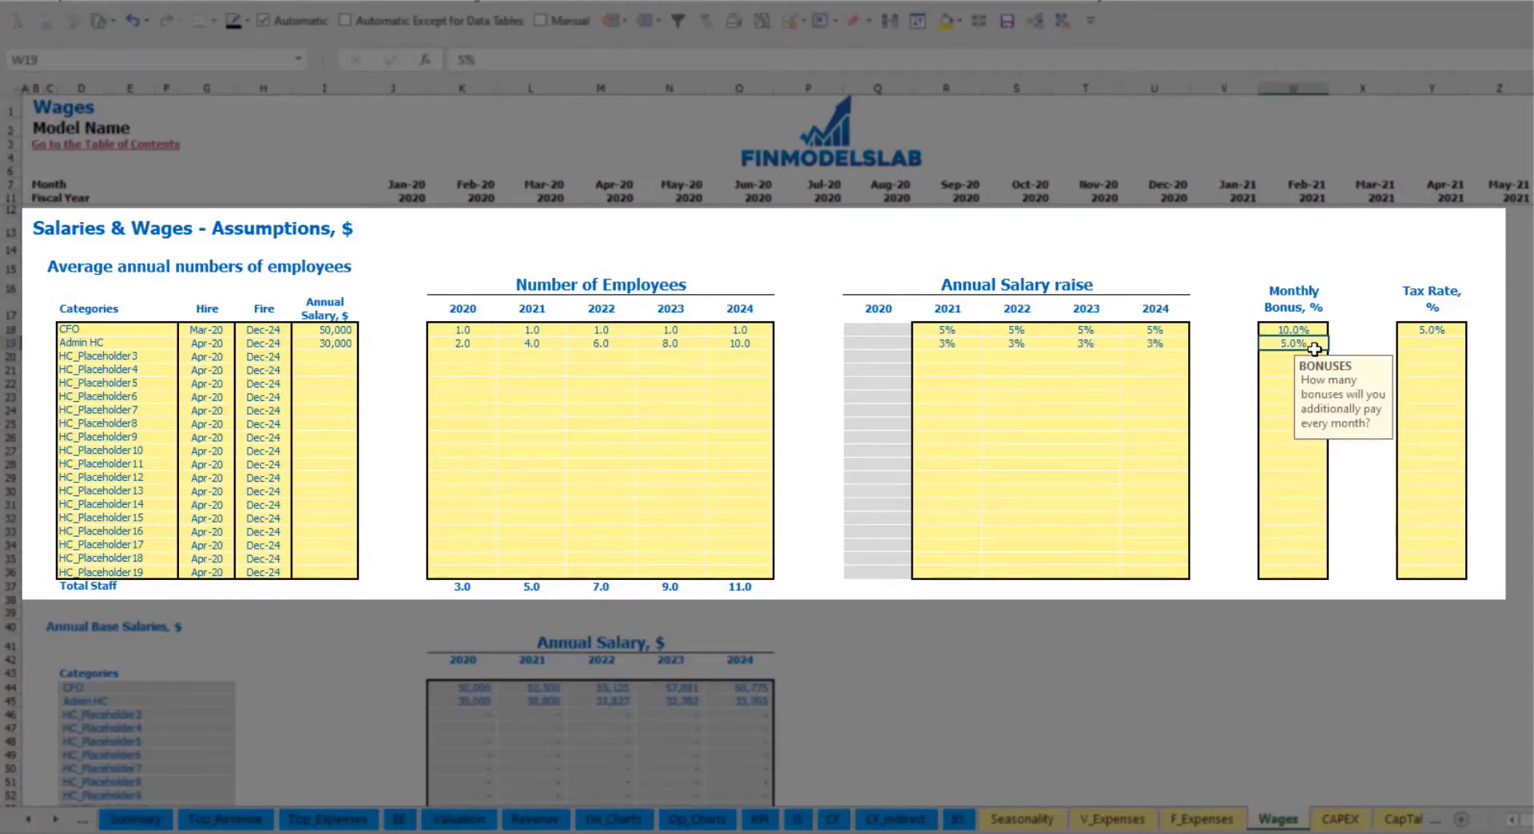
{"action": "key", "text": "Tab"}
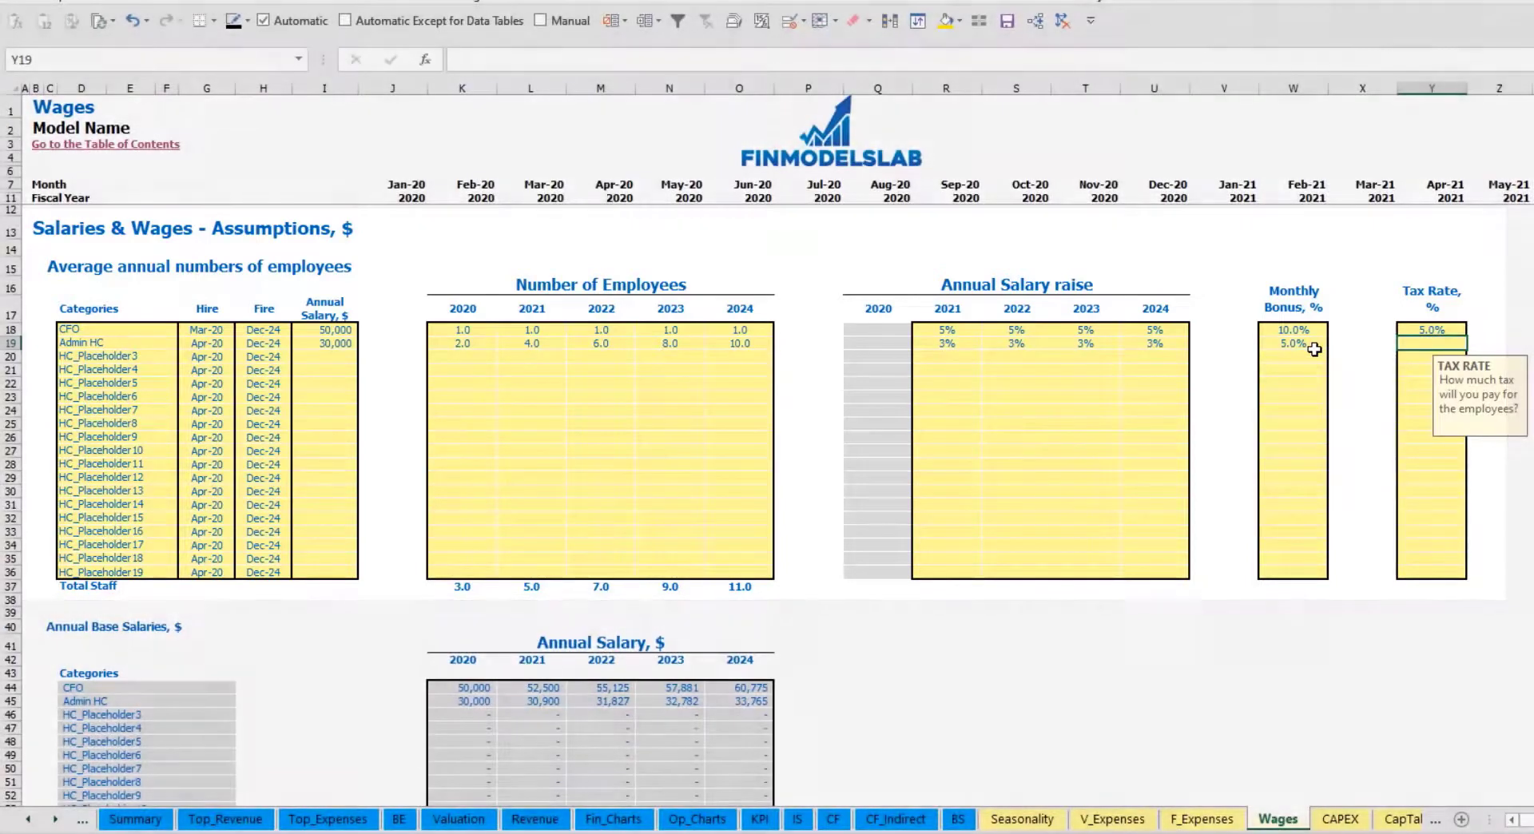
{"action": "type", "text": "5"}
{"action": "key", "text": "ctrl+Return"}
{"action": "key", "text": "Return"}
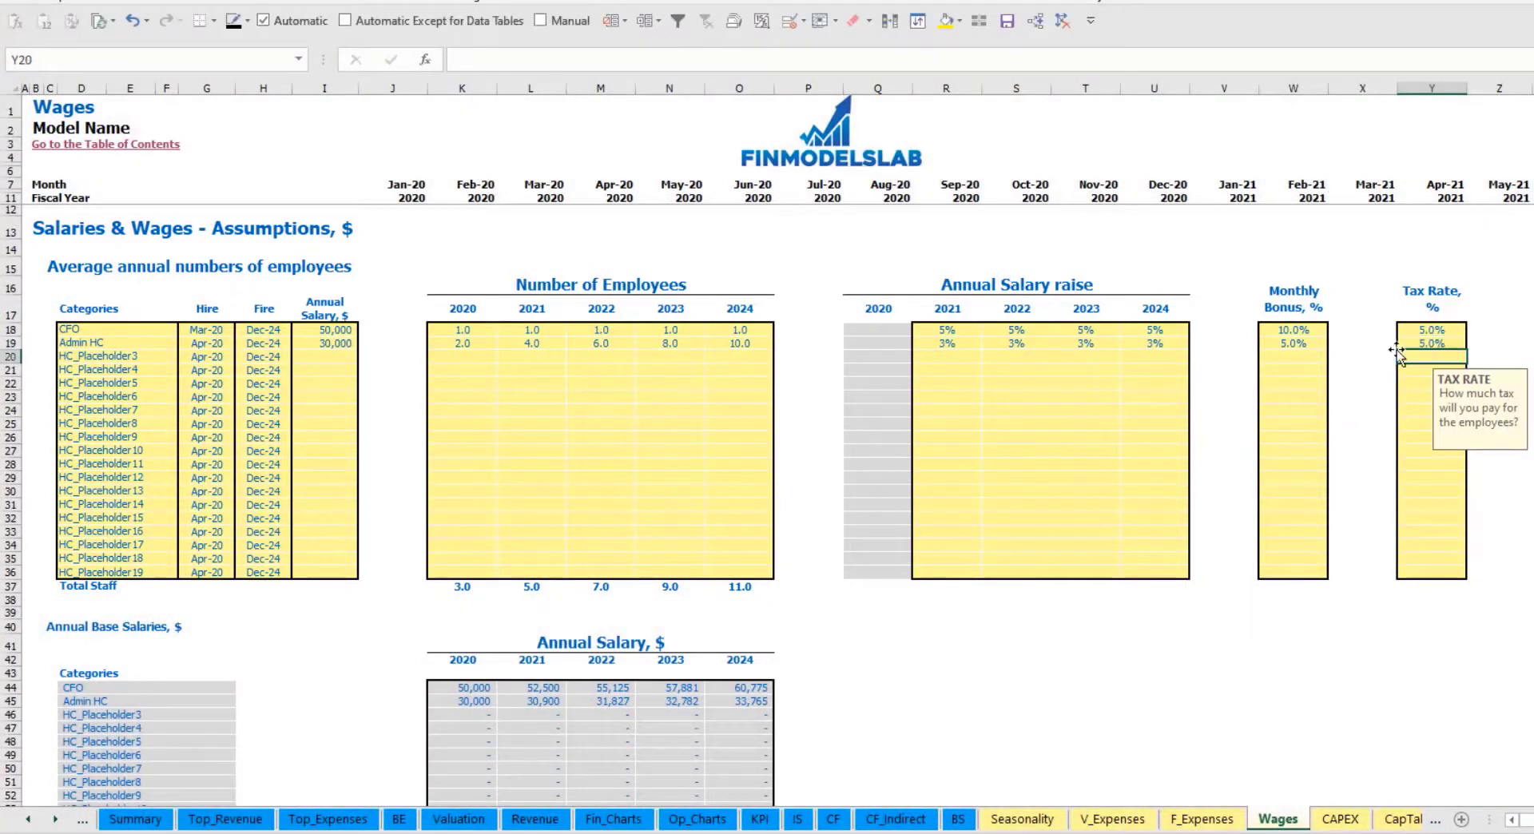
Step: Review the Admin HC row in the Total Staff Numbers table month by month from Apr-20 through 2024
{"action": "scroll", "coordinate": [586, 504], "scroll_direction": "down", "scroll_amount": 7}
{"action": "scroll", "coordinate": [586, 505], "scroll_direction": "down", "scroll_amount": 7}
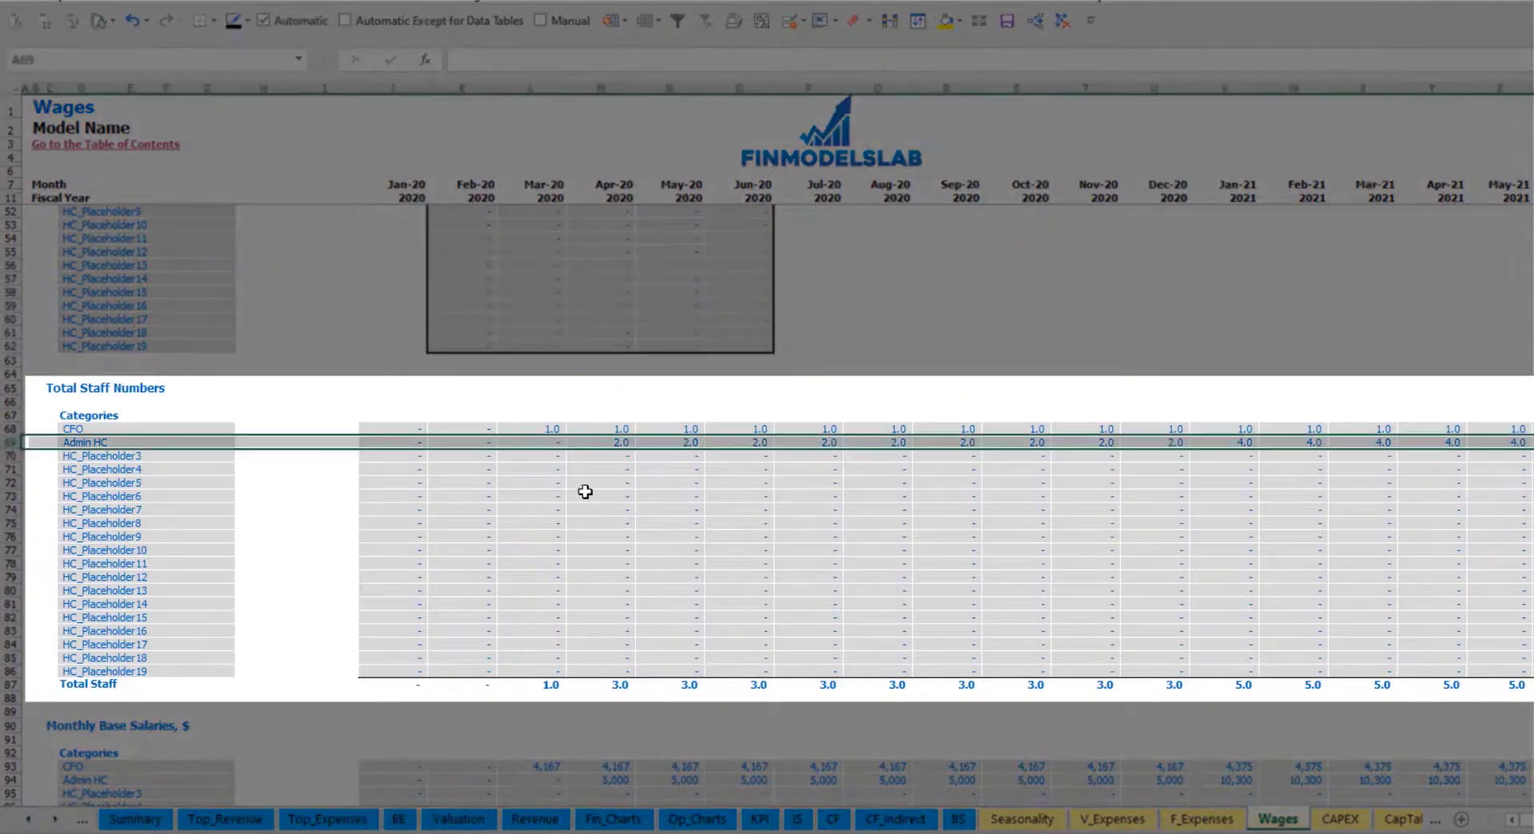
{"action": "left_click", "coordinate": [616, 442]}
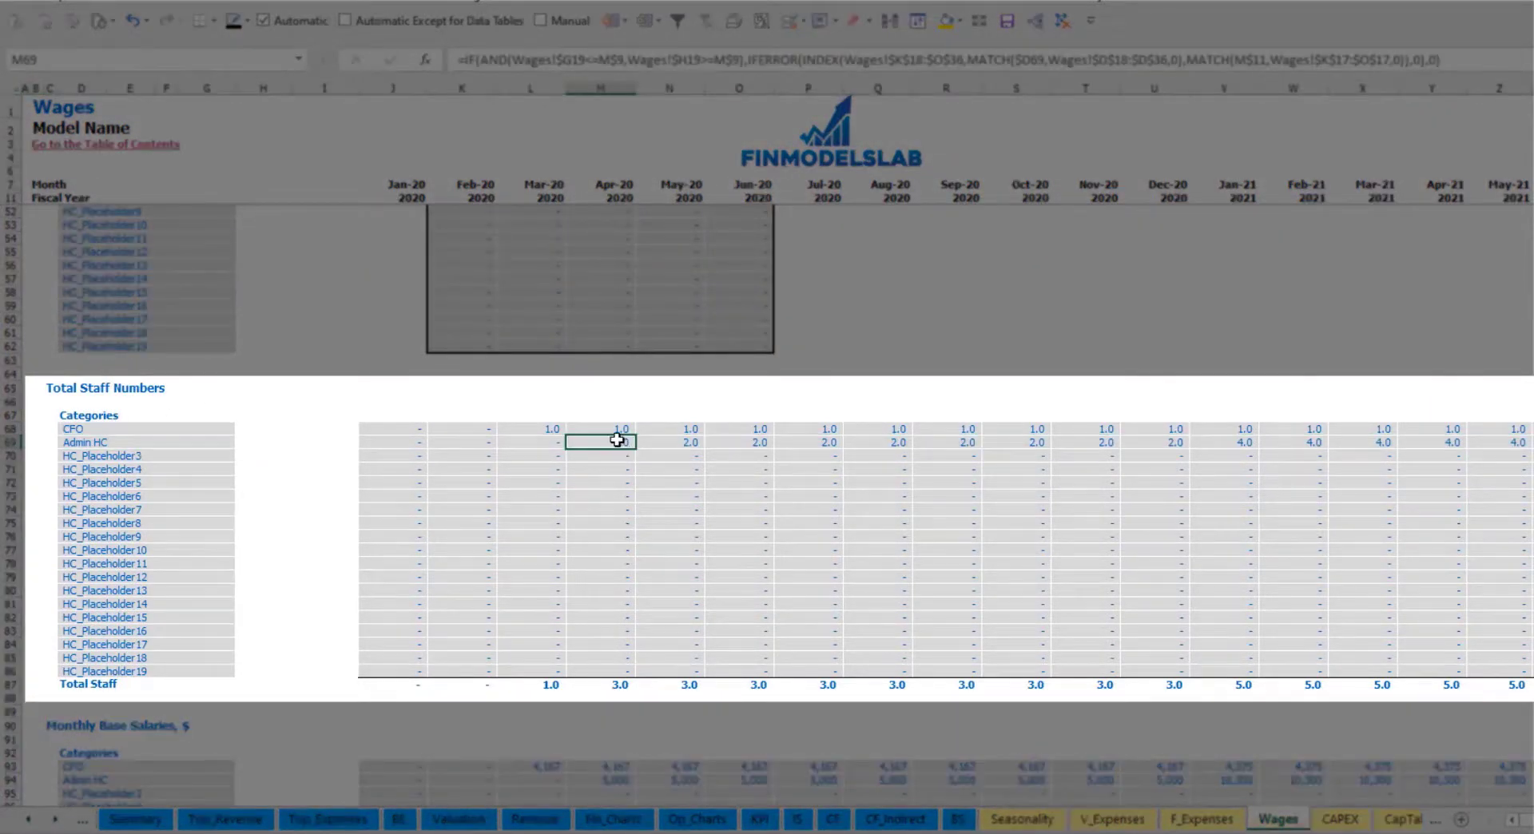
{"action": "left_click_drag", "start_coordinate": [616, 442], "coordinate": [1169, 441]}
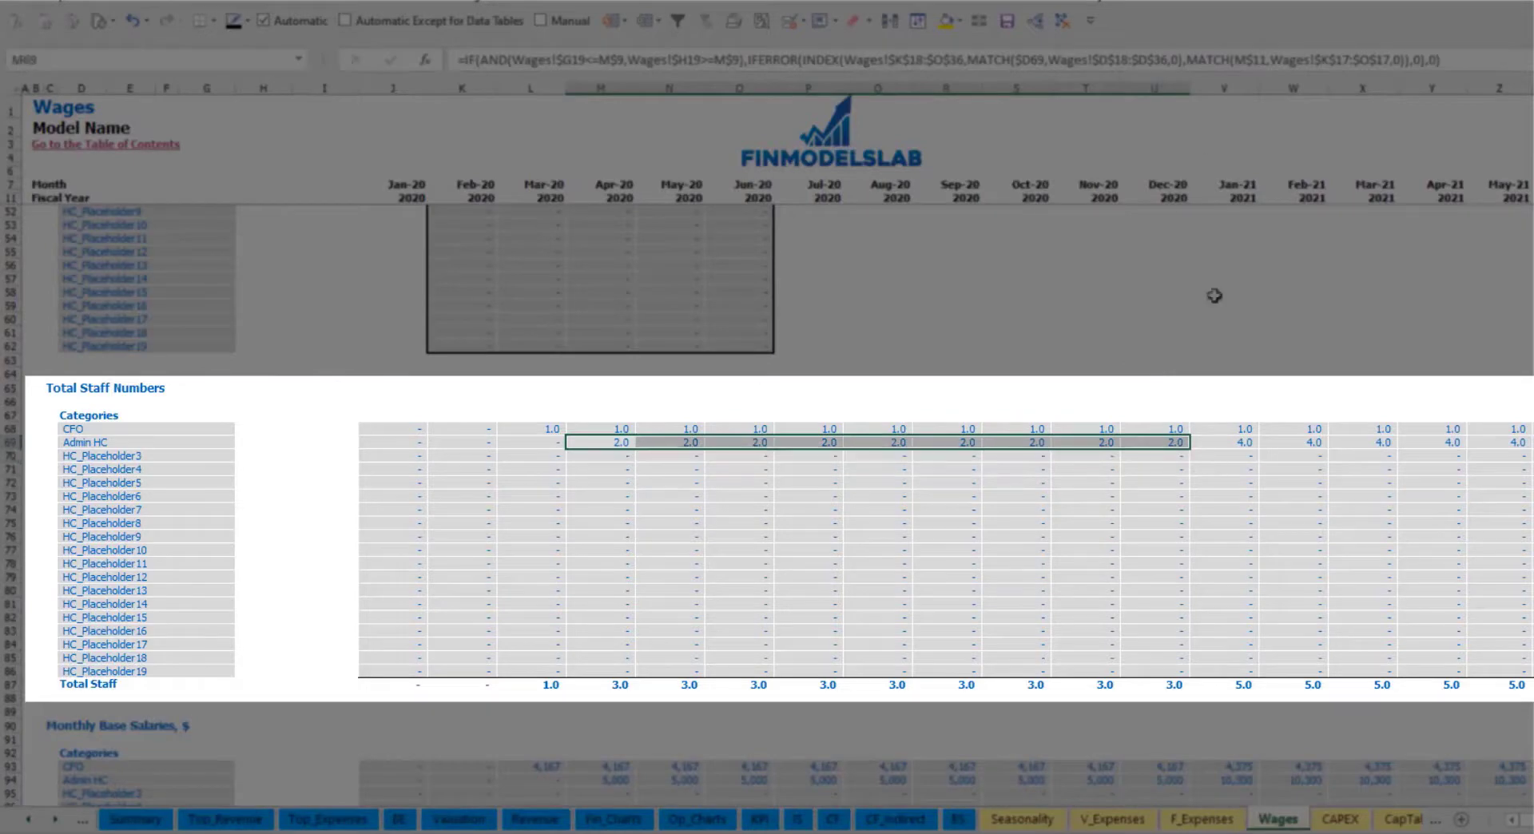
{"action": "left_click", "coordinate": [1249, 442]}
{"action": "left_click_drag", "start_coordinate": [1251, 440], "coordinate": [1530, 441]}
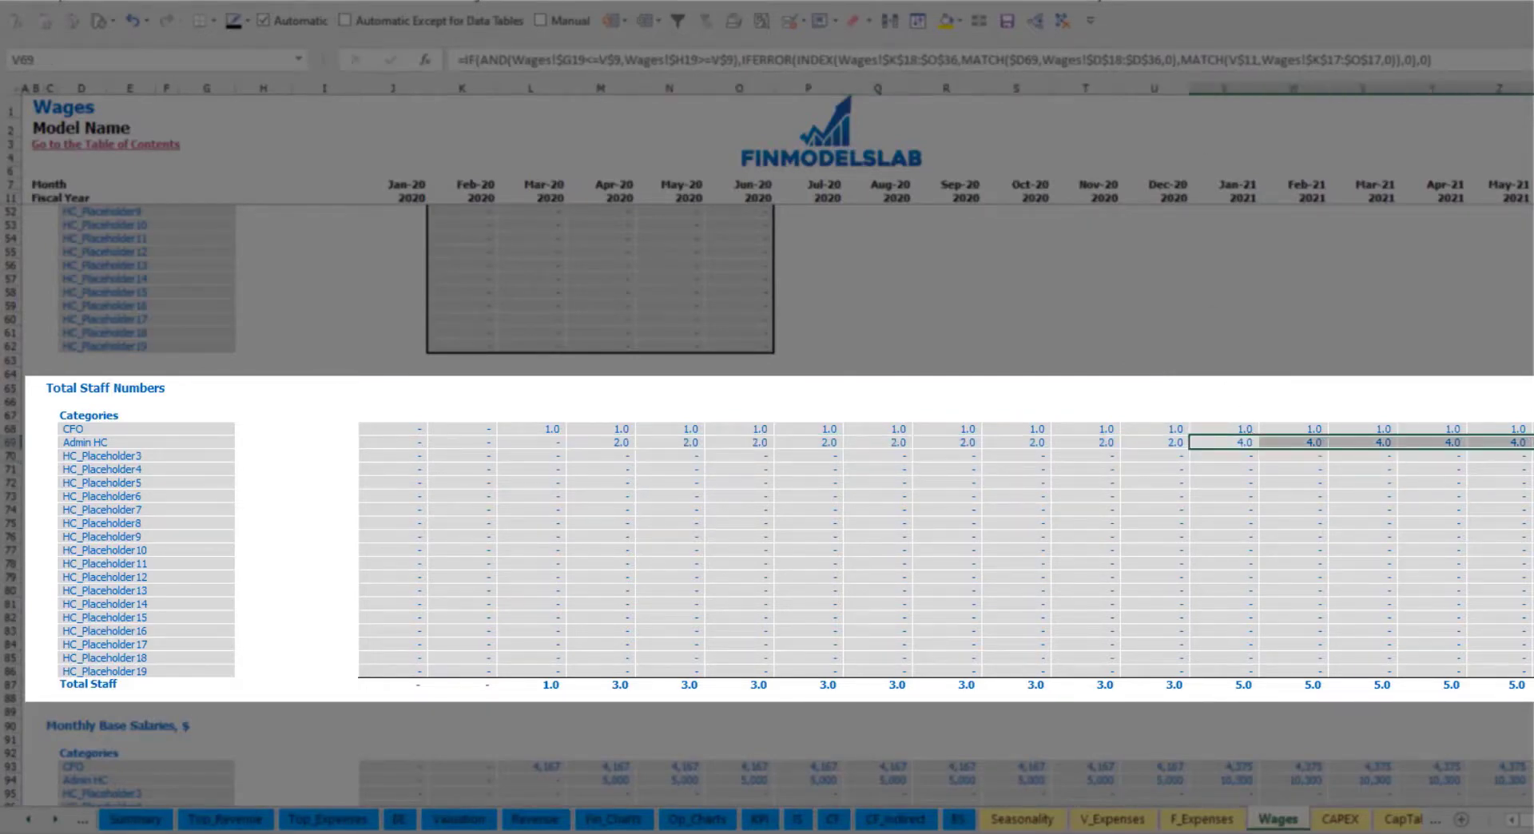
{"action": "scroll", "coordinate": [767, 447], "scroll_direction": "right", "scroll_amount": 9}
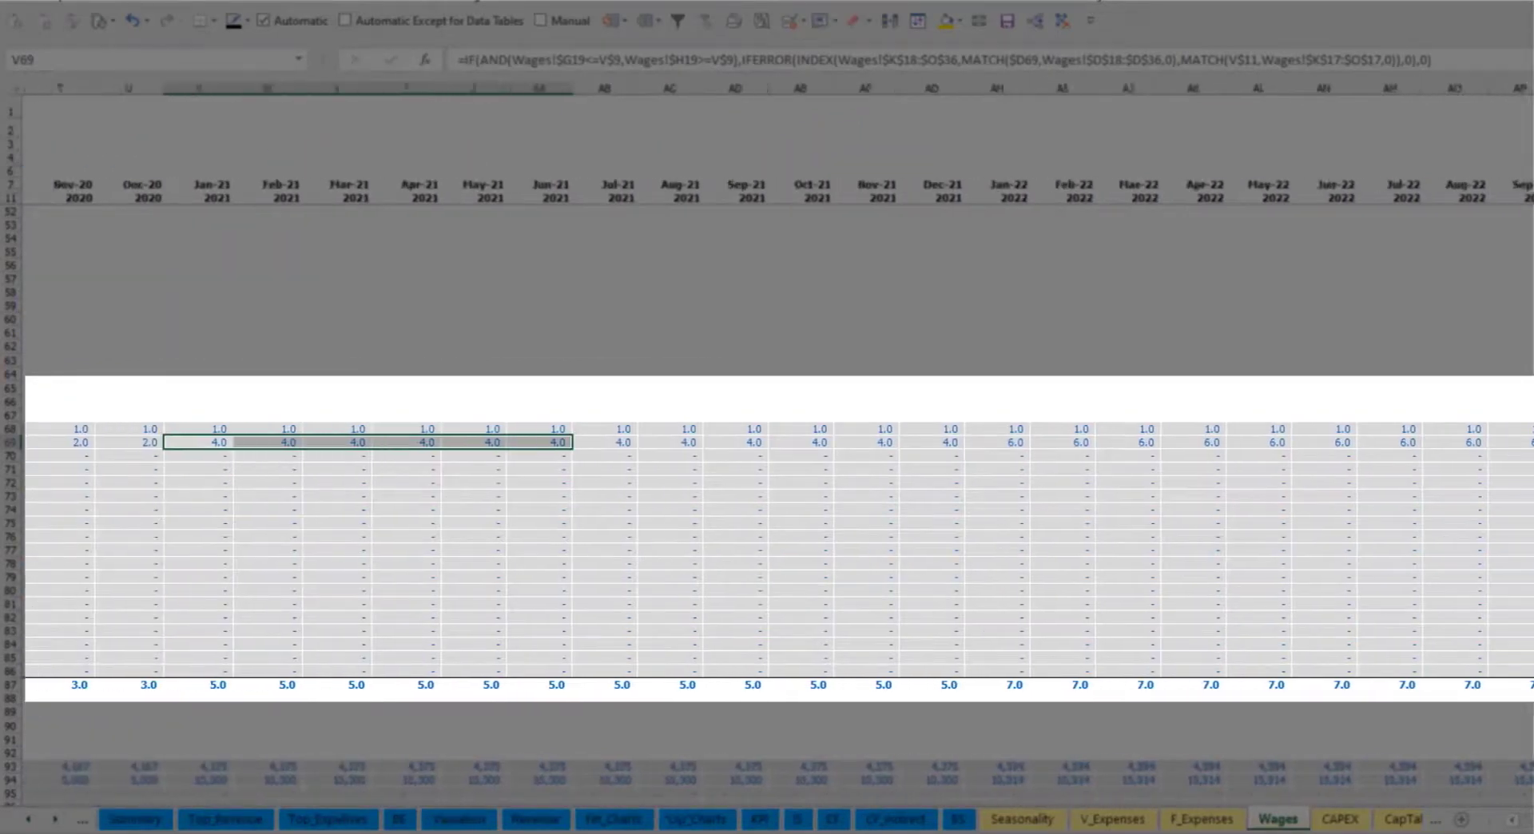
{"action": "left_click", "coordinate": [1402, 442]}
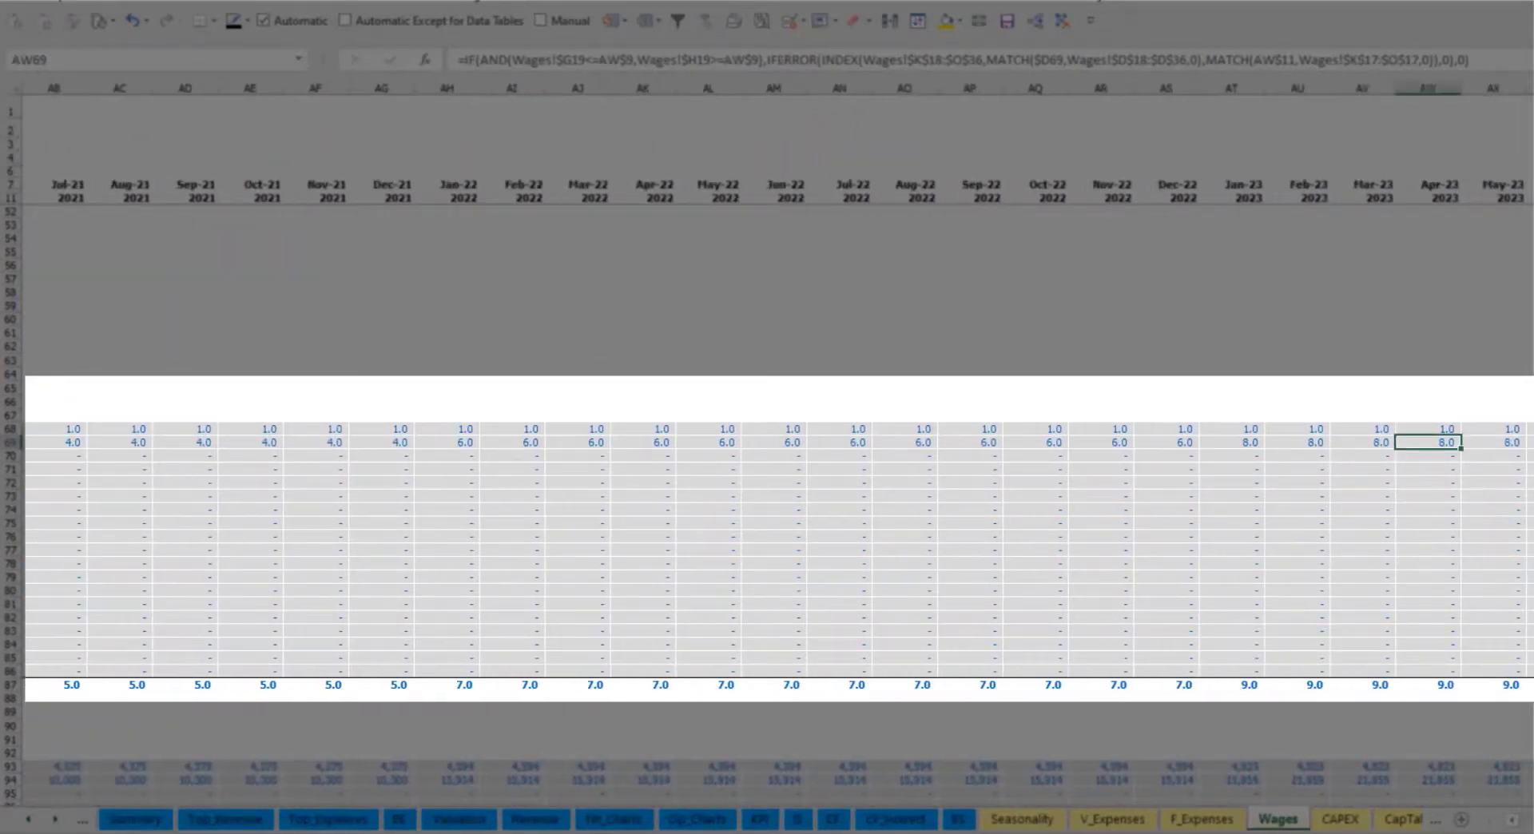
{"action": "scroll", "coordinate": [1271, 441], "scroll_direction": "right", "scroll_amount": 5}
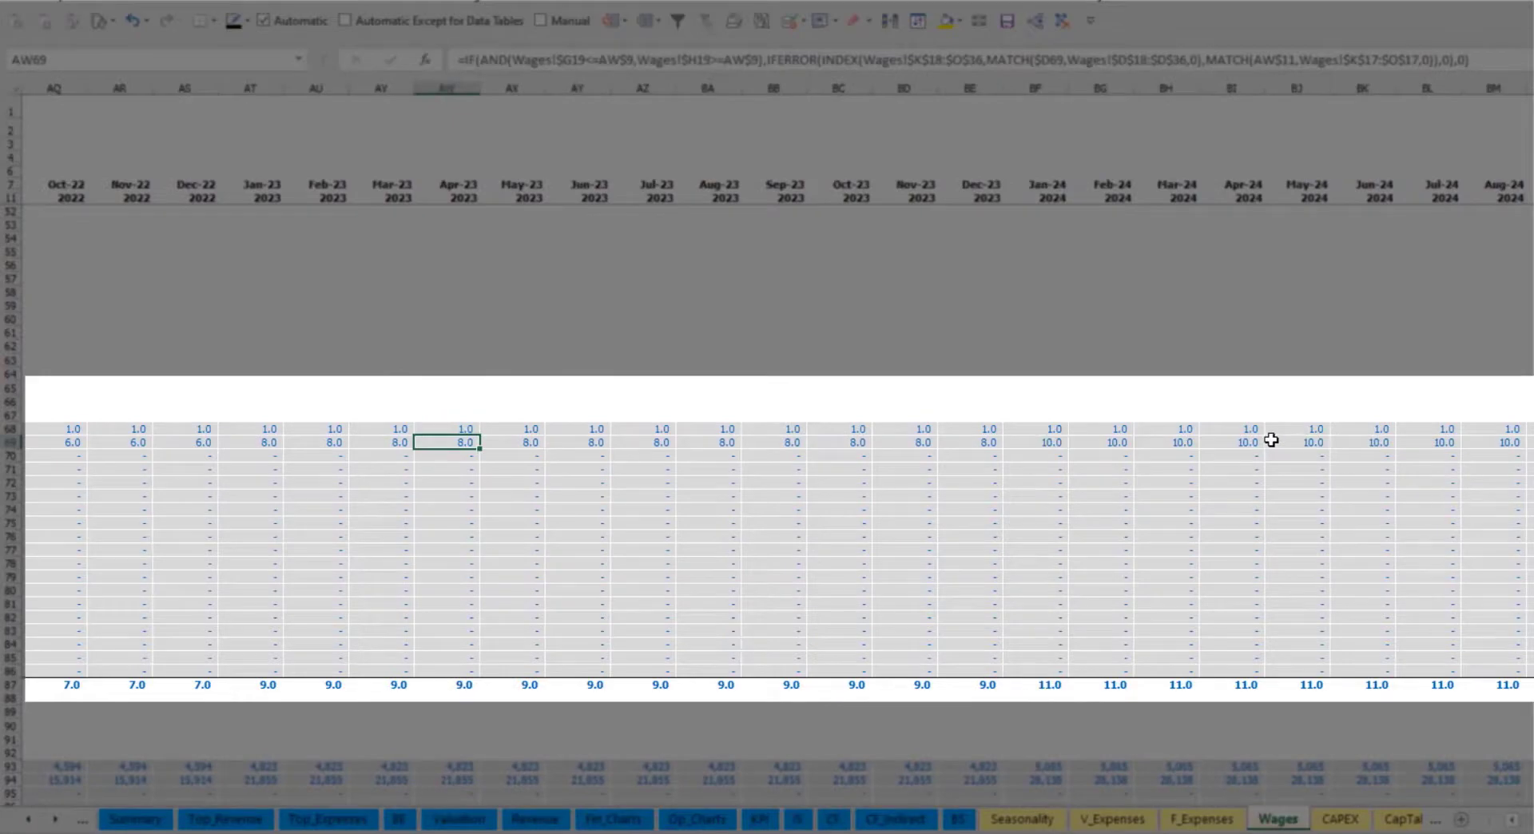
{"action": "scroll", "coordinate": [767, 447], "scroll_direction": "left", "scroll_amount": 14}
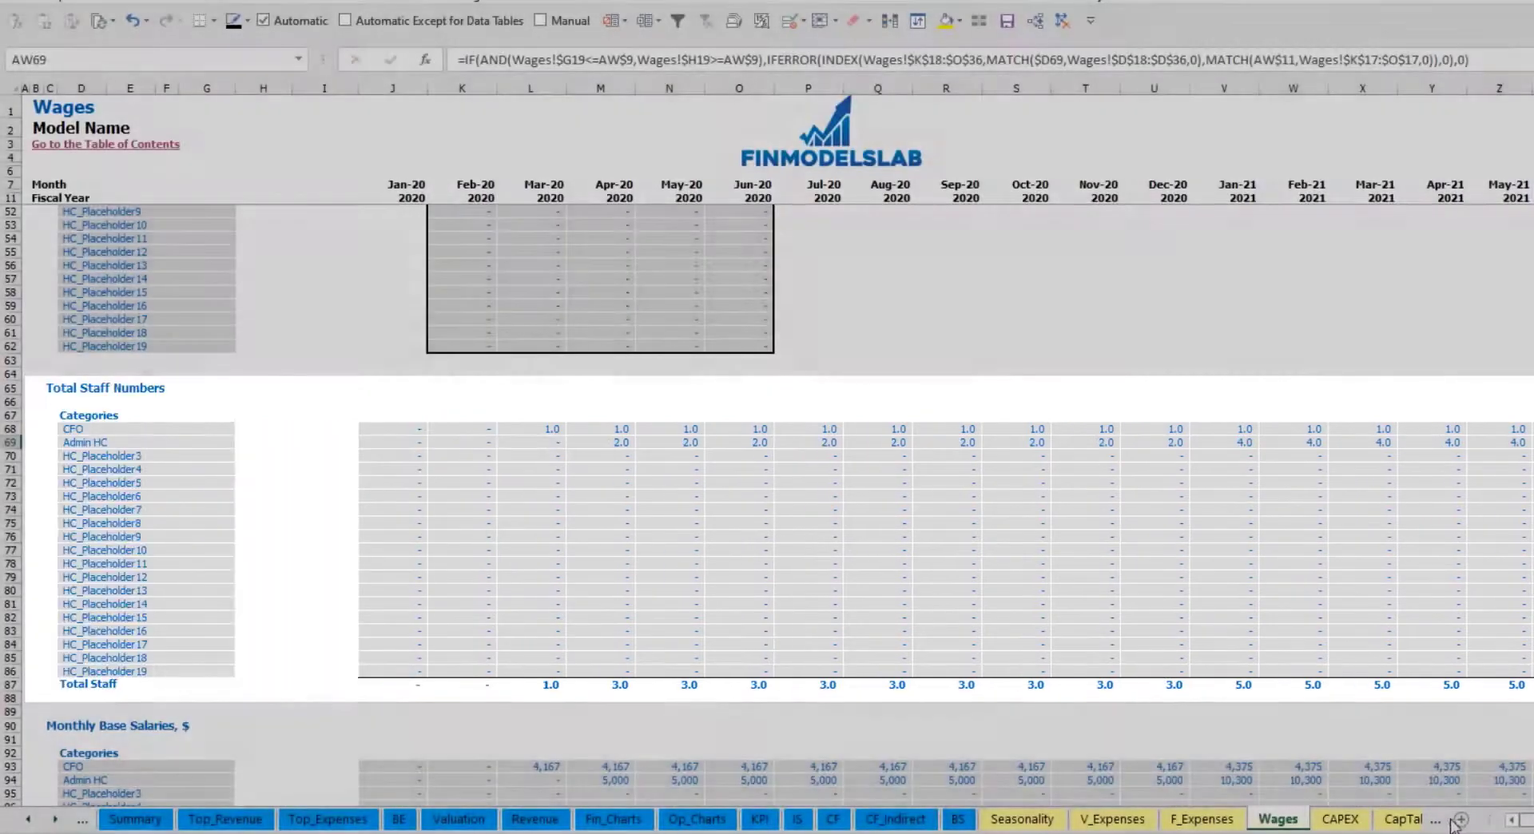
Step: Compare the Admin HC staff numbers with its Monthly Base Salaries, and check the Monthly Bonus and Monthly Base Taxes tables
{"action": "scroll", "coordinate": [48, 671], "scroll_direction": "down", "scroll_amount": 3}
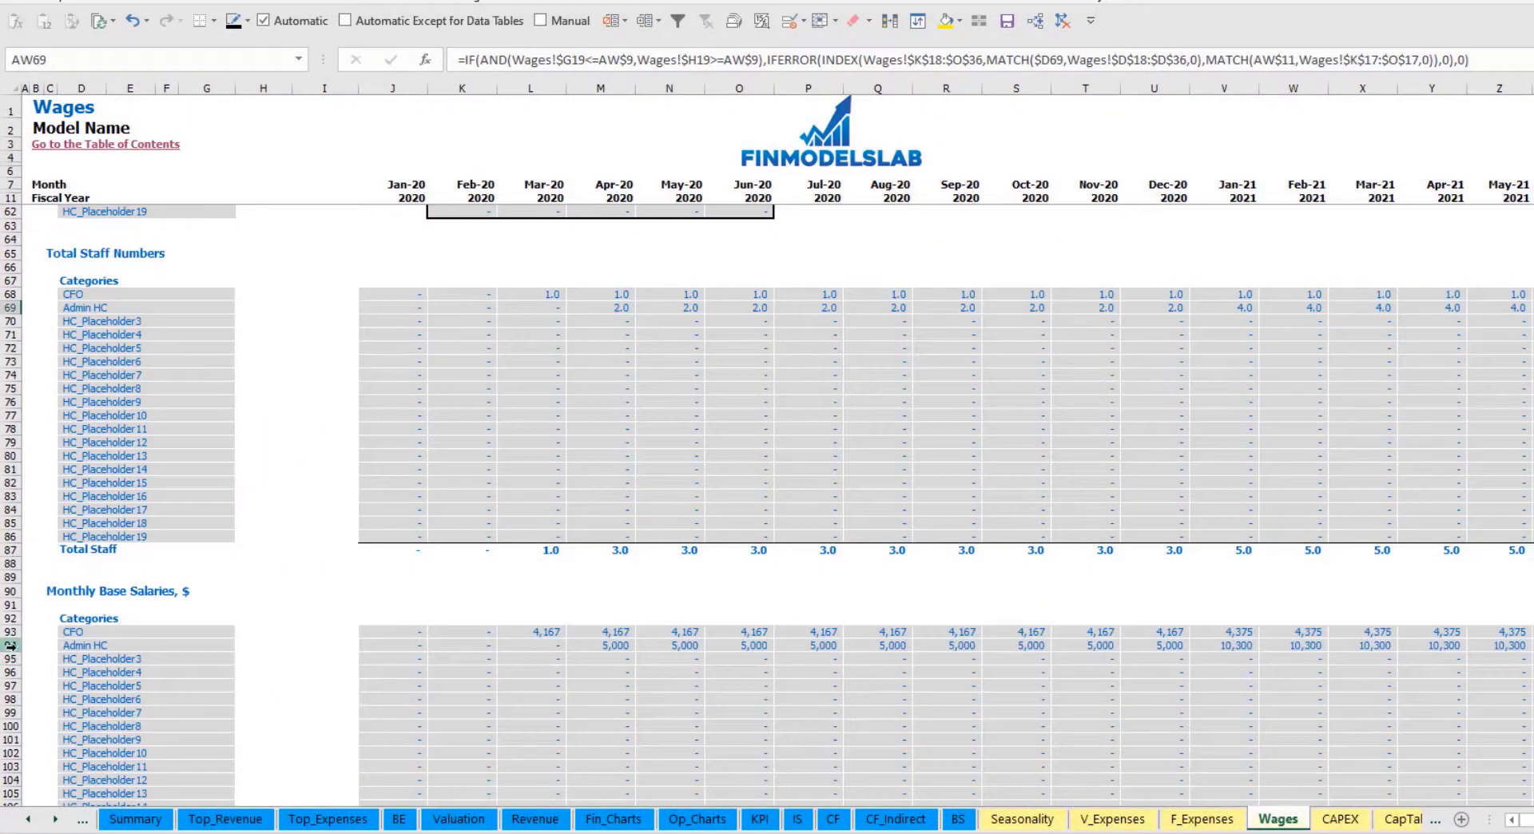
{"action": "left_click", "coordinate": [12, 645]}
{"action": "left_click", "coordinate": [608, 648]}
{"action": "left_click", "coordinate": [614, 307]}
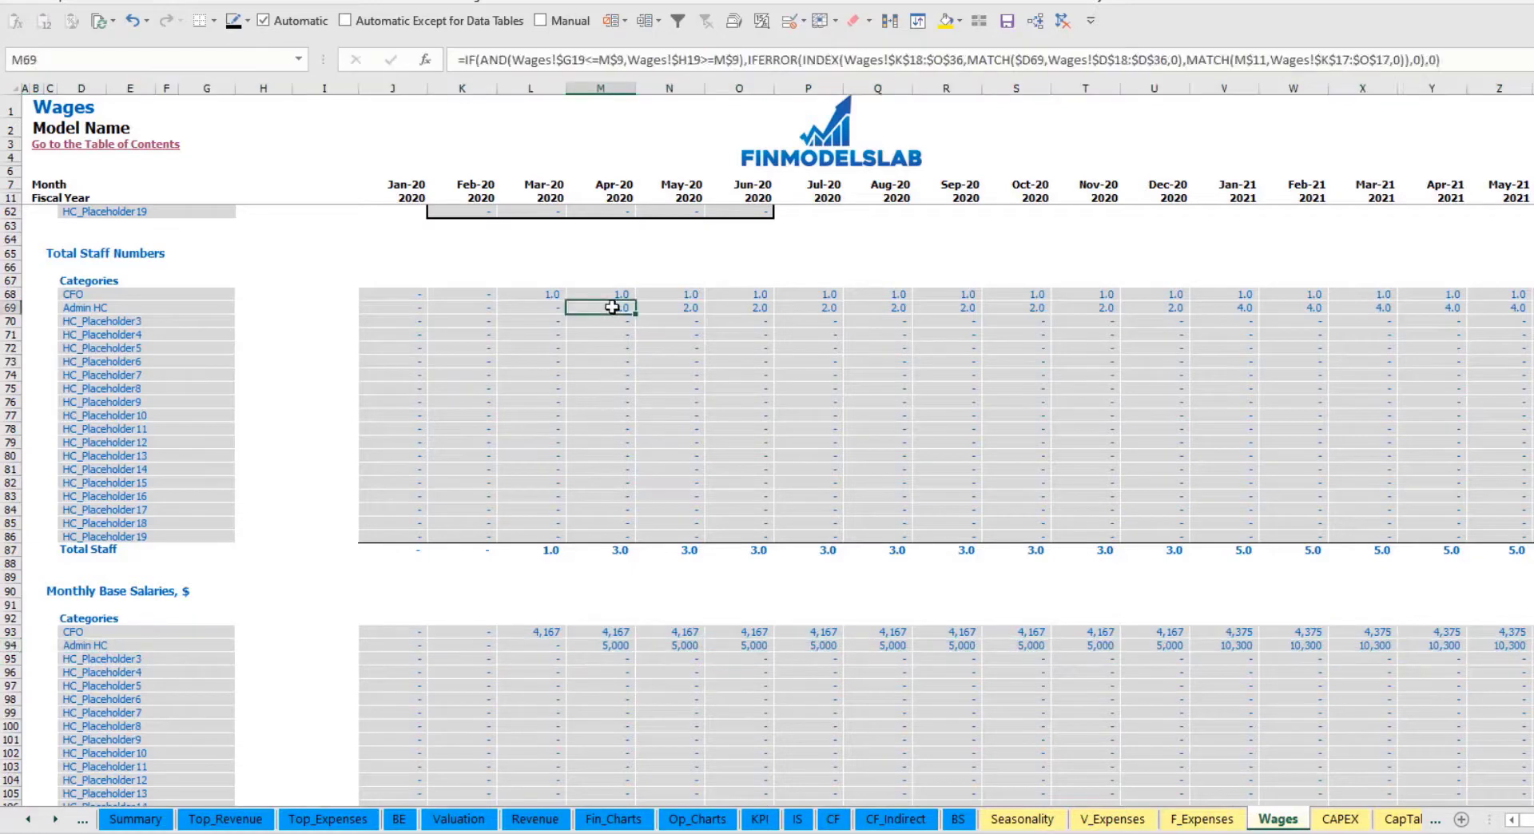
{"action": "left_click", "coordinate": [1500, 309]}
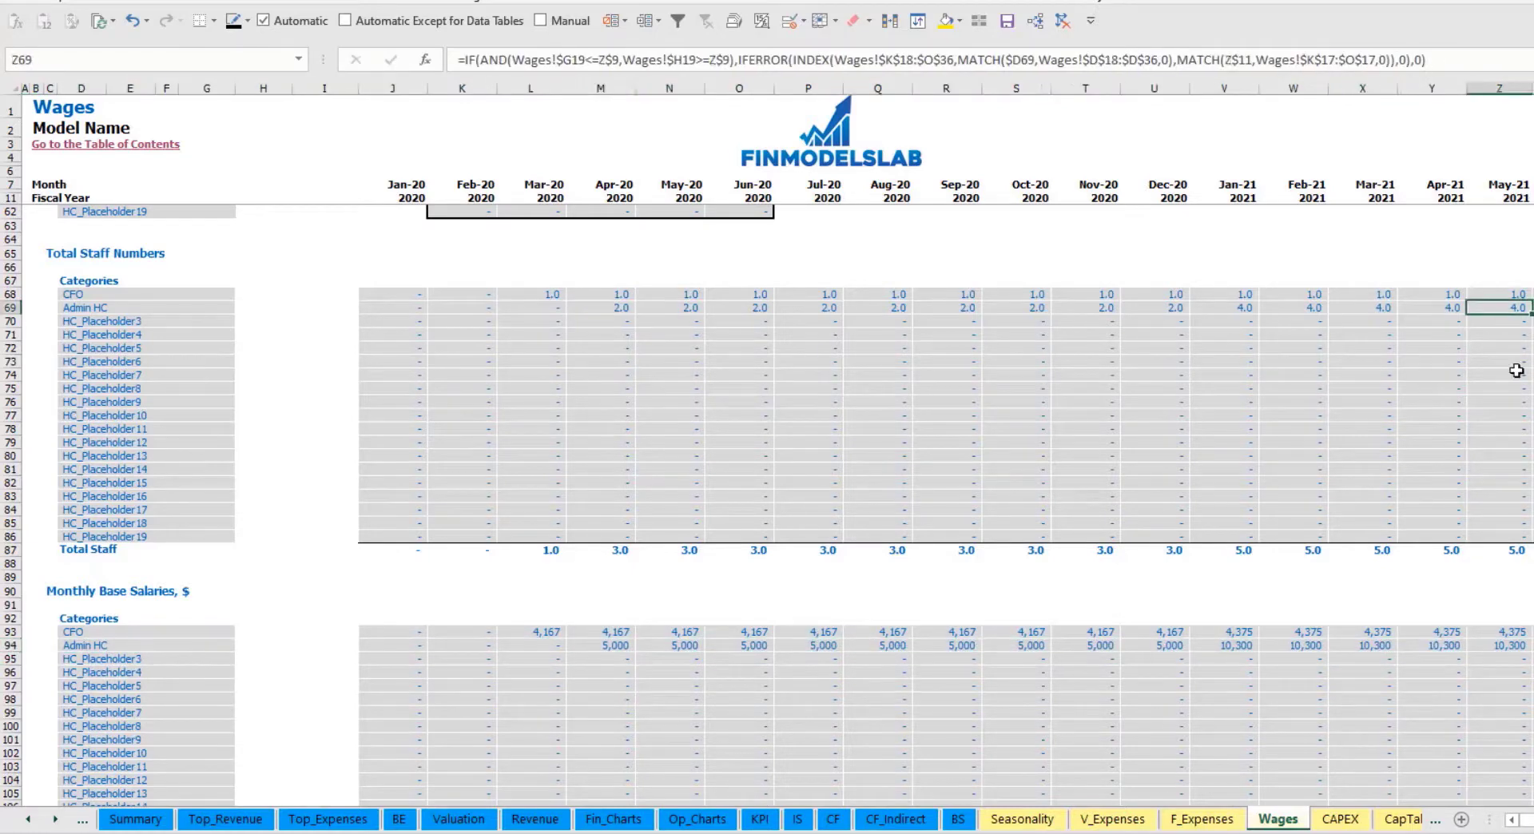
{"action": "left_click", "coordinate": [1523, 646]}
{"action": "scroll", "coordinate": [702, 674], "scroll_direction": "down", "scroll_amount": 10}
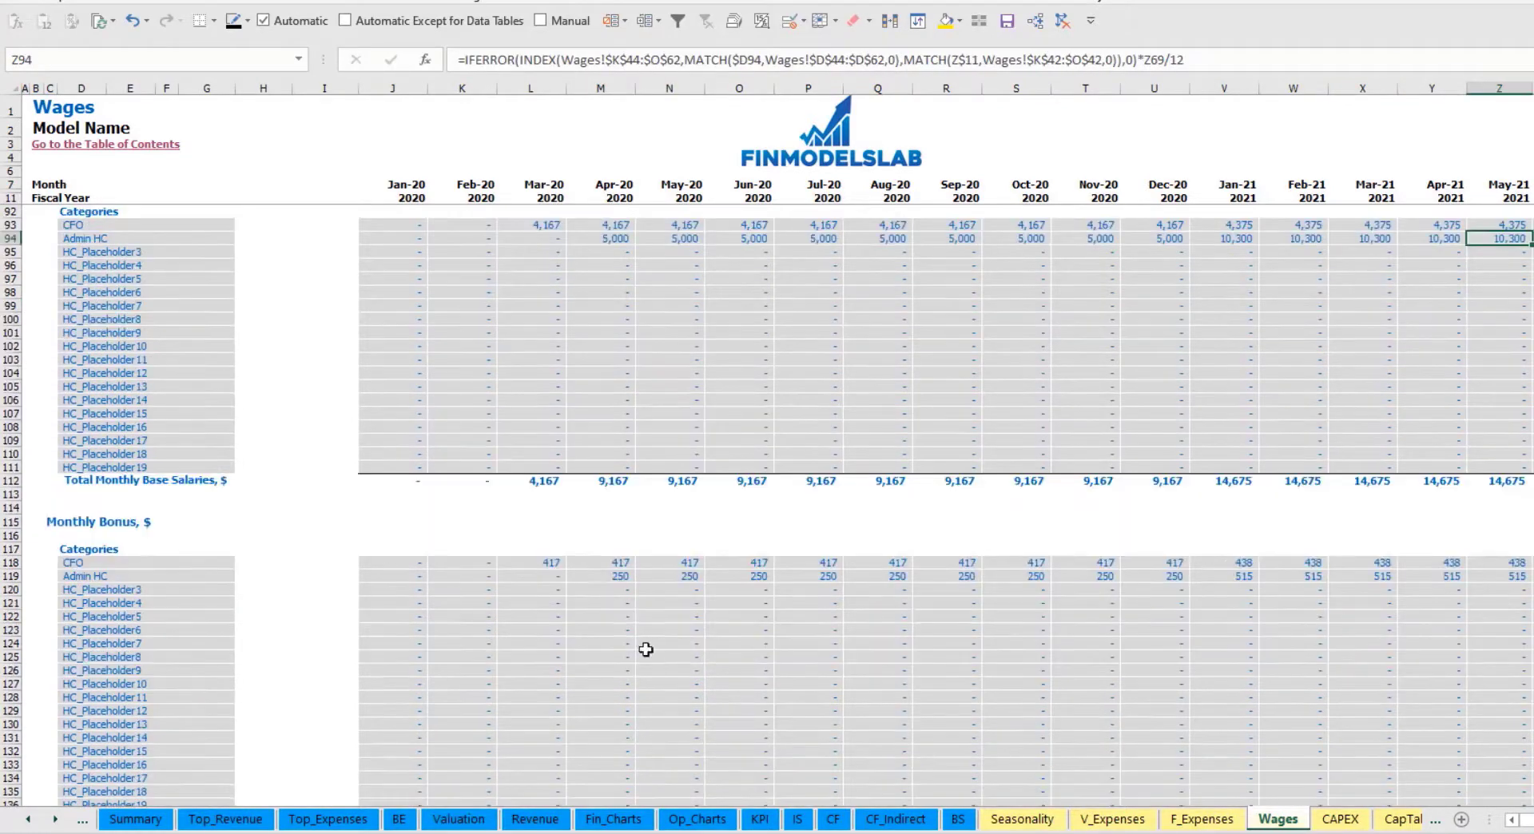
{"action": "scroll", "coordinate": [943, 586], "scroll_direction": "down", "scroll_amount": 10}
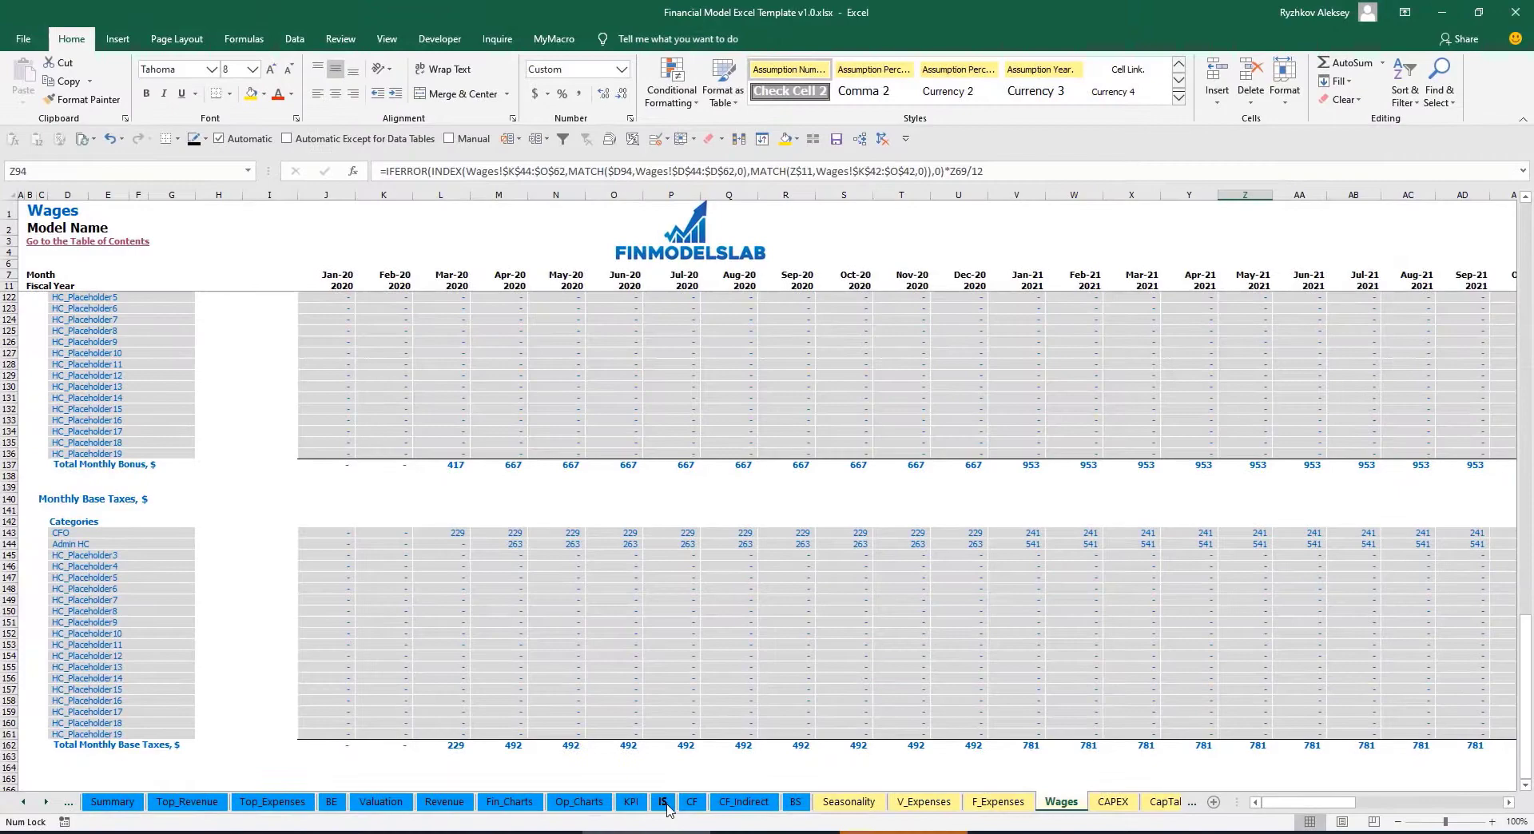
Step: Expand the Salary and Wages group on the Income Statement sheet and examine its staff category rows
{"action": "left_click", "coordinate": [666, 804]}
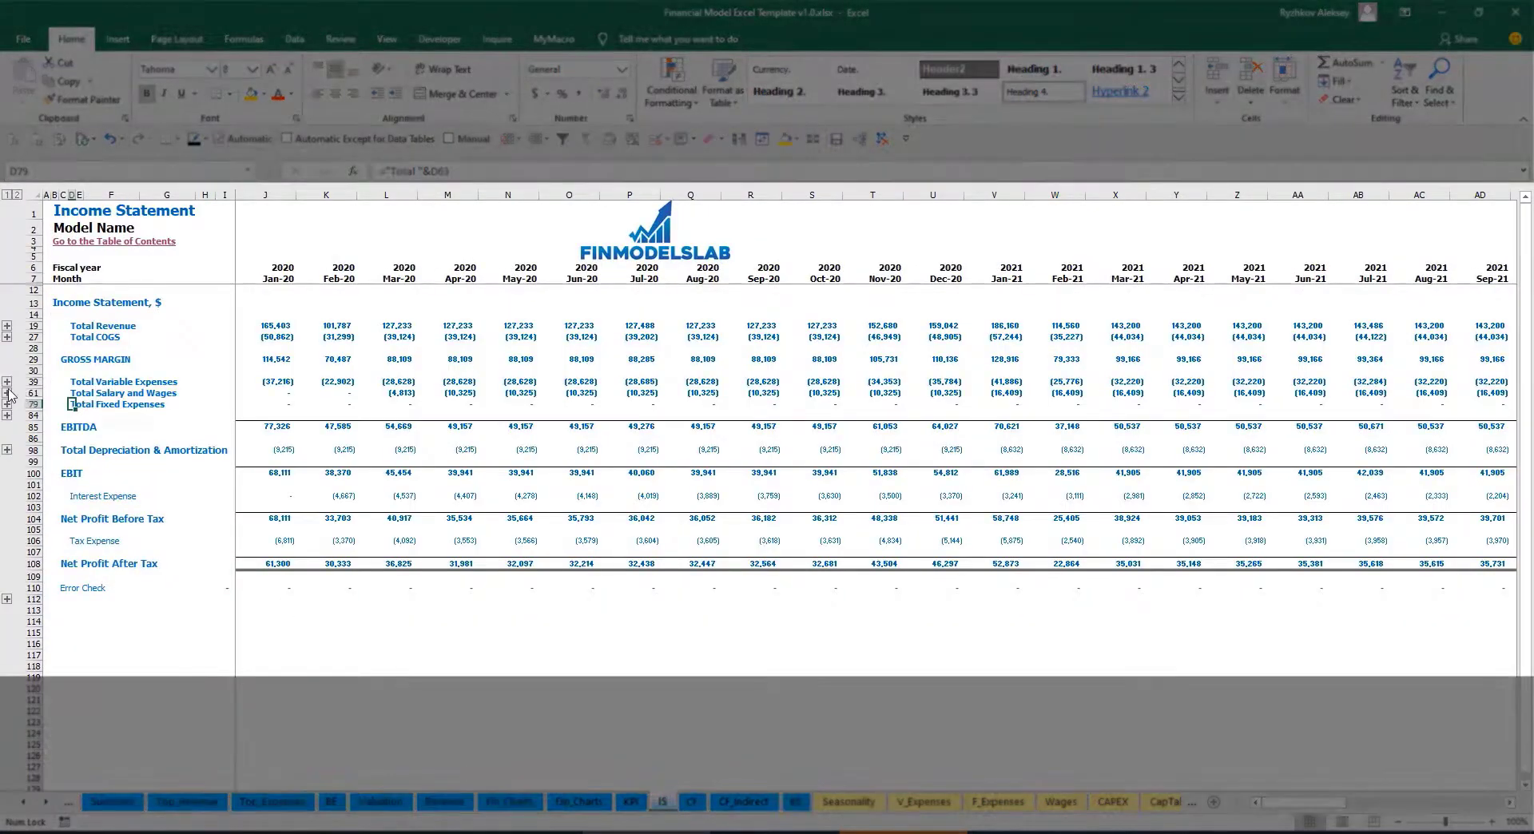
{"action": "left_click", "coordinate": [8, 393]}
{"action": "left_click", "coordinate": [254, 415]}
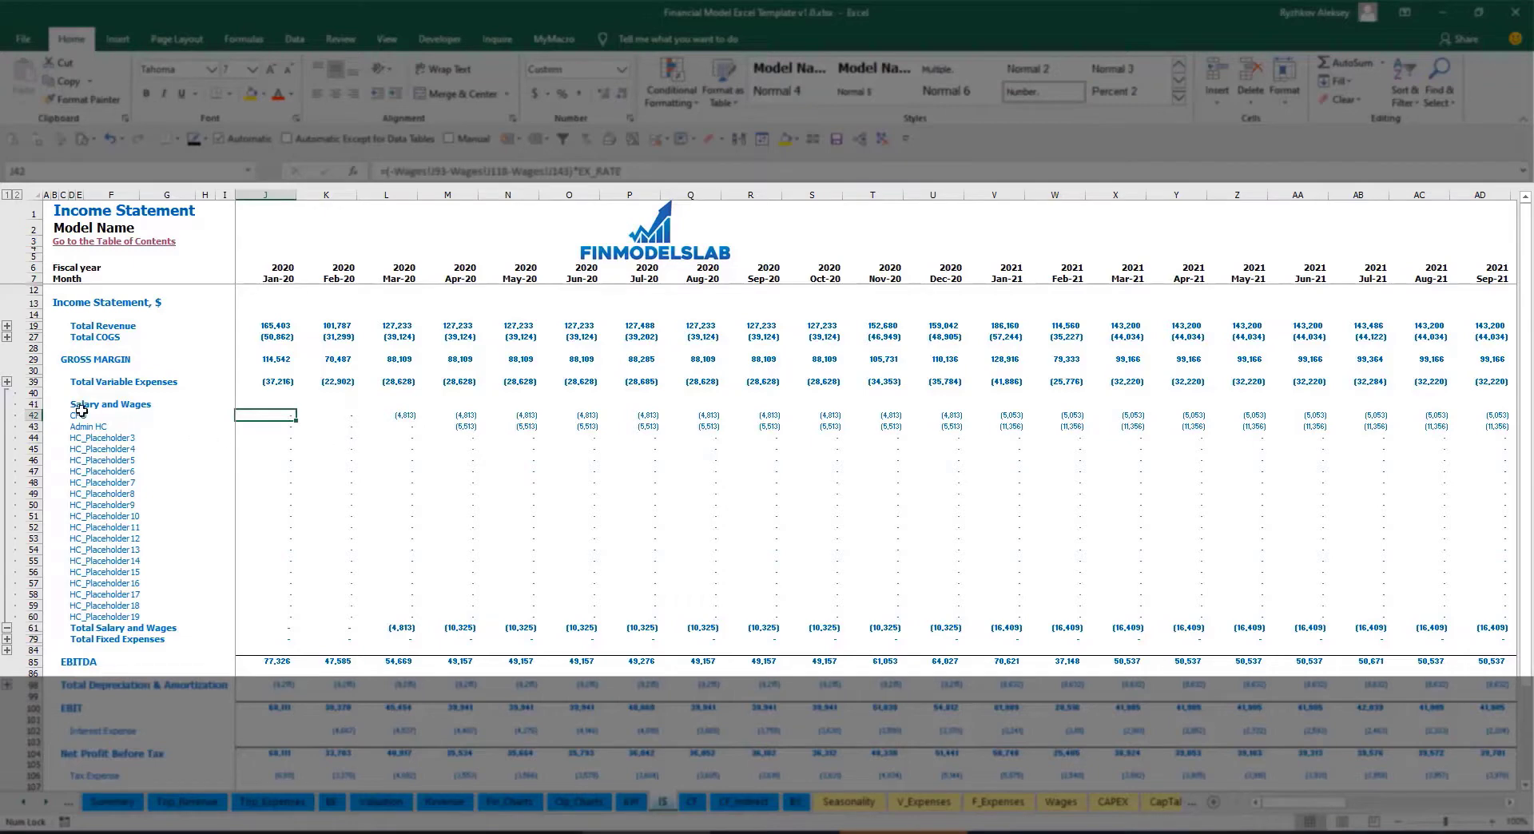
{"action": "left_click_drag", "start_coordinate": [80, 411], "coordinate": [84, 570]}
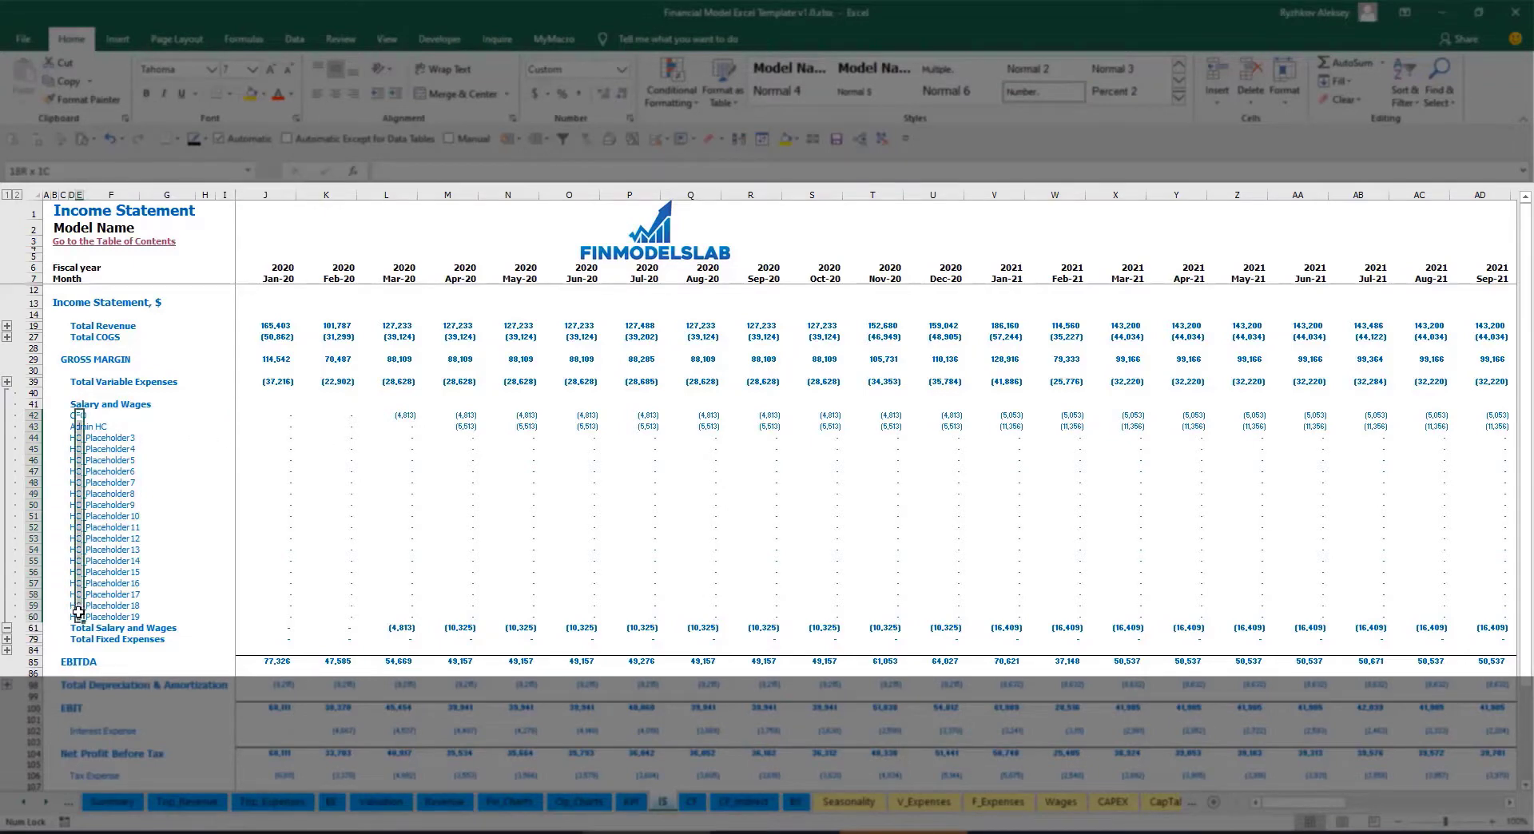
{"action": "left_click", "coordinate": [138, 426]}
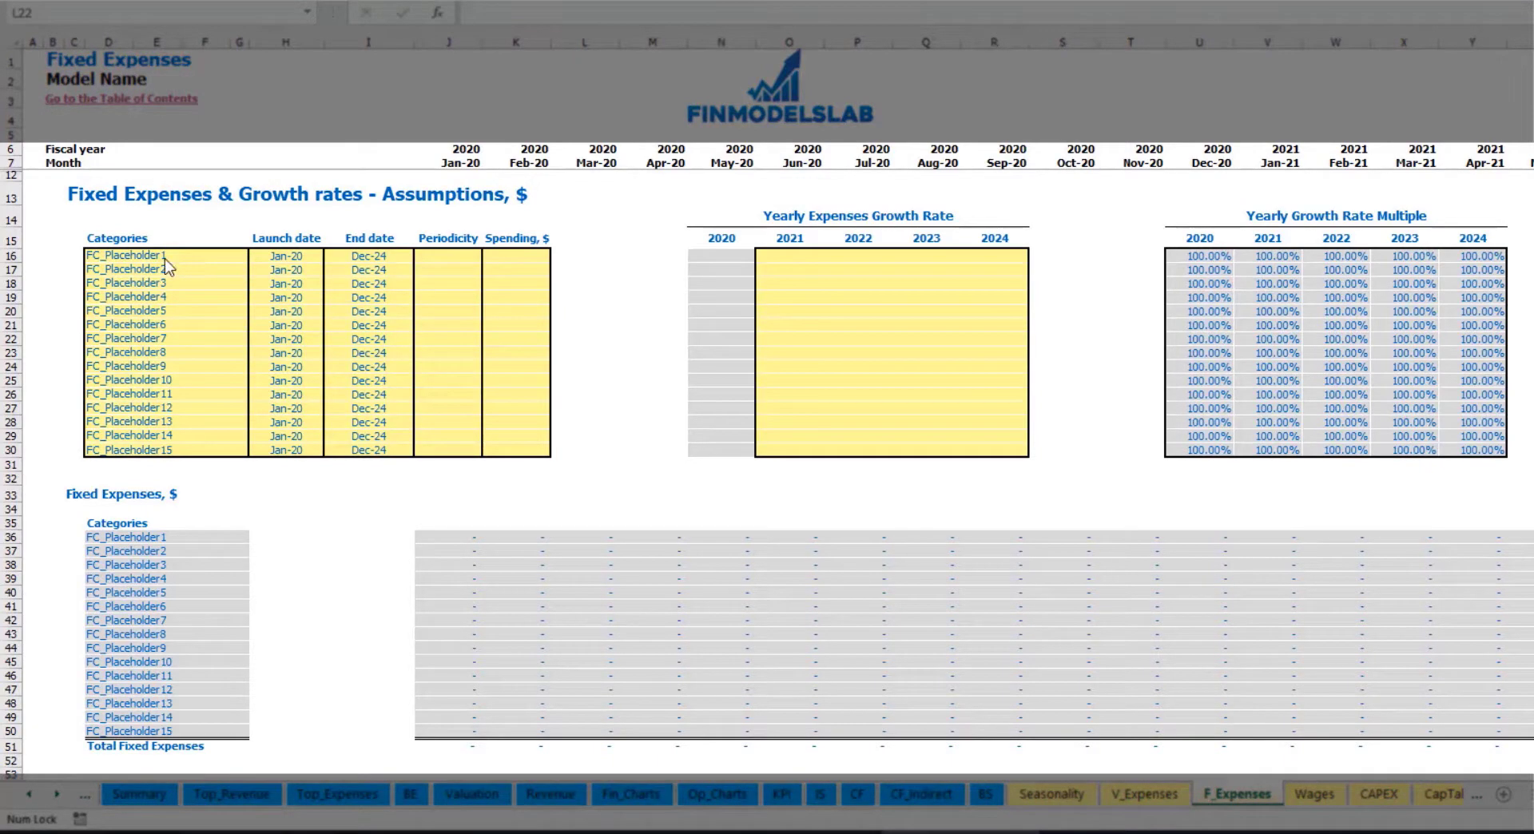
Step: Rename the first fixed expense category in F_Expenses as Utilities and set its launch date to Mar-20
{"action": "left_click", "coordinate": [169, 255]}
{"action": "type", "text": "Ut"}
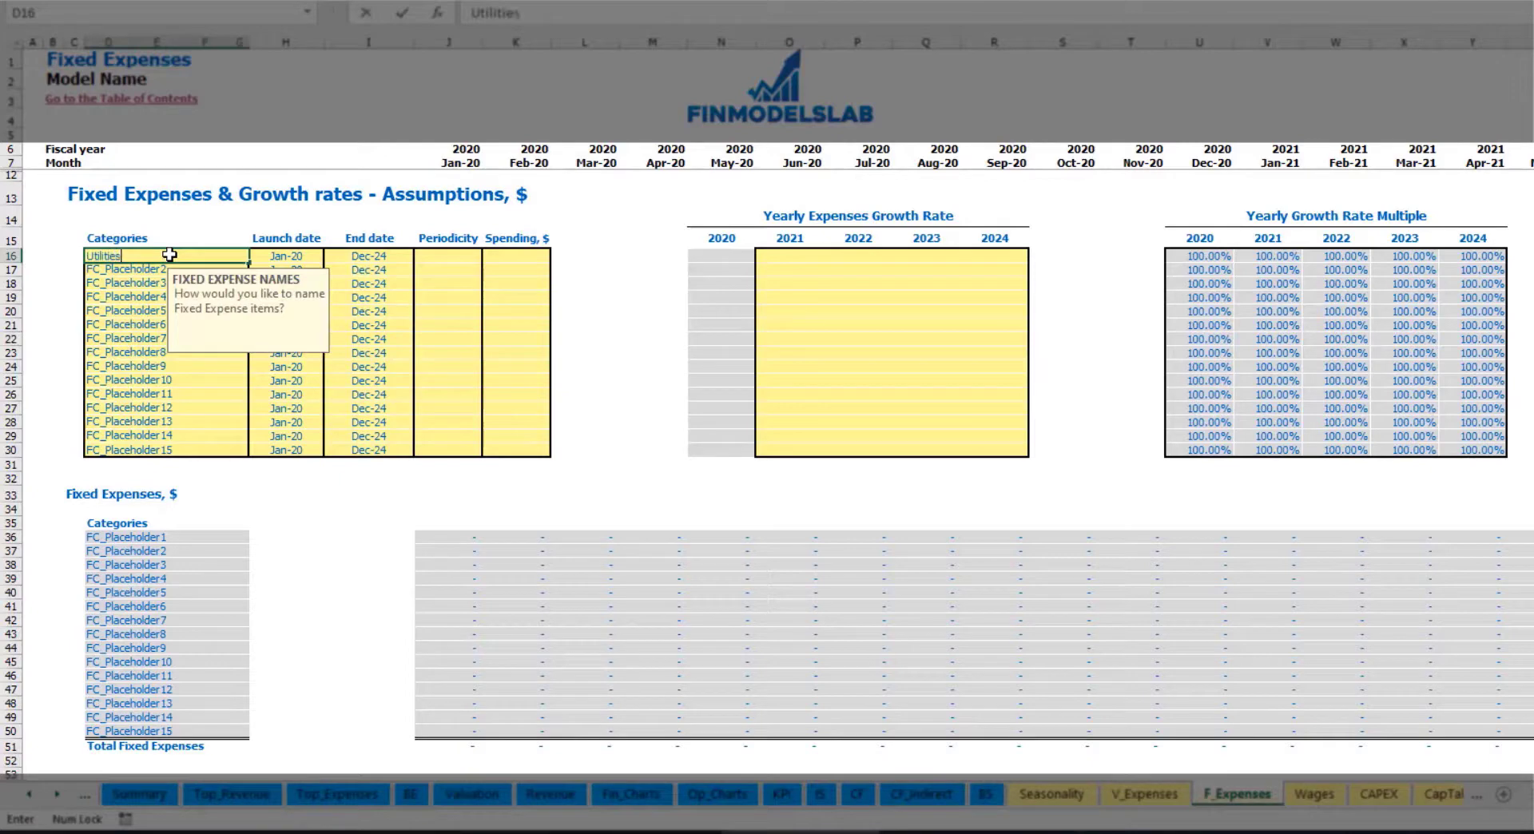
{"action": "type", "text": "ilities"}
{"action": "key", "text": "Return"}
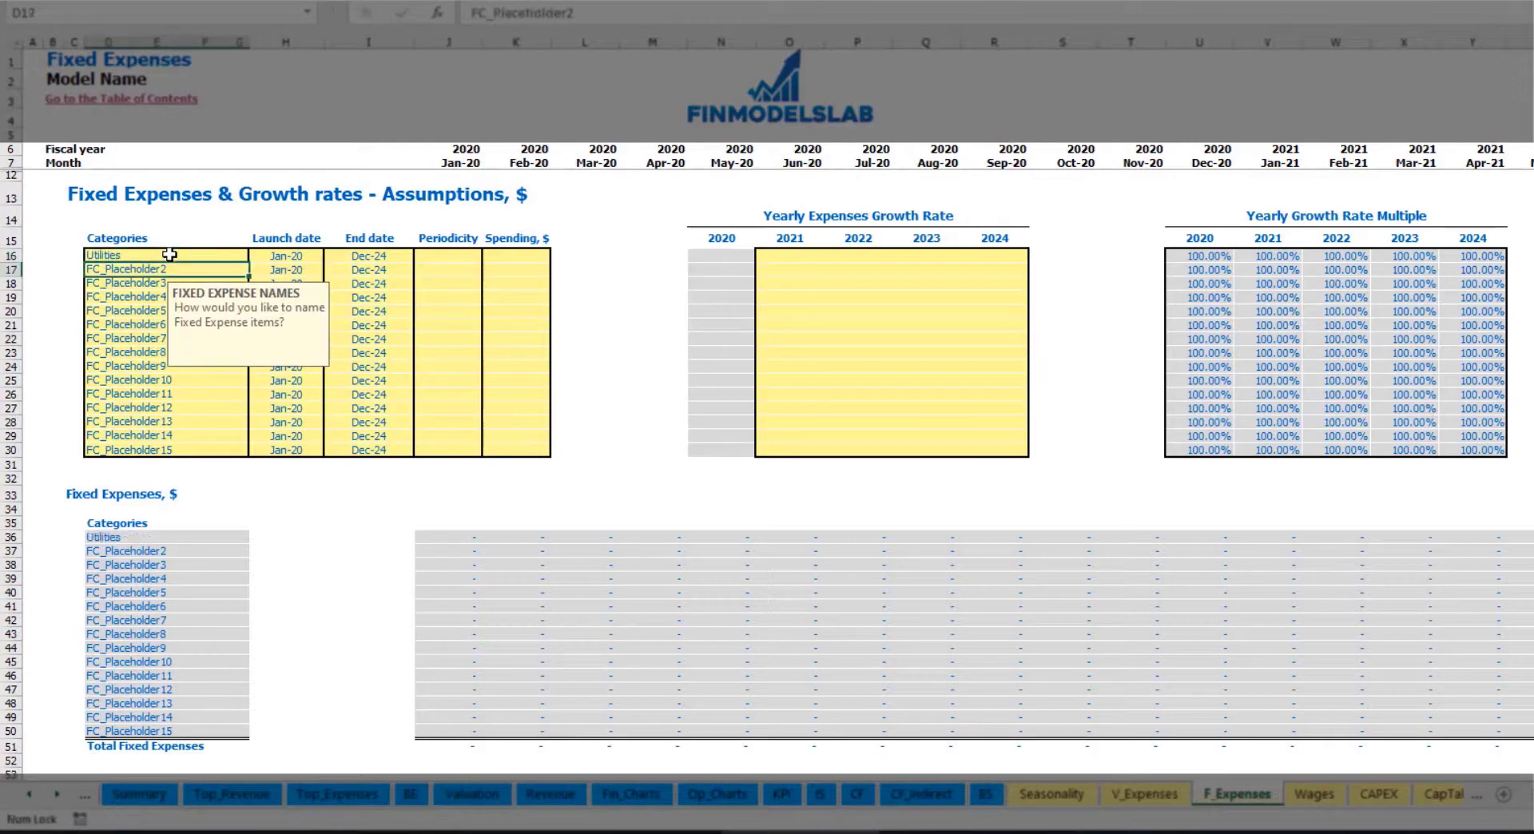
{"action": "left_click", "coordinate": [296, 256]}
{"action": "left_click", "coordinate": [330, 255]}
{"action": "left_click", "coordinate": [281, 294]}
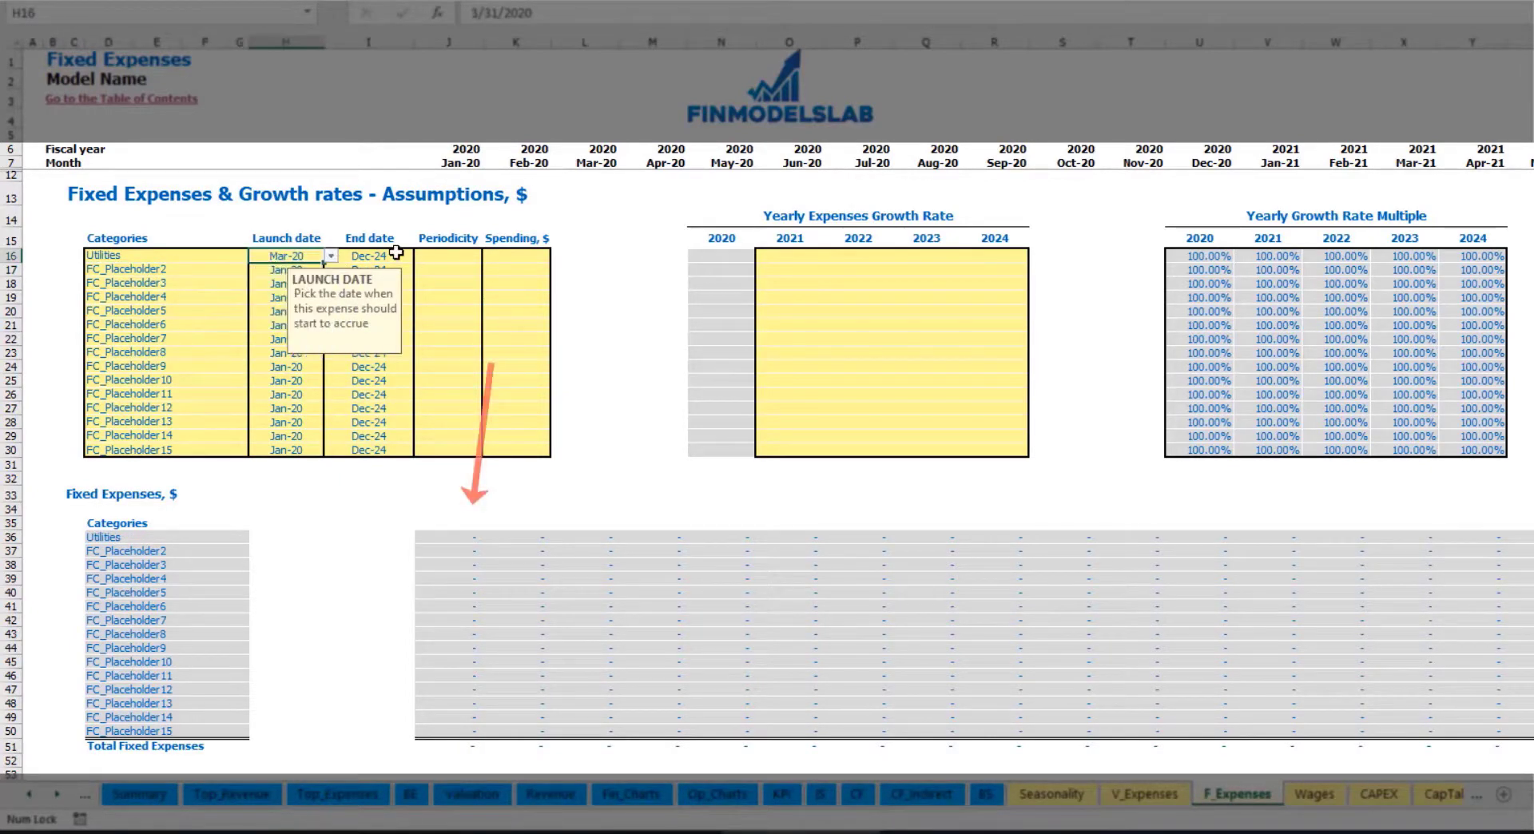
Step: Check the Utilities end date against the monthly timeline, viewing its last months and returning to the assumptions table
{"action": "left_click", "coordinate": [396, 256]}
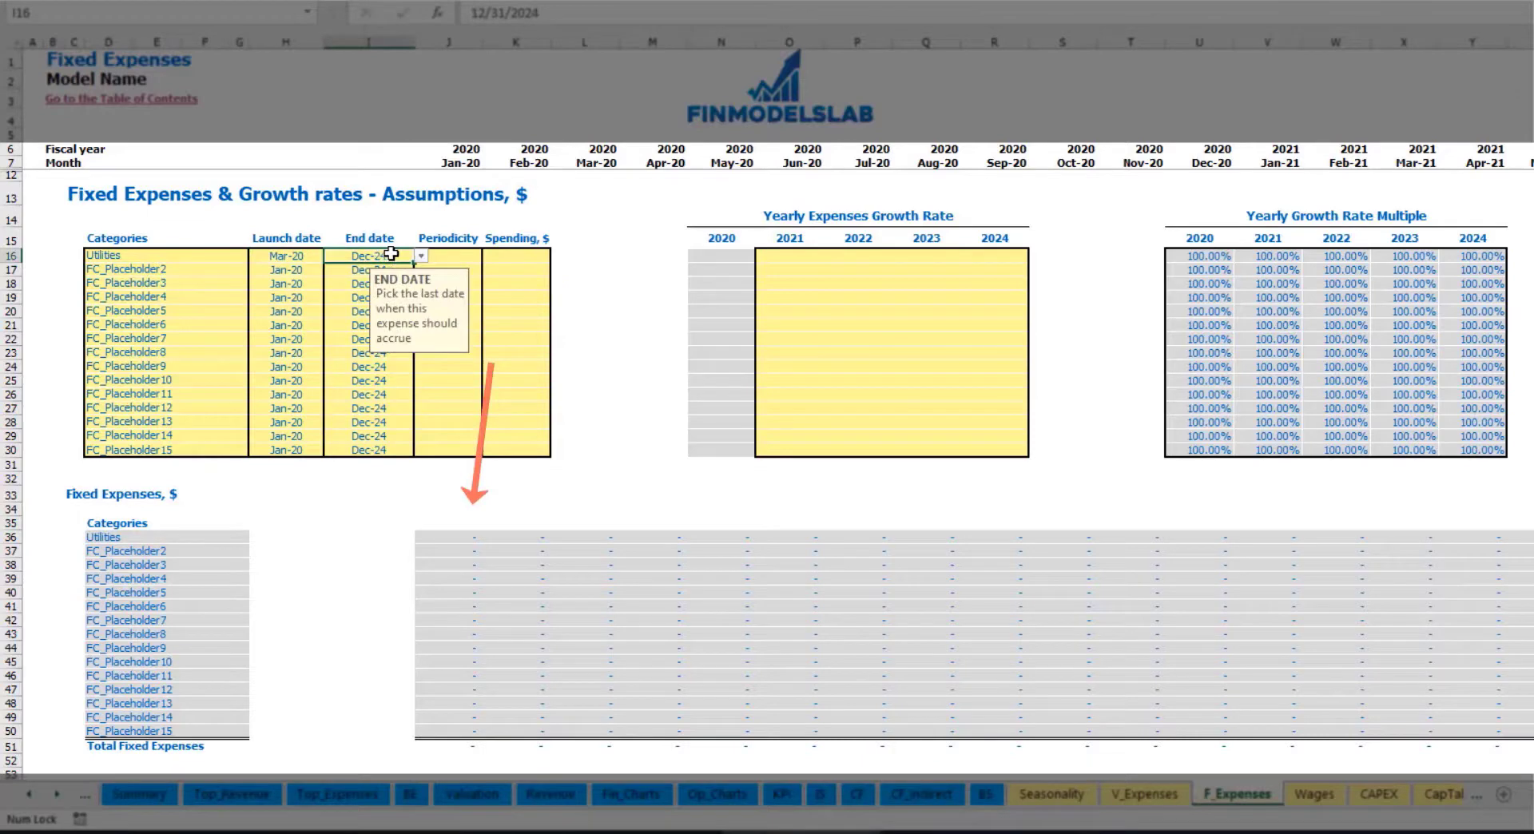
{"action": "left_click", "coordinate": [459, 164]}
{"action": "key", "text": "ctrl+Right"}
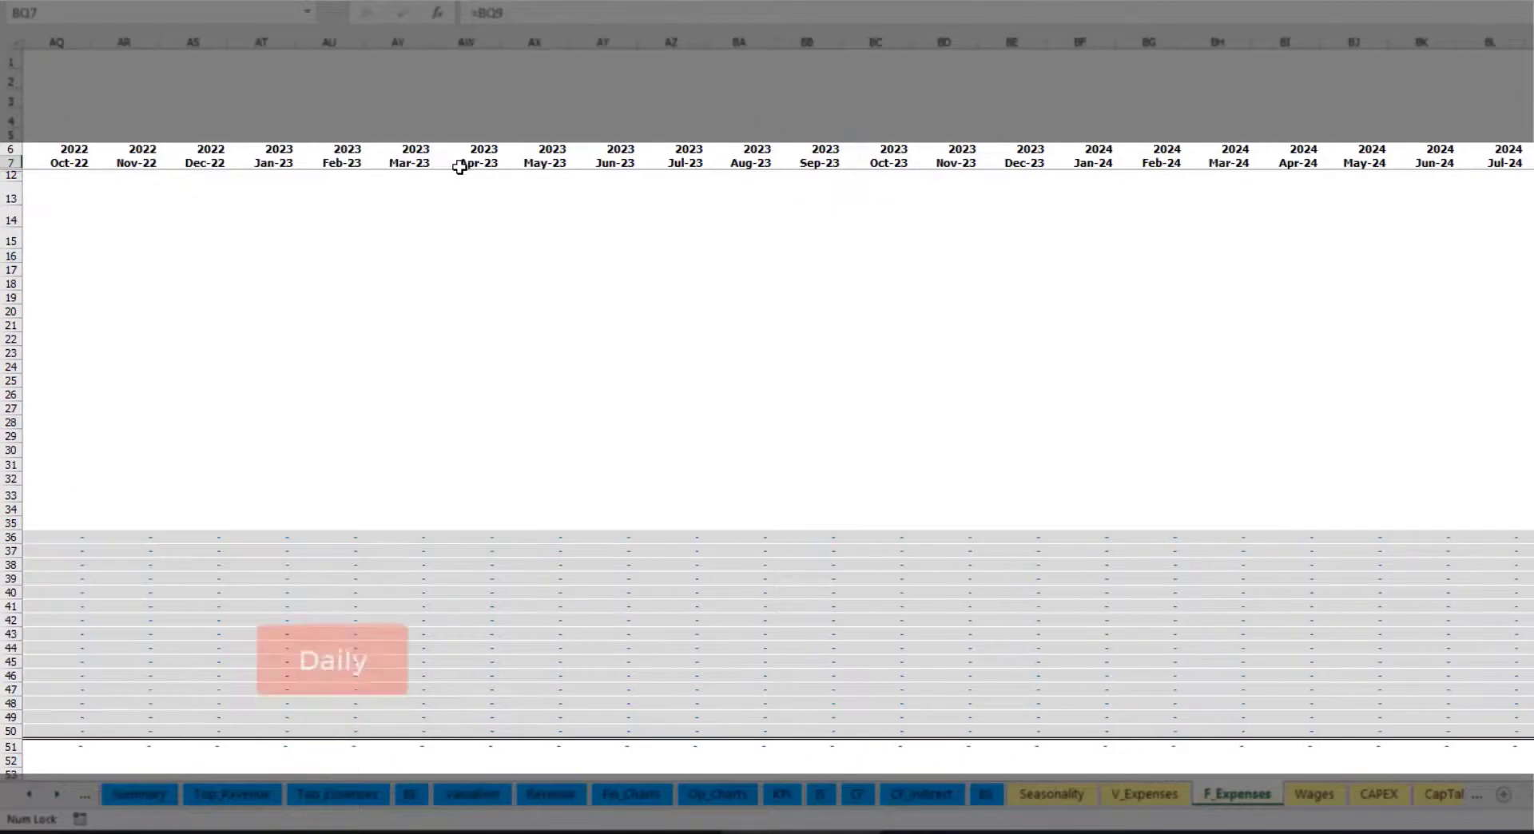
{"action": "key", "text": "ctrl+Left"}
{"action": "key", "text": "Left"}
{"action": "key", "text": "Left"}
{"action": "key", "text": "Left"}
{"action": "key", "text": "Left"}
{"action": "key", "text": "Left"}
{"action": "key", "text": "Left"}
{"action": "key", "text": "Left"}
{"action": "key", "text": "Left"}
{"action": "key", "text": "Left"}
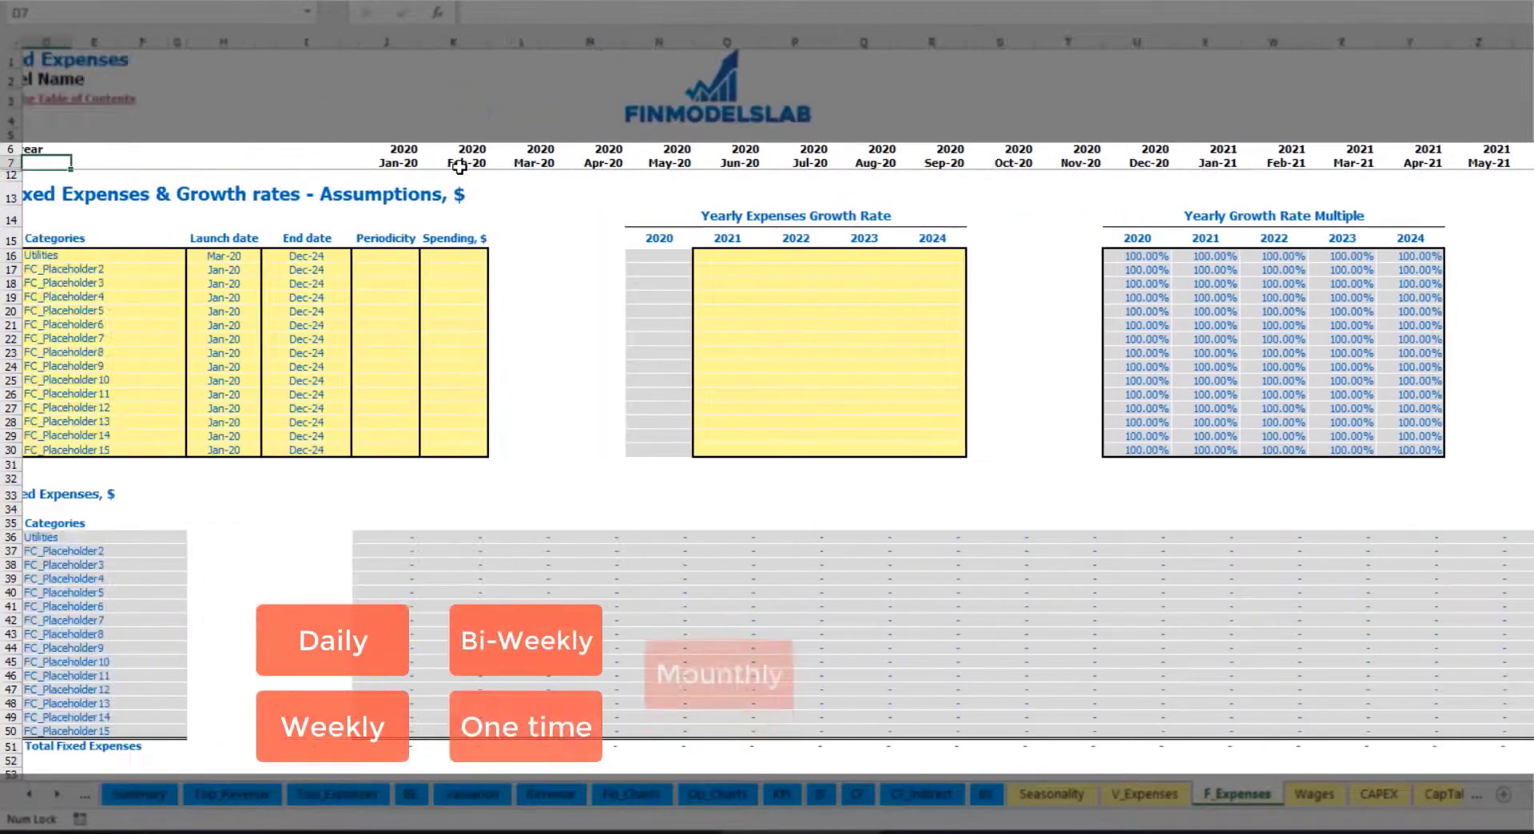
Step: Set the Utilities periodicity to Daily and its spending to $50
{"action": "left_click", "coordinate": [445, 258]}
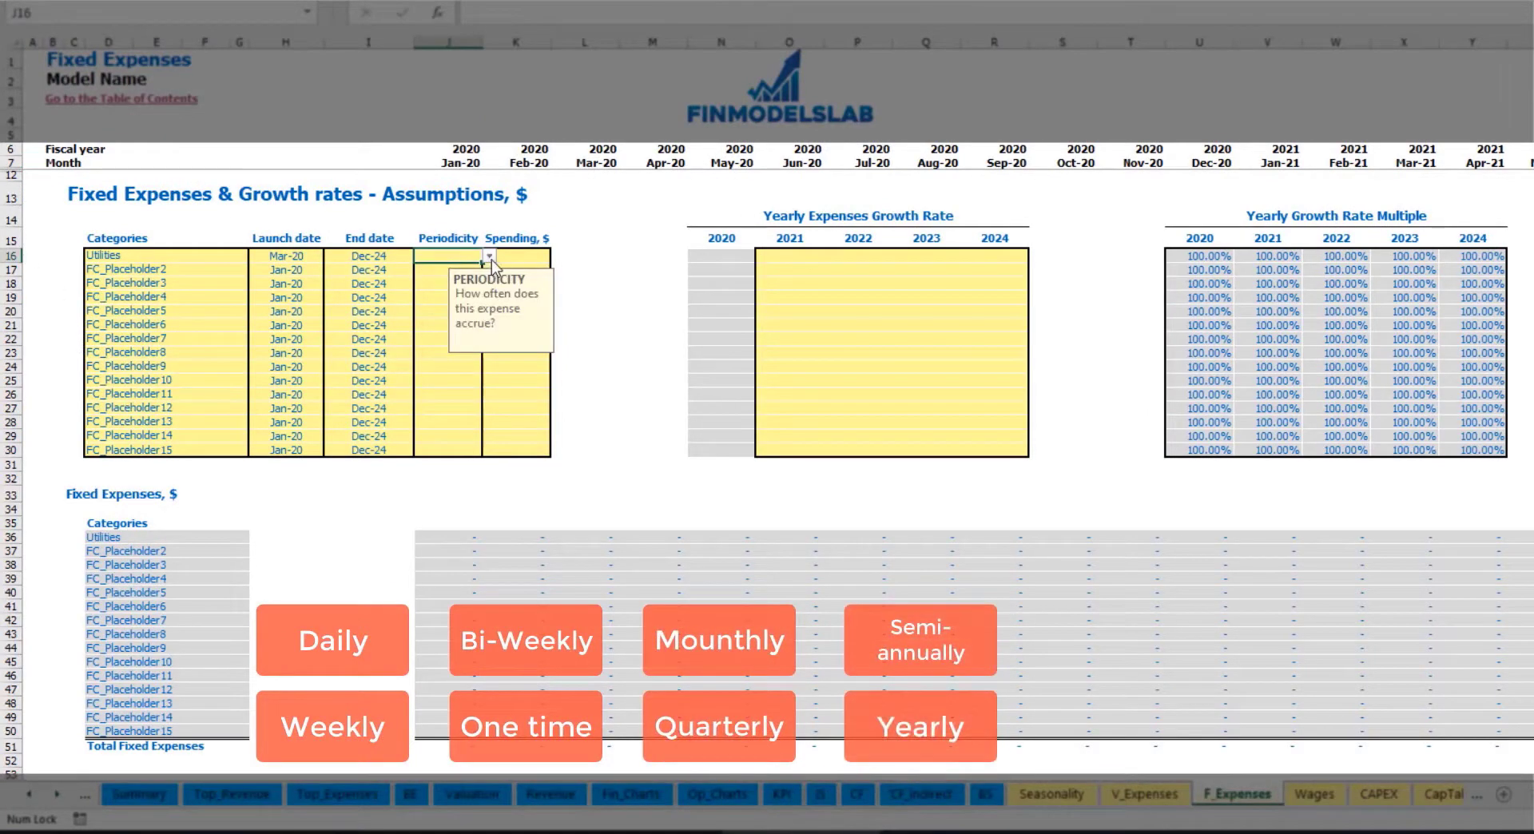
{"action": "left_click", "coordinate": [489, 256]}
{"action": "left_click", "coordinate": [466, 283]}
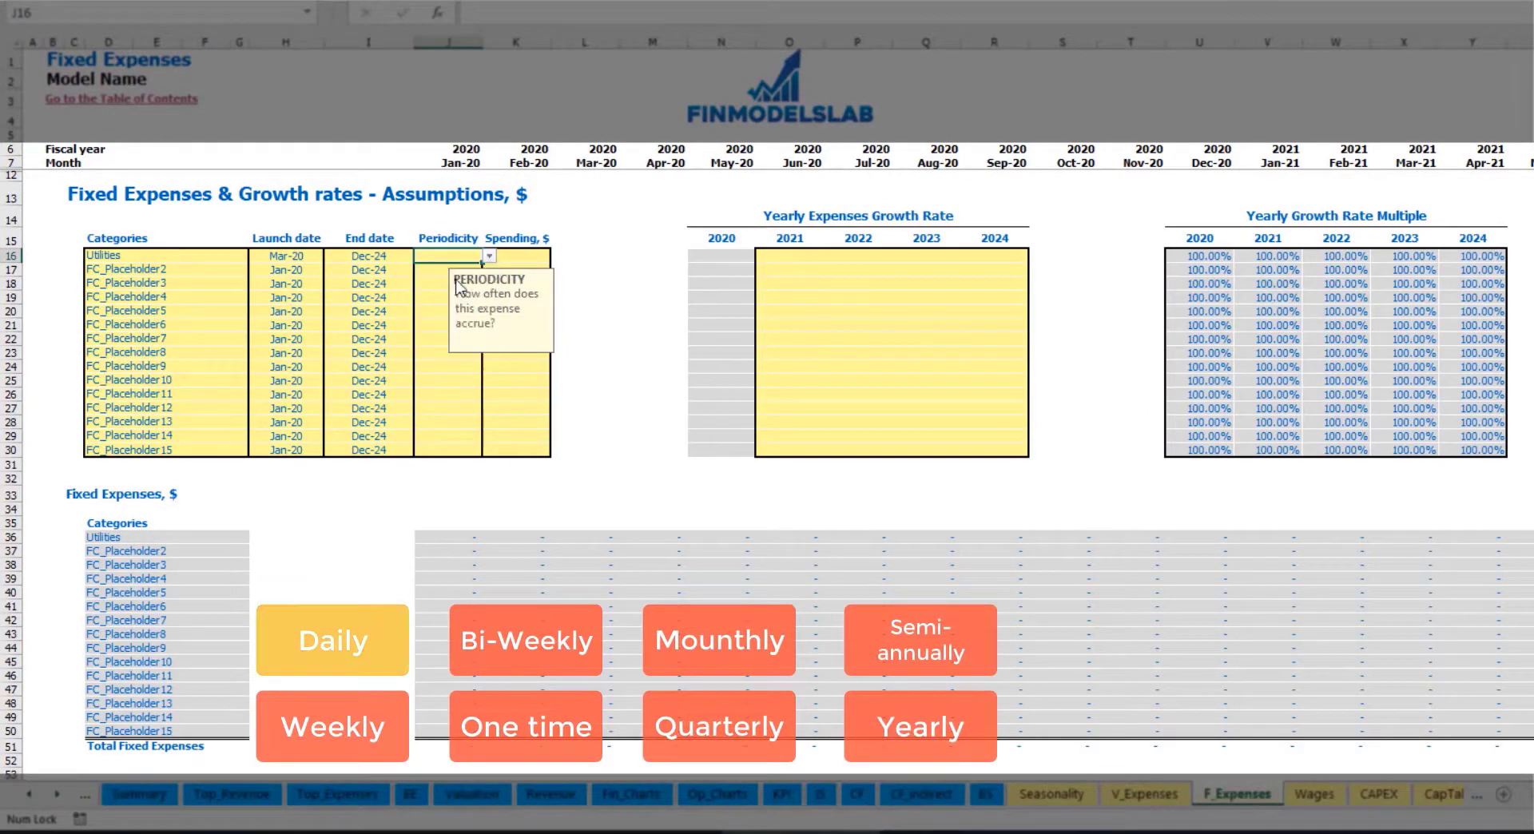
{"action": "key", "text": "Right"}
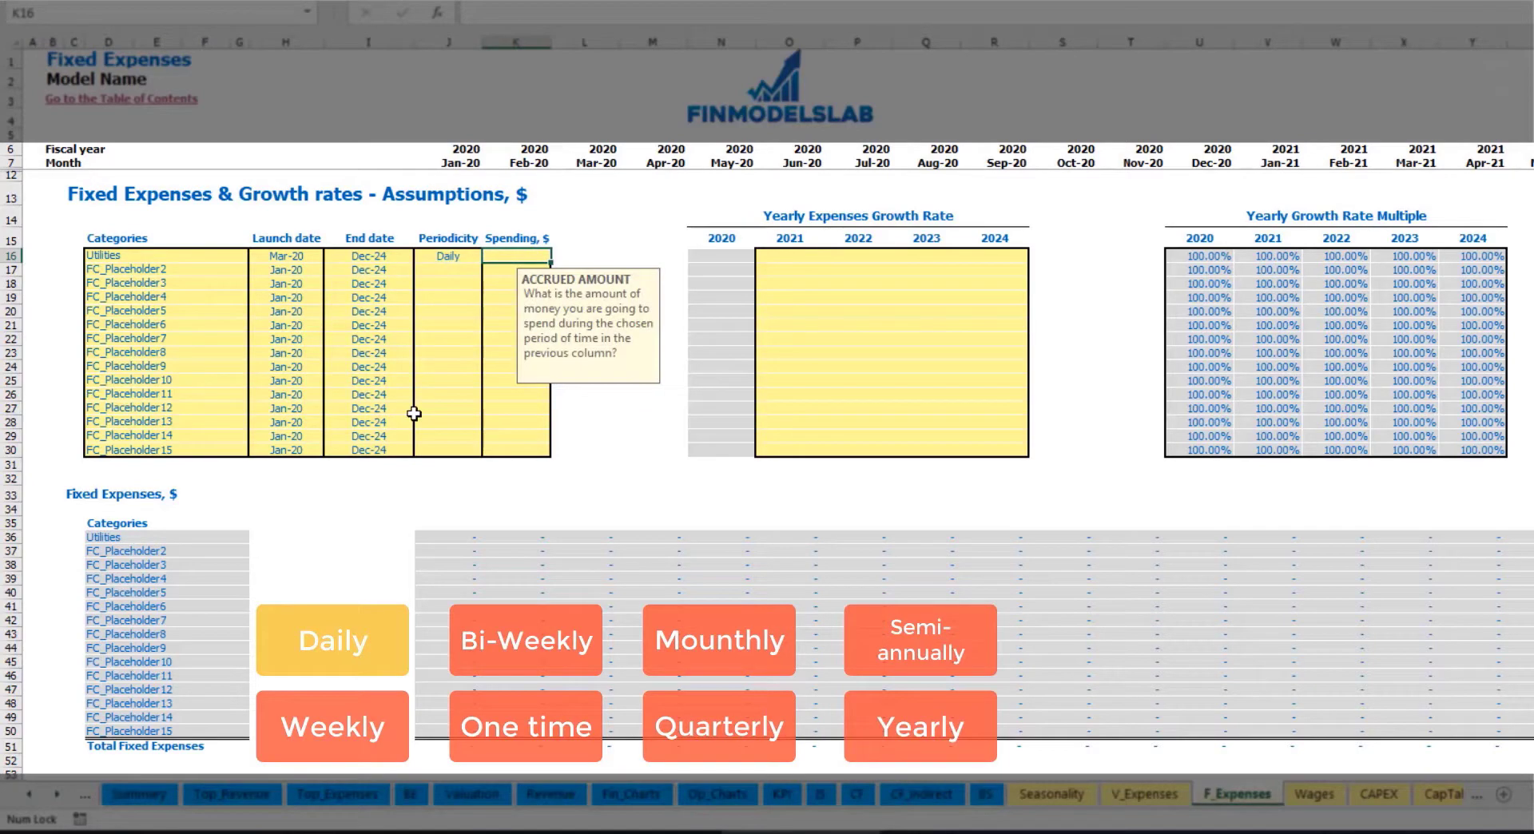
{"action": "type", "text": "50"}
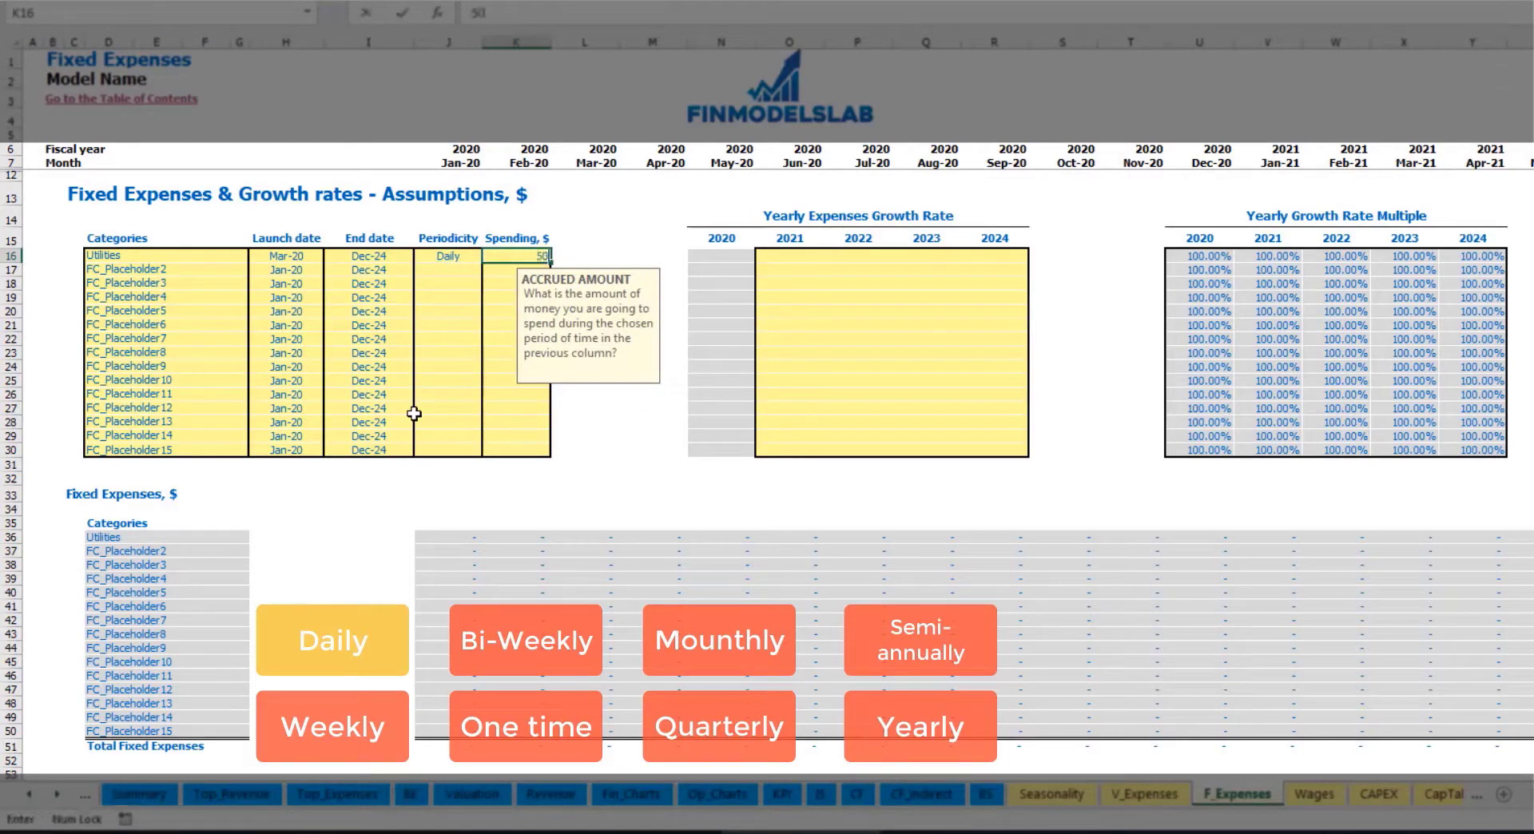
{"action": "key", "text": "Return"}
Step: Examine the calculated monthly Utilities expenses from Mar-20 to May-20, comparing them with the months in the timeline header
{"action": "left_click", "coordinate": [596, 541]}
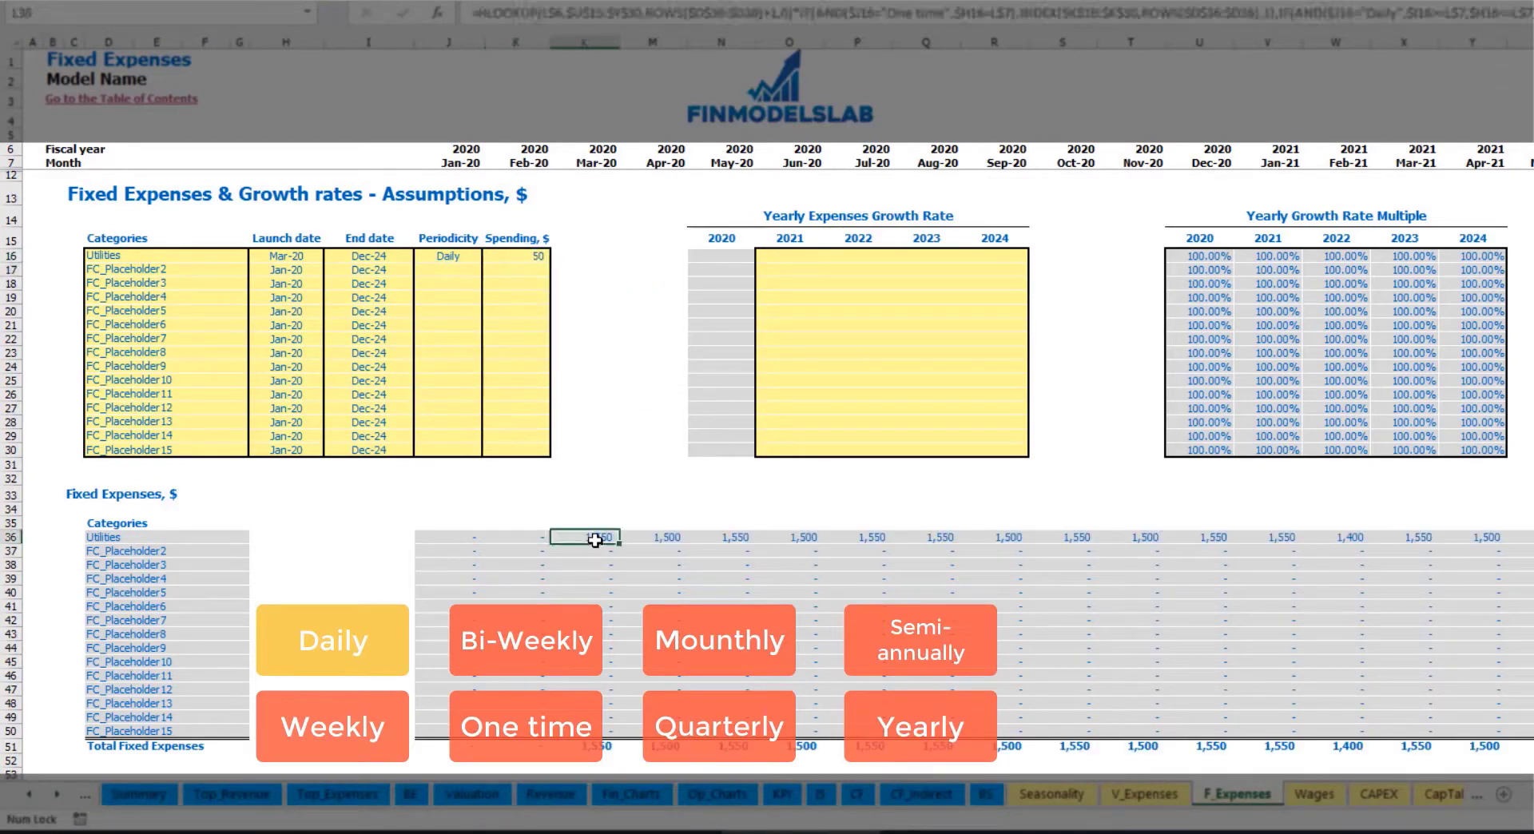
{"action": "left_click", "coordinate": [657, 537]}
{"action": "left_click", "coordinate": [745, 538]}
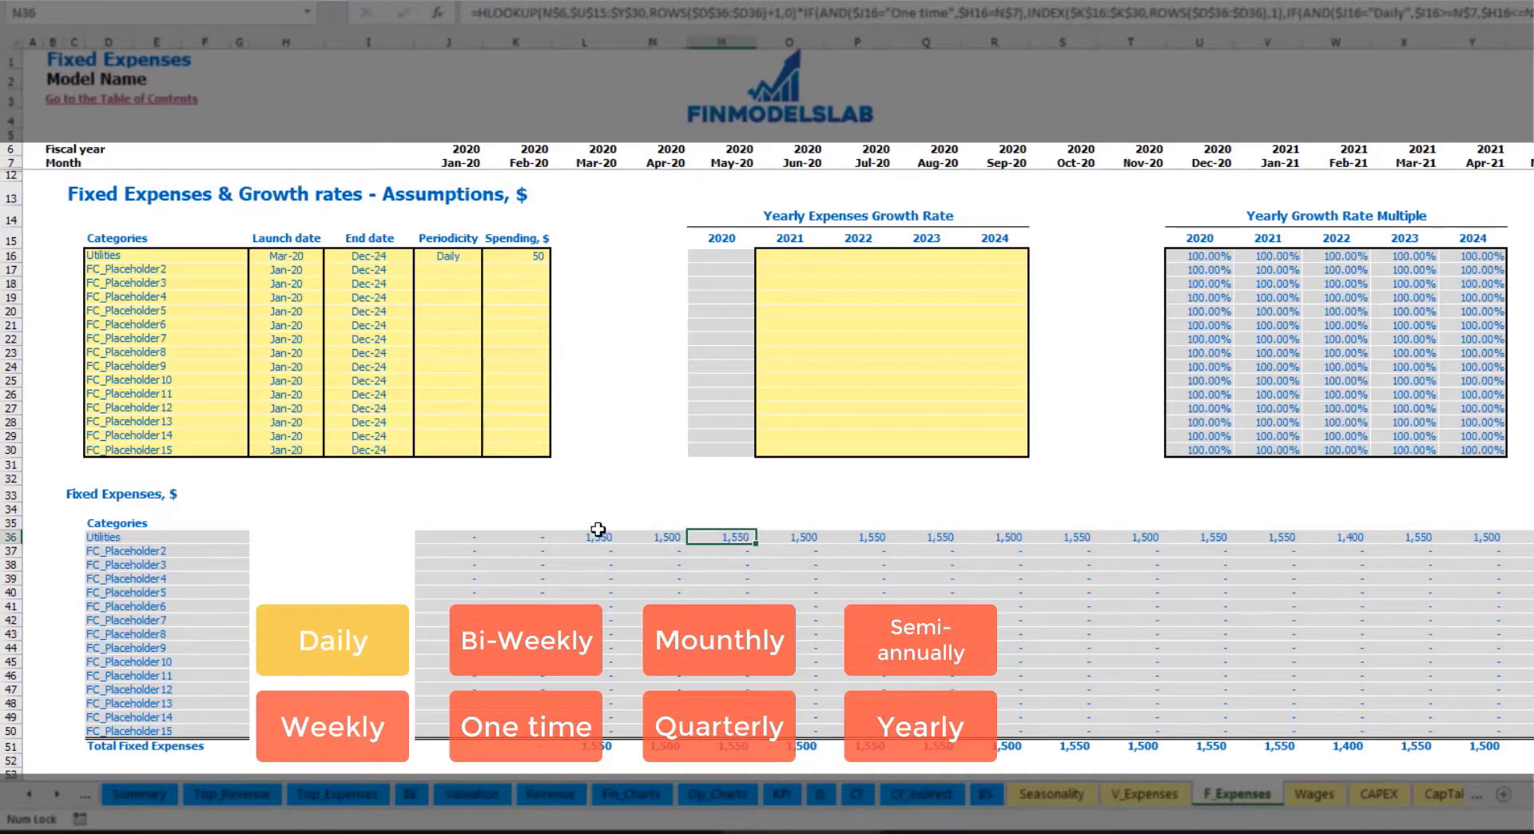
{"action": "left_click", "coordinate": [598, 536]}
{"action": "left_click", "coordinate": [641, 541]}
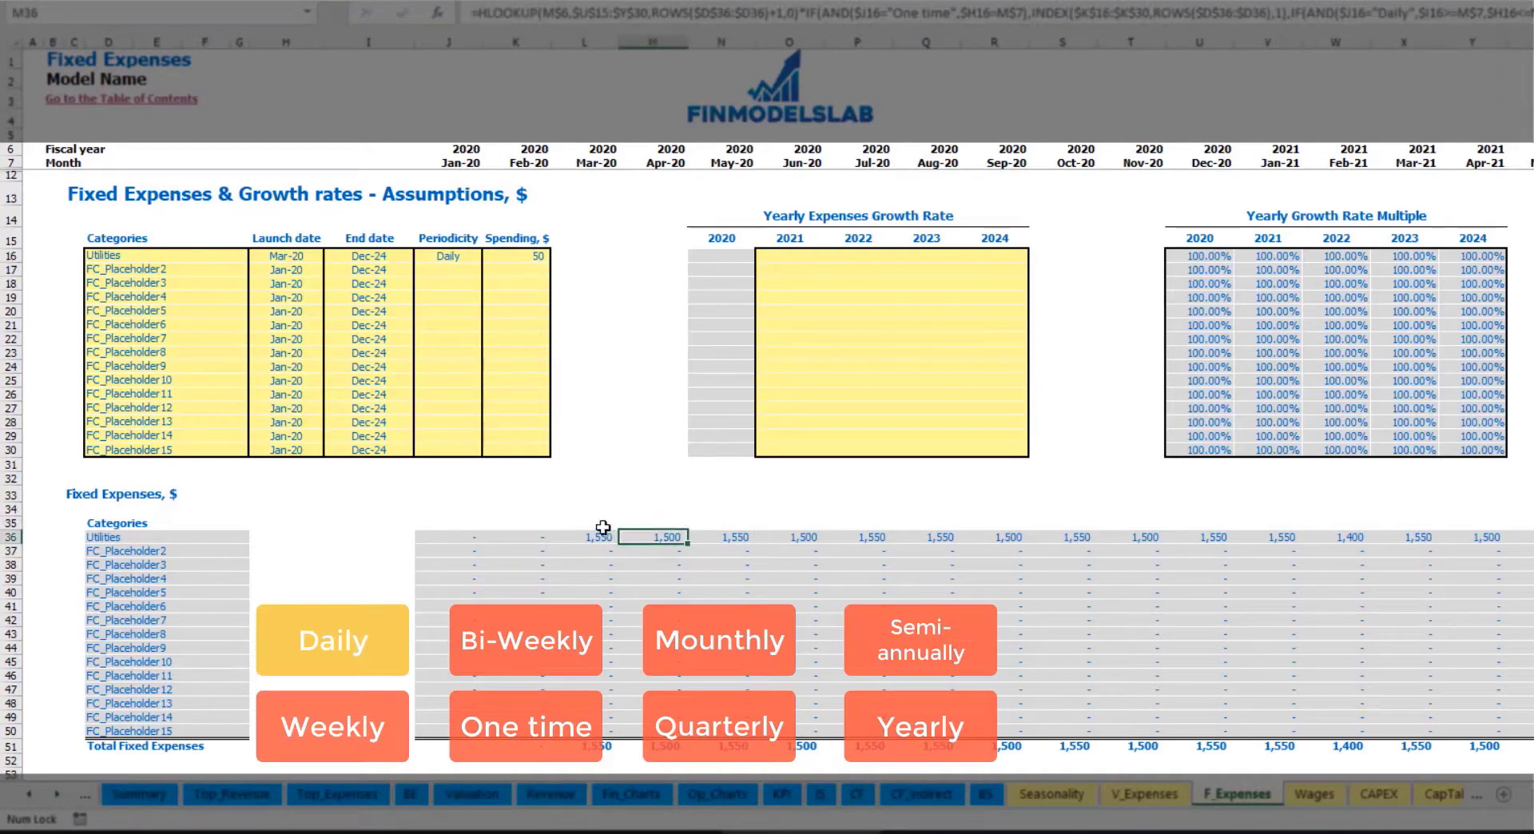
{"action": "left_click", "coordinate": [590, 159]}
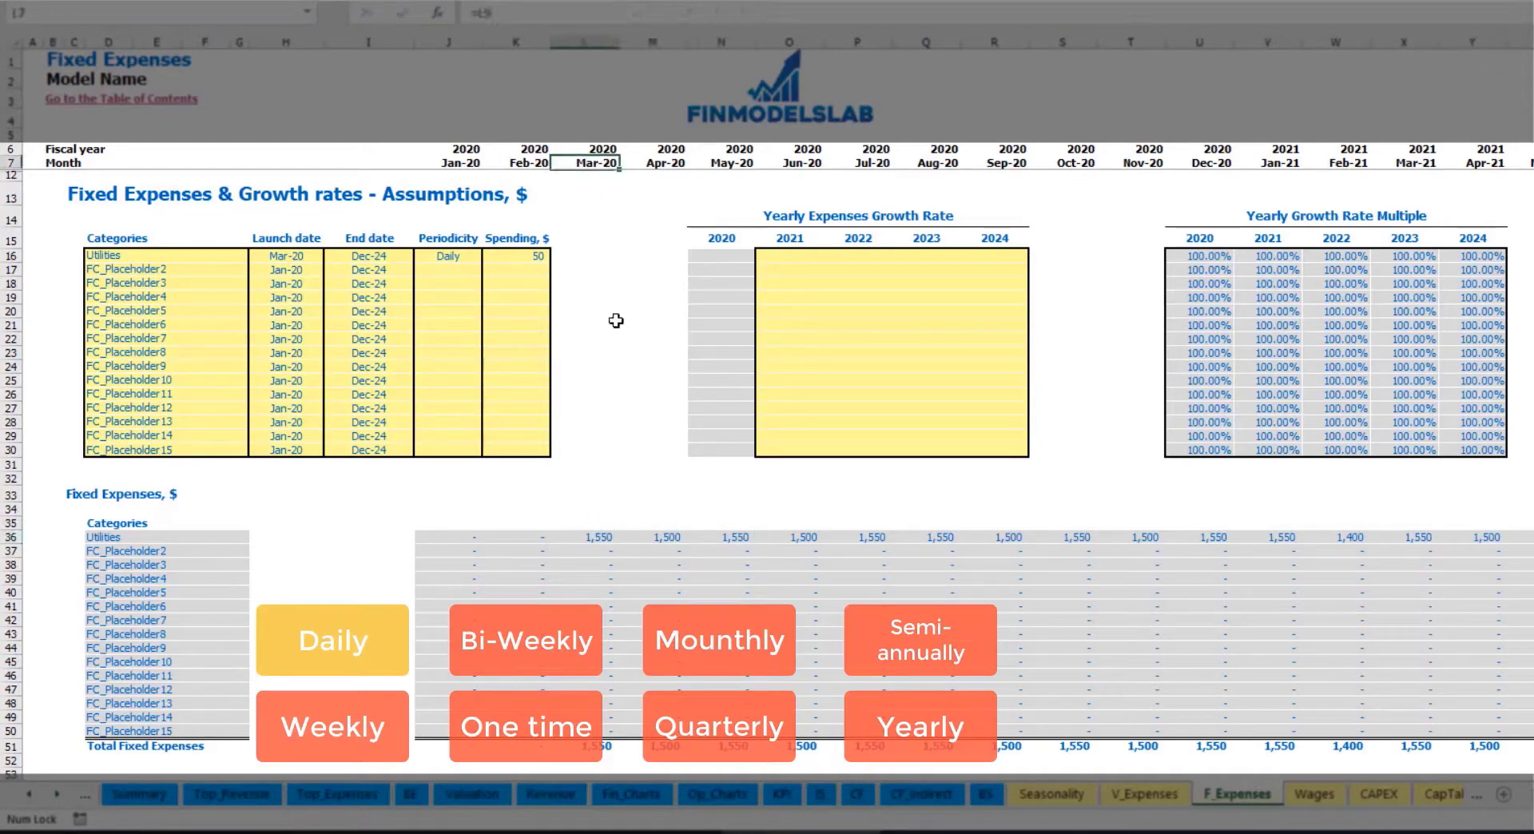
{"action": "left_click", "coordinate": [603, 538]}
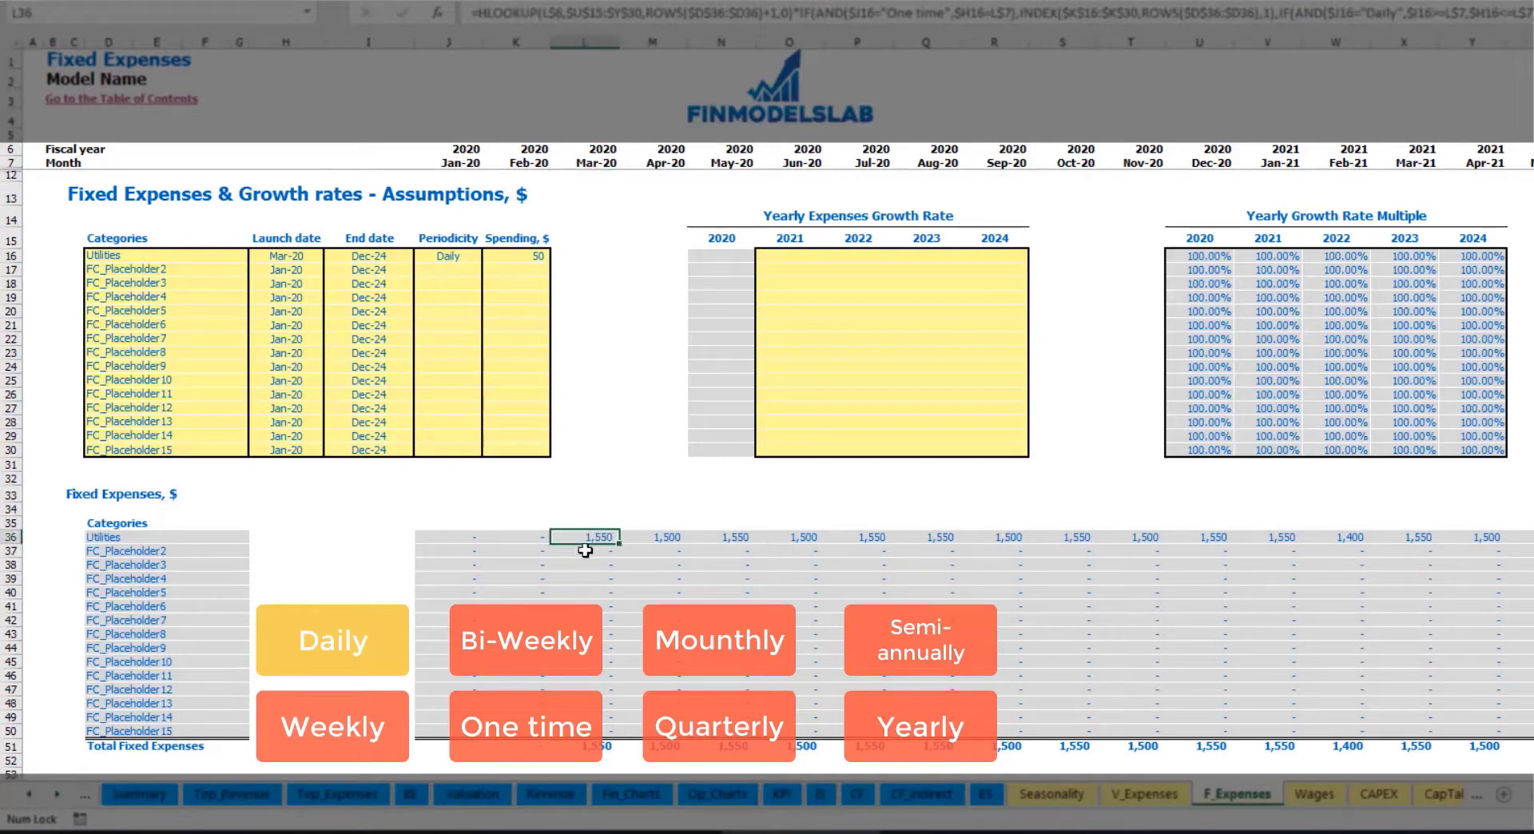
{"action": "left_click", "coordinate": [670, 535]}
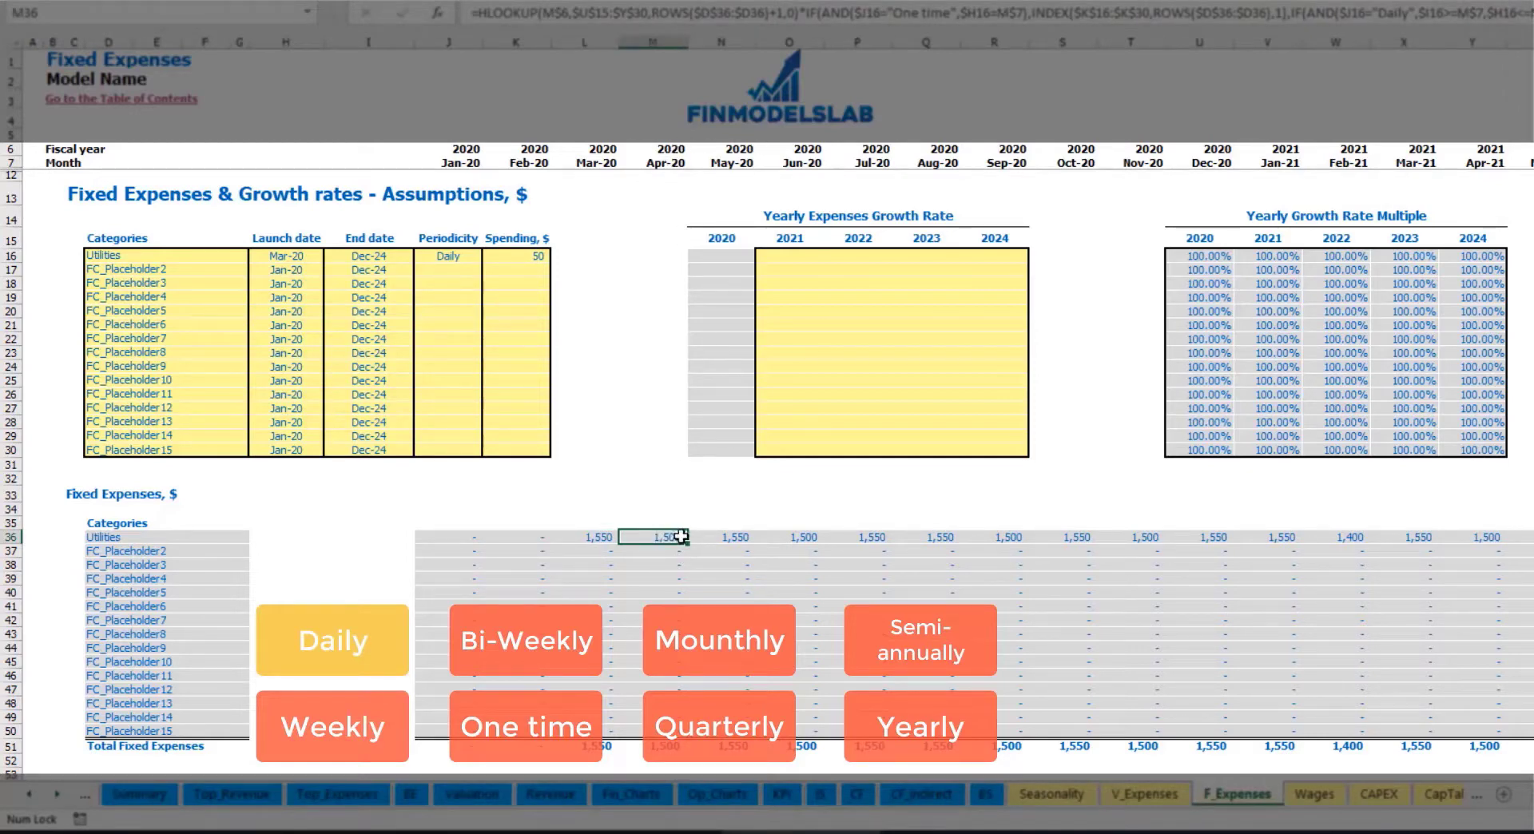
Step: Enter a 5% yearly expenses growth rate for Utilities in 2021 and copy it across 2022 to 2024
{"action": "left_click", "coordinate": [799, 259]}
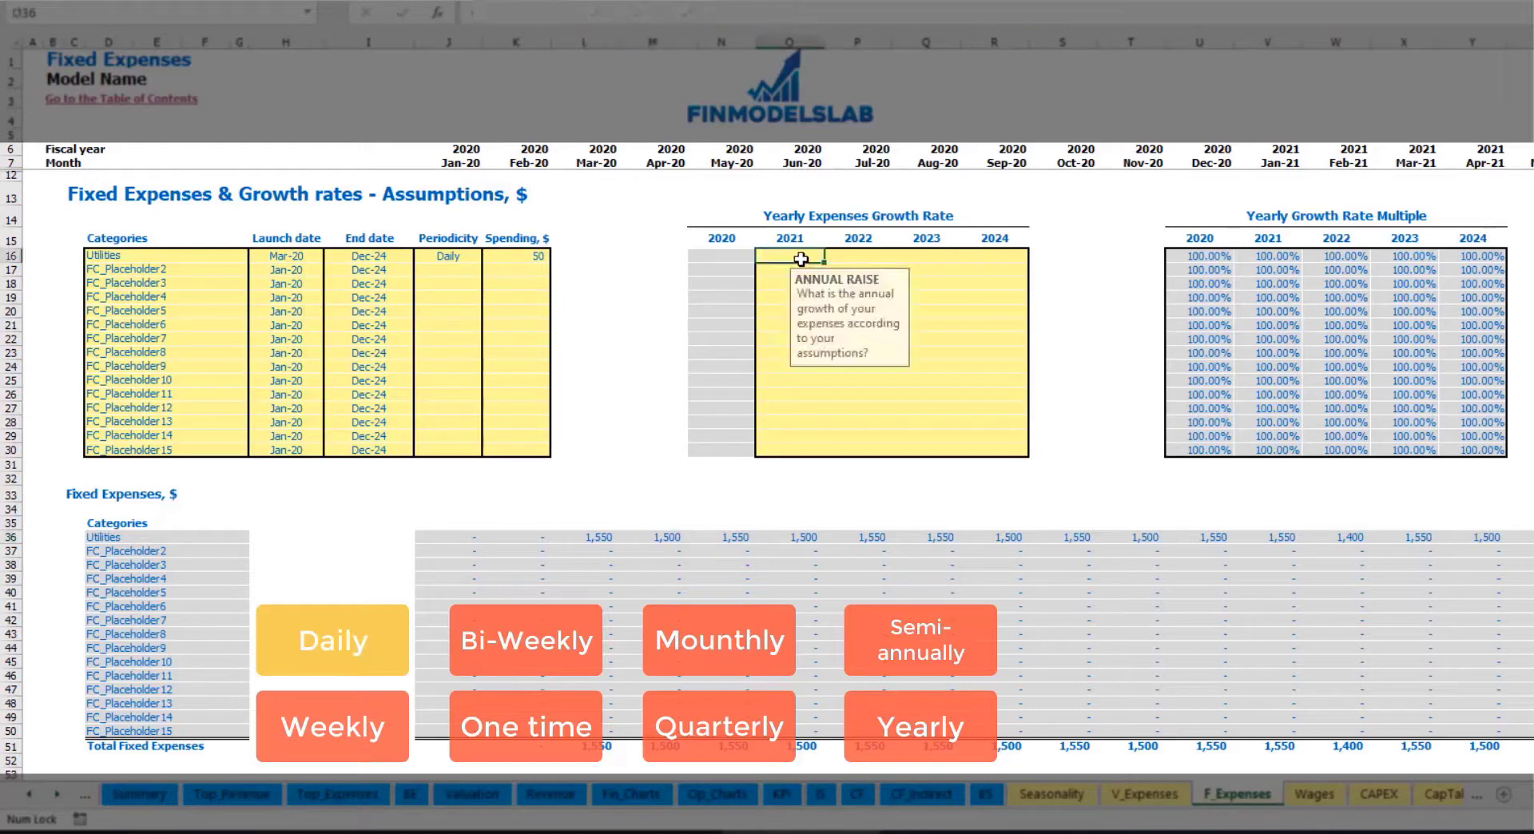
{"action": "type", "text": "5"}
{"action": "key", "text": "Return"}
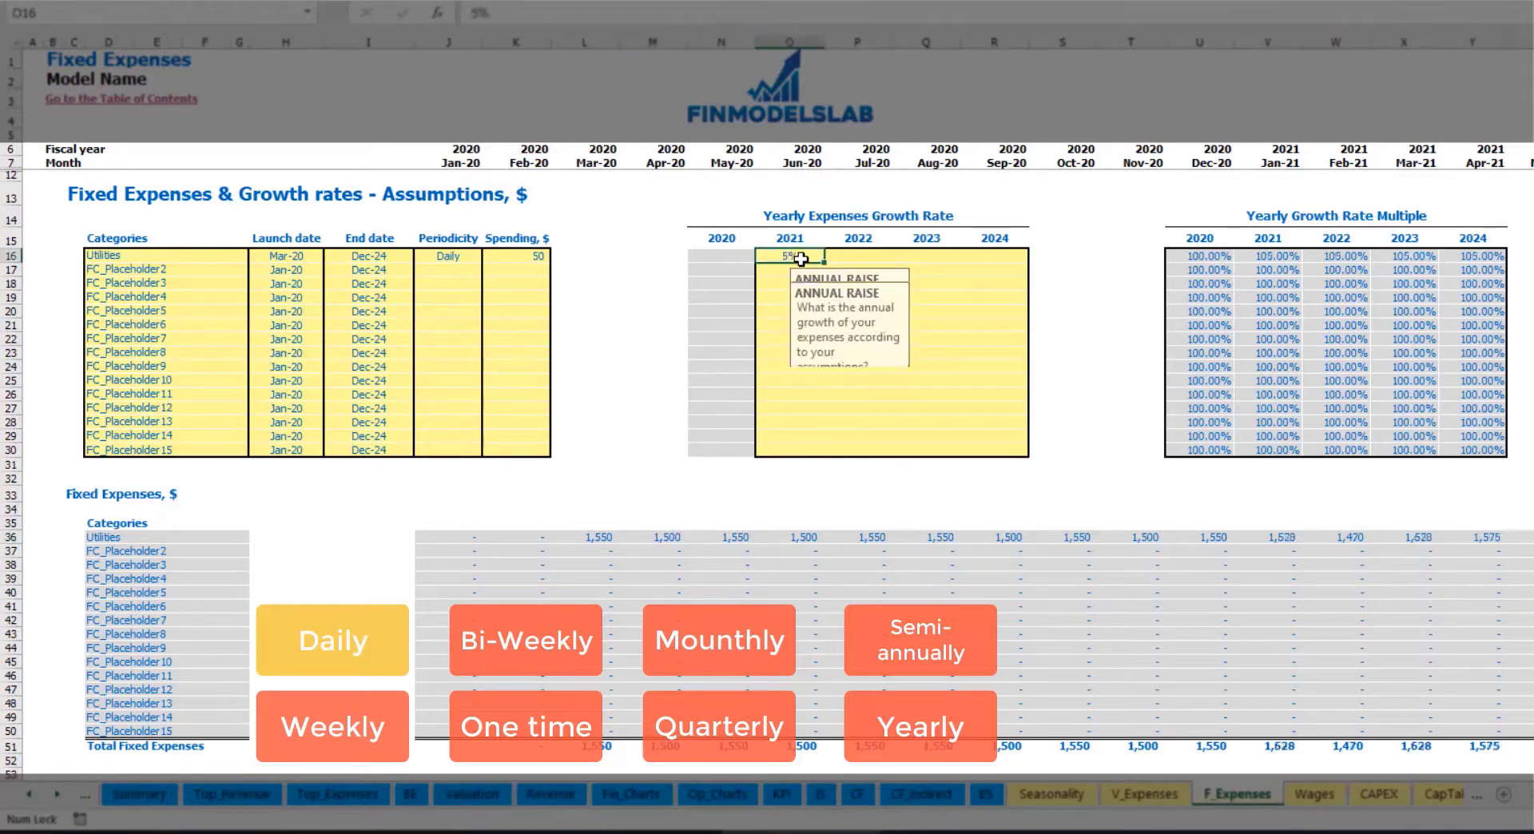
{"action": "key", "text": "Up"}
{"action": "key", "text": "ctrl+c"}
{"action": "key", "text": "Right"}
{"action": "key", "text": "shift+Right"}
{"action": "key", "text": "shift+Right"}
{"action": "key", "text": "ctrl+v"}
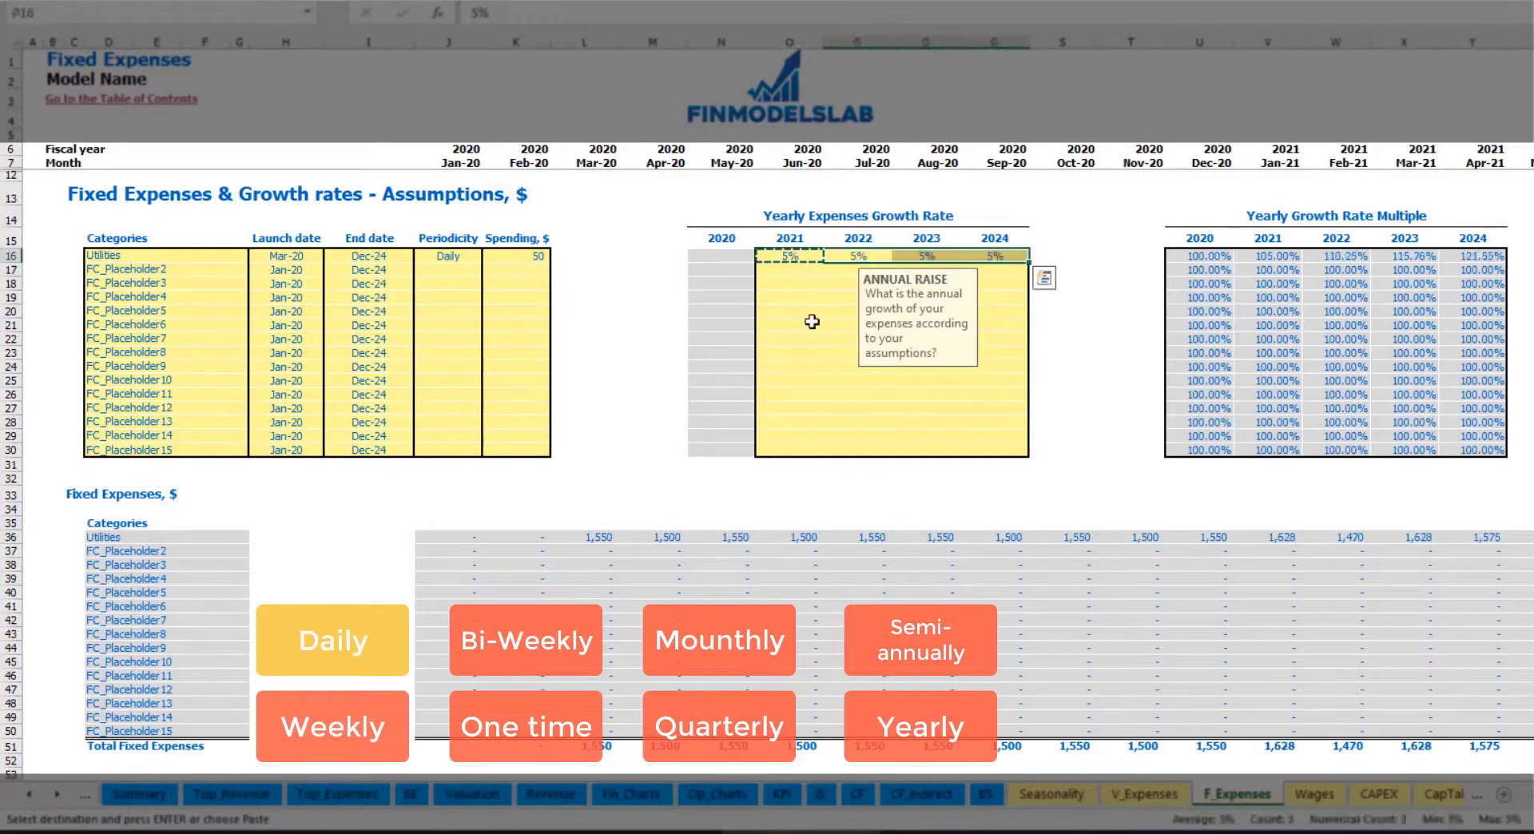
{"action": "left_click_drag", "start_coordinate": [799, 256], "coordinate": [987, 255]}
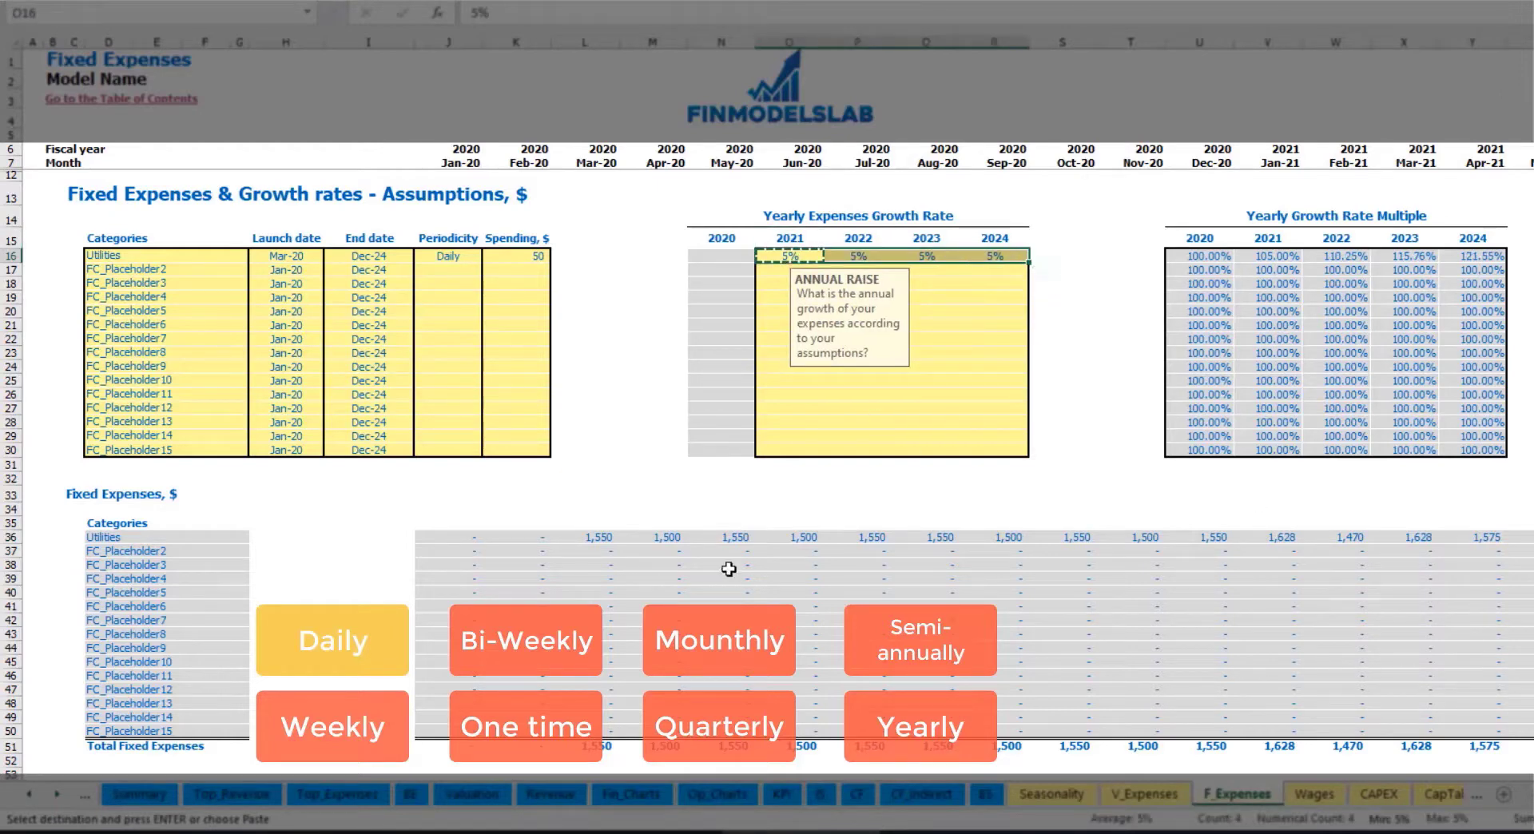
{"action": "left_click_drag", "start_coordinate": [1524, 794], "coordinate": [1422, 773]}
Step: Rename the second fixed expense category as Advertising
{"action": "left_click", "coordinate": [180, 267]}
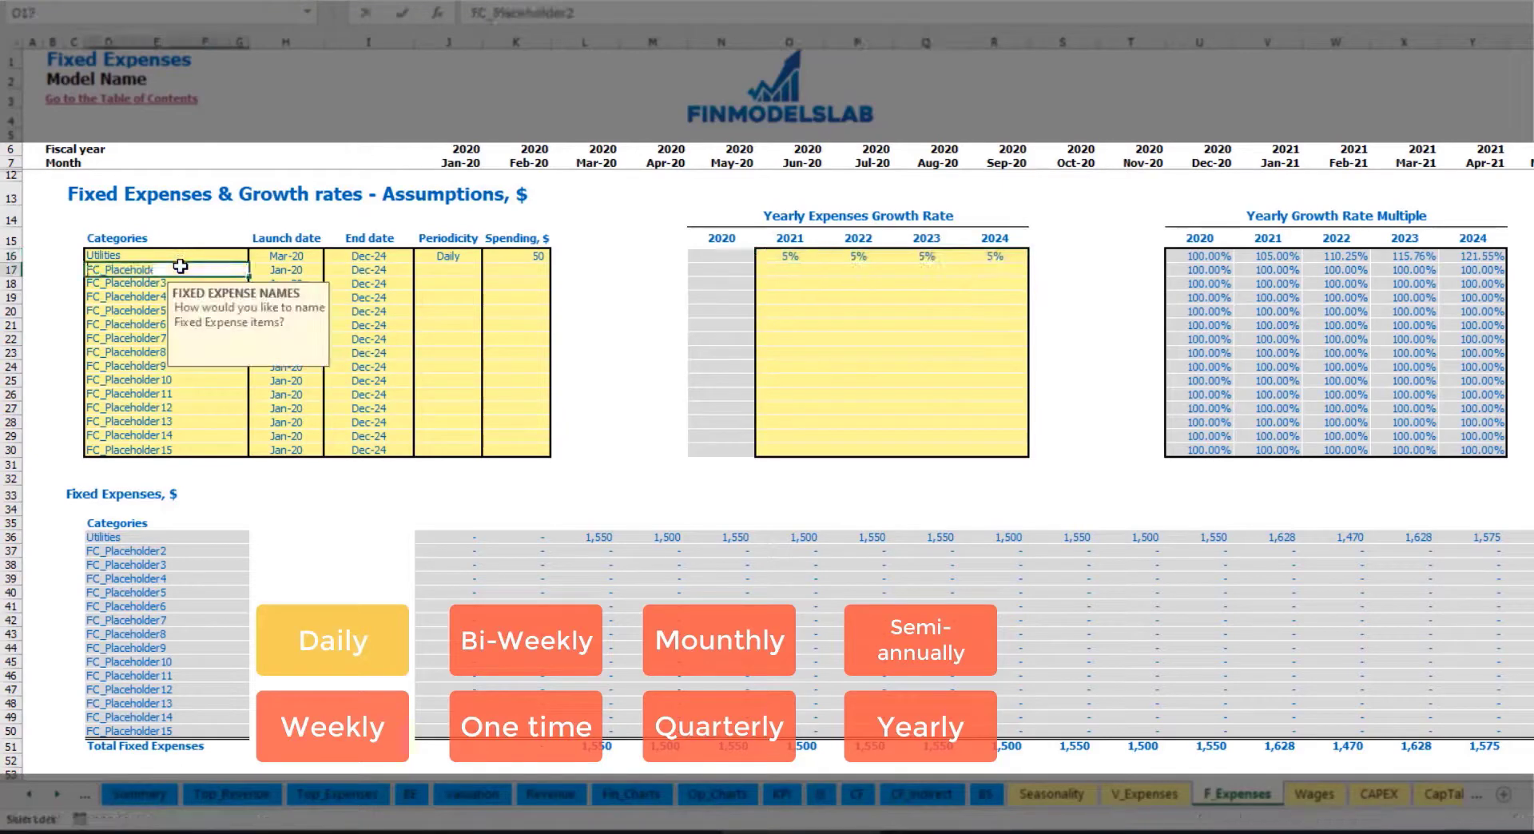
{"action": "type", "text": "Advertisin"}
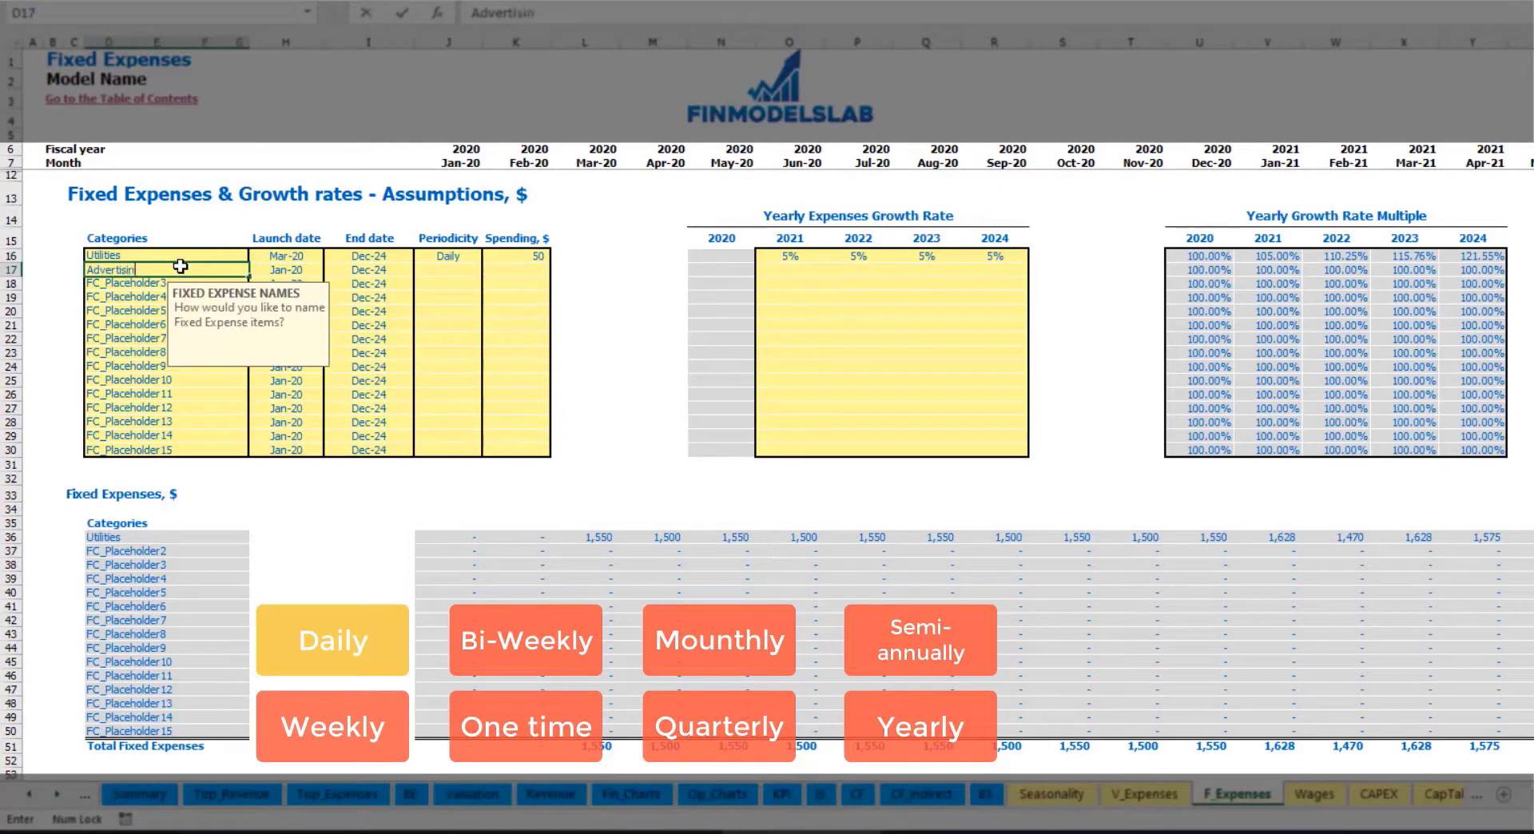
{"action": "type", "text": "g"}
Step: Set the Advertising launch date to Mar-20 and its end date to Aug-24
{"action": "left_click", "coordinate": [290, 272]}
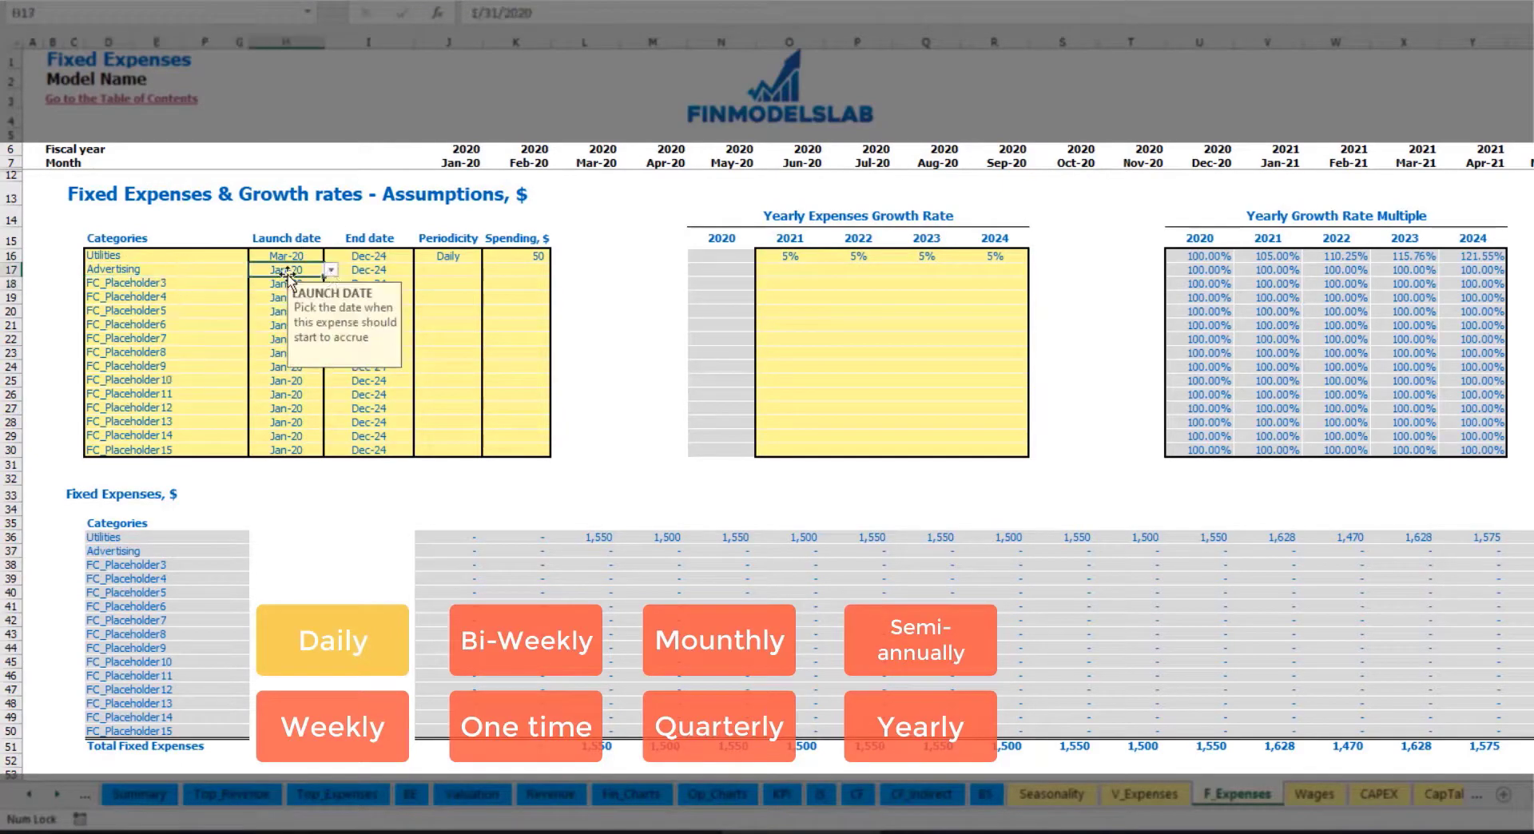
{"action": "left_click", "coordinate": [330, 271]}
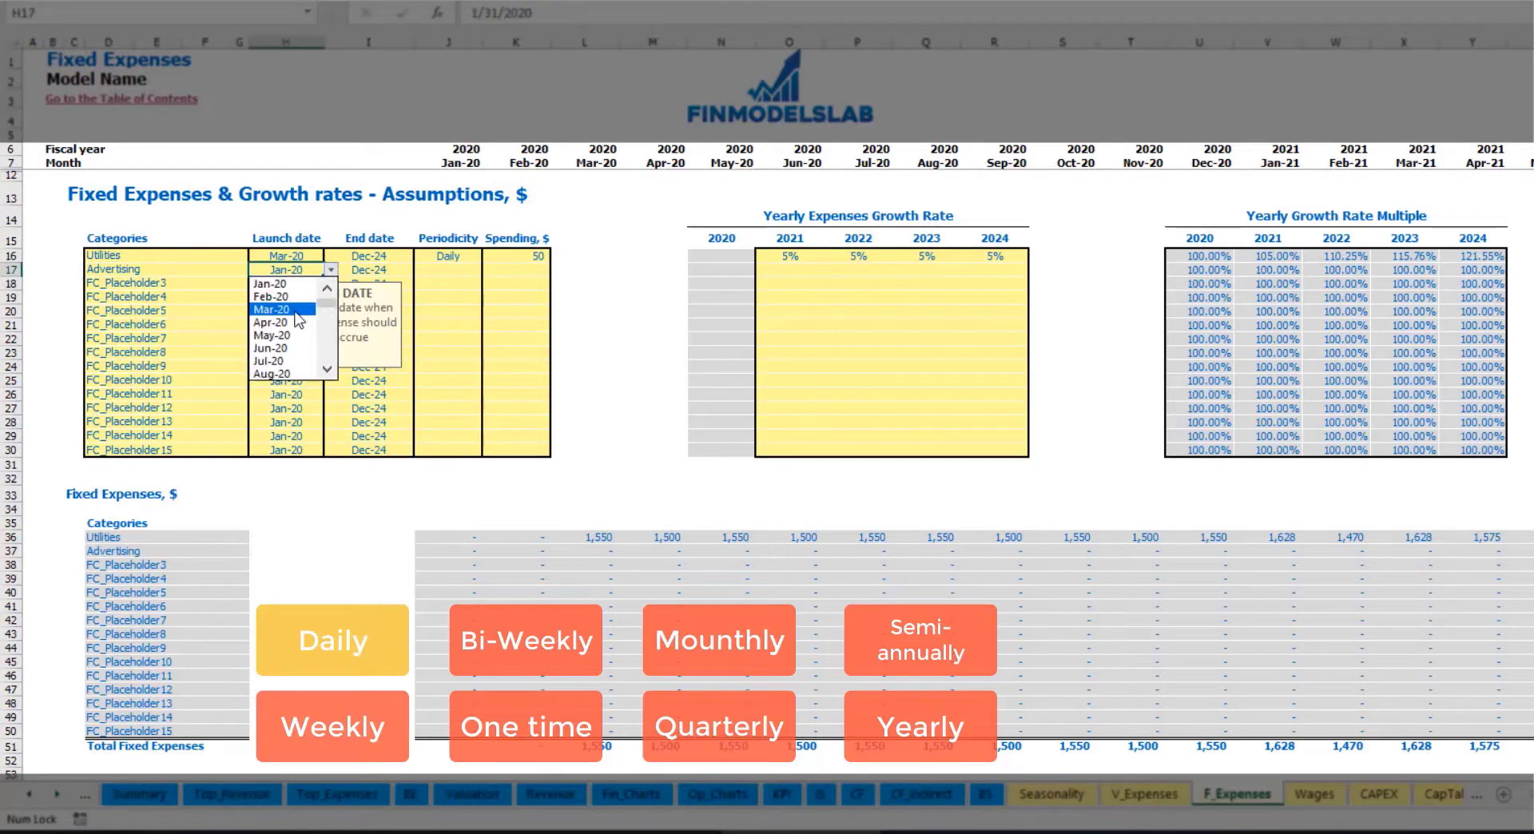
{"action": "left_click", "coordinate": [283, 307]}
{"action": "left_click", "coordinate": [385, 270]}
{"action": "left_click", "coordinate": [421, 271]}
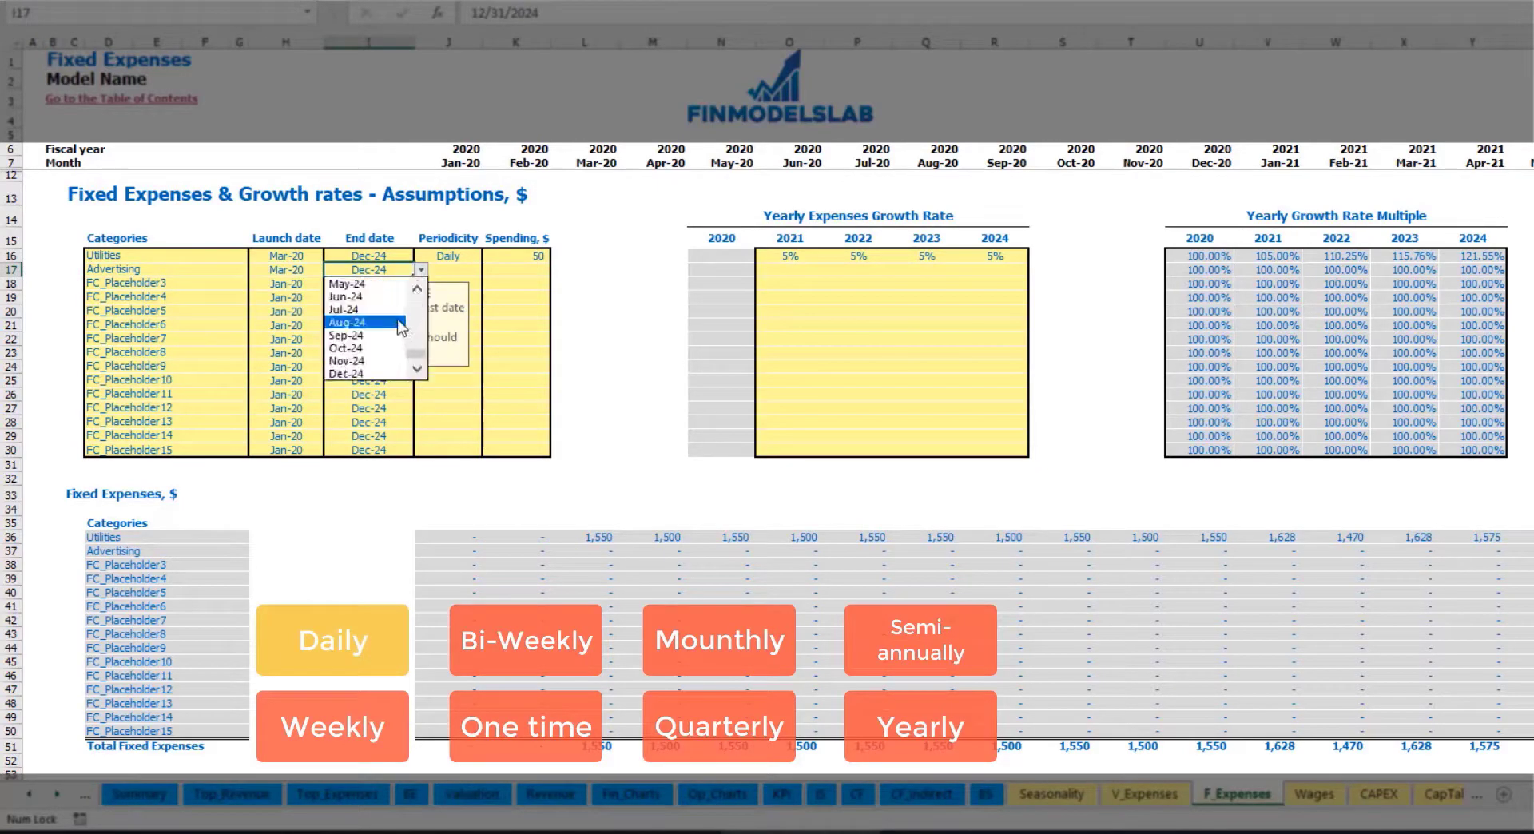
{"action": "left_click", "coordinate": [371, 324]}
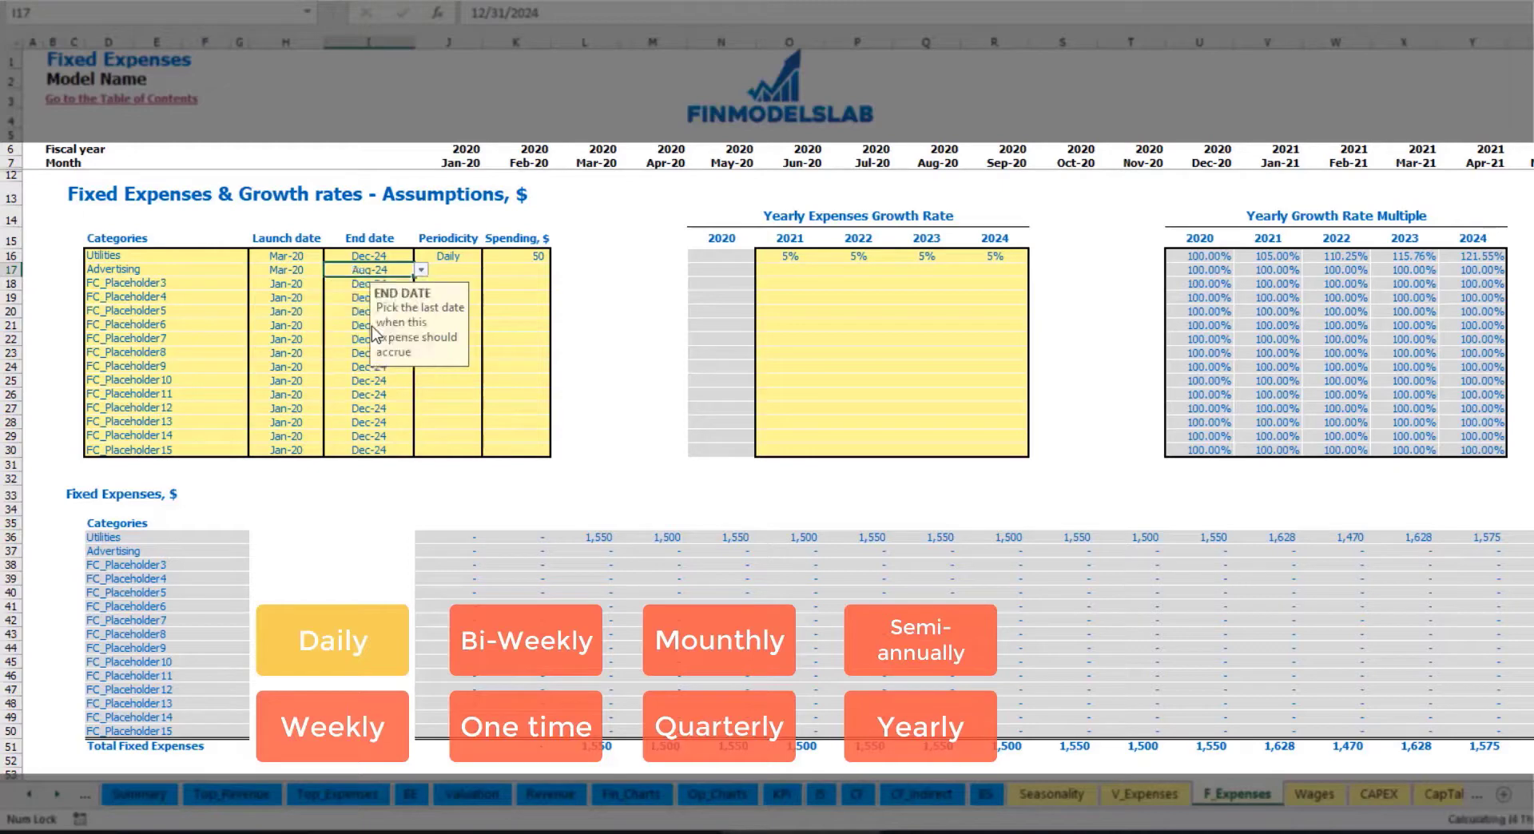
Step: Set the Advertising periodicity to Weekly and its spending to $100
{"action": "left_click", "coordinate": [448, 269]}
{"action": "left_click", "coordinate": [486, 272]}
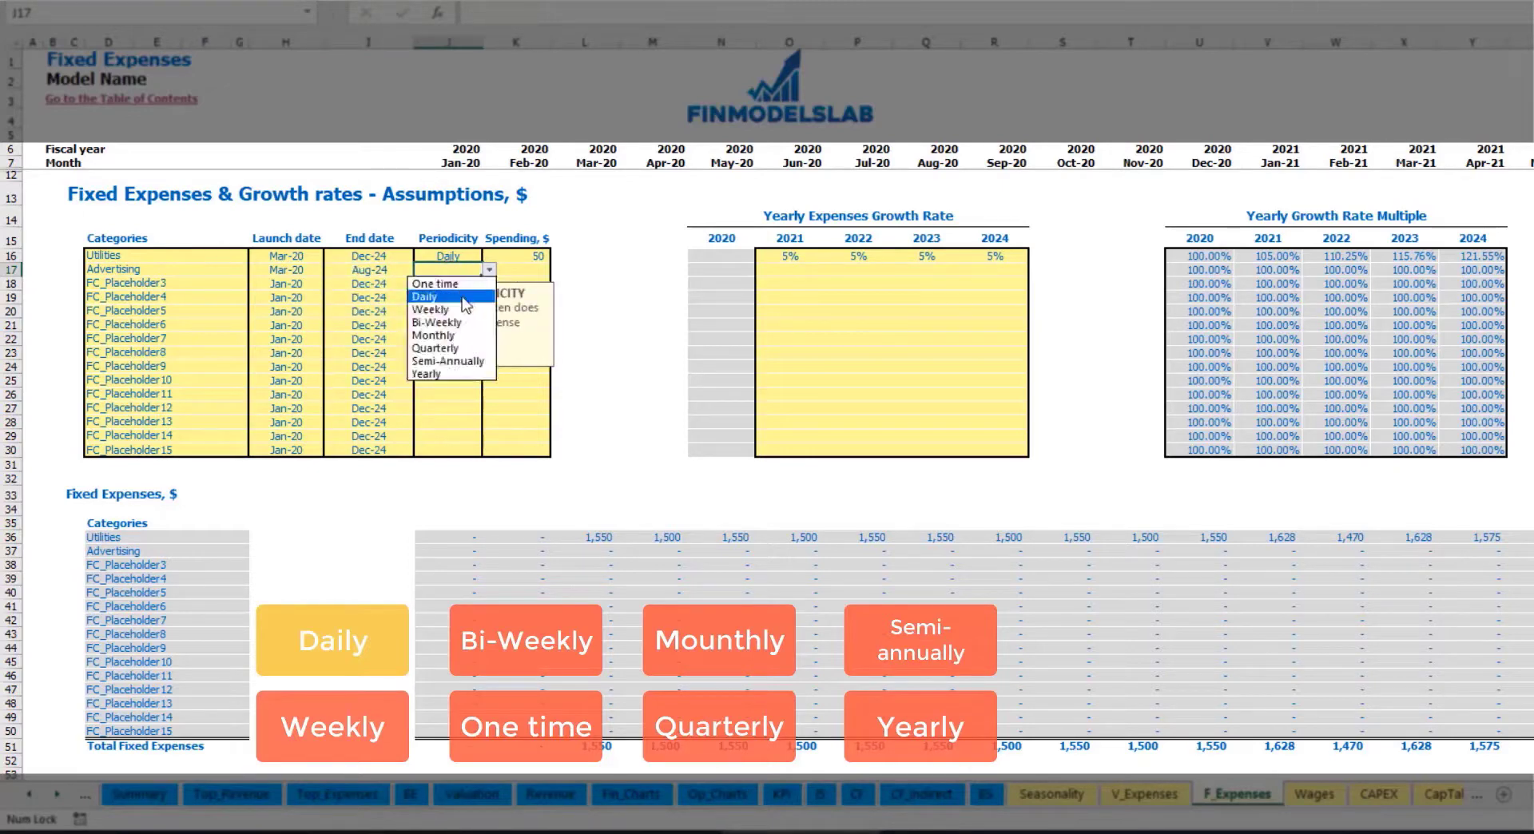
{"action": "left_click", "coordinate": [463, 304]}
{"action": "left_click", "coordinate": [512, 275]}
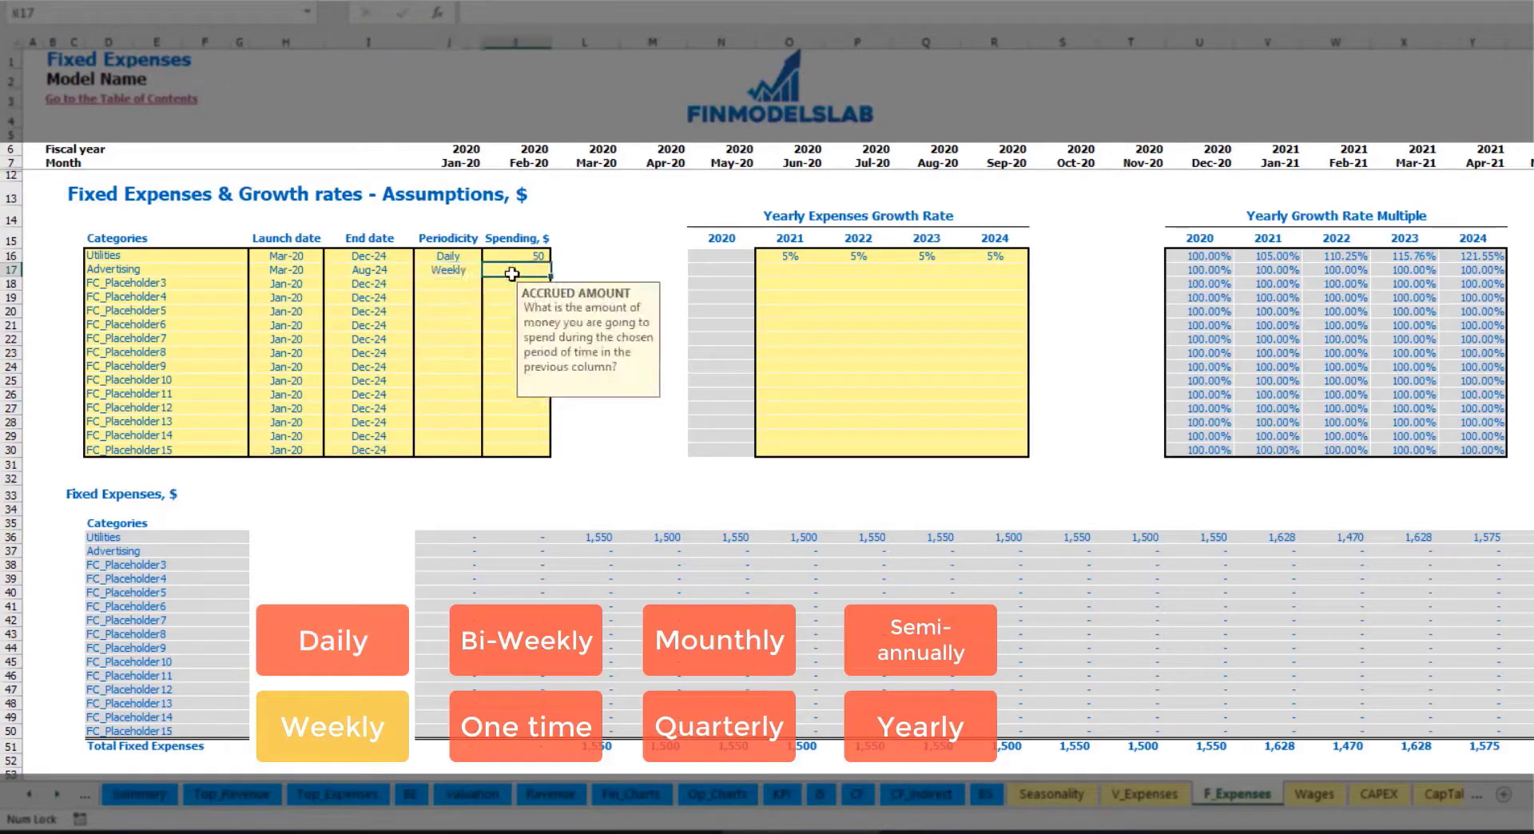
{"action": "type", "text": "100"}
{"action": "key", "text": "Return"}
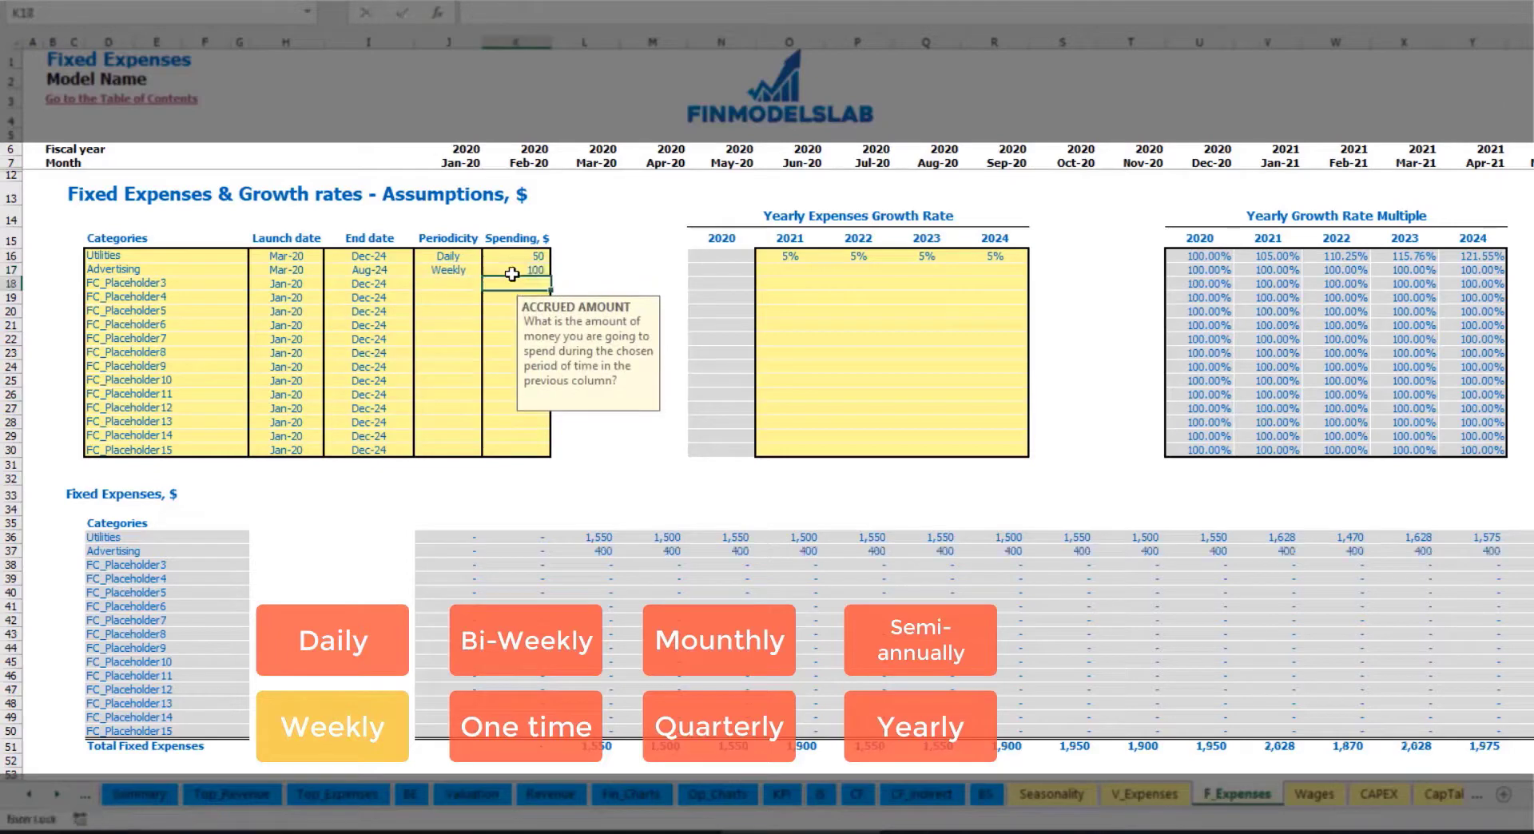
Step: Check the monthly Advertising expenses from Mar-20 through to the Aug-24 end date, returning to the assumptions table
{"action": "left_click", "coordinate": [604, 552]}
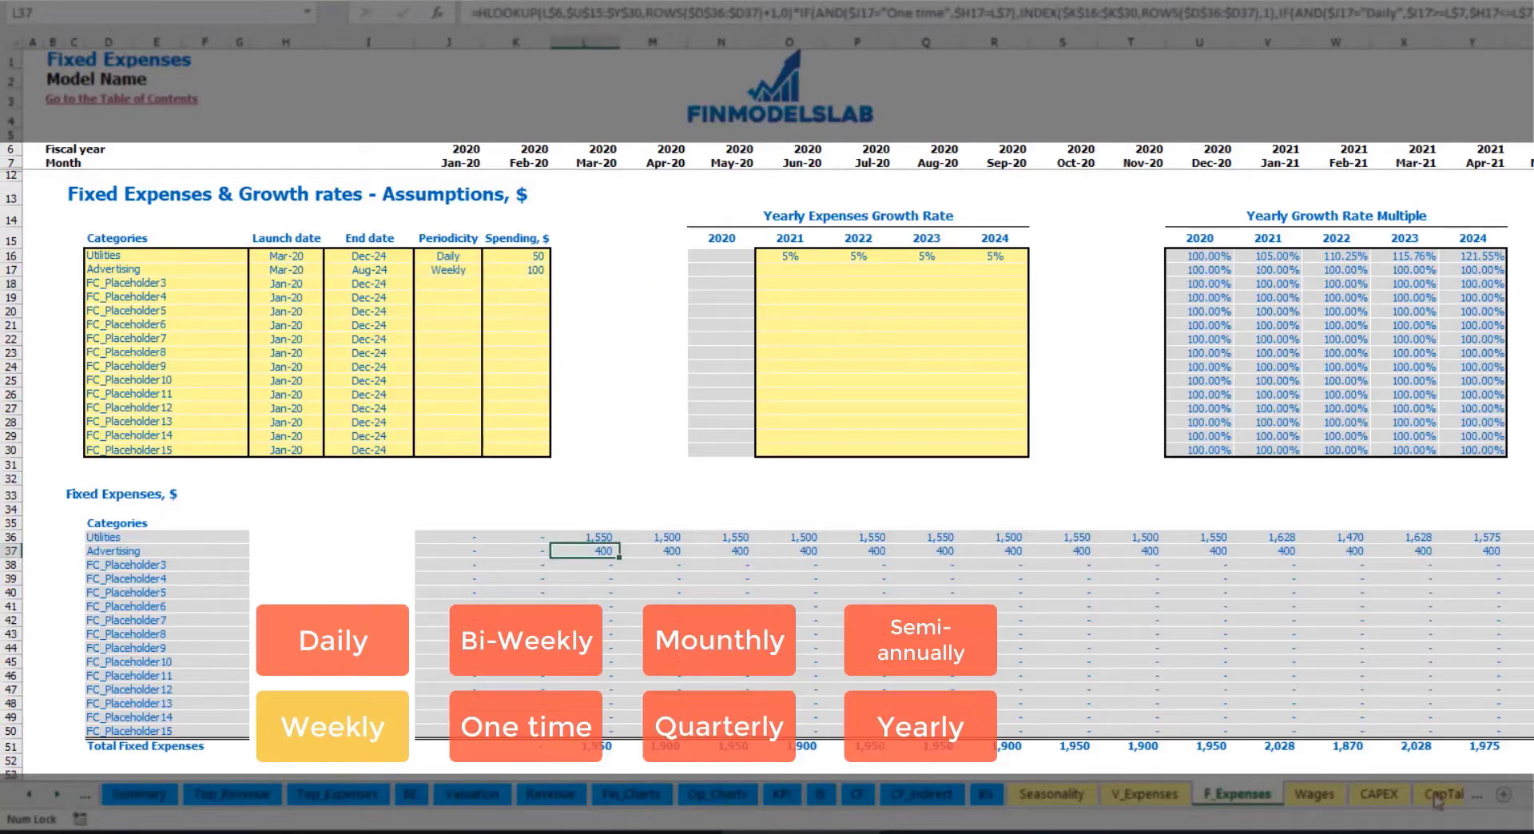
{"action": "scroll", "coordinate": [767, 399], "scroll_direction": "right", "scroll_amount": 10}
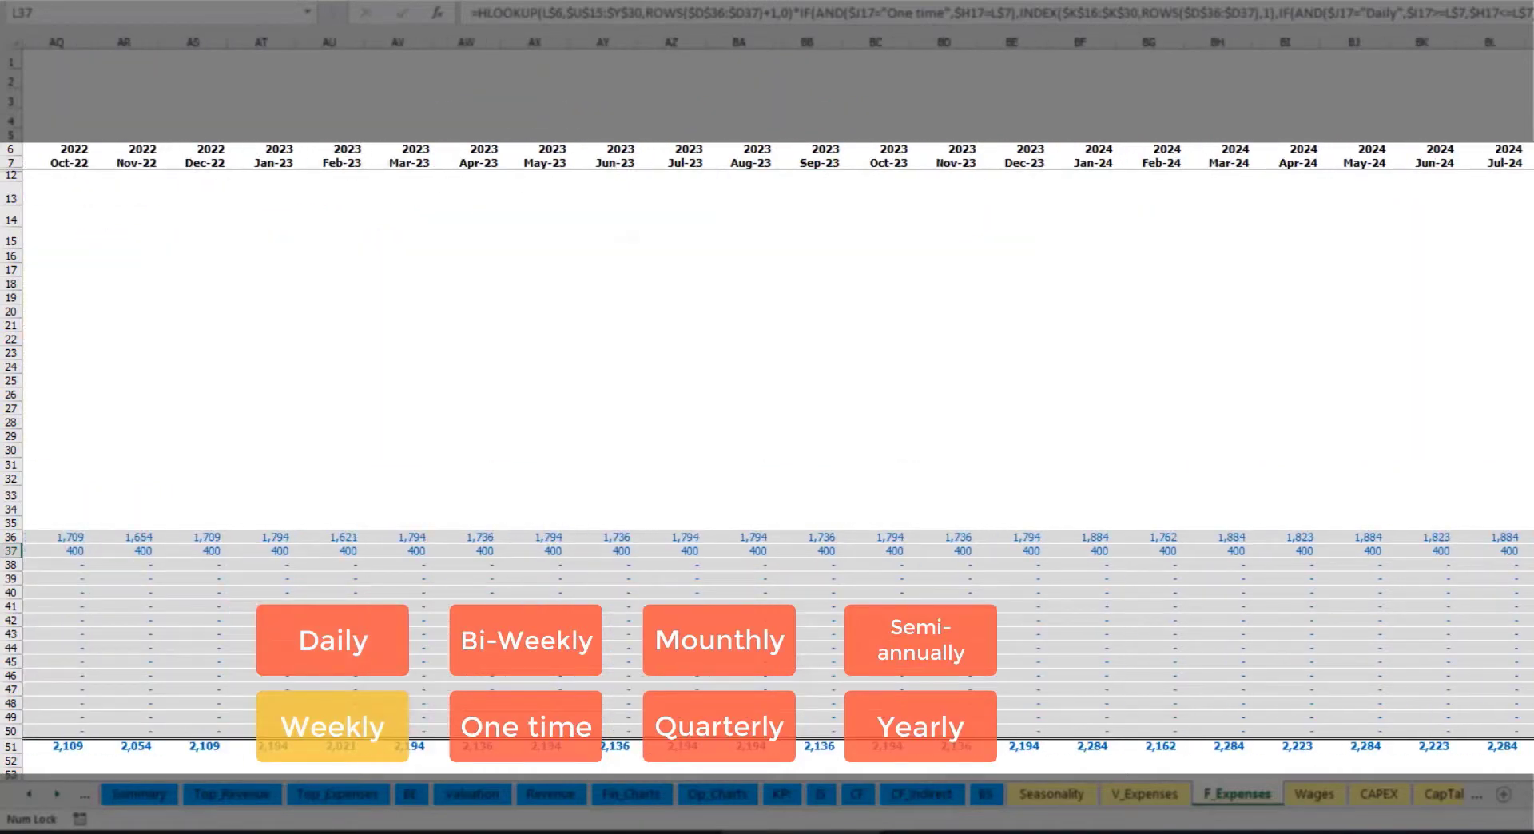
{"action": "left_click", "coordinate": [1529, 43]}
{"action": "left_click", "coordinate": [1529, 551]}
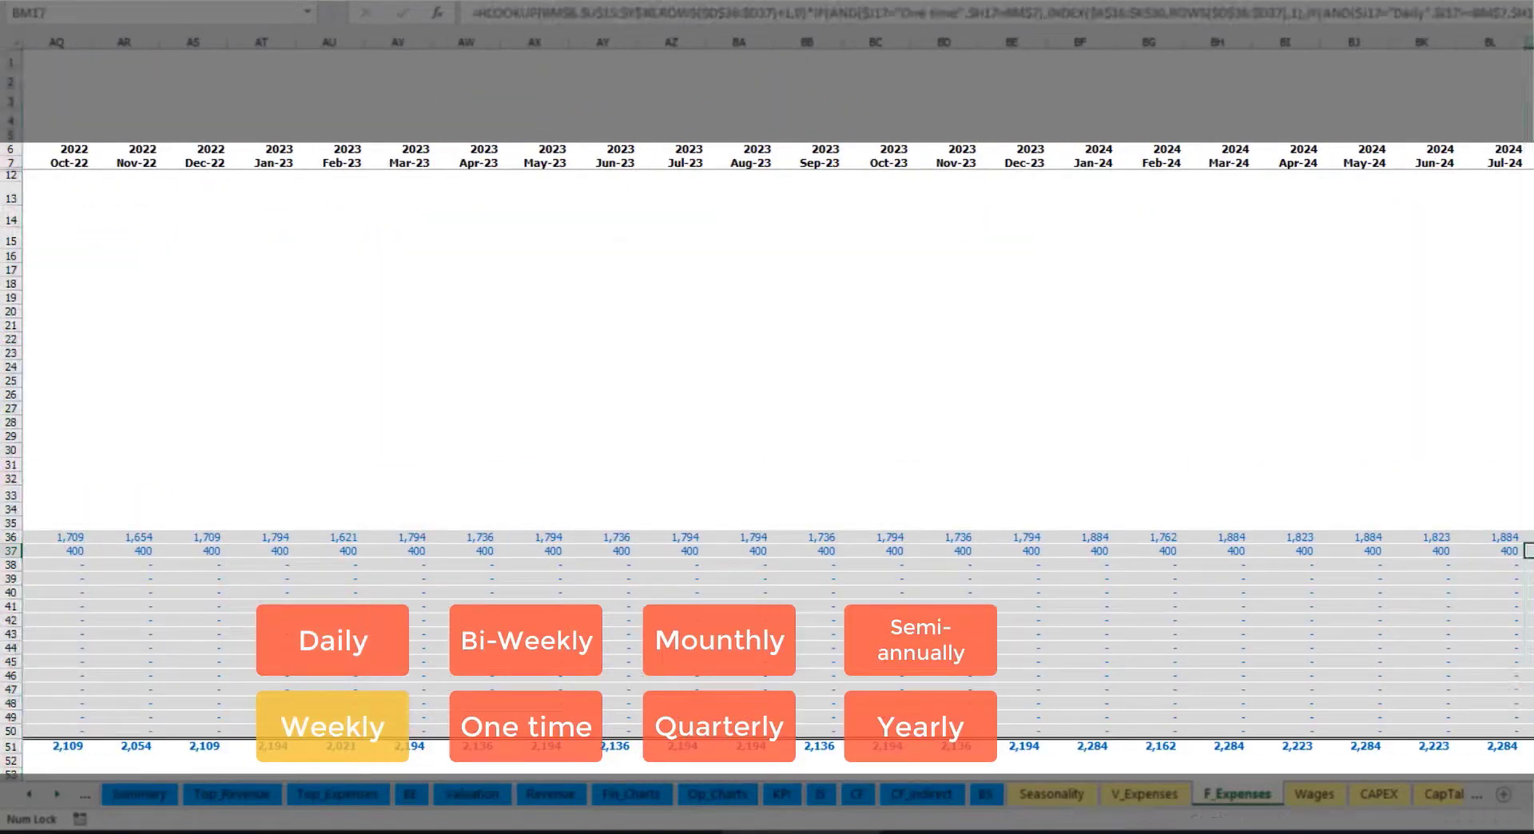
{"action": "left_click_drag", "start_coordinate": [1533, 796], "coordinate": [1239, 830]}
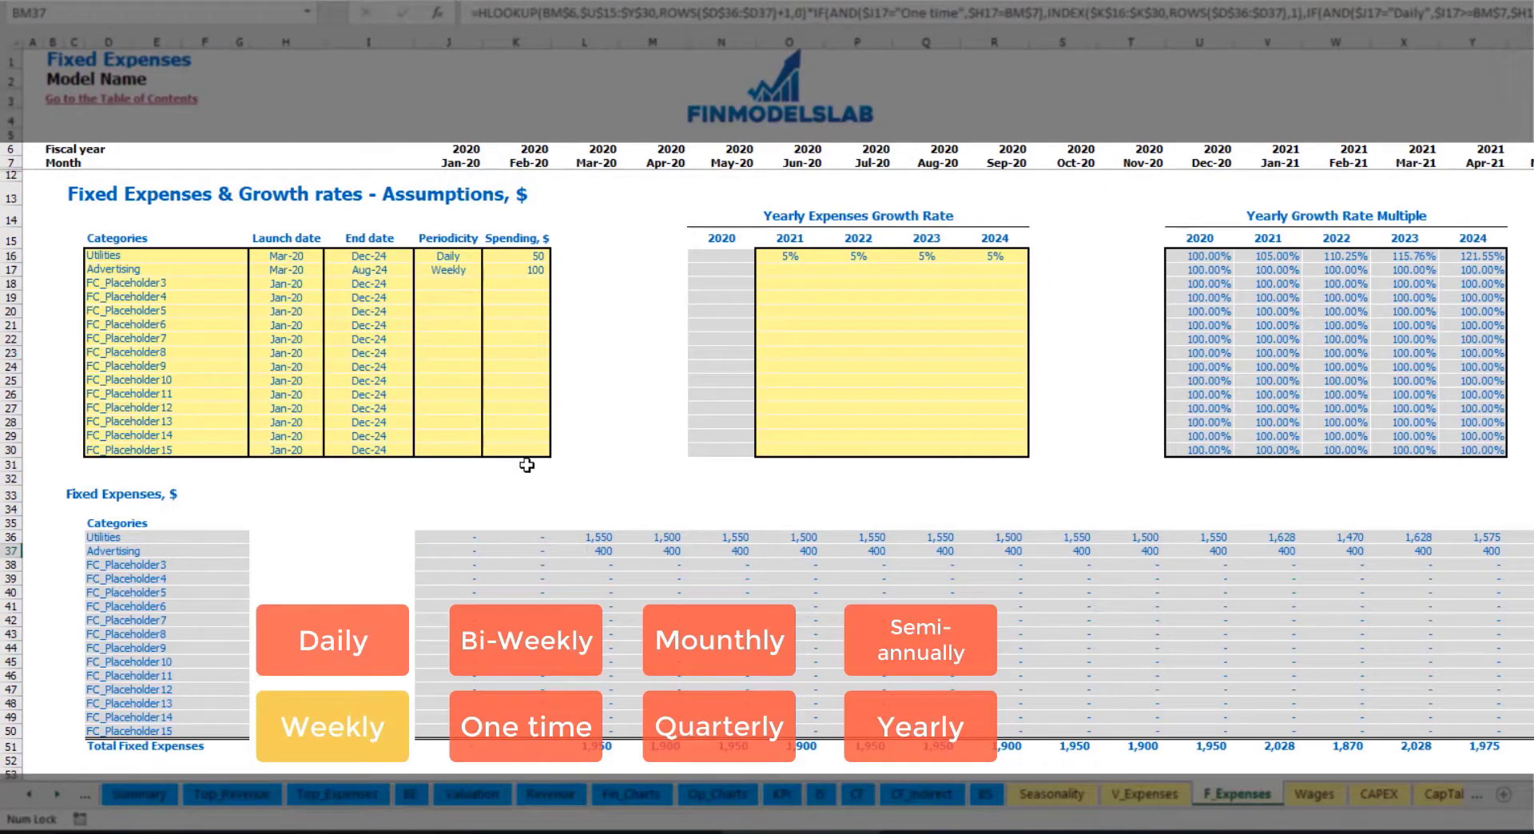
Step: Change the Advertising periodicity to Bi-Weekly and its spending to $500
{"action": "left_click", "coordinate": [458, 269]}
{"action": "left_click", "coordinate": [489, 270]}
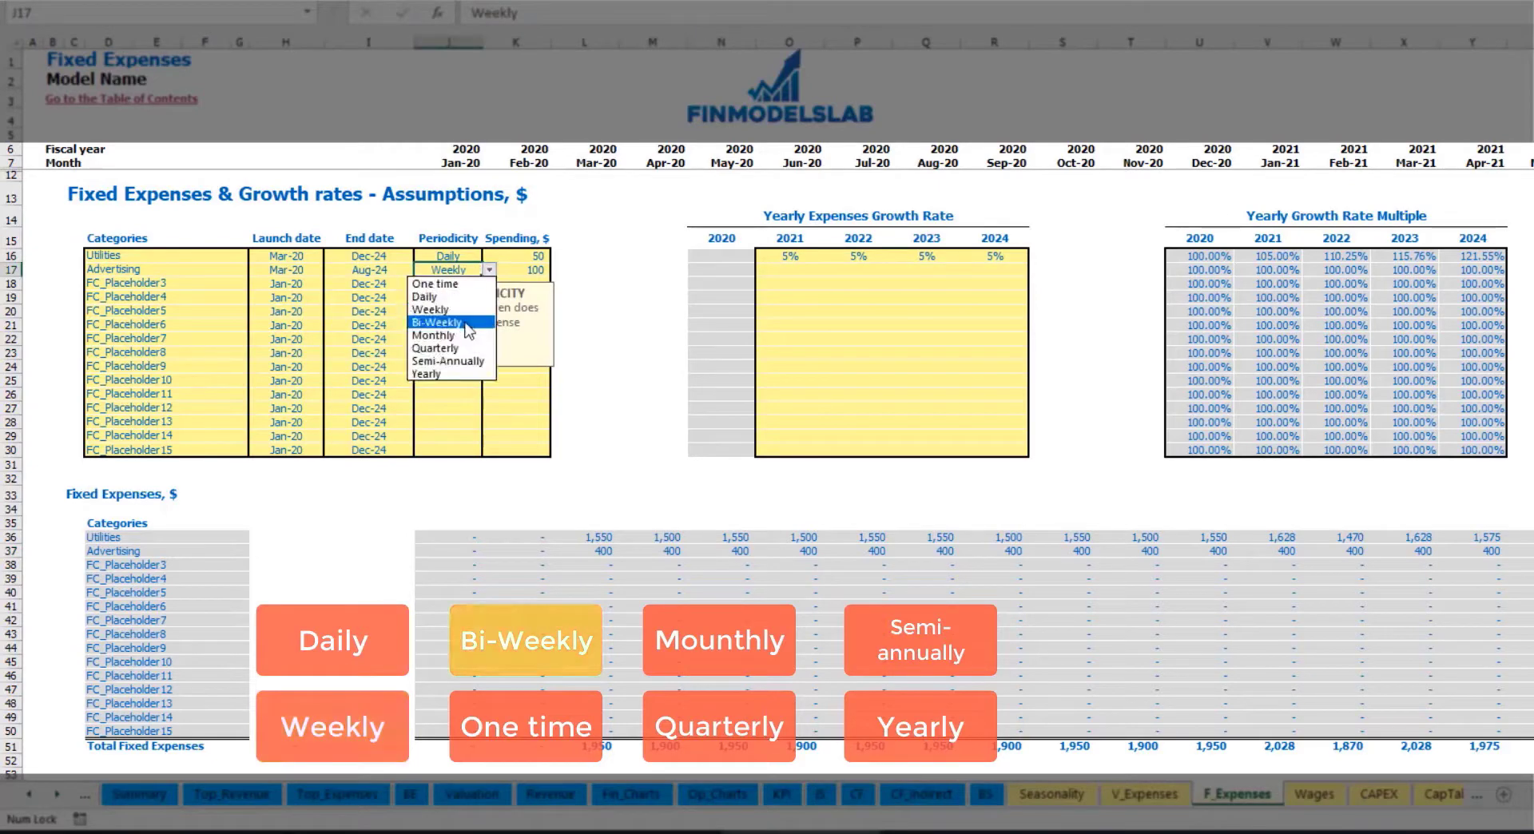
{"action": "left_click", "coordinate": [436, 322]}
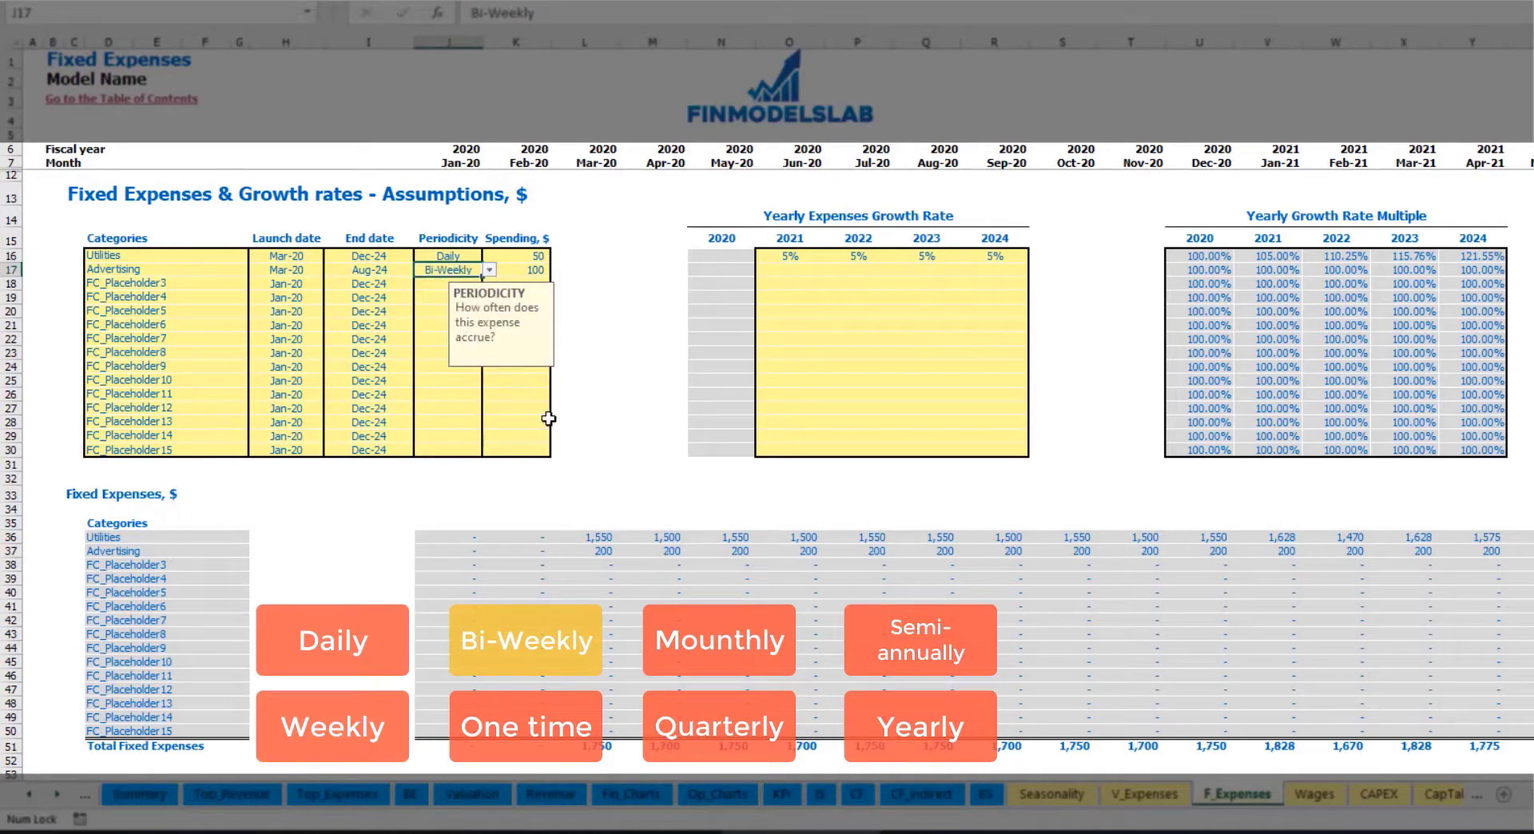
{"action": "left_click", "coordinate": [513, 271]}
{"action": "type", "text": "50"}
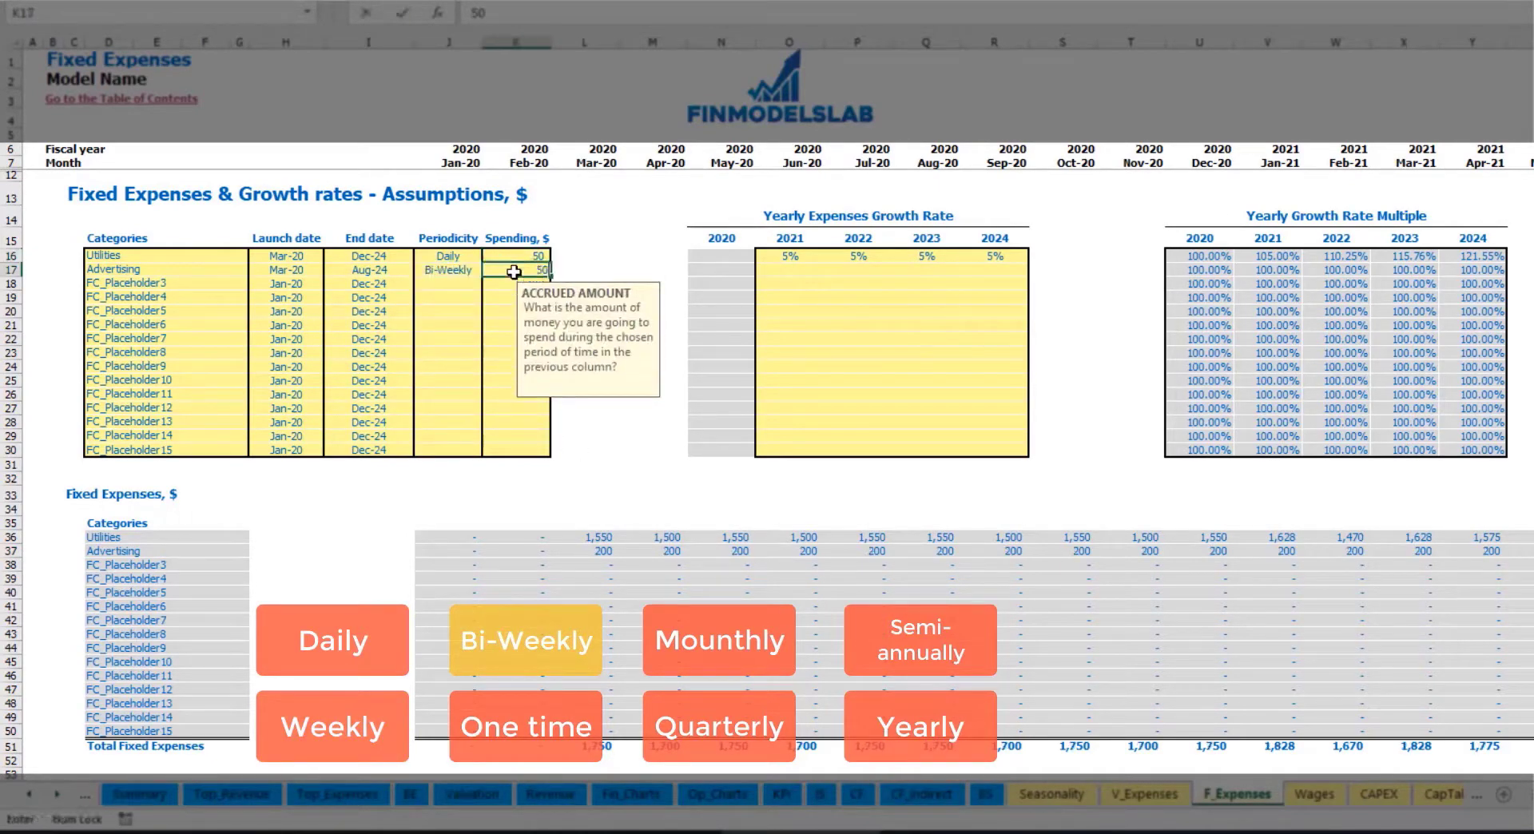
Step: Change the Advertising launch date to Jul-20
{"action": "left_click", "coordinate": [293, 258]}
{"action": "left_click", "coordinate": [316, 270]}
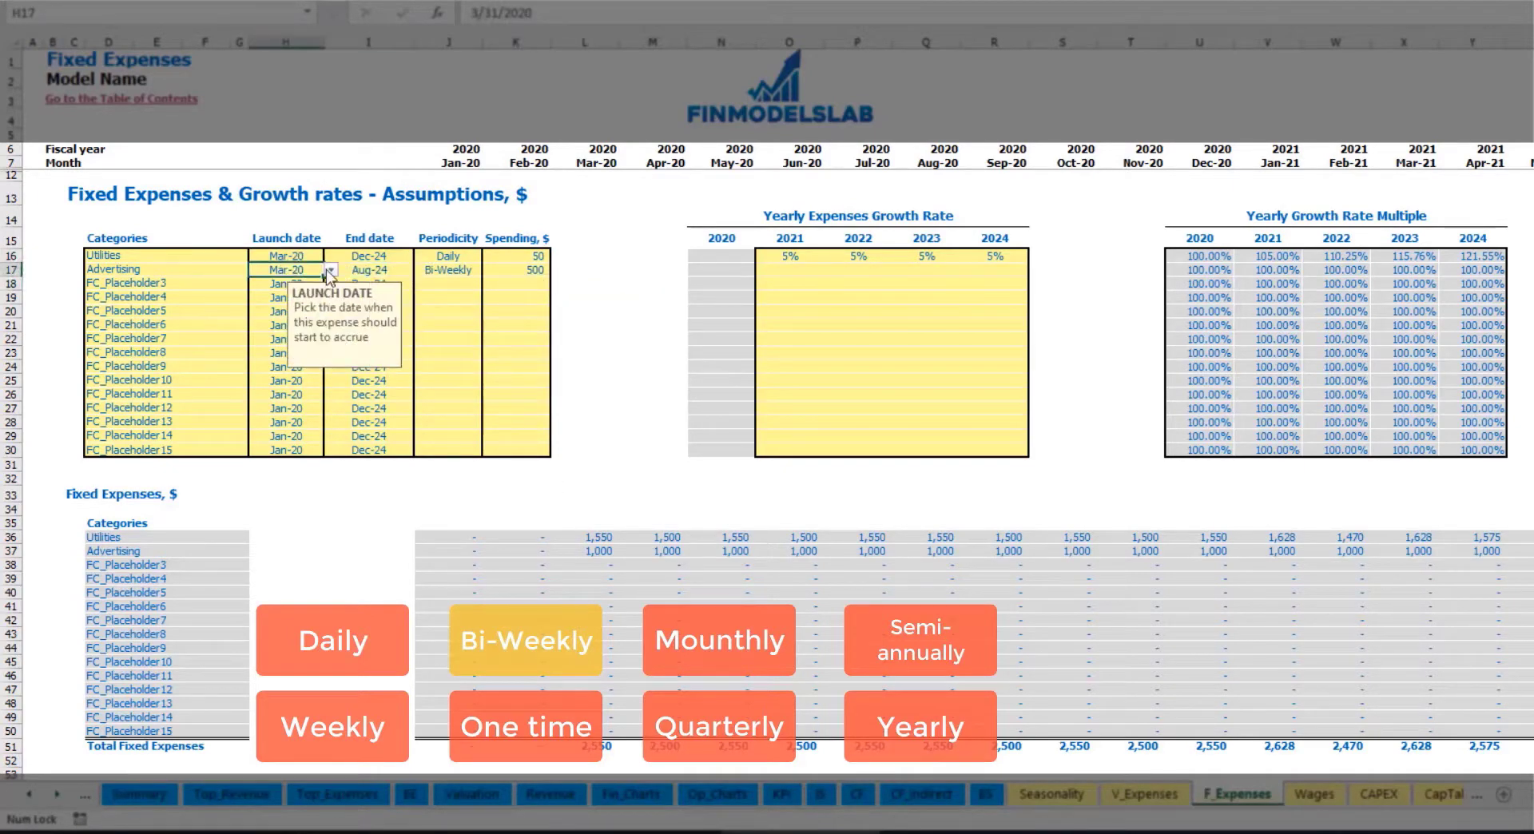
{"action": "left_click", "coordinate": [330, 270]}
{"action": "left_click", "coordinate": [312, 336]}
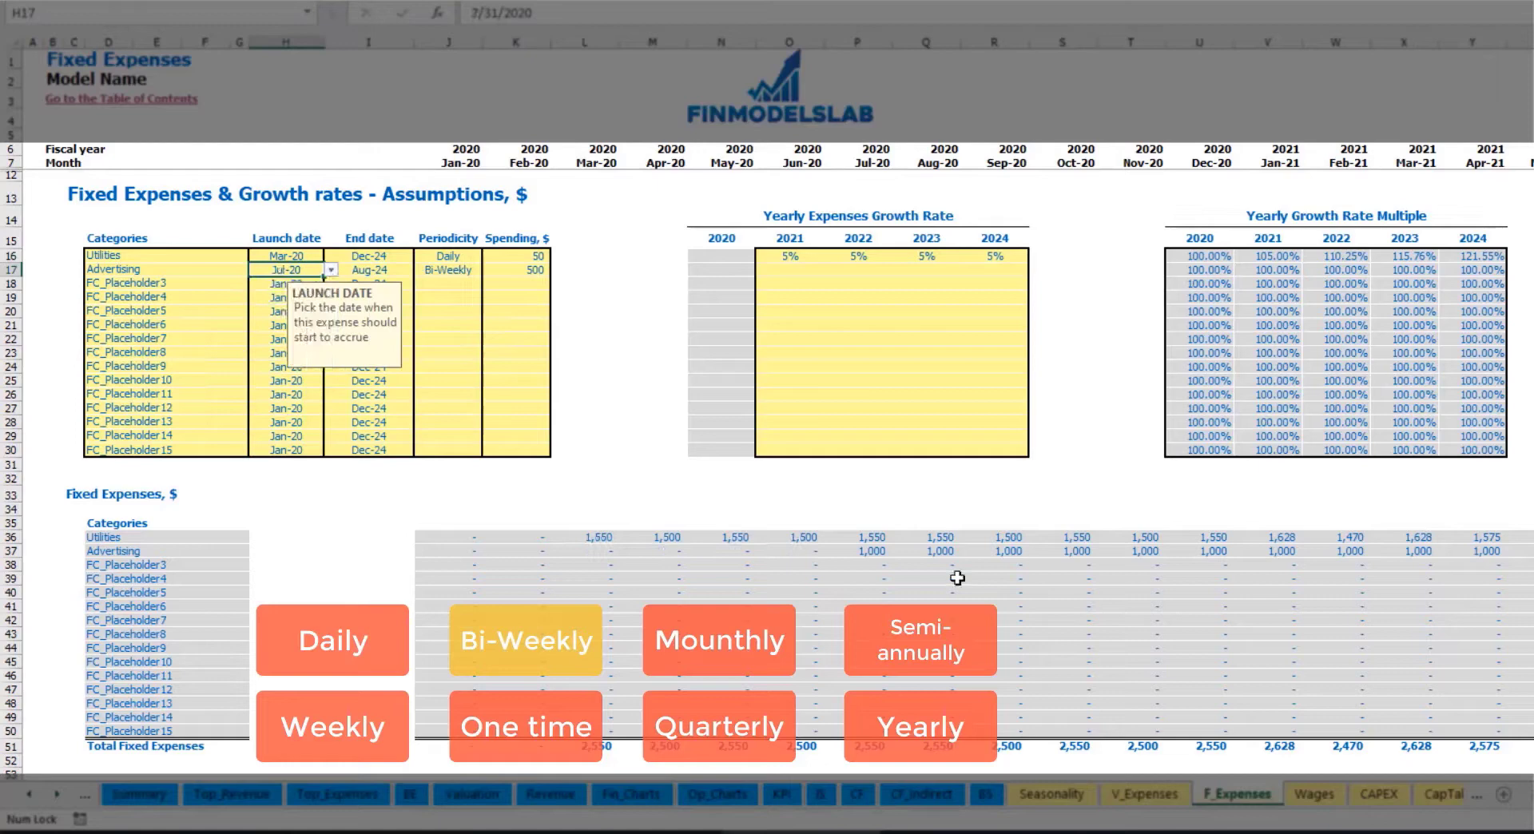
Step: Check the monthly Advertising expenses from the Jul-20 launch month onward, returning to the Jul-20 amount
{"action": "left_click", "coordinate": [873, 552]}
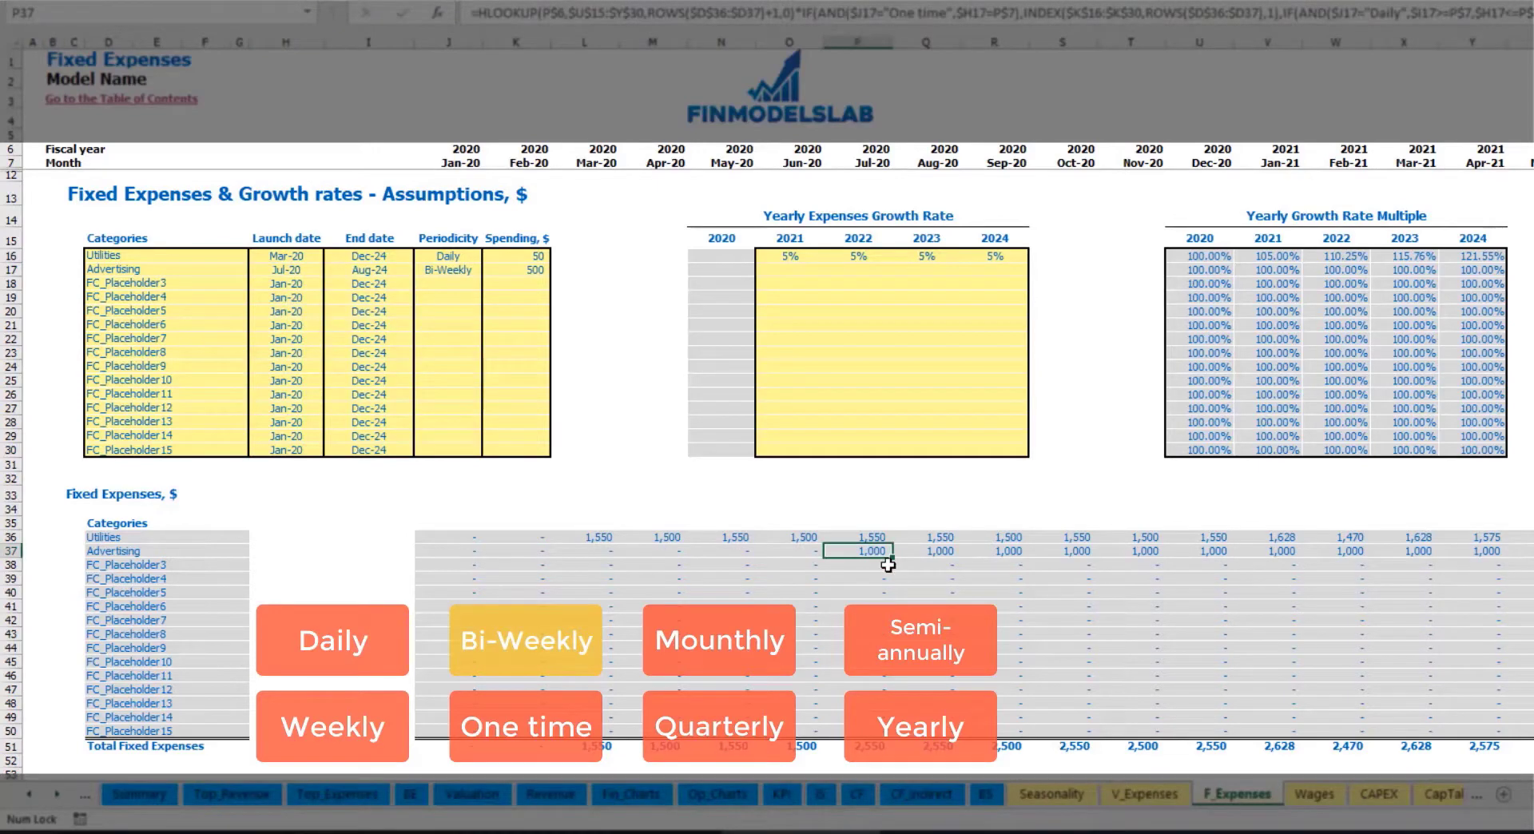
{"action": "key", "text": "Right"}
{"action": "key", "text": "Right"}
{"action": "key", "text": "Right"}
{"action": "key", "text": "Right"}
{"action": "key", "text": "Right"}
{"action": "key", "text": "Right"}
{"action": "key", "text": "Right"}
{"action": "key", "text": "Right"}
{"action": "key", "text": "Right"}
{"action": "key", "text": "Right"}
{"action": "key", "text": "Right"}
{"action": "key", "text": "Right"}
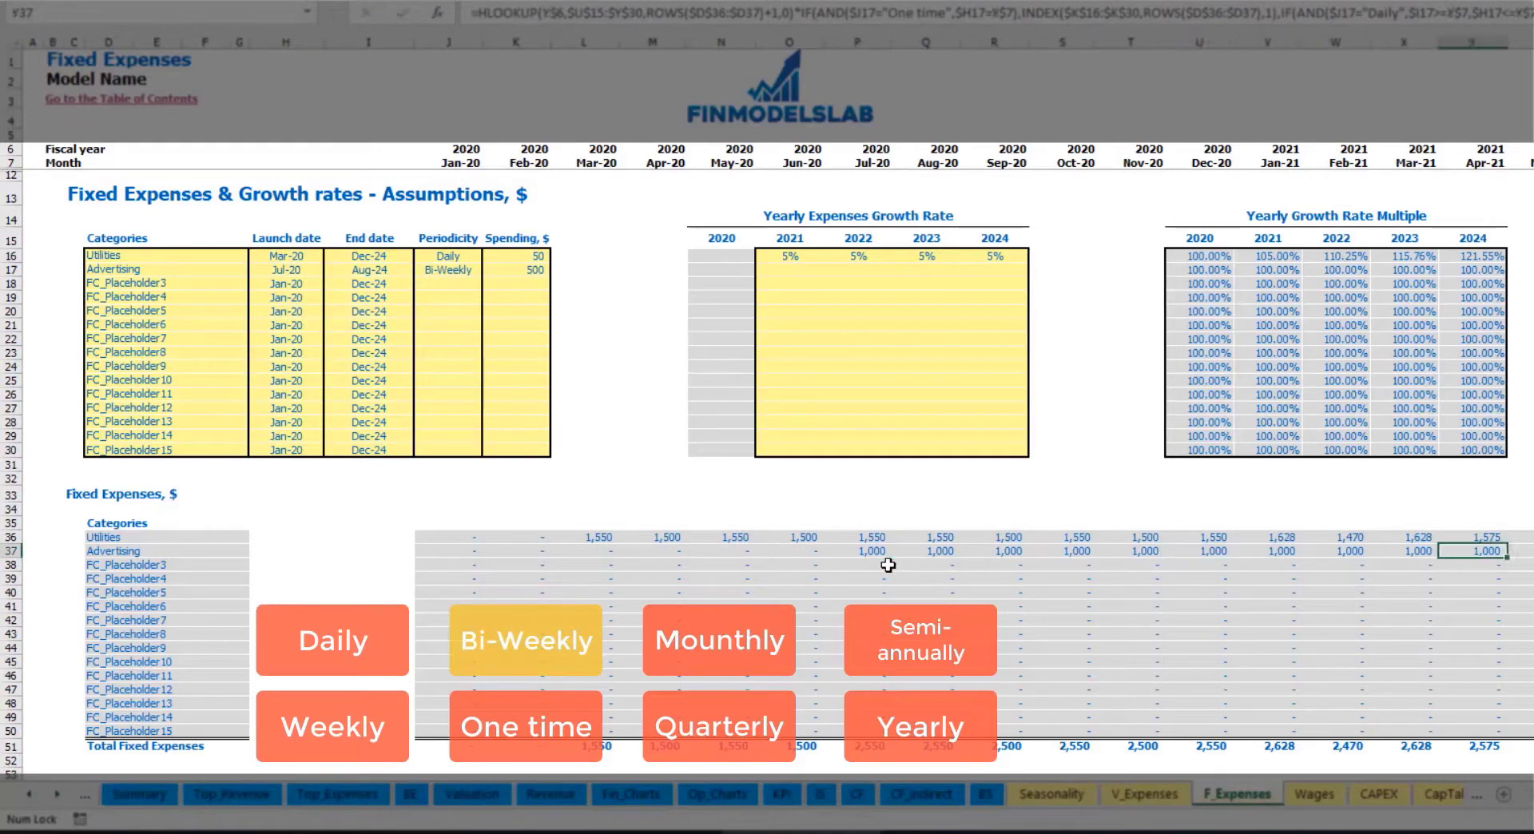
{"action": "key", "text": "Right"}
{"action": "key", "text": "Right"}
{"action": "key", "text": "Right"}
{"action": "key", "text": "Right"}
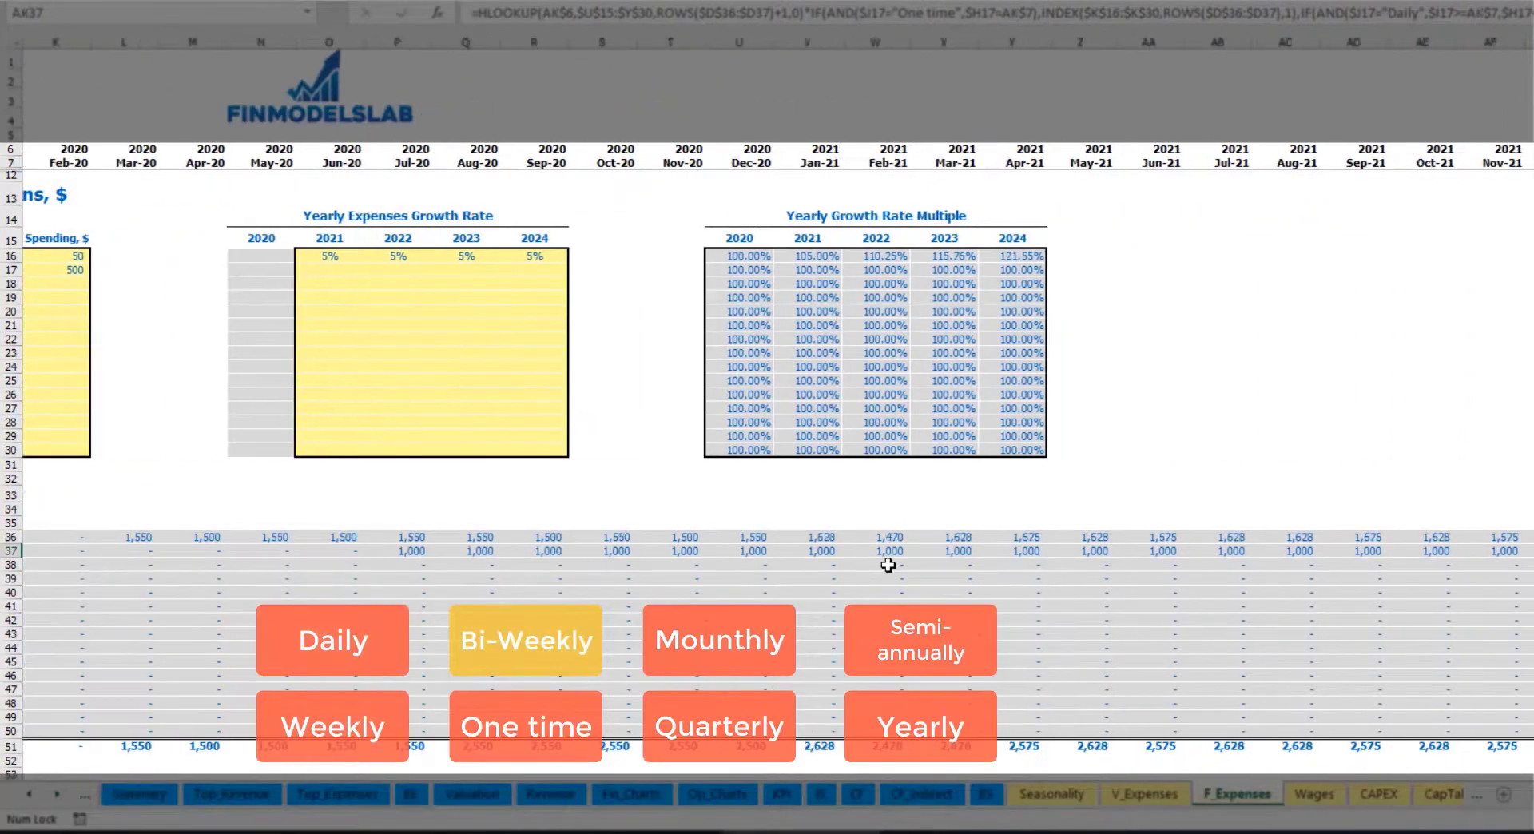
{"action": "key", "text": "ctrl+Left"}
{"action": "key", "text": "ctrl+Left"}
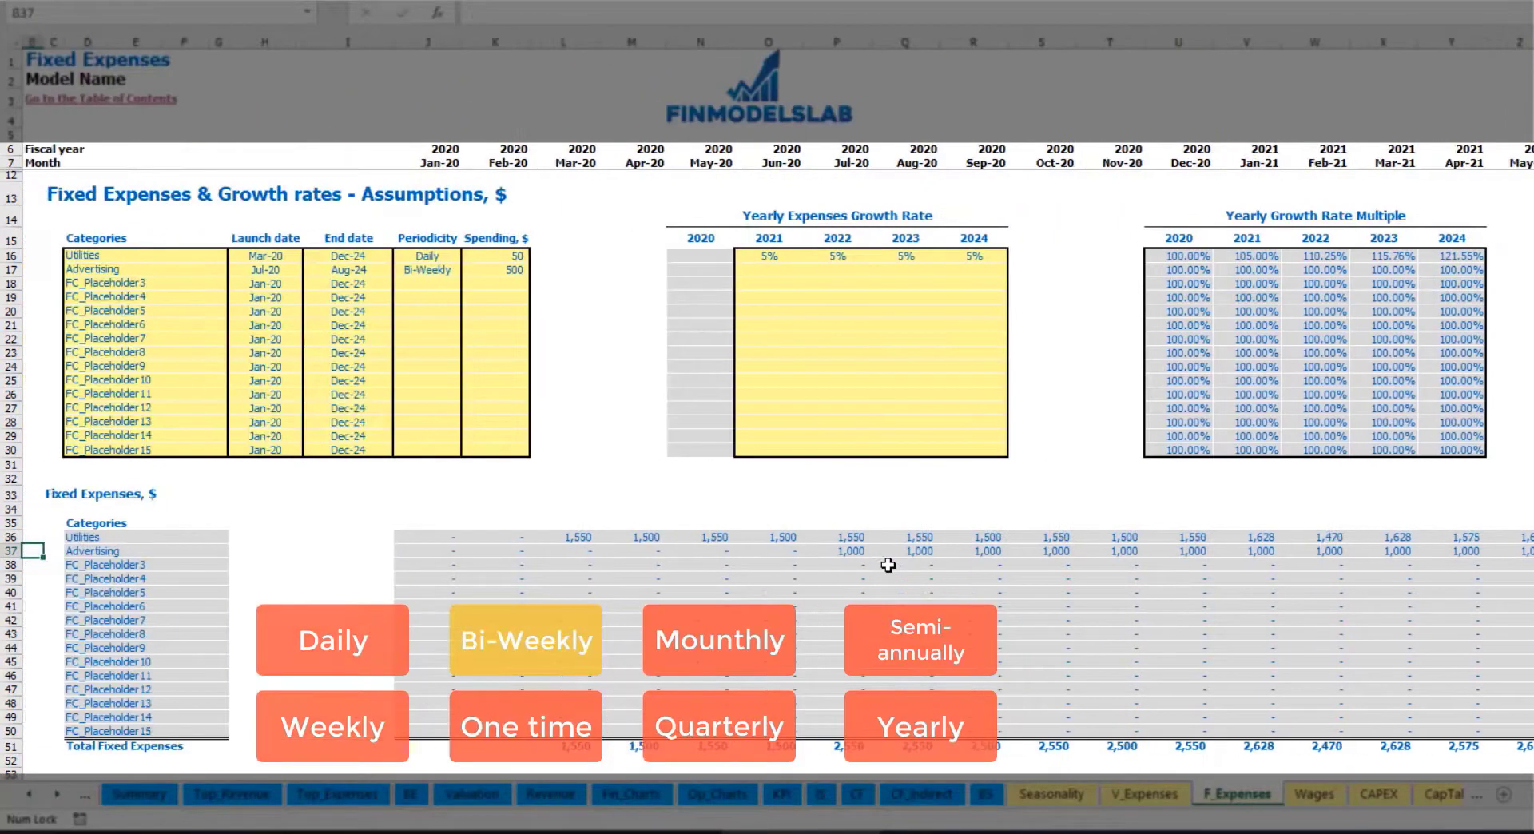
{"action": "left_click", "coordinate": [838, 552]}
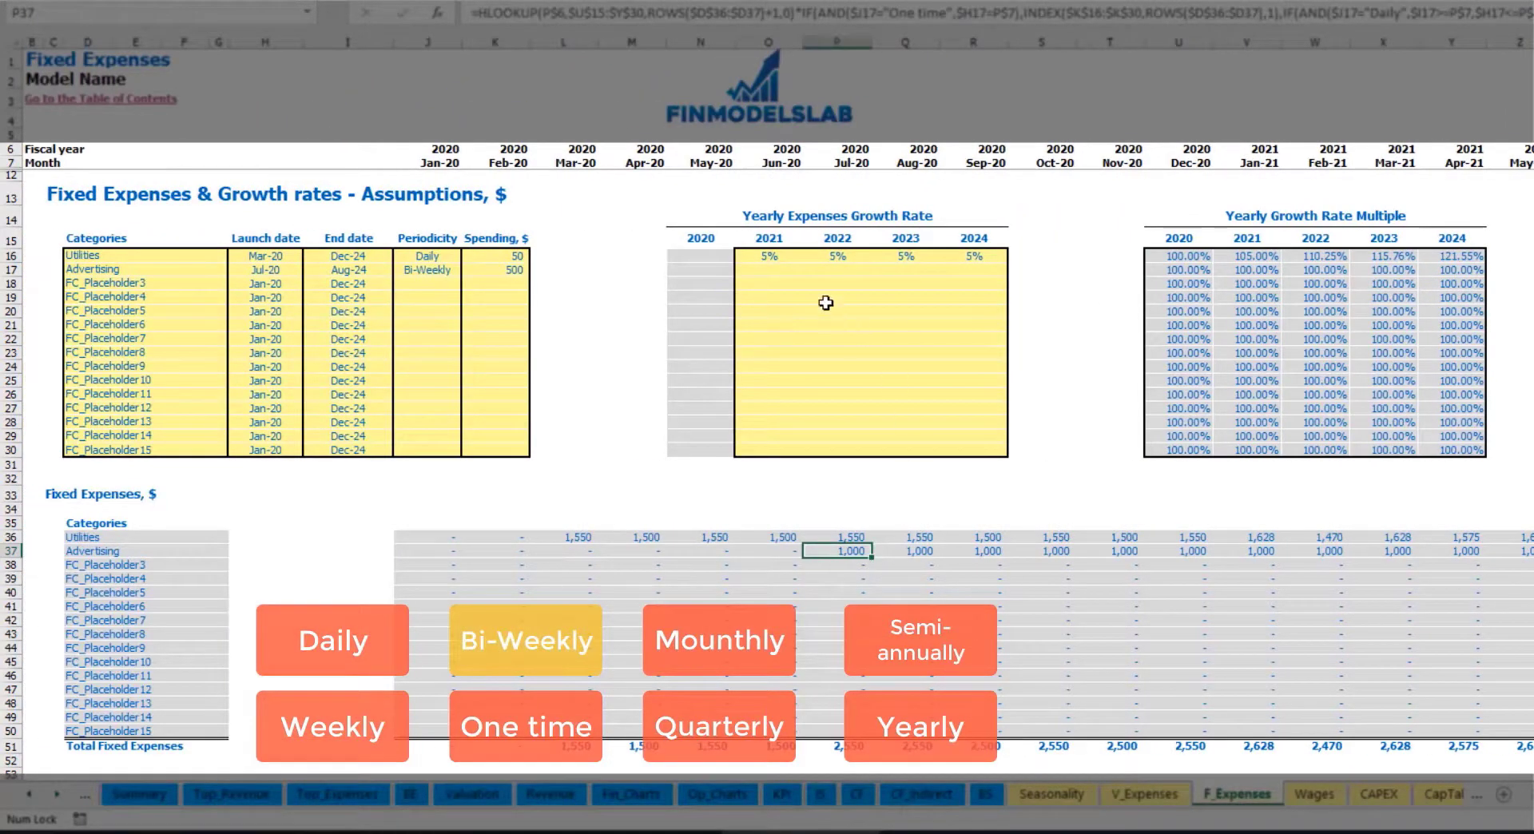
Step: Set the Advertising yearly expenses growth rate to 3% for 2021 and copy it across 2022 to 2024
{"action": "left_click", "coordinate": [767, 273]}
{"action": "type", "text": "3%"}
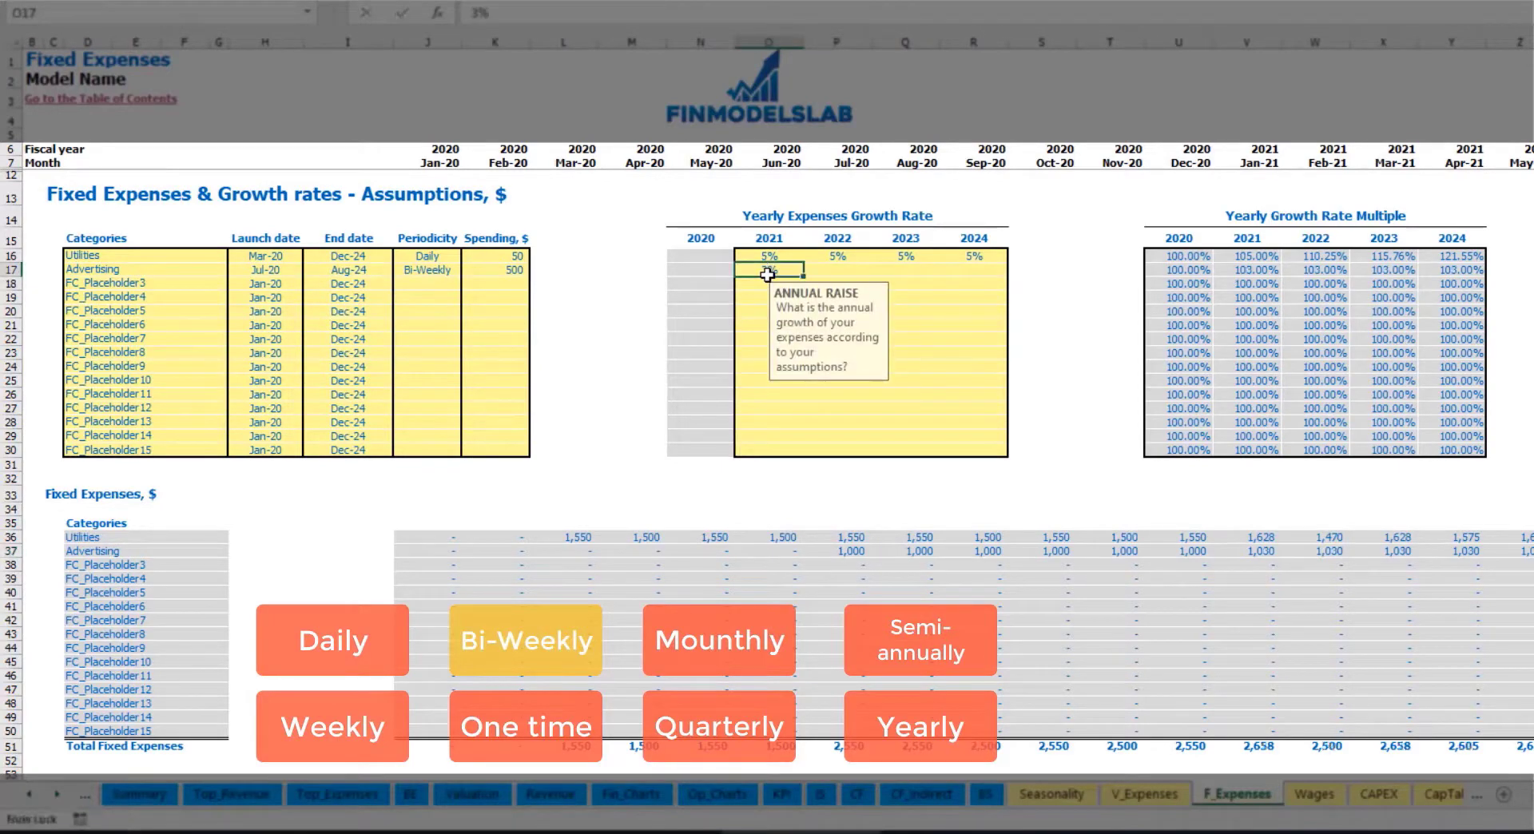
{"action": "key", "text": "ctrl+Return"}
{"action": "key", "text": "ctrl+c"}
{"action": "key", "text": "Right"}
{"action": "key", "text": "shift+Right"}
{"action": "key", "text": "shift+Right"}
{"action": "key", "text": "ctrl+v"}
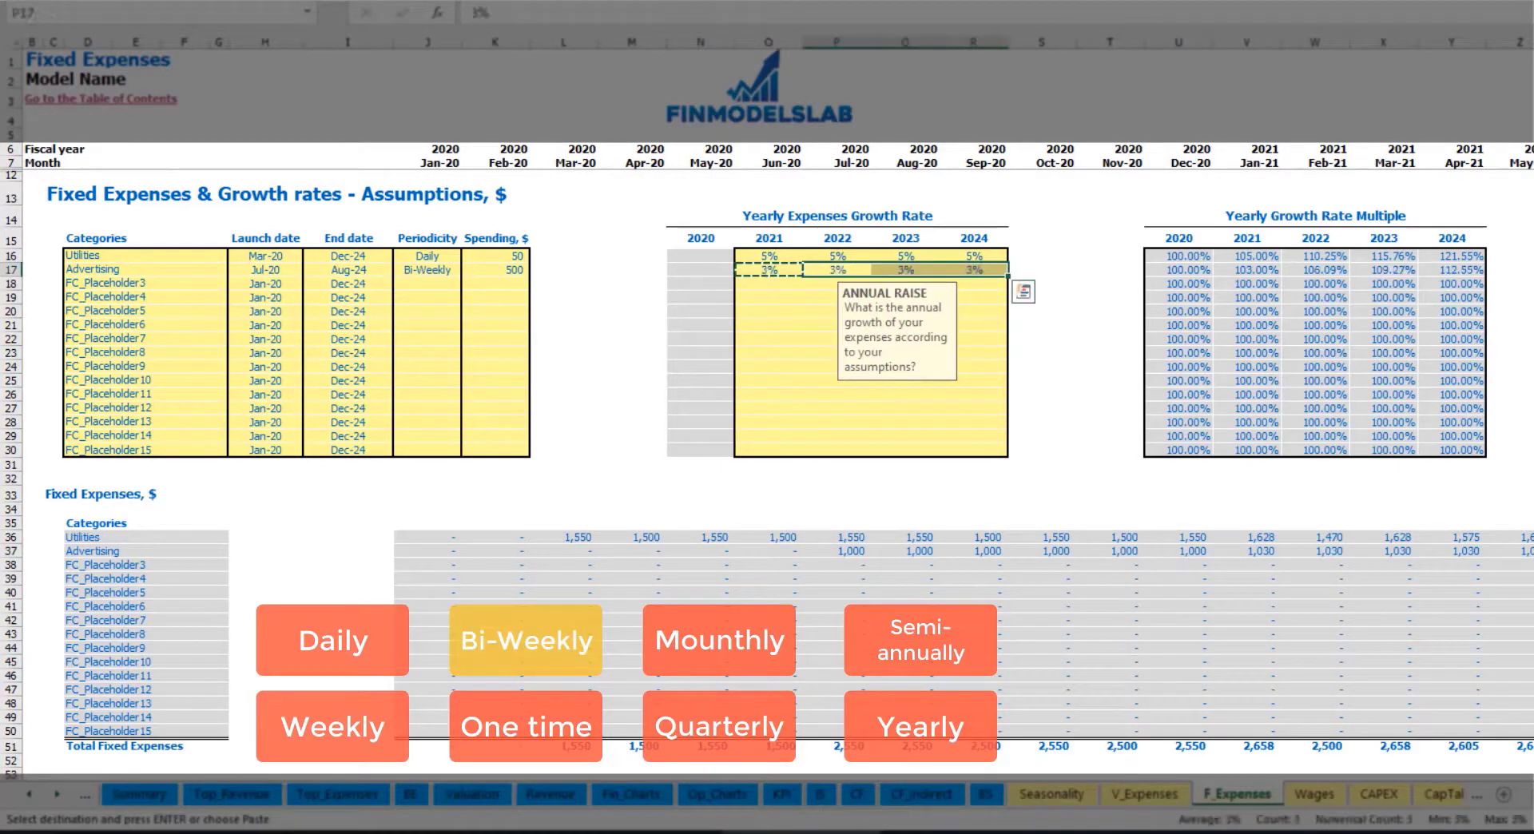
Step: Check how the growth rate affects the monthly Advertising expenses from Jan-21 through Jul-24, returning to the Advertising end date
{"action": "left_click", "coordinate": [1532, 565]}
{"action": "left_click", "coordinate": [1477, 549]}
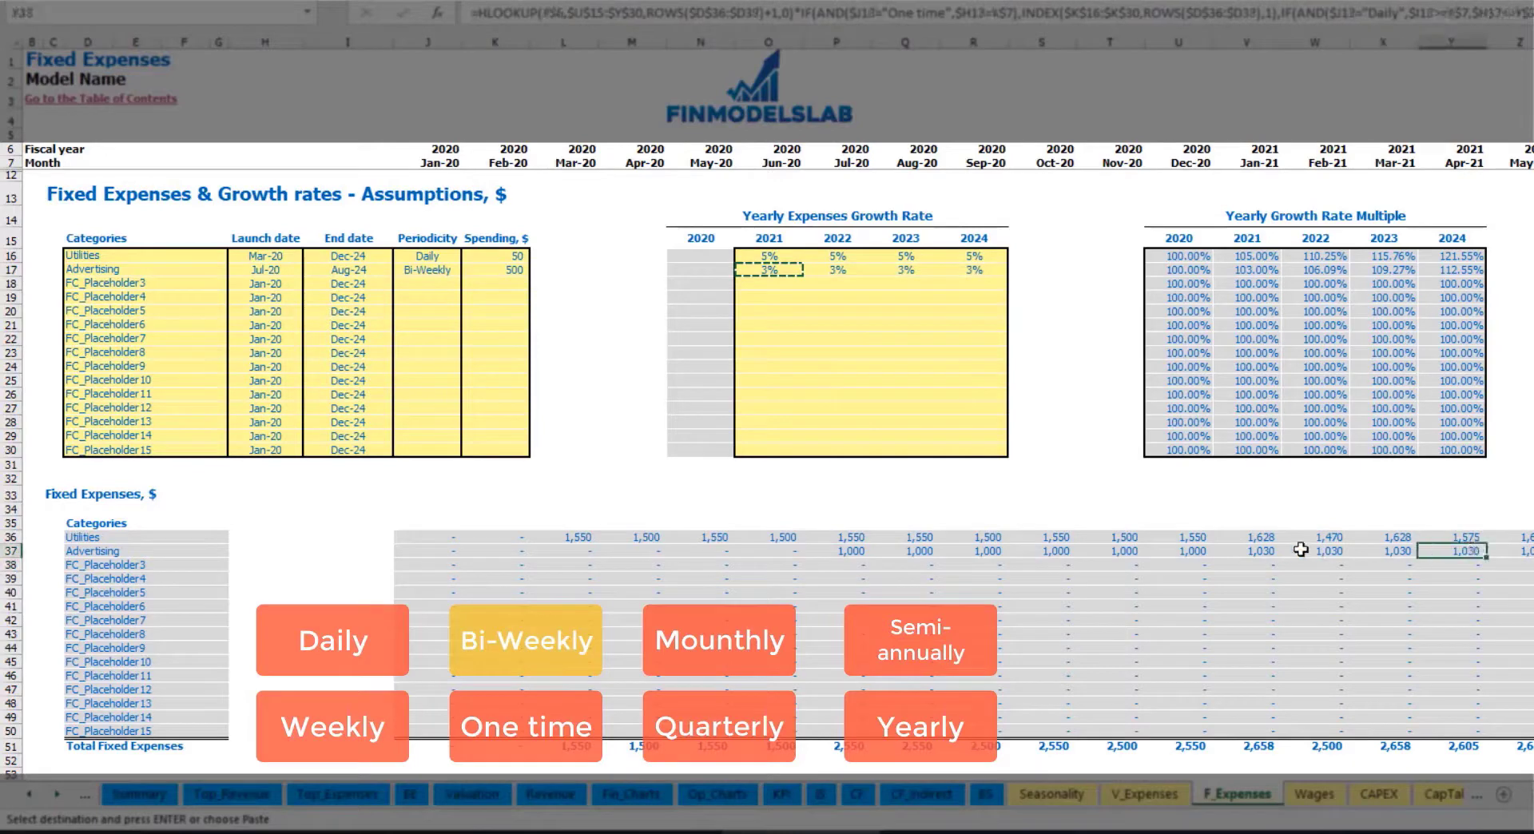
{"action": "left_click", "coordinate": [1298, 550]}
{"action": "left_click", "coordinate": [1260, 549]}
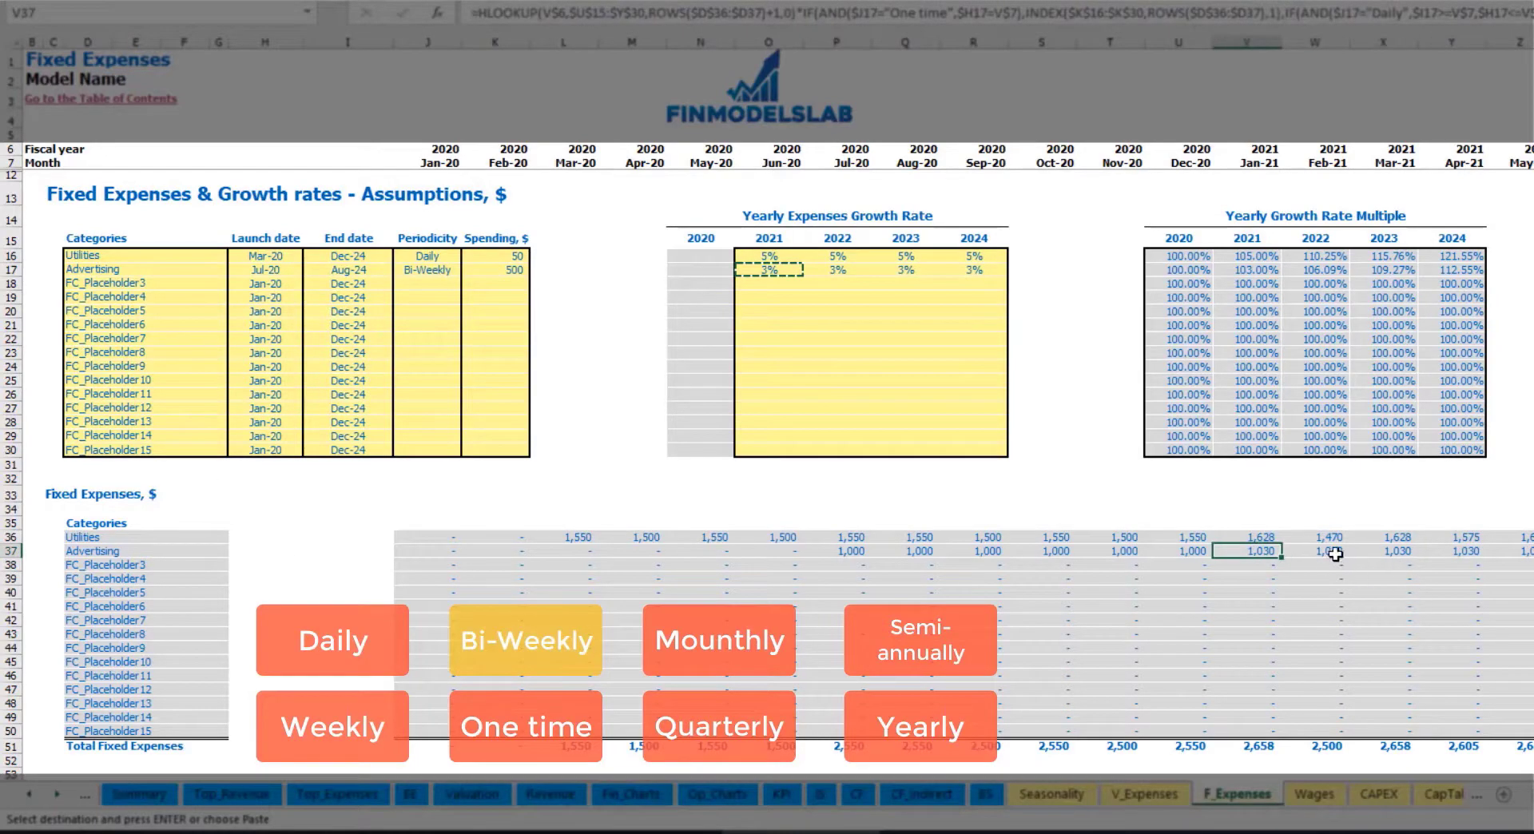
{"action": "scroll", "coordinate": [778, 395], "scroll_direction": "right", "scroll_amount": 14}
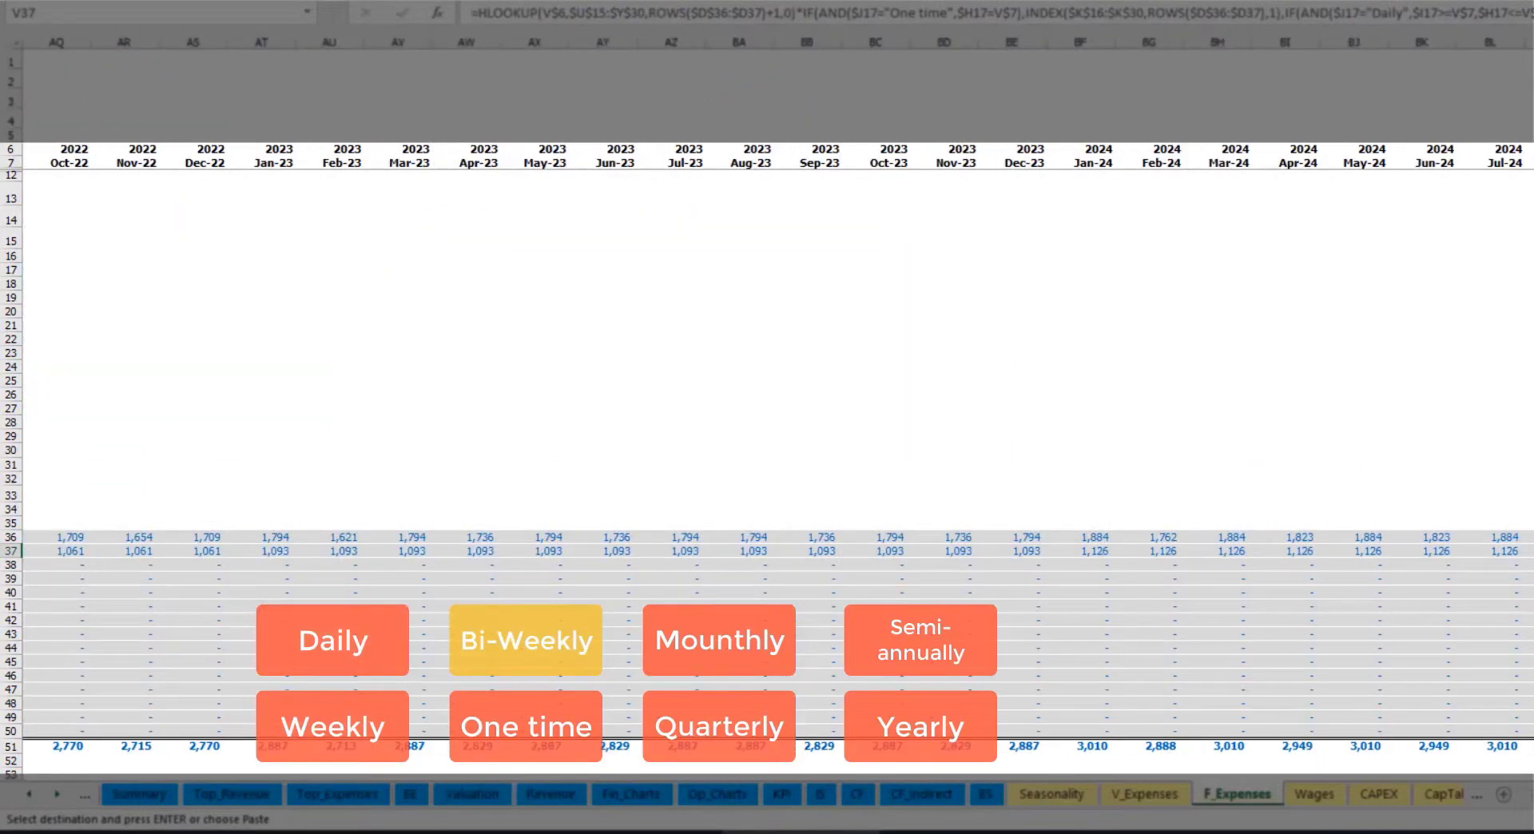
{"action": "left_click", "coordinate": [1530, 41]}
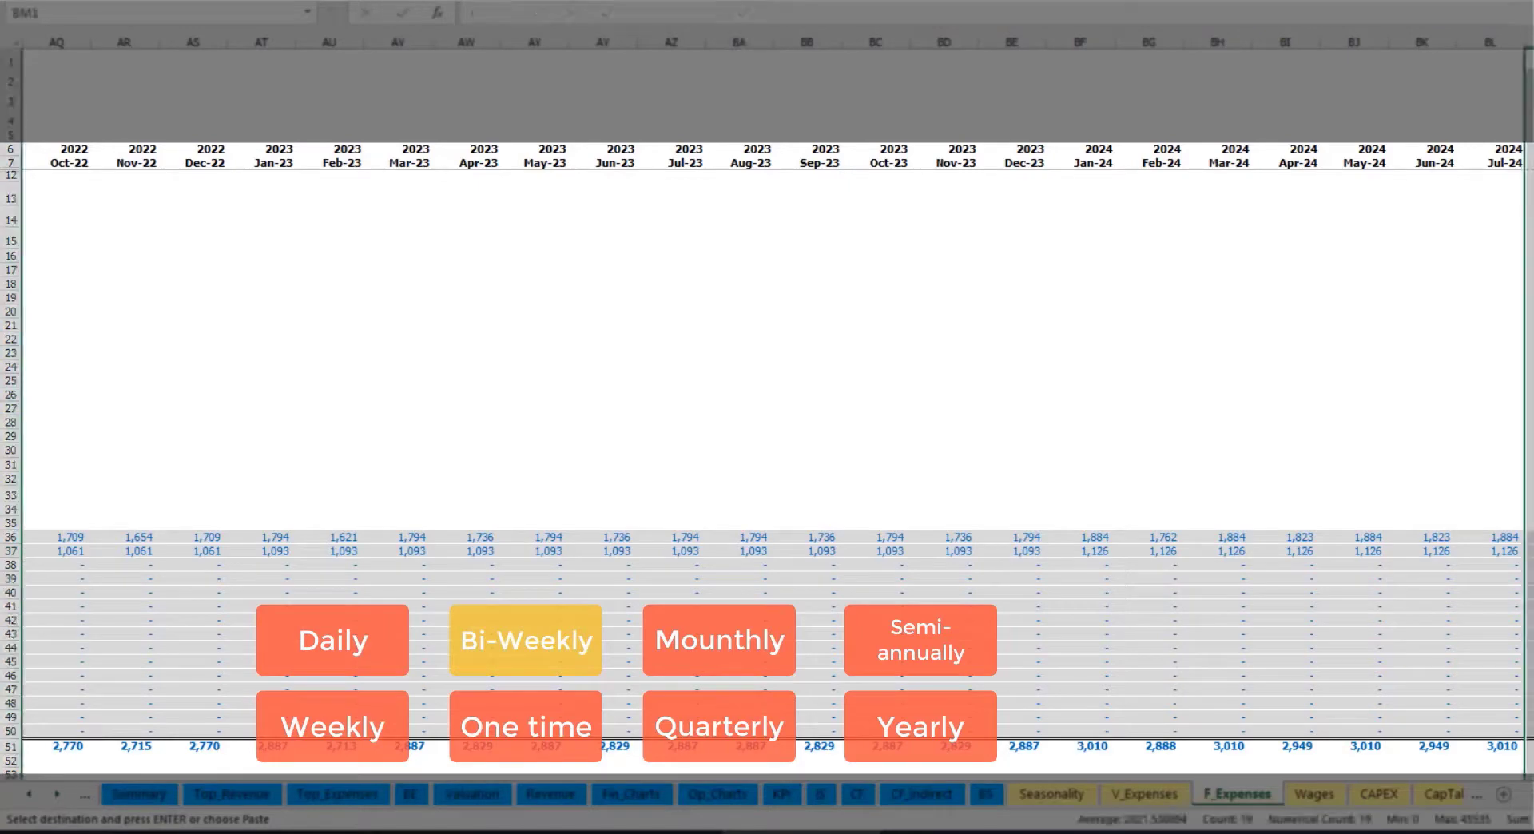
{"action": "scroll", "coordinate": [324, 355], "scroll_direction": "left", "scroll_amount": 14}
{"action": "left_click", "coordinate": [374, 271]}
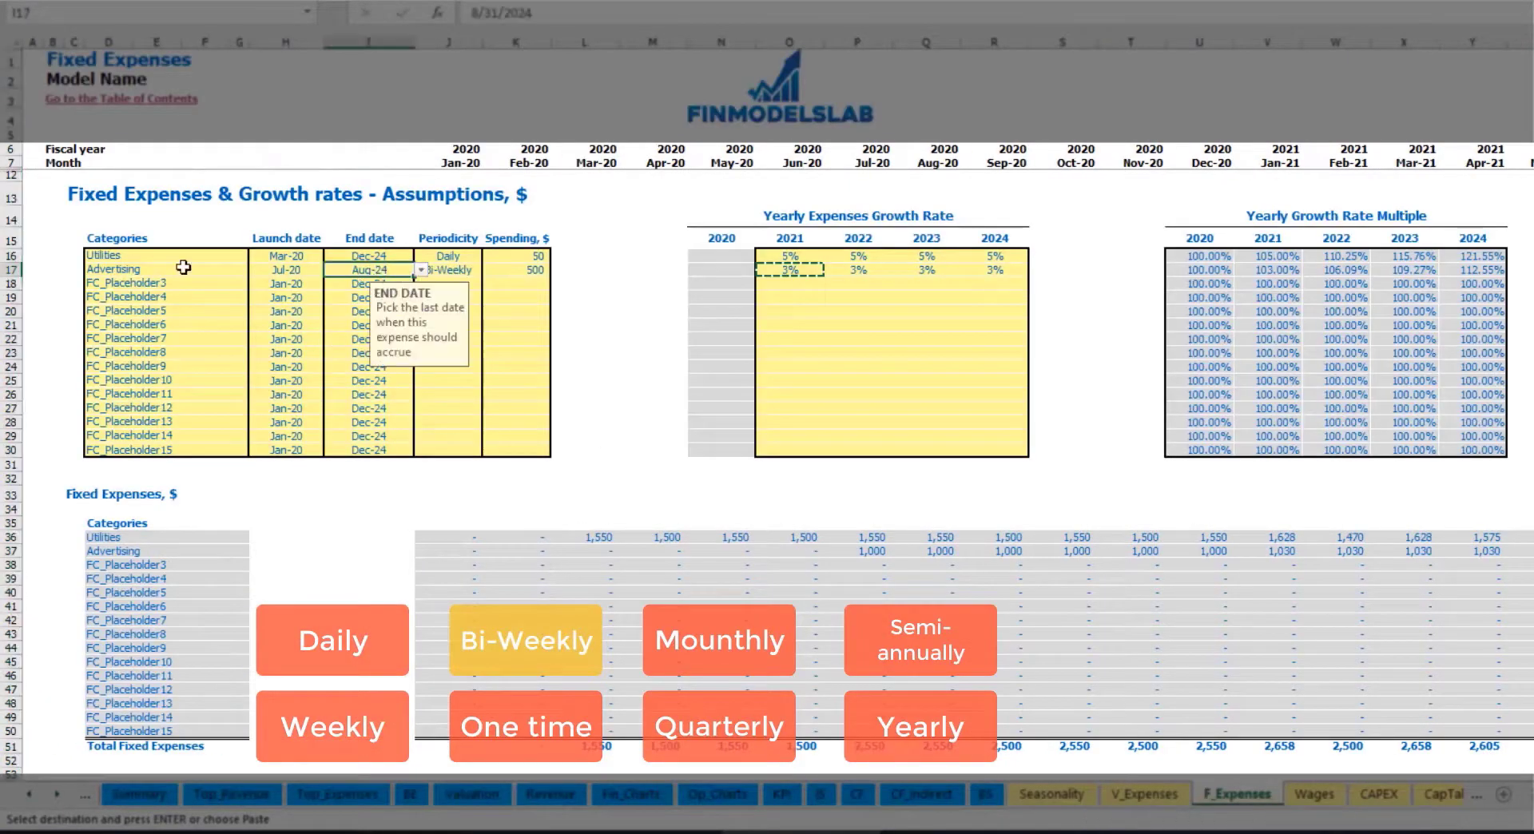
Step: Rename the FC_Placeholder3 category as Office Setup
{"action": "left_click", "coordinate": [134, 282]}
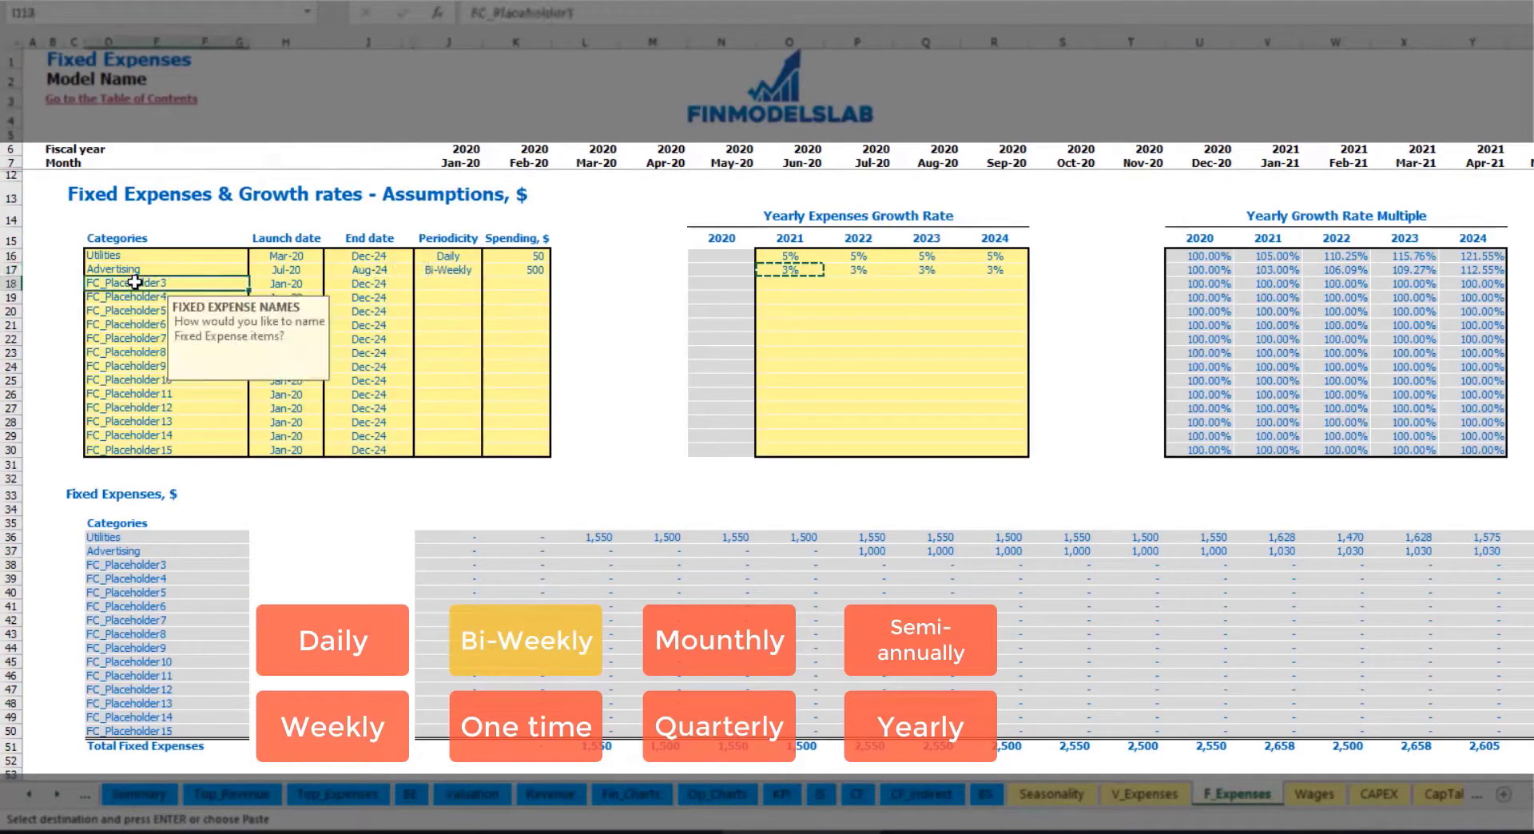
{"action": "type", "text": "Se"}
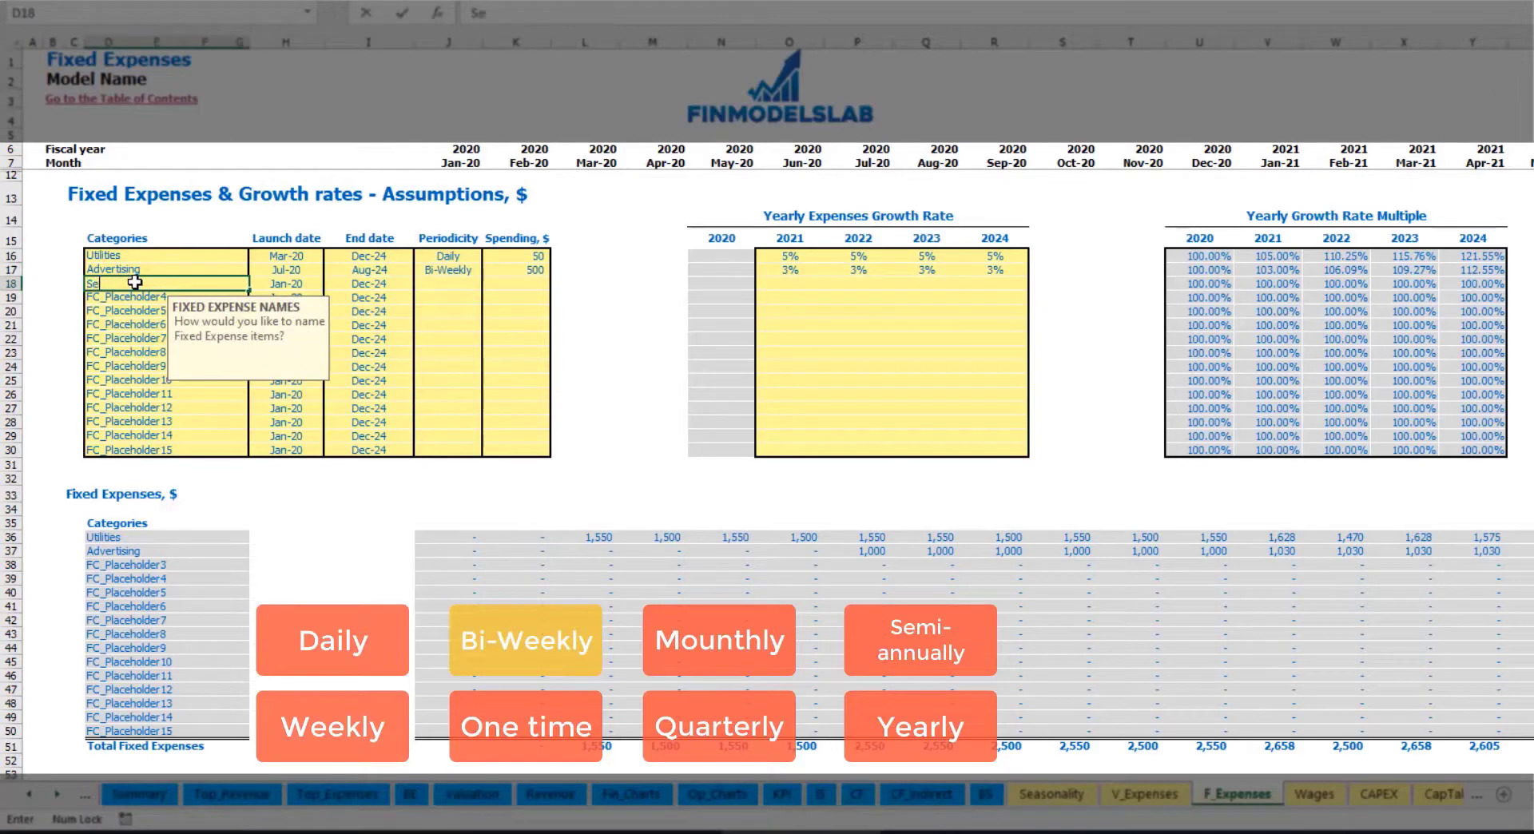
{"action": "type", "text": "Office Setup"}
{"action": "key", "text": "Return"}
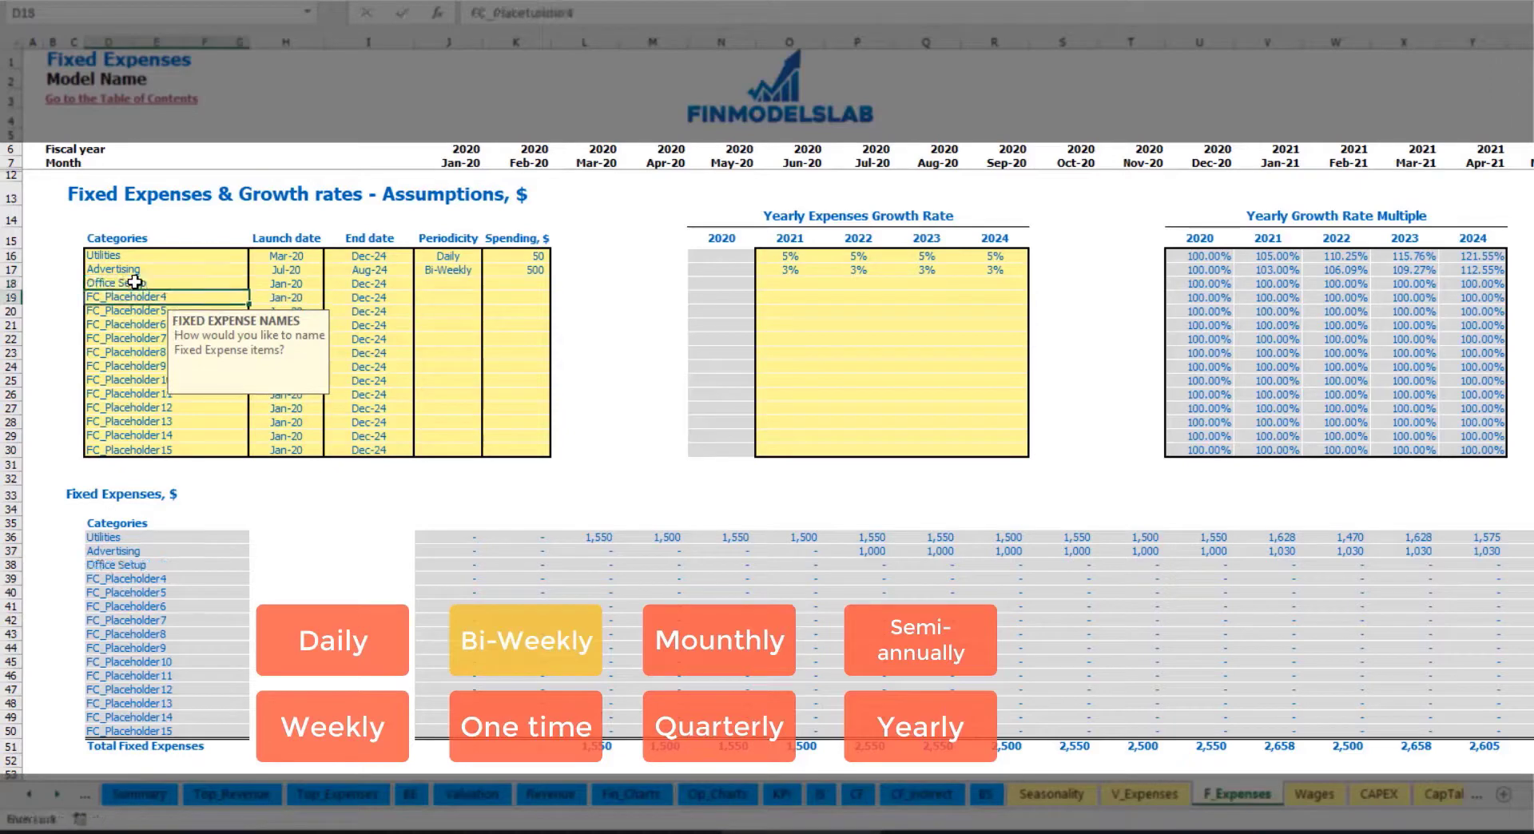
Step: Set Office Setup to a One time expense of $5,000 launching in Feb-20, and check its Feb-20 amount
{"action": "left_click", "coordinate": [453, 287]}
{"action": "left_click", "coordinate": [489, 284]}
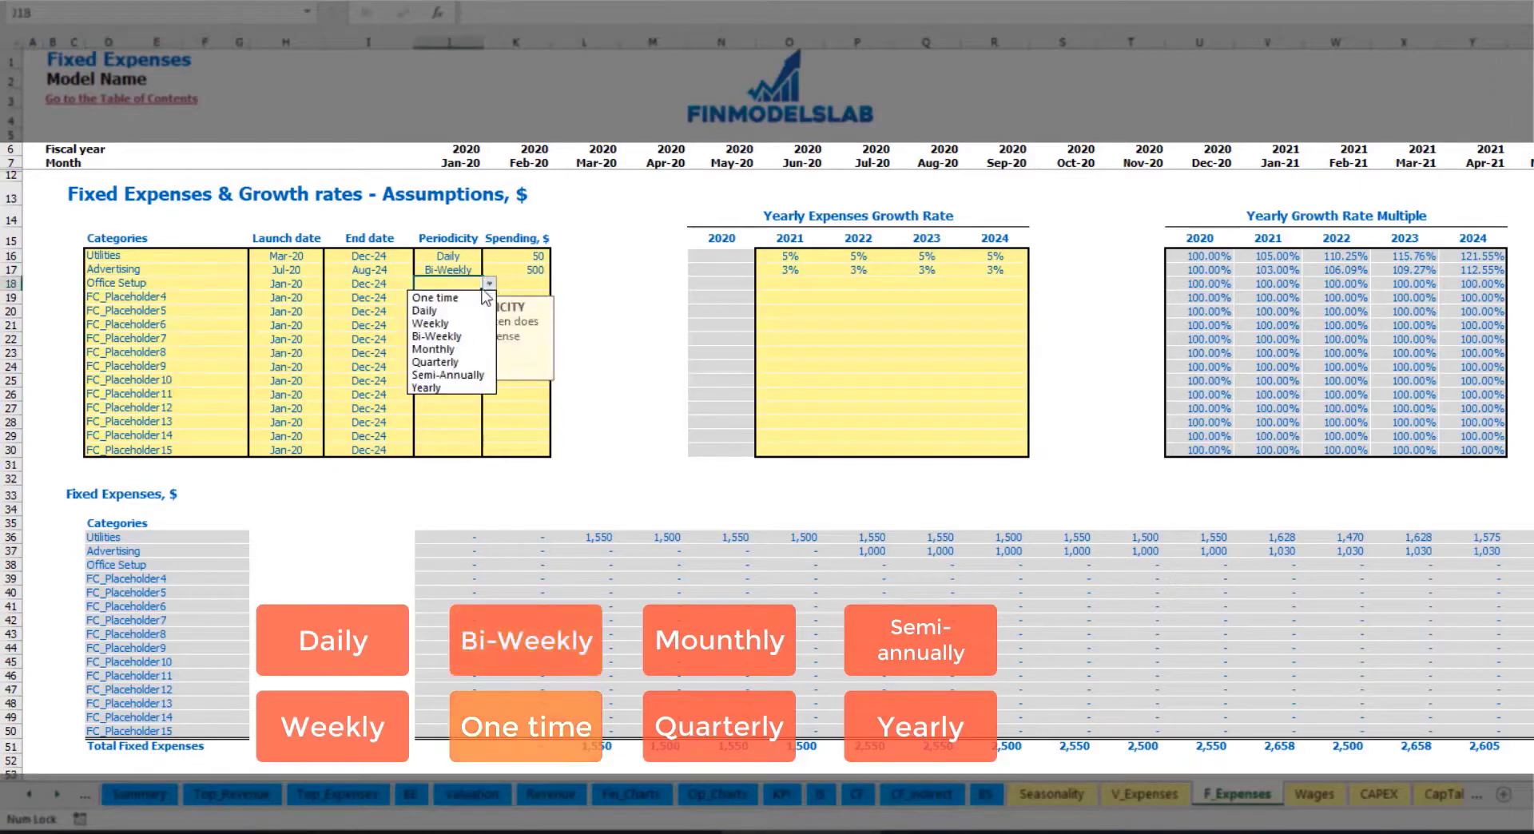
{"action": "left_click", "coordinate": [447, 293]}
{"action": "left_click", "coordinate": [297, 284]}
{"action": "left_click", "coordinate": [330, 284]}
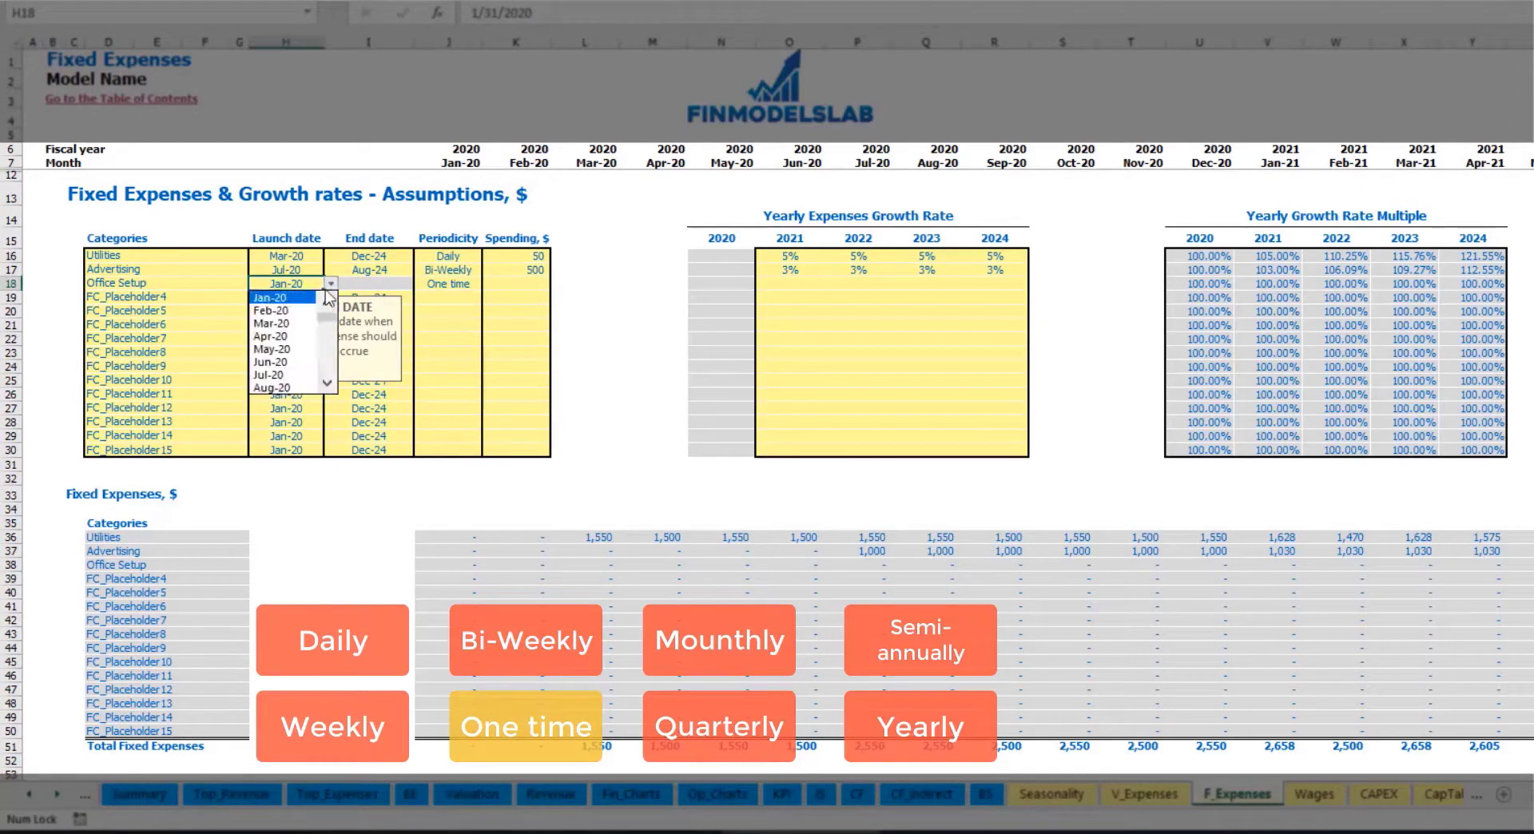
{"action": "left_click", "coordinate": [280, 311]}
{"action": "left_click", "coordinate": [504, 284]}
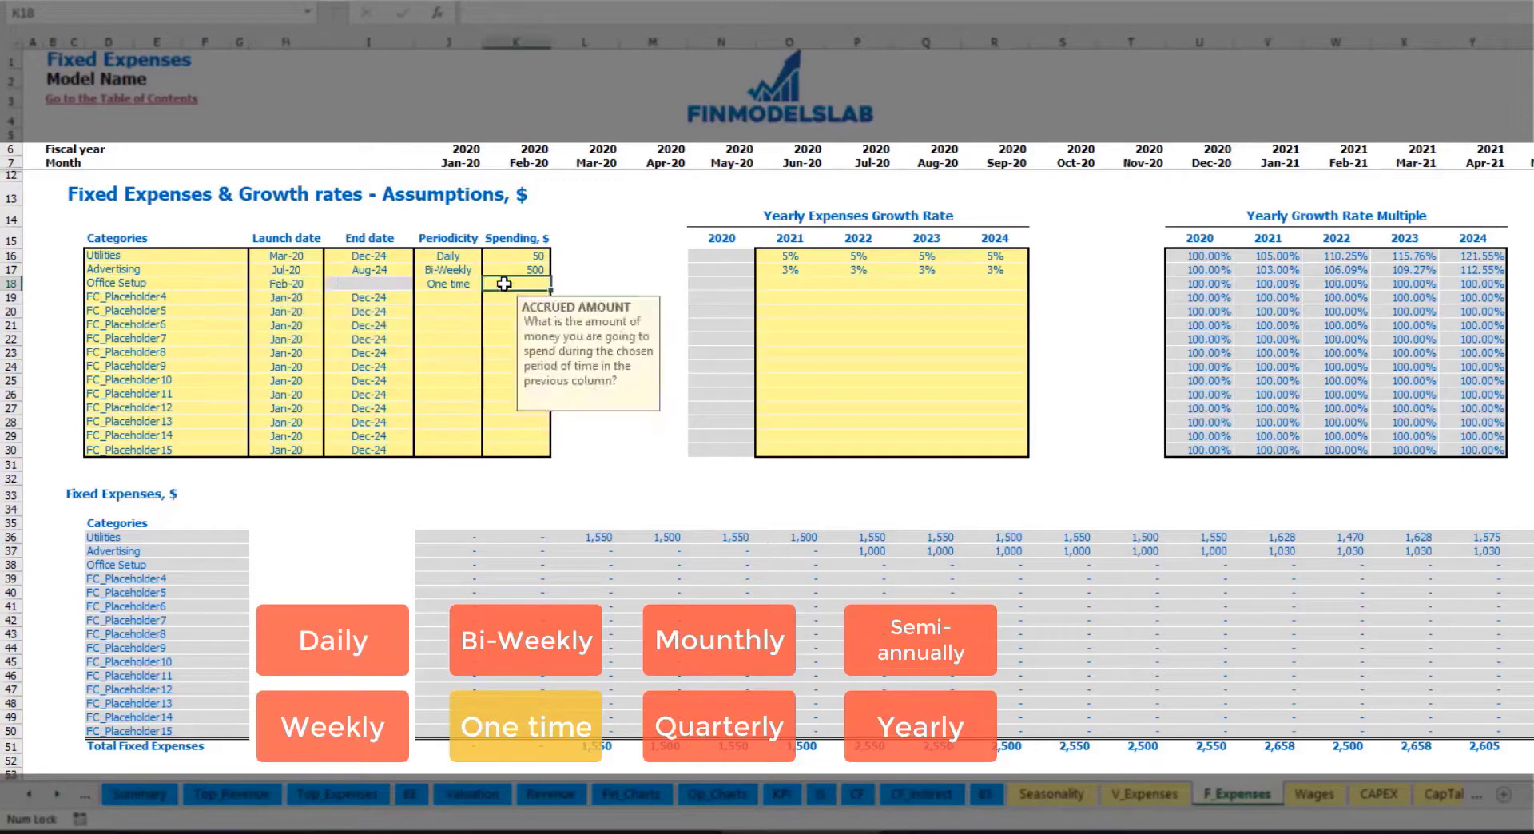
{"action": "type", "text": "5000"}
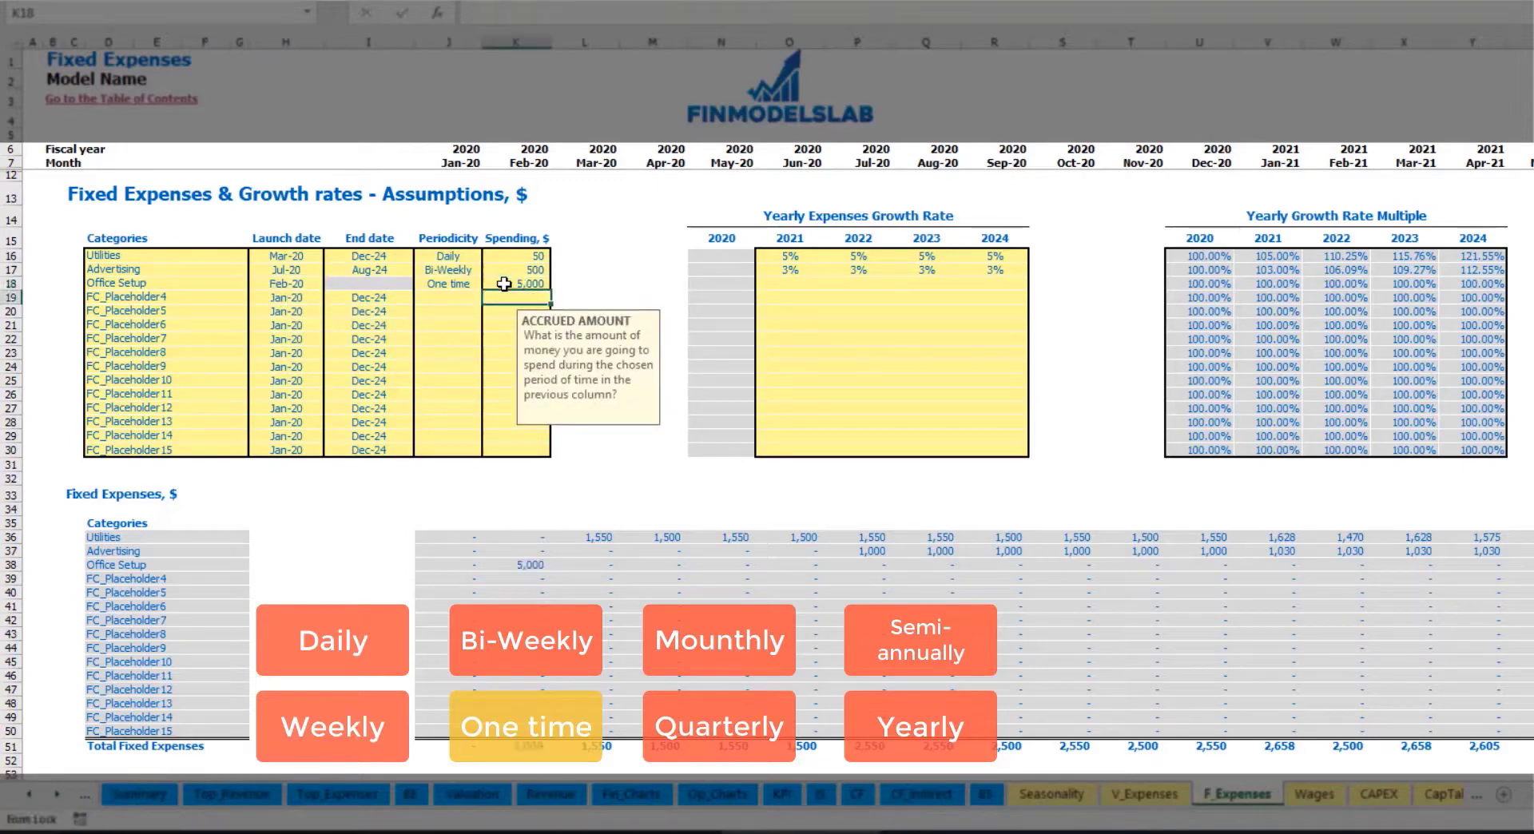
{"action": "left_click_drag", "start_coordinate": [790, 285], "coordinate": [980, 290]}
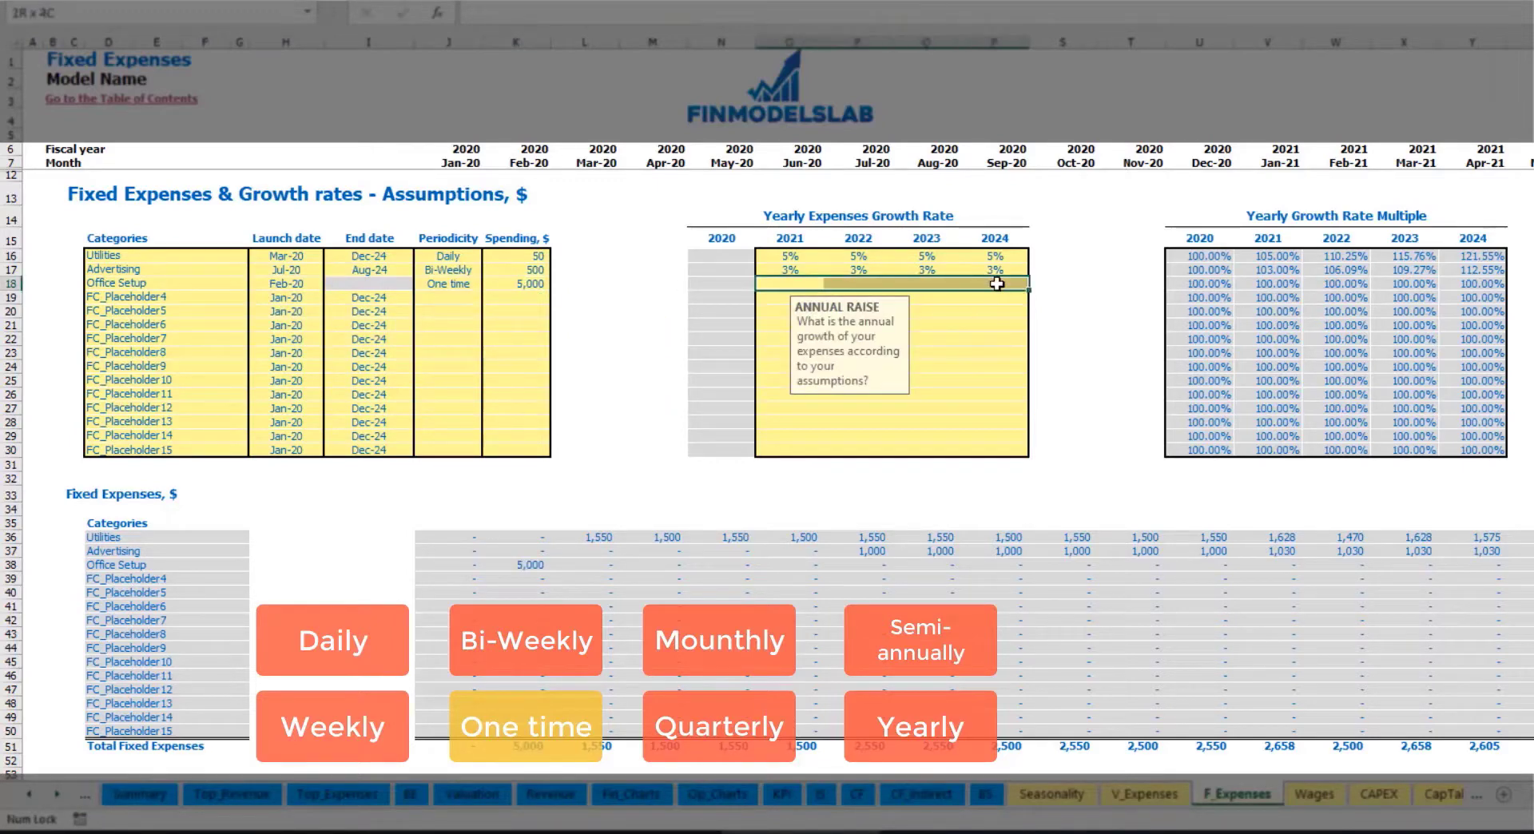
{"action": "left_click", "coordinate": [532, 565]}
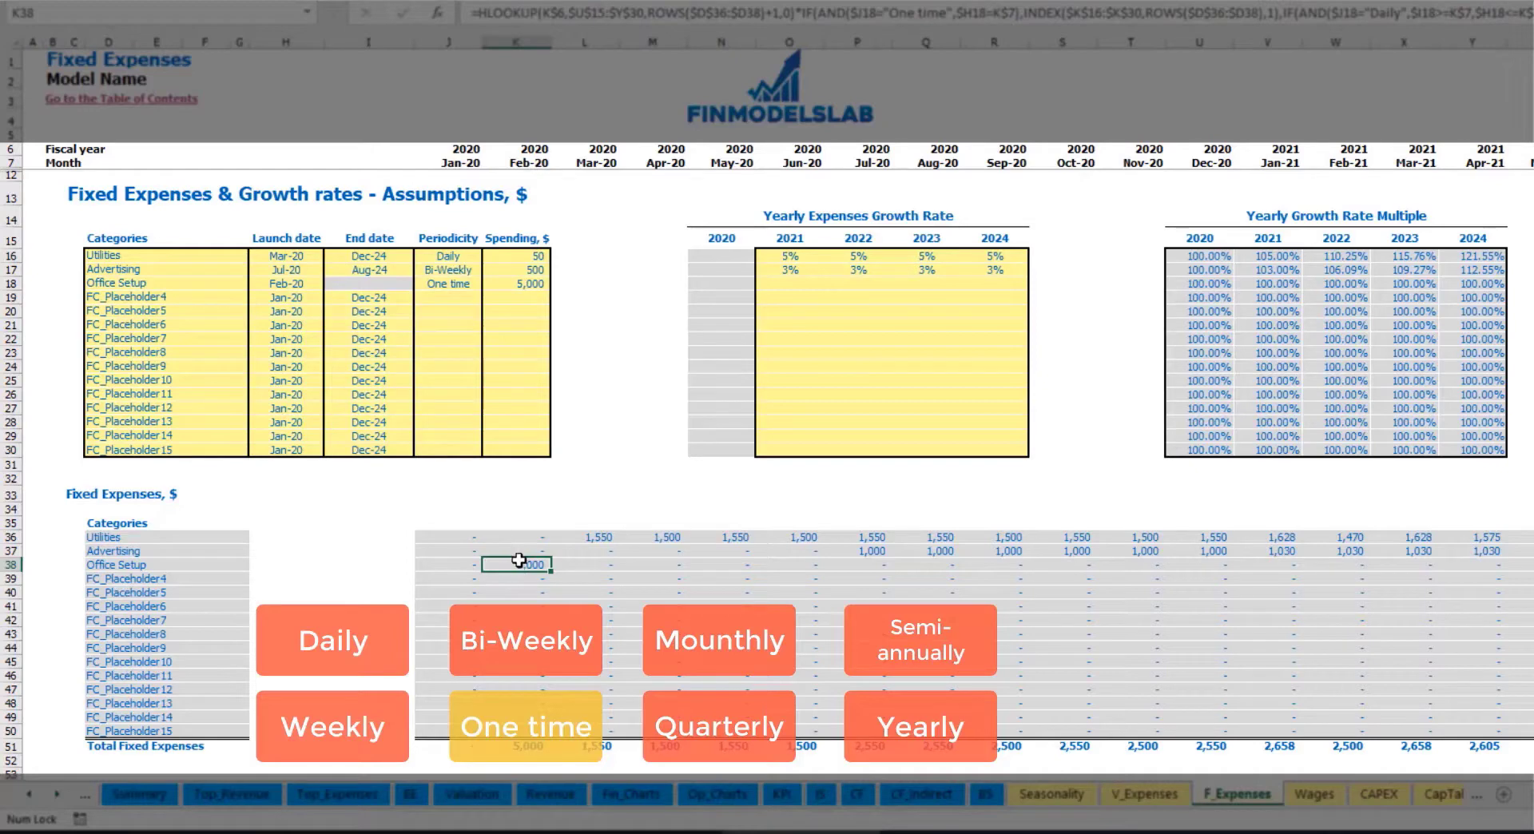
Step: Rename the FC_Placeholder4 category as Insurance
{"action": "left_click", "coordinate": [212, 302]}
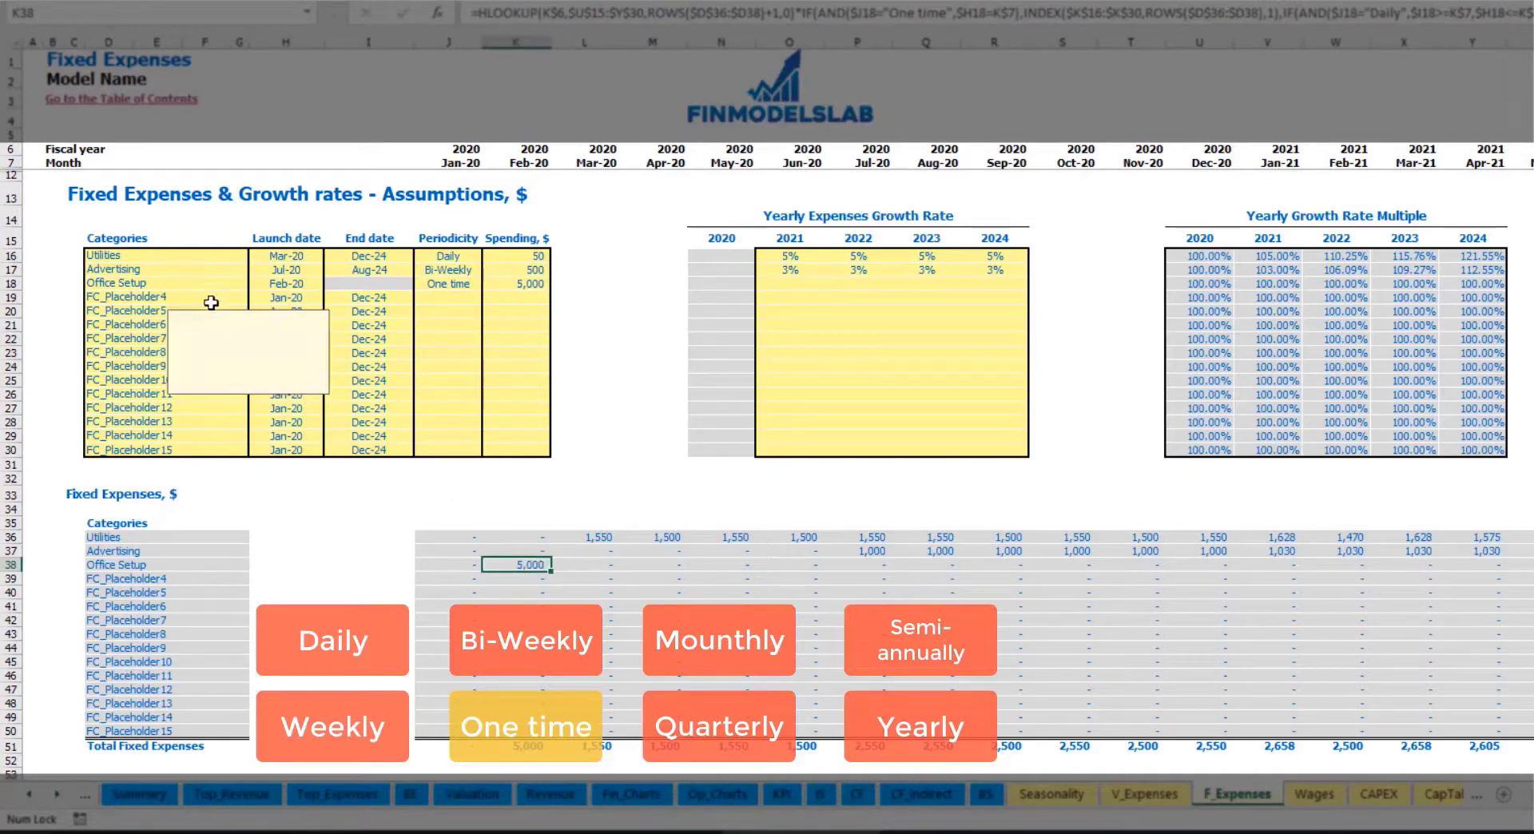
{"action": "key", "text": "BackSpace"}
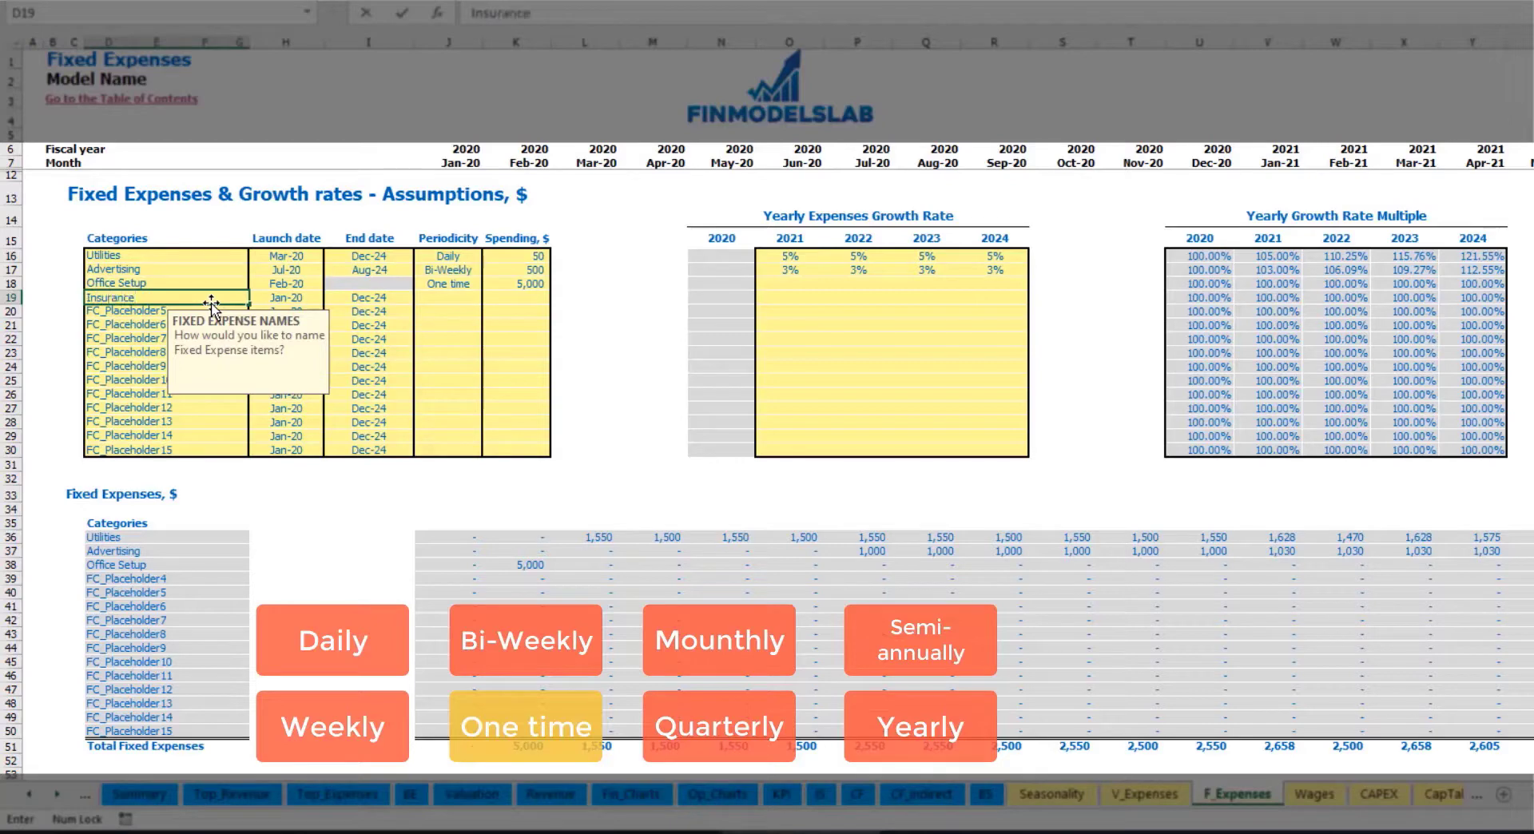
{"action": "key", "text": "Return"}
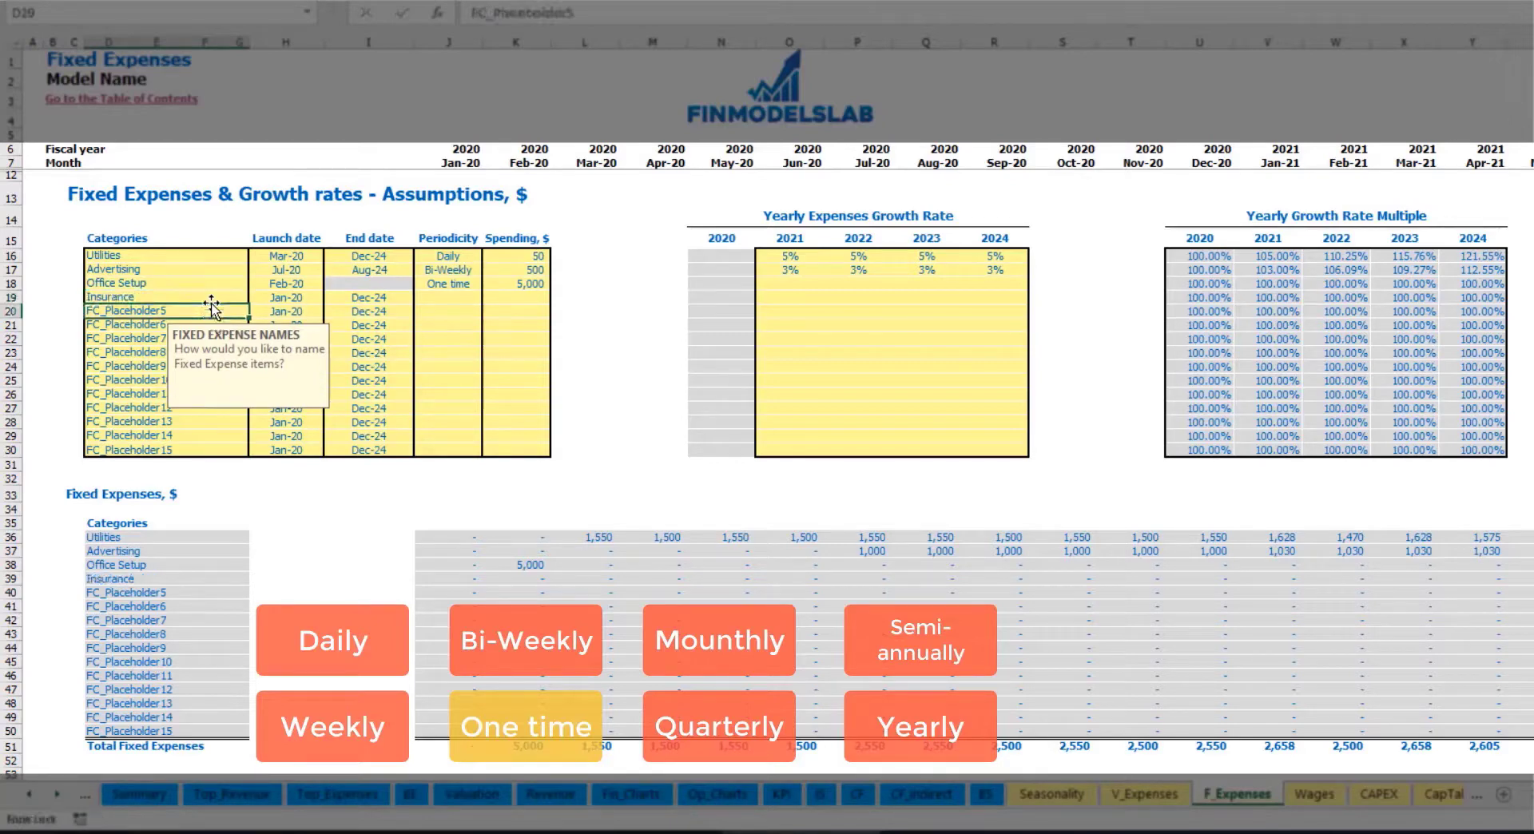
Step: Set the Insurance periodicity to Monthly and its spending to $1,000
{"action": "left_click", "coordinate": [287, 298]}
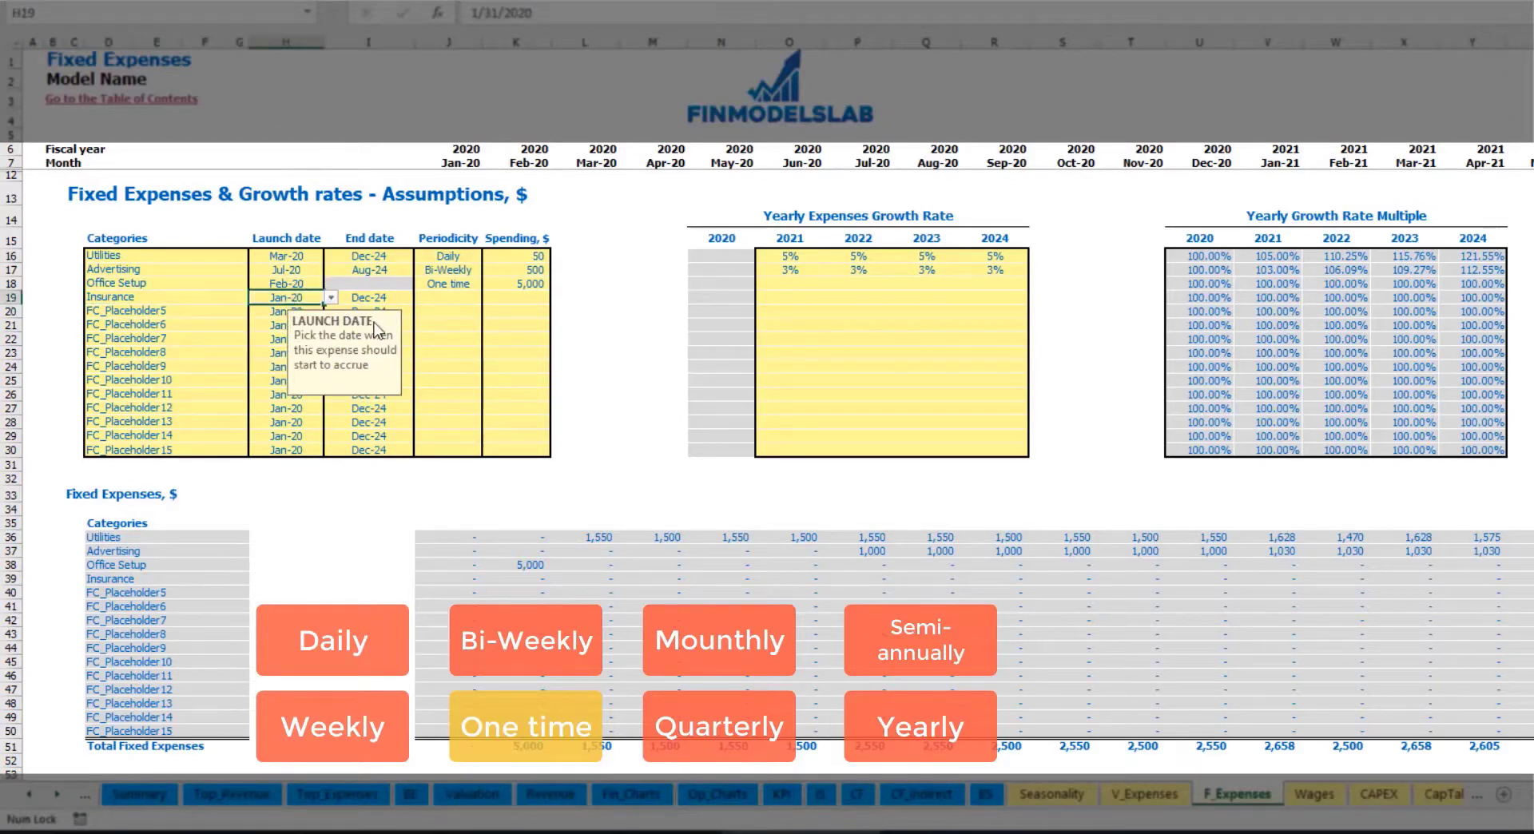
{"action": "left_click", "coordinate": [384, 297]}
{"action": "left_click", "coordinate": [462, 299]}
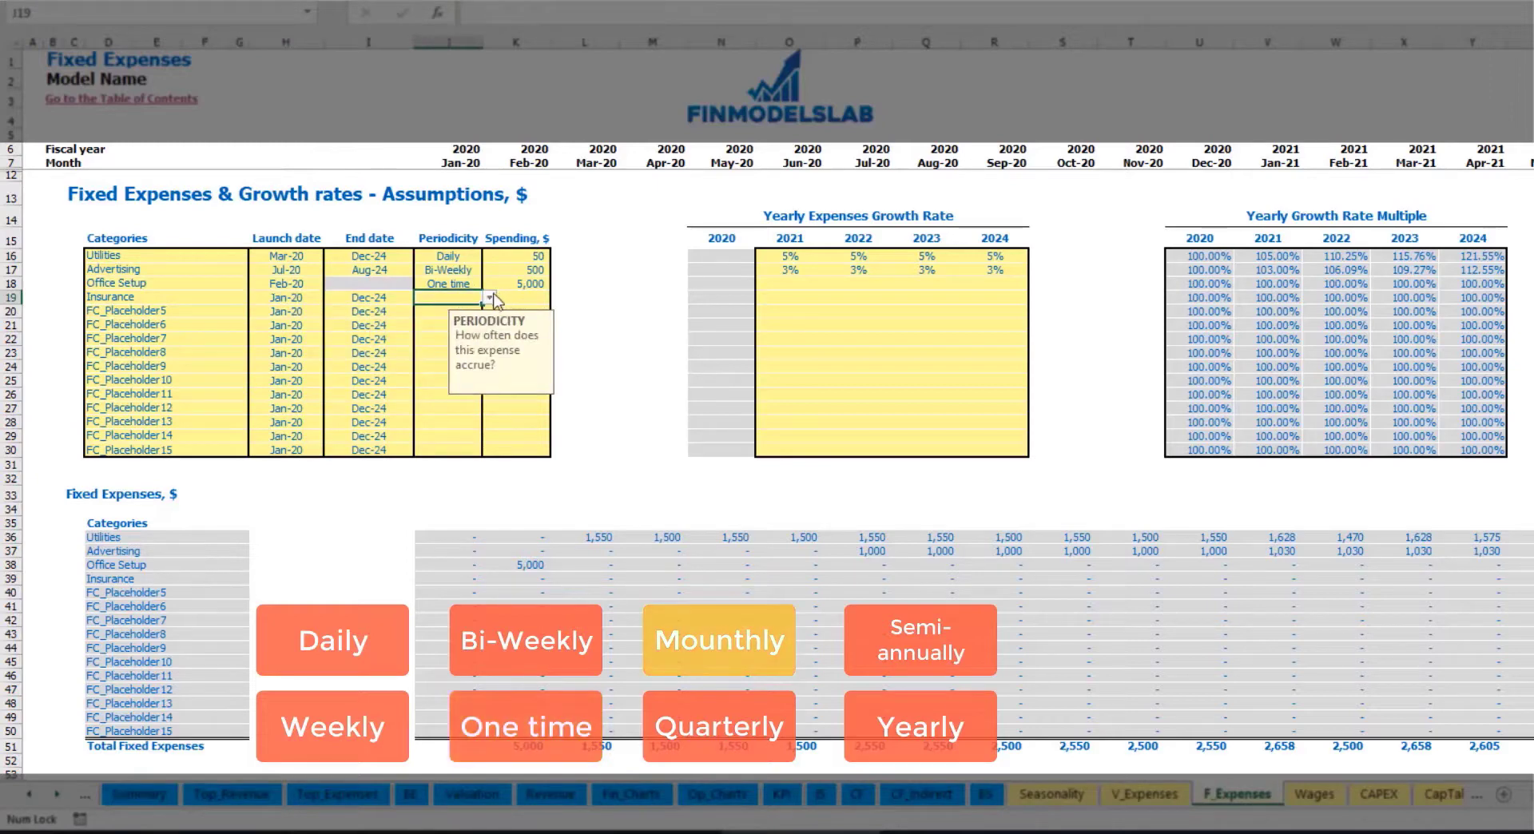
{"action": "left_click", "coordinate": [488, 298]}
{"action": "left_click", "coordinate": [433, 363]}
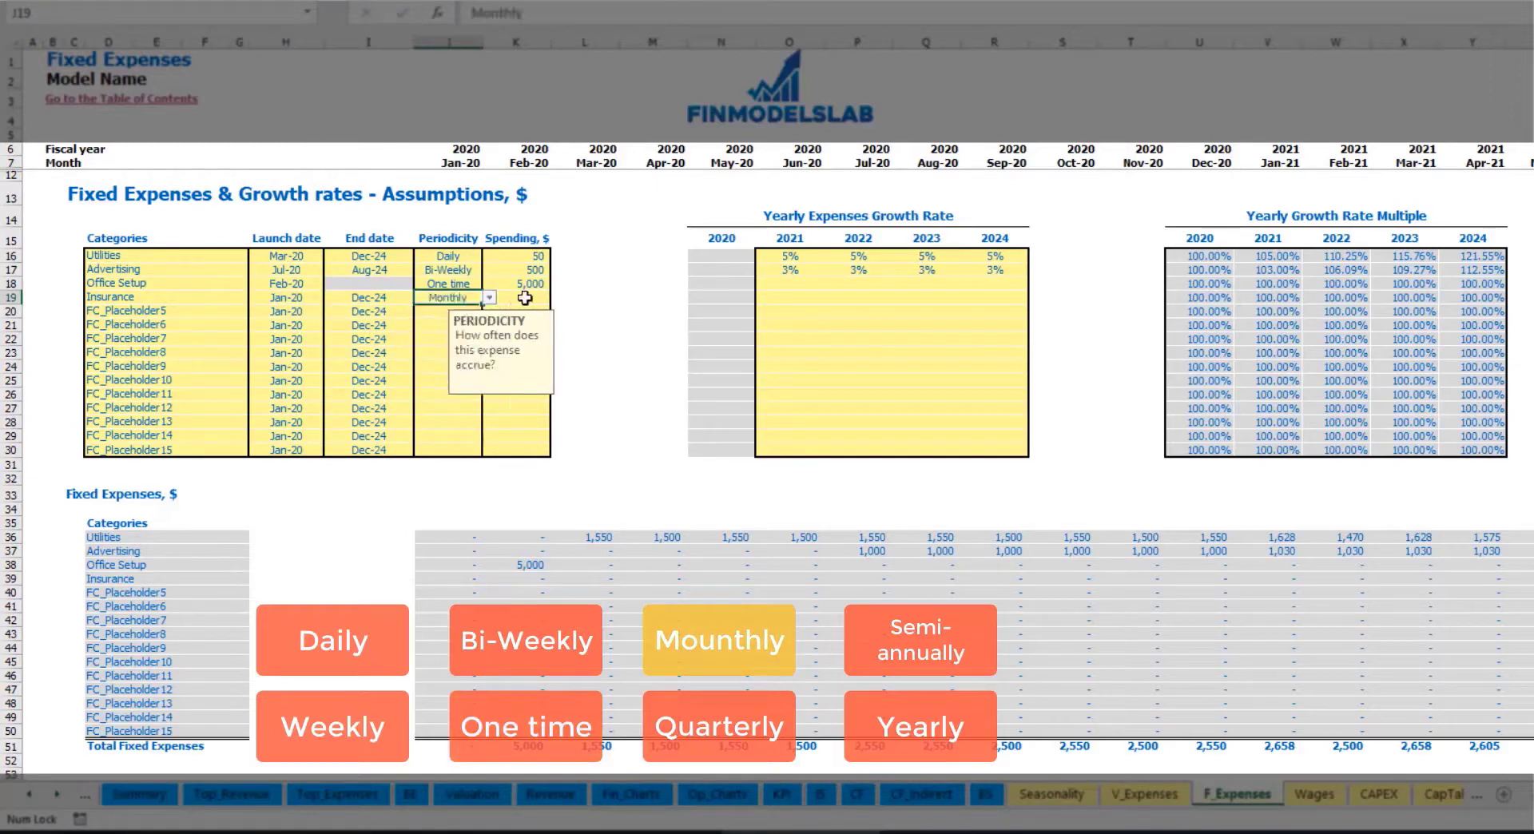
{"action": "left_click", "coordinate": [525, 297]}
{"action": "type", "text": "1,0"}
{"action": "type", "text": "000"}
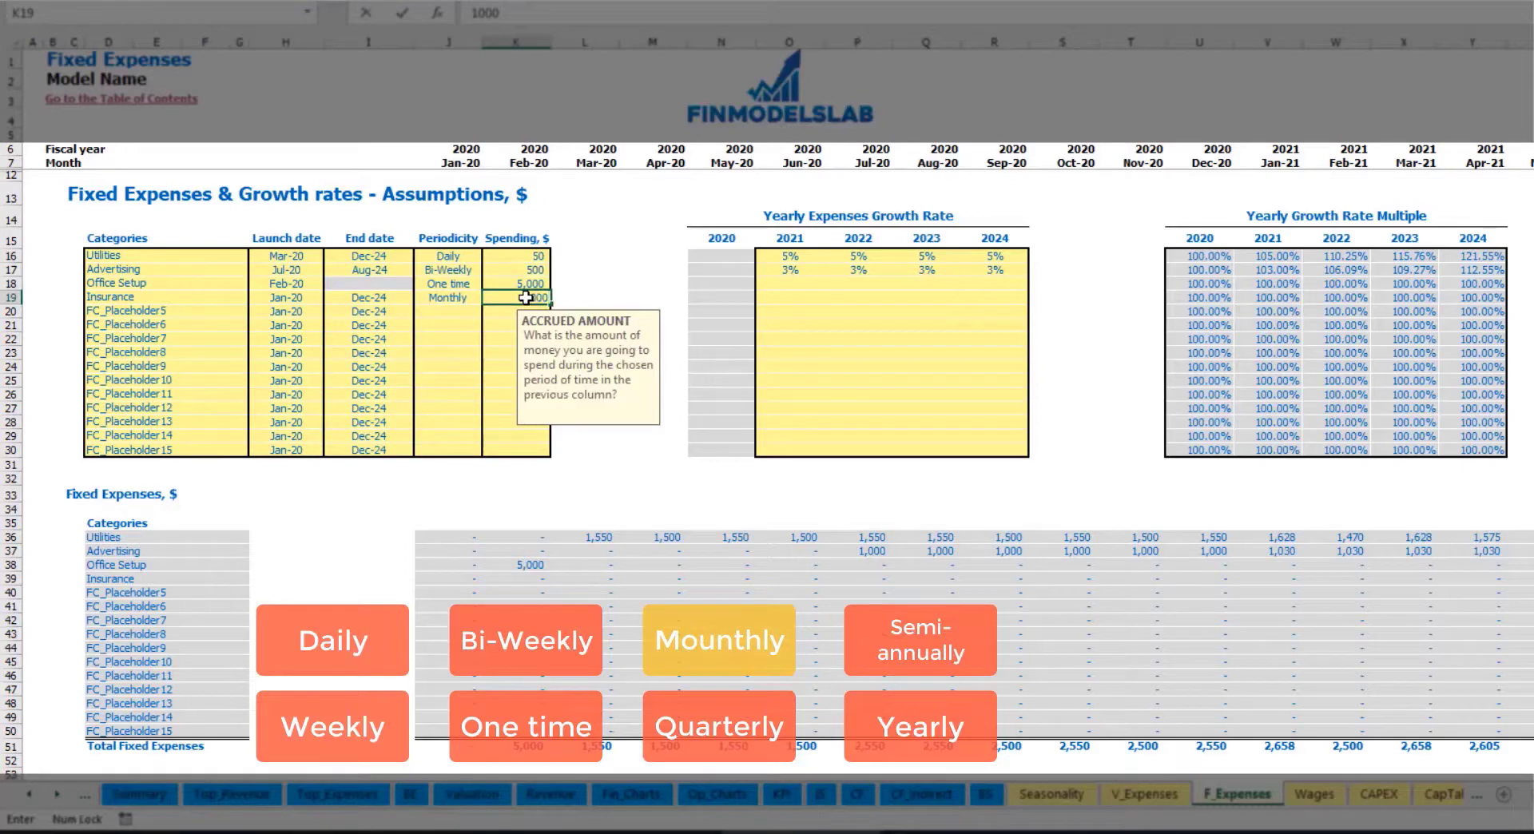
{"action": "key", "text": "Return"}
Step: Enter Insurance yearly growth rates of 5% for 2021, 3% for 2022, 2% for 2023 and 1% for 2024
{"action": "left_click", "coordinate": [779, 299]}
{"action": "type", "text": "5"}
{"action": "key", "text": "Return"}
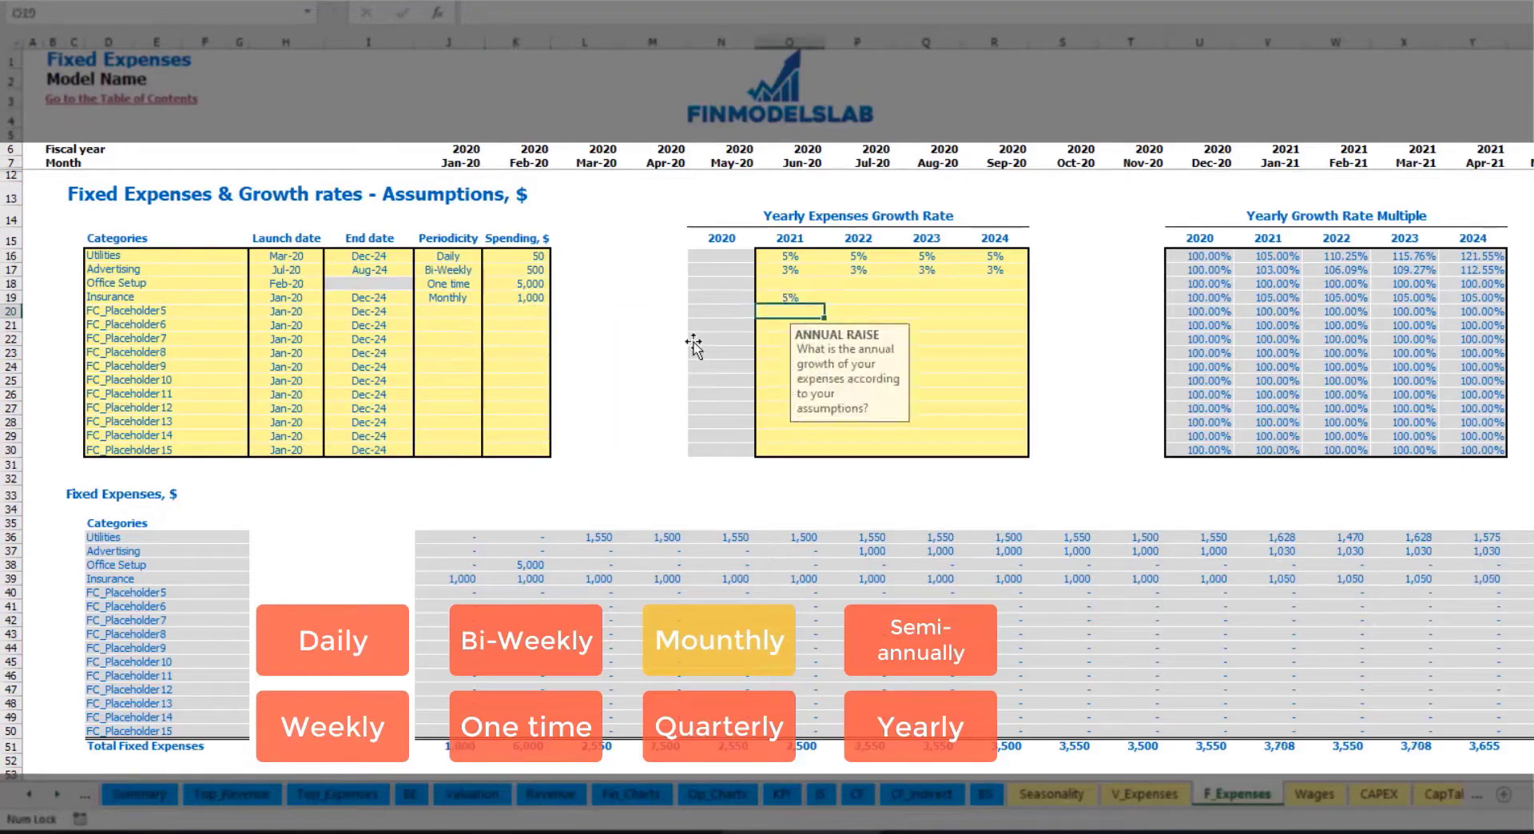
{"action": "key", "text": "Up"}
{"action": "key", "text": "Right"}
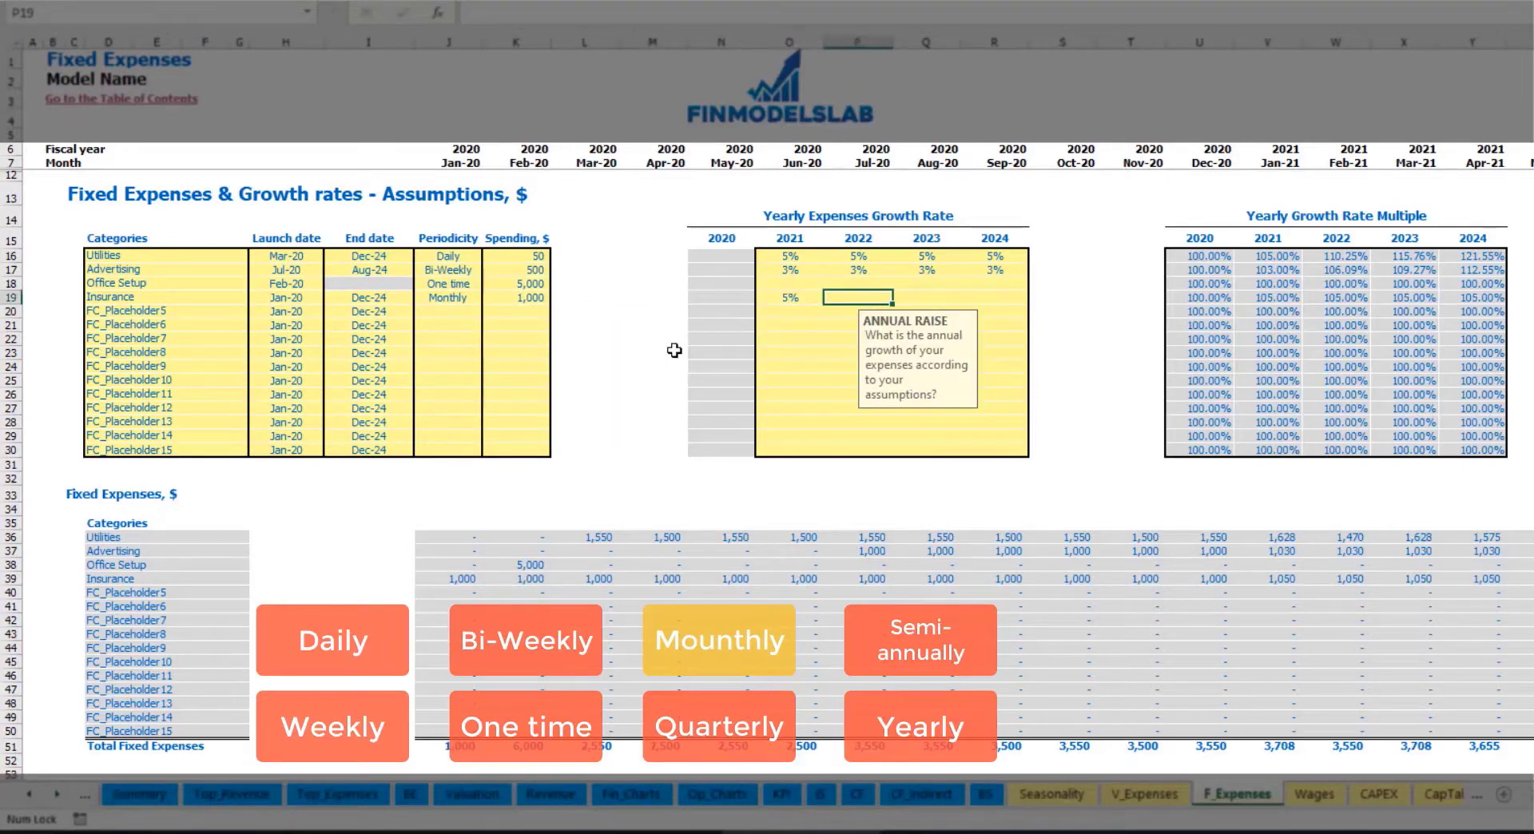
{"action": "type", "text": "5"}
{"action": "key", "text": "Right"}
{"action": "type", "text": "2"}
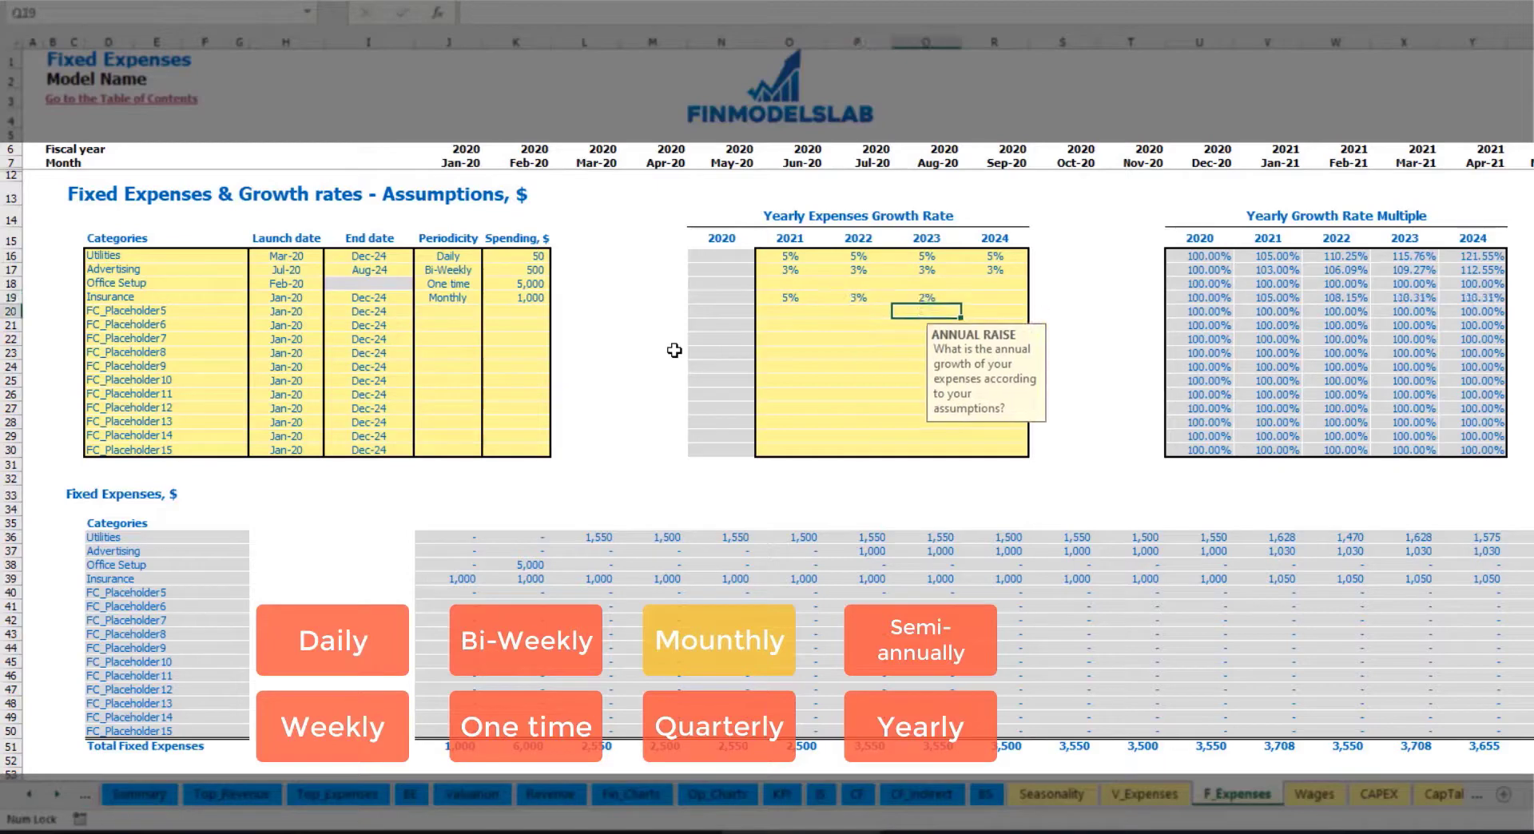
{"action": "key", "text": "Right"}
{"action": "type", "text": "1"}
{"action": "key", "text": "Return"}
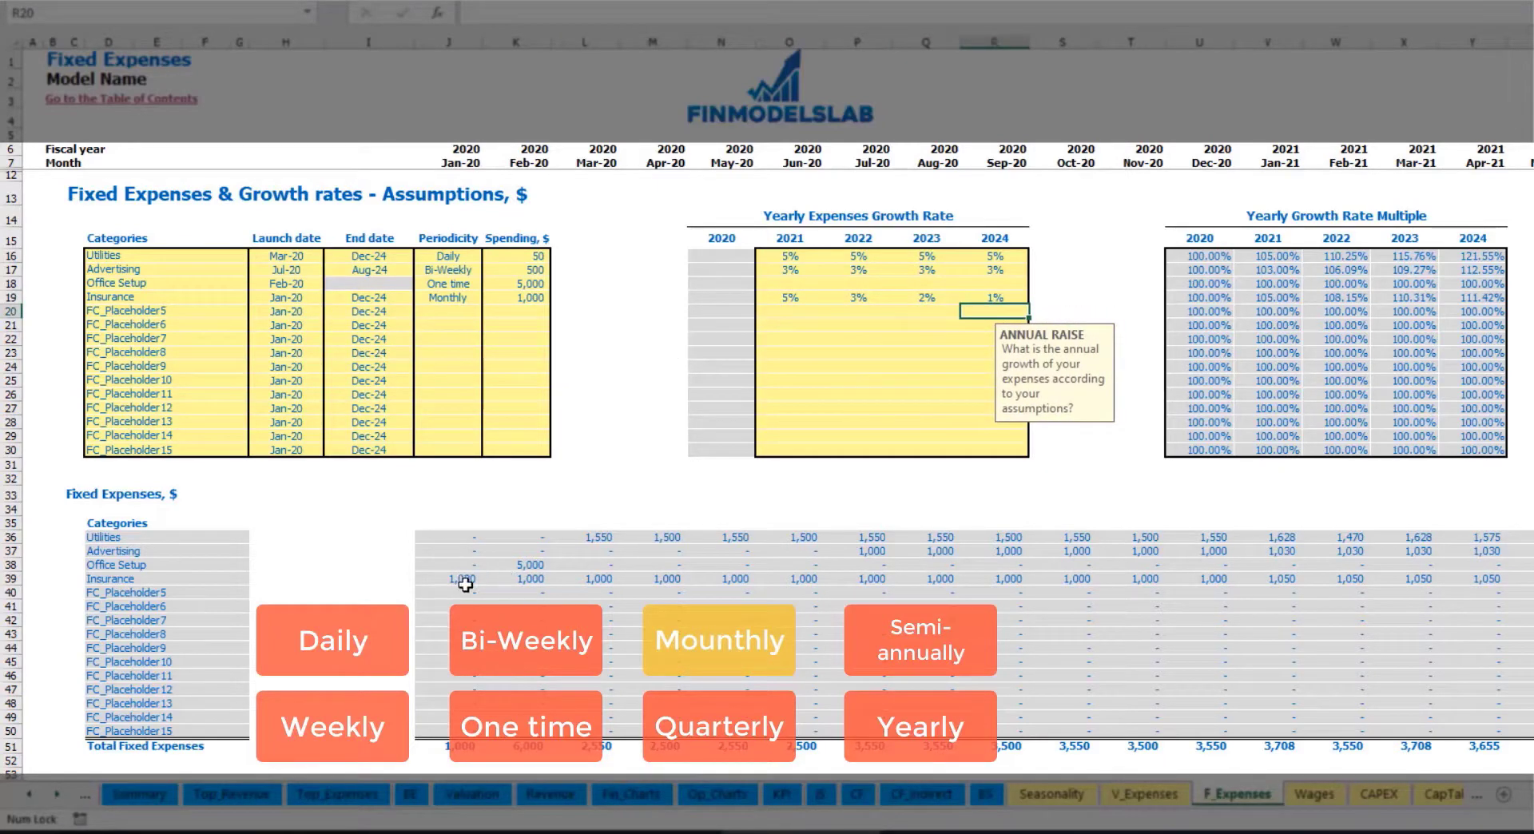
Step: Review the monthly Insurance amounts across 2020 and 2021, including the change at Jan-21
{"action": "left_click_drag", "start_coordinate": [464, 589], "coordinate": [1248, 580]}
{"action": "left_click", "coordinate": [1245, 581]}
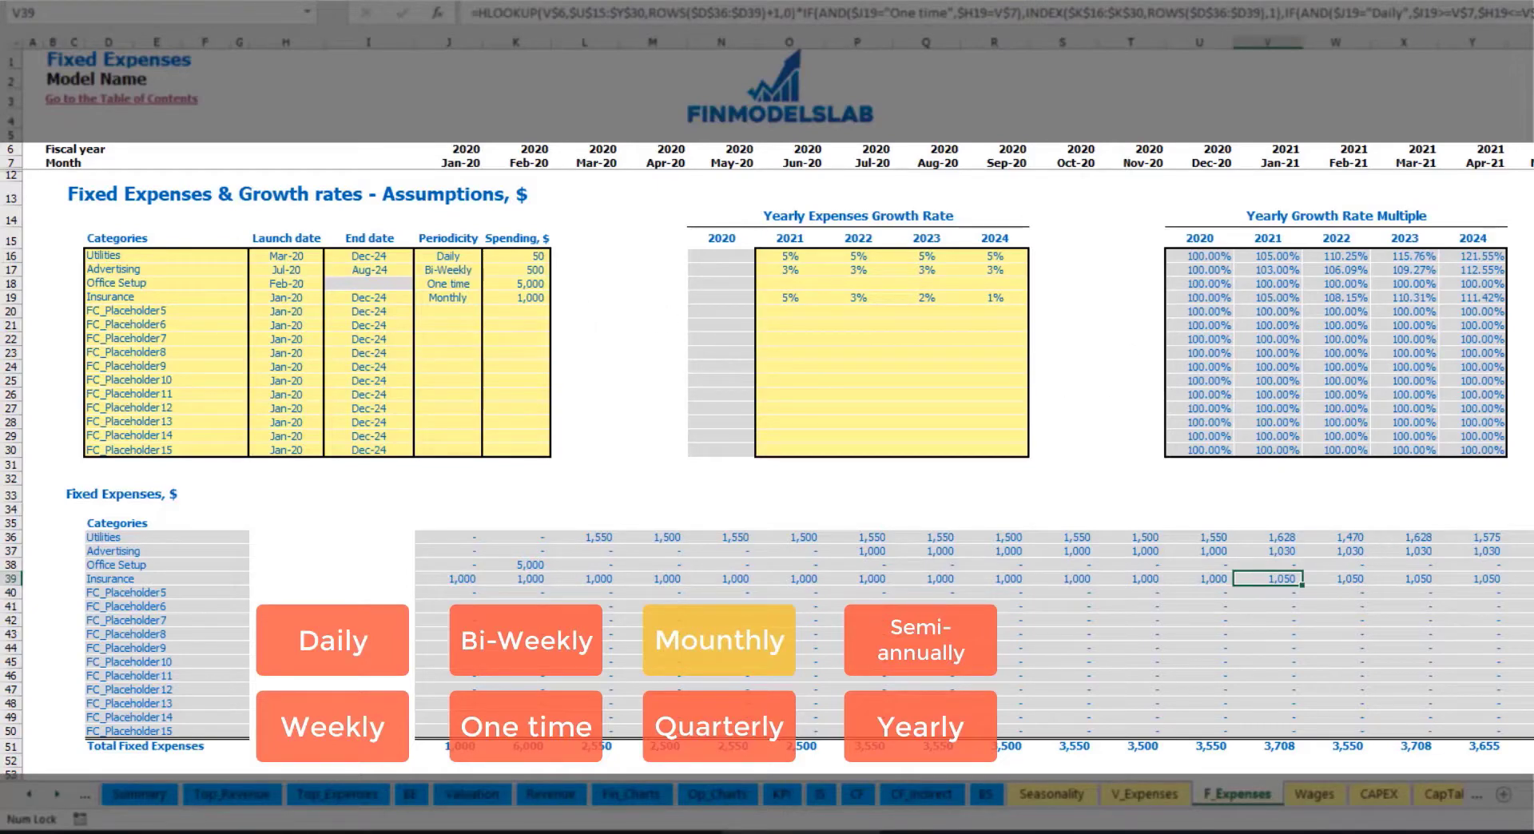
{"action": "scroll", "coordinate": [780, 391], "scroll_direction": "right", "scroll_amount": 3}
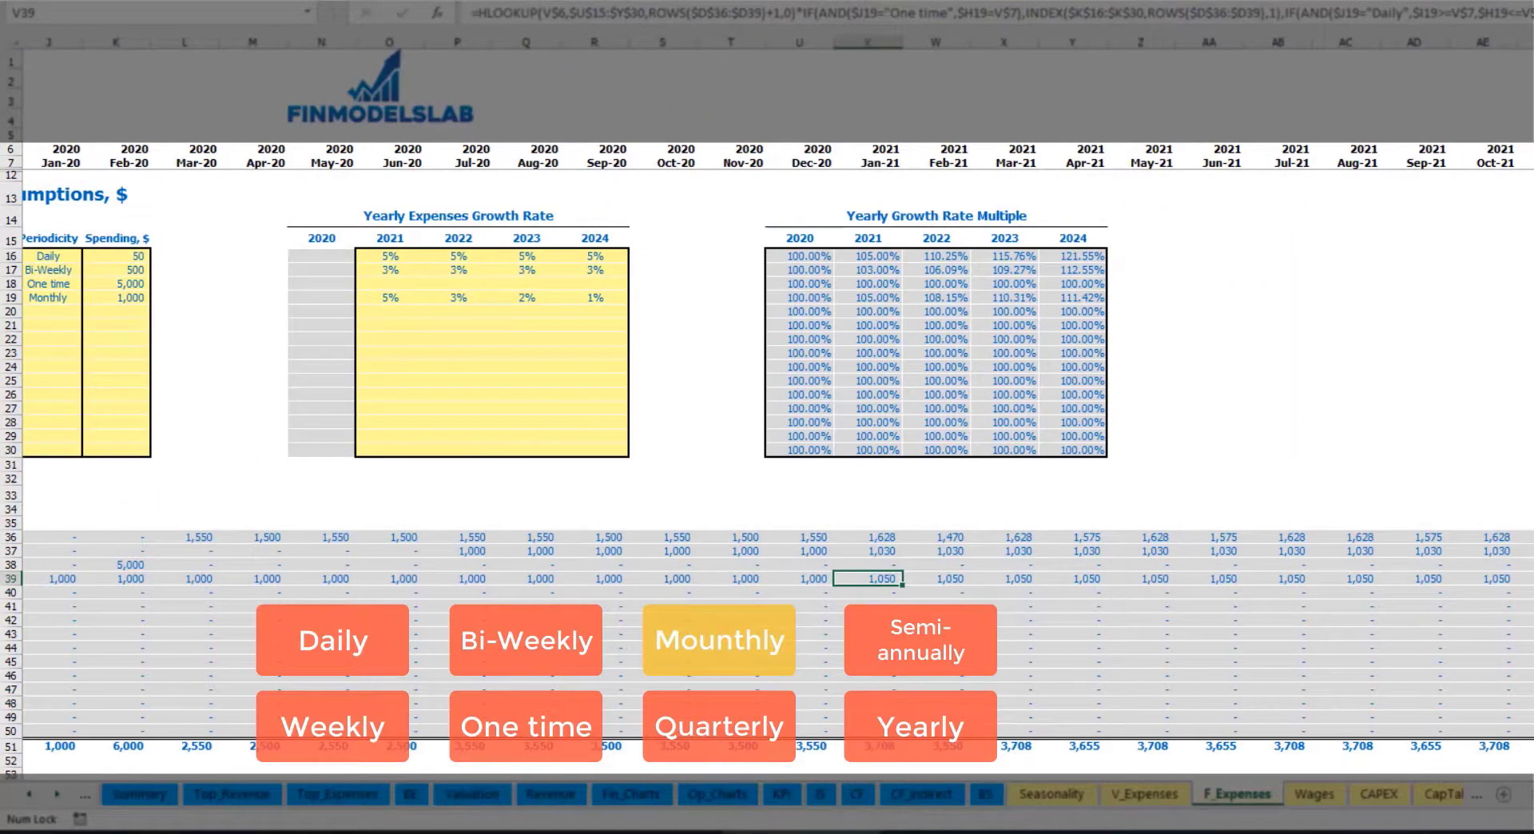
{"action": "left_click", "coordinate": [1533, 42]}
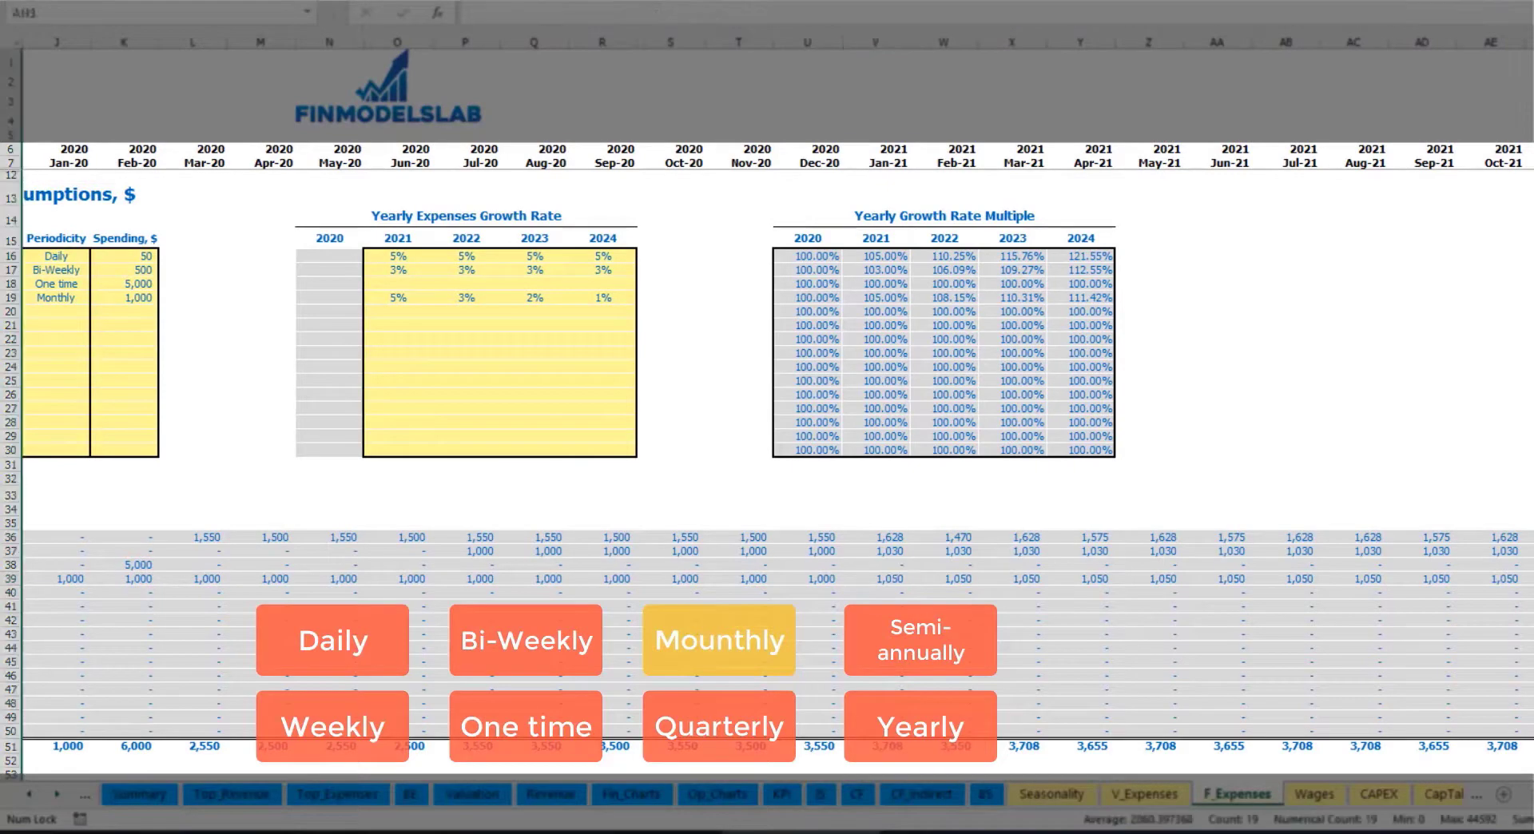
{"action": "left_click", "coordinate": [1532, 578]}
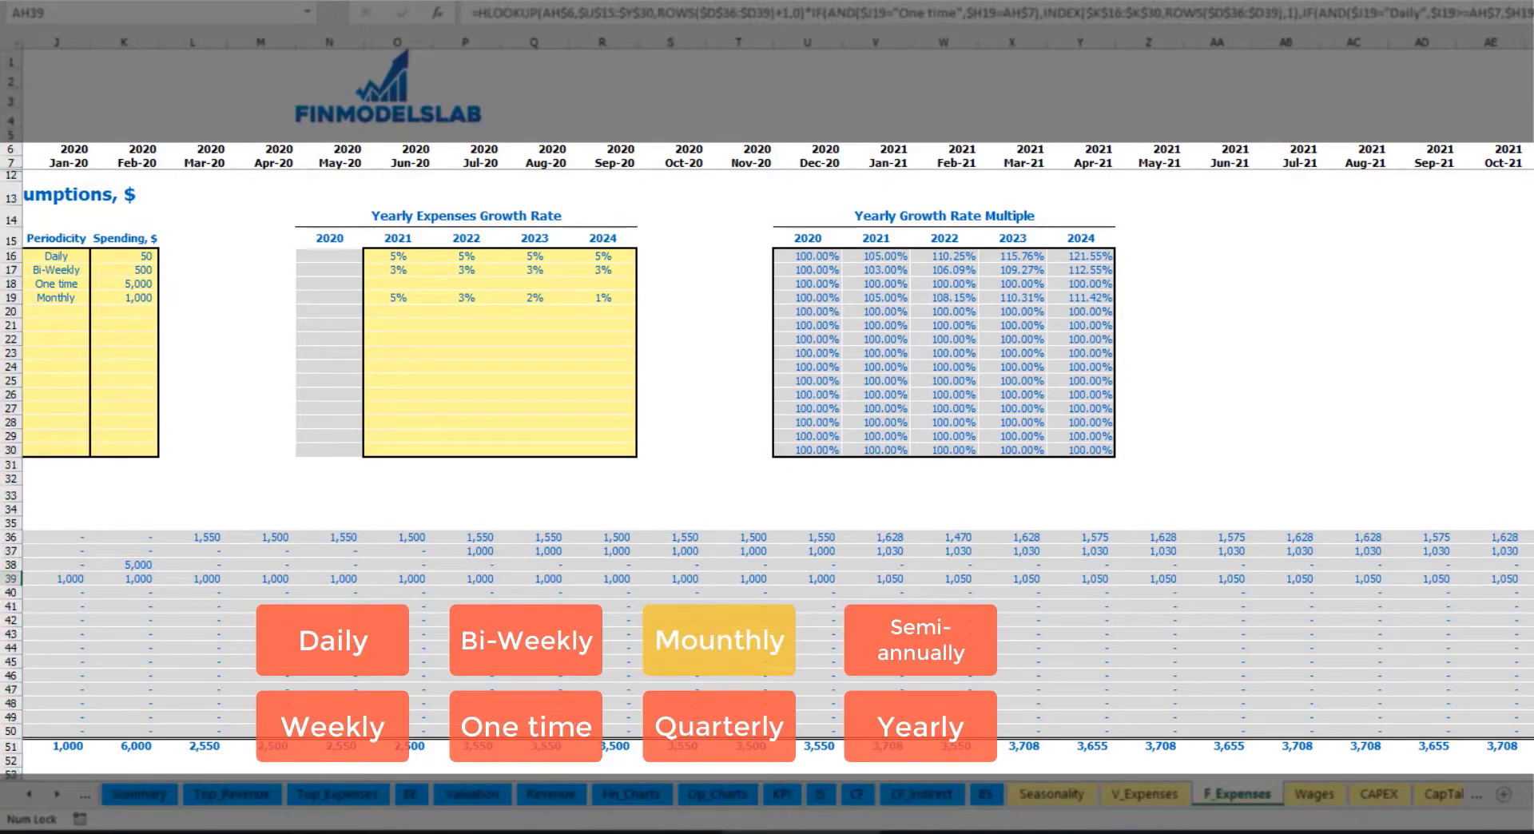
Step: Switch the Insurance periodicity to Quarterly and check which 2020 months carry the expense
{"action": "scroll", "coordinate": [733, 505], "scroll_direction": "left", "scroll_amount": 3}
{"action": "left_click", "coordinate": [465, 297]}
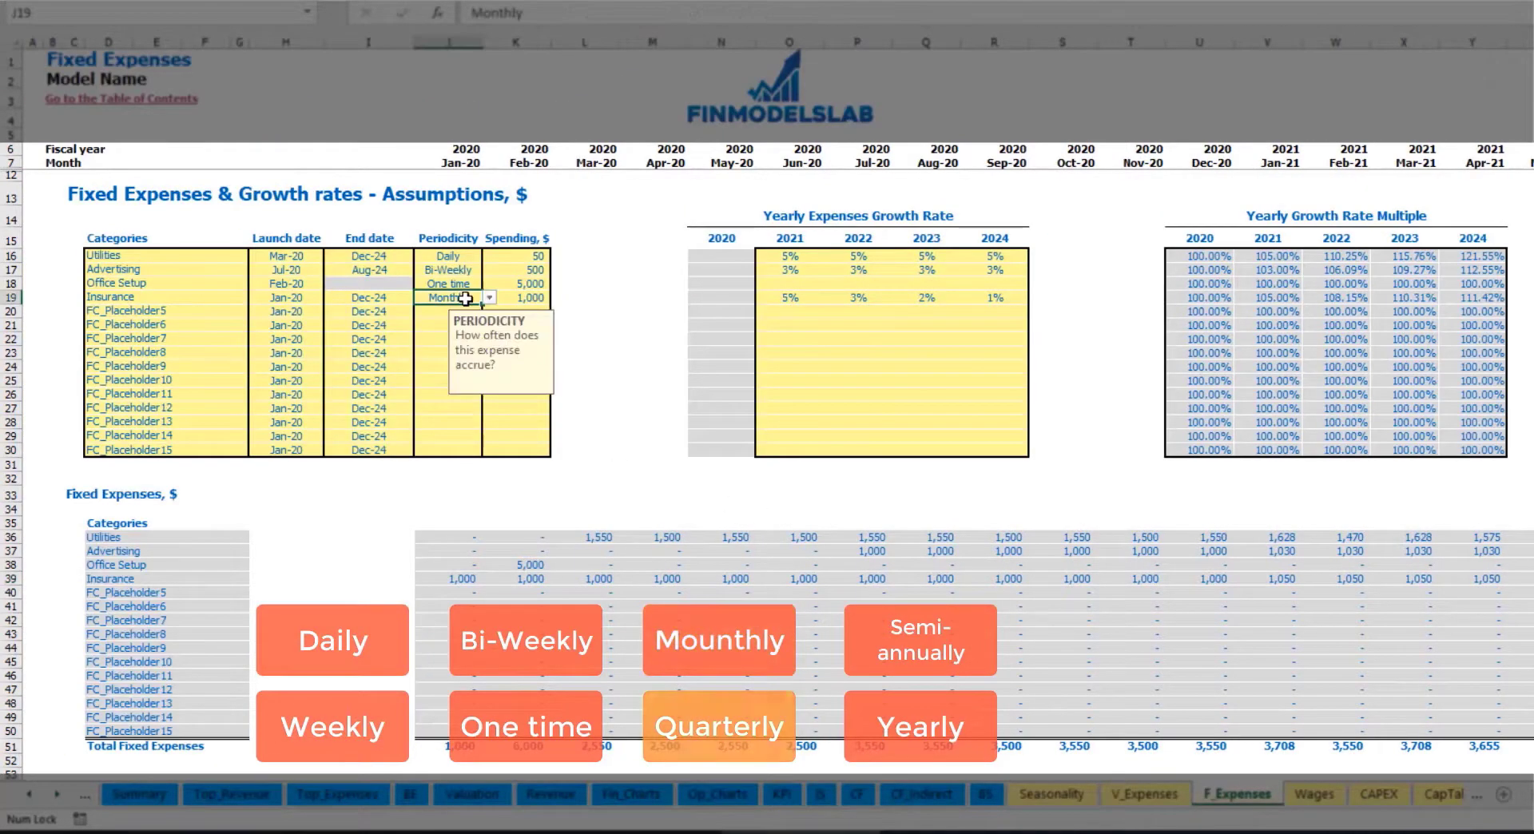
{"action": "left_click", "coordinate": [489, 297]}
{"action": "left_click", "coordinate": [487, 377]}
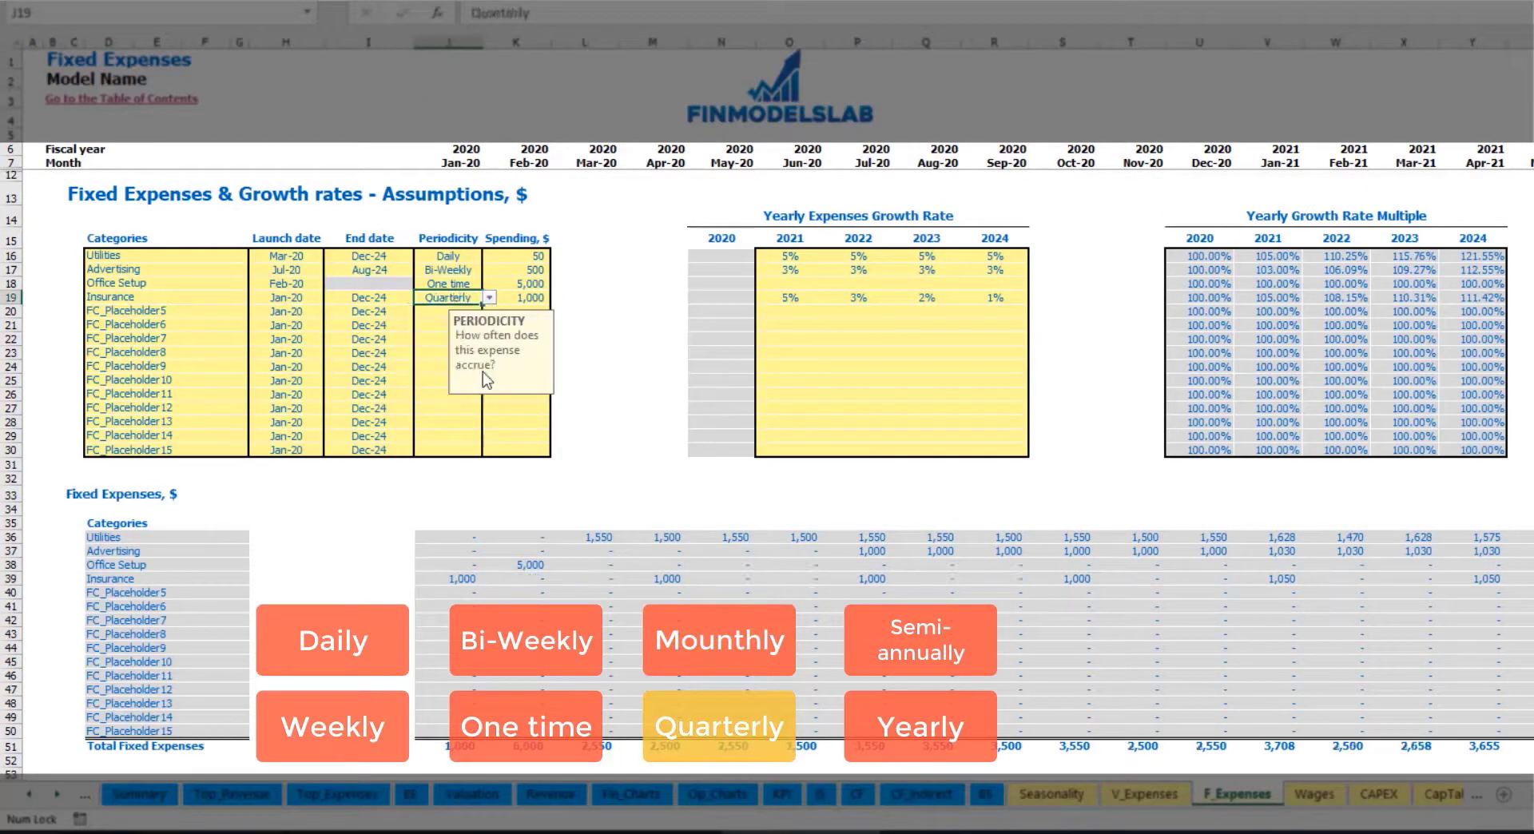
{"action": "left_click", "coordinate": [444, 580]}
{"action": "left_click", "coordinate": [662, 573]}
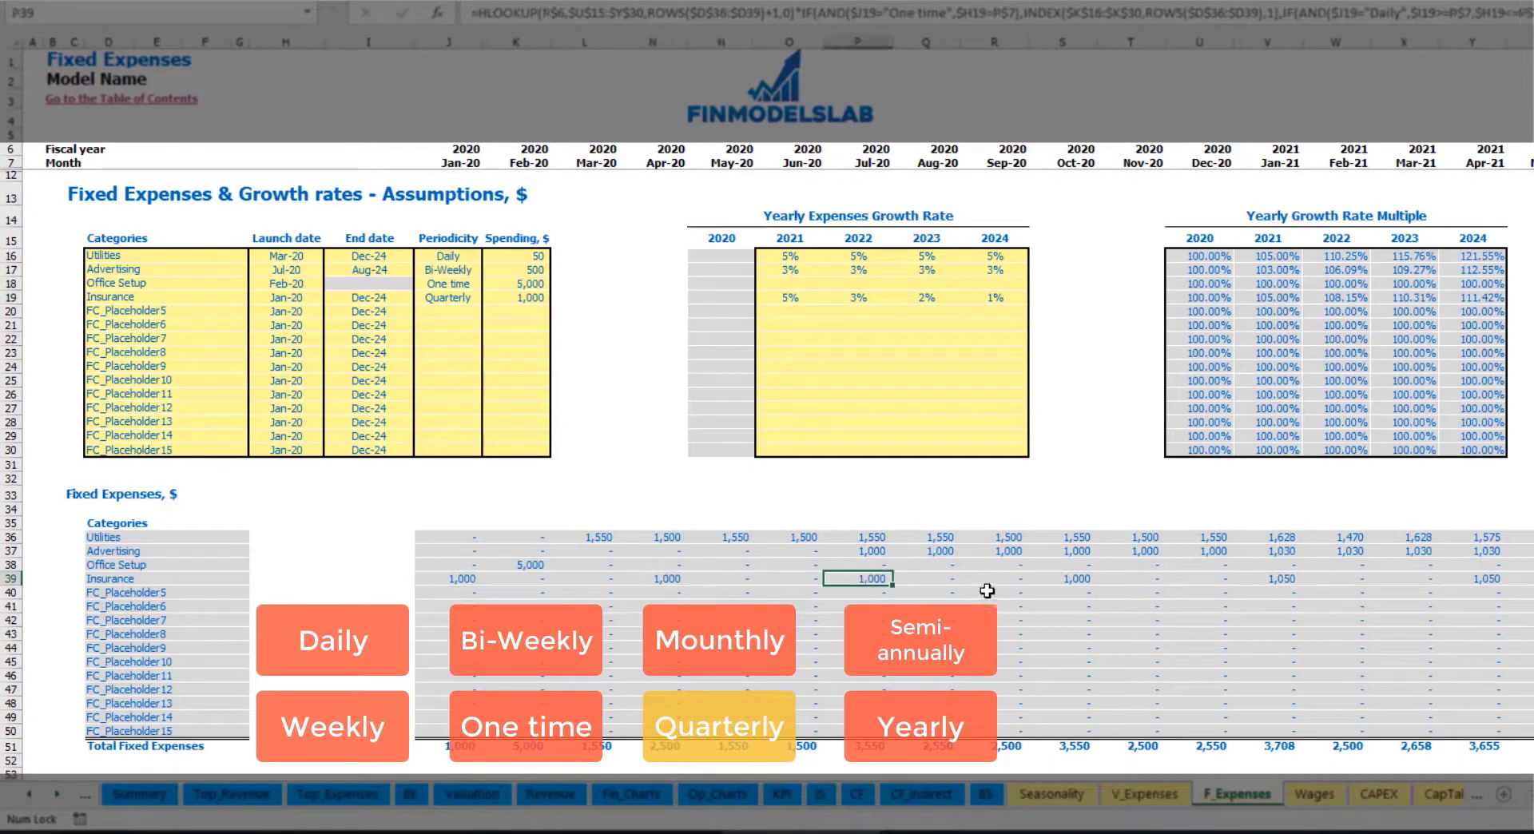
Step: Set the Insurance launch date to Feb-20 and check the months in which its expense falls
{"action": "left_click", "coordinate": [312, 296]}
{"action": "left_click", "coordinate": [327, 300]}
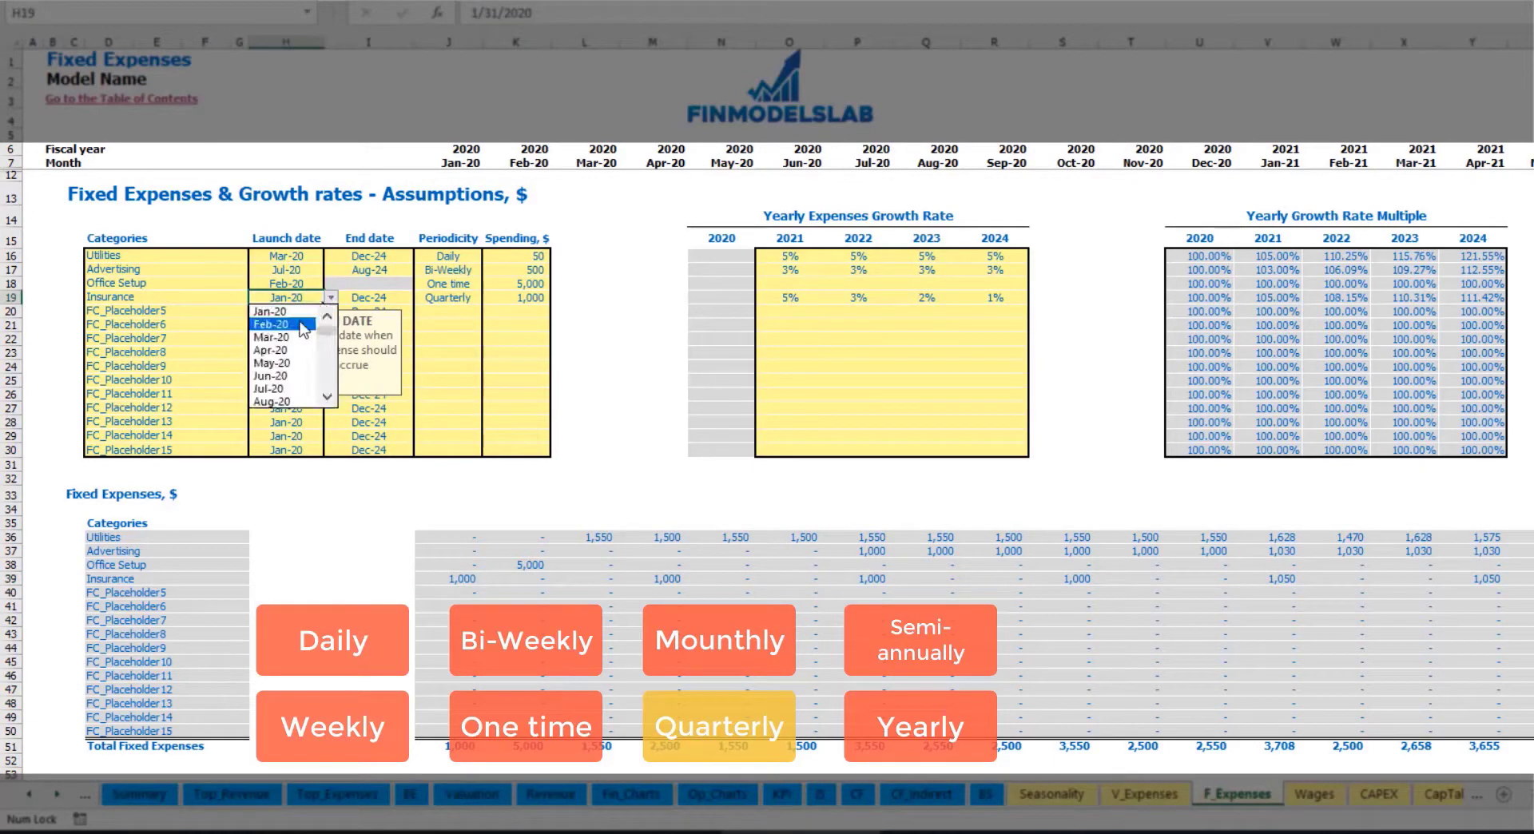
{"action": "left_click", "coordinate": [297, 322]}
{"action": "left_click", "coordinate": [537, 576]}
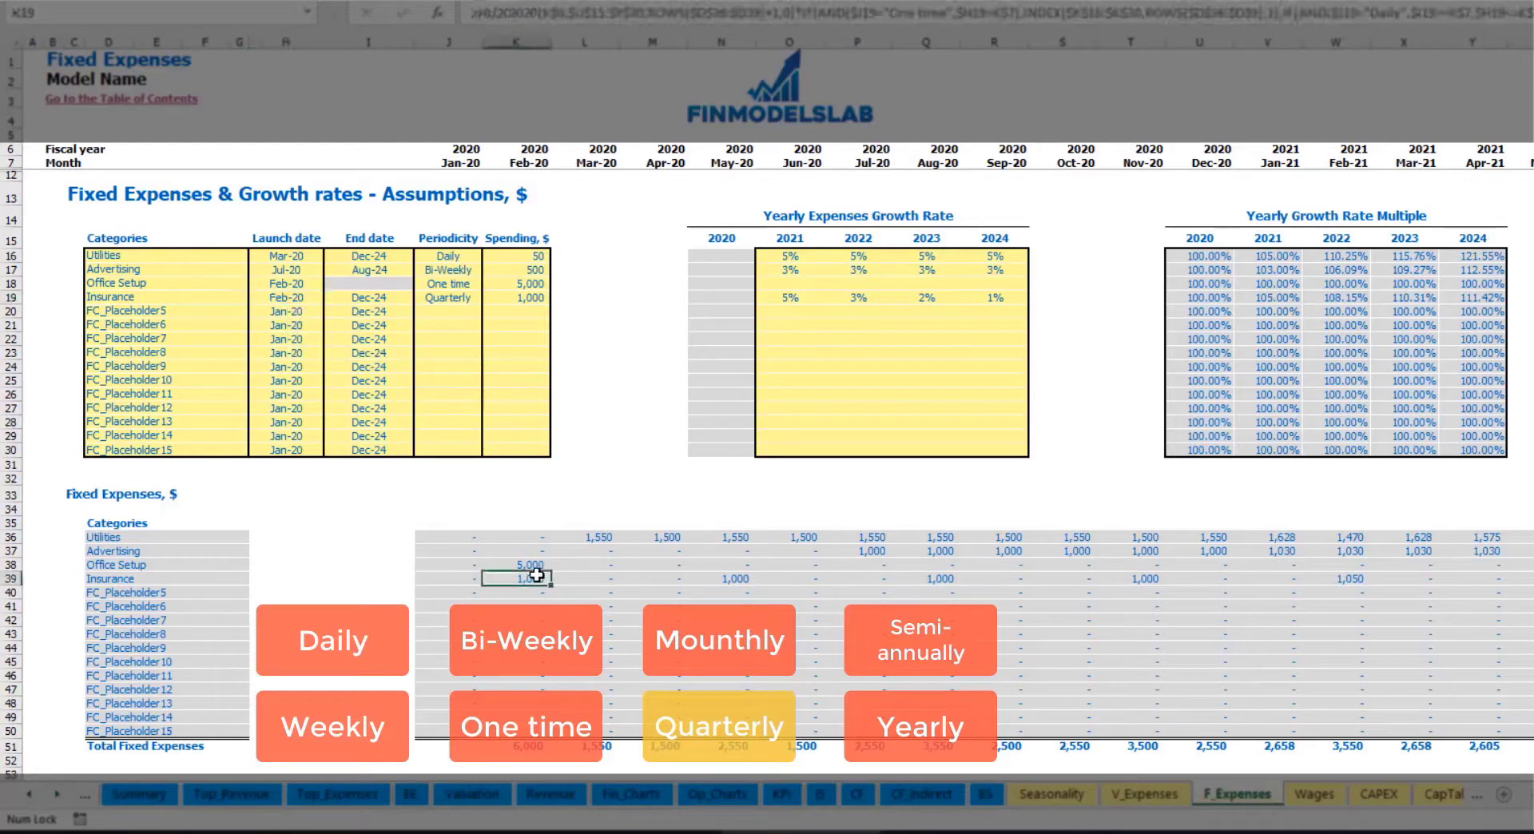
{"action": "left_click", "coordinate": [735, 578]}
{"action": "left_click", "coordinate": [948, 577]}
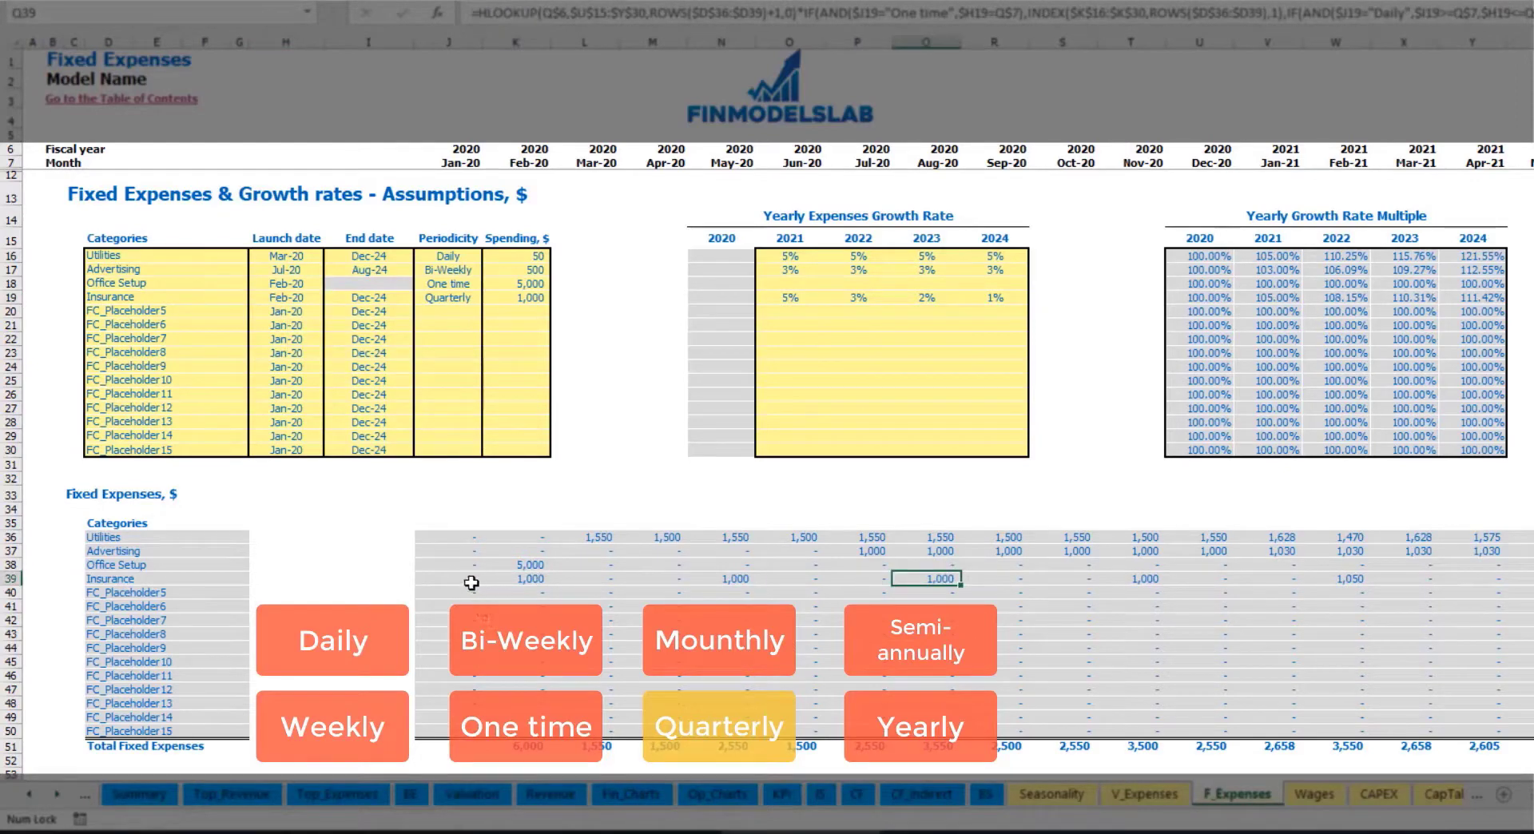
{"action": "left_click", "coordinate": [514, 582]}
{"action": "left_click", "coordinate": [736, 581]}
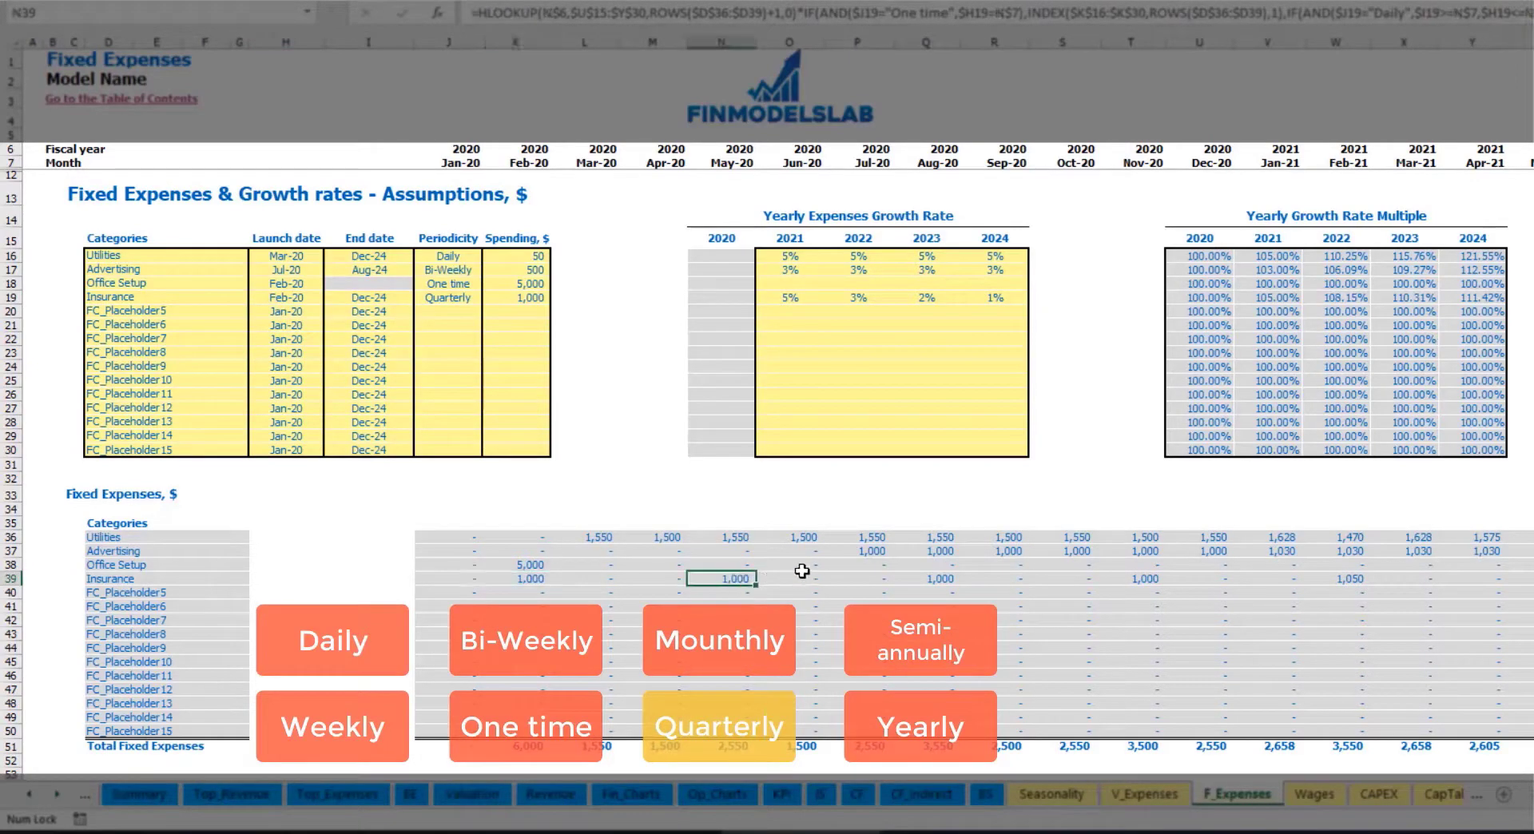
Step: Switch the Insurance periodicity to Semi-Annually and check its amounts from Feb-20 to early 2021
{"action": "left_click", "coordinate": [476, 298]}
{"action": "left_click", "coordinate": [489, 298]}
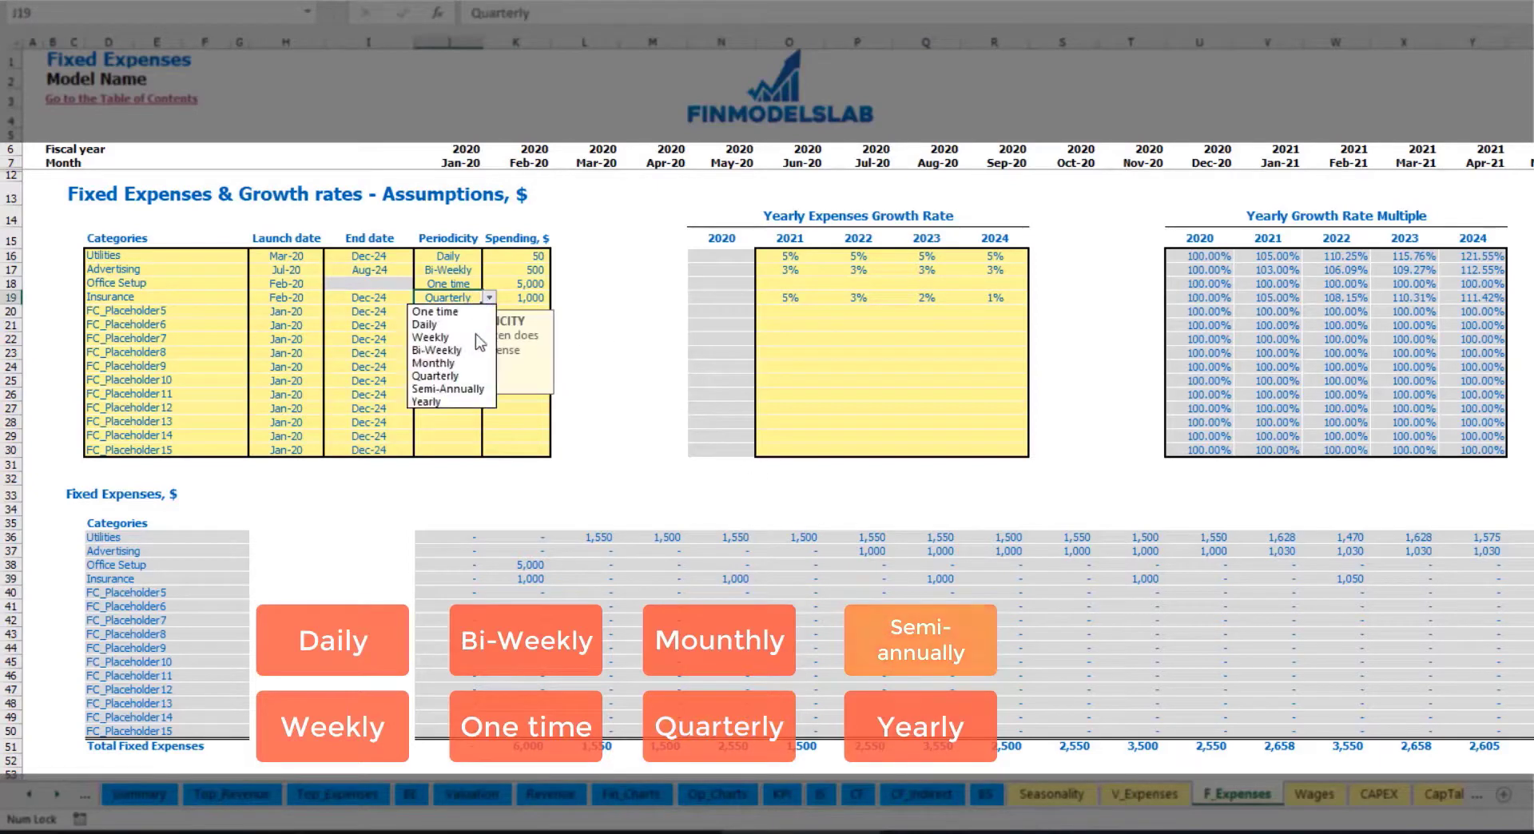
{"action": "left_click", "coordinate": [473, 392]}
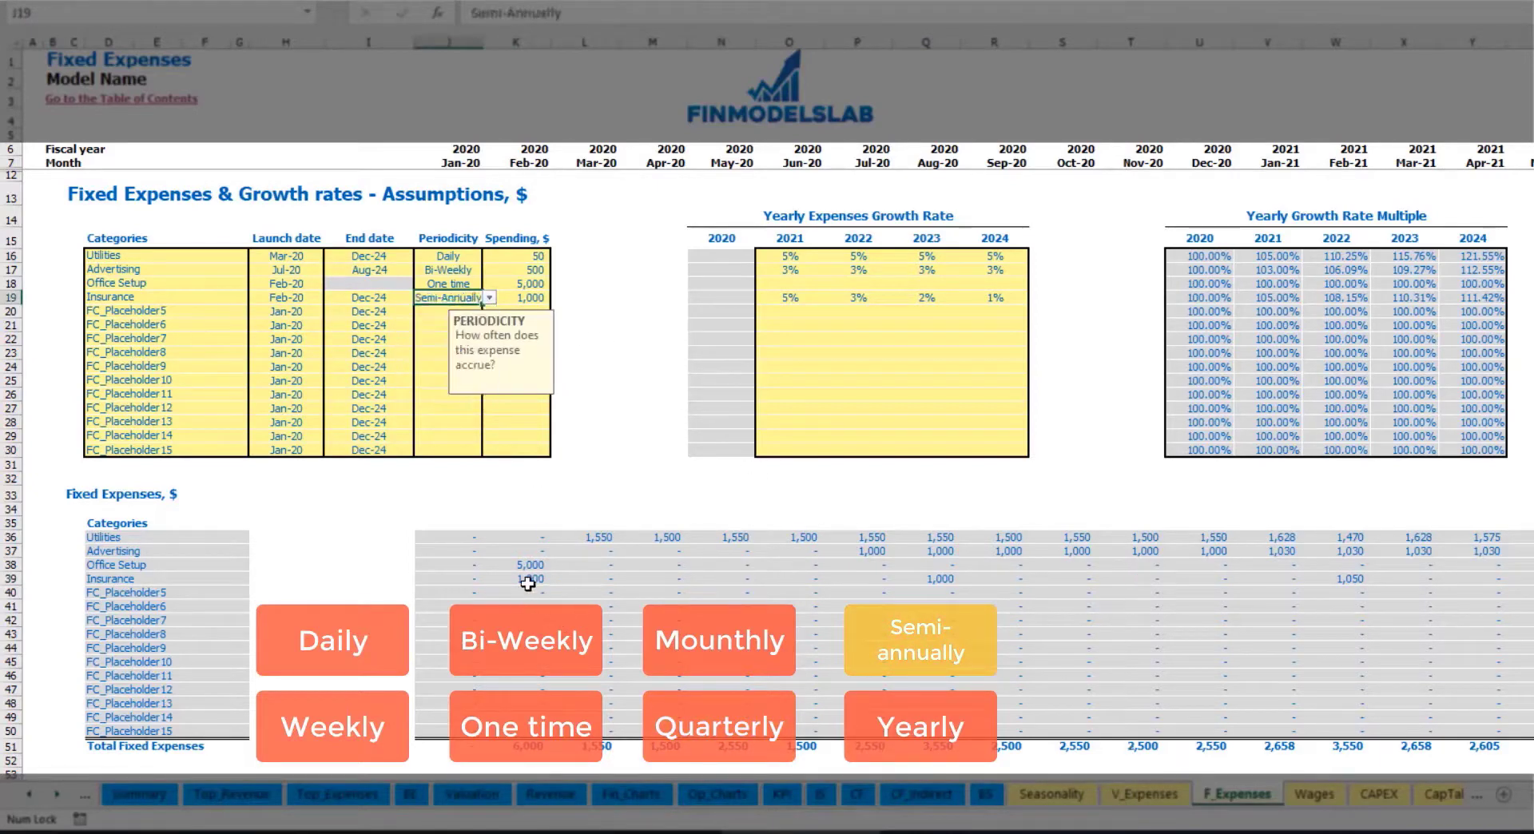
{"action": "left_click", "coordinate": [528, 581]}
{"action": "left_click_drag", "start_coordinate": [528, 579], "coordinate": [1286, 581]}
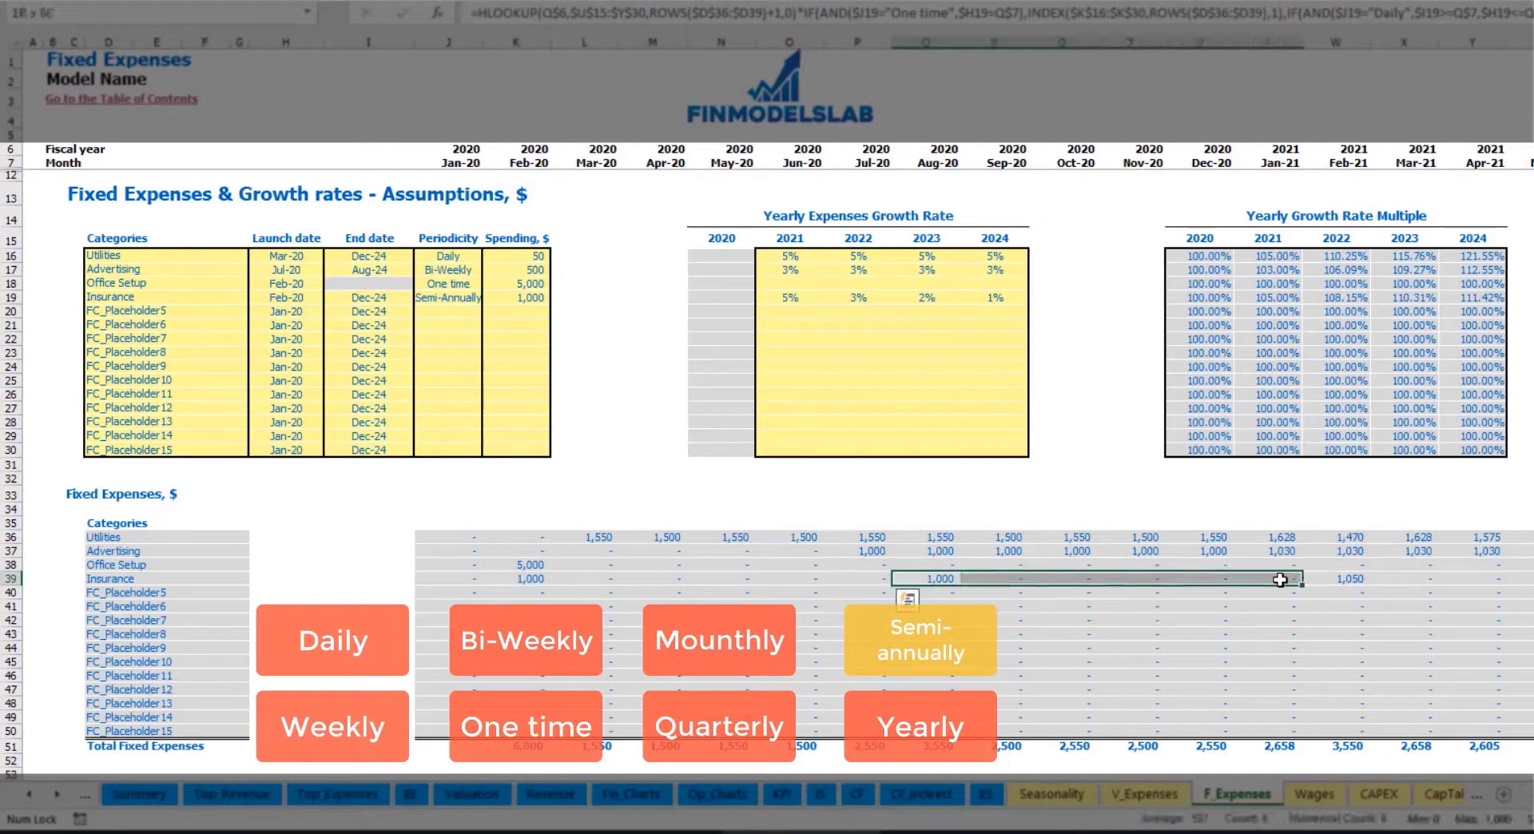
{"action": "left_click", "coordinate": [1336, 590]}
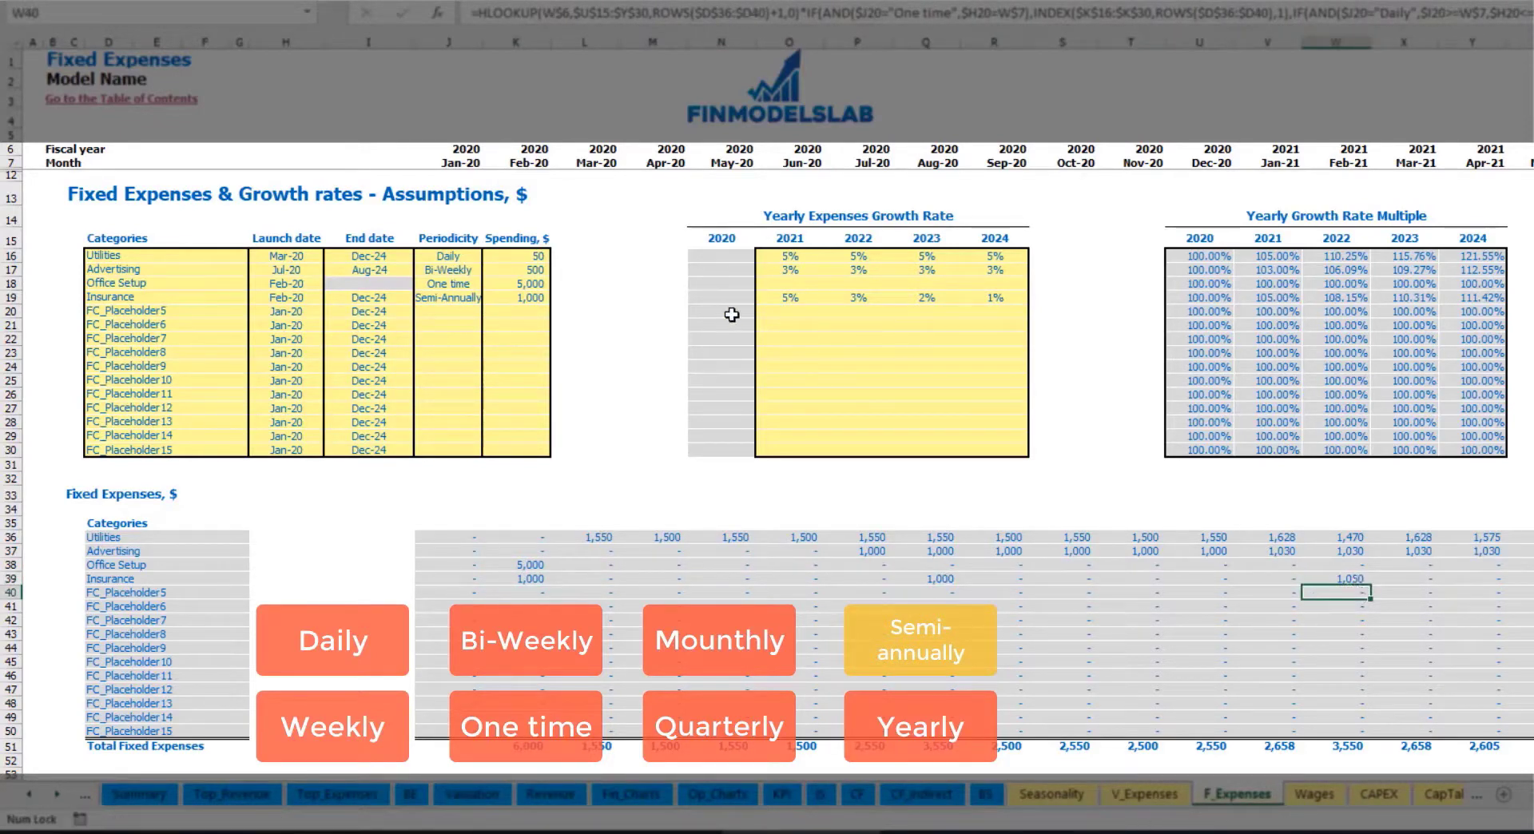
Step: Set the Insurance periodicity to Yearly and review its launch and end dates and the monthly fixed expenses table
{"action": "left_click", "coordinate": [463, 298]}
{"action": "left_click", "coordinate": [489, 297]}
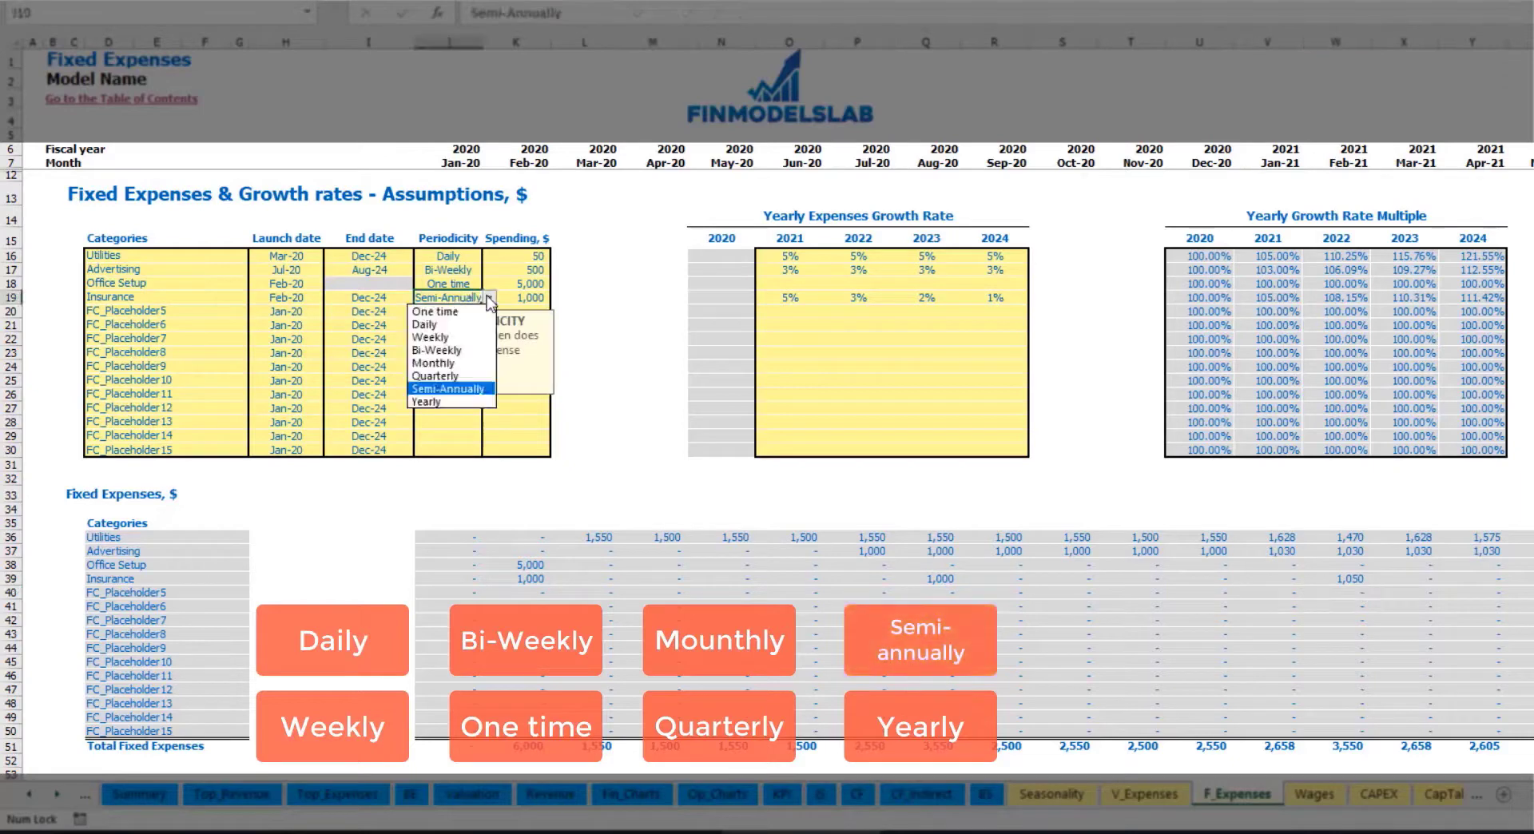
{"action": "left_click", "coordinate": [438, 402]}
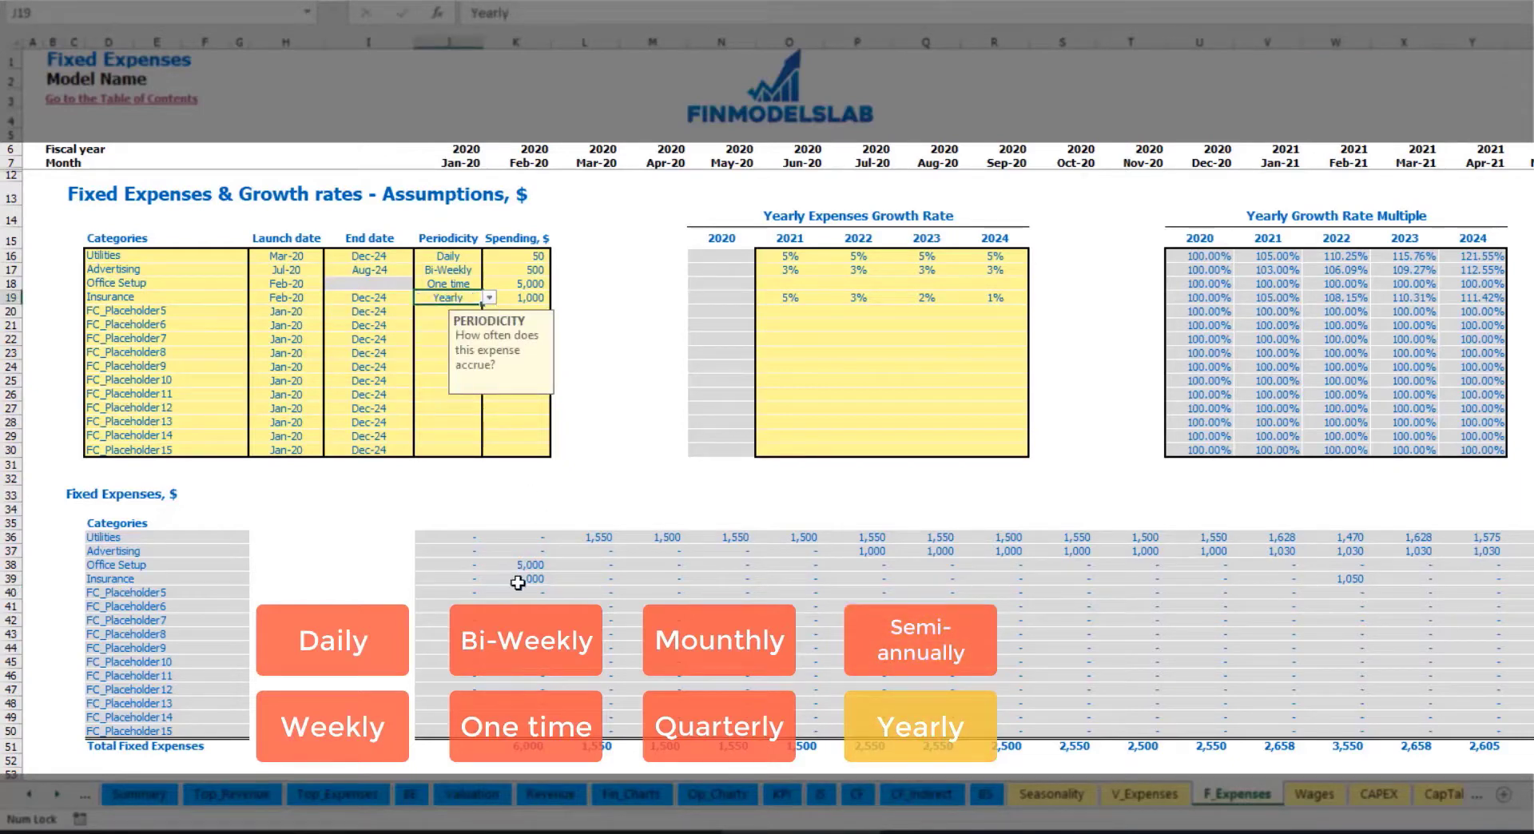
{"action": "left_click_drag", "start_coordinate": [519, 581], "coordinate": [1532, 581]}
{"action": "left_click", "coordinate": [299, 300]}
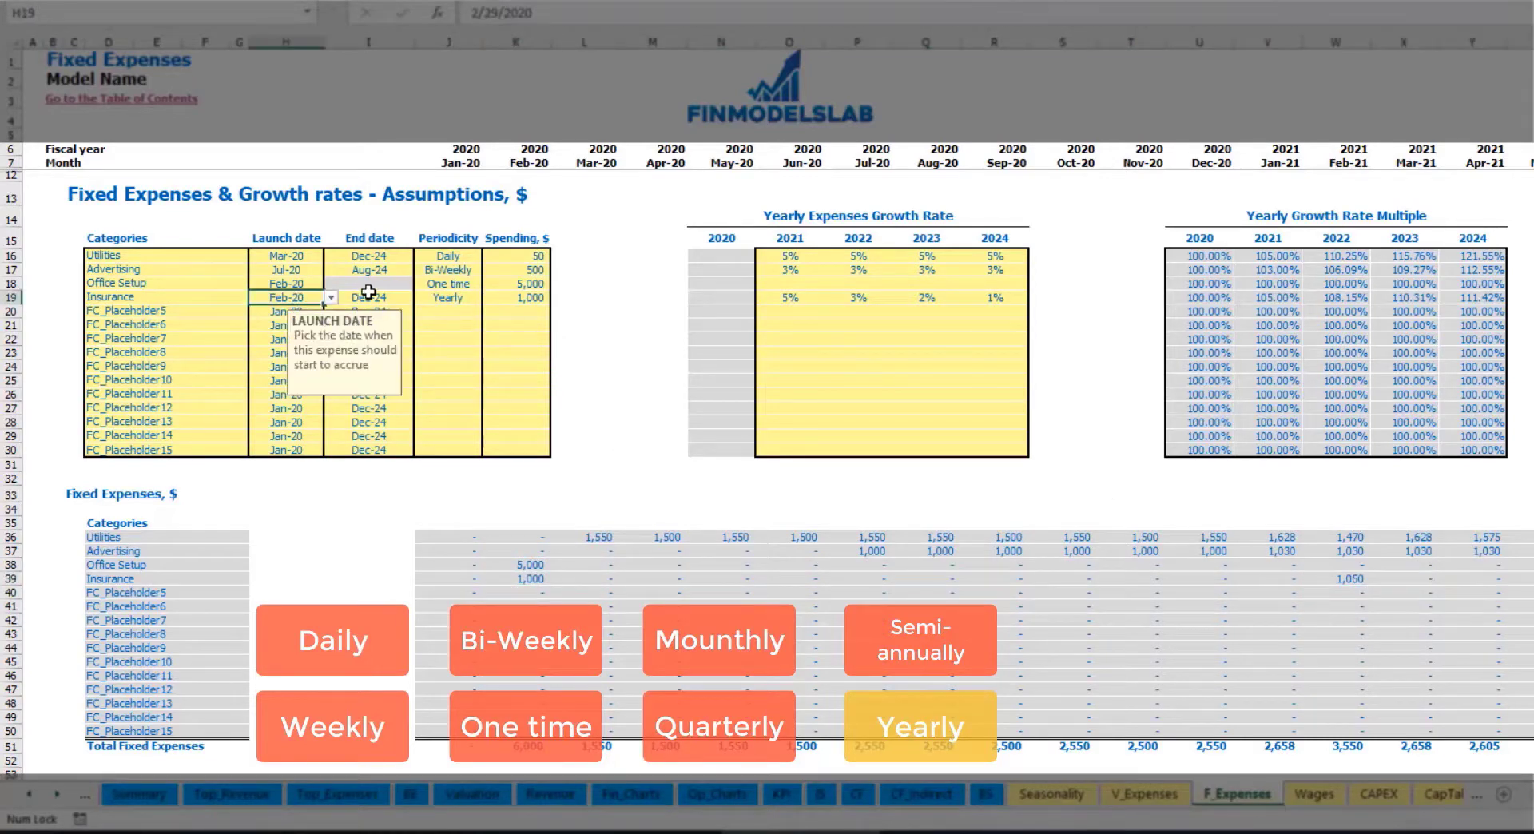
{"action": "left_click", "coordinate": [369, 294]}
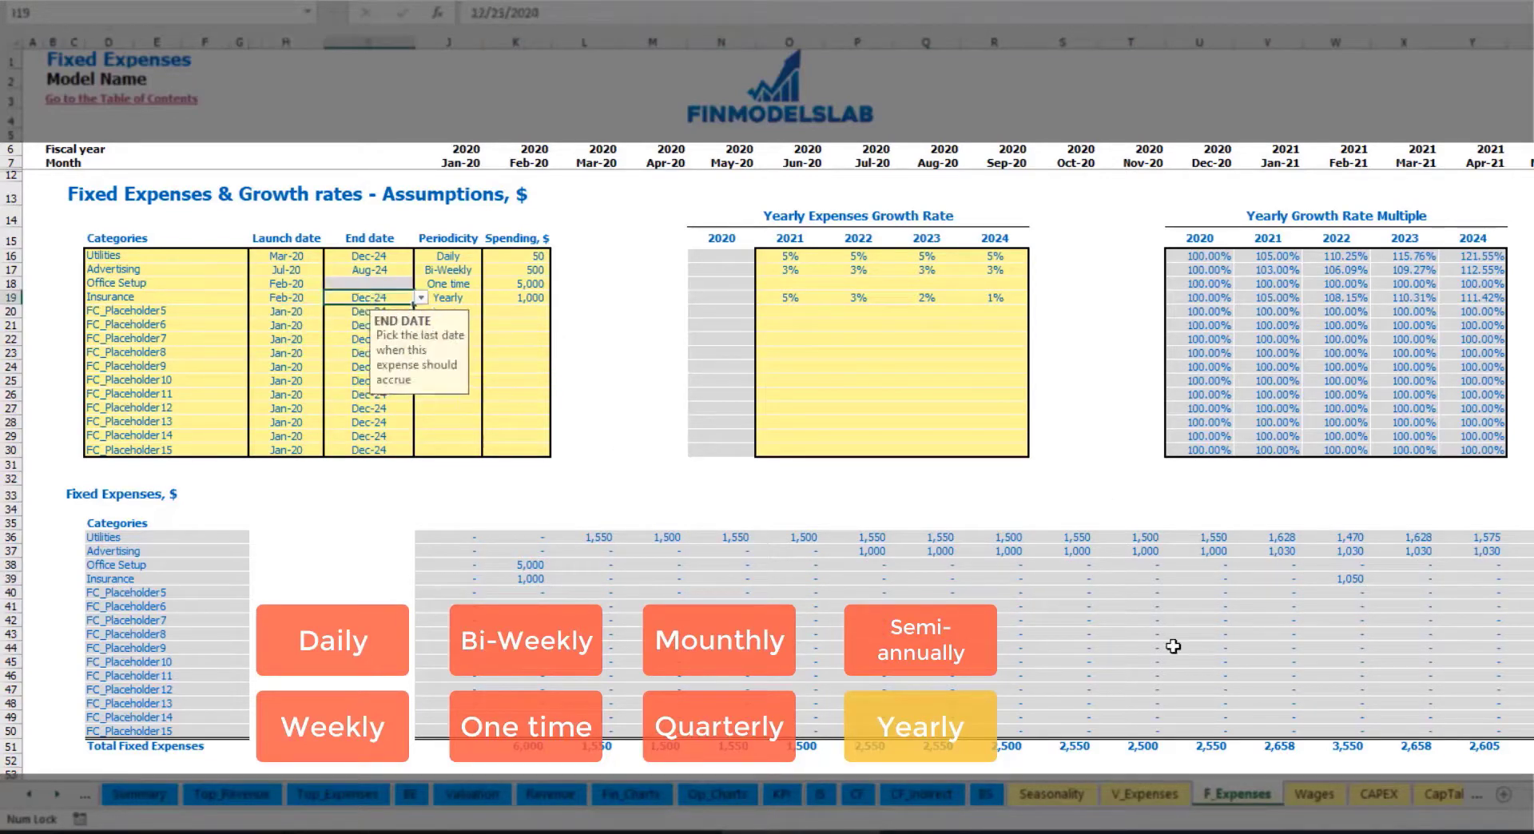
{"action": "left_click", "coordinate": [1073, 451]}
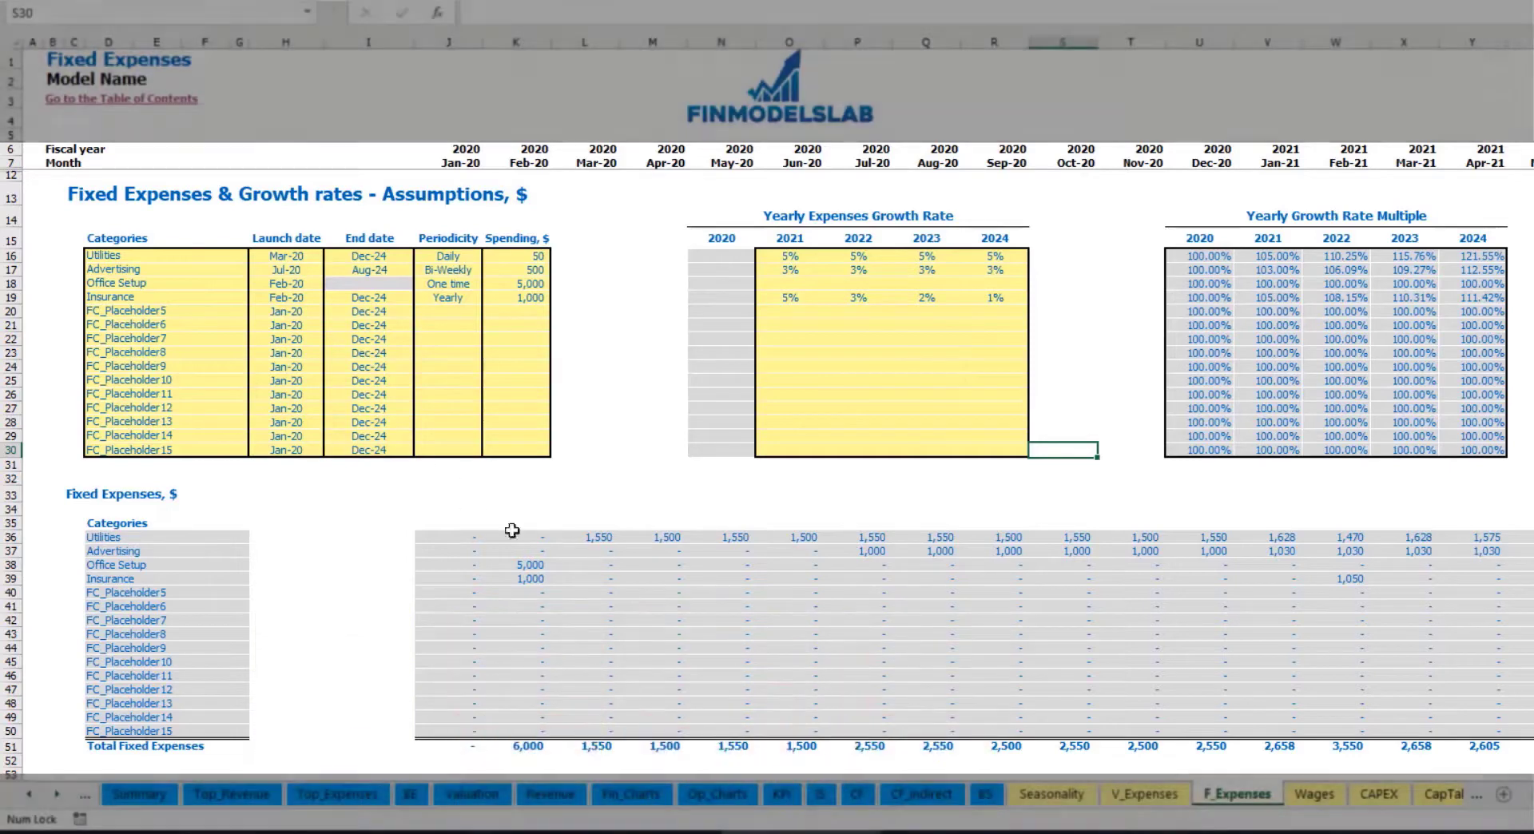
{"action": "left_click_drag", "start_coordinate": [446, 536], "coordinate": [1410, 732]}
Step: Open the Income Statement sheet and expand the Total Fixed Expenses group to review its category rows
{"action": "left_click", "coordinate": [818, 796]}
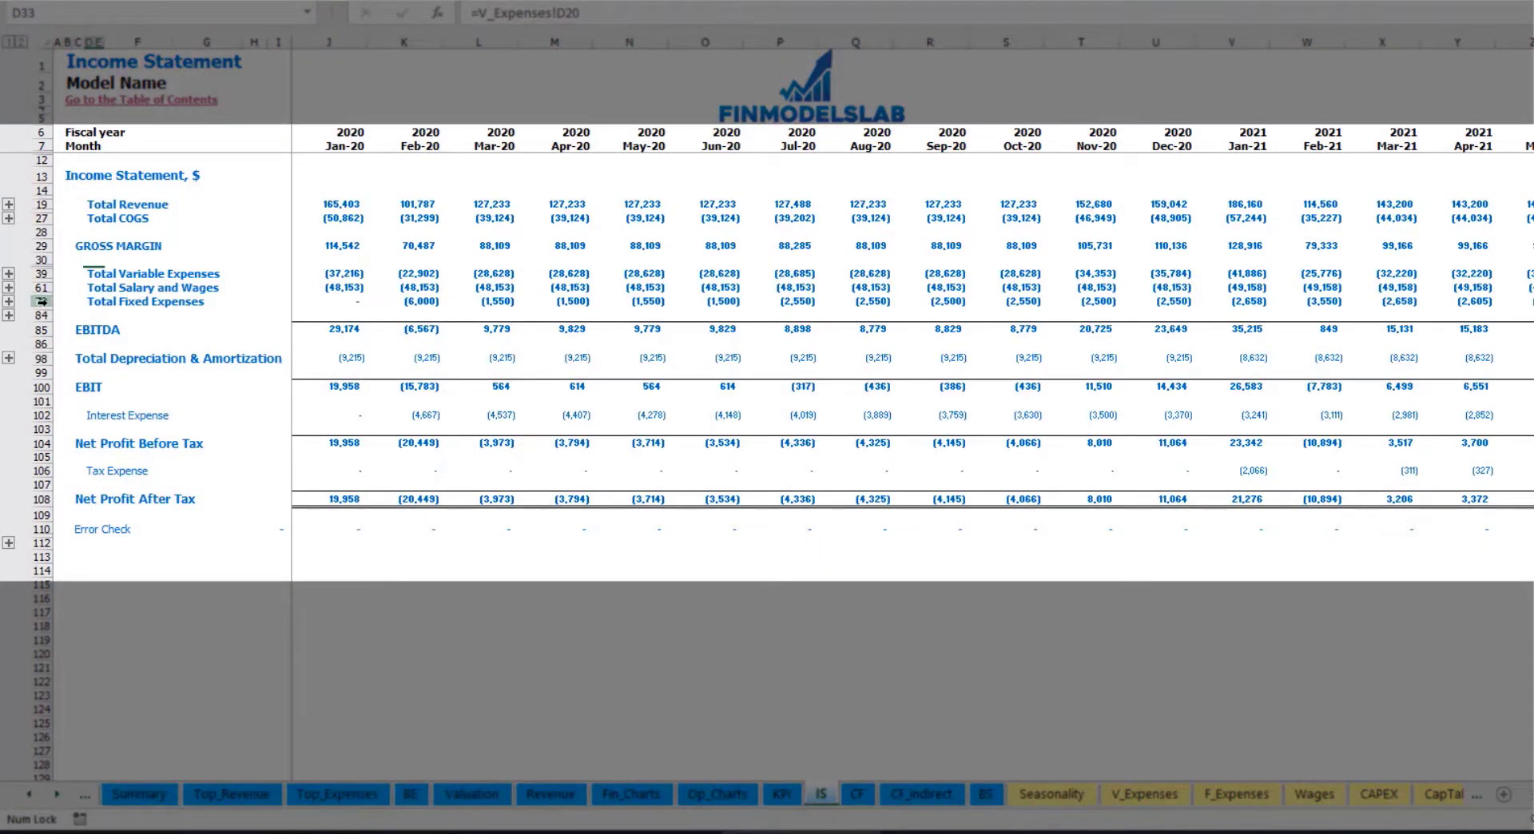
{"action": "left_click", "coordinate": [89, 302]}
{"action": "left_click", "coordinate": [9, 302]}
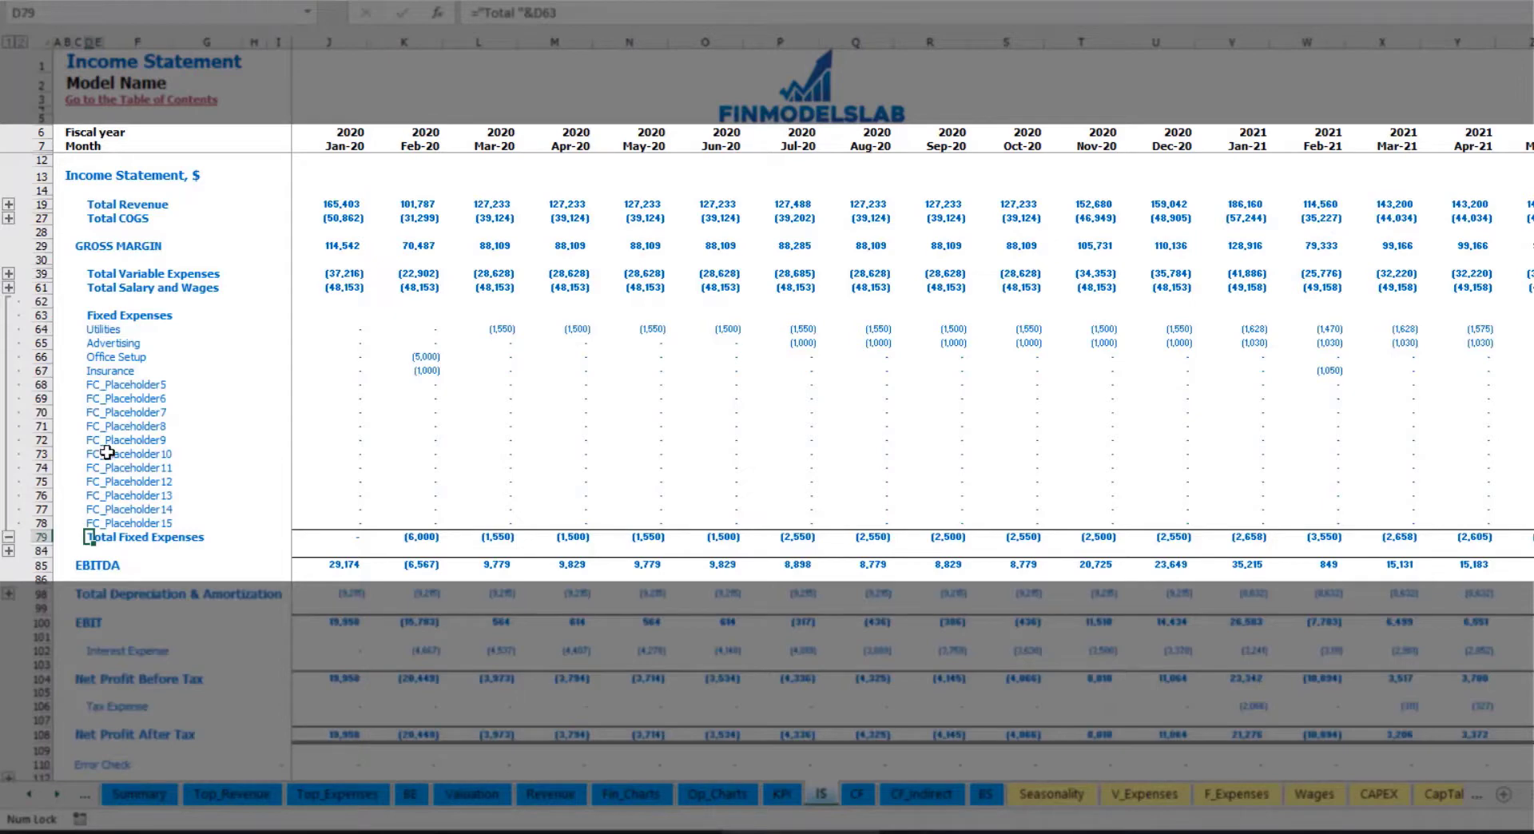
{"action": "left_click_drag", "start_coordinate": [42, 329], "coordinate": [101, 523]}
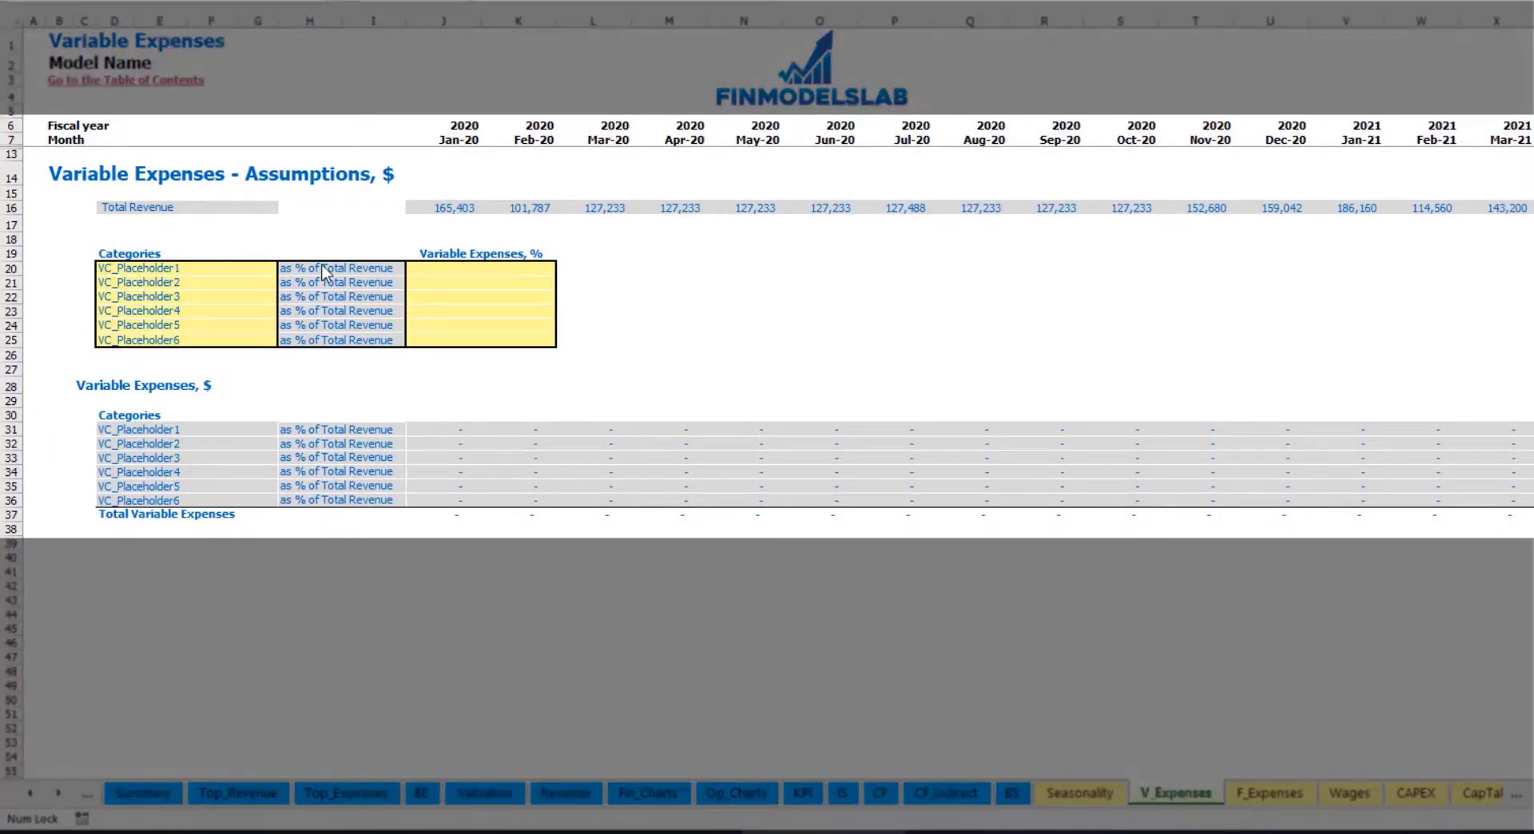
Step: Name the first variable expense category Bank fees and set it to 2.5% of total revenue
{"action": "left_click", "coordinate": [166, 270]}
{"action": "type", "text": "Bank fees"}
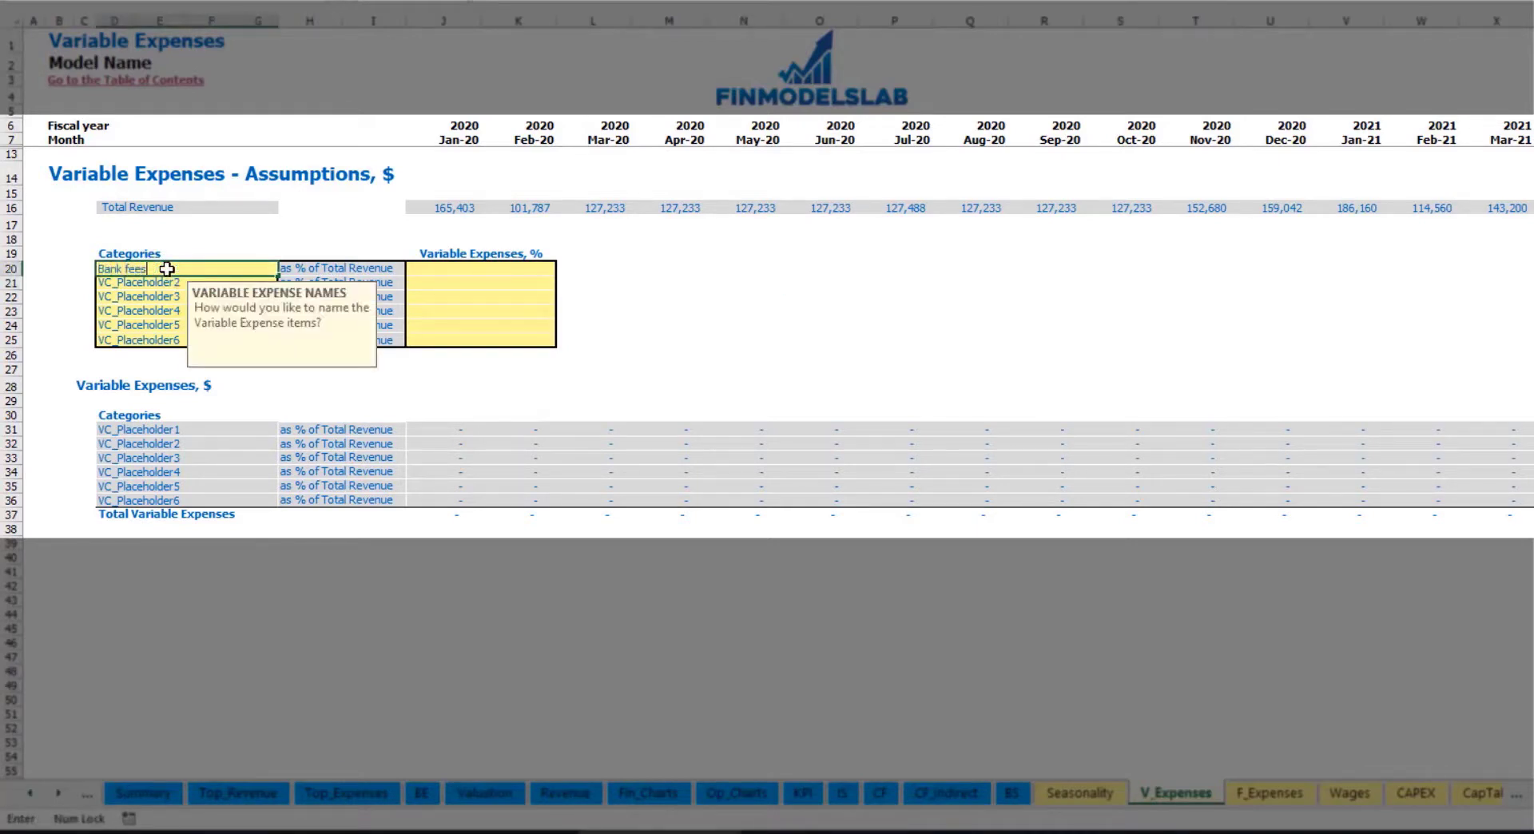
{"action": "key", "text": "Return"}
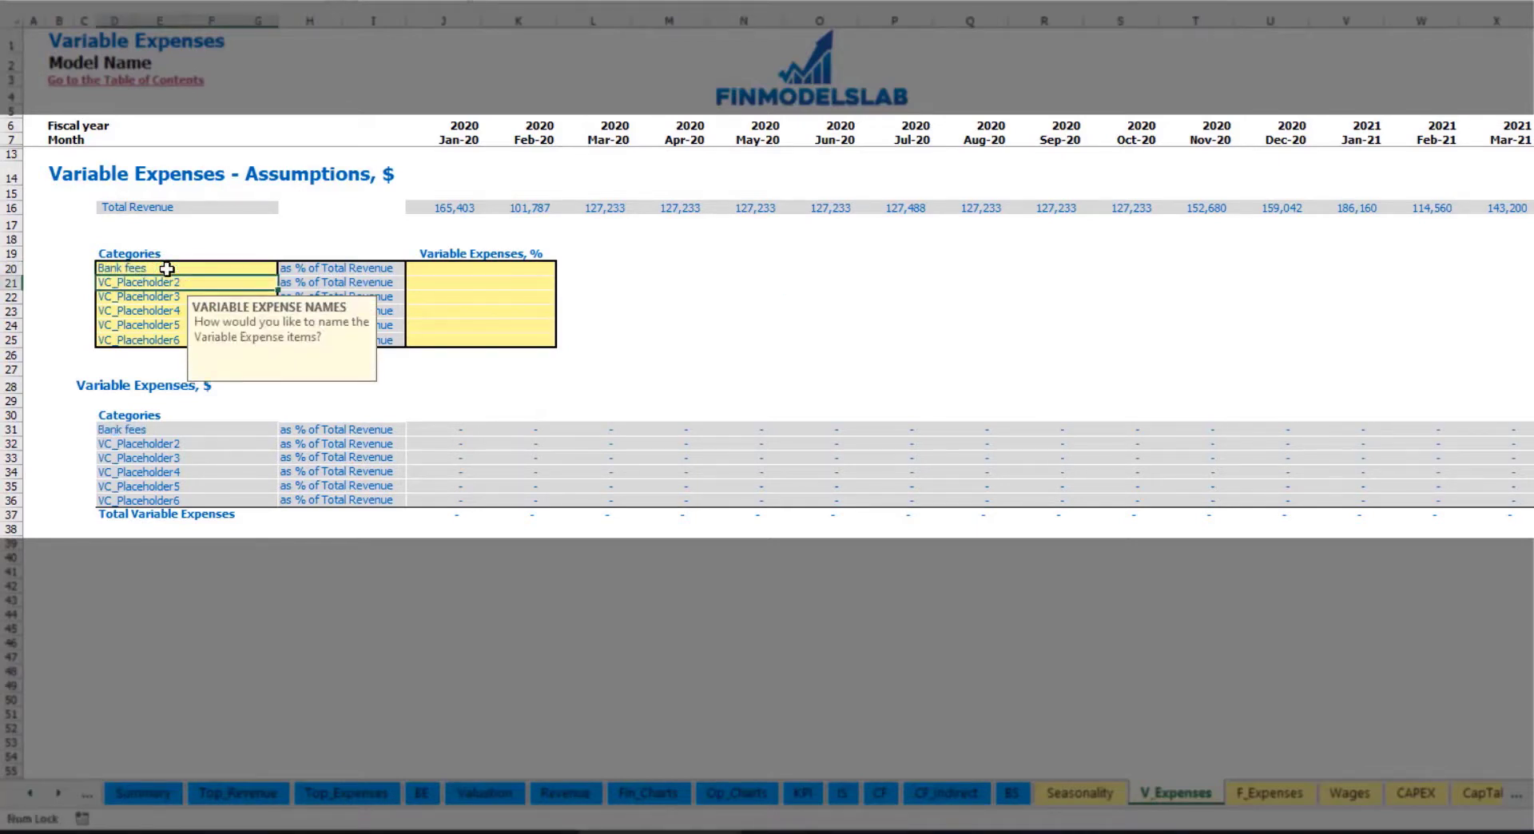
{"action": "left_click", "coordinate": [453, 268]}
{"action": "type", "text": "2.5"}
{"action": "key", "text": "Return"}
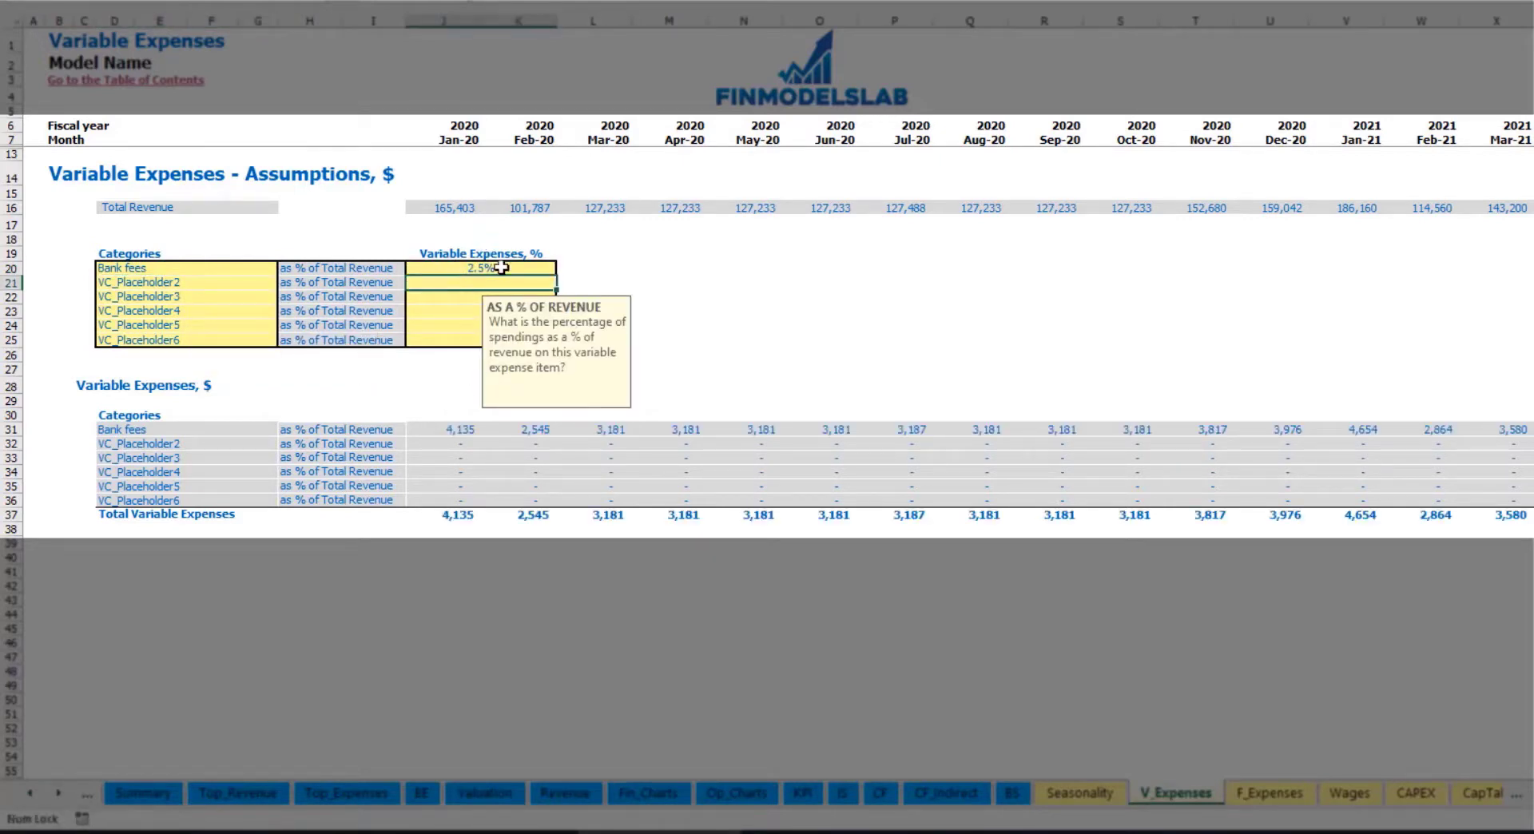
Step: Compare the monthly Total Revenue row with the calculated Bank fees amounts across the forecast months
{"action": "left_click_drag", "start_coordinate": [442, 208], "coordinate": [1195, 213]}
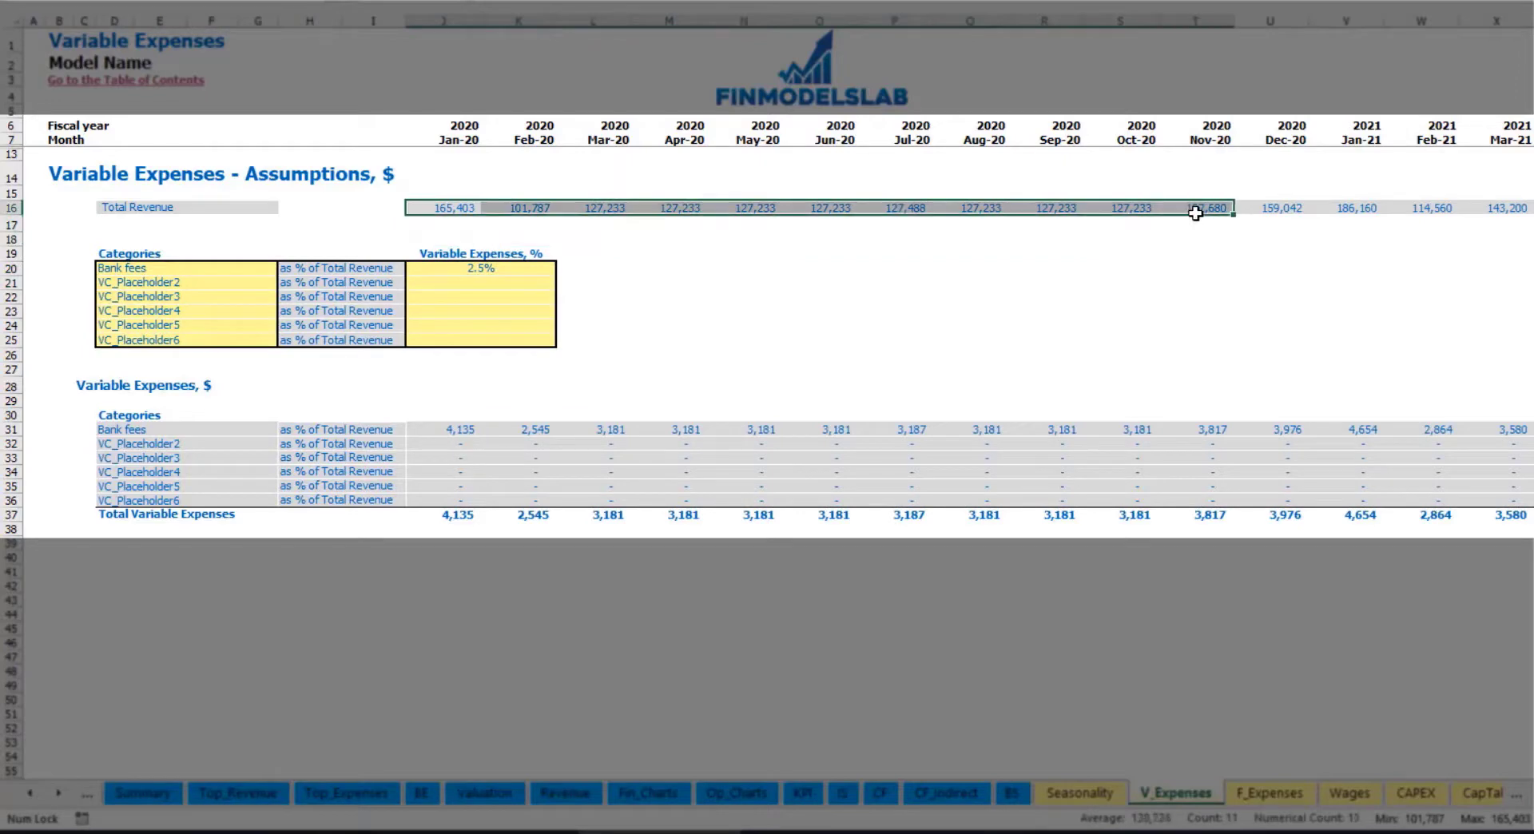
{"action": "scroll", "coordinate": [767, 336], "scroll_direction": "right", "scroll_amount": 15}
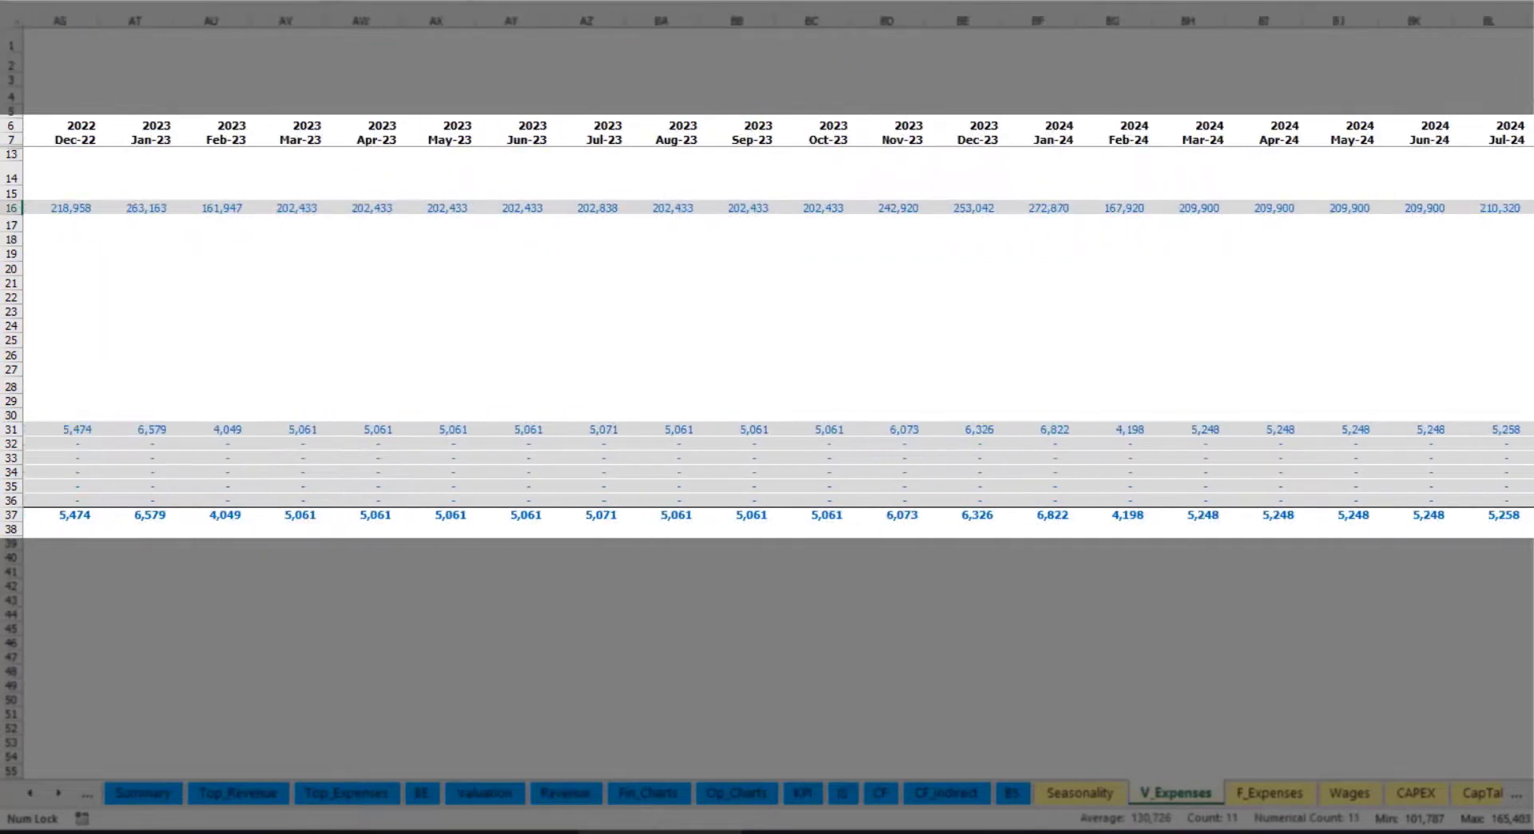
{"action": "scroll", "coordinate": [767, 336], "scroll_direction": "left", "scroll_amount": 15}
{"action": "left_click", "coordinate": [475, 429]}
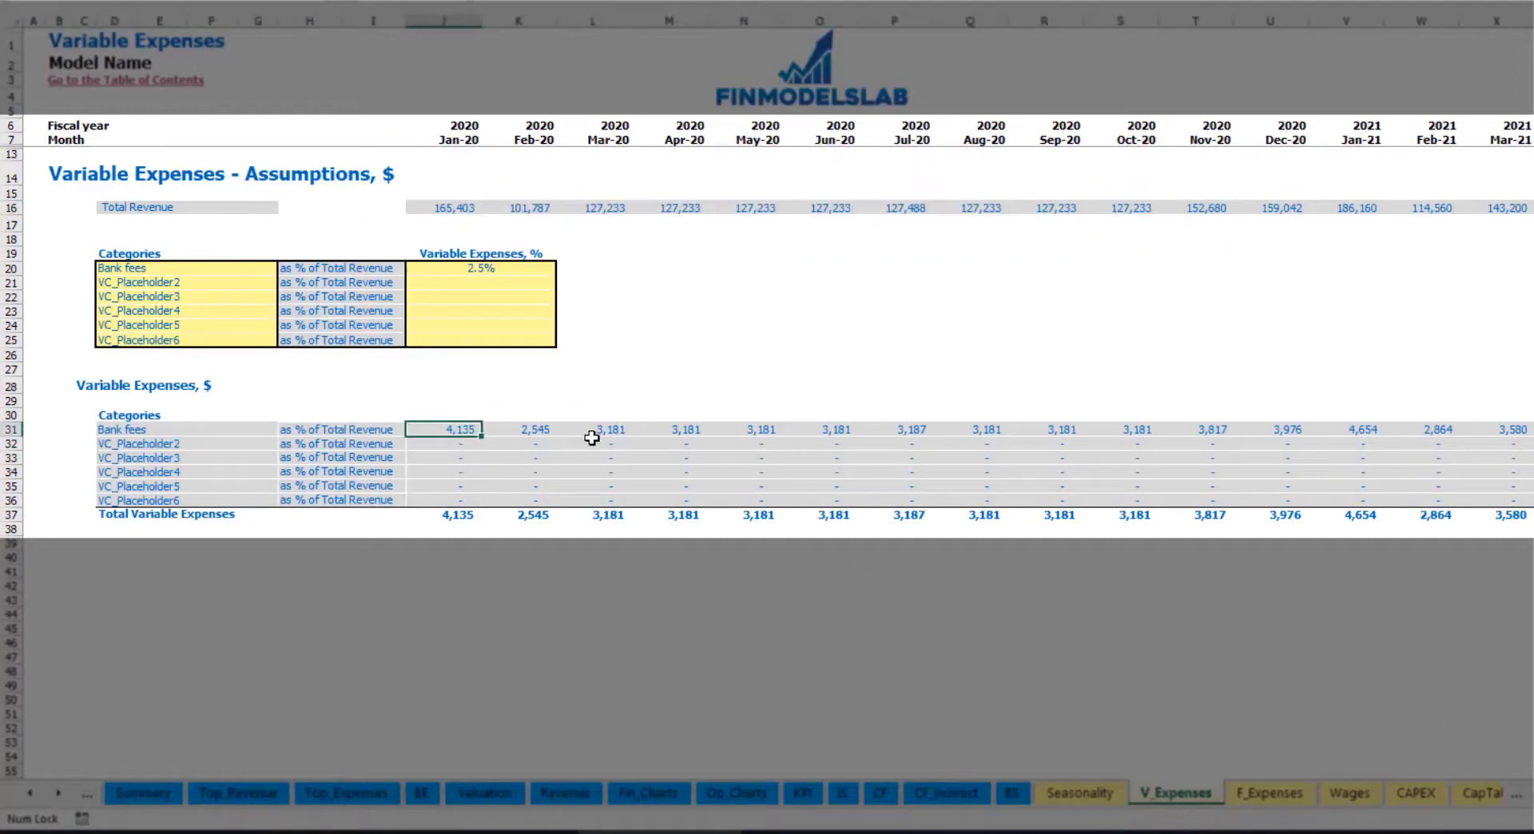
{"action": "left_click", "coordinate": [589, 432]}
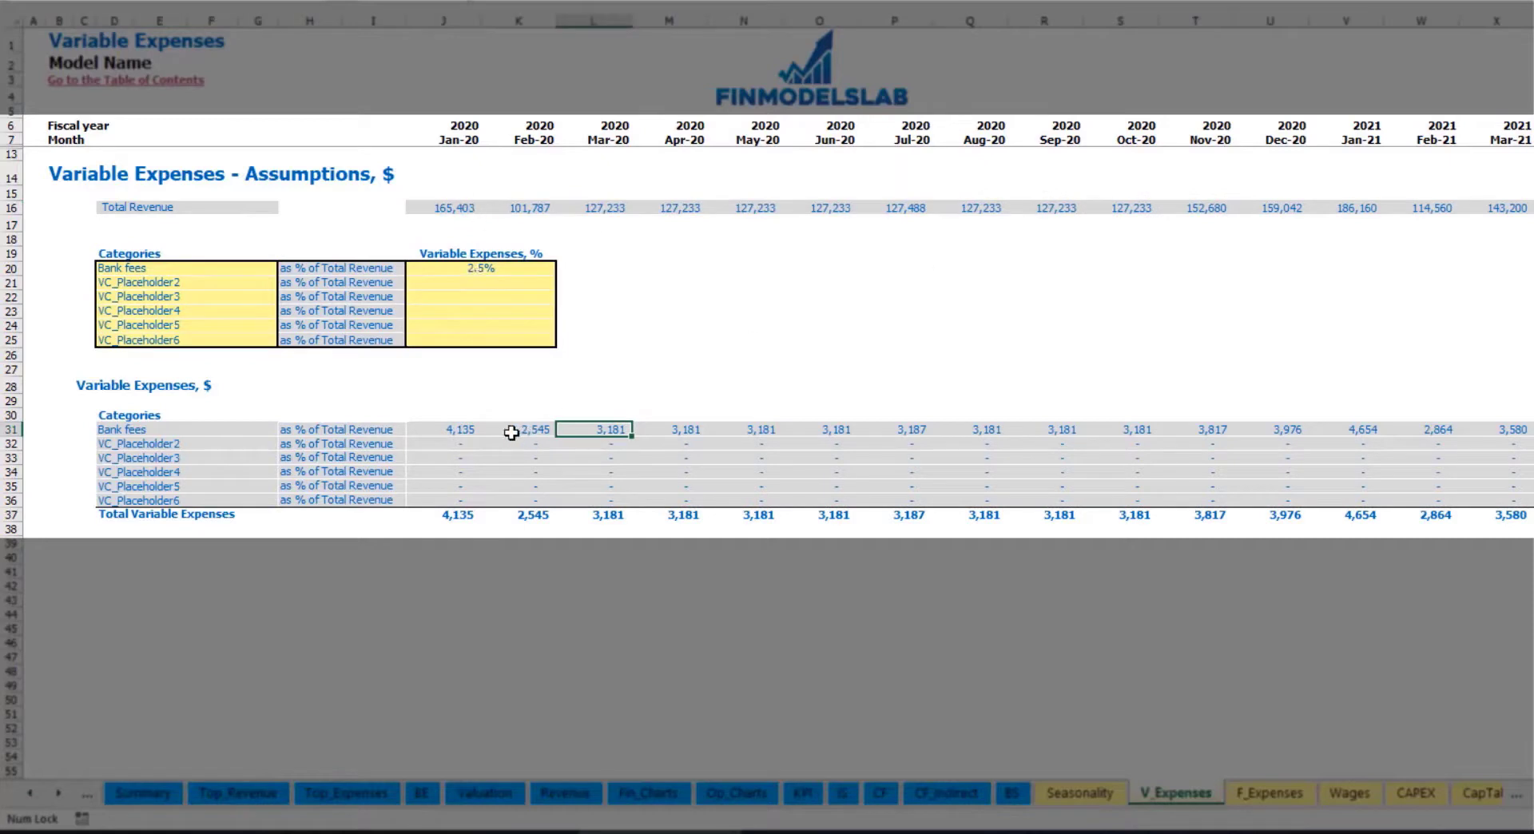
Step: Rename VC_Placeholder2 as Other Var Exp and set it to 5% of total revenue
{"action": "left_click", "coordinate": [191, 284]}
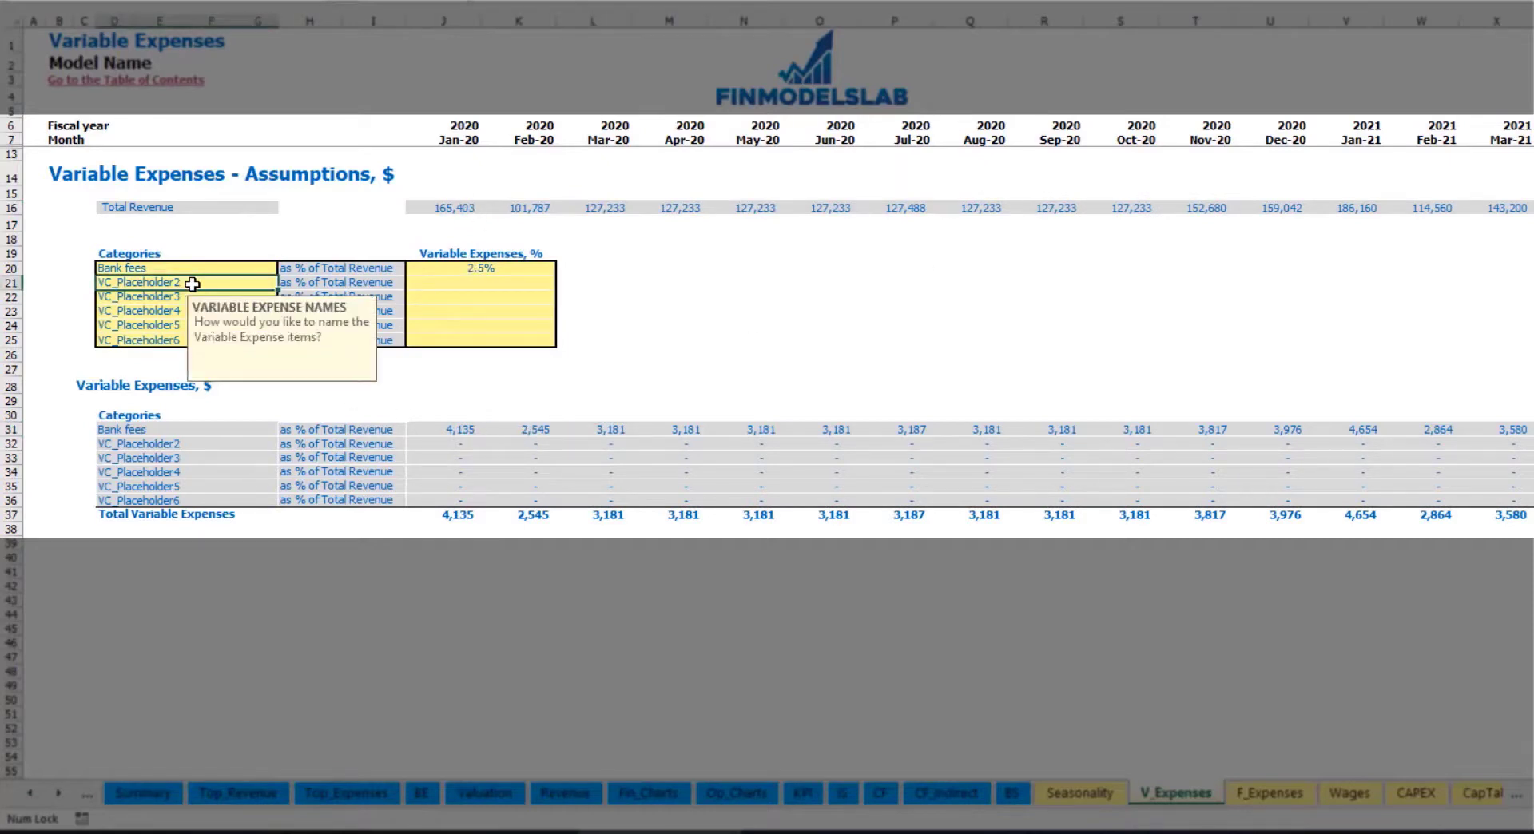
{"action": "type", "text": "O"}
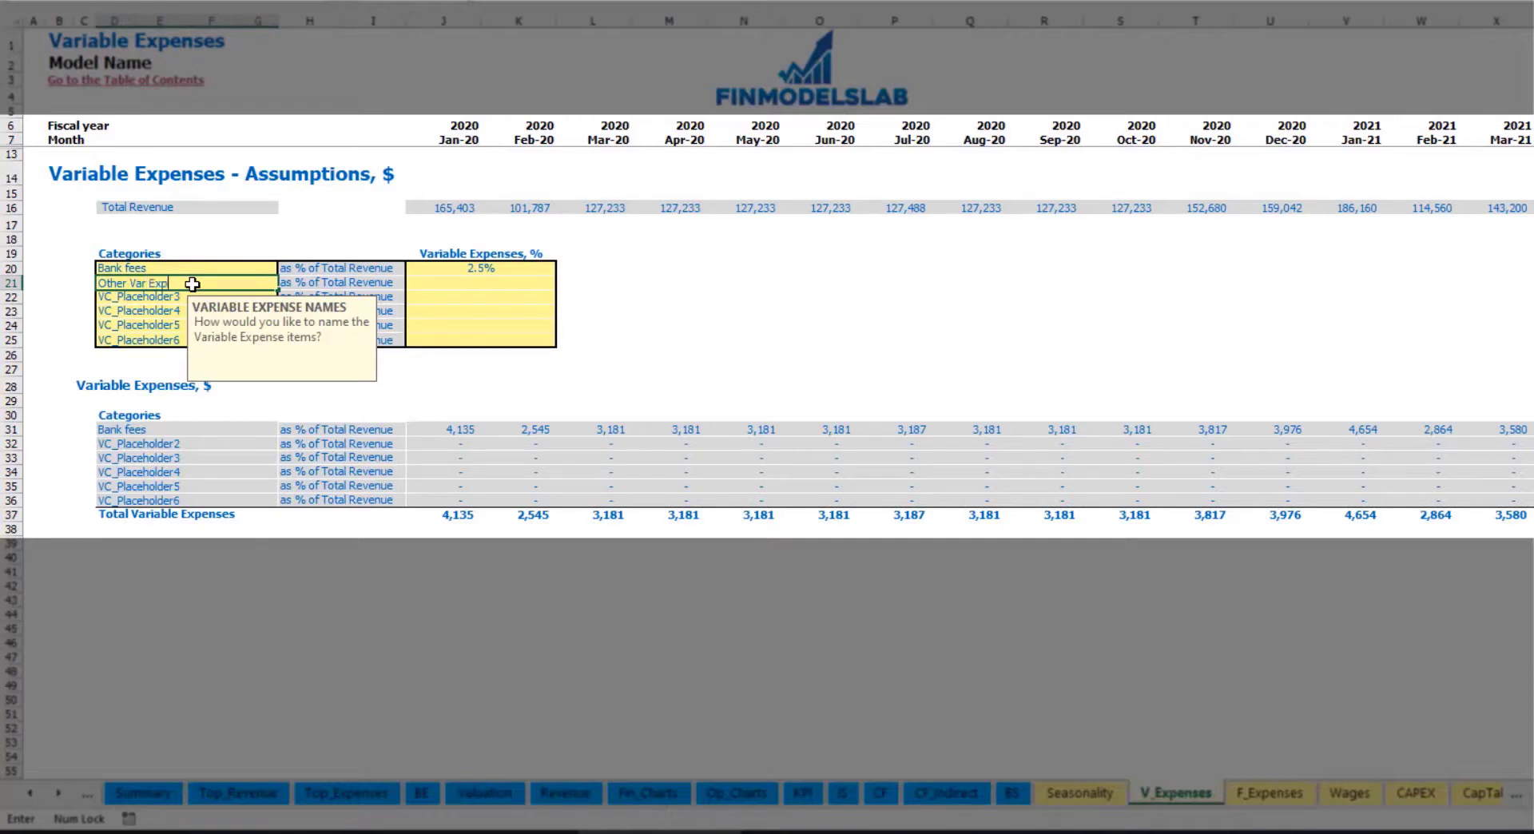
{"action": "type", "text": "ther Var Exp"}
{"action": "left_click", "coordinate": [466, 281]}
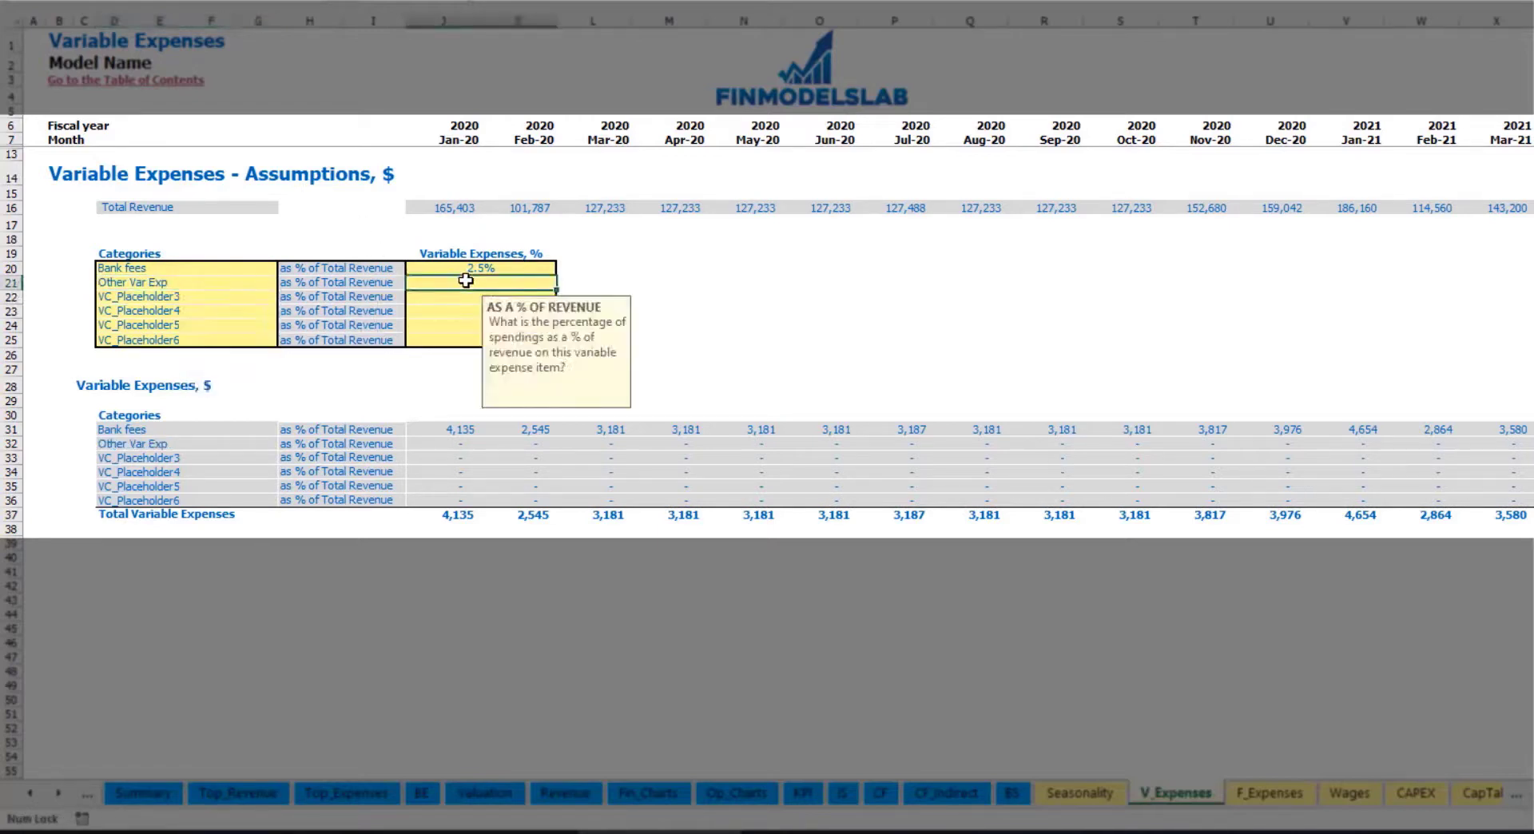
{"action": "type", "text": "5"}
{"action": "key", "text": "Return"}
Step: Rename VC_Placeholder3 as Direct Labor and set it to 15% of total revenue
{"action": "left_click", "coordinate": [243, 298]}
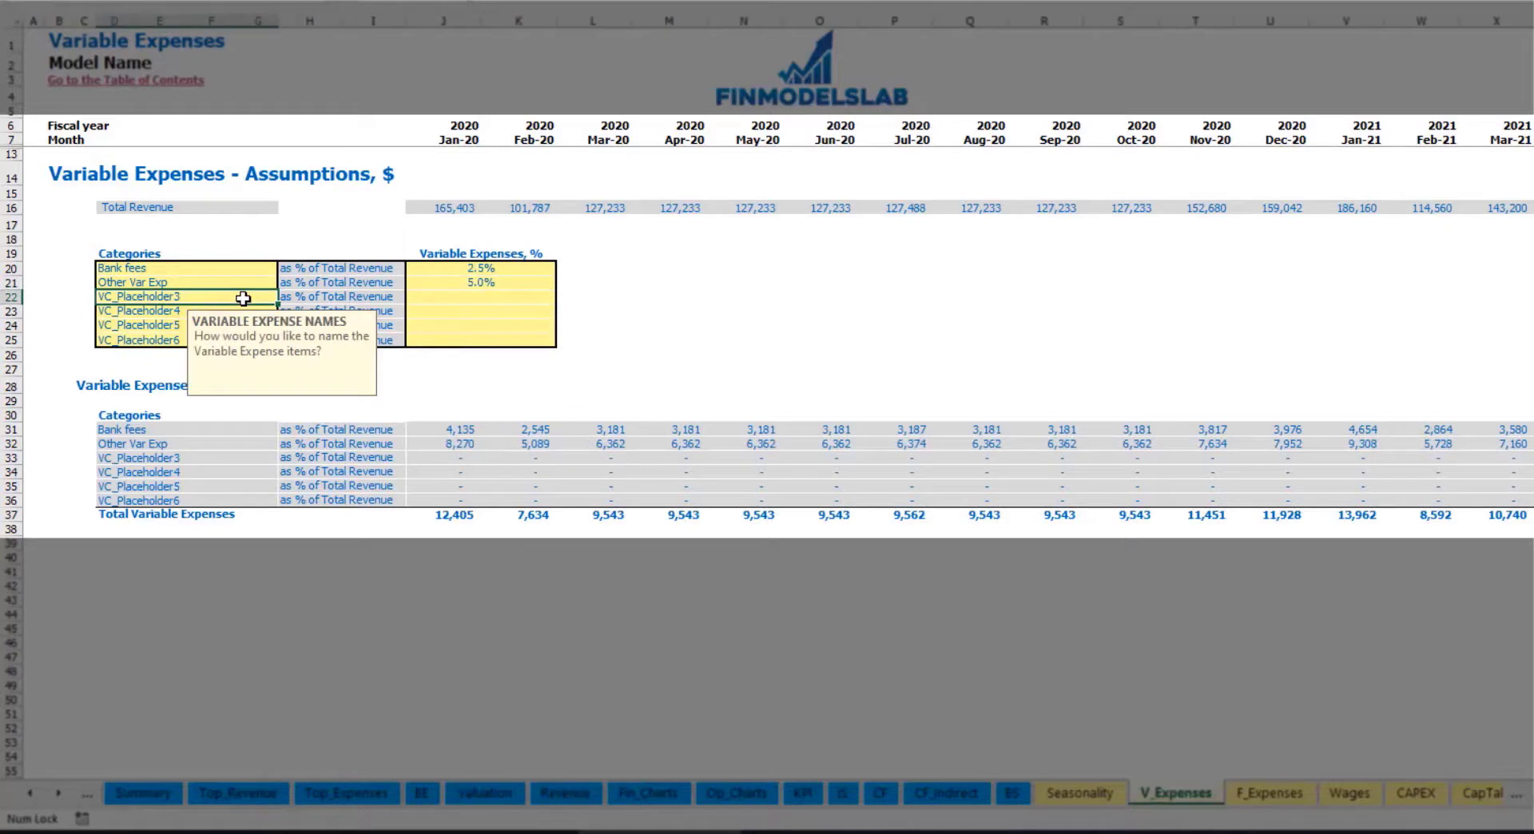
{"action": "type", "text": "Direct Labor"}
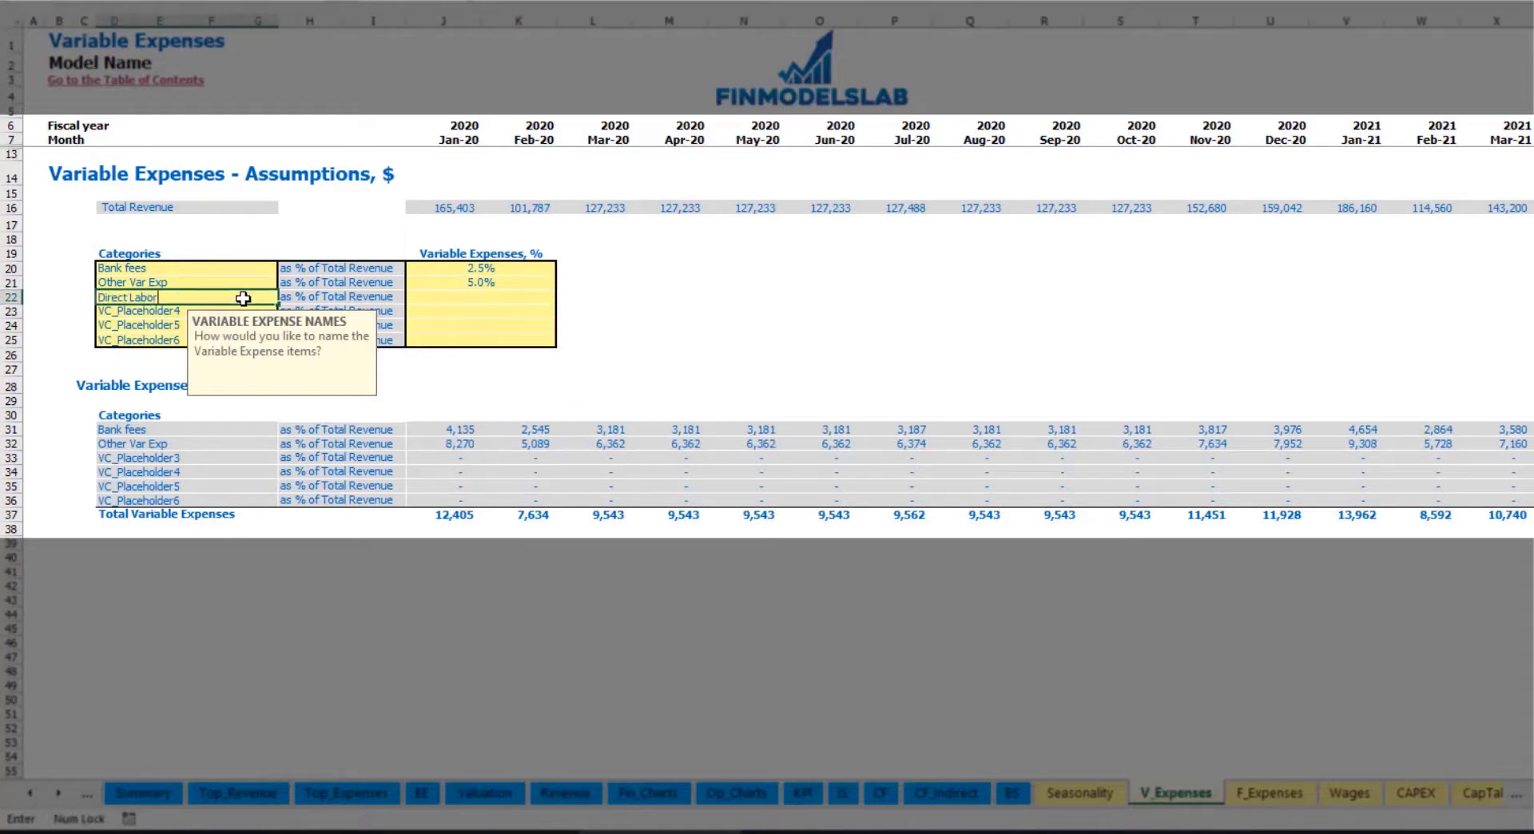
{"action": "key", "text": "Return"}
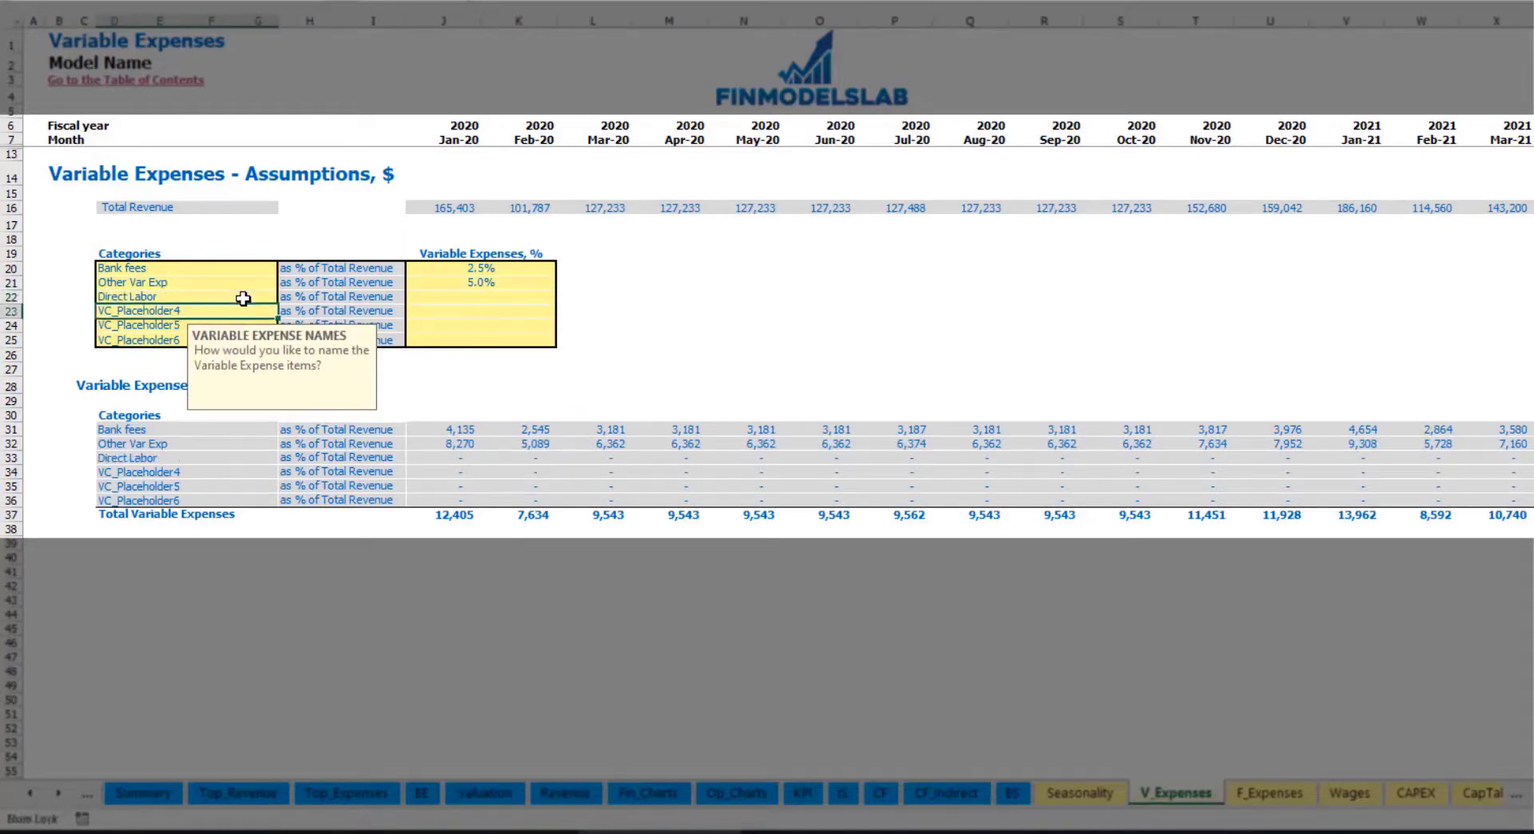
{"action": "left_click", "coordinate": [452, 299]}
{"action": "type", "text": "15"}
{"action": "key", "text": "Return"}
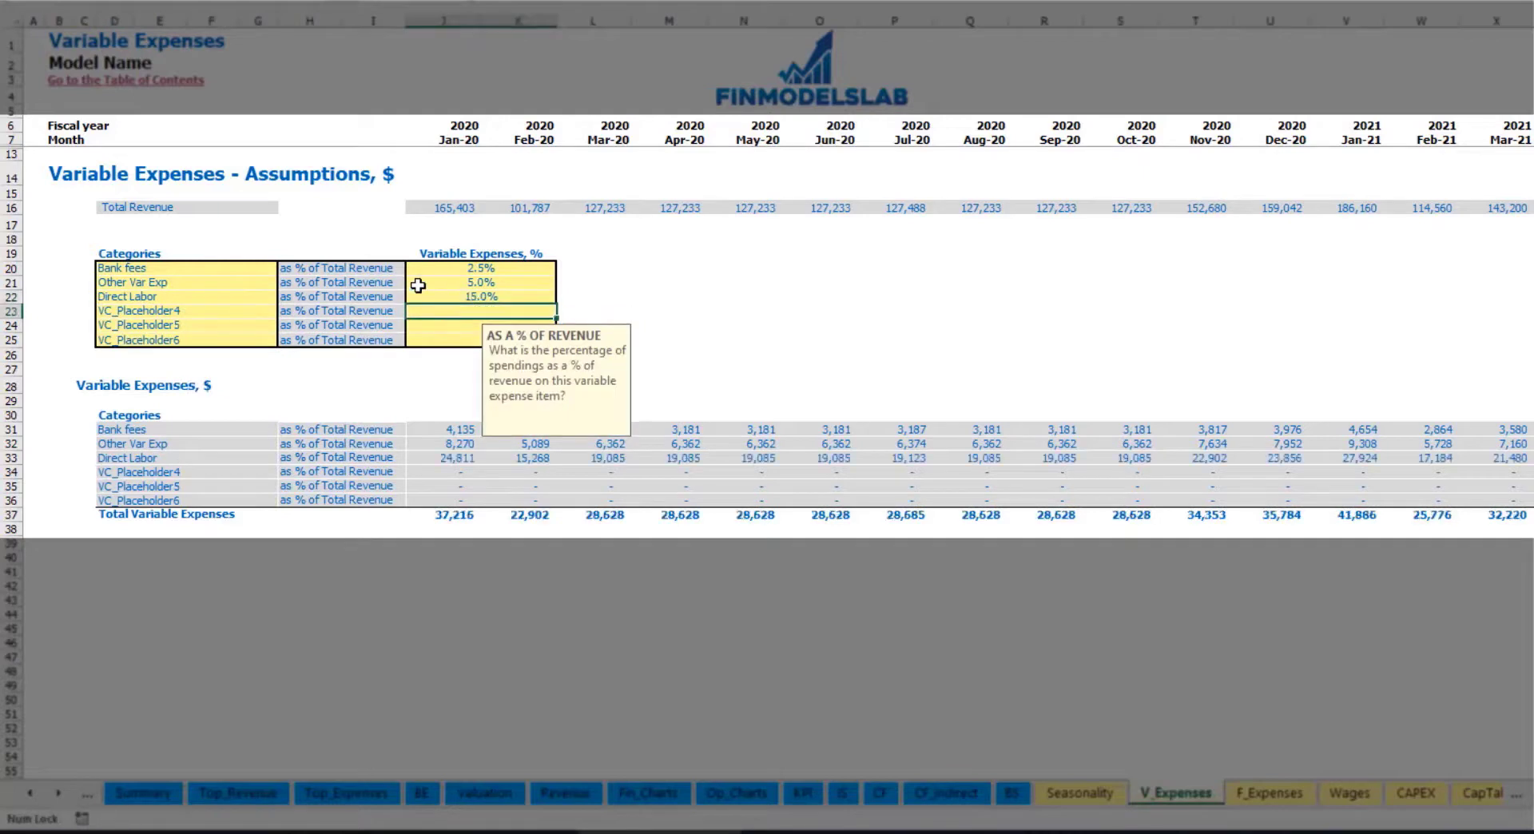
Step: Open the Income Statement sheet and expand the Total Variable Expenses group to review its category rows by month
{"action": "left_click", "coordinate": [445, 428]}
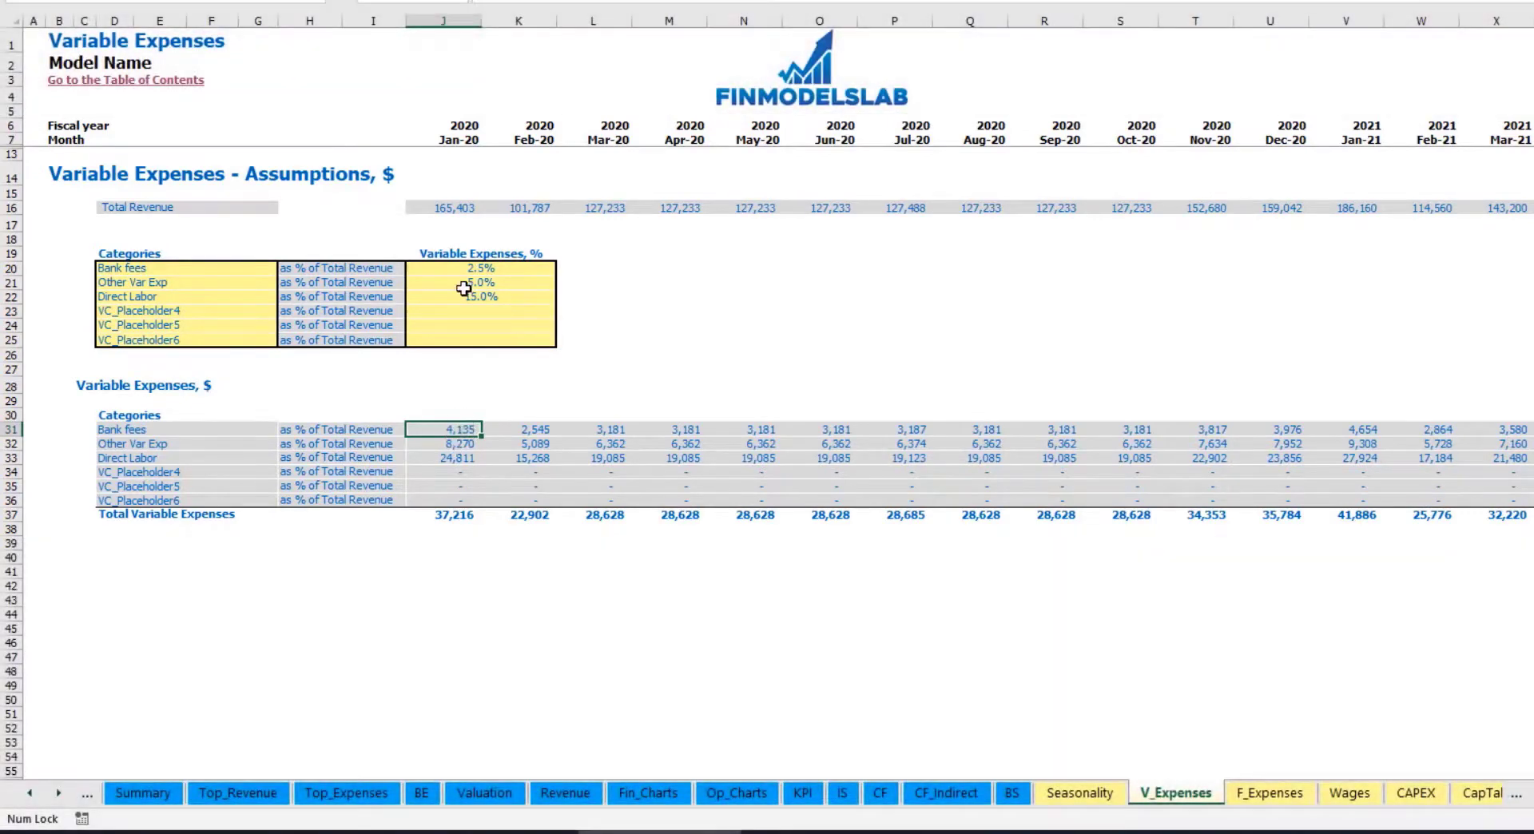
{"action": "left_click", "coordinate": [836, 792]}
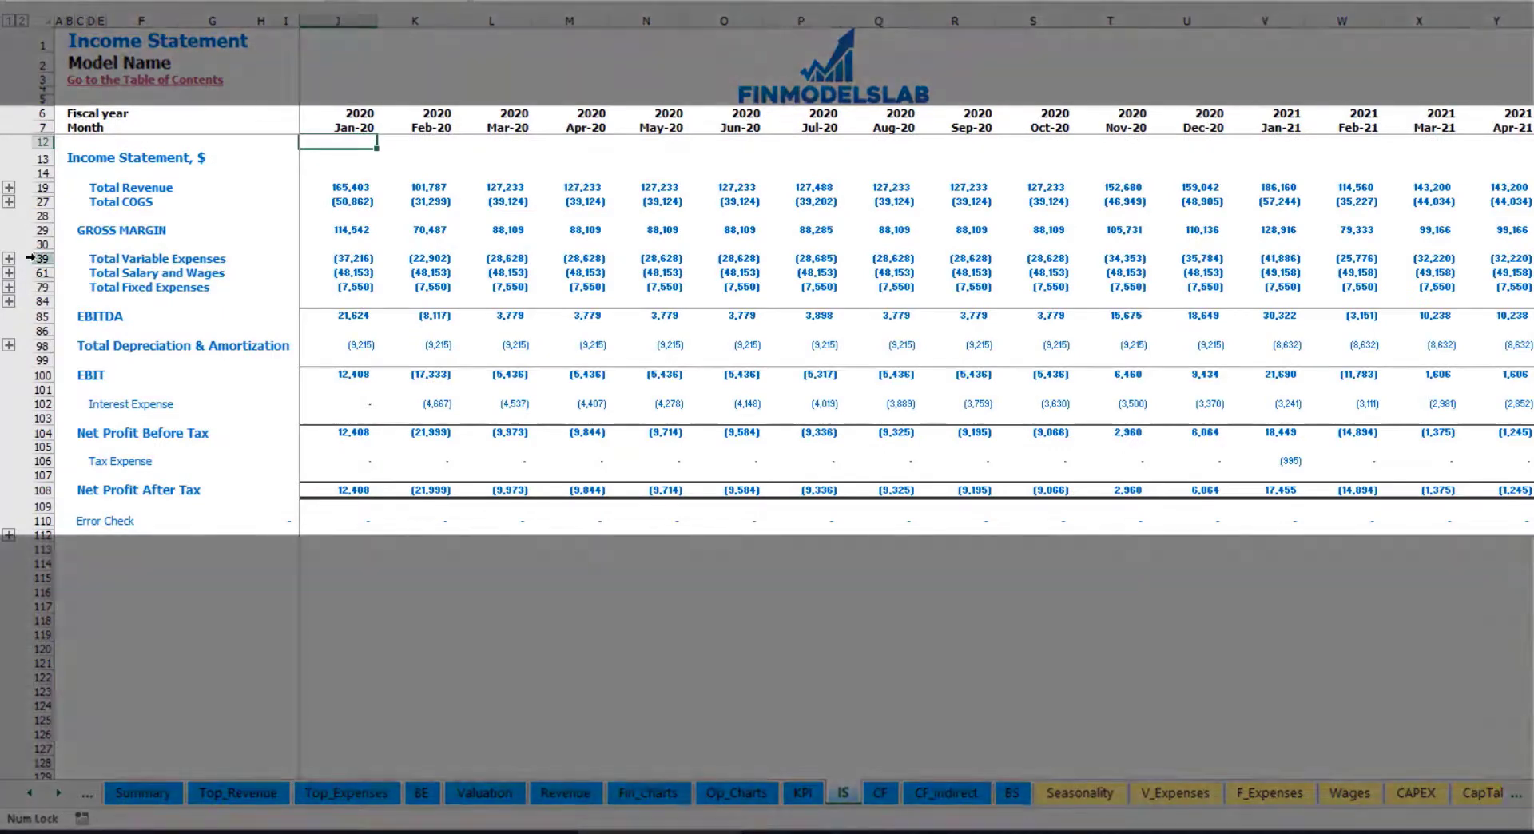
{"action": "left_click", "coordinate": [42, 258]}
{"action": "left_click", "coordinate": [9, 260]}
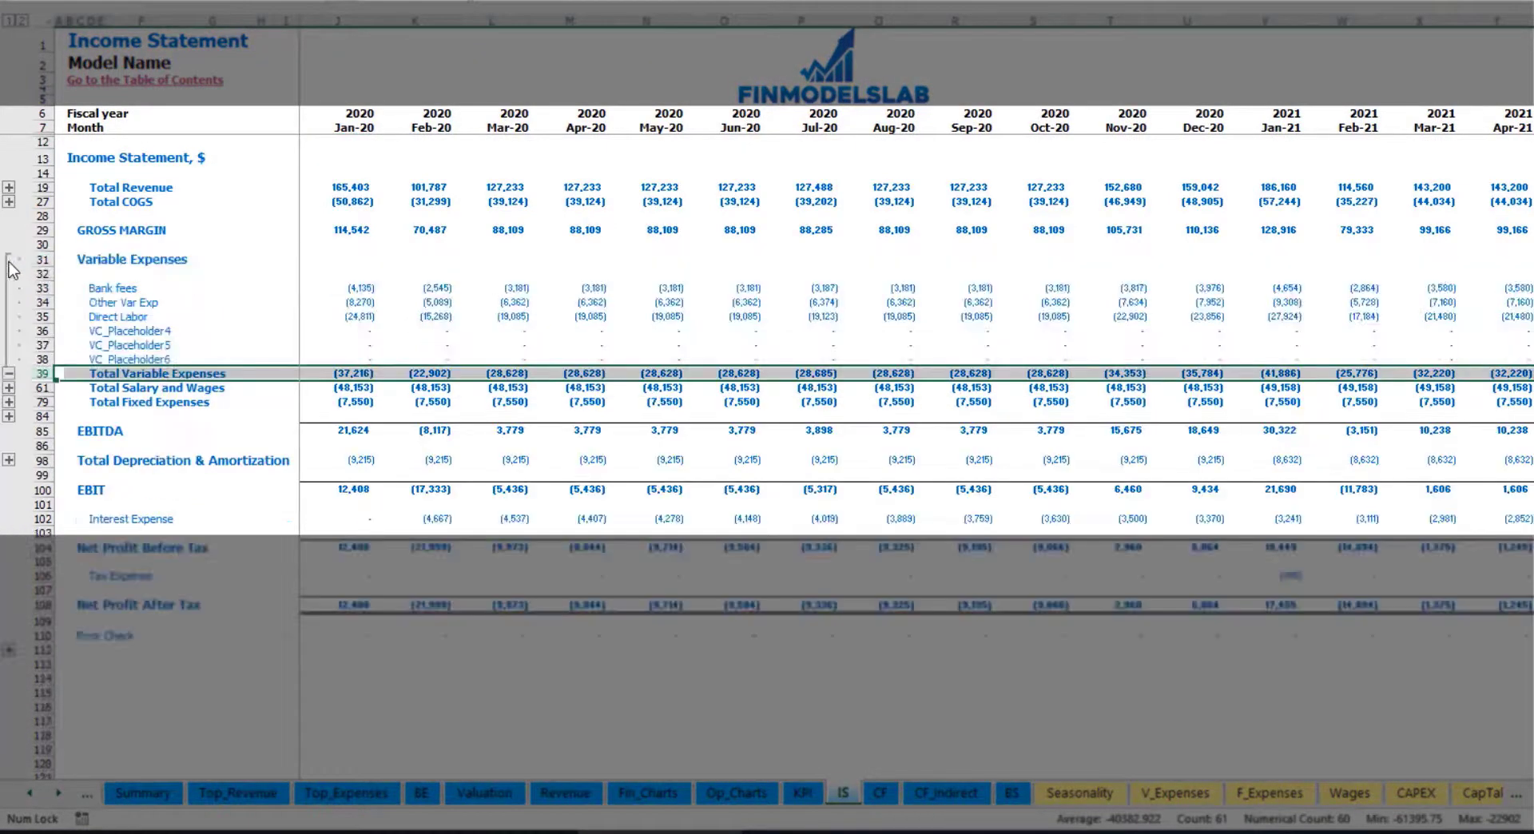
{"action": "left_click_drag", "start_coordinate": [43, 288], "coordinate": [56, 342]}
{"action": "left_click", "coordinate": [372, 286]}
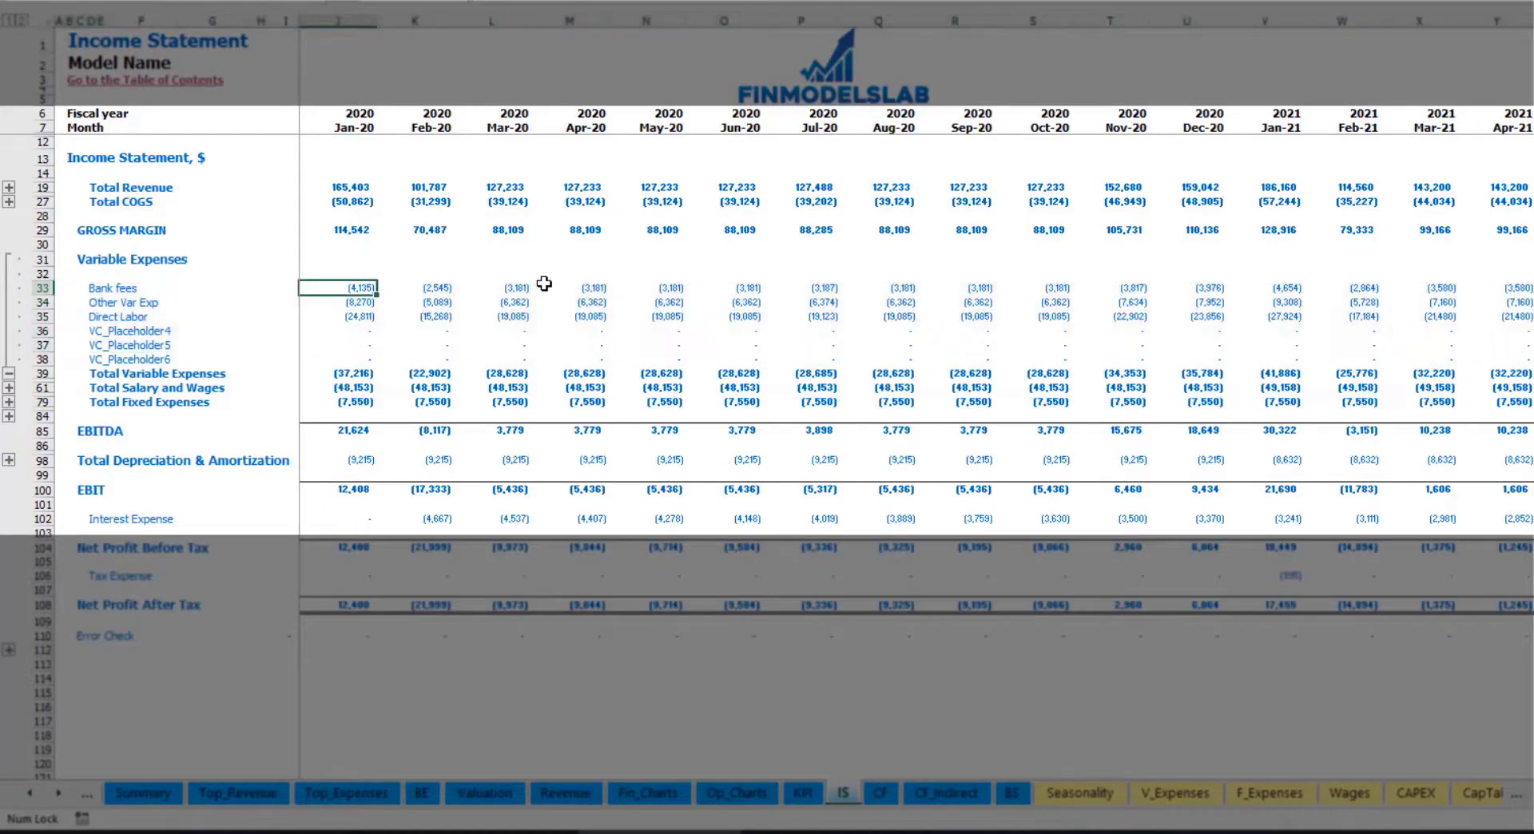
{"action": "left_click", "coordinate": [569, 288]}
{"action": "left_click_drag", "start_coordinate": [96, 289], "coordinate": [96, 359]}
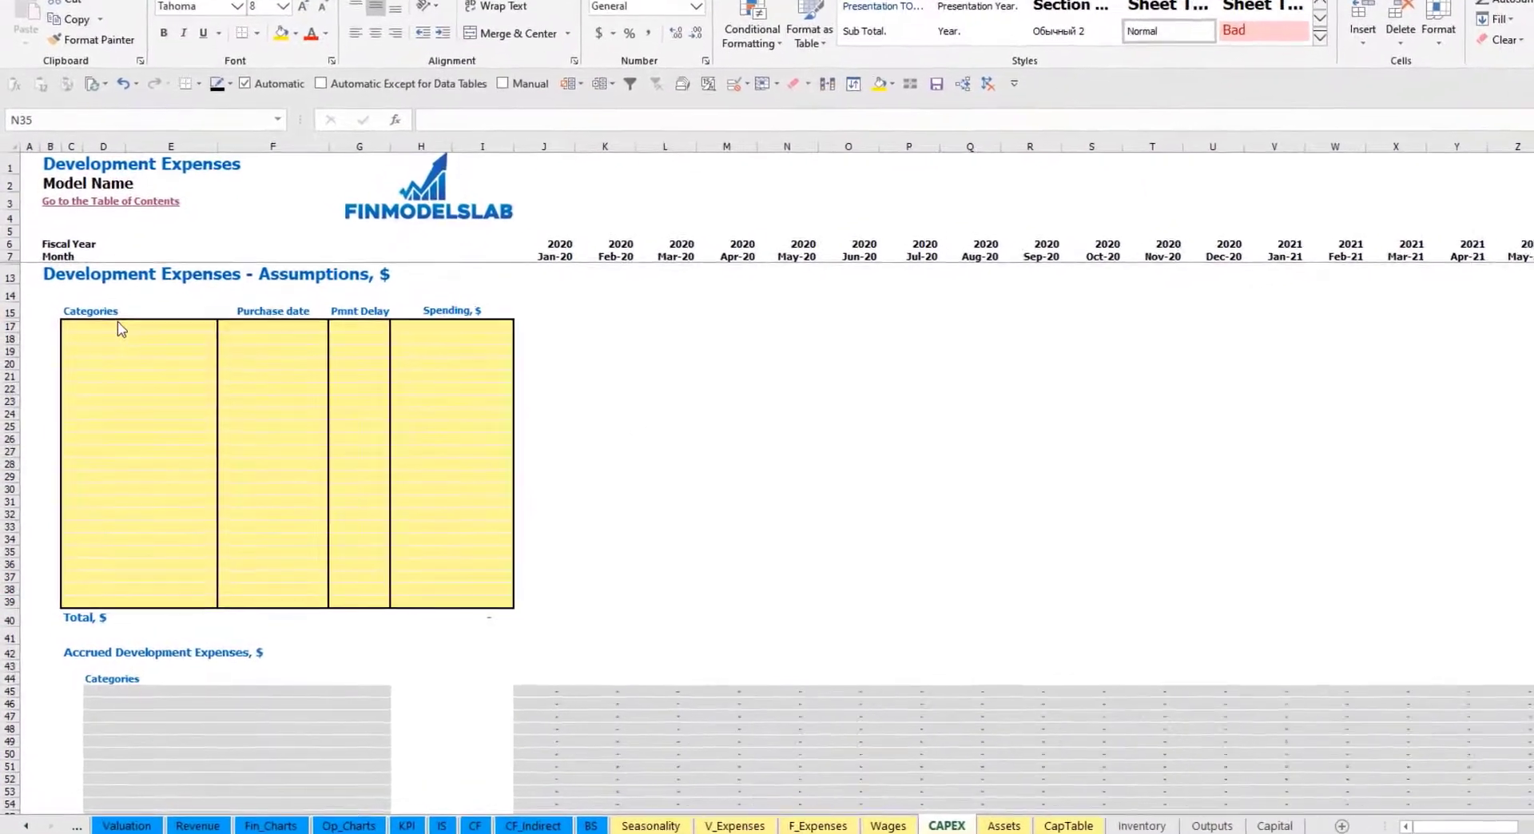
Step: On the CAPEX sheet, name the first two development expense categories Kitchen and Other dev exp
{"action": "left_click", "coordinate": [120, 326]}
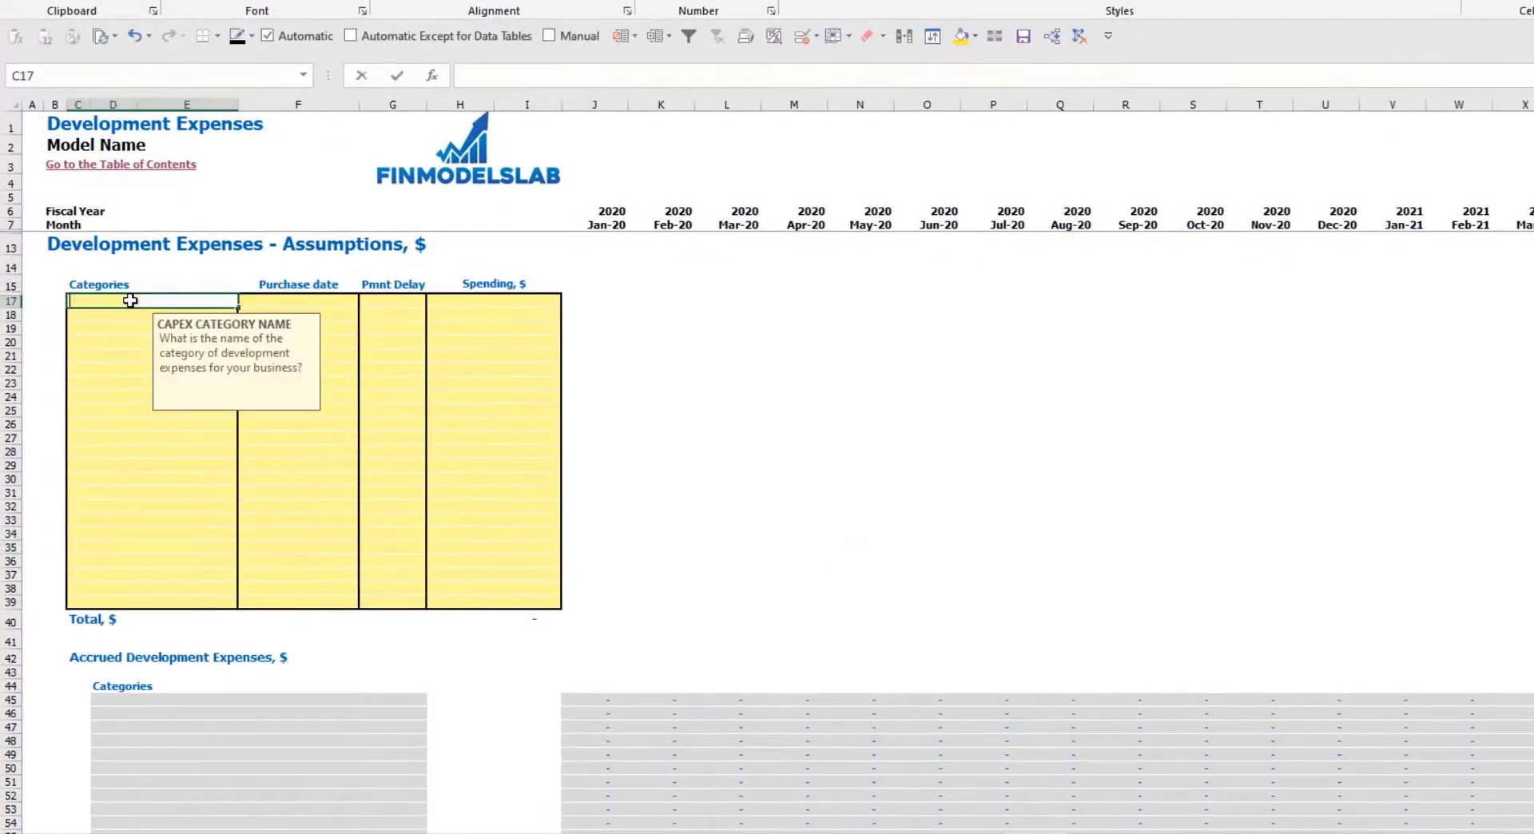
{"action": "type", "text": "Kitchen"}
{"action": "key", "text": "Return"}
{"action": "type", "text": "Other dev"}
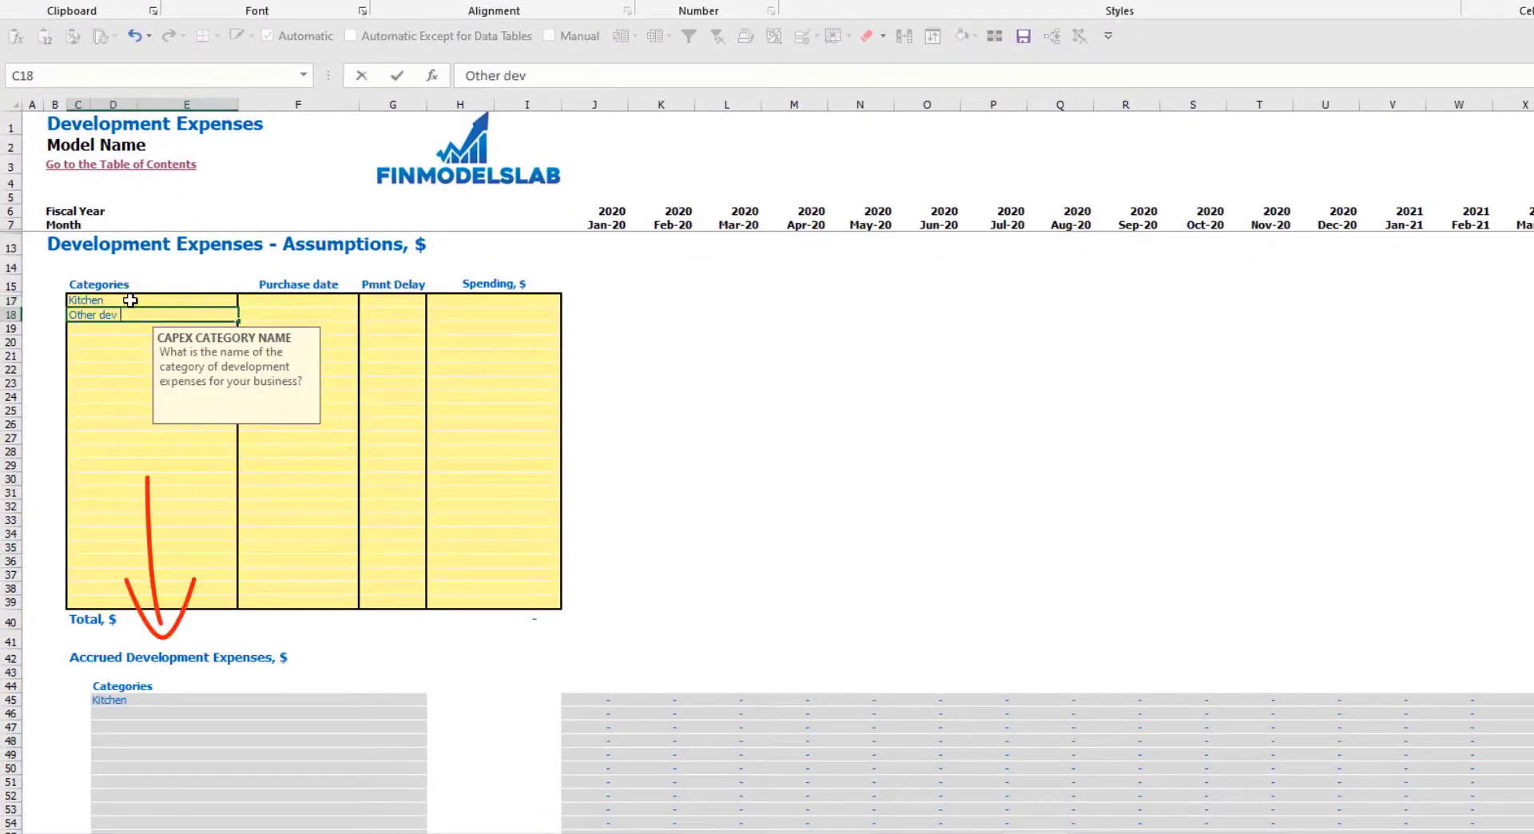
{"action": "type", "text": " exp"}
{"action": "key", "text": "Return"}
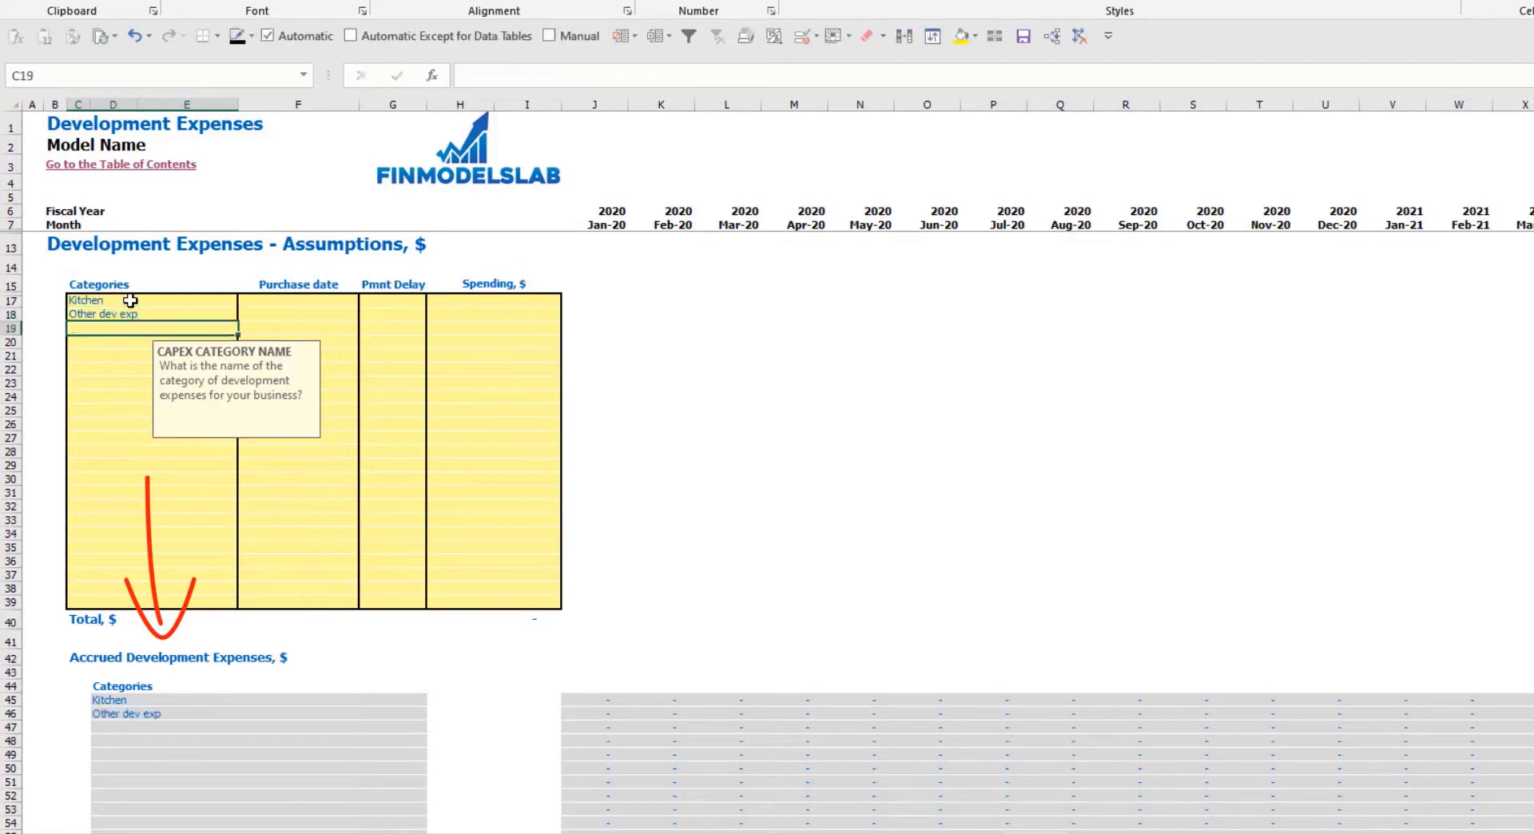
Step: Set the purchase date to Feb-20 for Kitchen and Mar-20 for Other dev exp
{"action": "left_click", "coordinate": [319, 304]}
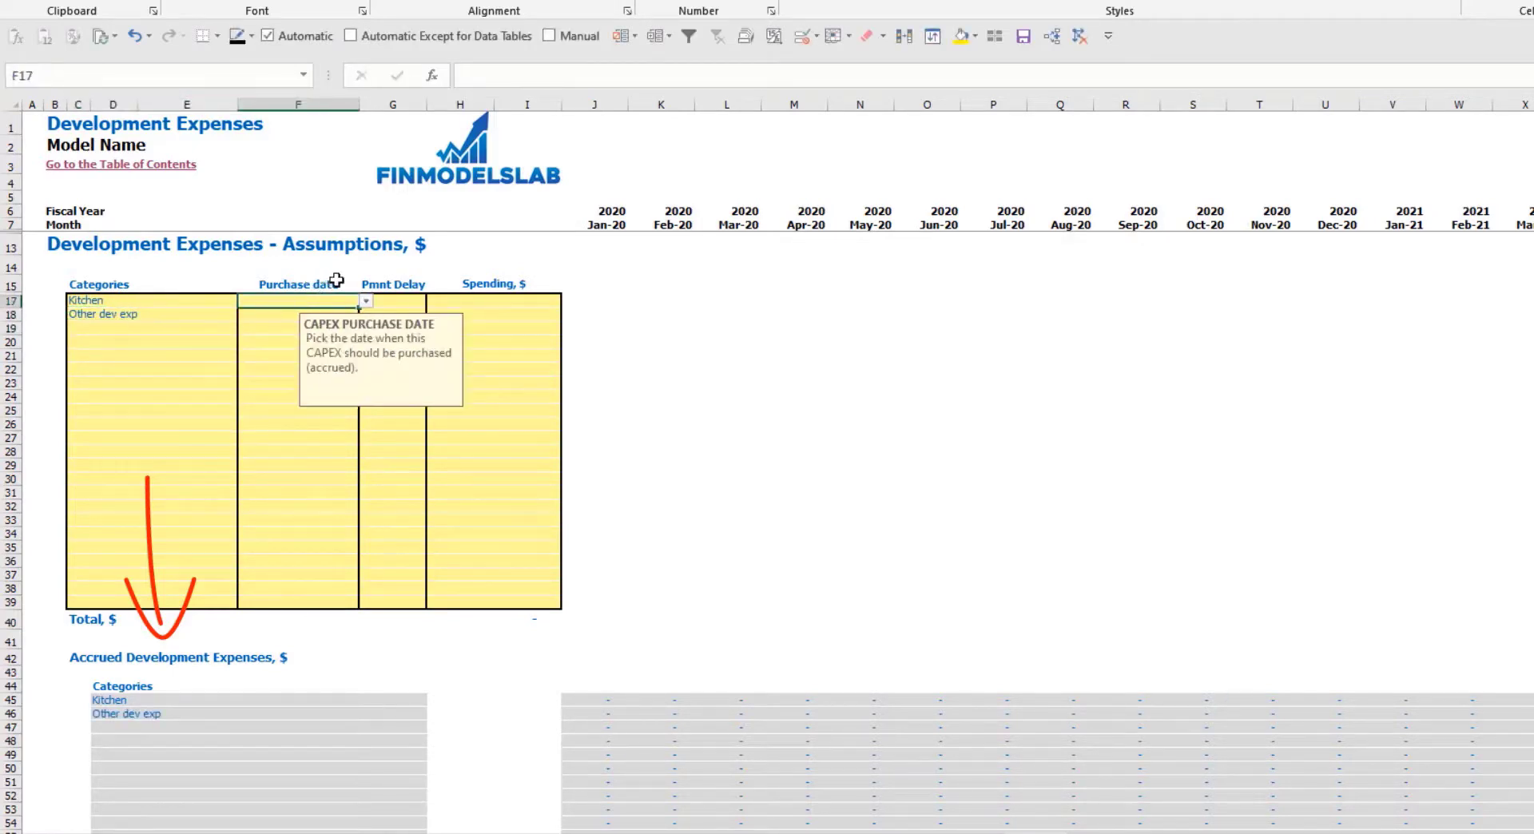
{"action": "left_click", "coordinate": [366, 301]}
{"action": "left_click", "coordinate": [316, 325]}
{"action": "key", "text": "Return"}
{"action": "left_click", "coordinate": [365, 315]}
{"action": "left_click", "coordinate": [312, 352]}
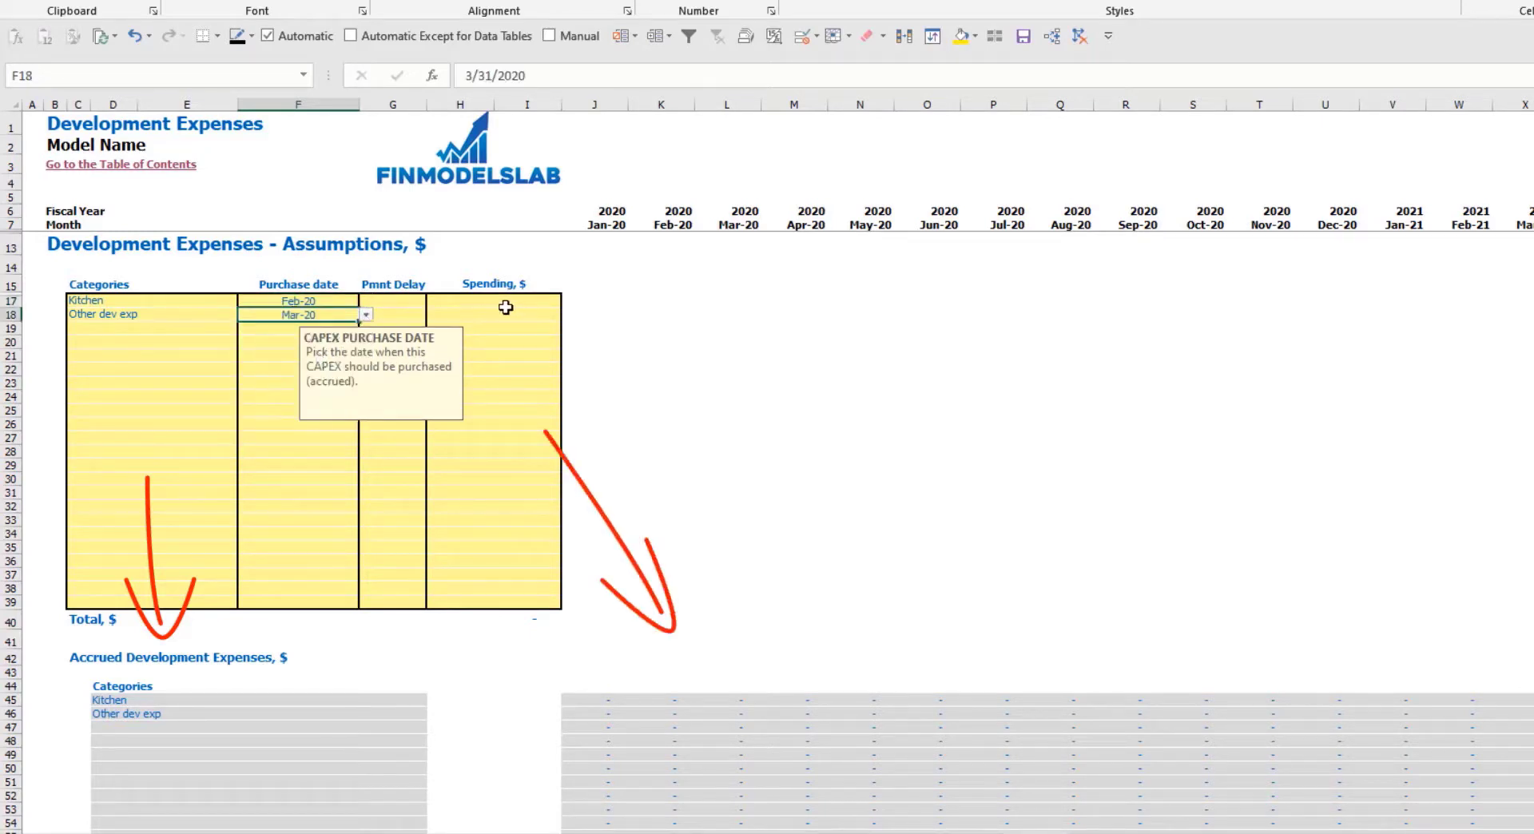
Step: Enter development spending of 50,000 for Kitchen and 10,000 for Other dev exp
{"action": "left_click", "coordinate": [501, 306]}
{"action": "type", "text": "50,0"}
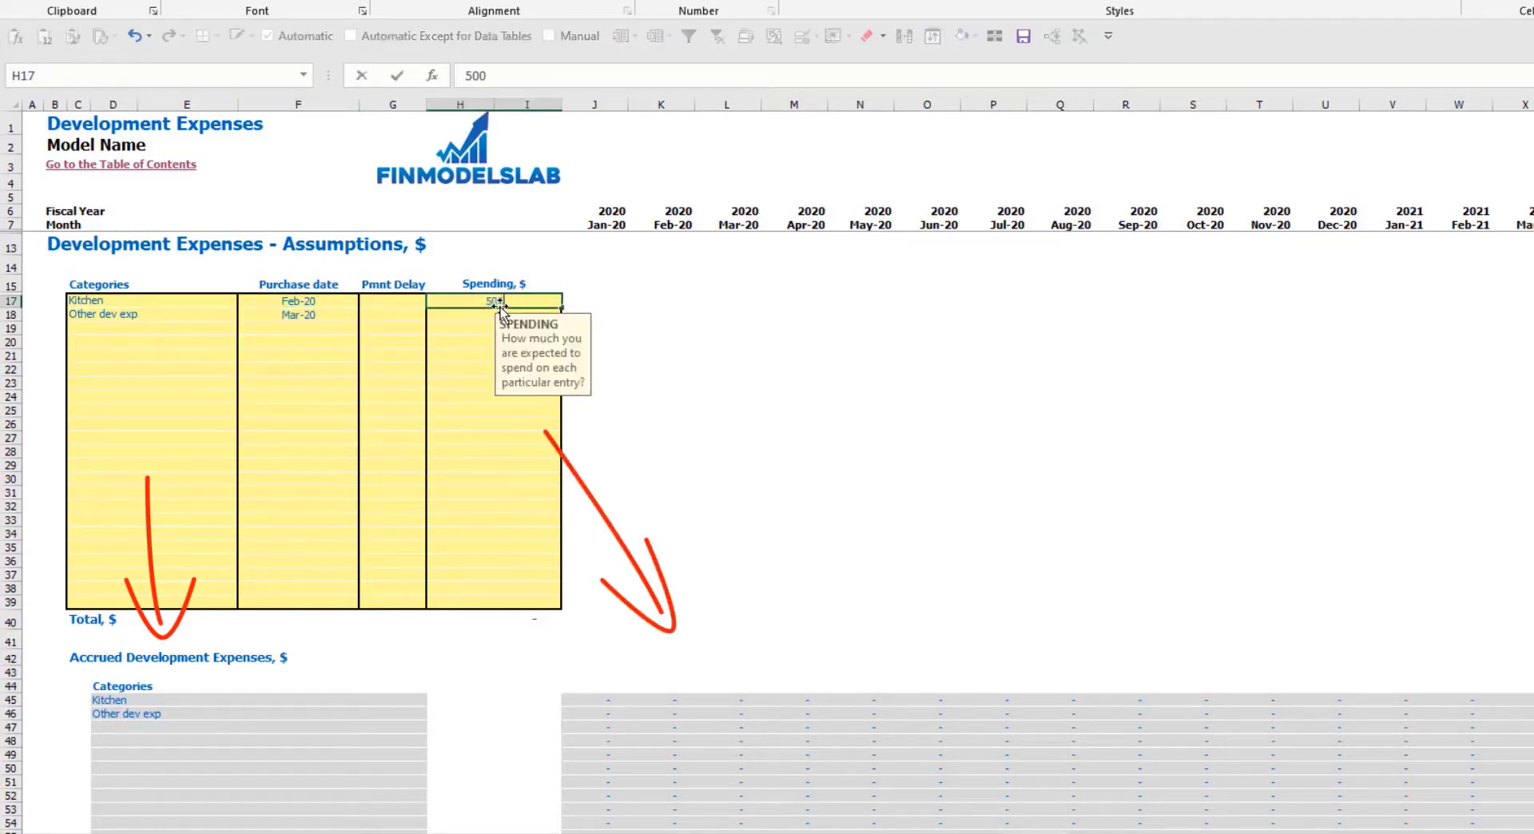
{"action": "type", "text": "00"}
{"action": "key", "text": "Return"}
{"action": "type", "text": "1000"}
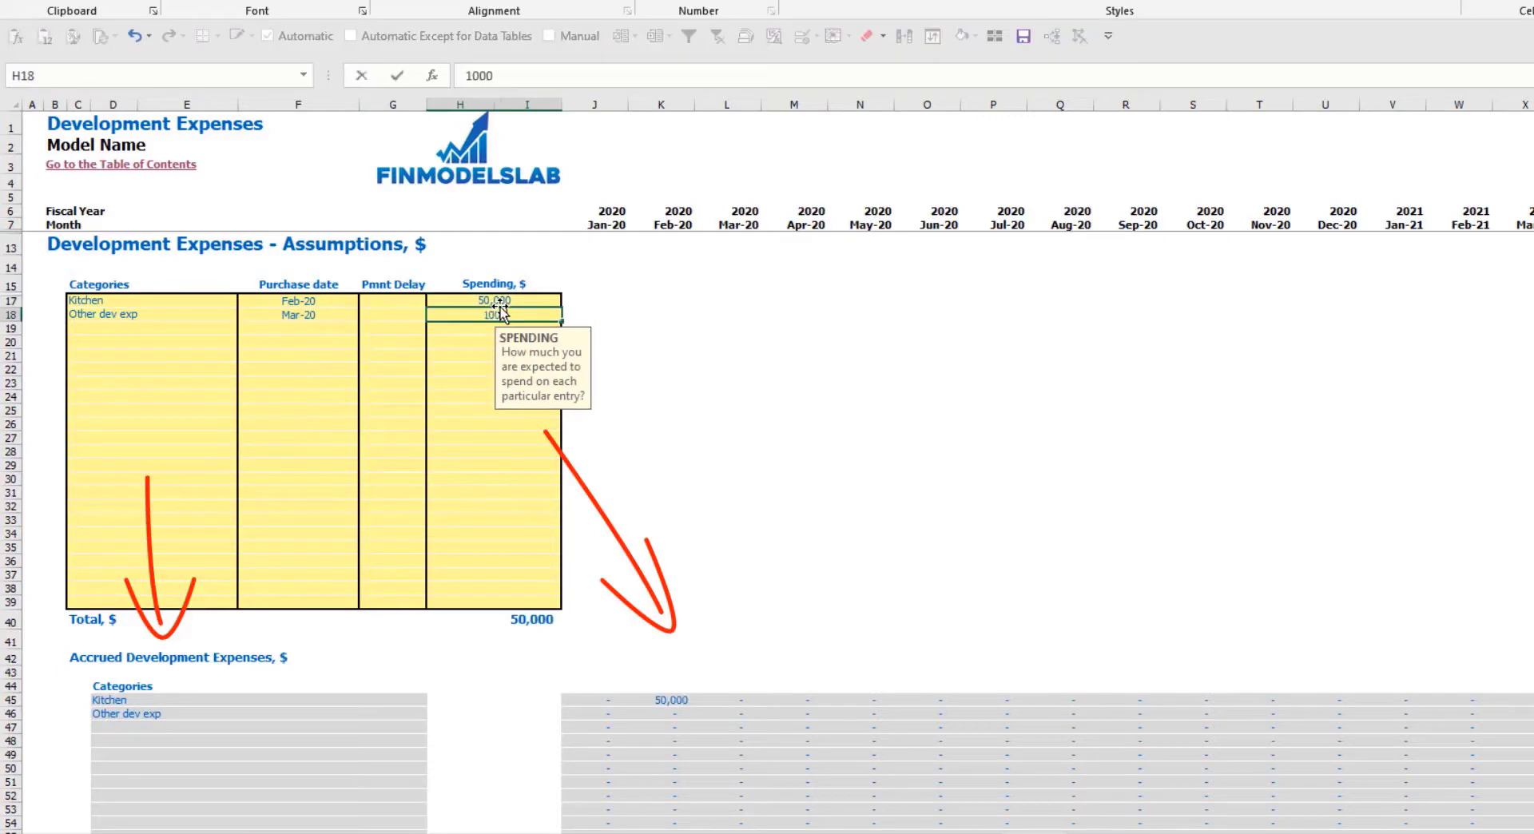
{"action": "key", "text": "Return"}
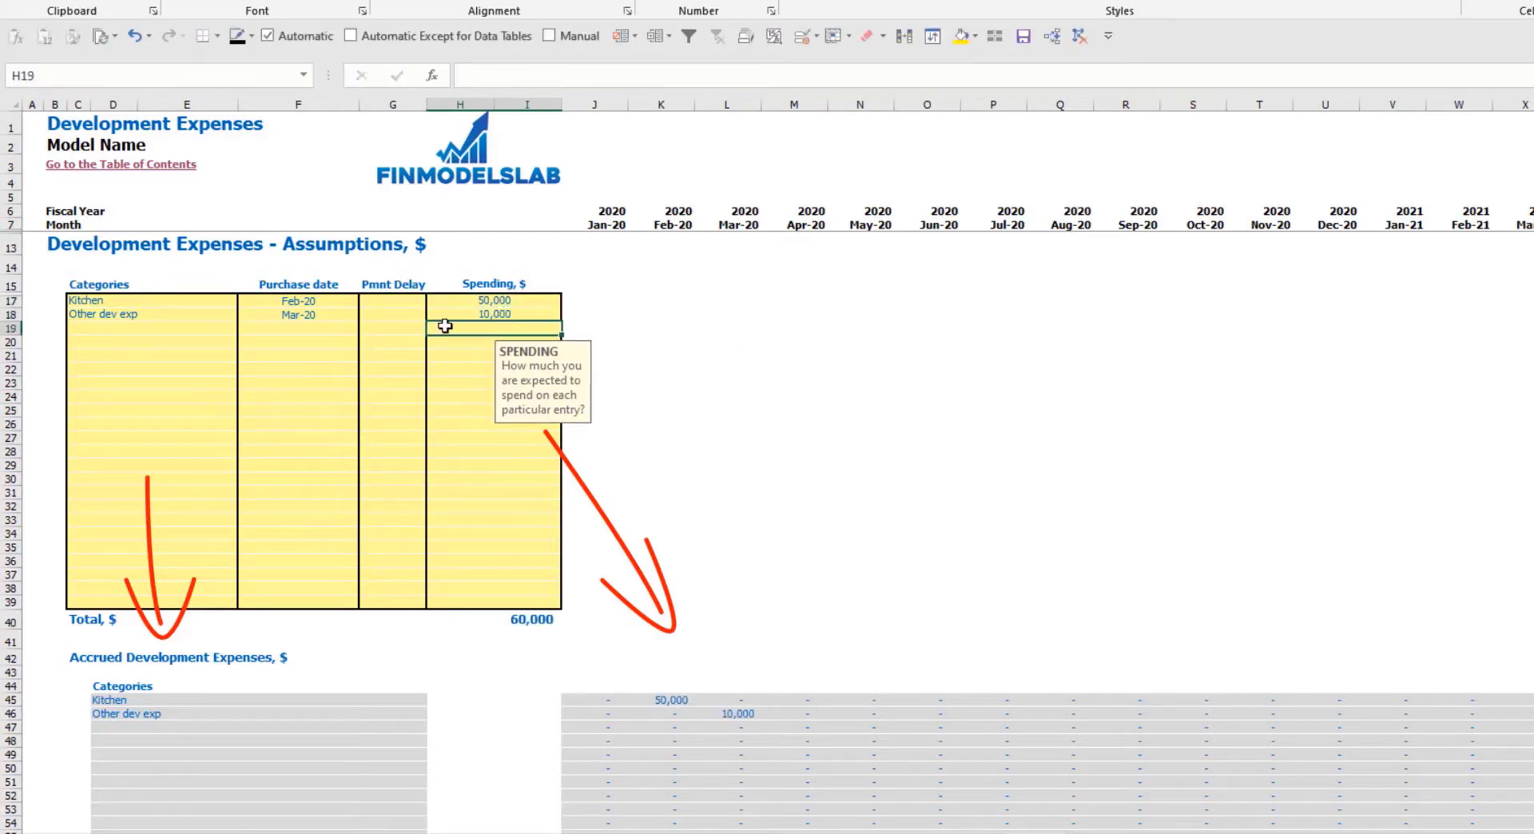
Step: Set Kitchen's payment delay to 2M and check its payment month in the Paid Development Expenses table
{"action": "left_click", "coordinate": [399, 305]}
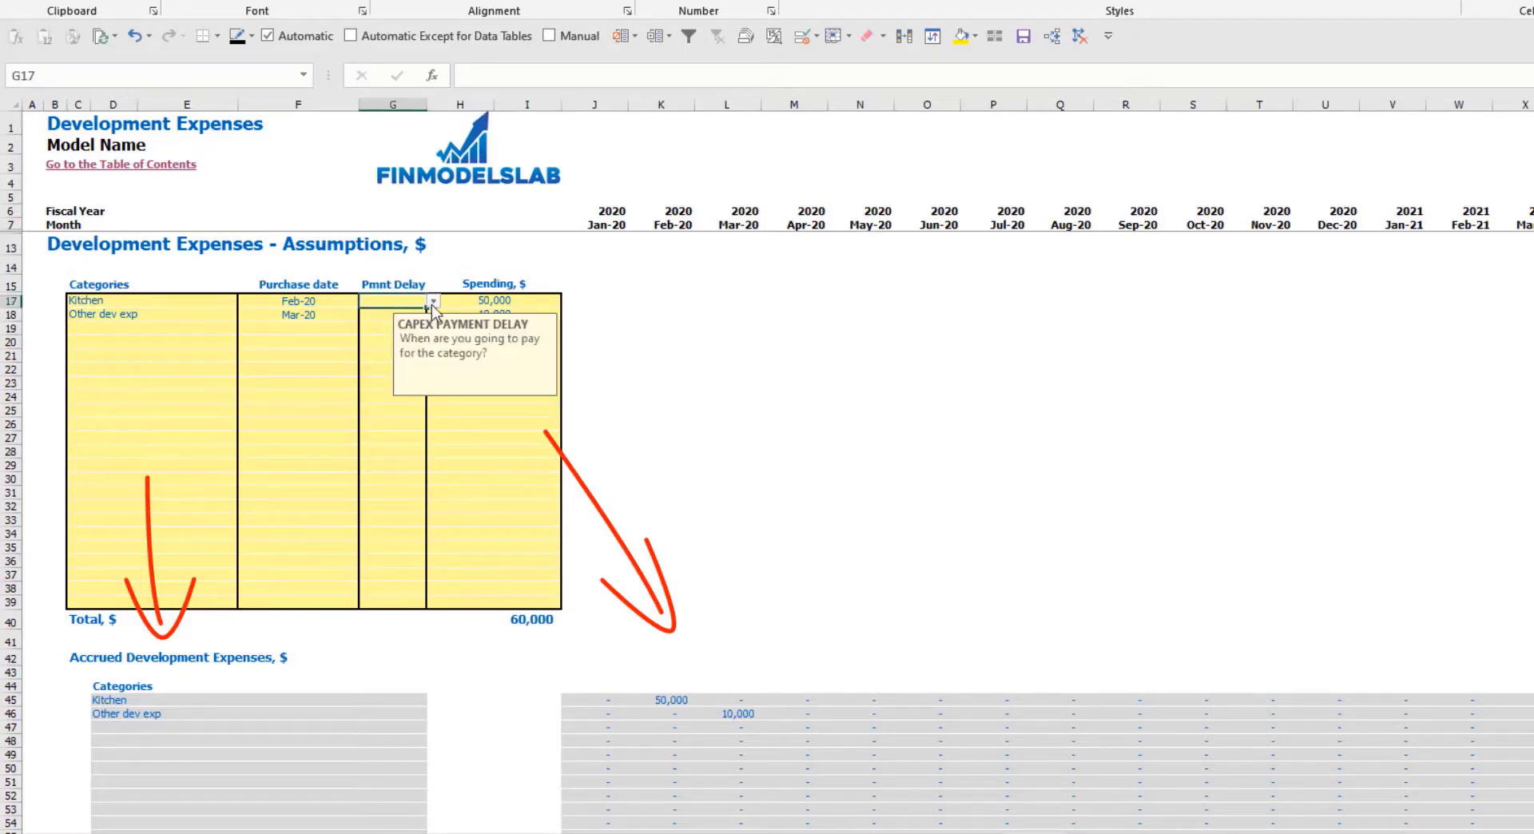
{"action": "left_click", "coordinate": [433, 302]}
{"action": "left_click", "coordinate": [405, 343]}
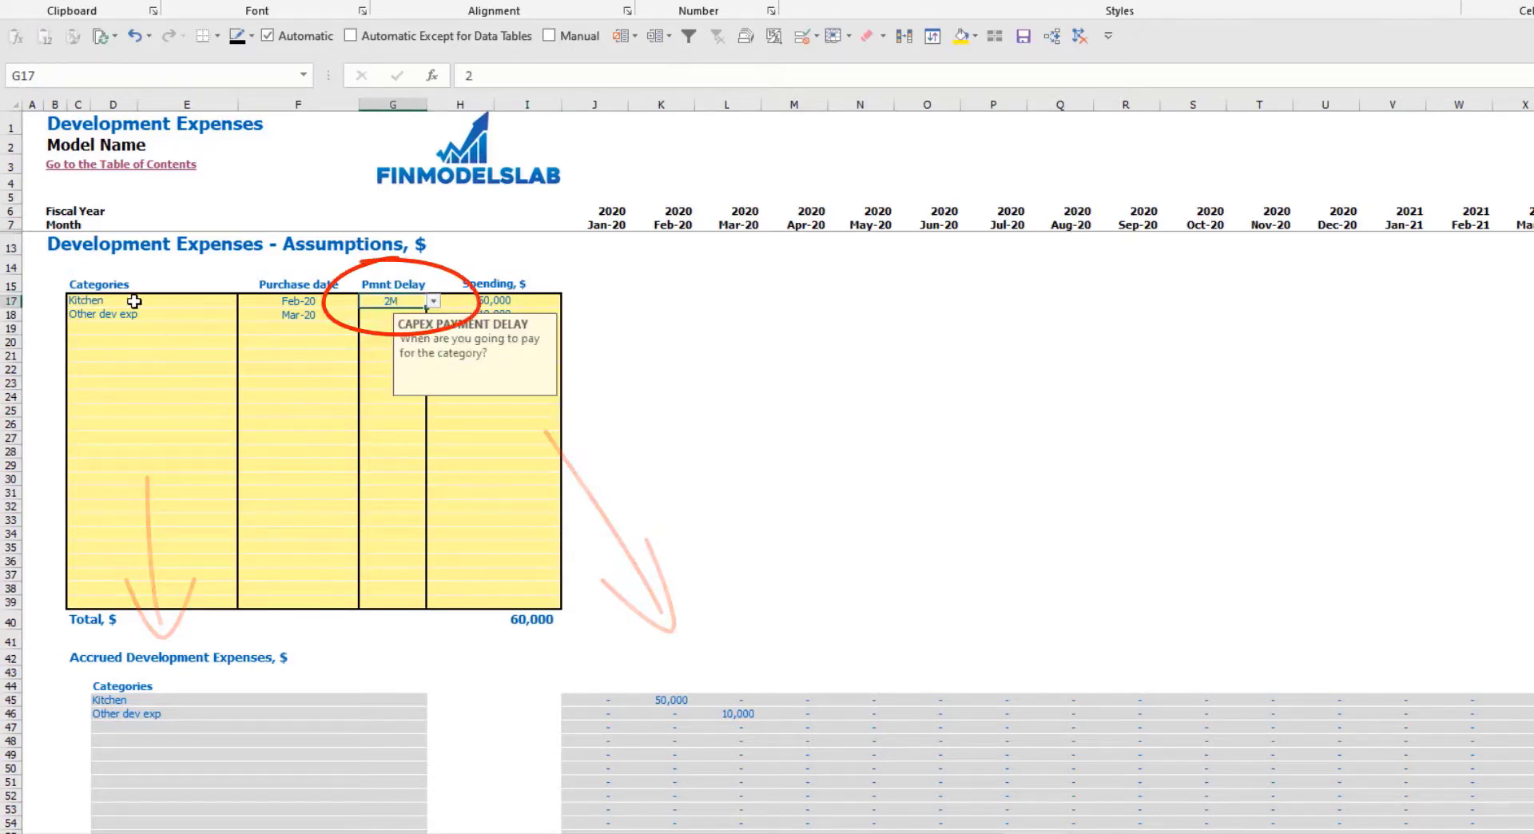
{"action": "scroll", "coordinate": [730, 637], "scroll_direction": "down", "scroll_amount": 10}
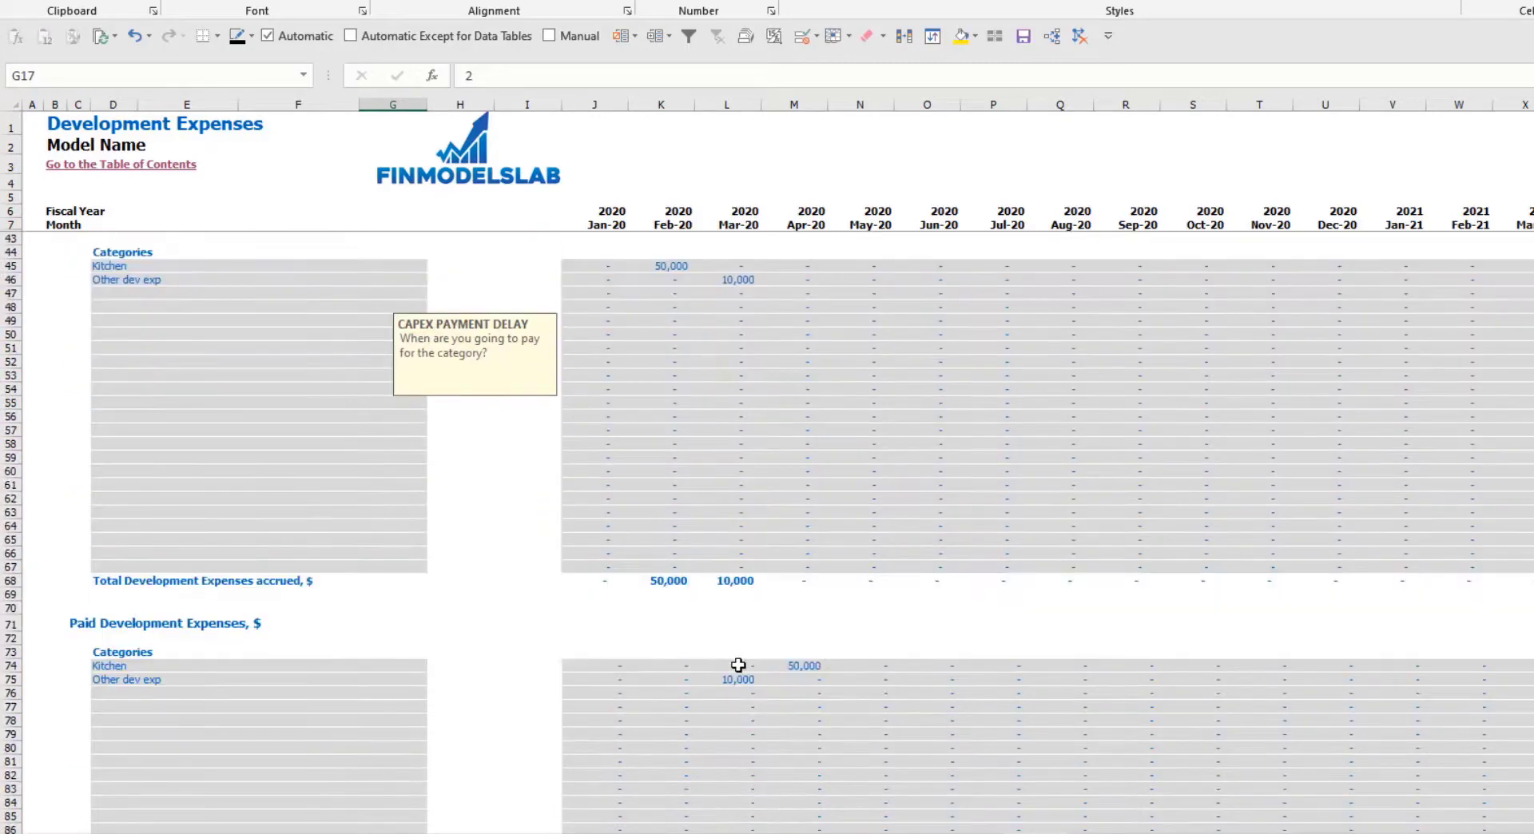
{"action": "left_click", "coordinate": [801, 664]}
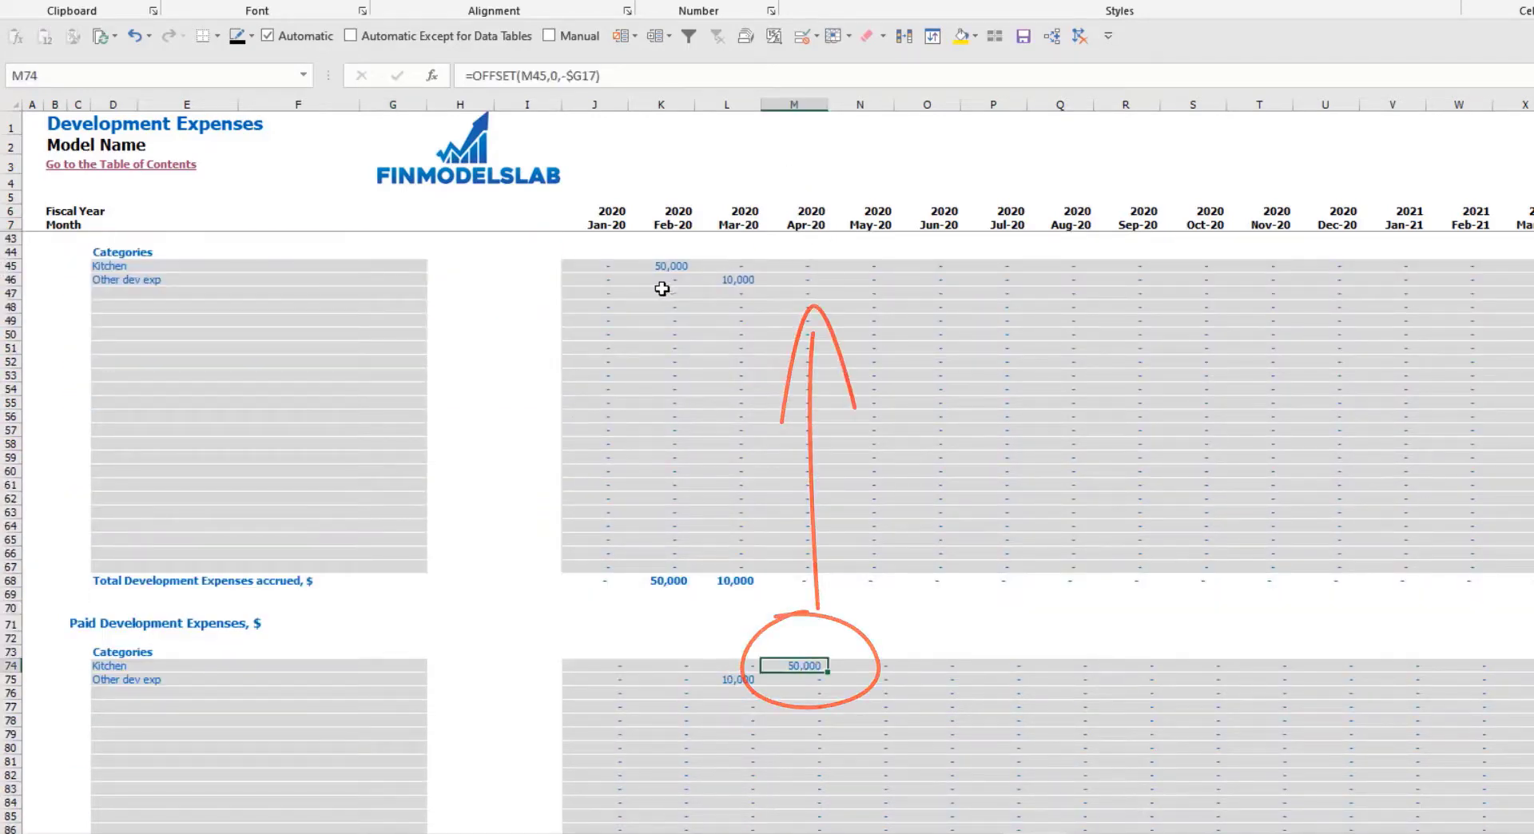
Step: Set the payment delay of Other dev exp to 3M and check its month among the paid development expenses
{"action": "scroll", "coordinate": [400, 360], "scroll_direction": "up", "scroll_amount": 10}
{"action": "left_click", "coordinate": [399, 315]}
{"action": "left_click", "coordinate": [433, 315]}
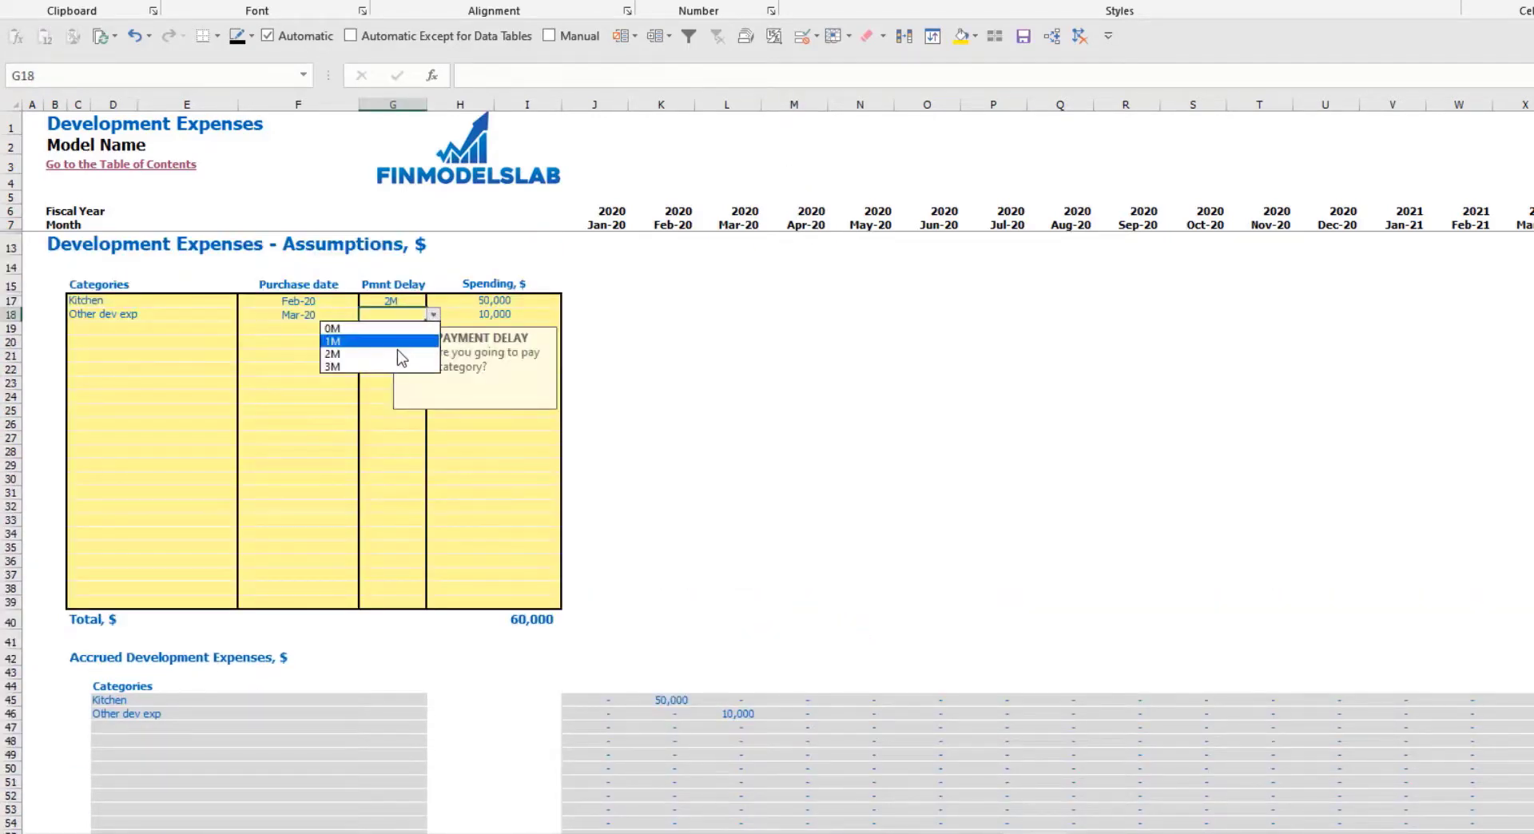
{"action": "left_click", "coordinate": [344, 369]}
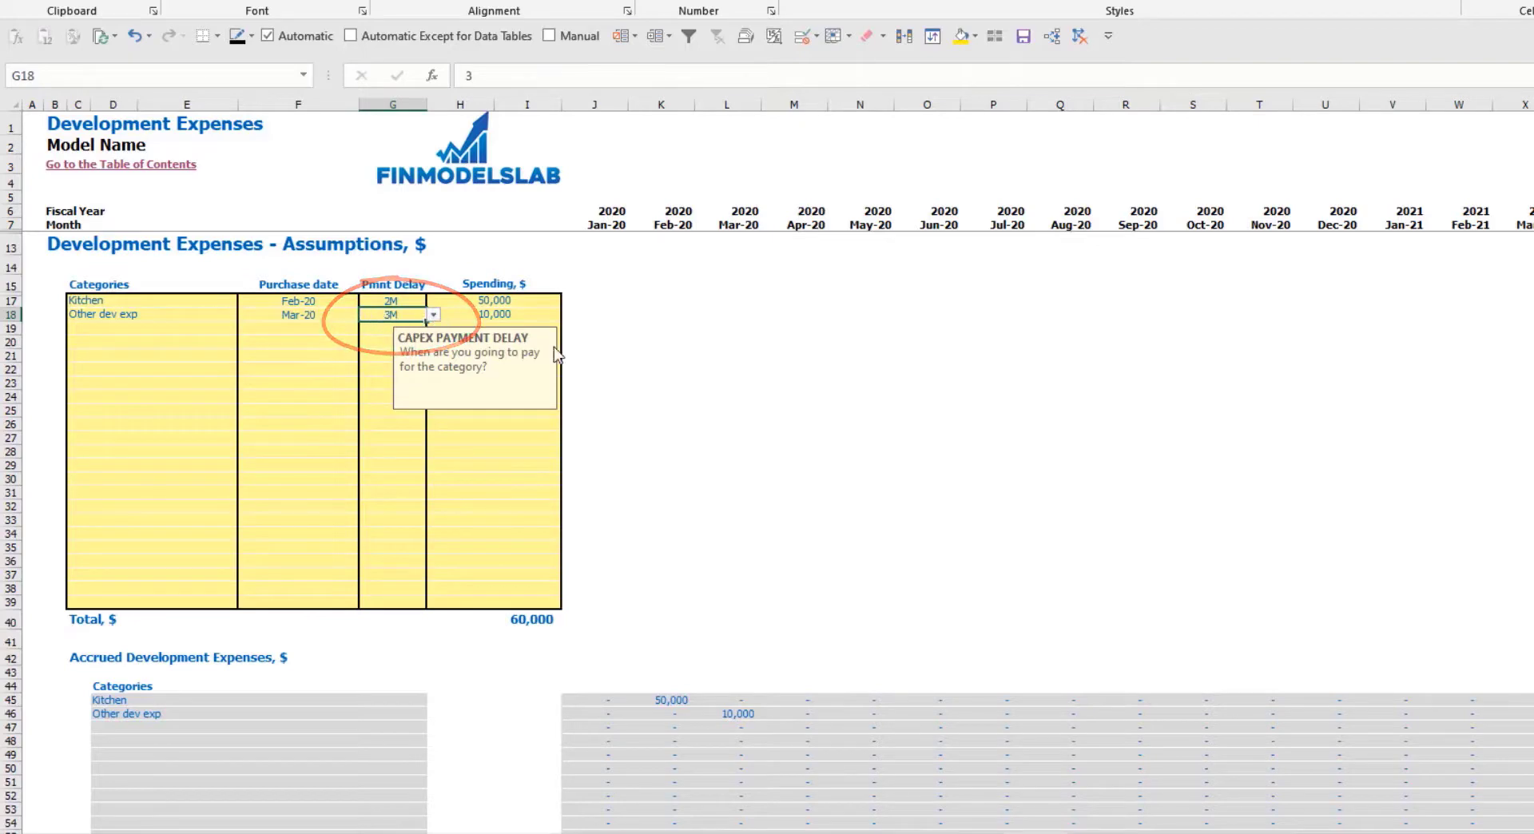
{"action": "scroll", "coordinate": [779, 504], "scroll_direction": "down", "scroll_amount": 10}
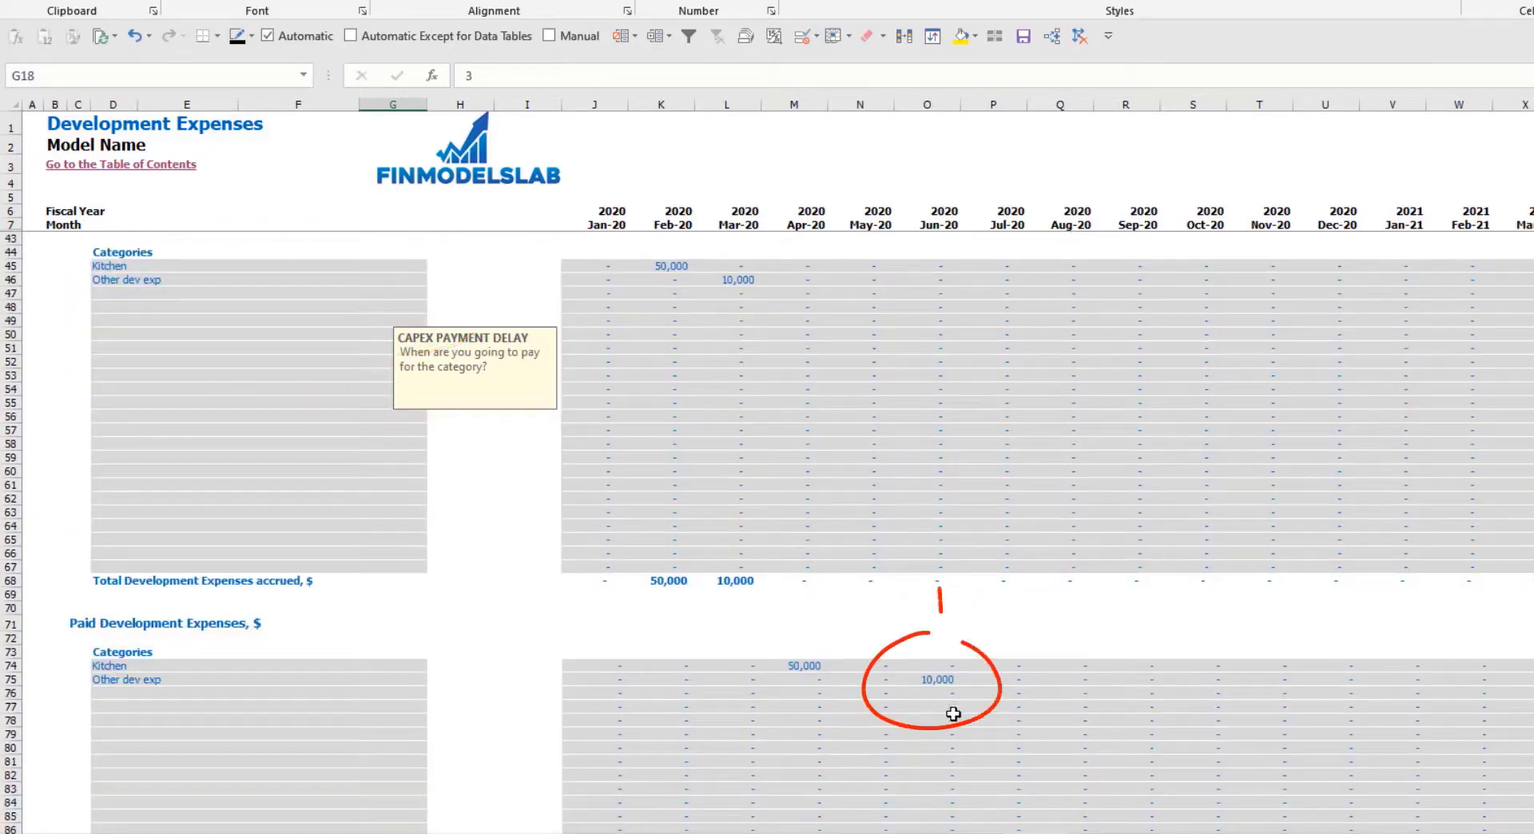
{"action": "left_click", "coordinate": [930, 692]}
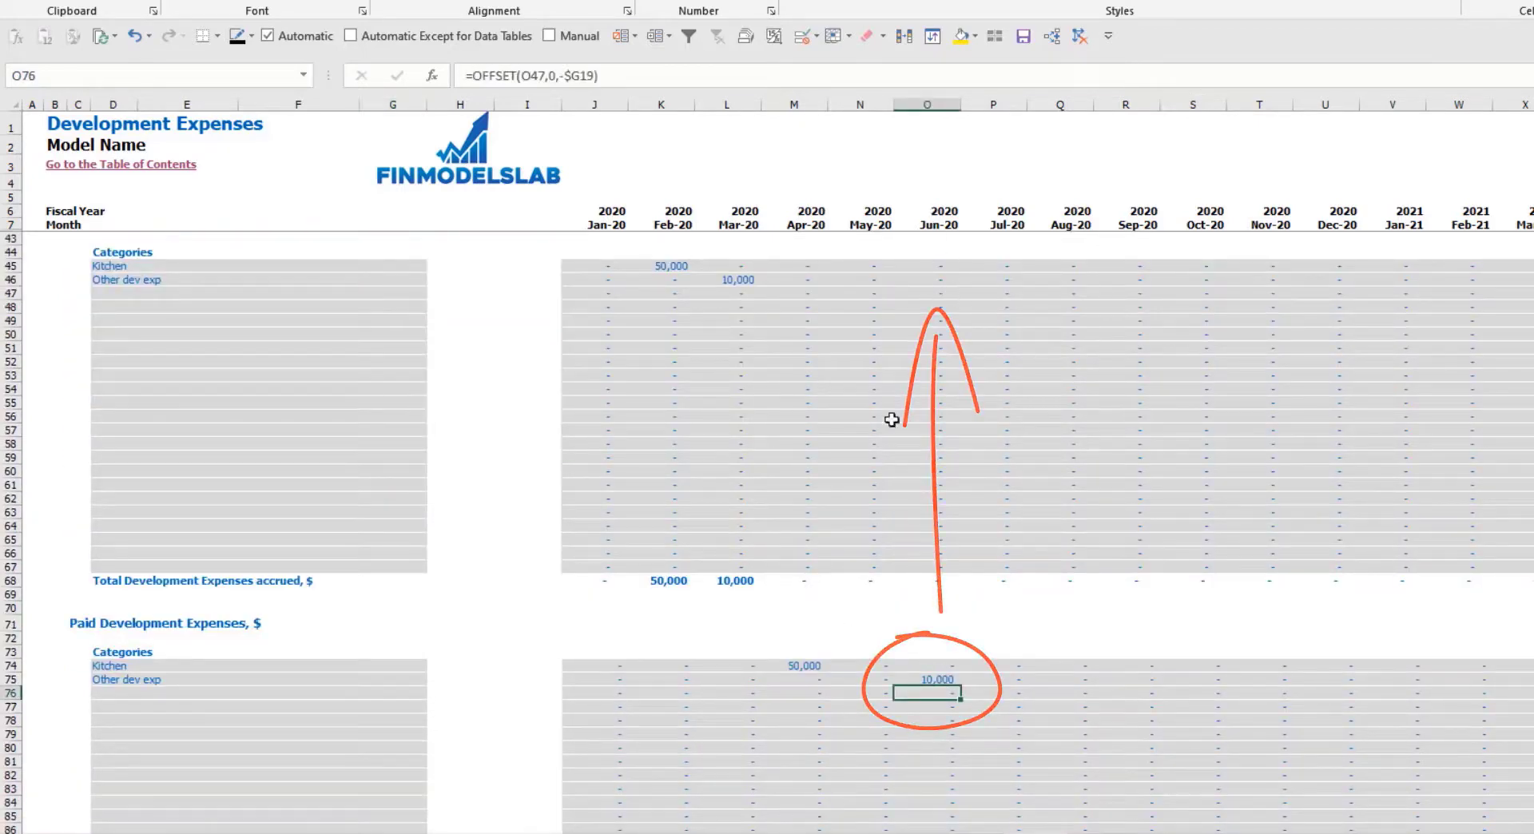
Step: Check the development spending total, then examine the Development CAPEX row, depreciation and closing book value on the Book Assets sheet
{"action": "scroll", "coordinate": [578, 465], "scroll_direction": "up", "scroll_amount": 10}
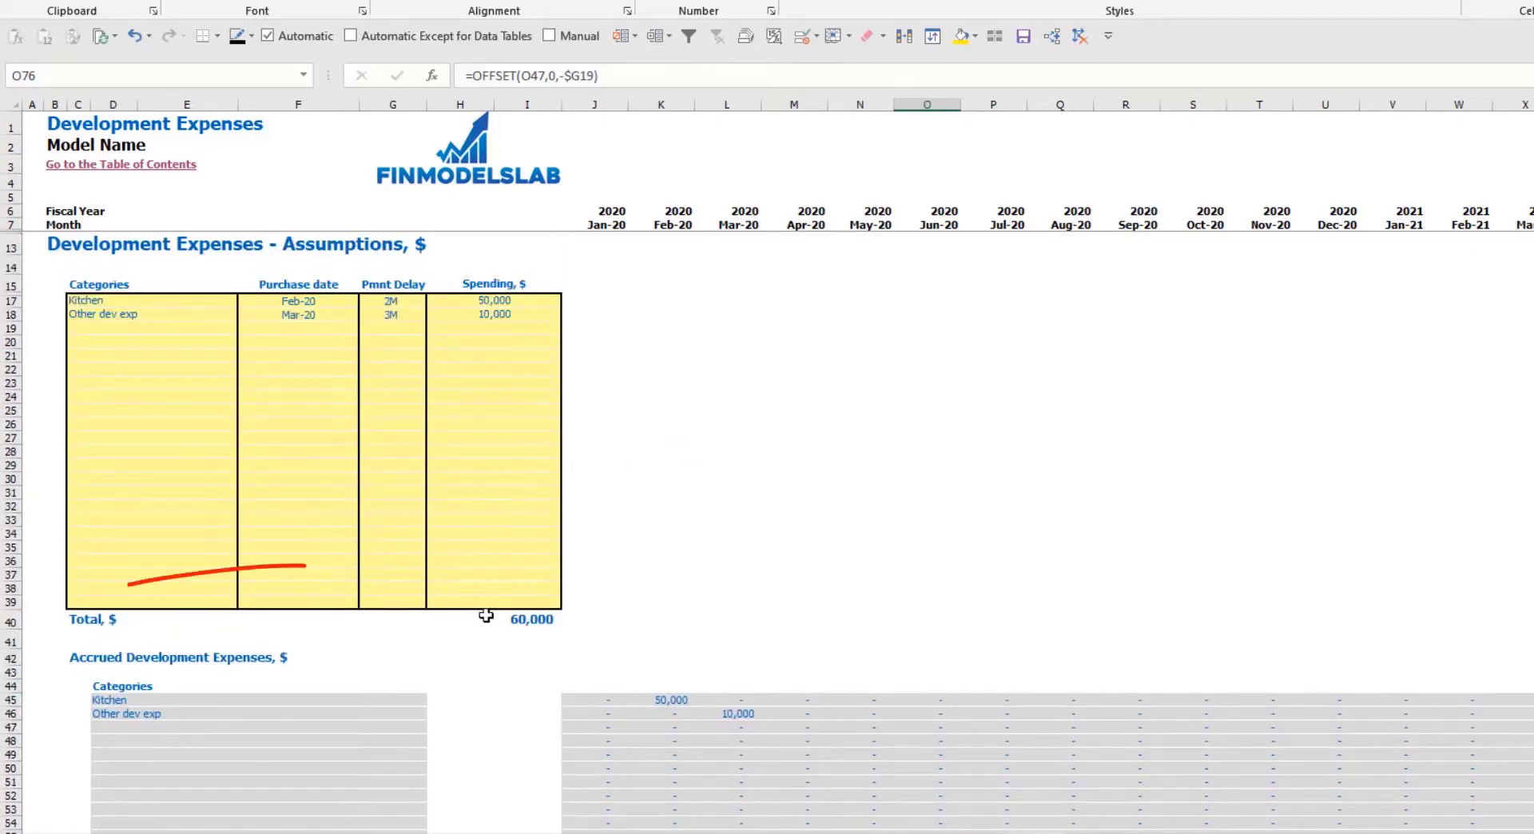
{"action": "left_click", "coordinate": [441, 621]}
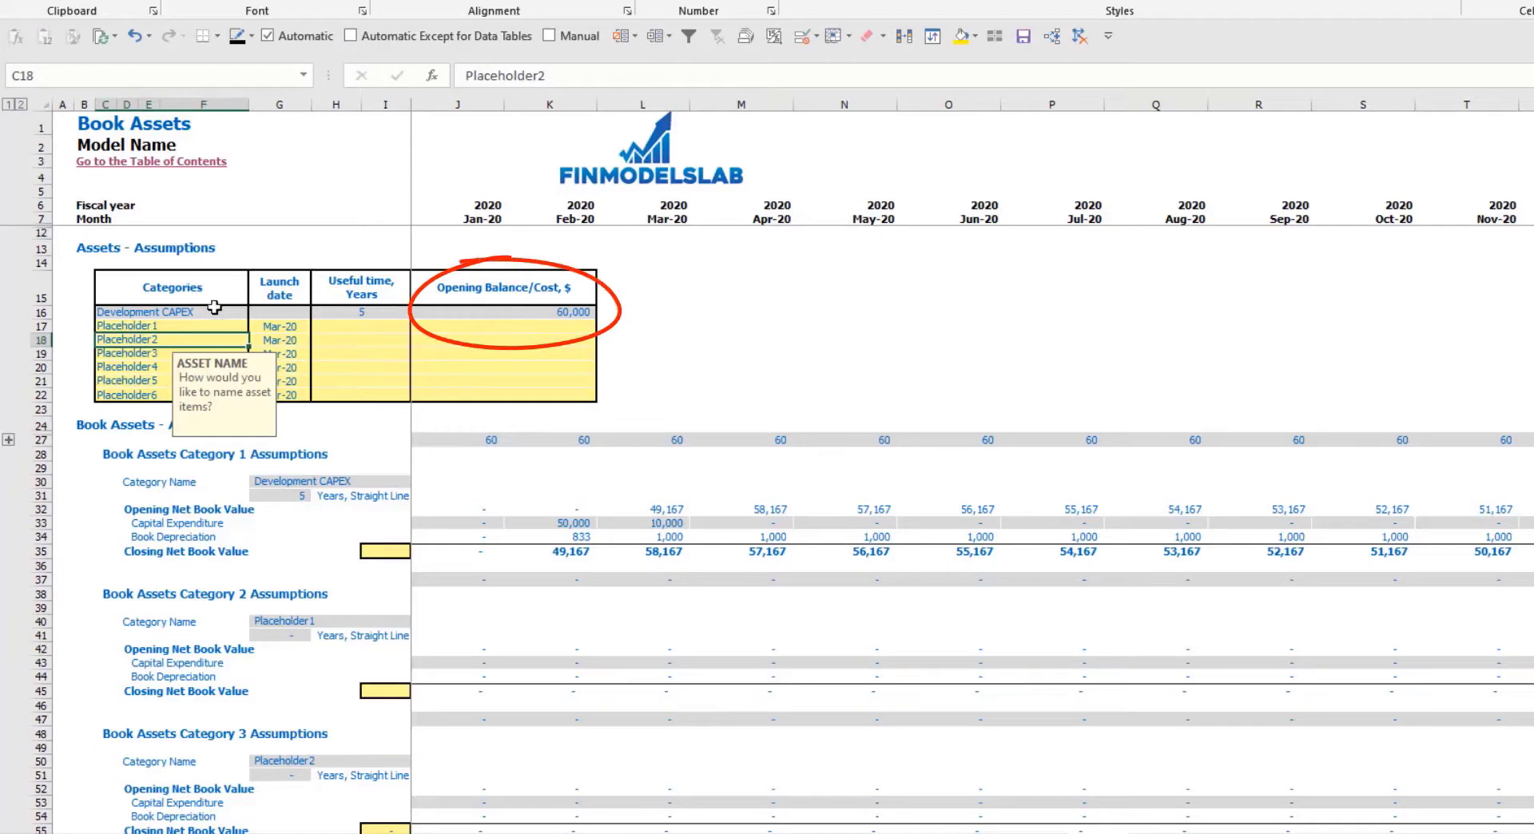
{"action": "left_click_drag", "start_coordinate": [215, 310], "coordinate": [486, 315]}
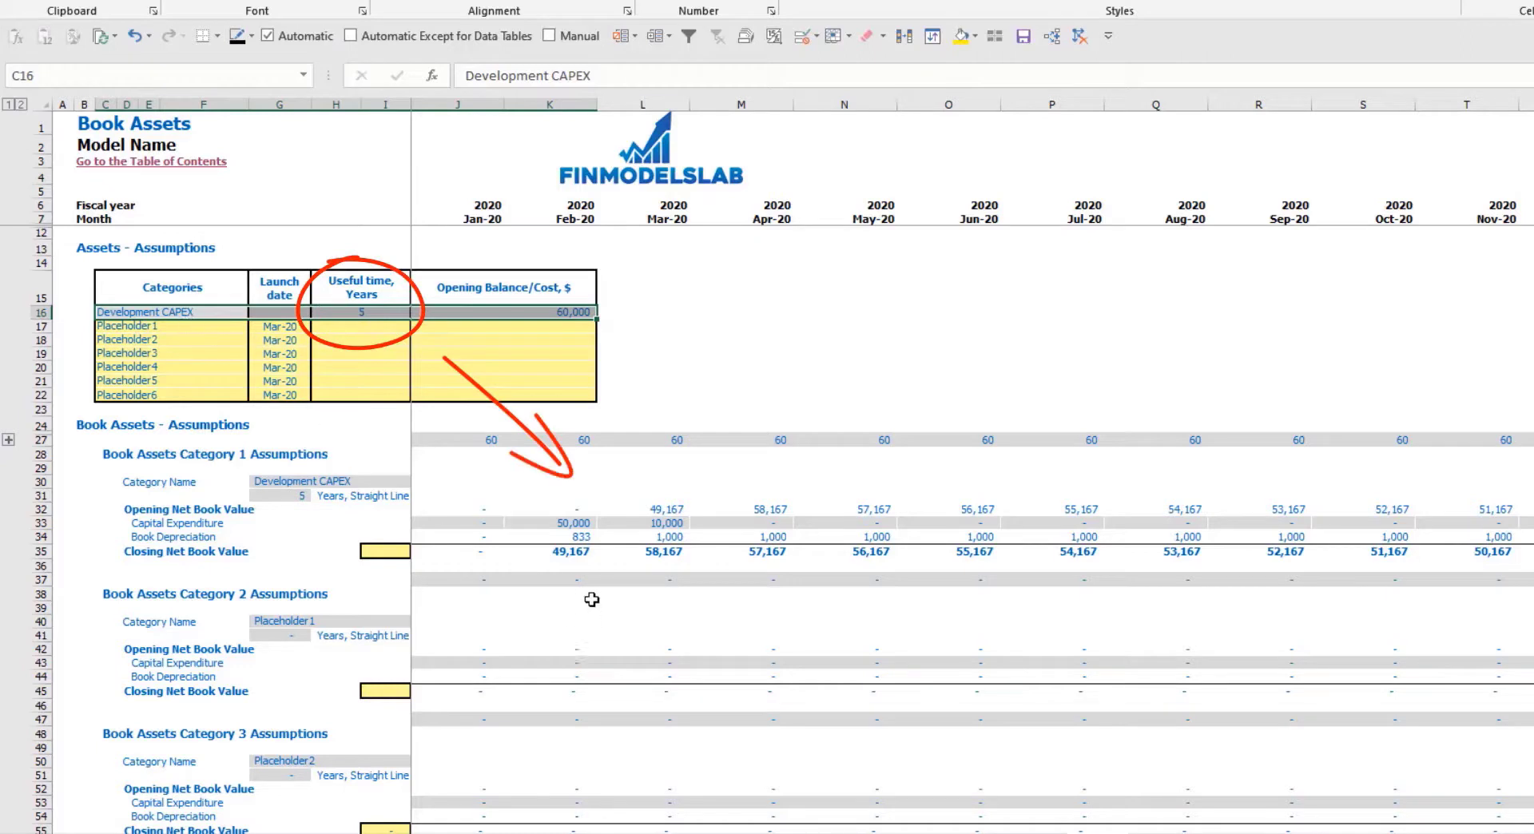
{"action": "left_click_drag", "start_coordinate": [873, 552], "coordinate": [987, 537]}
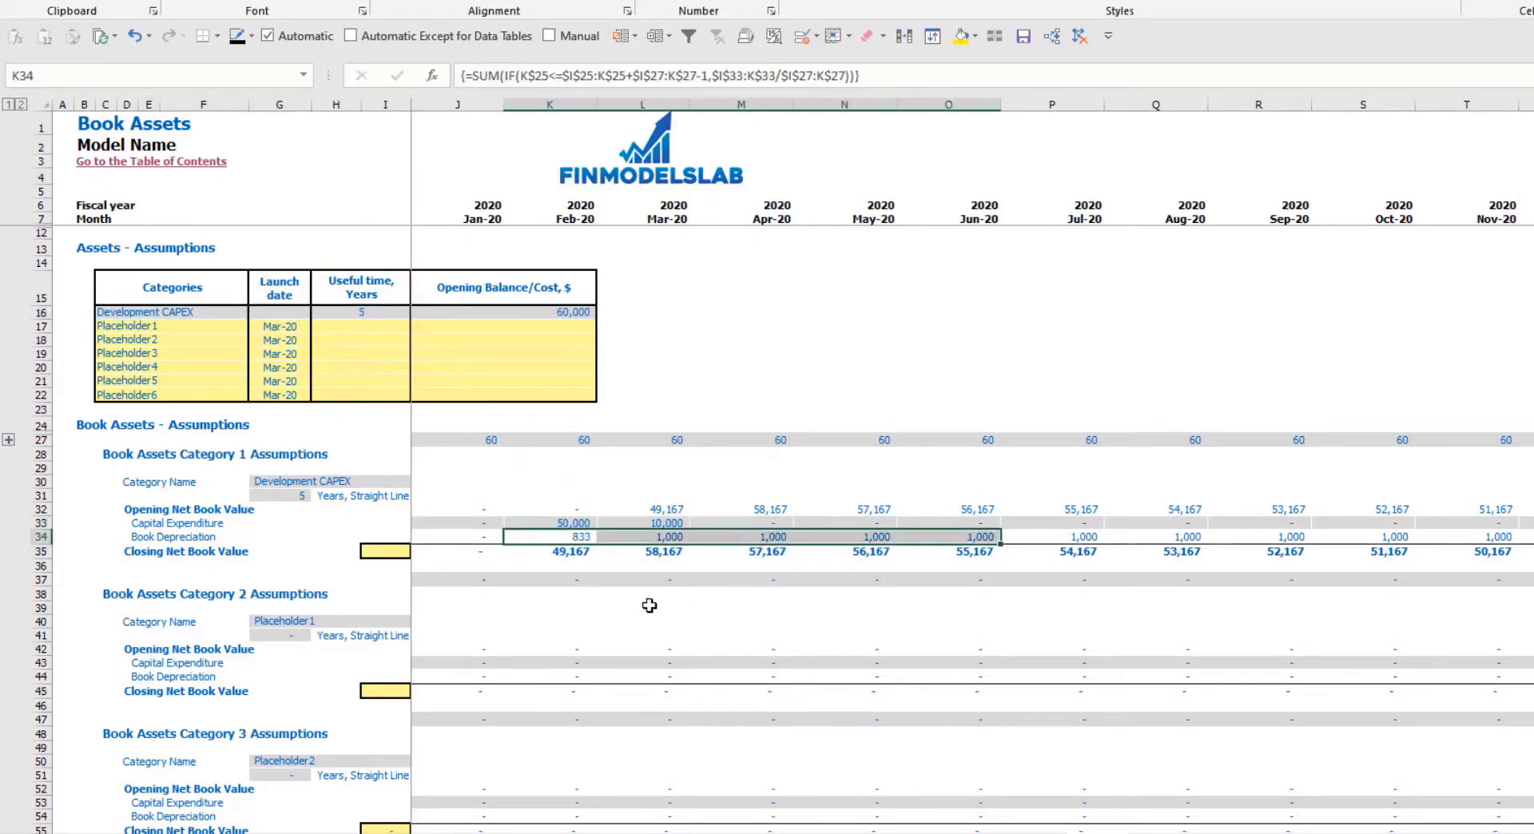
{"action": "left_click_drag", "start_coordinate": [559, 553], "coordinate": [967, 550]}
Step: Rename the Placeholder1 asset category as Other CAPEX and set its launch date to Jun-20
{"action": "left_click_drag", "start_coordinate": [177, 332], "coordinate": [179, 389]}
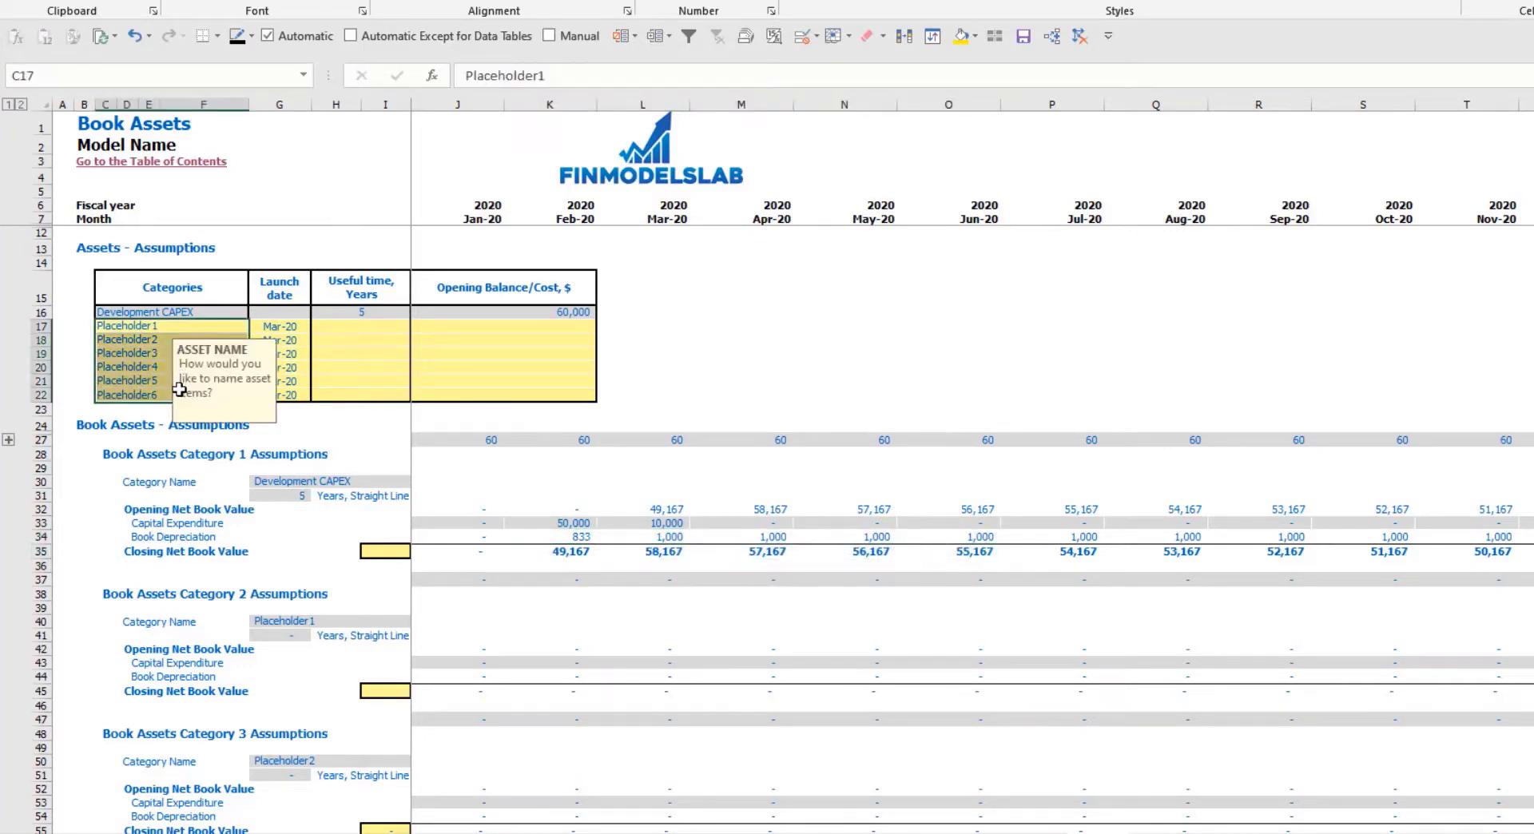
{"action": "left_click", "coordinate": [138, 326]}
{"action": "type", "text": "Other CAPEX"}
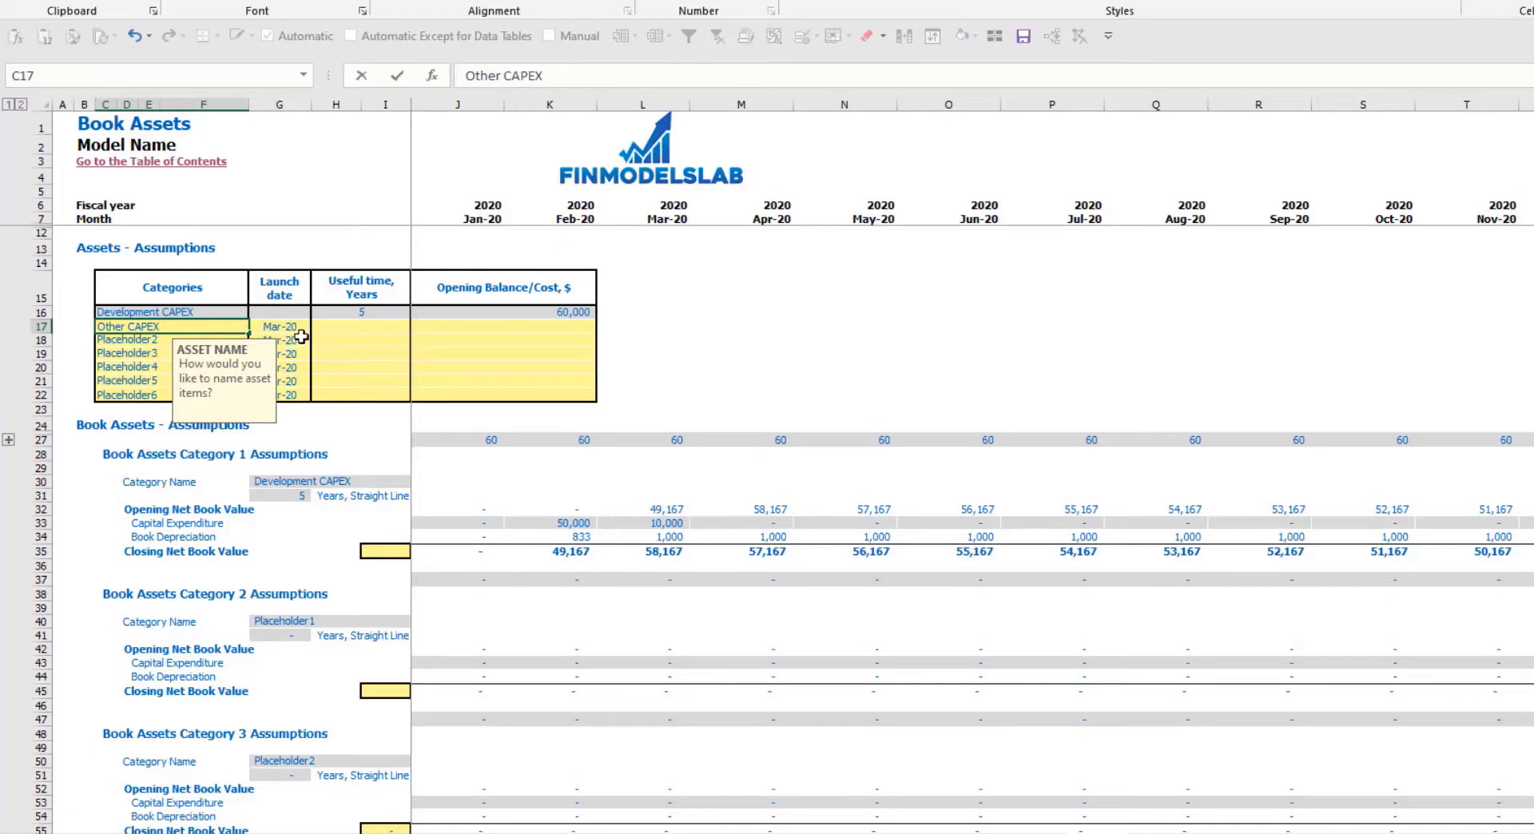
{"action": "left_click", "coordinate": [294, 326]}
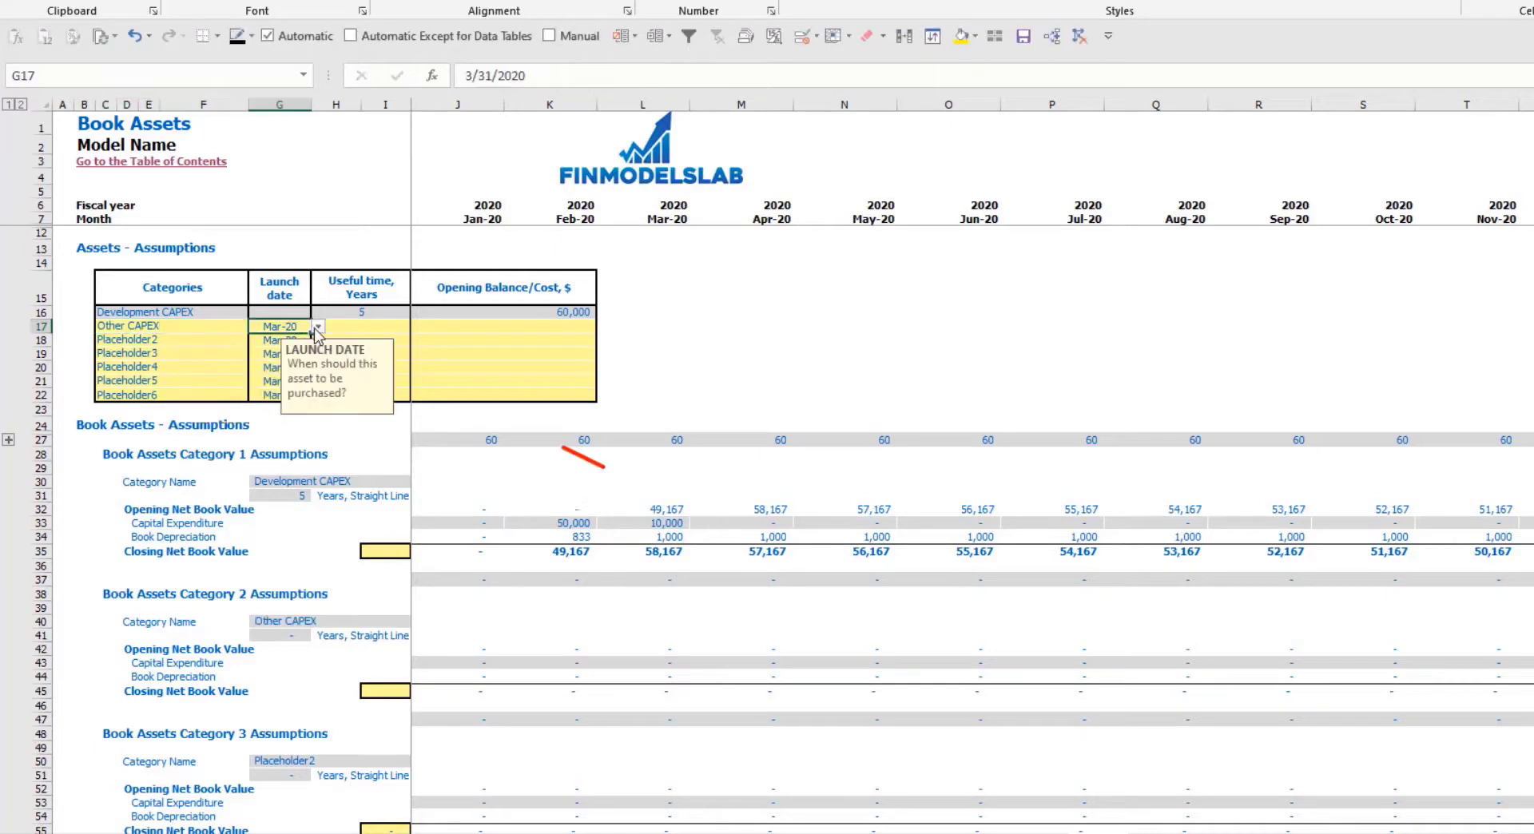
{"action": "left_click", "coordinate": [318, 326]}
{"action": "left_click", "coordinate": [291, 378]}
Step: Give the Other CAPEX asset a useful life of 3 years and an opening cost of 5,000
{"action": "left_click", "coordinate": [382, 326]}
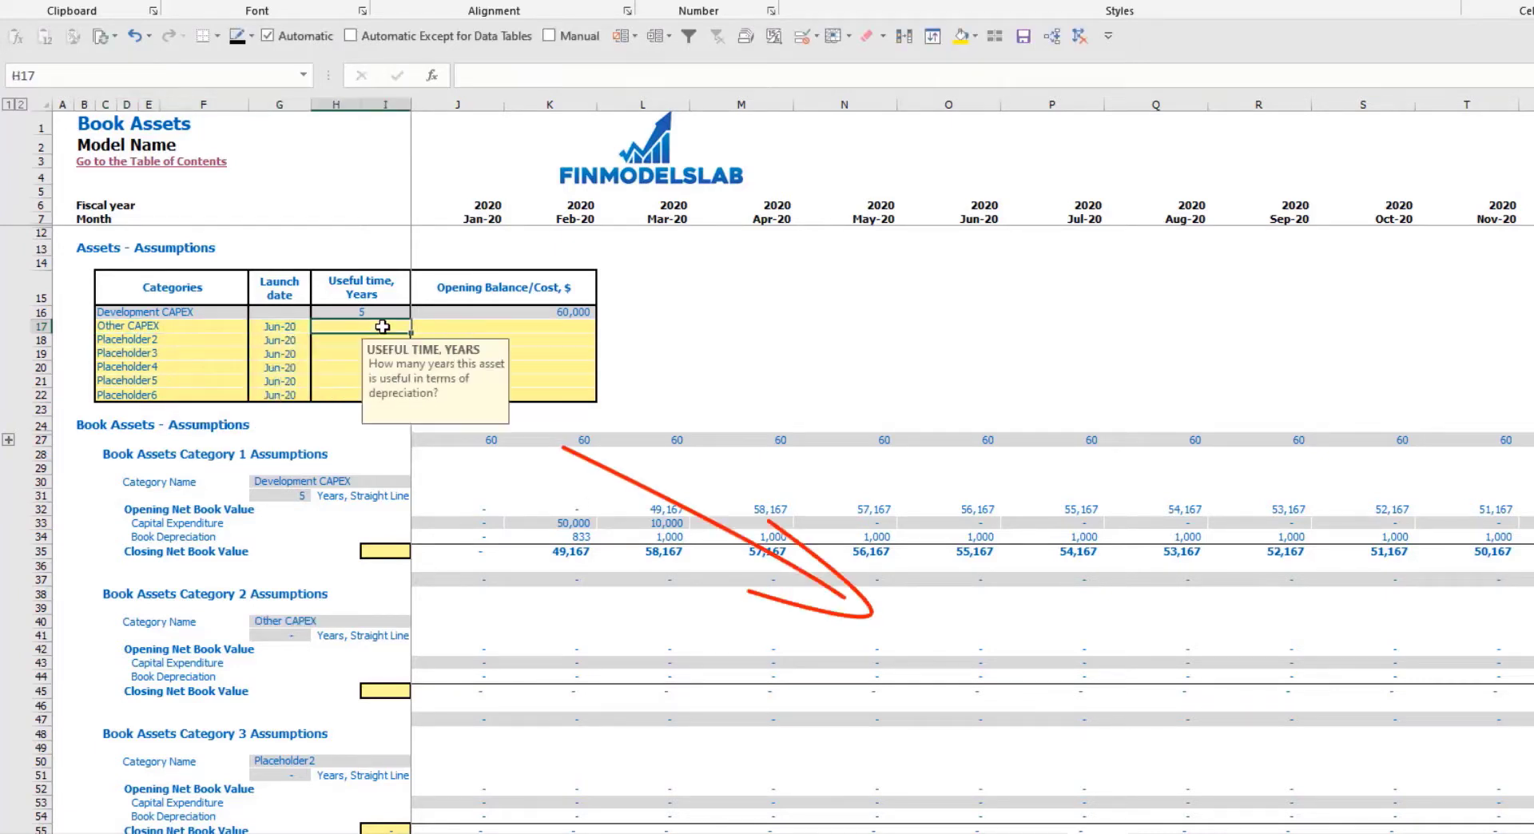
{"action": "type", "text": "3"}
{"action": "key", "text": "Return"}
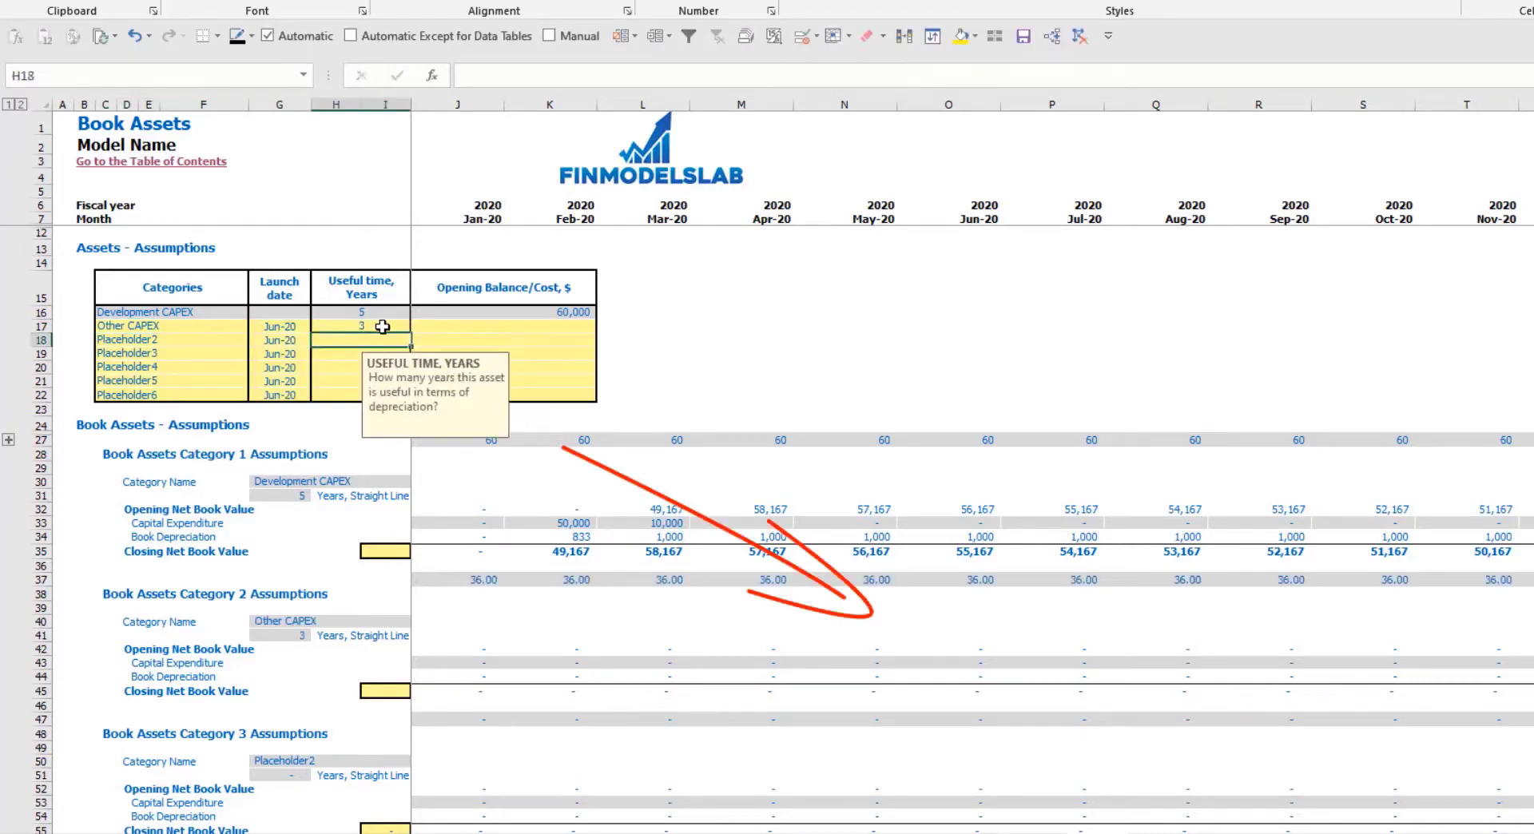
{"action": "left_click", "coordinate": [489, 323]}
{"action": "type", "text": "5000"}
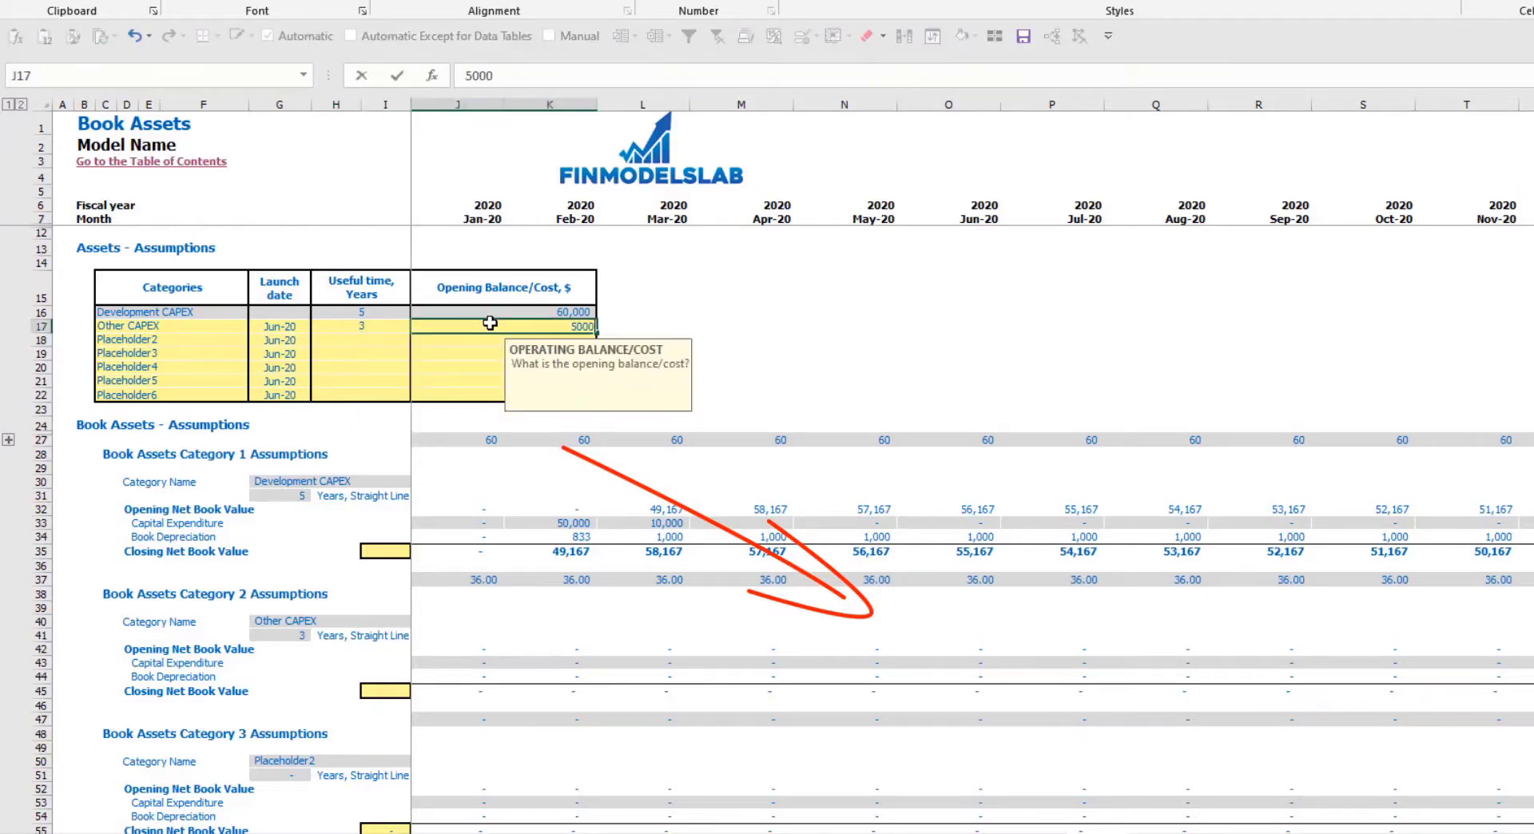
{"action": "key", "text": "Return"}
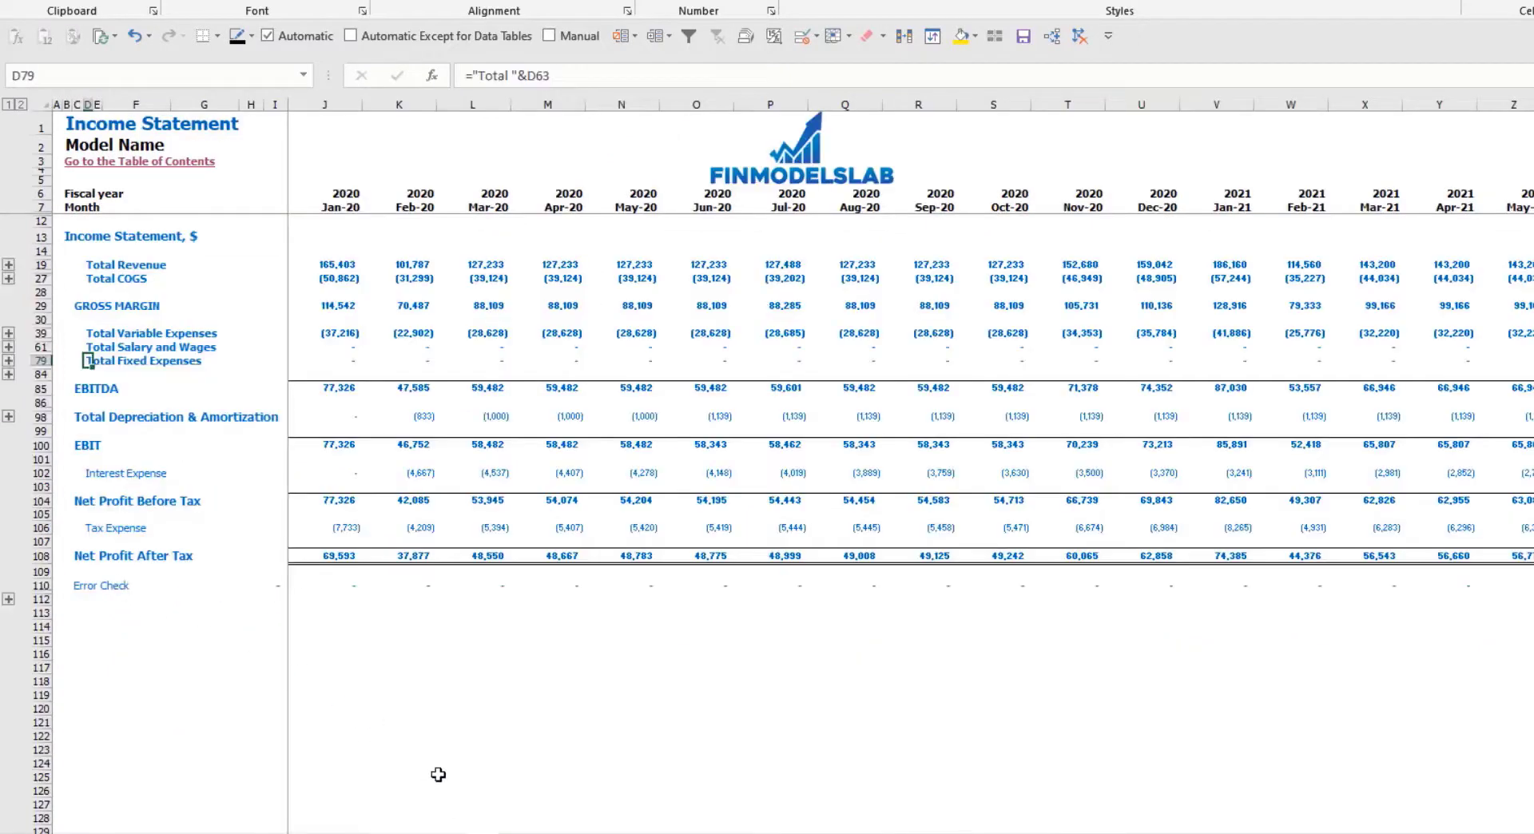
Step: Check Total Depreciation & Amortization on the Income Statement and the Fixed Assets Capital Expenditure row on the Cash Flow Statement
{"action": "left_click", "coordinate": [39, 416]}
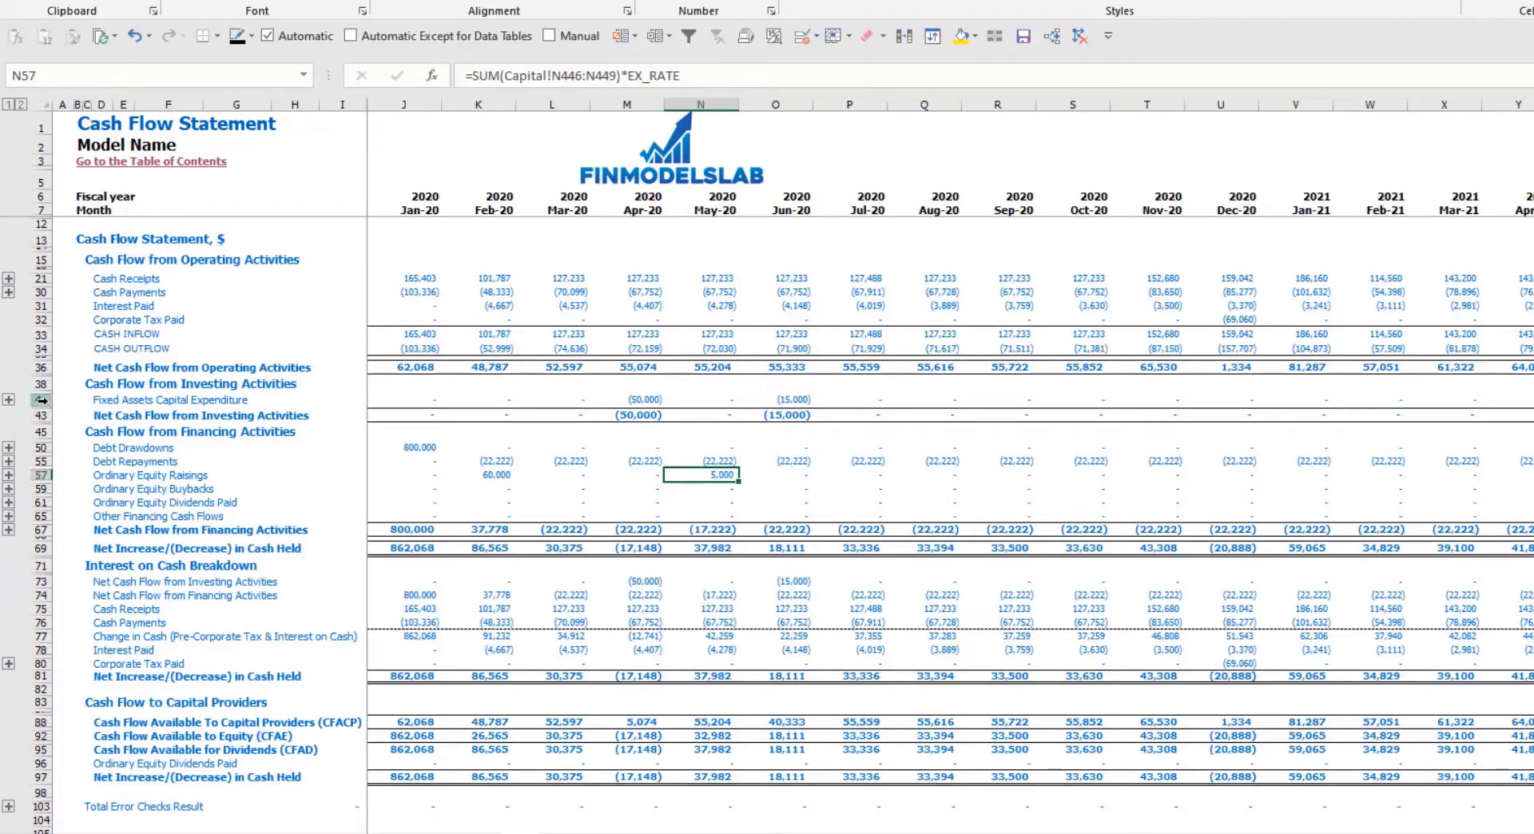
{"action": "left_click", "coordinate": [41, 400]}
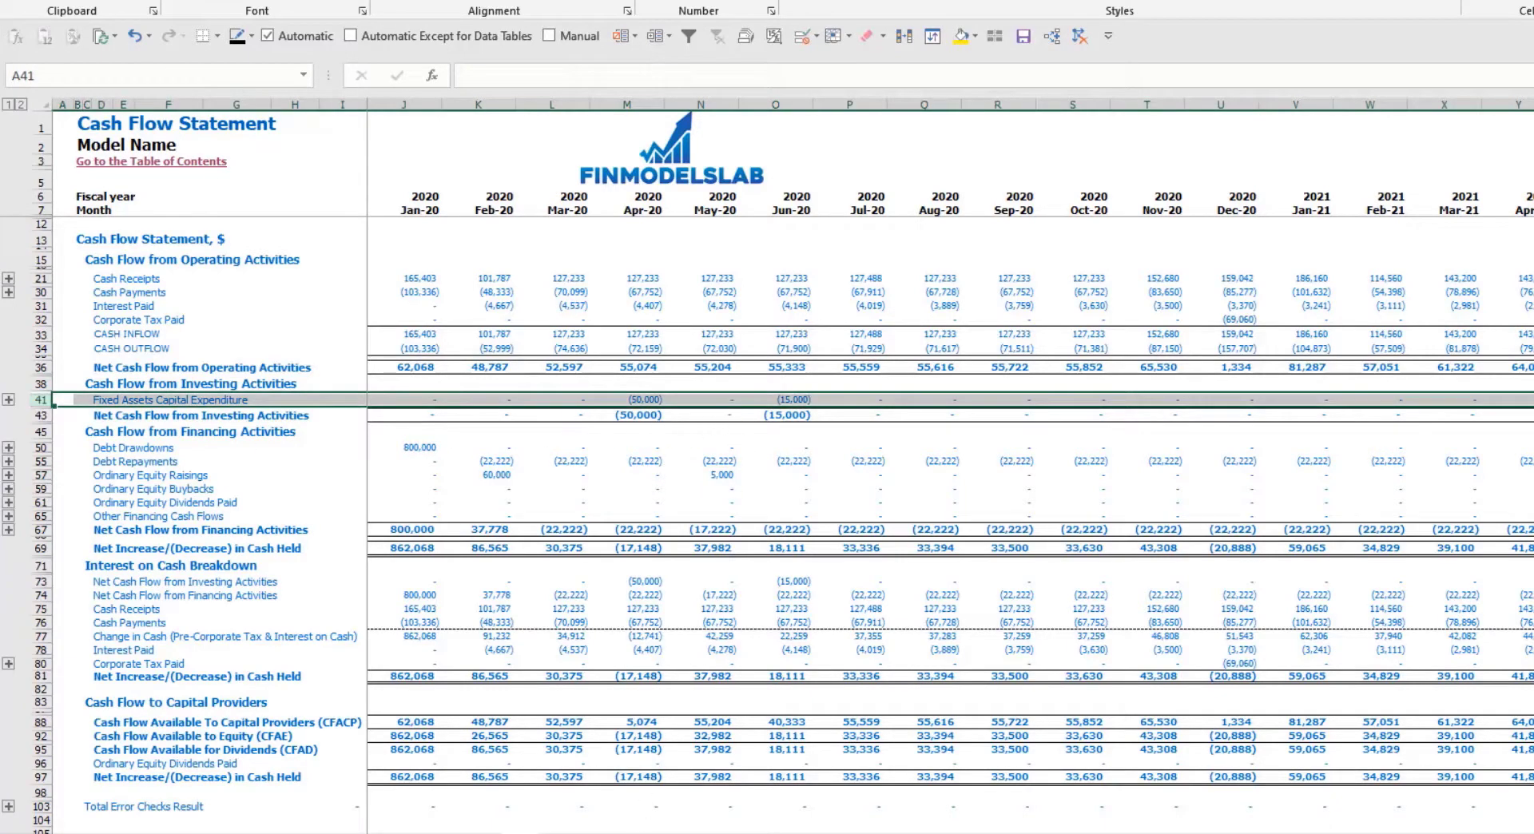
Step: Examine the Fixed Assets, Assets Closing Net Book Value, CAPEX Prepayment and CAPEX Payable rows on the Balance Sheet
{"action": "left_click", "coordinate": [647, 833]}
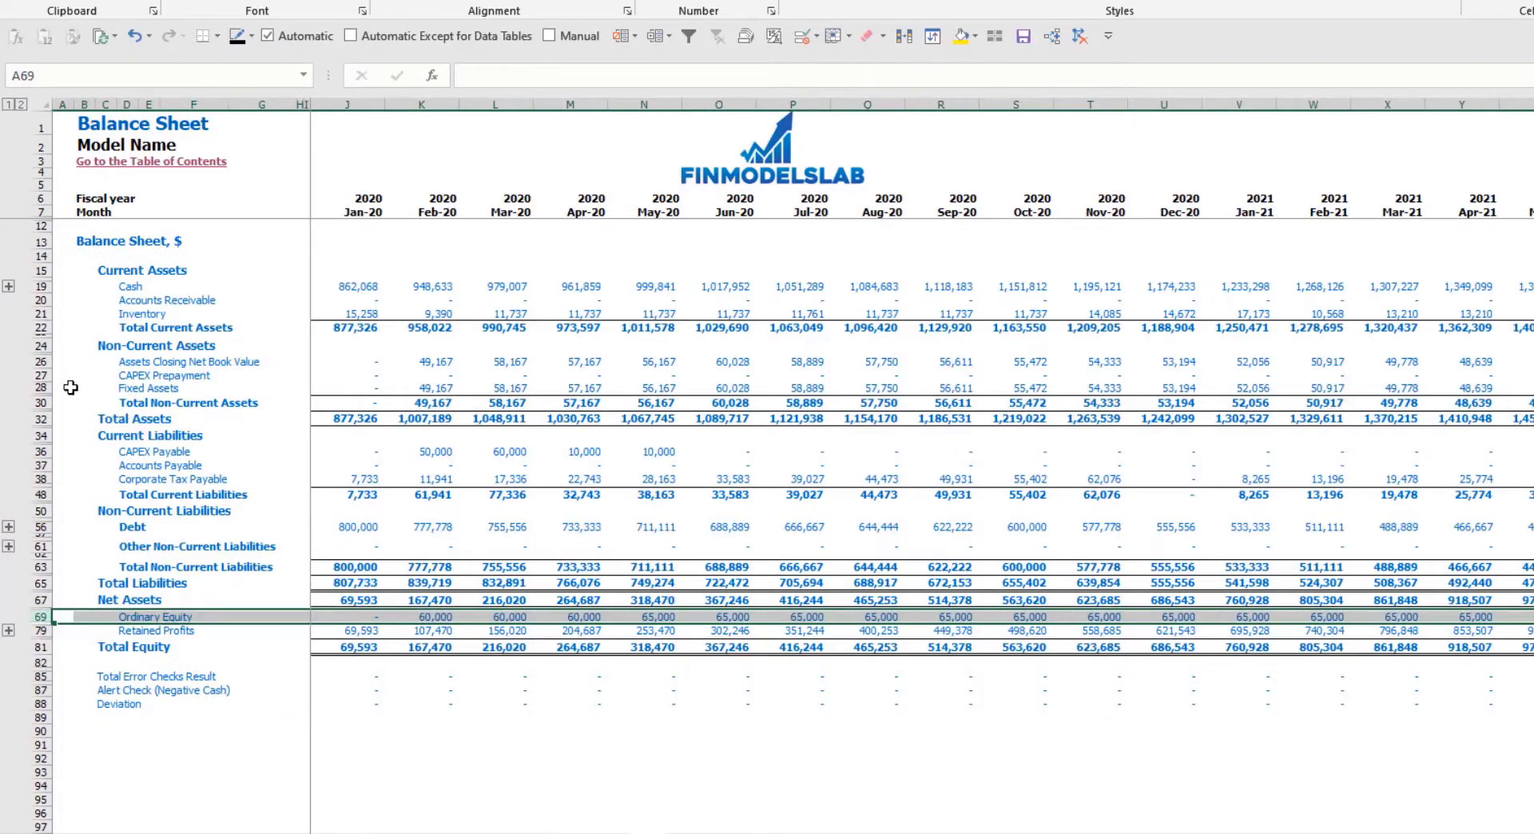
{"action": "left_click", "coordinate": [40, 387]}
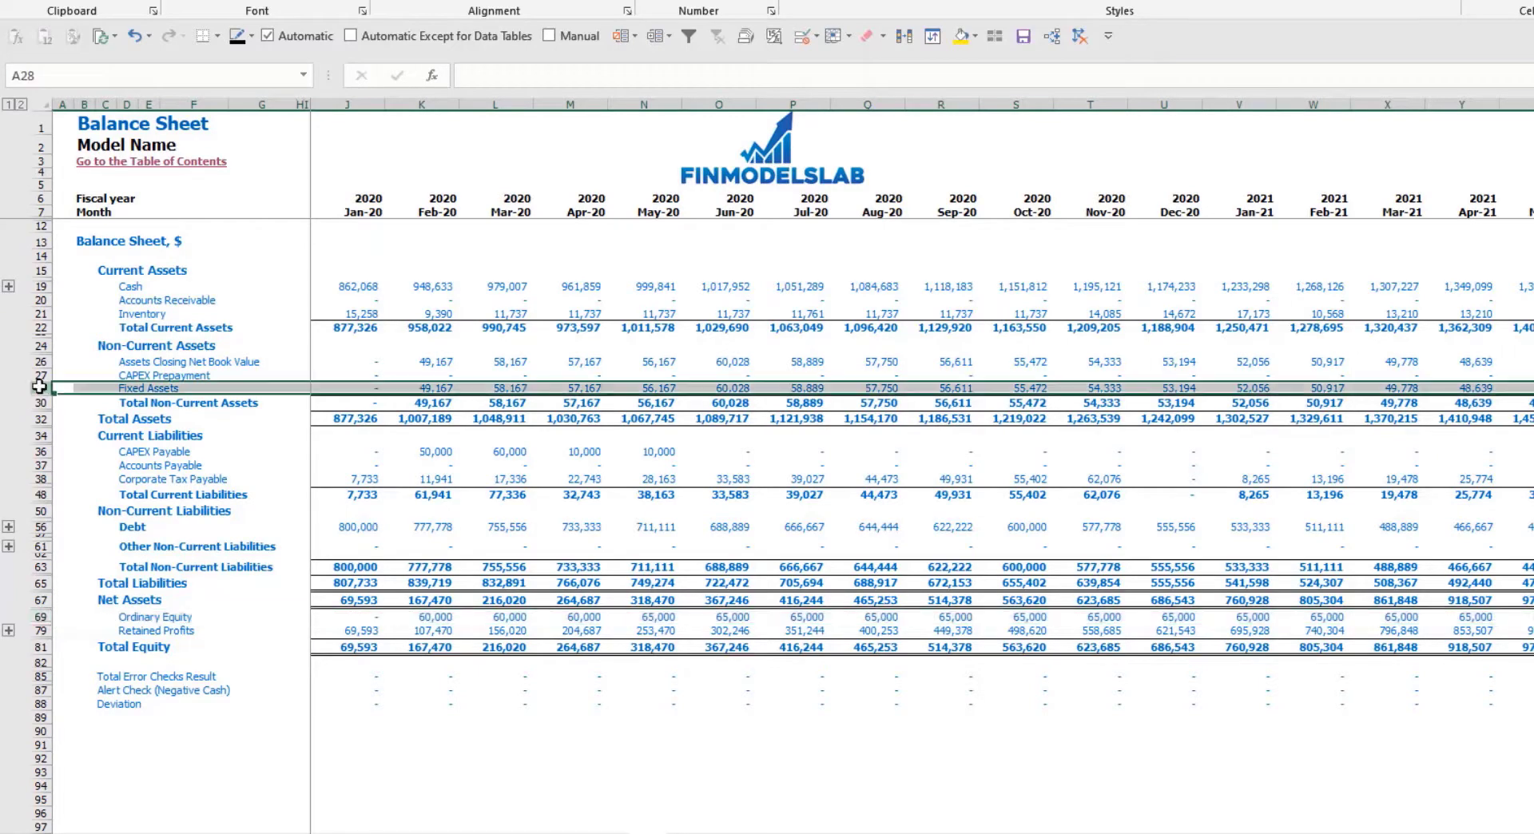
{"action": "left_click", "coordinate": [40, 361]}
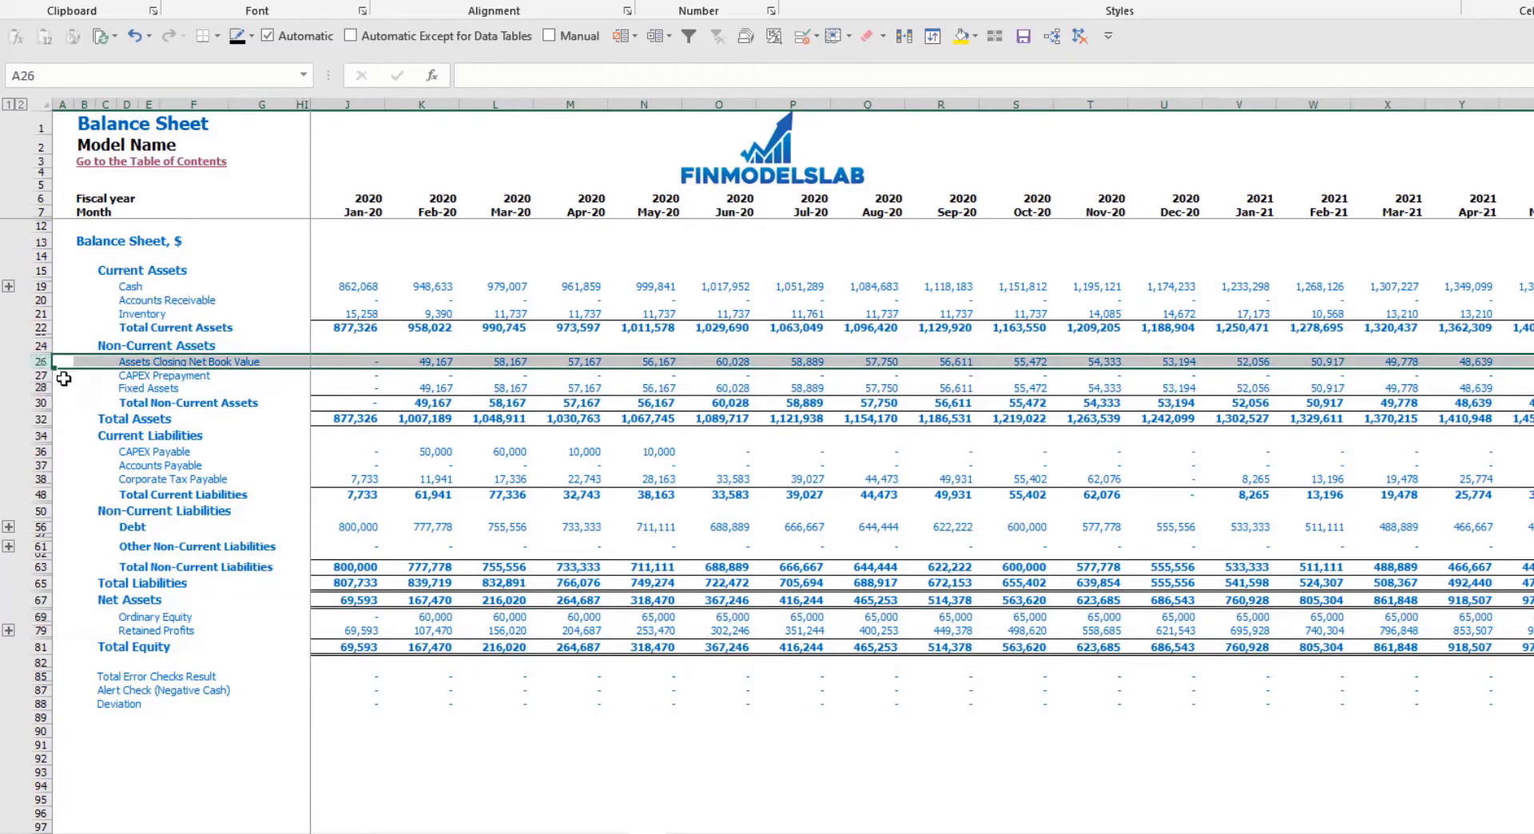
{"action": "left_click", "coordinate": [38, 375]}
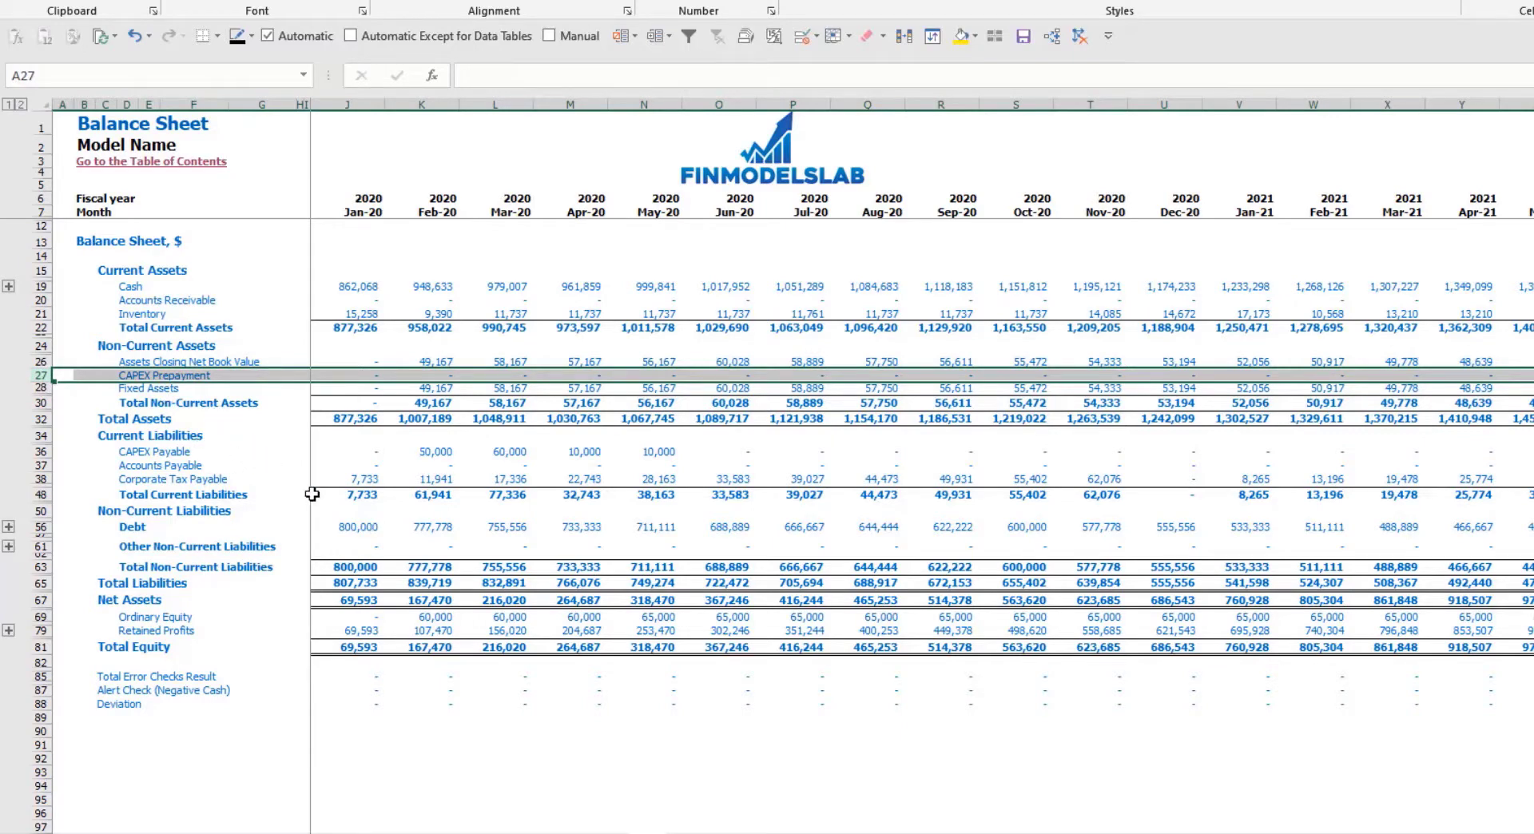
{"action": "left_click", "coordinate": [40, 453]}
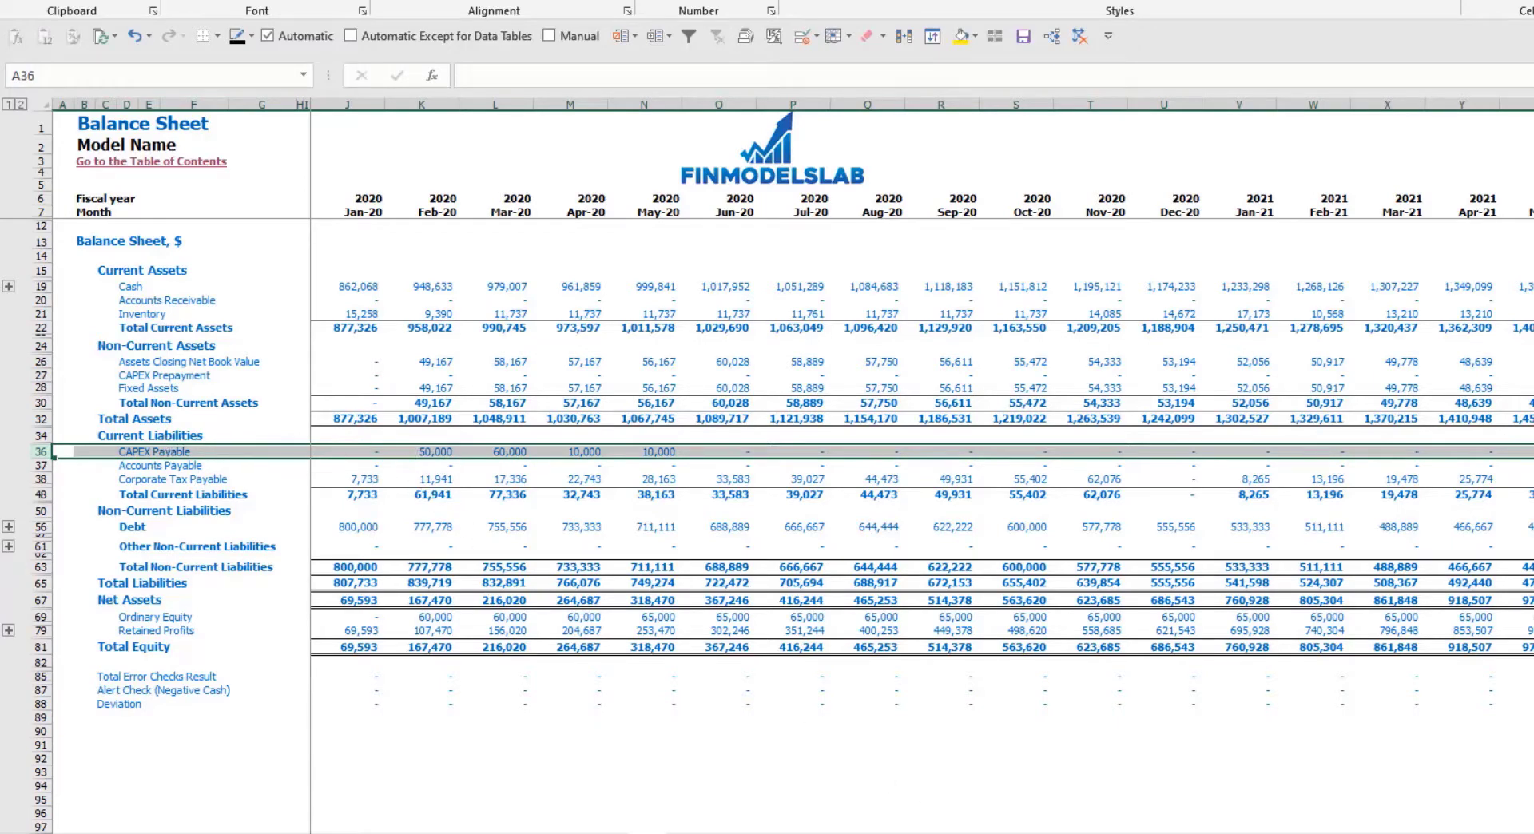
Step: Compare the payment delays of Kitchen and Other dev exp with the CAPEX Payable row on the Balance Sheet
{"action": "left_click", "coordinate": [863, 832]}
{"action": "left_click", "coordinate": [406, 303]}
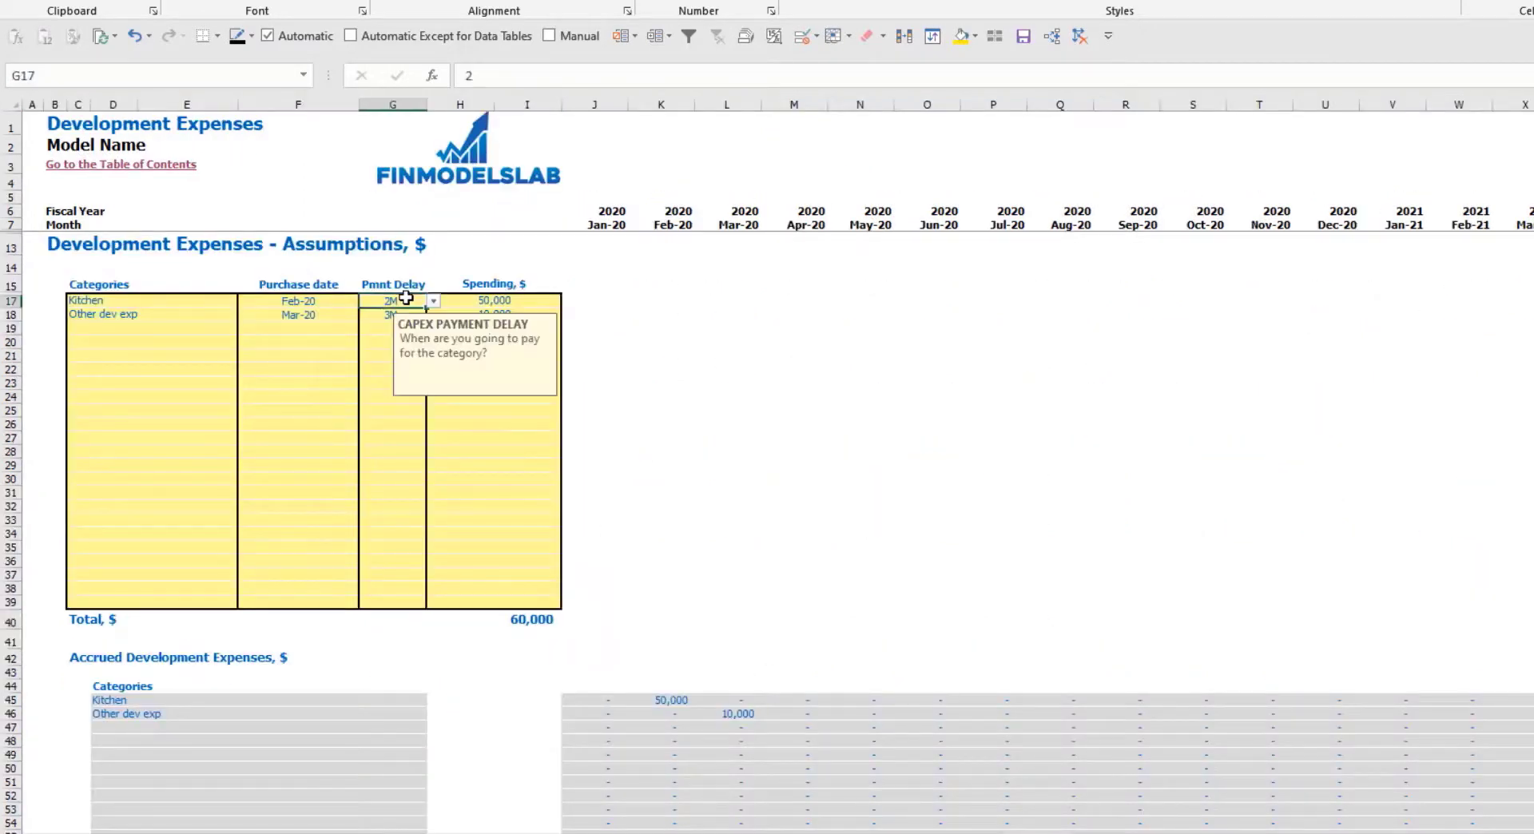
{"action": "left_click", "coordinate": [379, 316]}
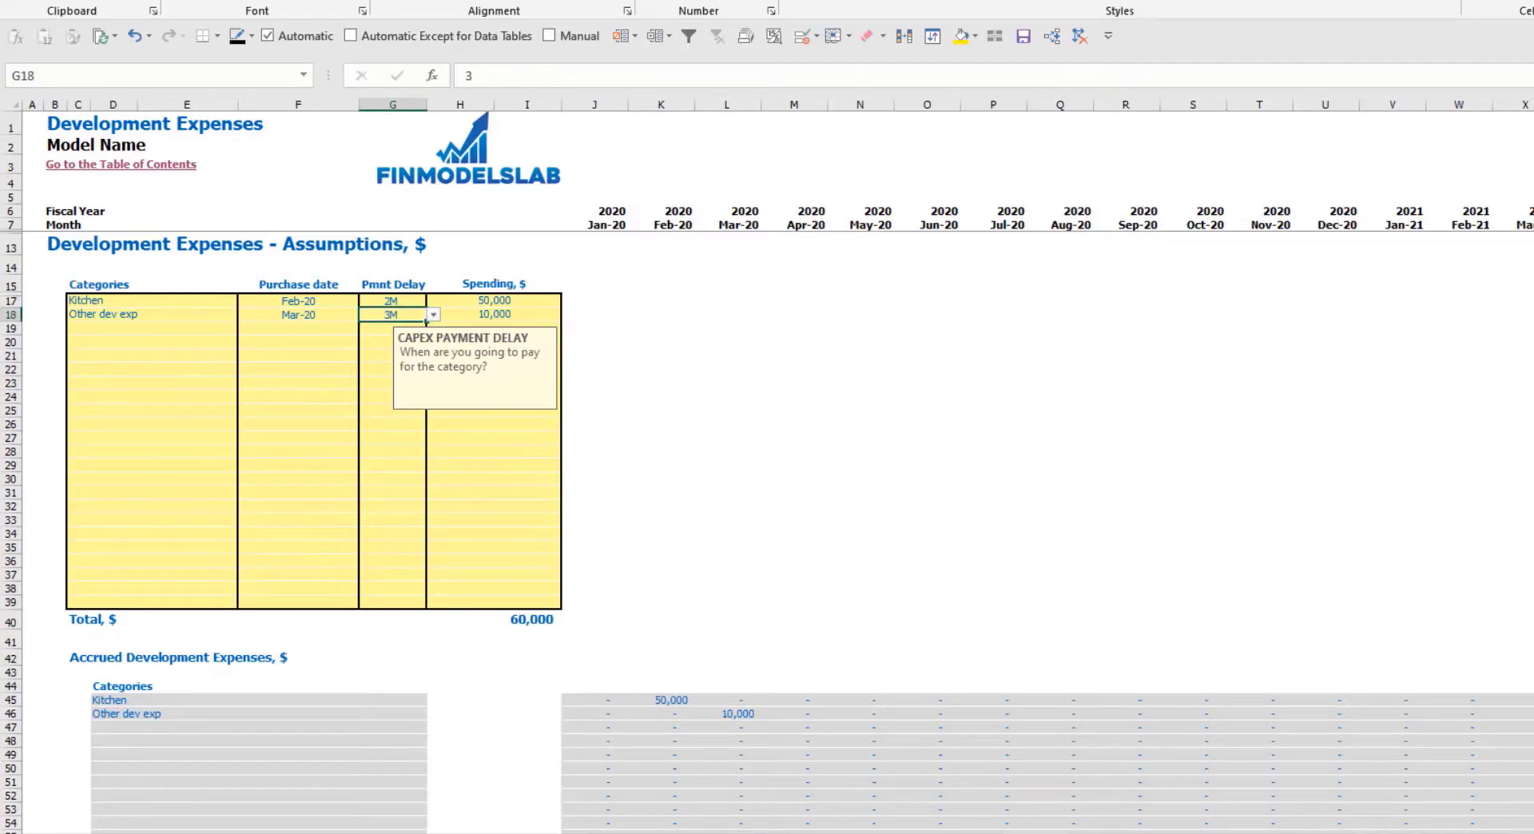
{"action": "left_click", "coordinate": [649, 832]}
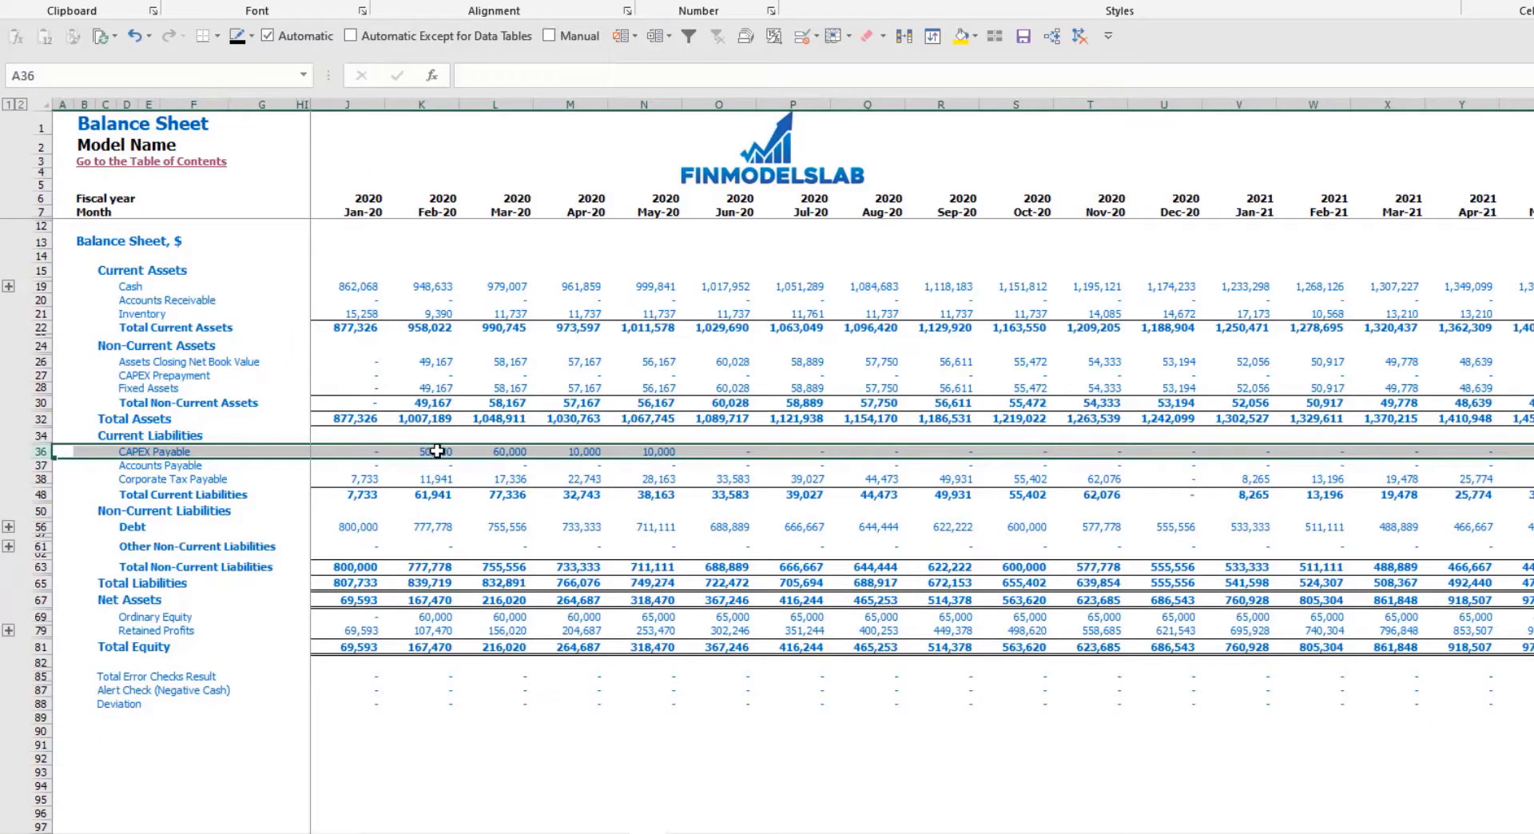
Step: Set the payment delay of both Kitchen and Other dev exp to 0M in the development expense assumptions
{"action": "left_click", "coordinate": [863, 832]}
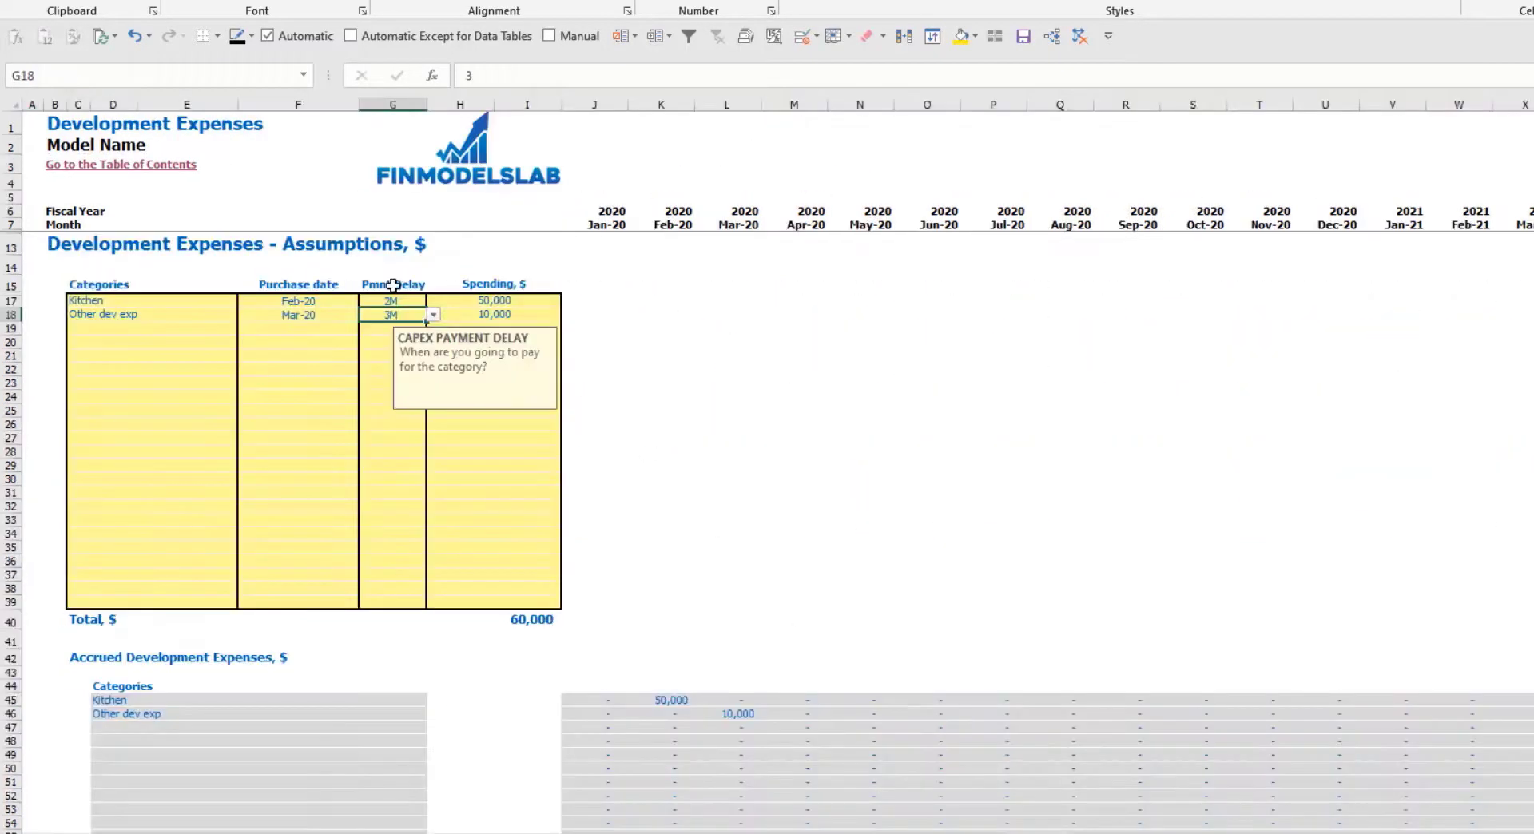
{"action": "left_click", "coordinate": [390, 302]}
{"action": "left_click", "coordinate": [432, 301]}
{"action": "left_click", "coordinate": [390, 313]}
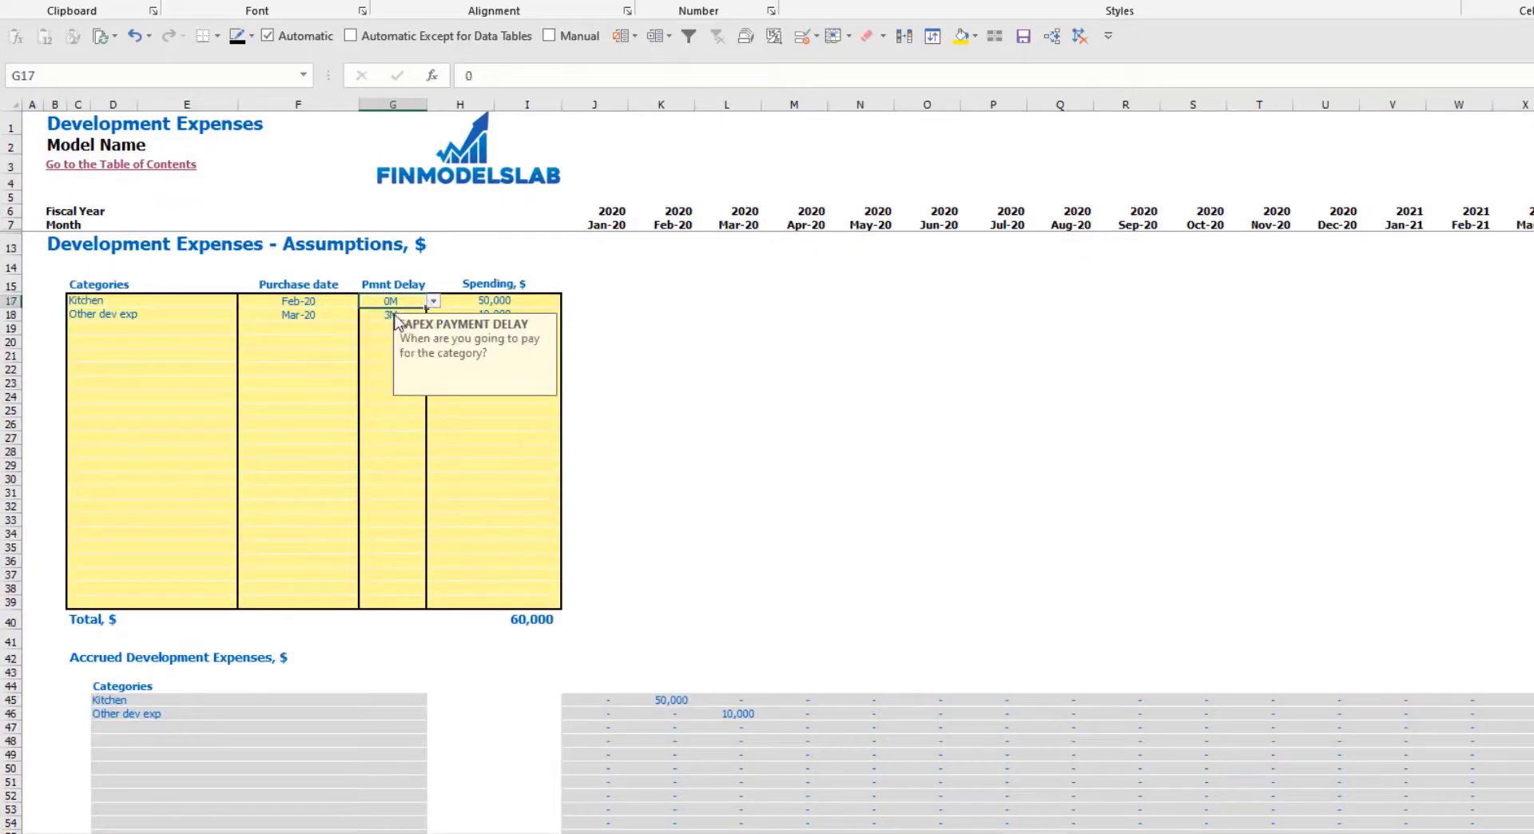
{"action": "left_click", "coordinate": [403, 316]}
{"action": "left_click", "coordinate": [433, 316]}
{"action": "left_click", "coordinate": [395, 331]}
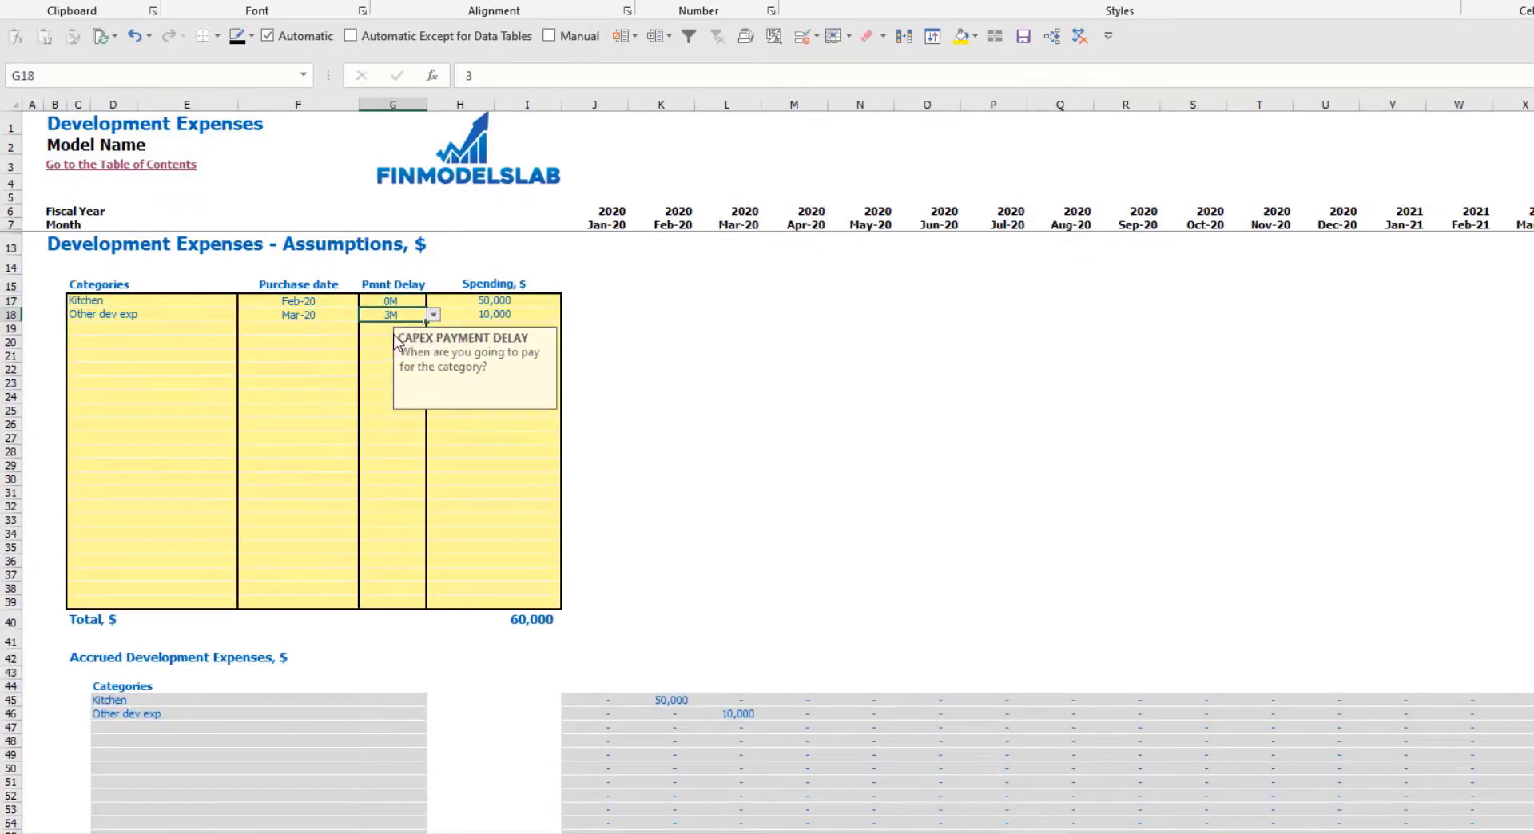
Step: Review CAPEX Payable, the closing net book value and the fixed asset rows from Feb-20 onward on the Balance Sheet
{"action": "left_click", "coordinate": [619, 832]}
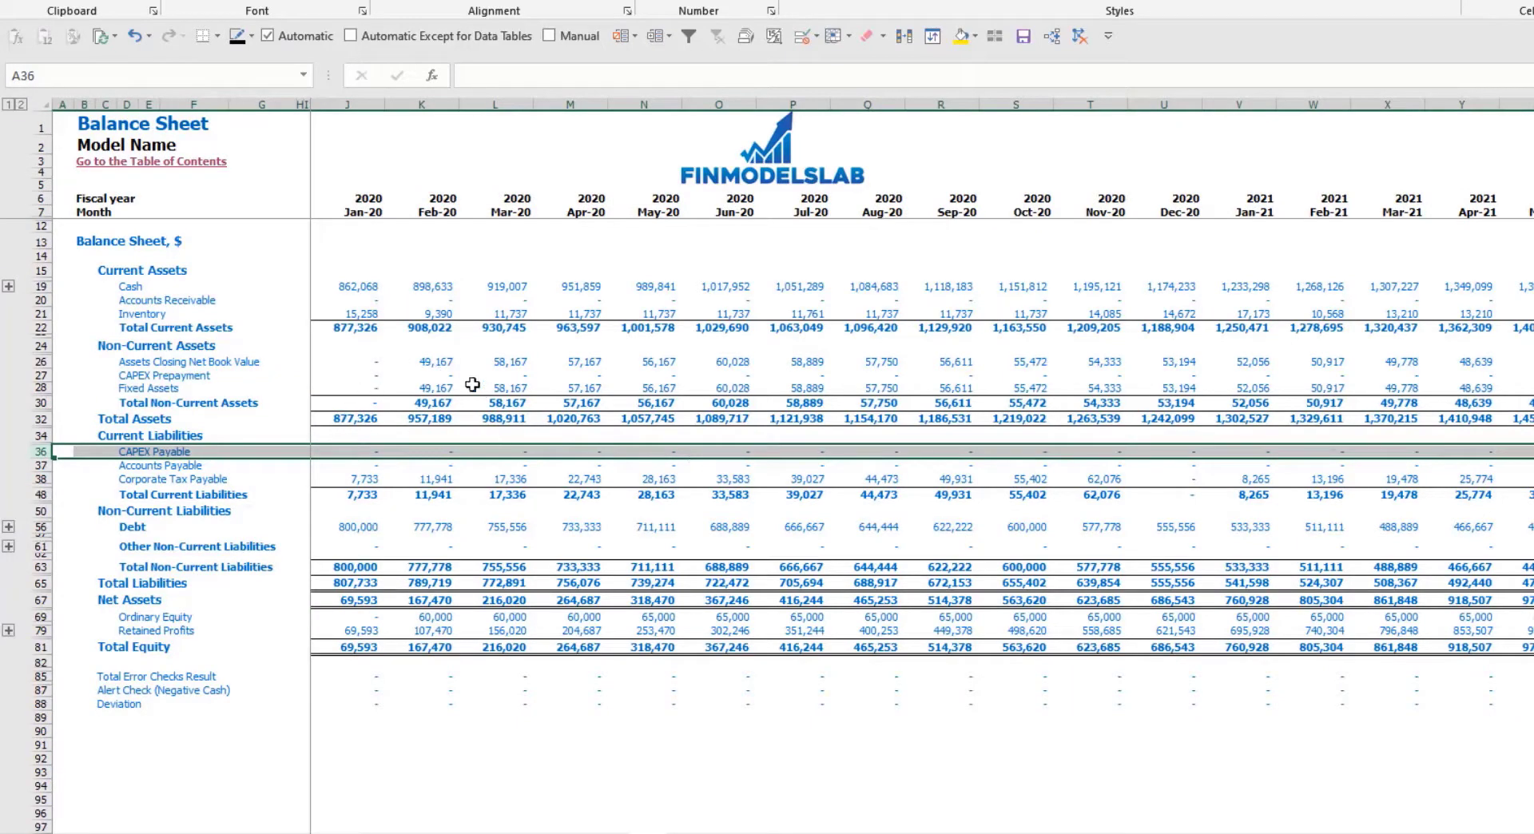
{"action": "left_click_drag", "start_coordinate": [427, 361], "coordinate": [744, 367]}
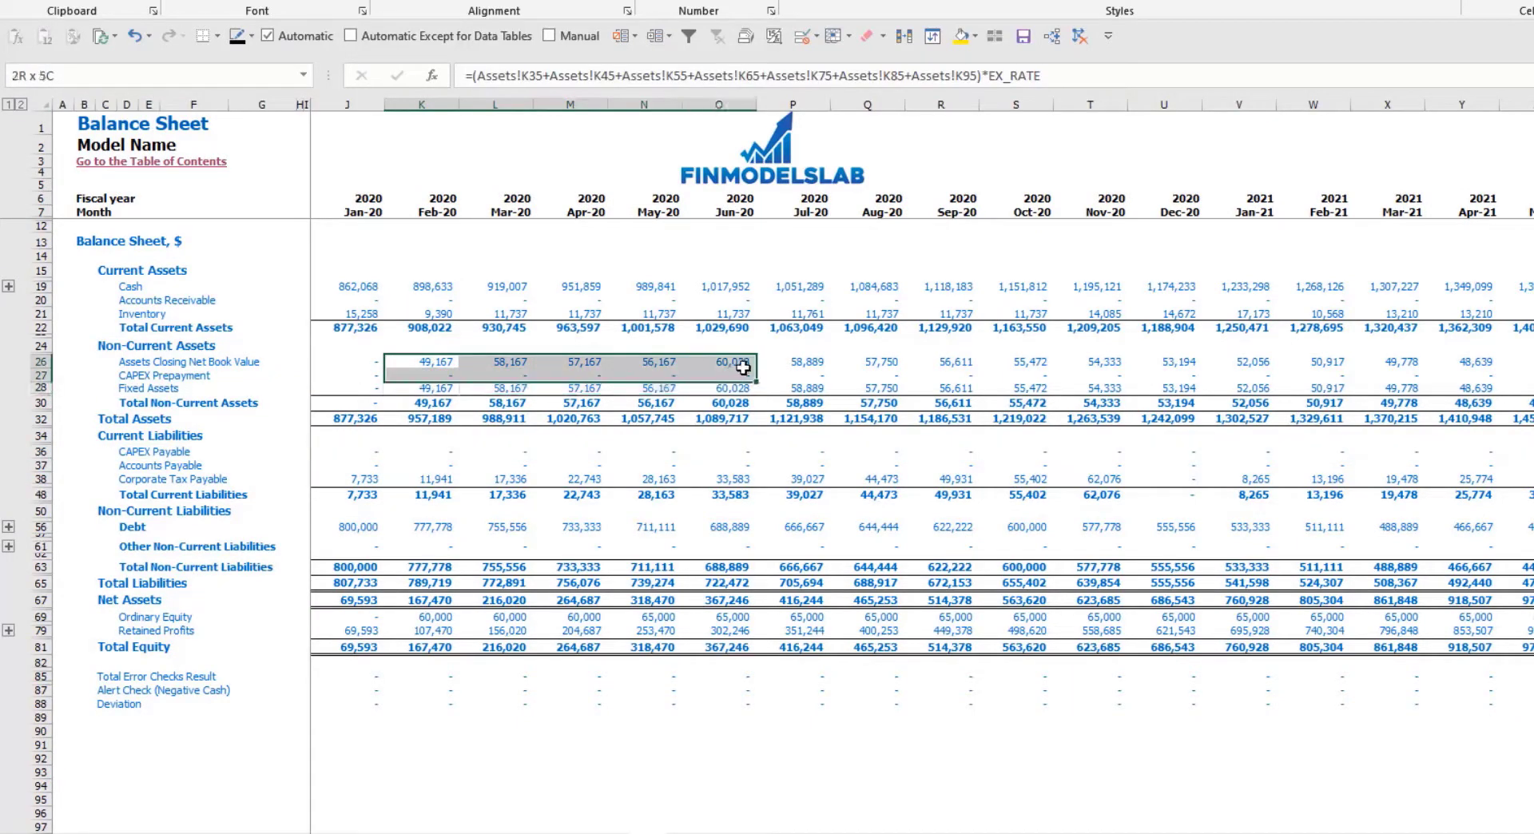
{"action": "left_click_drag", "start_coordinate": [427, 388], "coordinate": [764, 404]}
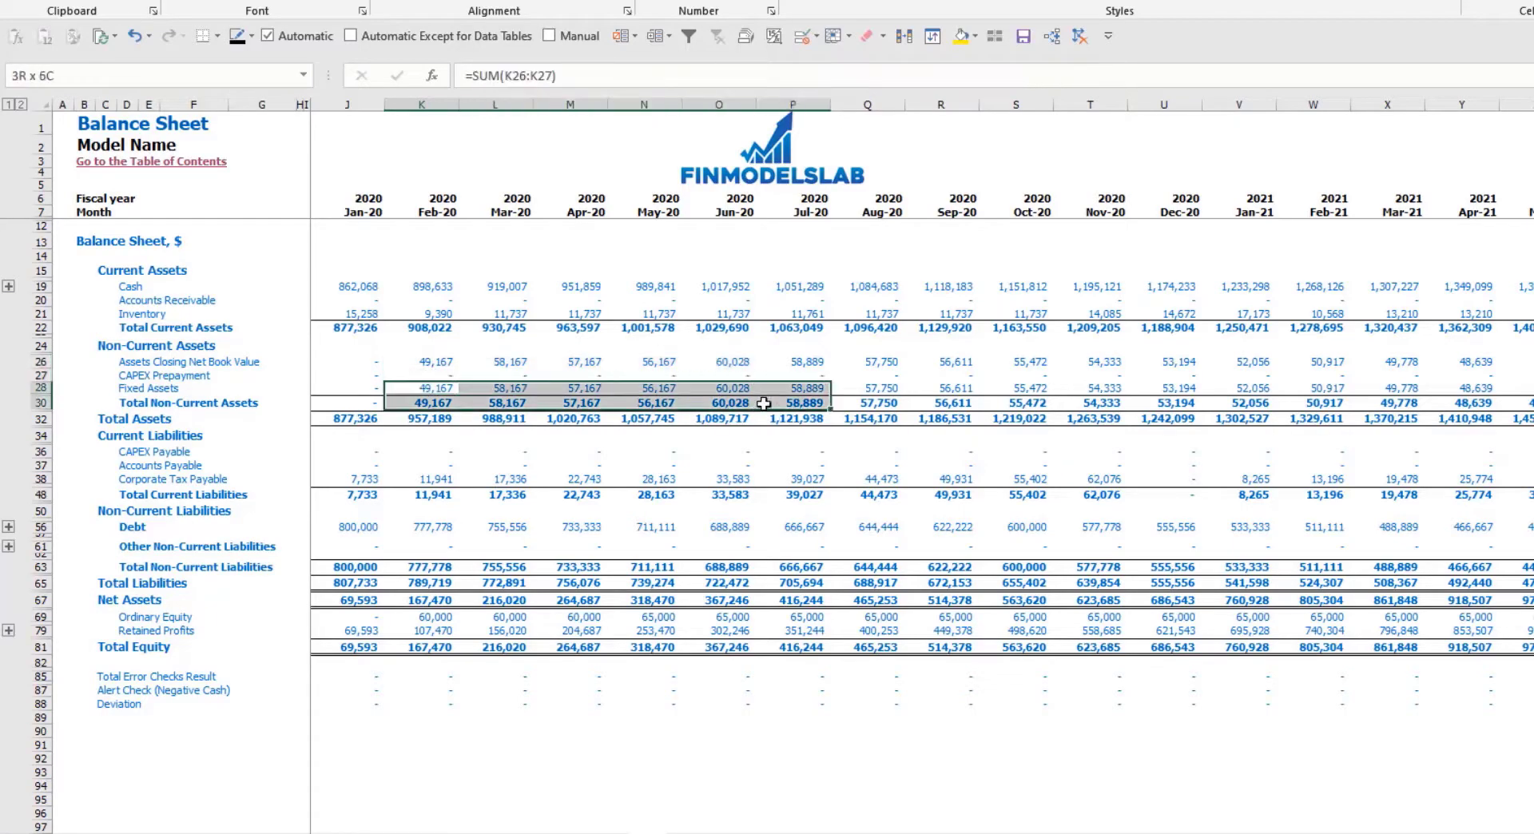
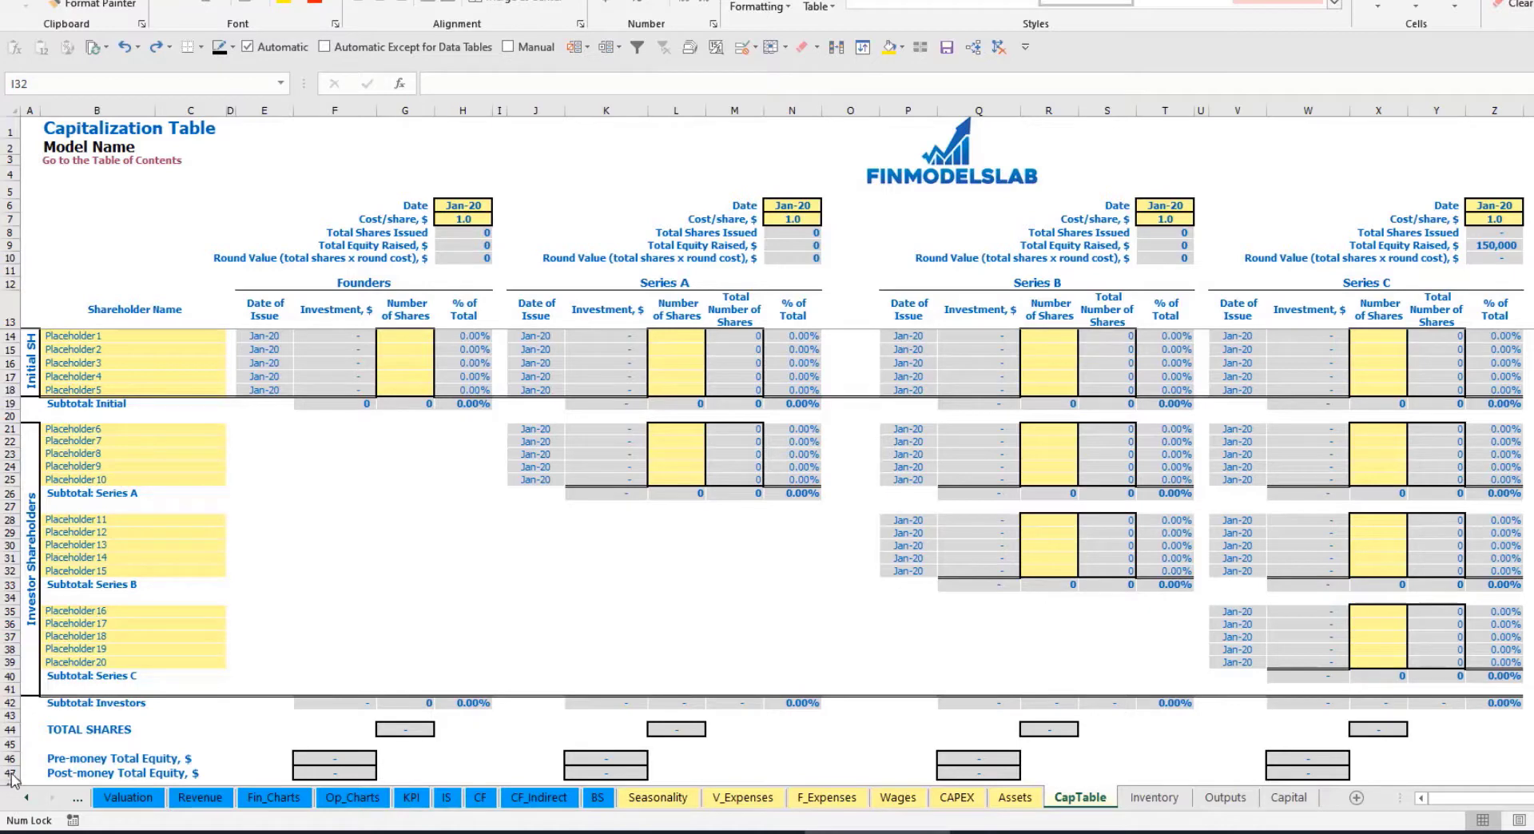
Step: Rename the first two initial shareholders in the Capitalization Table as Founder 1 and Founder 2
{"action": "left_click", "coordinate": [77, 336]}
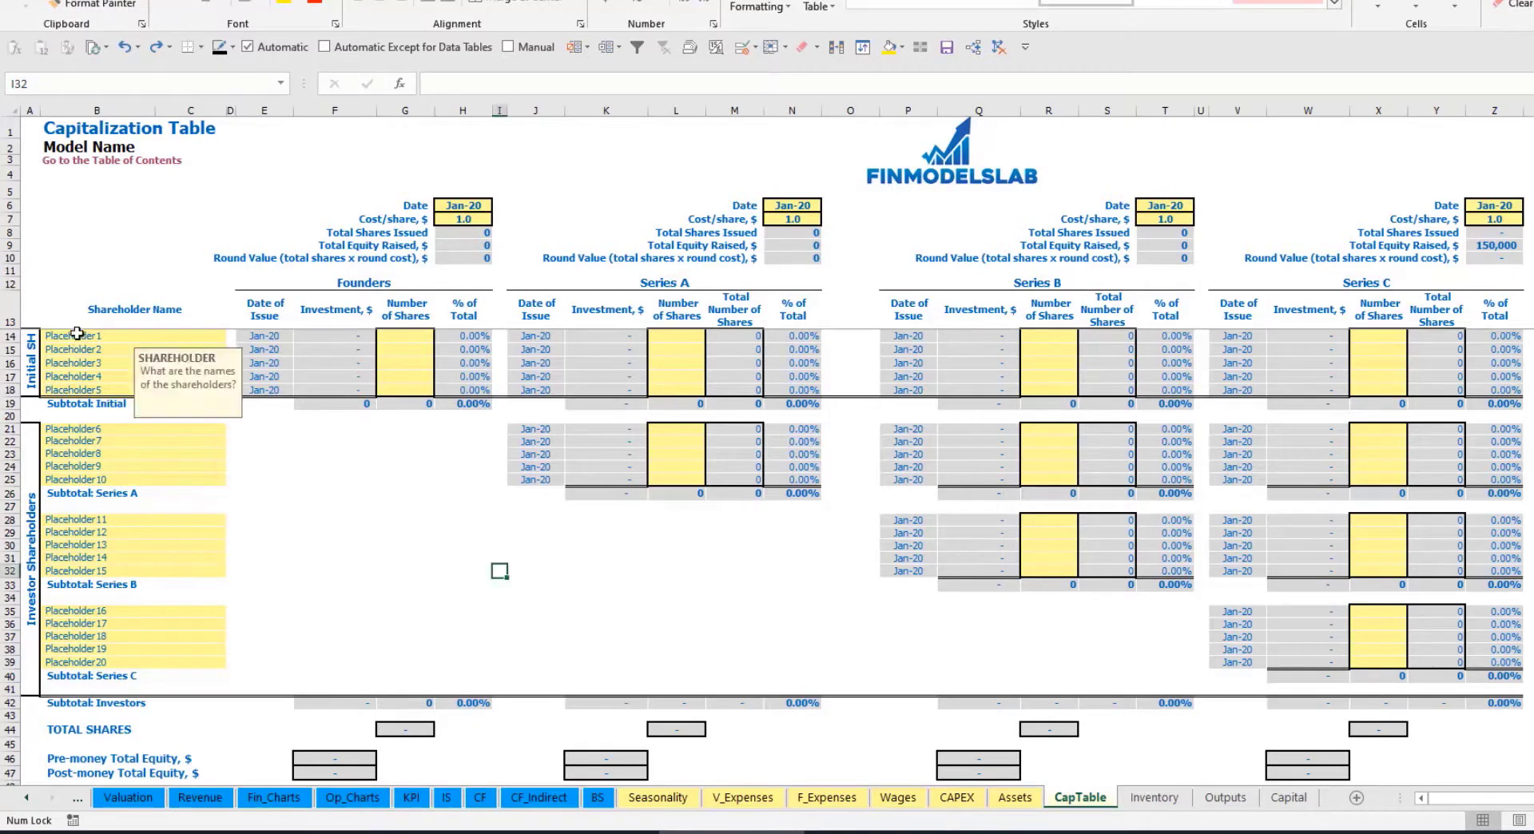
{"action": "type", "text": "F"}
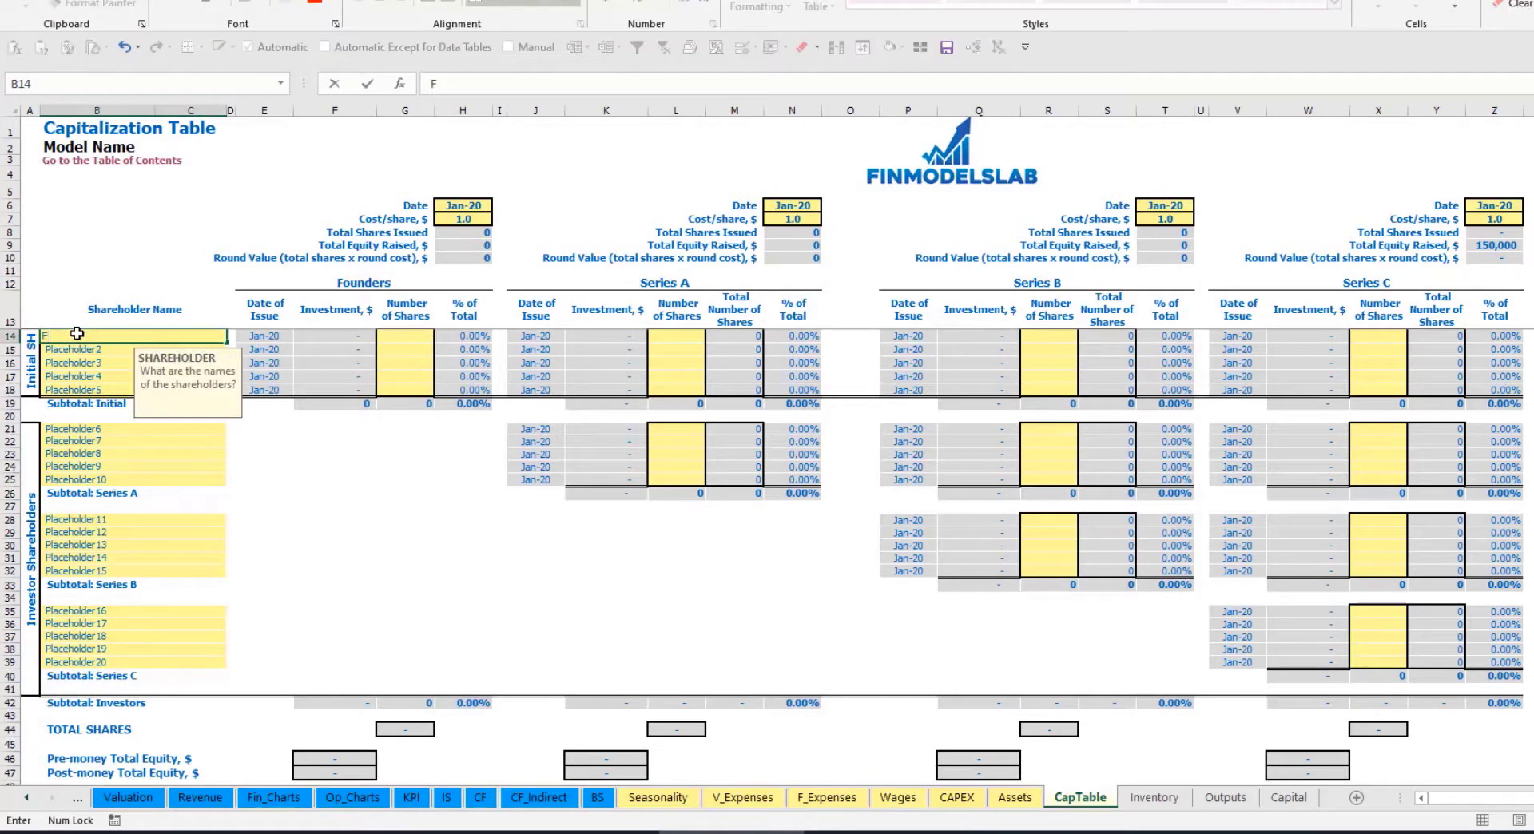
{"action": "type", "text": "ounder 1"}
{"action": "key", "text": "Return"}
{"action": "key", "text": "Up"}
{"action": "key", "text": "ctrl+c"}
{"action": "key", "text": "Down"}
{"action": "key", "text": "ctrl+v"}
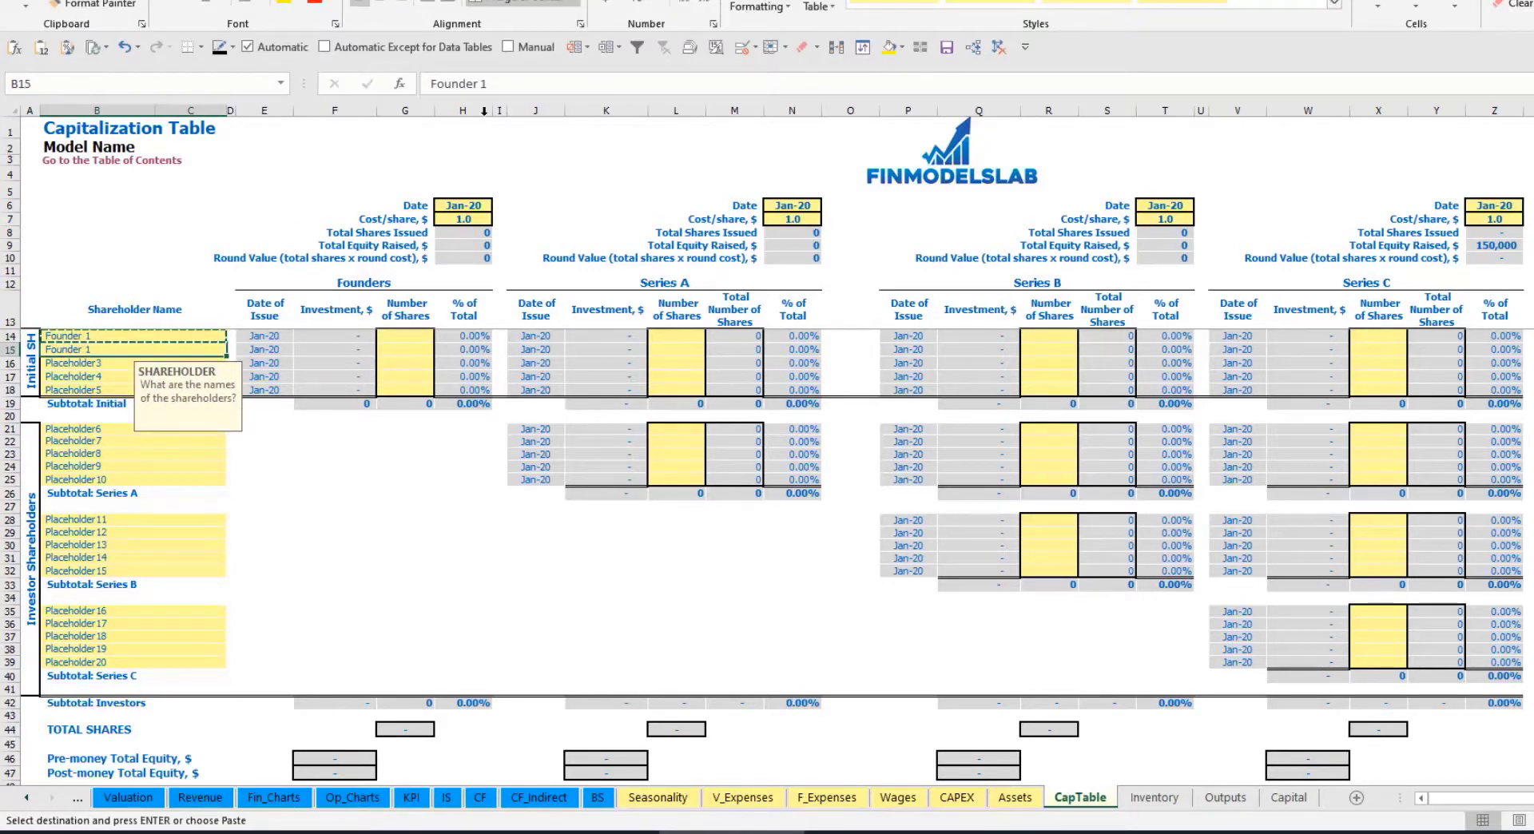
{"action": "left_click", "coordinate": [508, 89]}
{"action": "key", "text": "BackSpace"}
{"action": "type", "text": "2"}
{"action": "key", "text": "Return"}
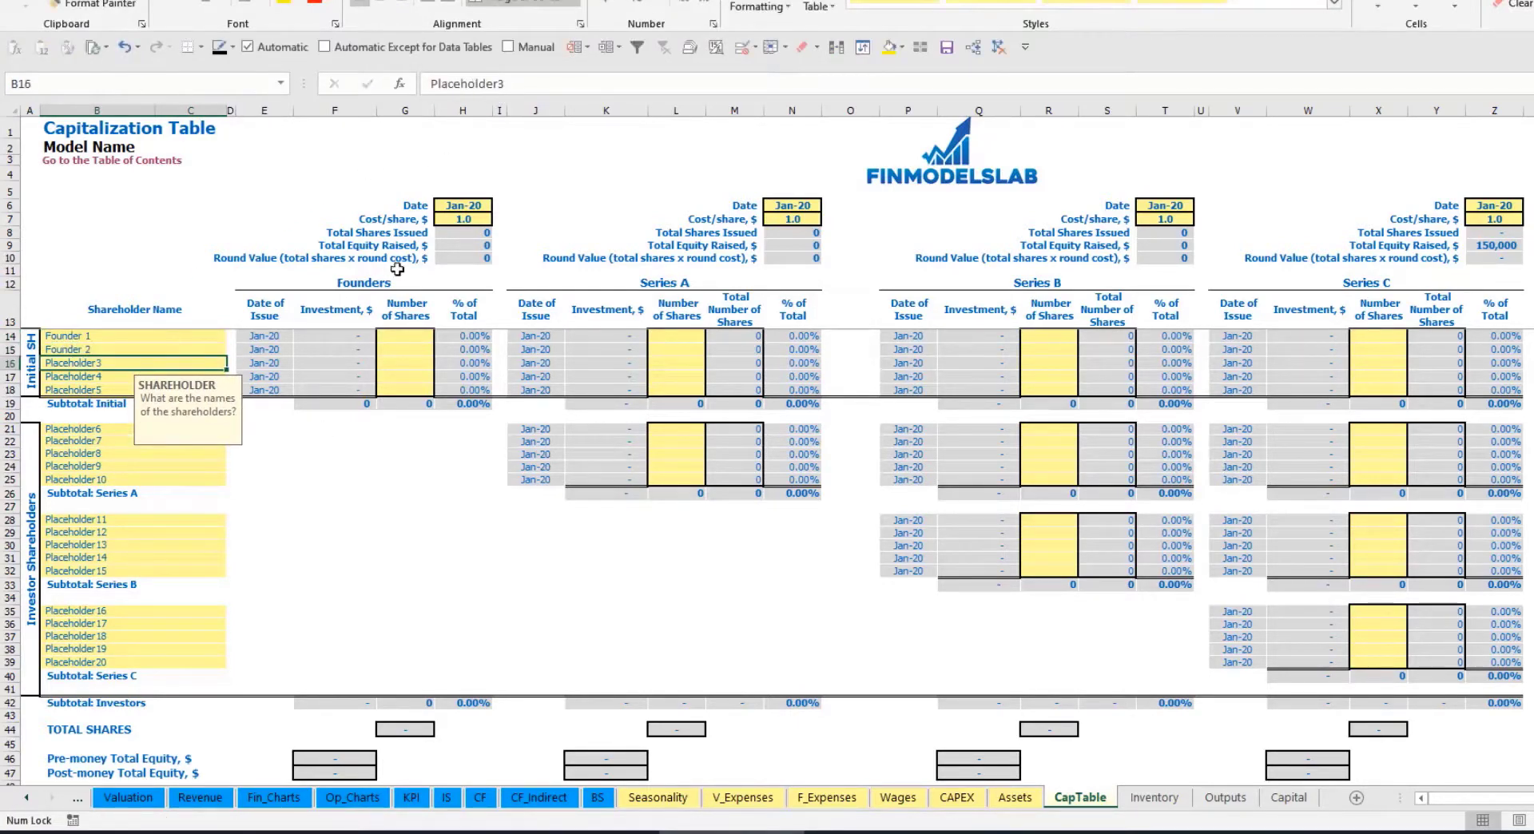
Step: Issue 10,000 shares to Founder 1 and 20,000 shares to Founder 2 in the Founders round
{"action": "left_click", "coordinate": [165, 338]}
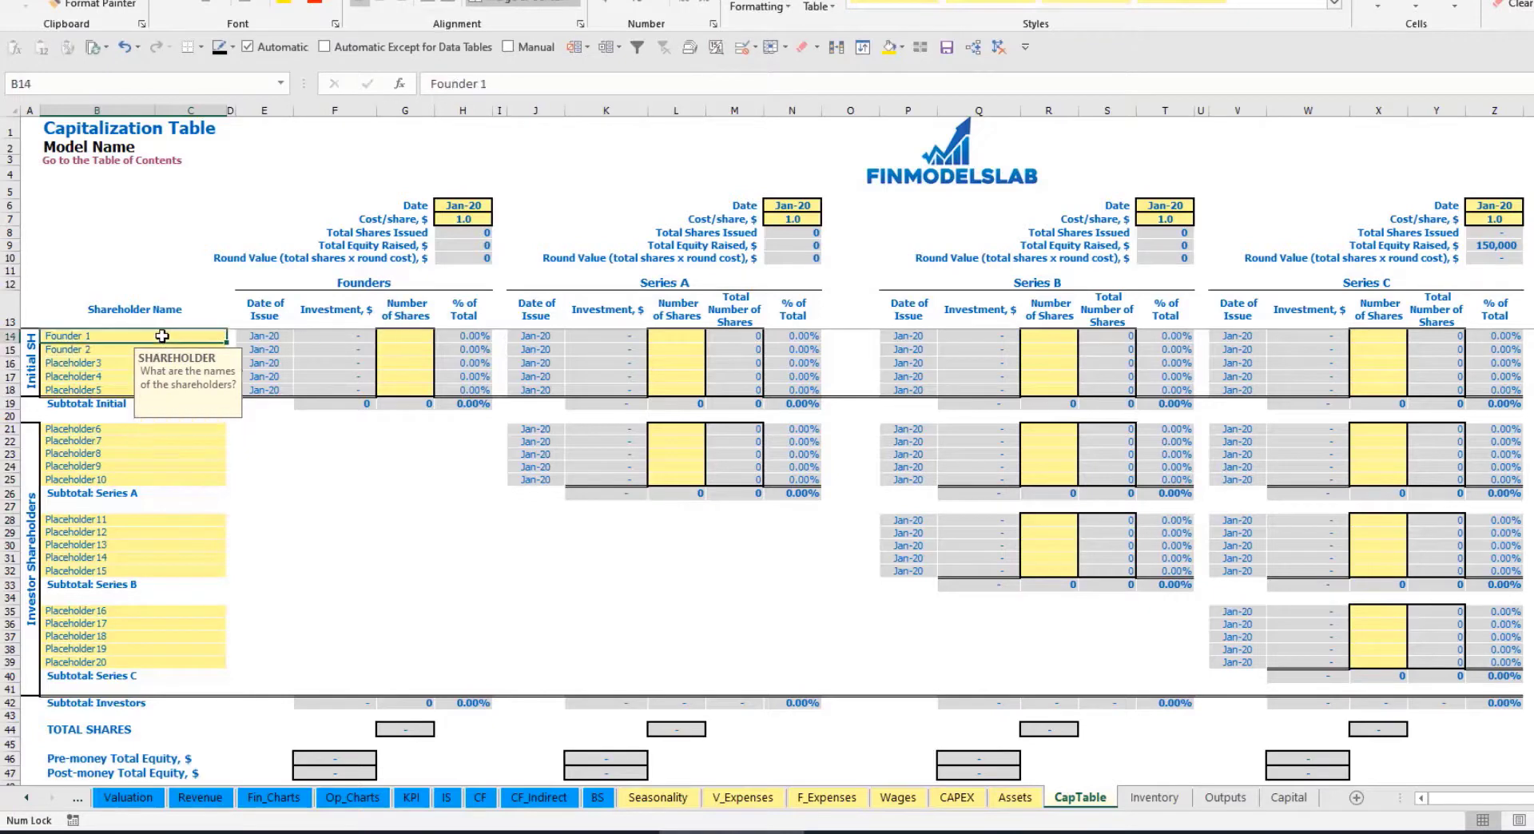
{"action": "left_click", "coordinate": [408, 335]}
{"action": "type", "text": "10000"}
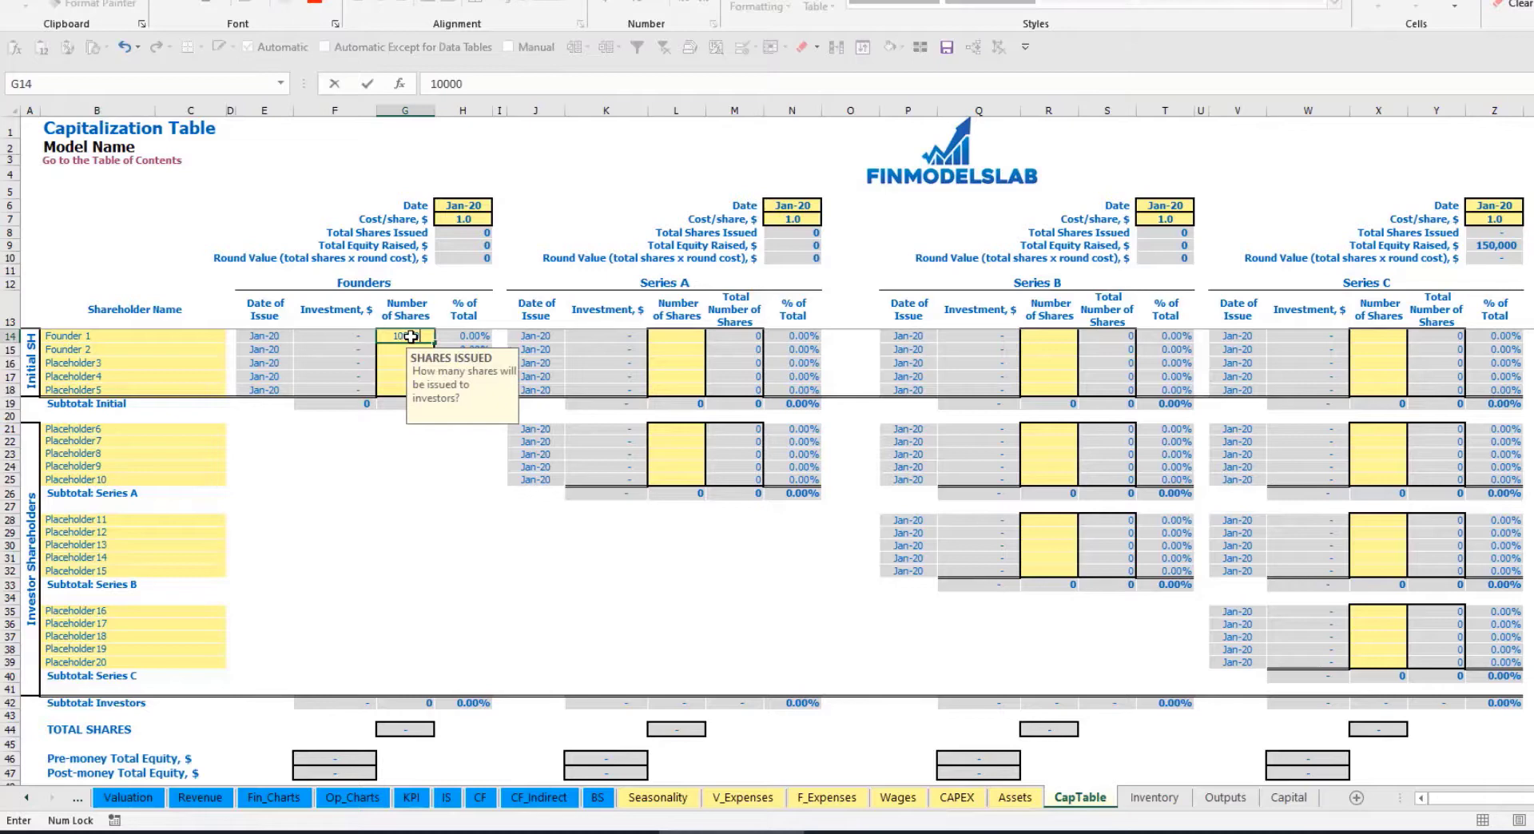
{"action": "key", "text": "Return"}
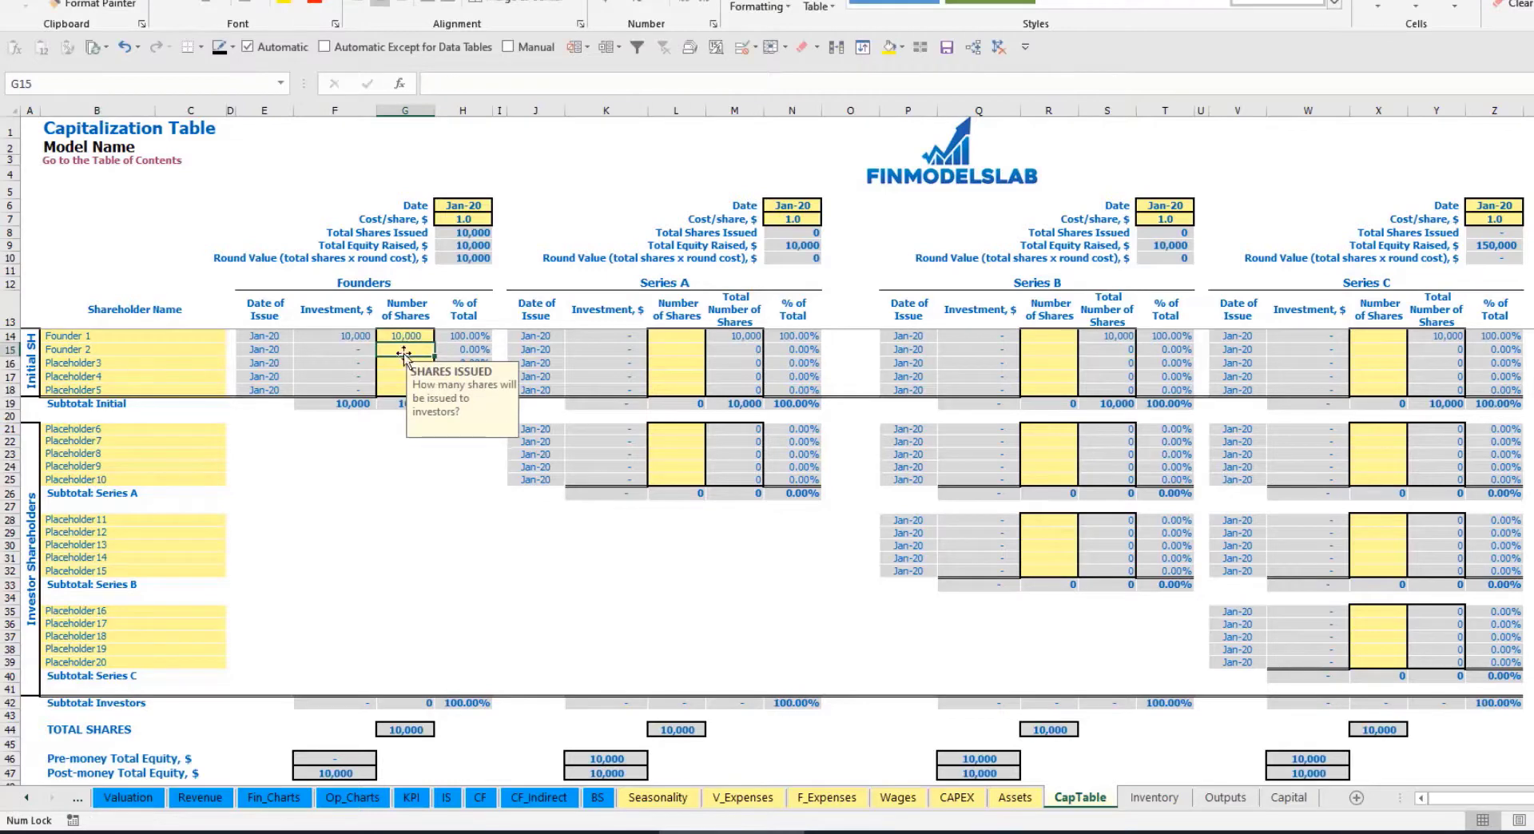
{"action": "type", "text": "20000"}
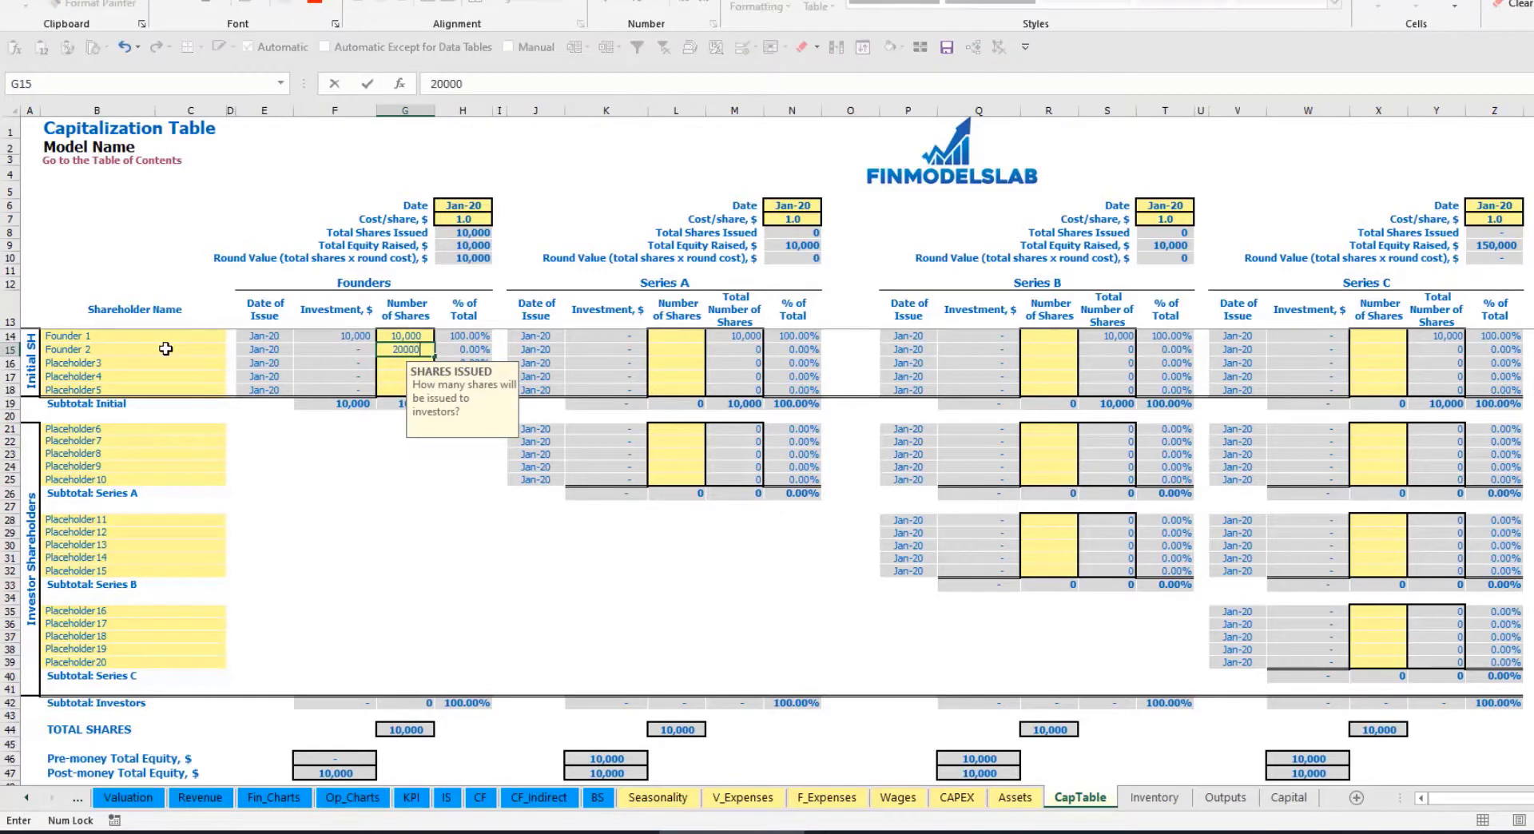
{"action": "key", "text": "Return"}
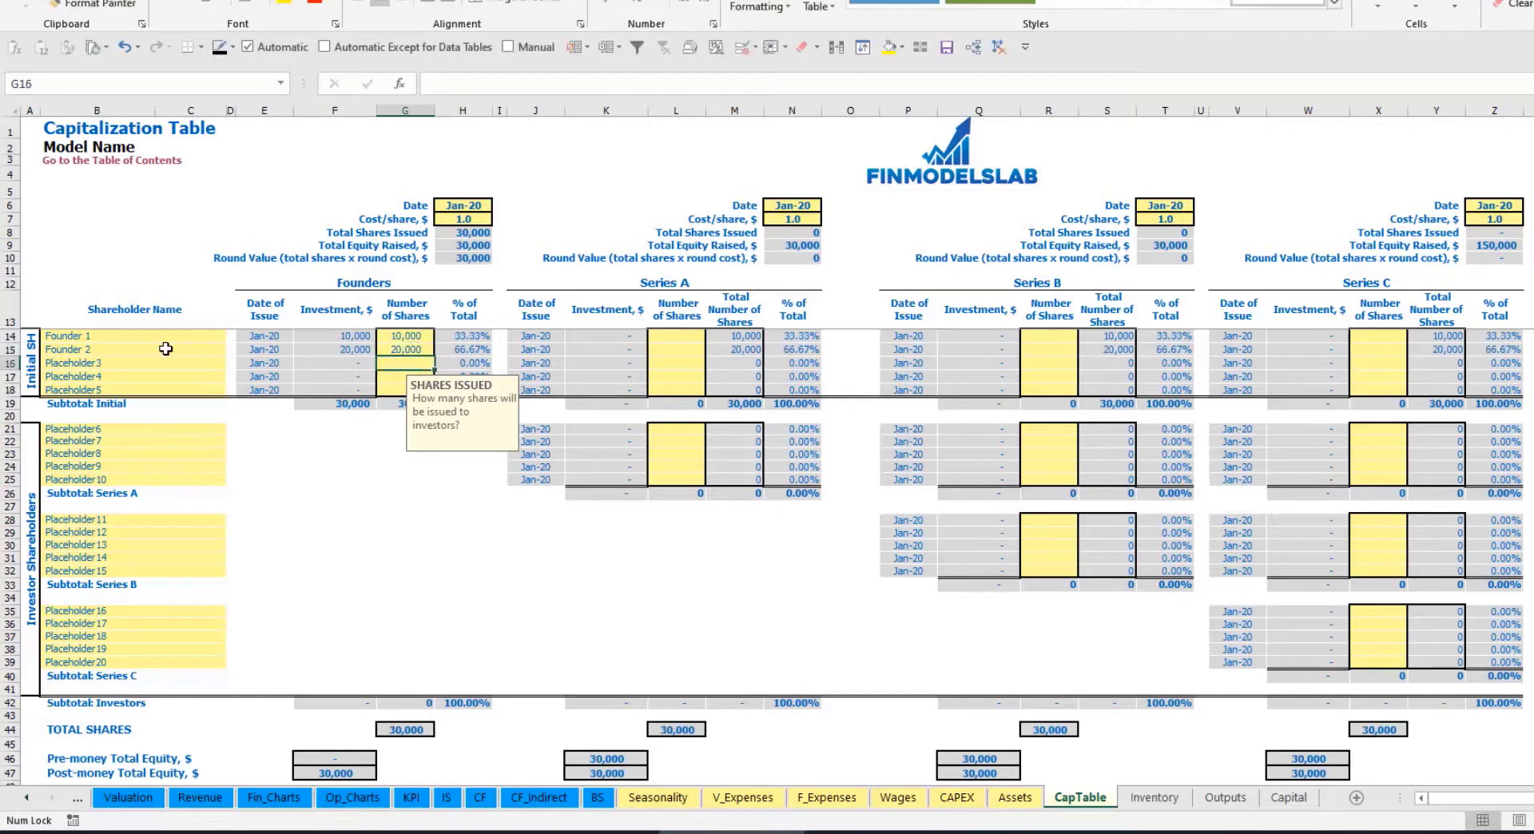
Step: Set the Founders round's cost per share to 2 and its closing date to Feb-20
{"action": "left_click", "coordinate": [460, 207]}
{"action": "left_click", "coordinate": [447, 222]}
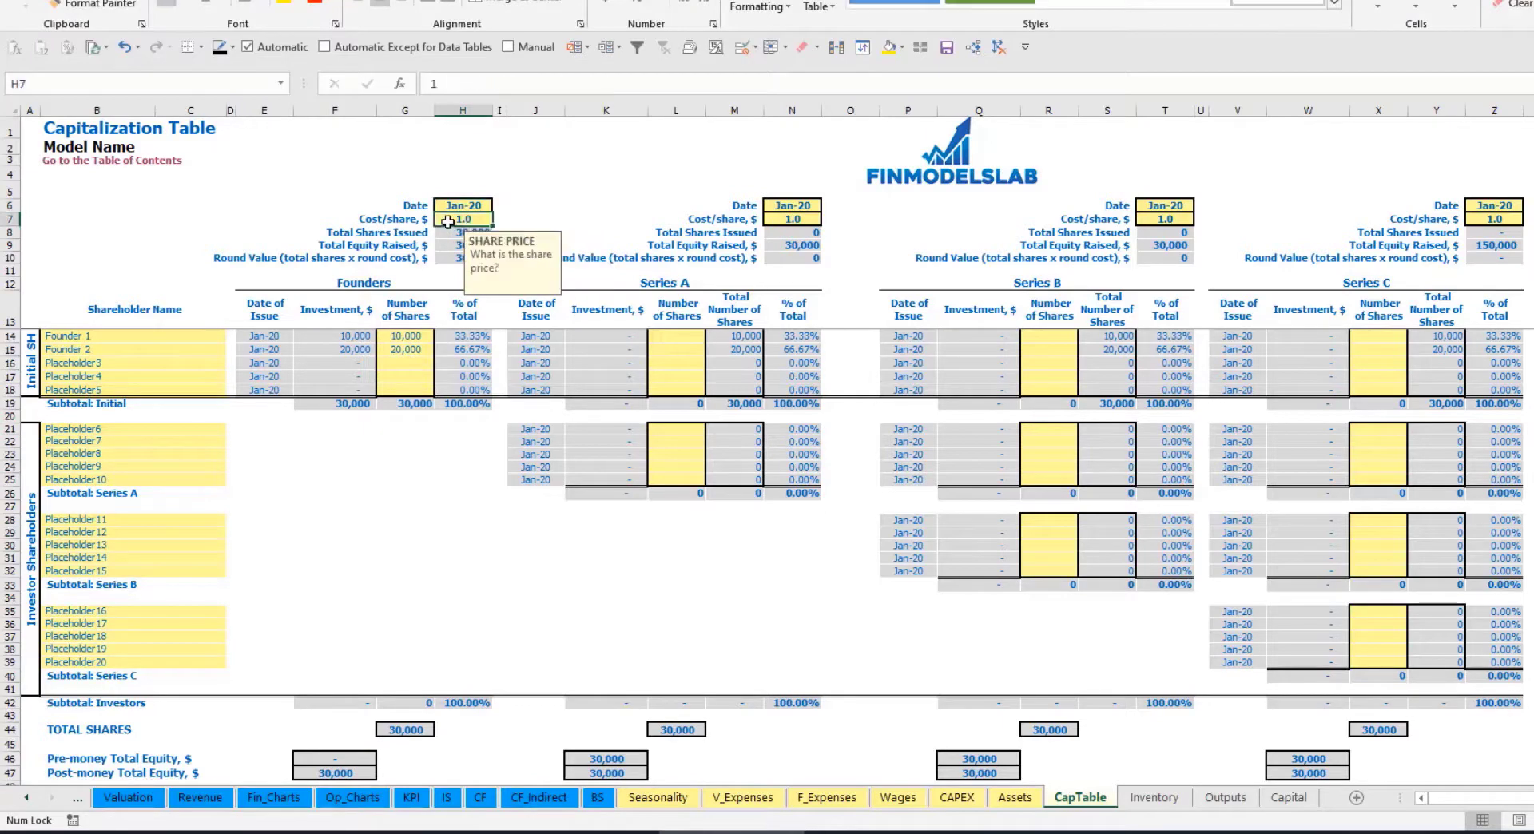
{"action": "type", "text": "2"}
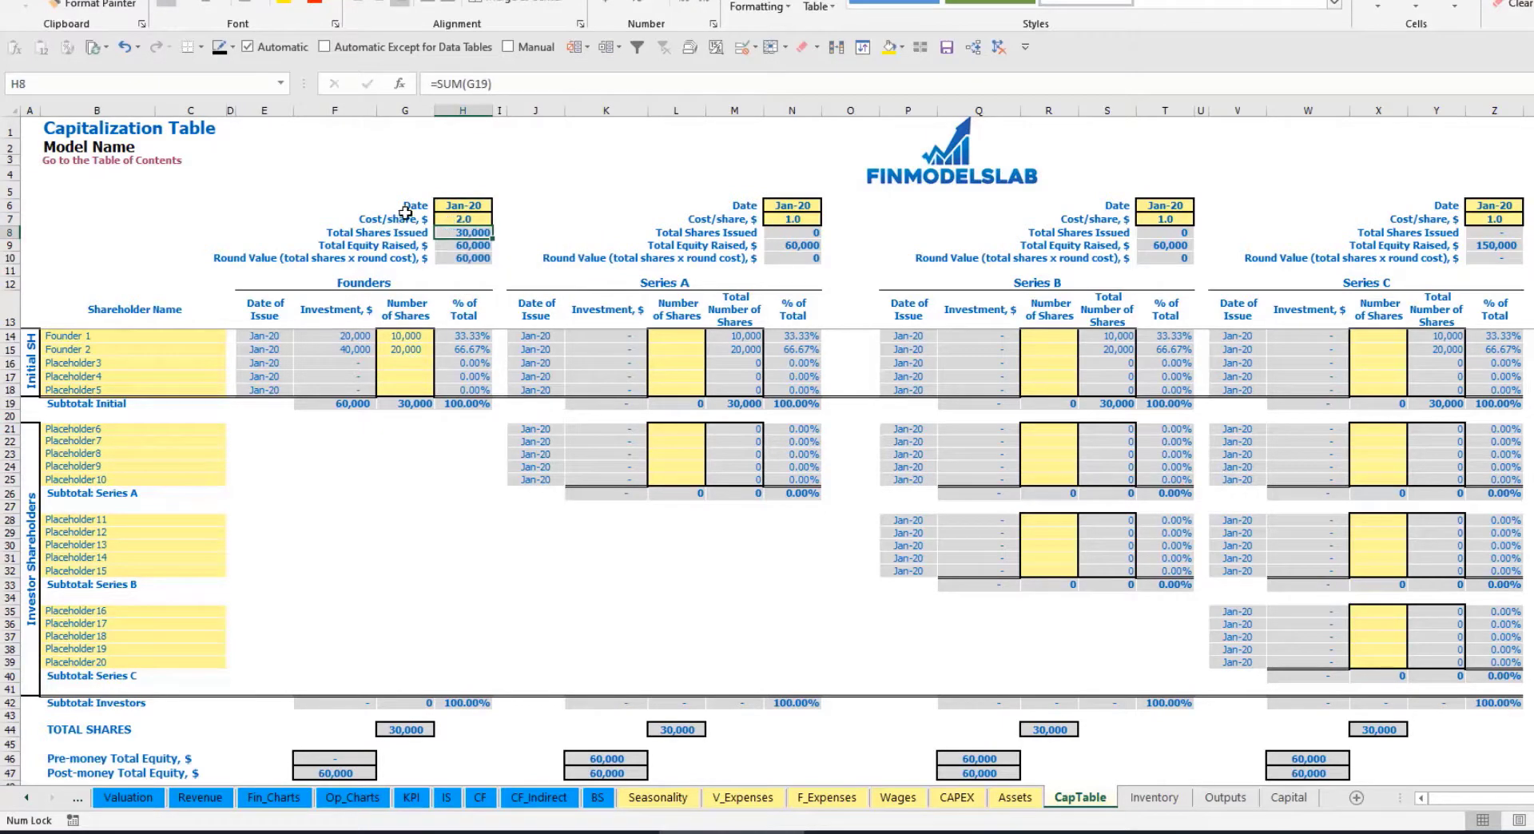
{"action": "left_click", "coordinate": [457, 207]}
{"action": "left_click", "coordinate": [499, 205]}
{"action": "left_click", "coordinate": [483, 226]}
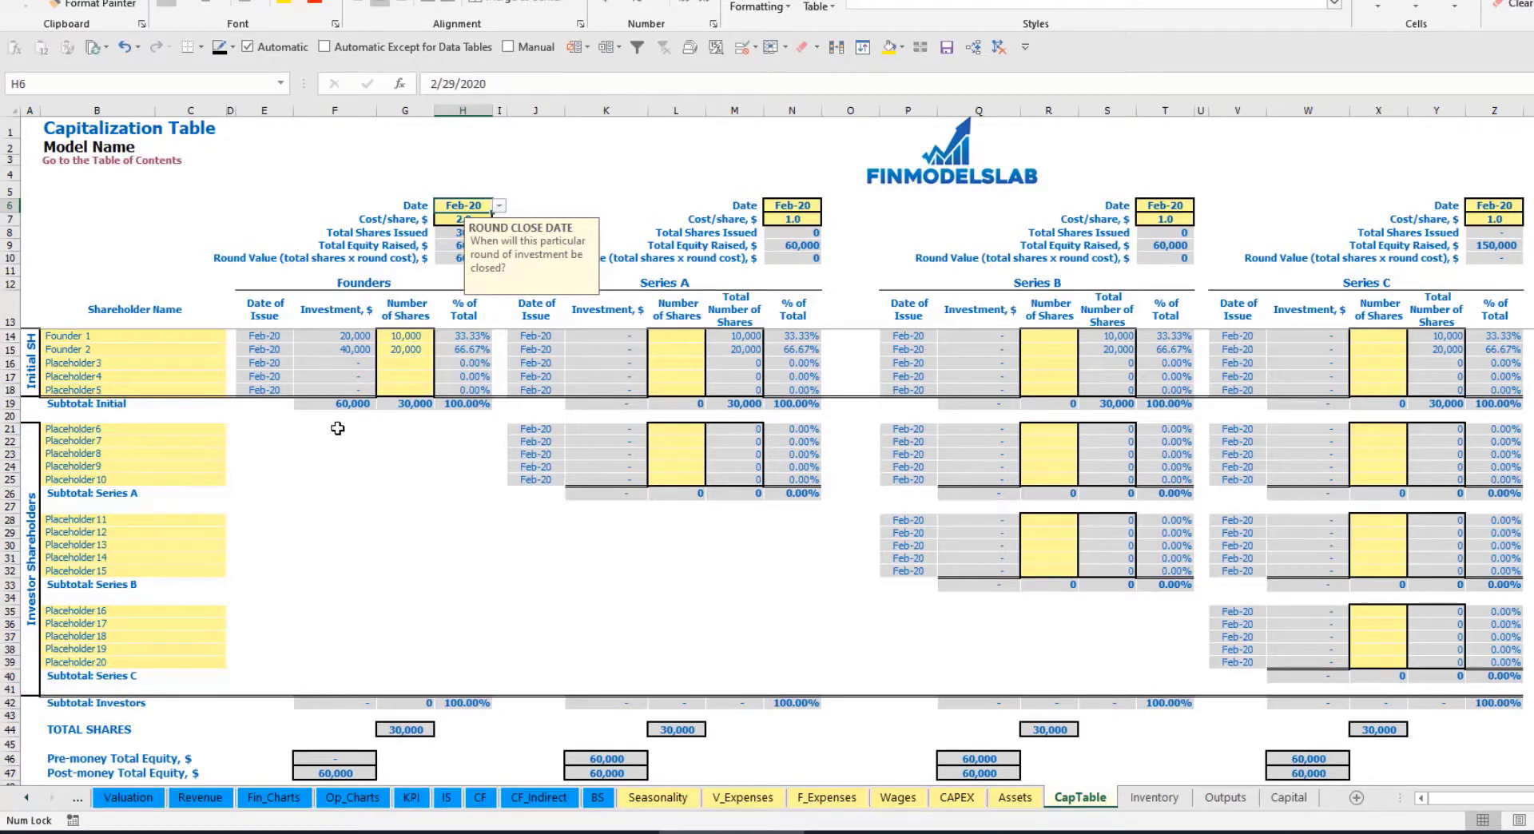
Step: Examine the founders' investment amounts, the initial subtotal, the Post-money Total Equity row and Founder 1's percentage of total in the Founders round
{"action": "left_click", "coordinate": [345, 337]}
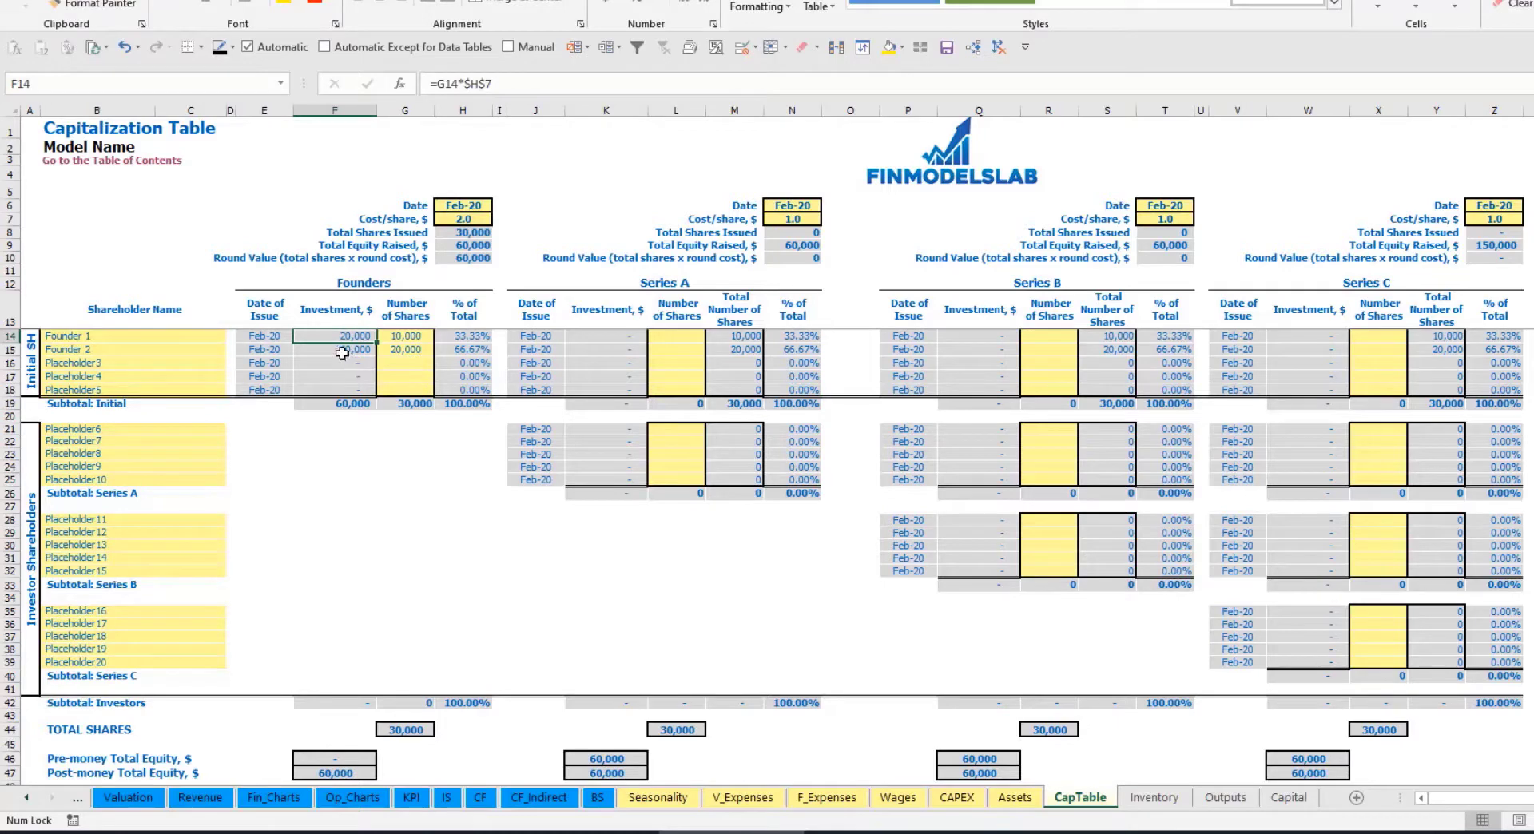
{"action": "left_click", "coordinate": [342, 351]}
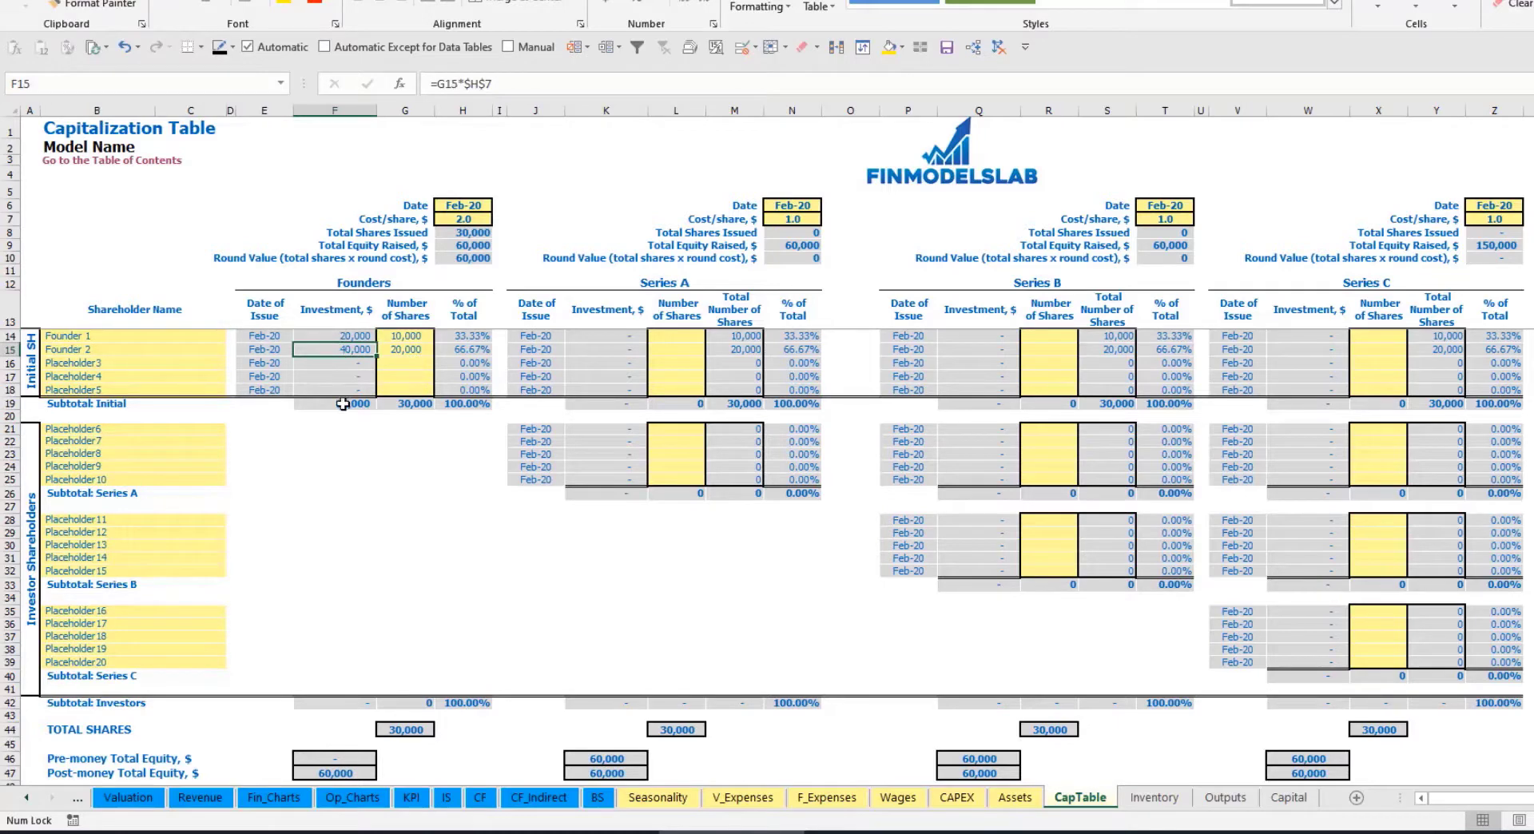
{"action": "left_click", "coordinate": [342, 404]}
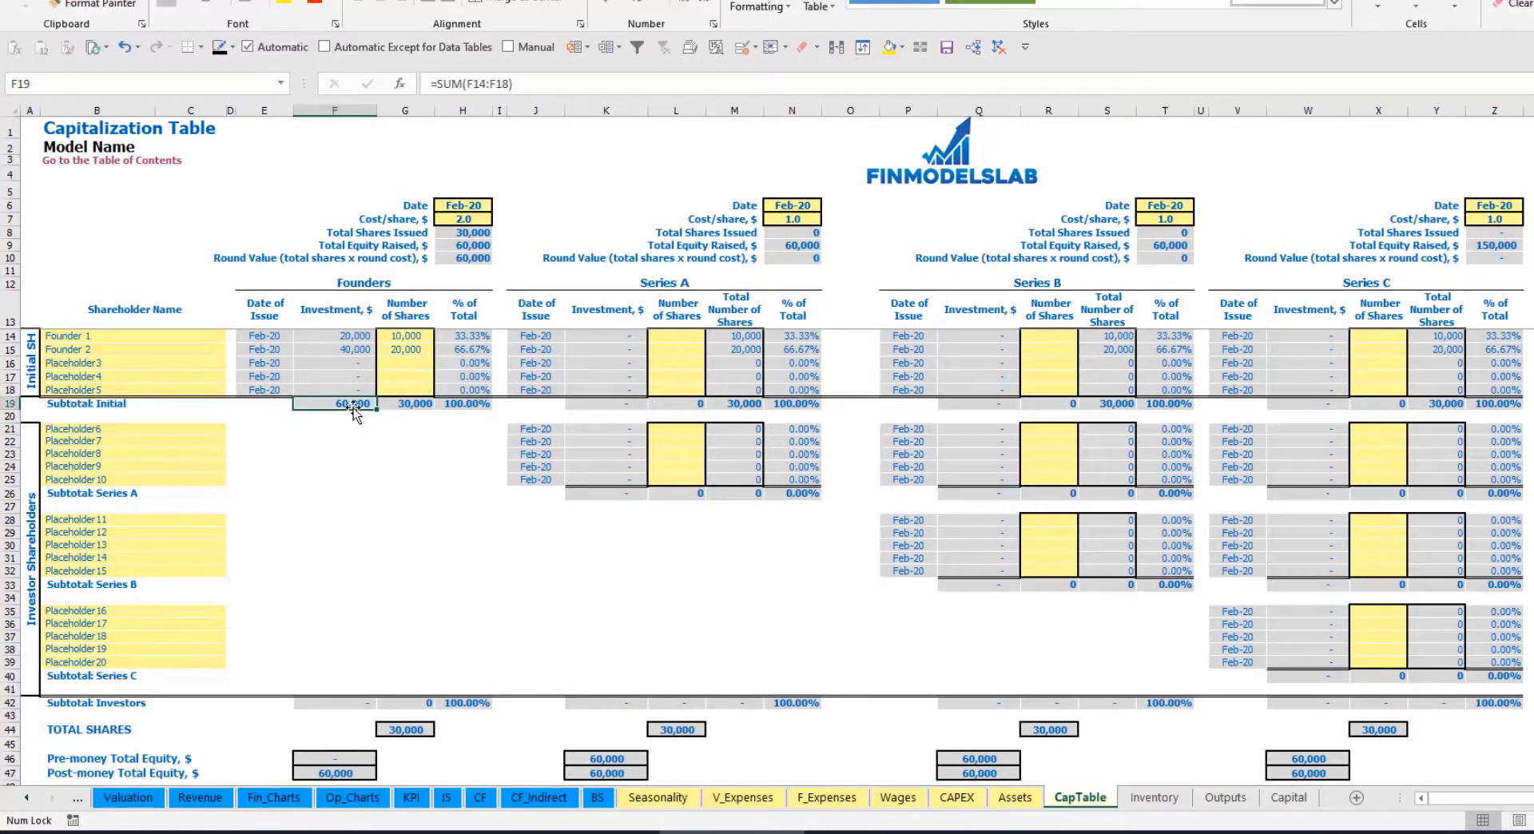
{"action": "left_click", "coordinate": [20, 773]}
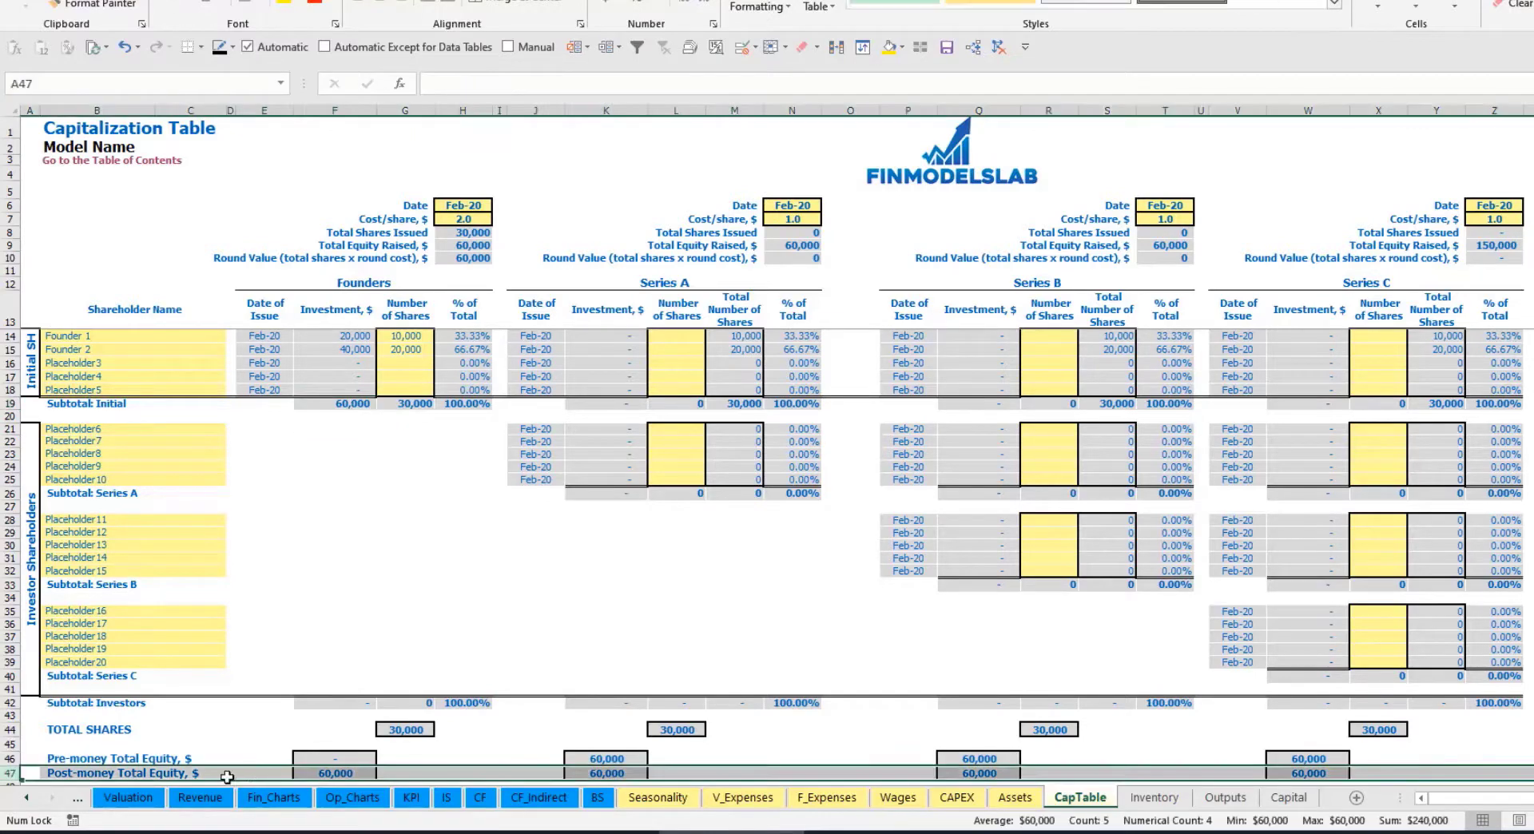
{"action": "left_click", "coordinate": [473, 338]}
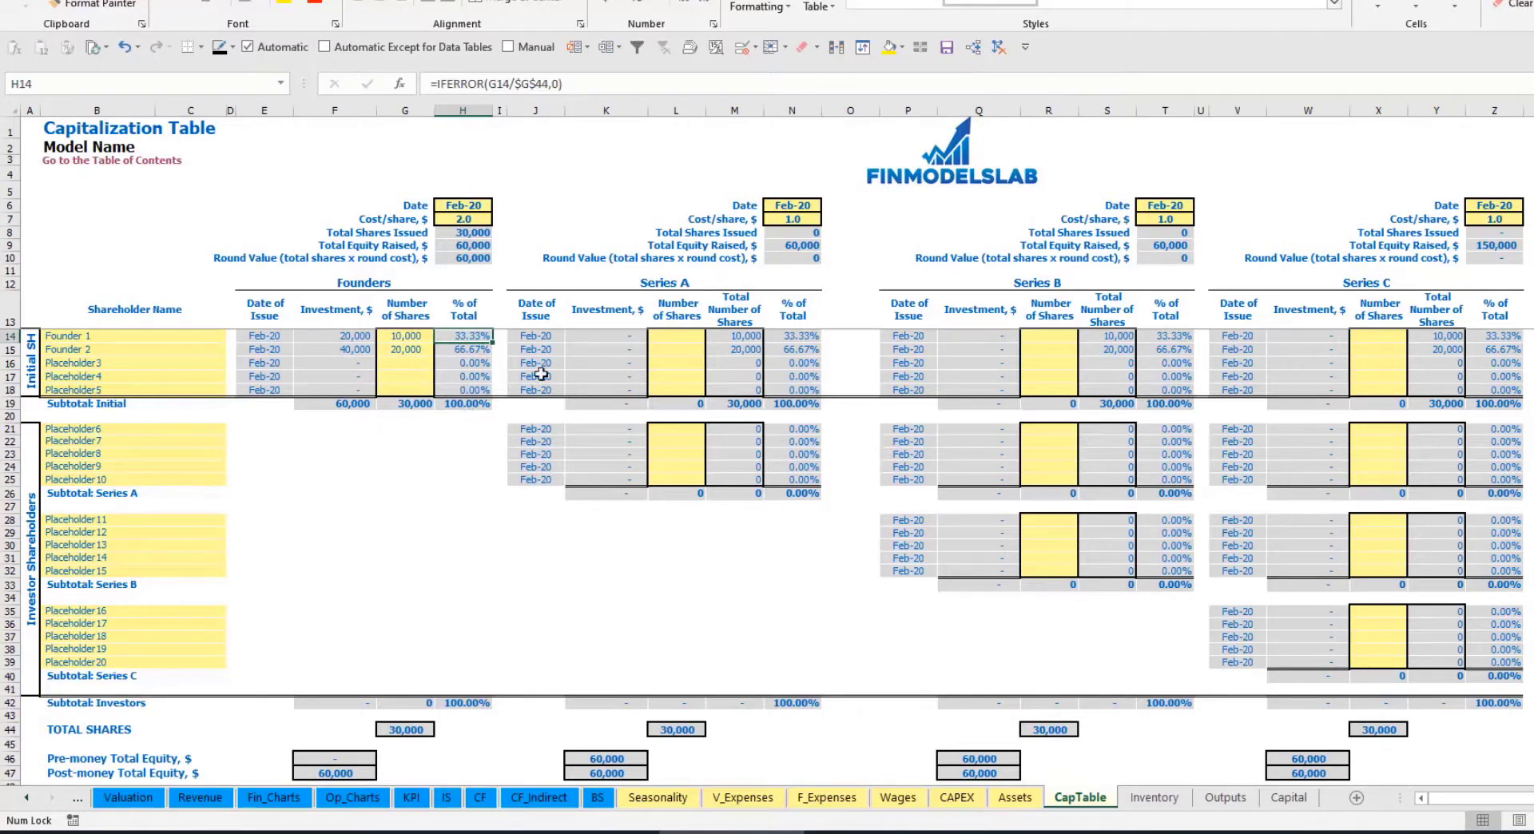
Step: Rename the first Series A investor shareholder, Placeholder6, as Investor 1
{"action": "left_click", "coordinate": [179, 430]}
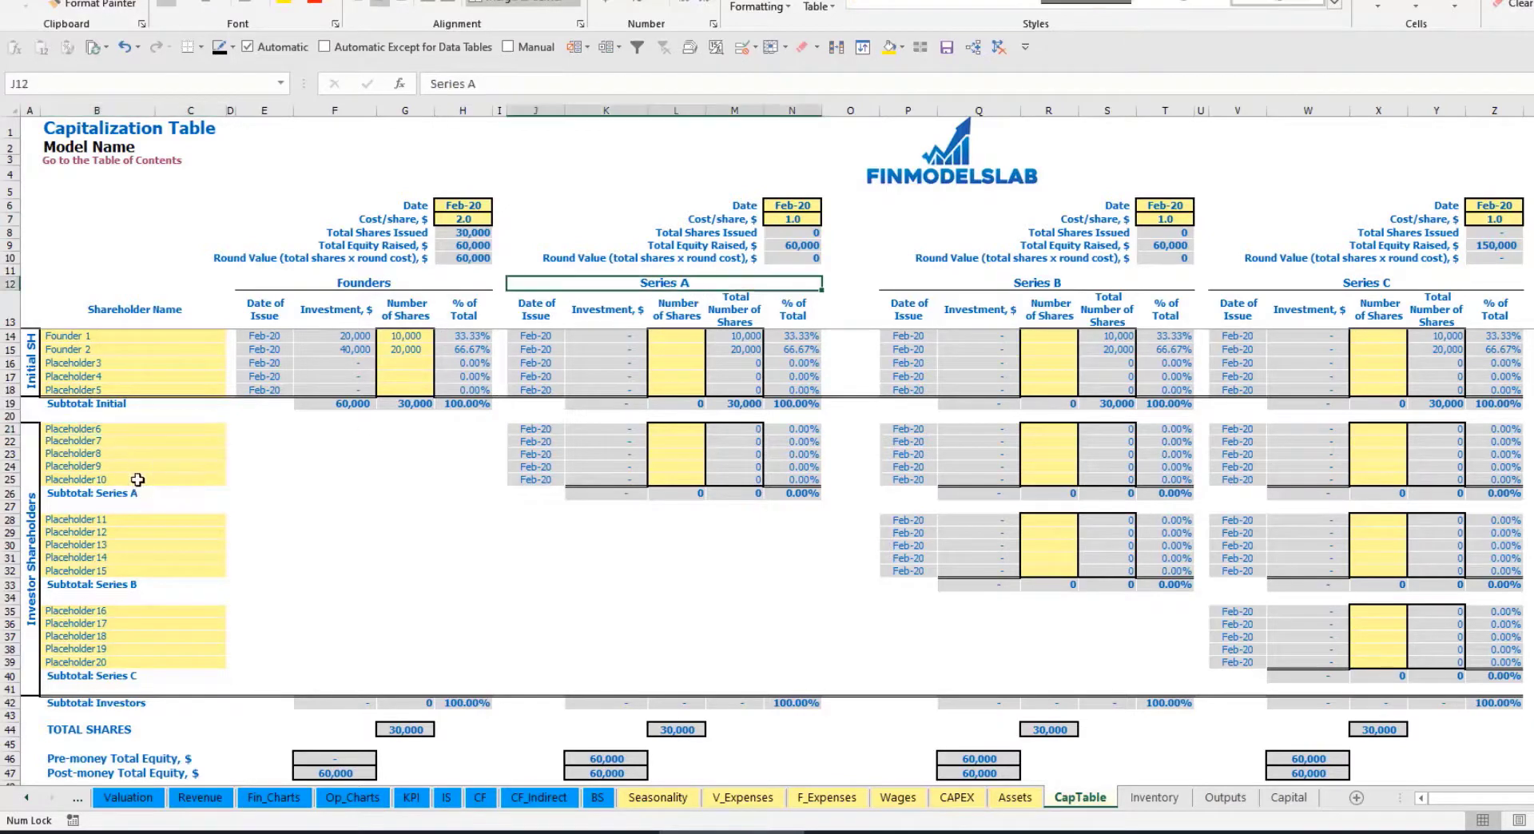
{"action": "type", "text": "Investor 1"}
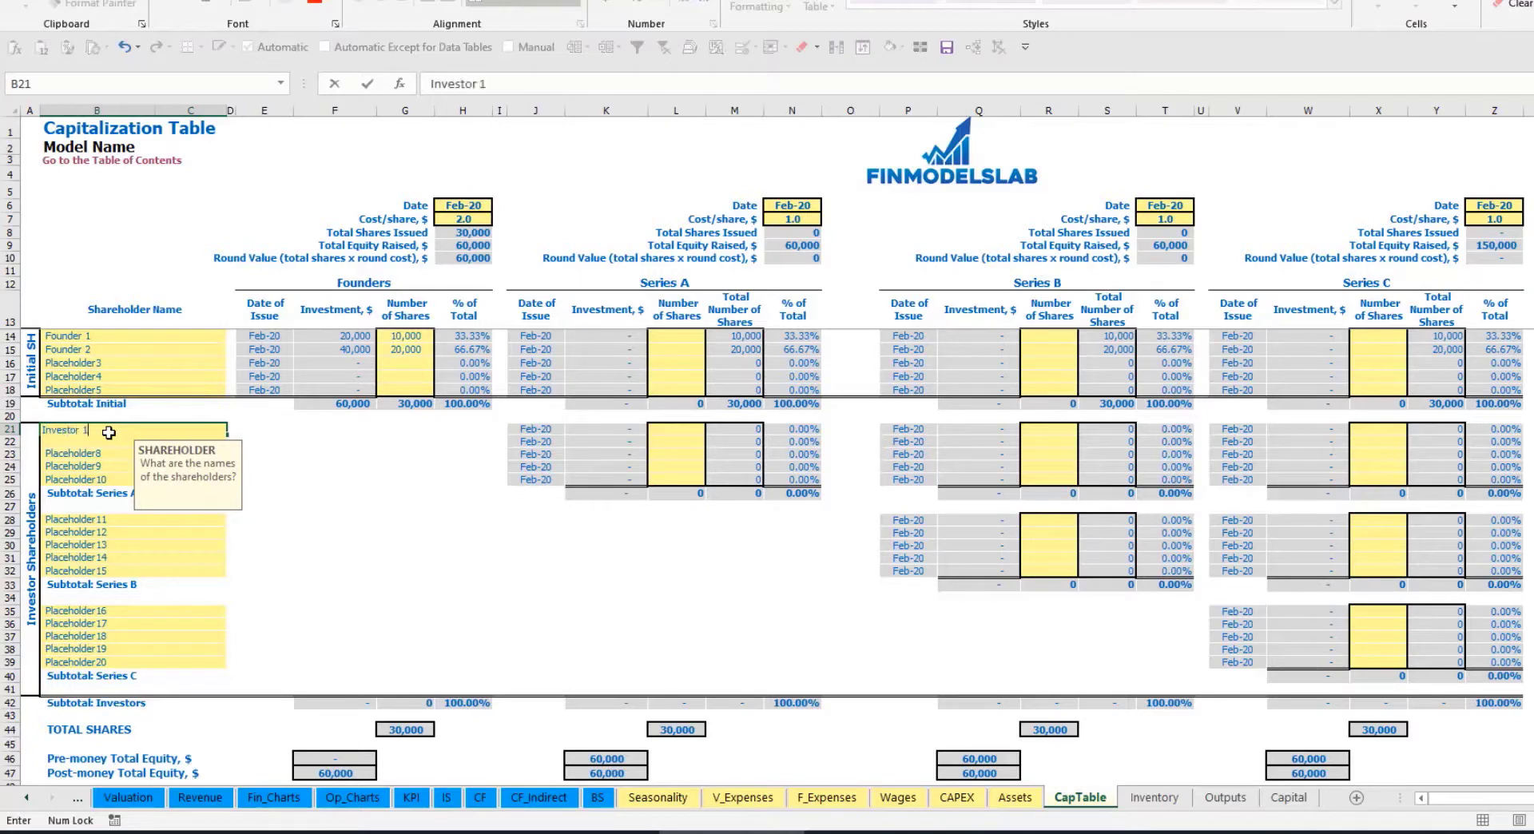
{"action": "key", "text": "Return"}
Step: Set the Series A round's closing date to May-20 and its cost per share to 5
{"action": "left_click", "coordinate": [800, 205]}
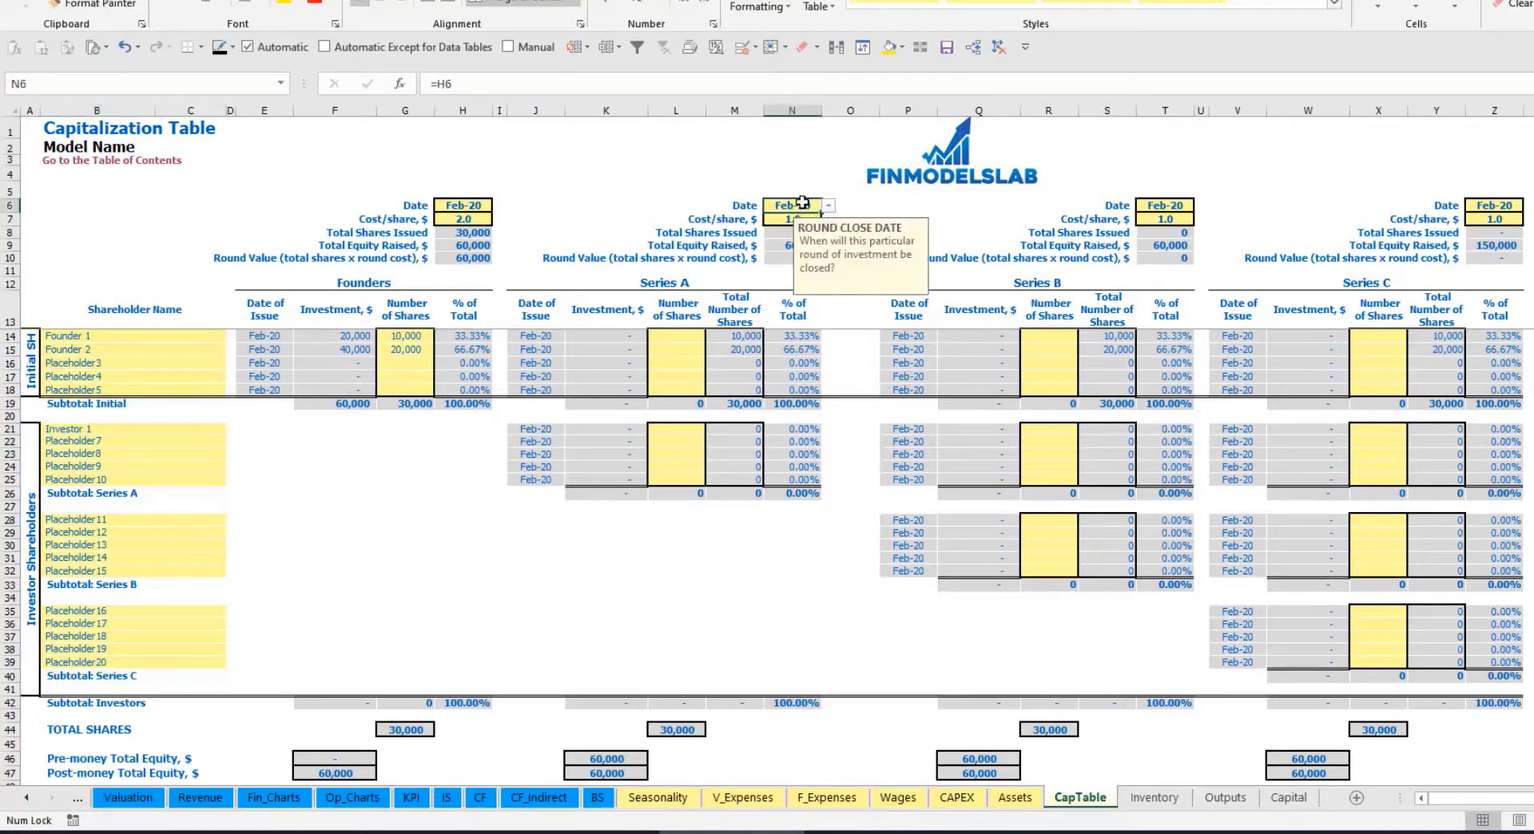
{"action": "left_click", "coordinate": [828, 206]}
{"action": "left_click", "coordinate": [807, 256]}
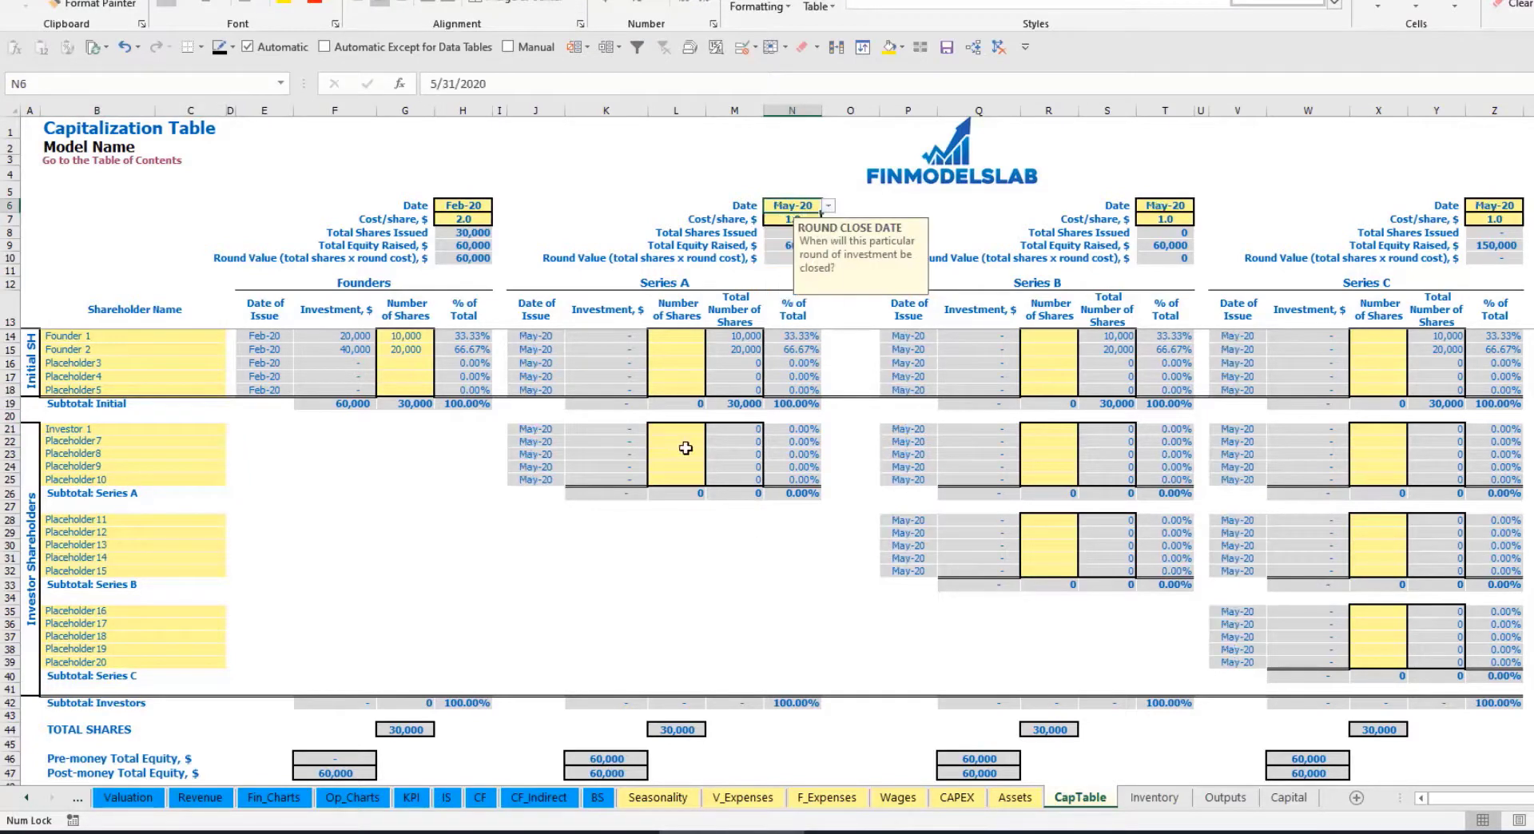
{"action": "left_click", "coordinate": [785, 218]}
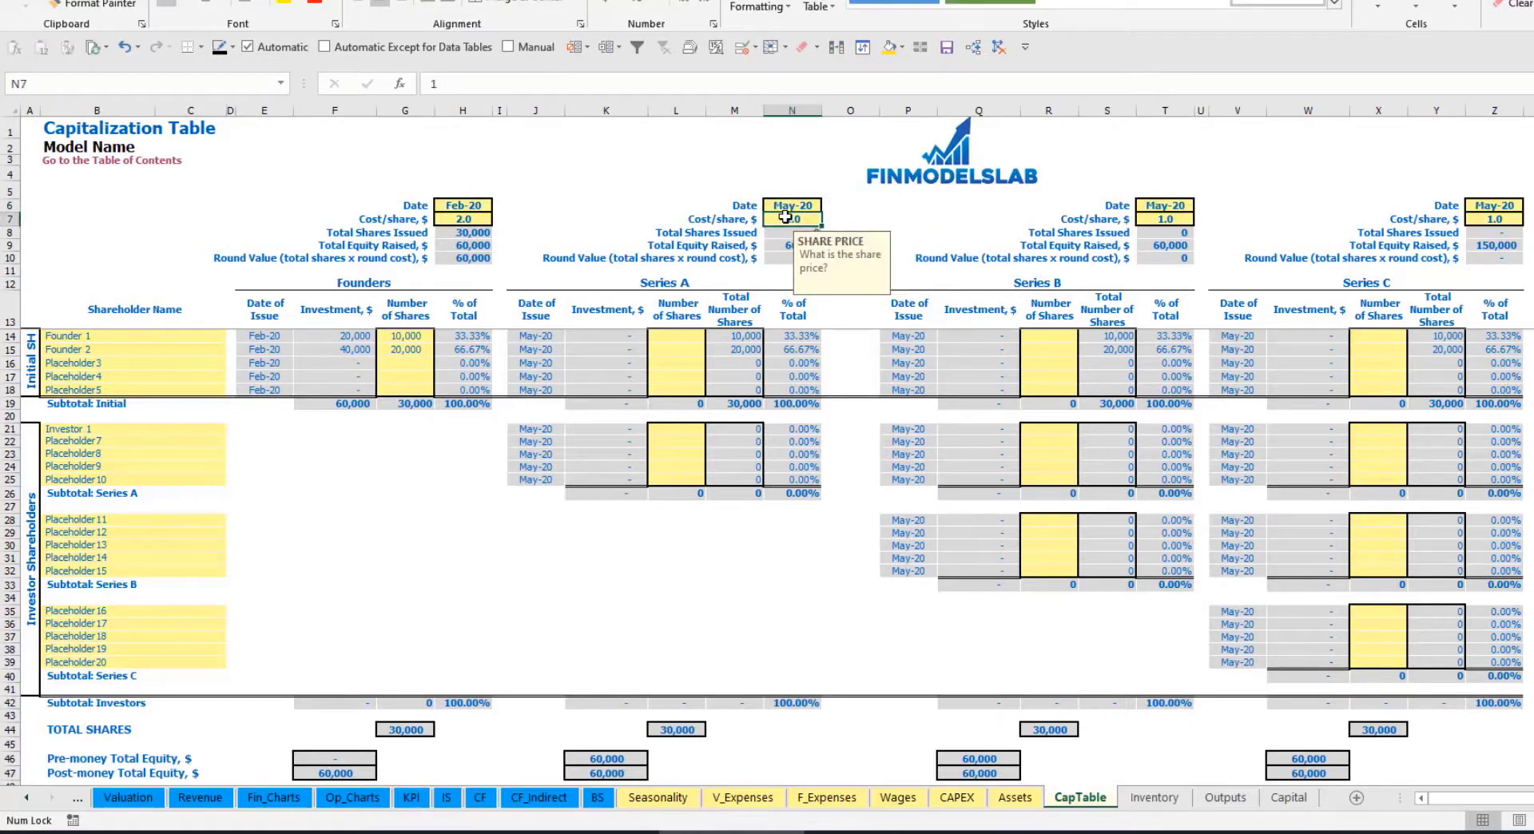
{"action": "key", "text": "Return"}
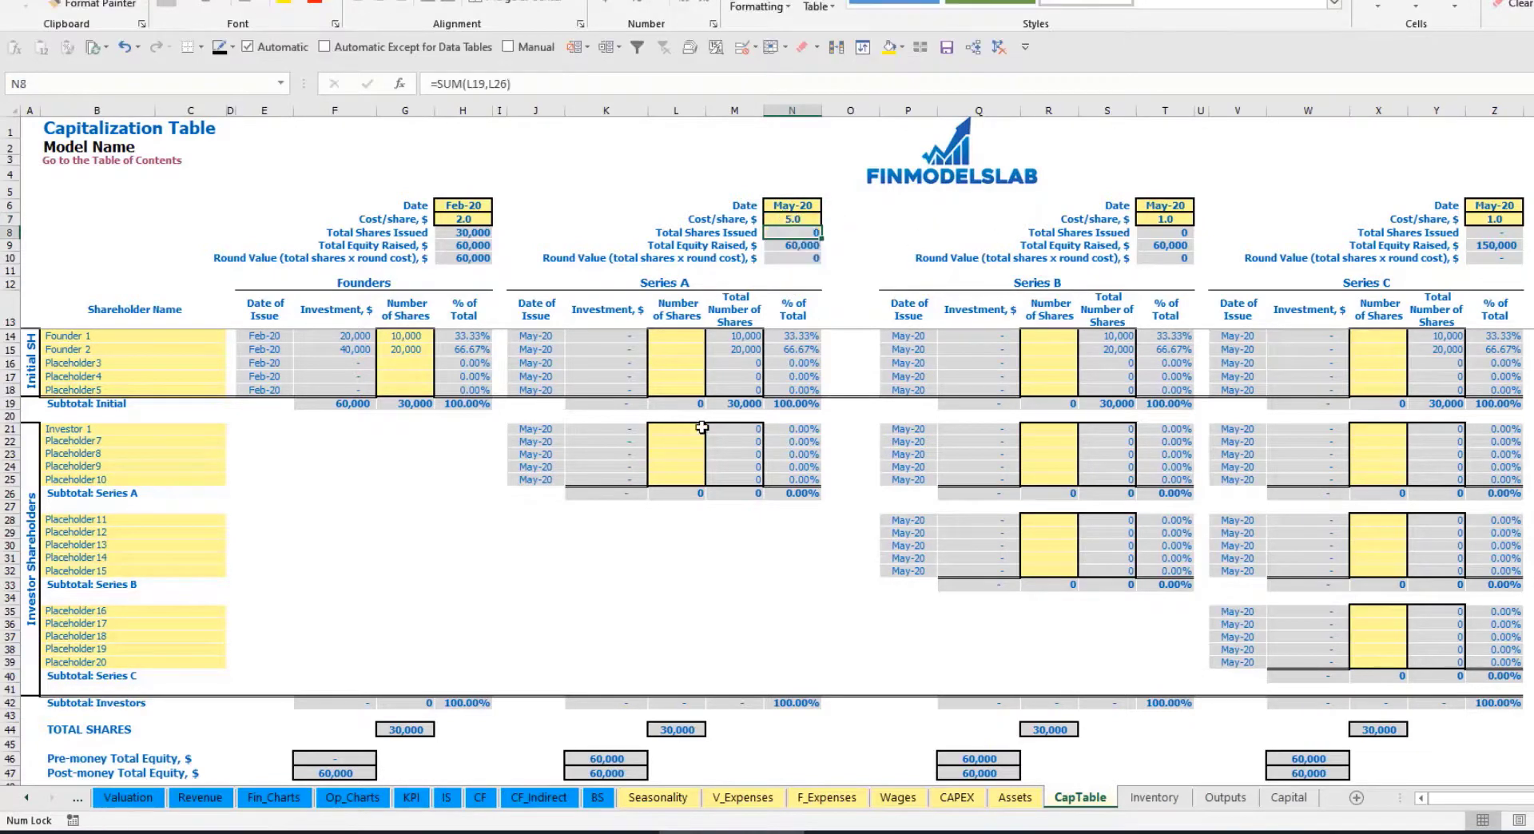
Step: Issue 1,000 shares to Investor 1 in the Series A round
{"action": "left_click", "coordinate": [677, 428]}
{"action": "type", "text": "1,00"}
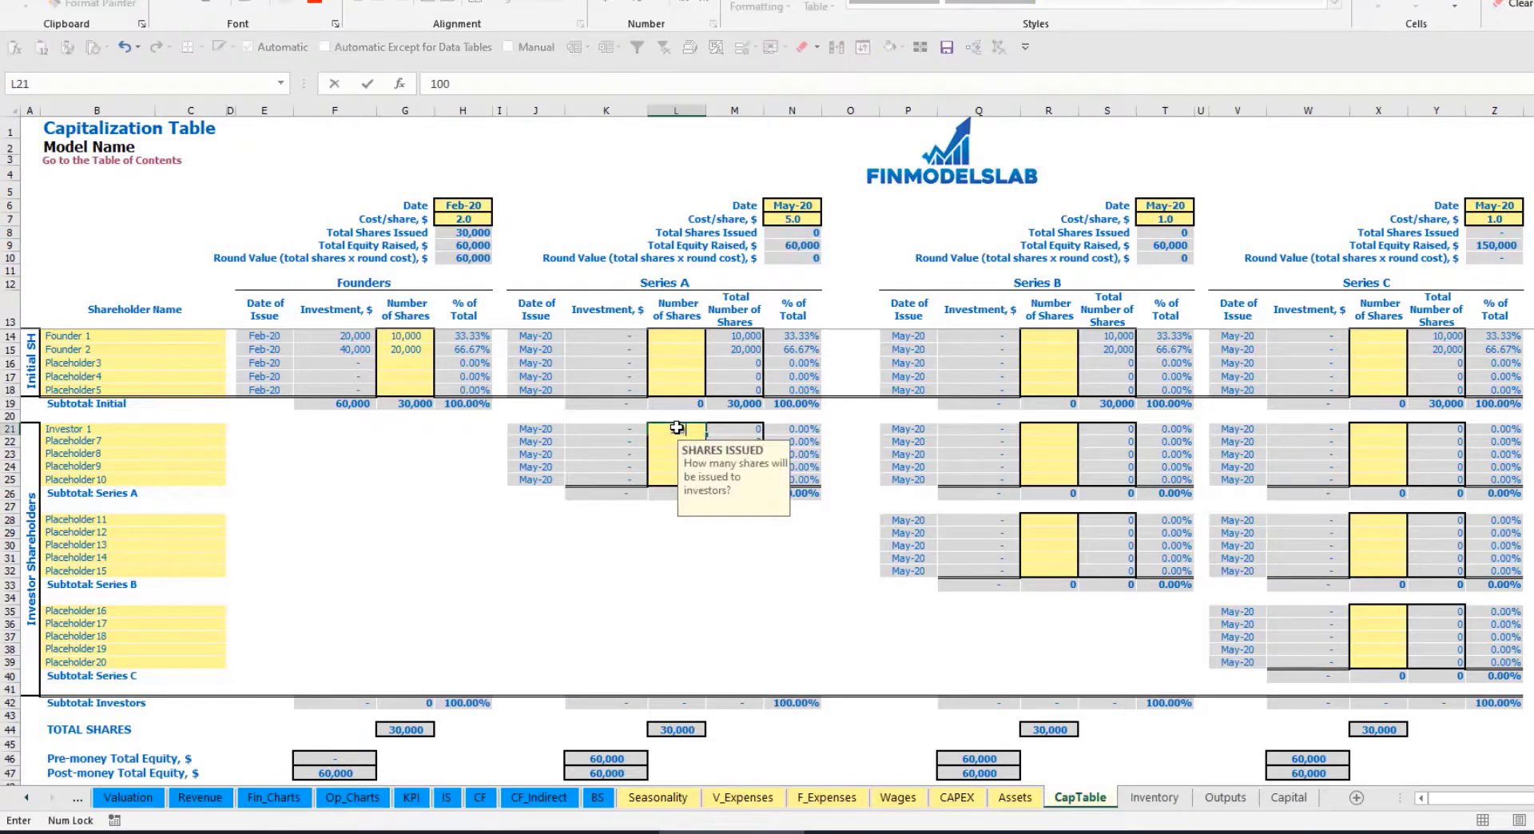
{"action": "type", "text": "0"}
{"action": "key", "text": "Return"}
{"action": "left_click", "coordinate": [611, 555]}
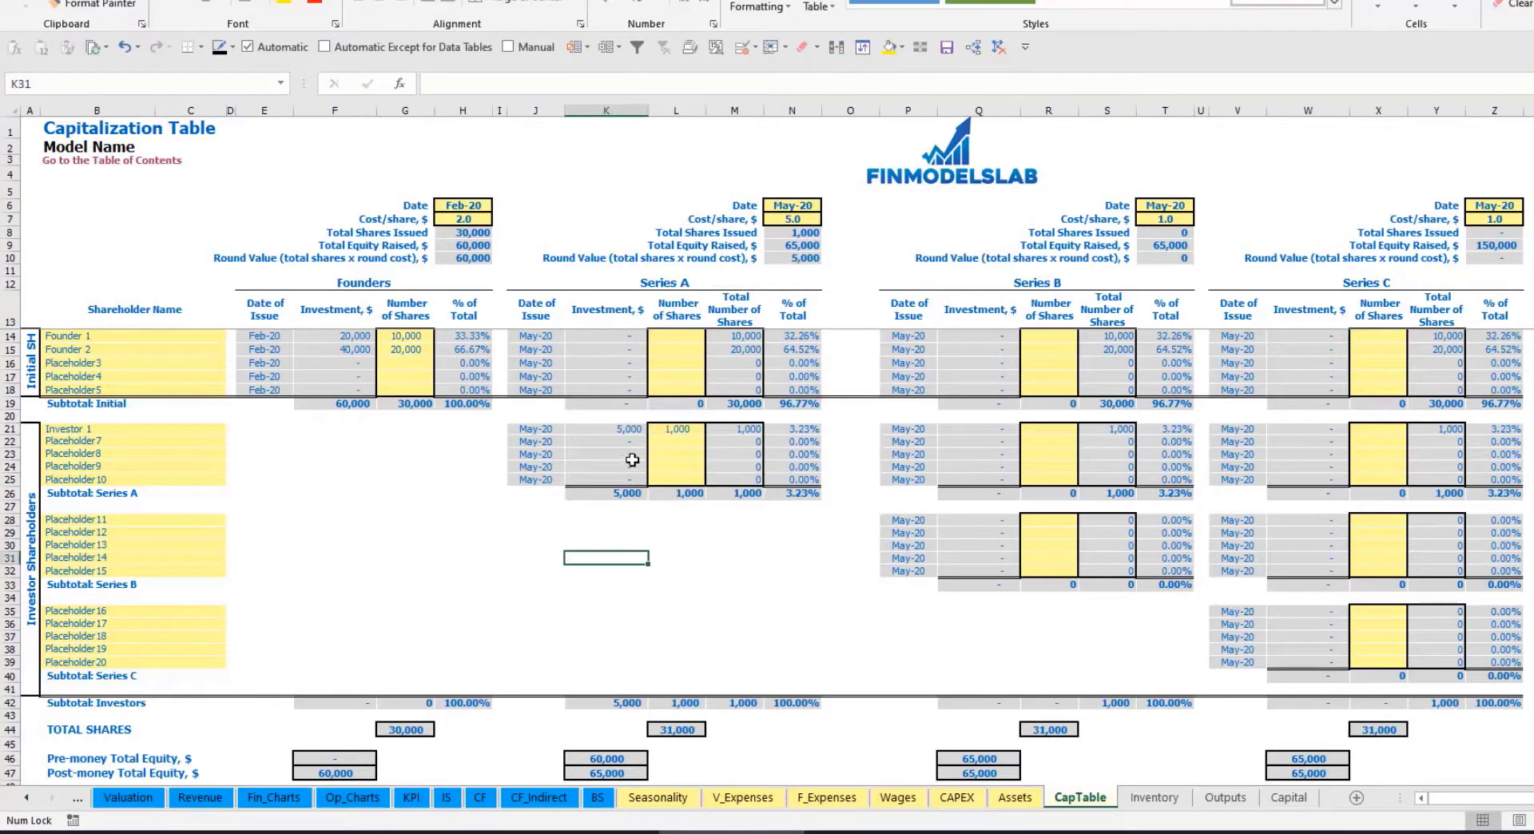
Step: Examine Investor 1's Series A investment and percentage of total, and the round's pre-money and post-money total equity
{"action": "left_click", "coordinate": [617, 430]}
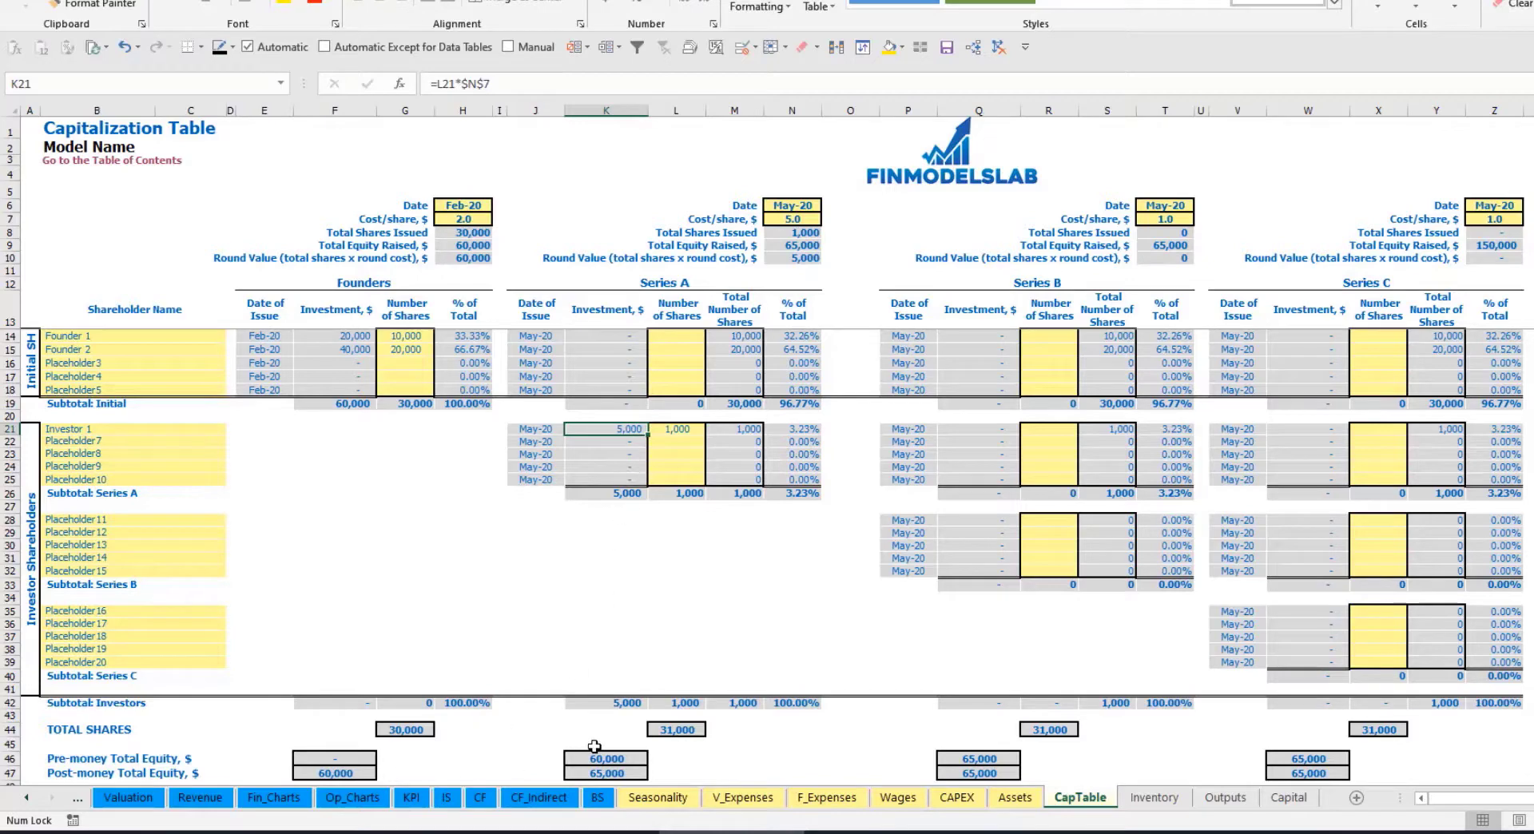
{"action": "left_click", "coordinate": [597, 757]}
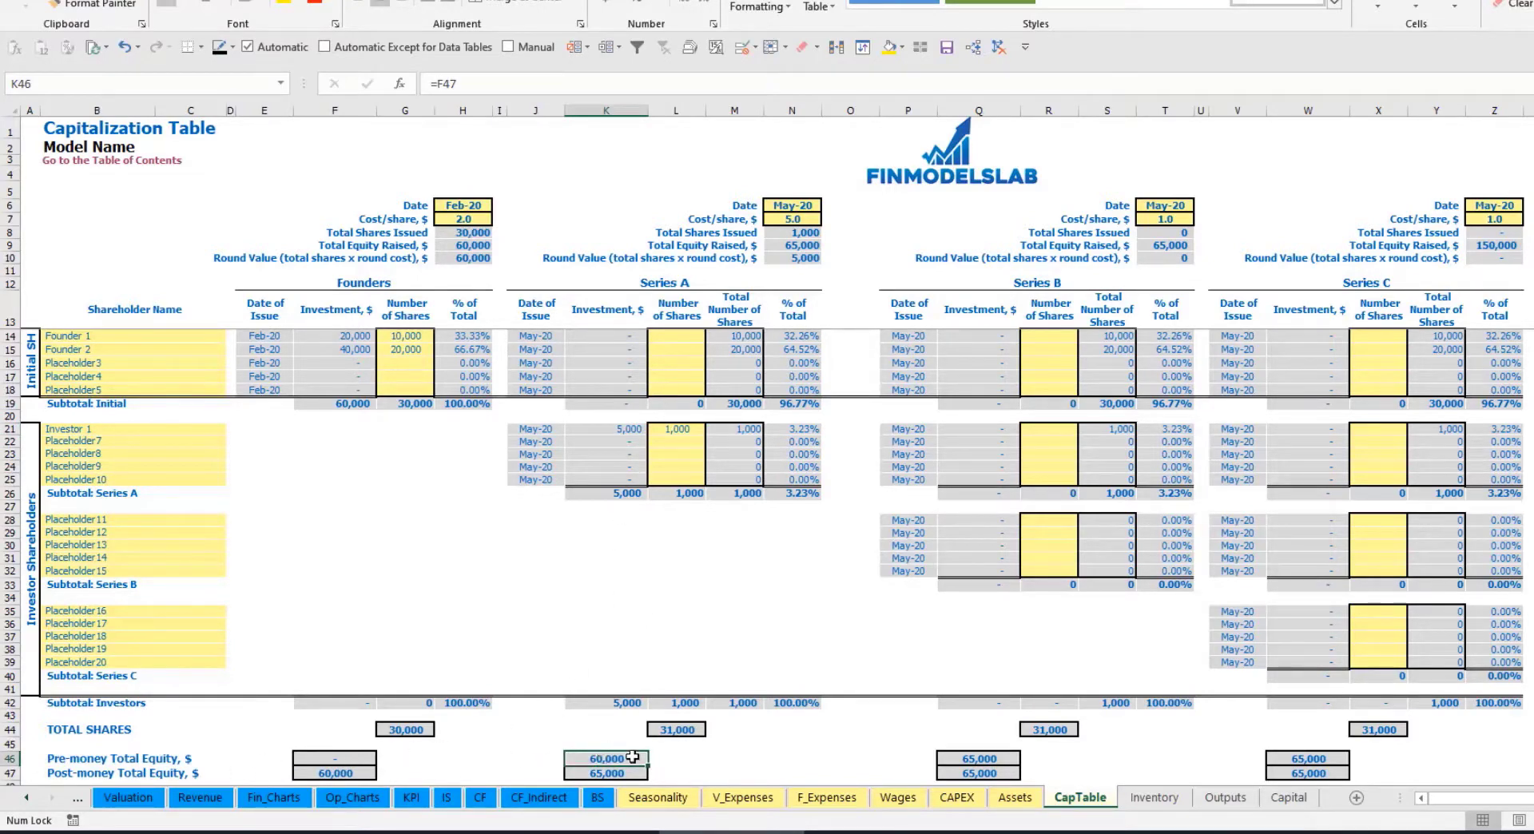
{"action": "key", "text": "Down"}
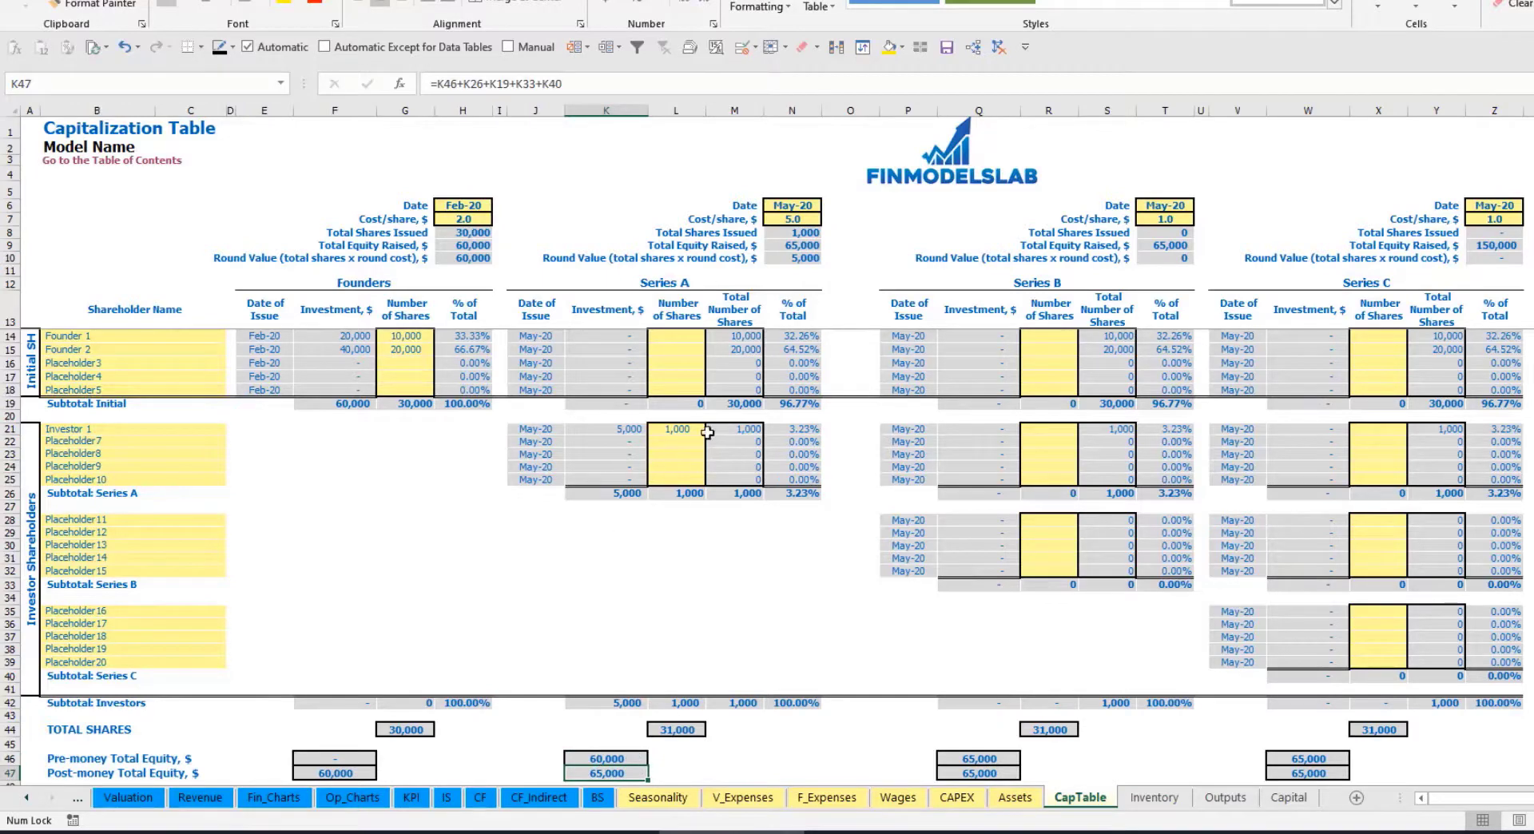
{"action": "left_click", "coordinate": [782, 429]}
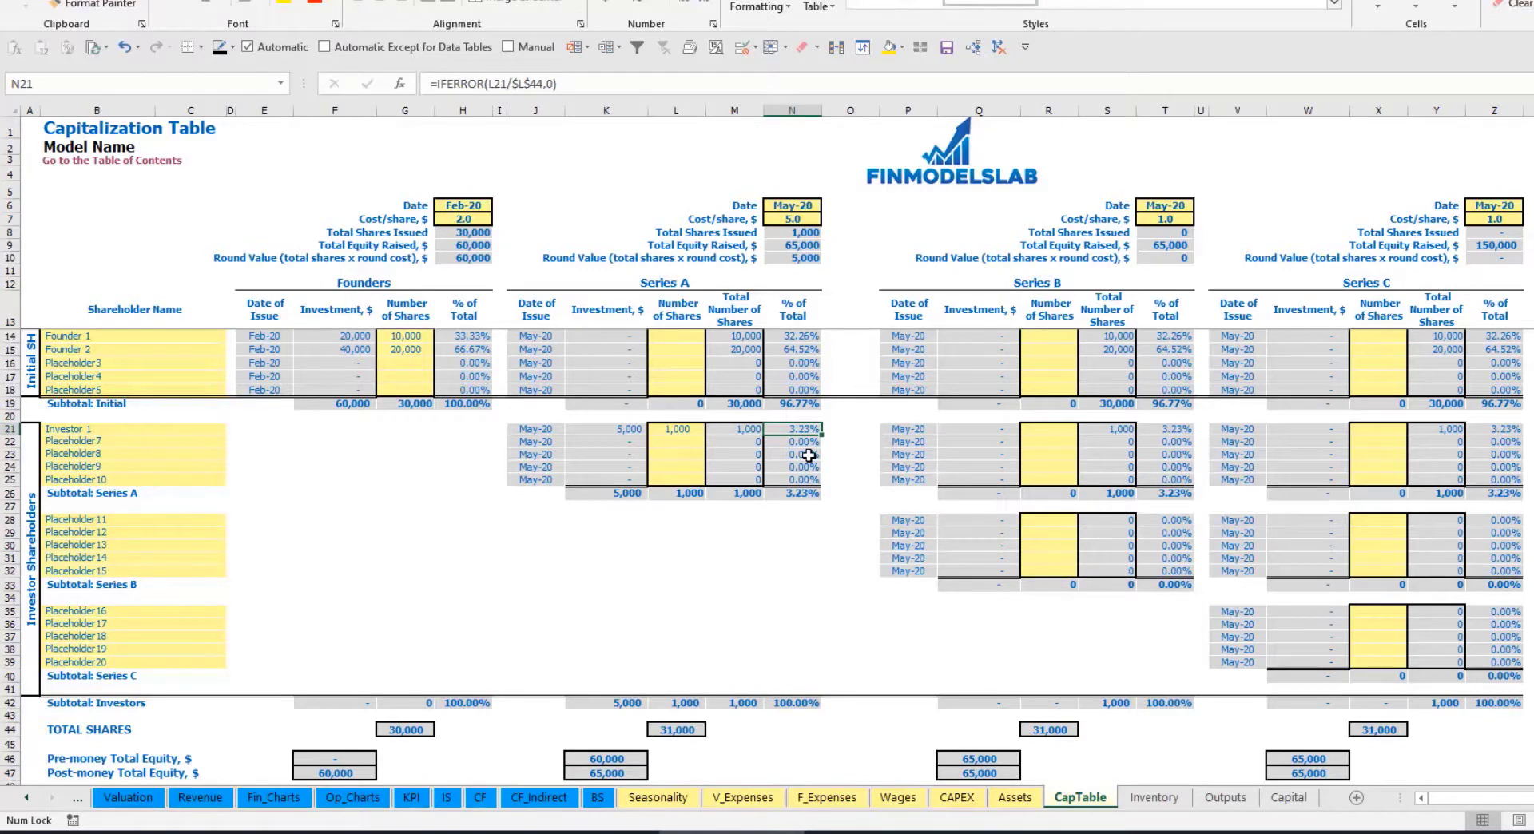
Step: Compare the diluted ownership percentages of Founder 1 and Founder 2 in the Series A round
{"action": "left_click_drag", "start_coordinate": [171, 336], "coordinate": [181, 353]}
{"action": "left_click_drag", "start_coordinate": [800, 336], "coordinate": [799, 351]}
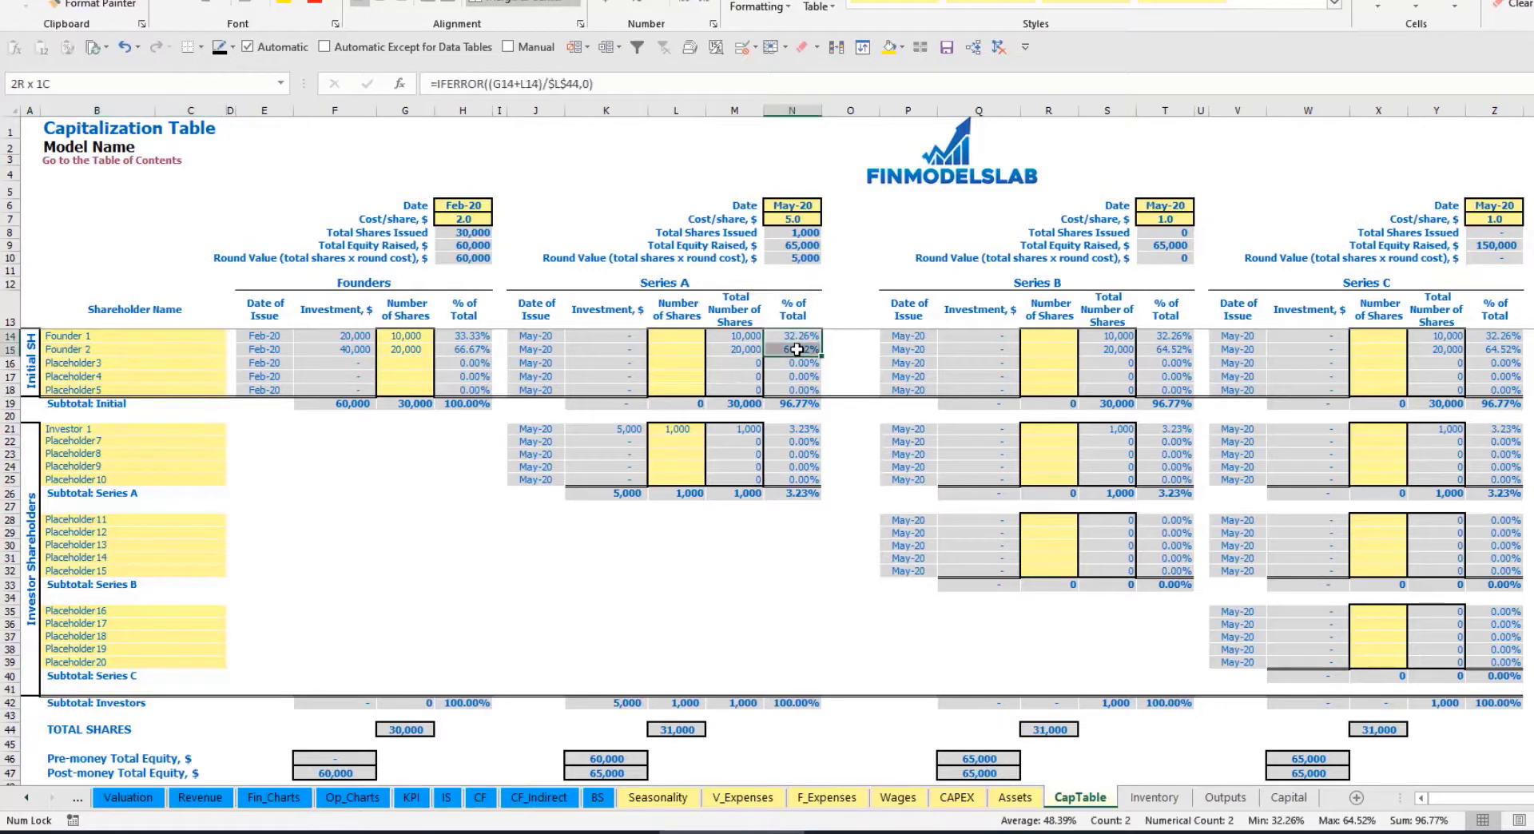
{"action": "key", "text": "Up"}
{"action": "key", "text": "Down"}
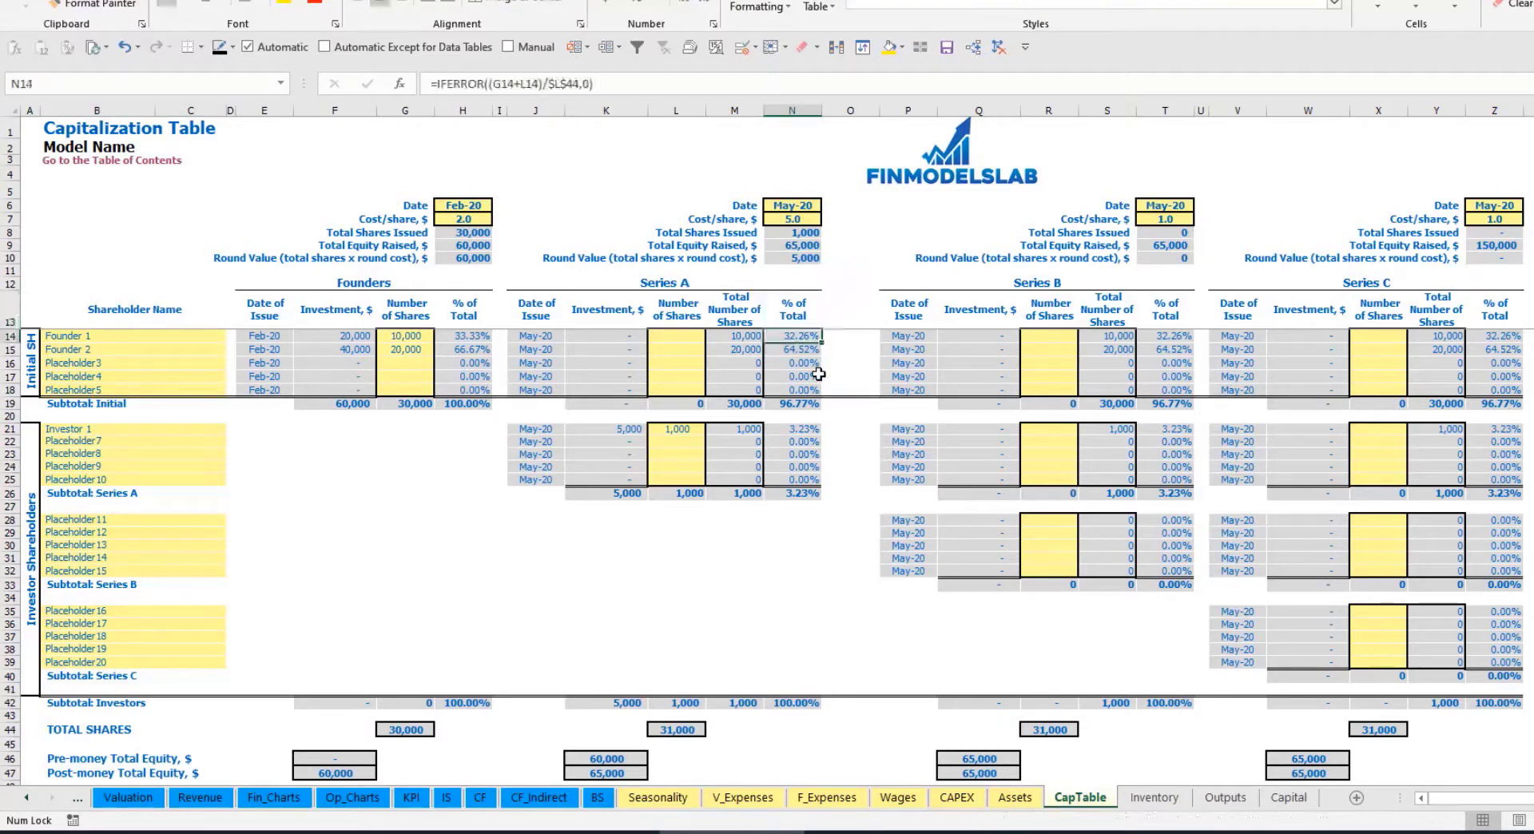
{"action": "key", "text": "Down"}
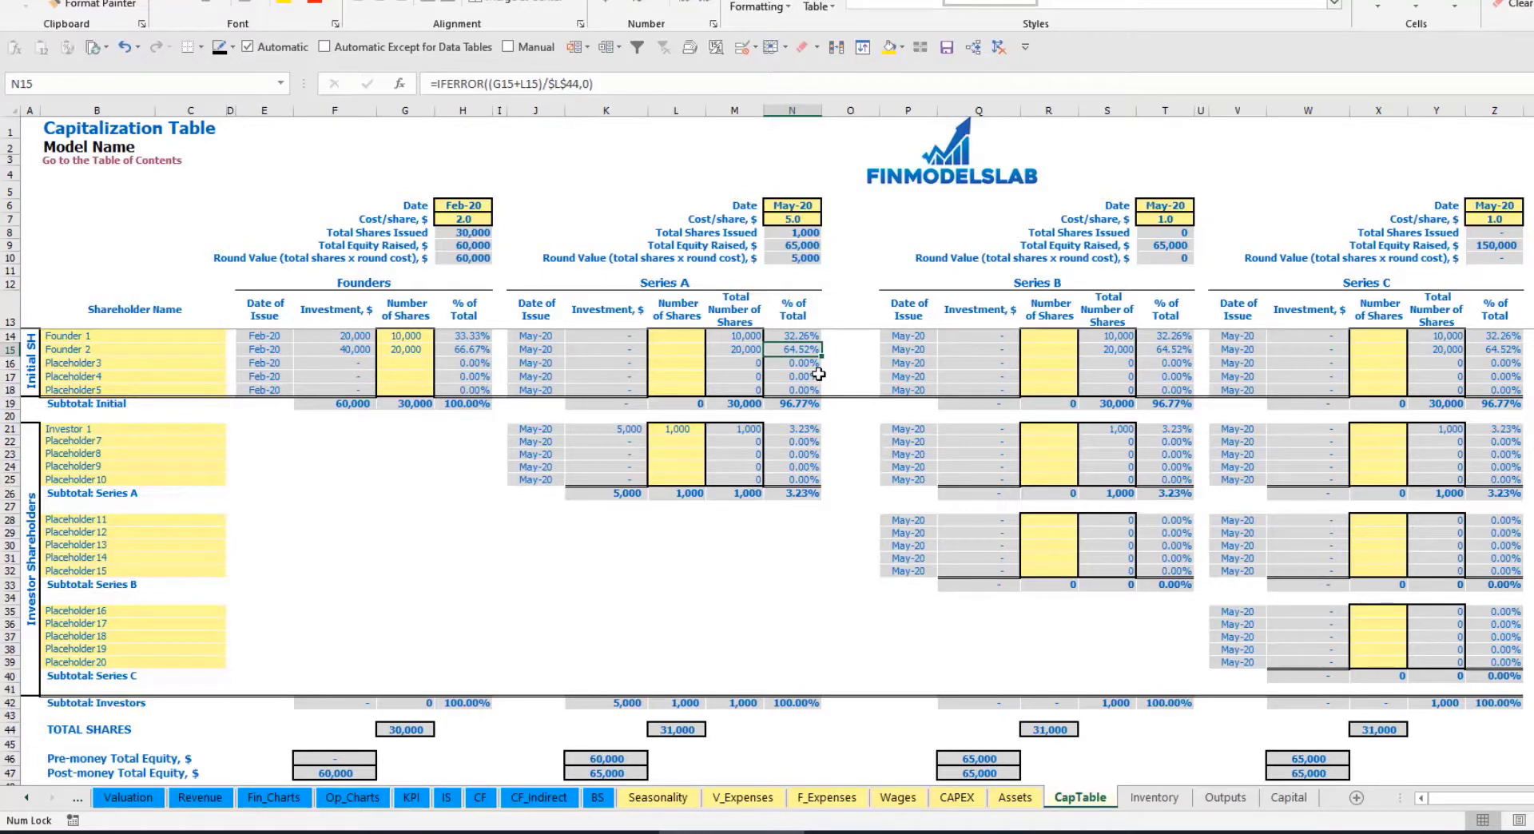
Step: Look over the placeholder shareholder names of the remaining rounds and the investors' share inputs in Series A
{"action": "left_click", "coordinate": [150, 531]}
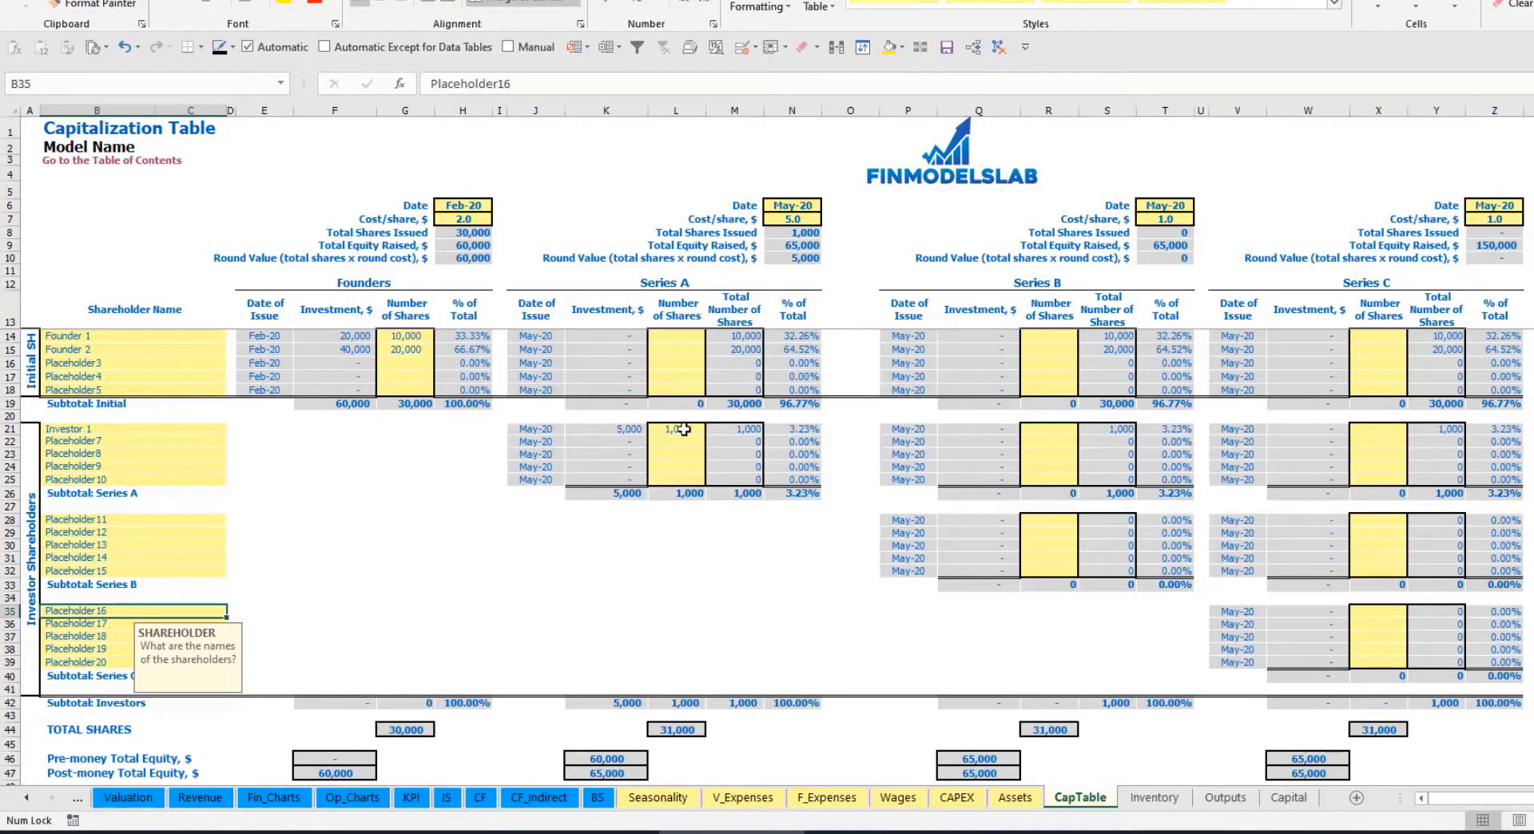
{"action": "left_click_drag", "start_coordinate": [682, 430], "coordinate": [679, 479]}
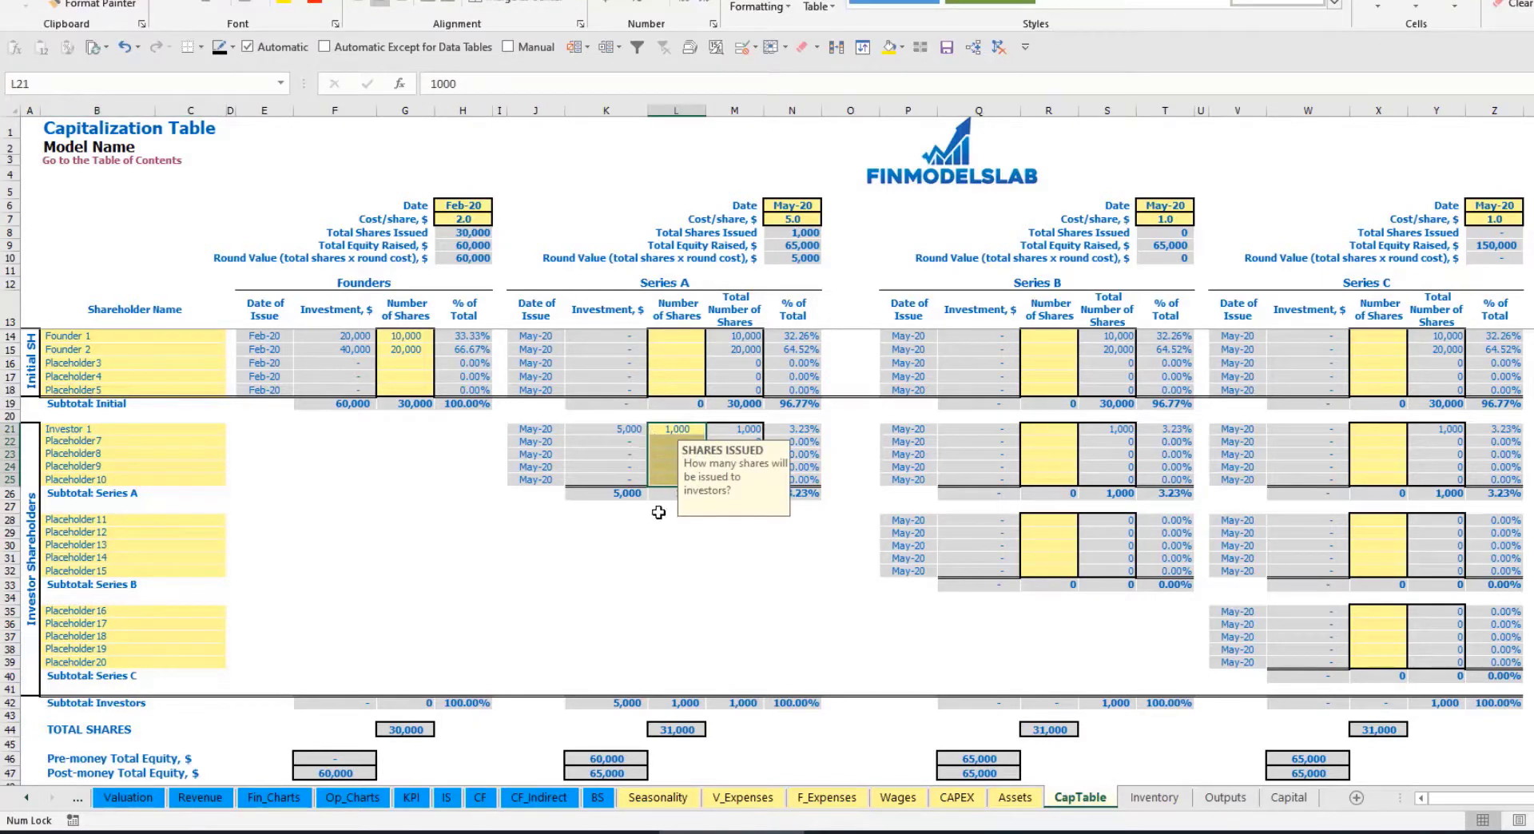
{"action": "left_click", "coordinate": [696, 545]}
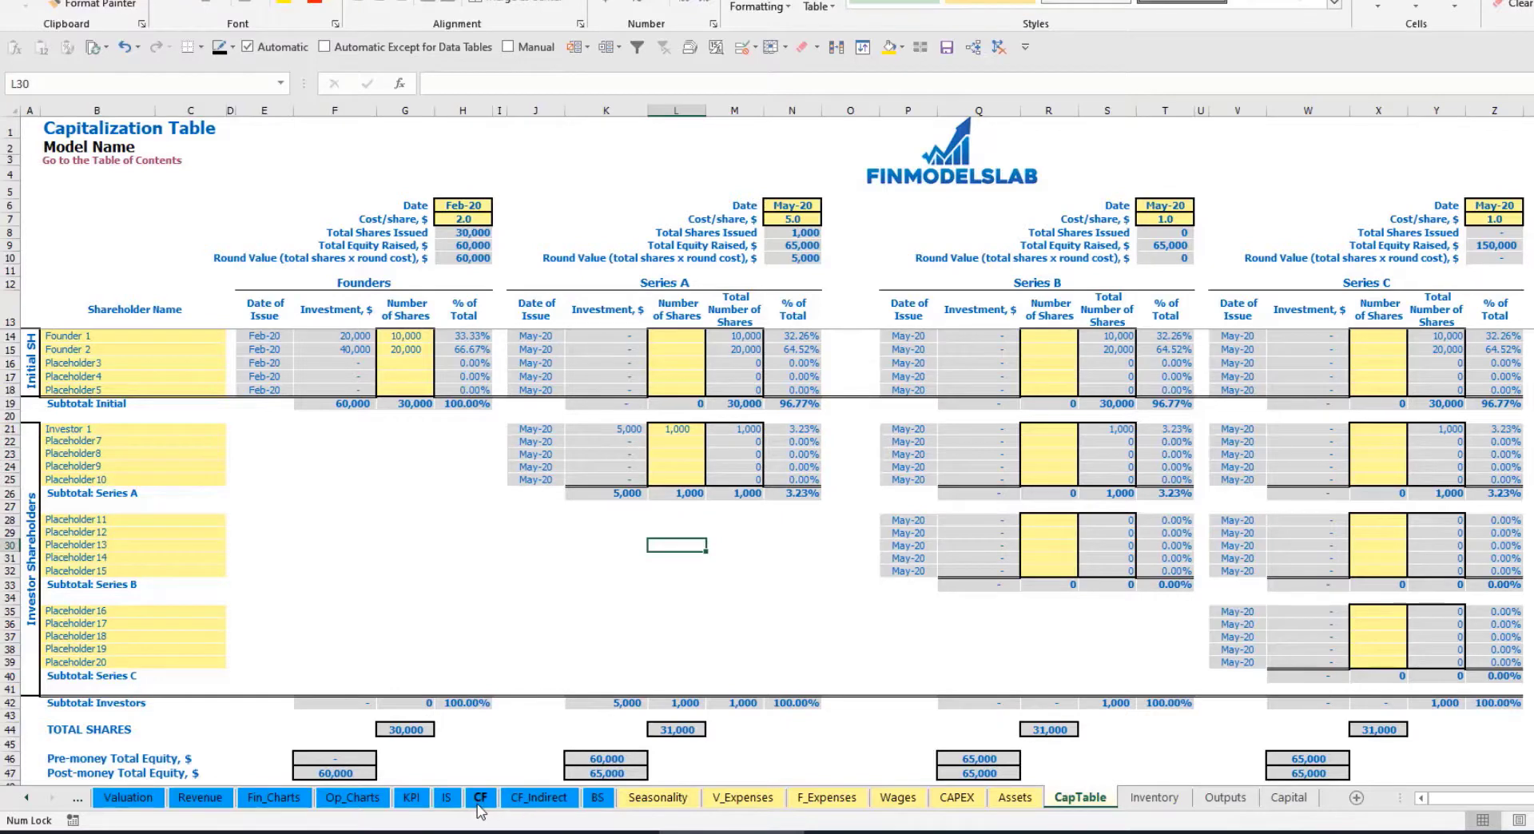
Step: Check the Feb-20 and May-20 Ordinary Equity Raisings on the Cash Flow Statement and the Ordinary Equity row on the Balance Sheet
{"action": "left_click", "coordinate": [479, 797]}
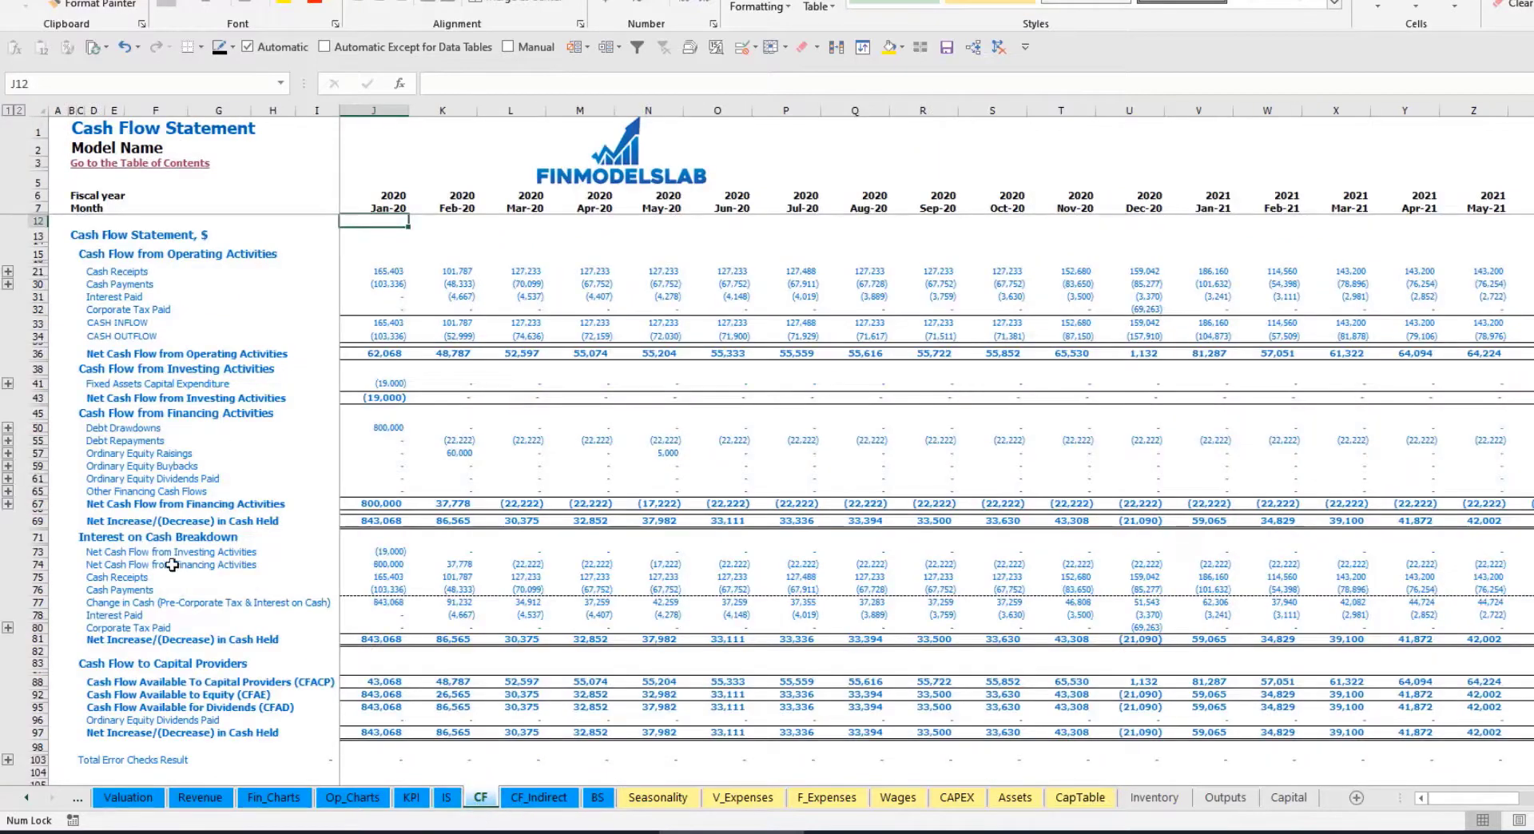
{"action": "left_click", "coordinate": [37, 453]}
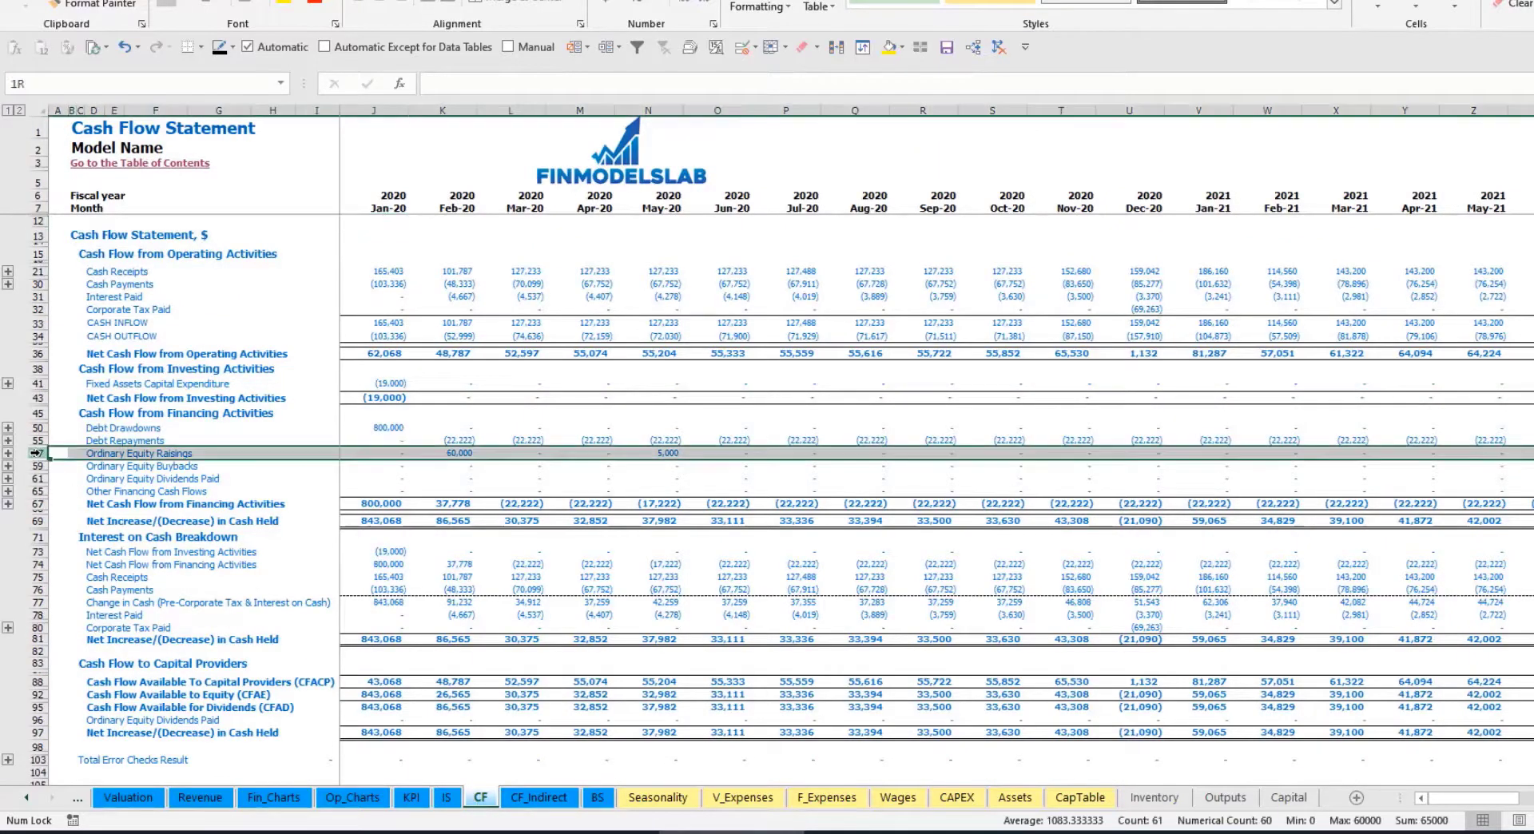
{"action": "left_click", "coordinate": [464, 453]}
{"action": "left_click", "coordinate": [664, 453]}
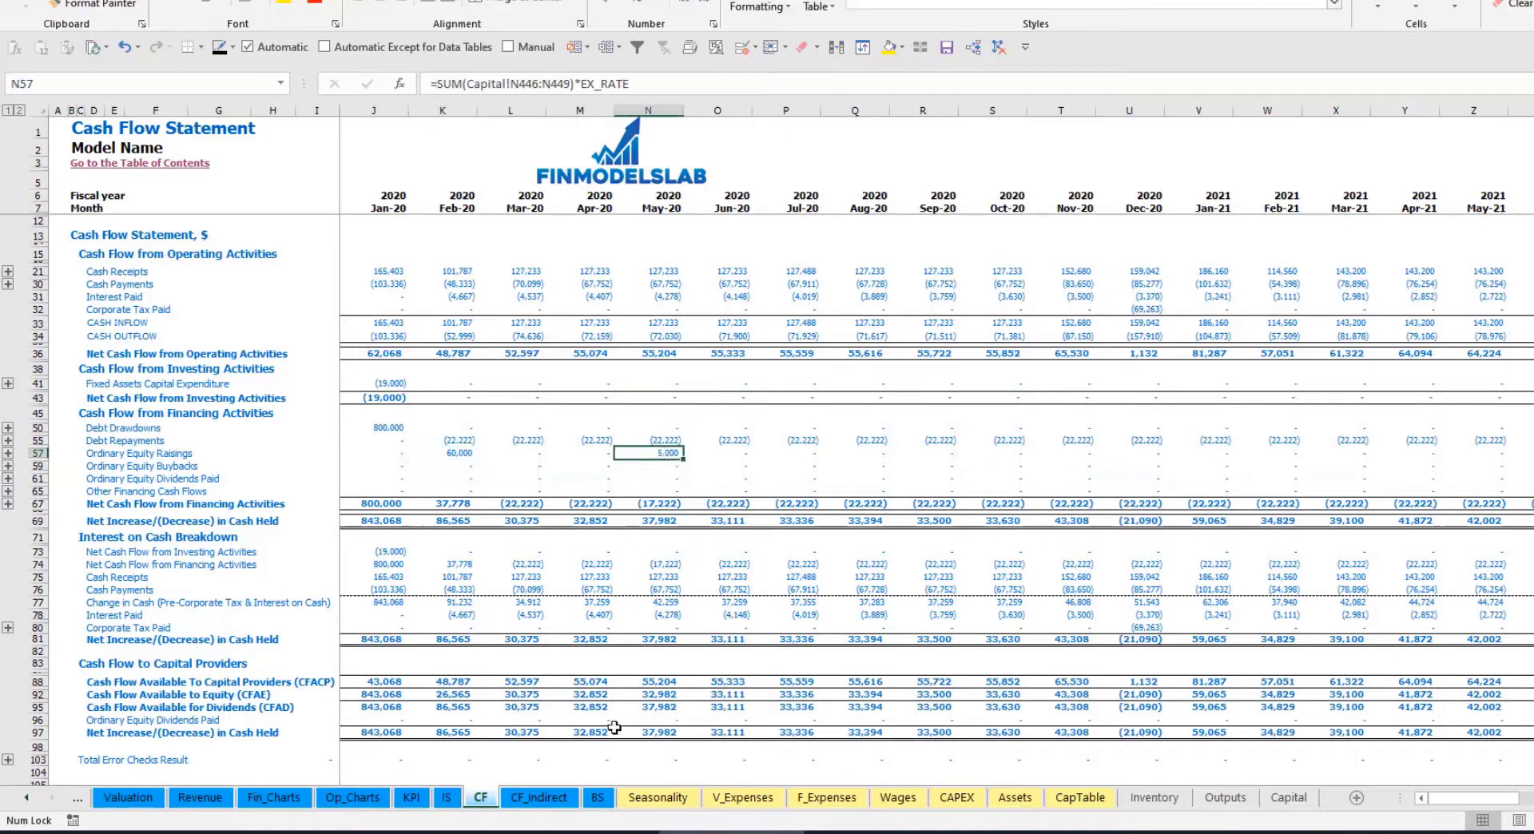
{"action": "left_click", "coordinate": [600, 798]}
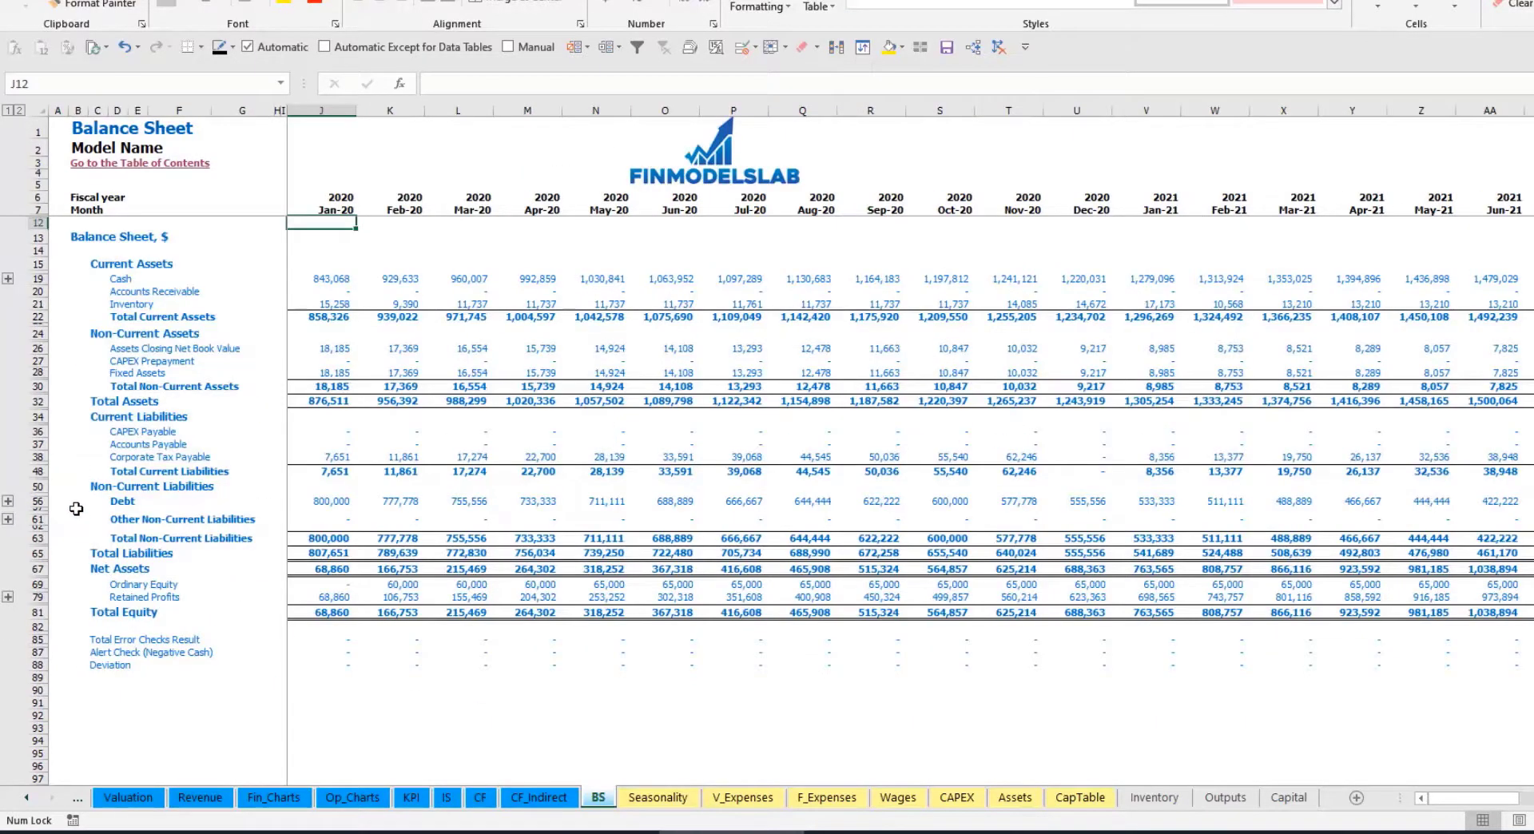
{"action": "left_click", "coordinate": [36, 584]}
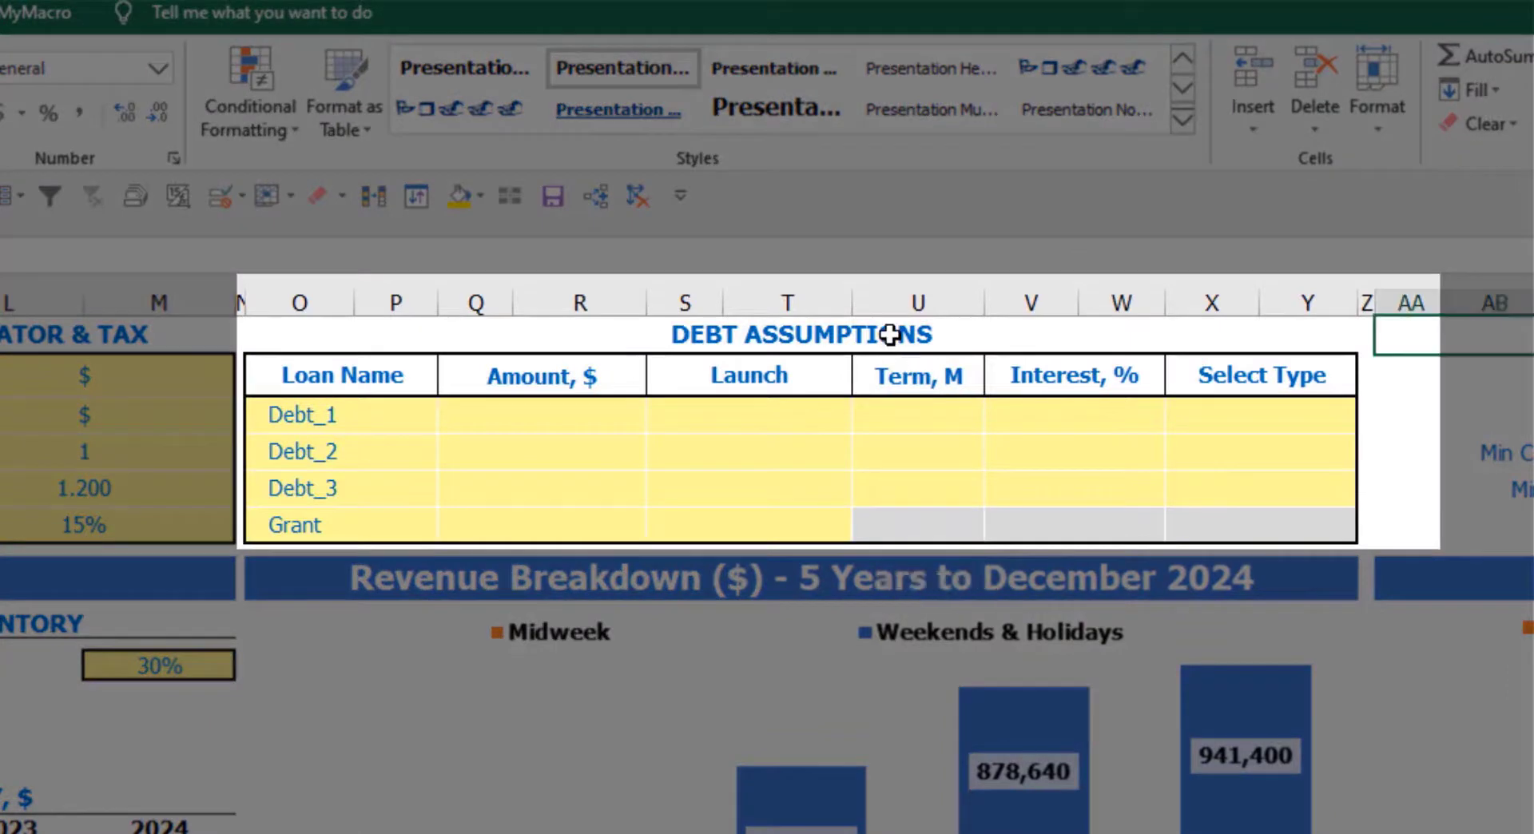
Step: Try the Annuity repayment type for Debt_1 in the Debt Assumptions table and settle on Usual
{"action": "left_click", "coordinate": [890, 334]}
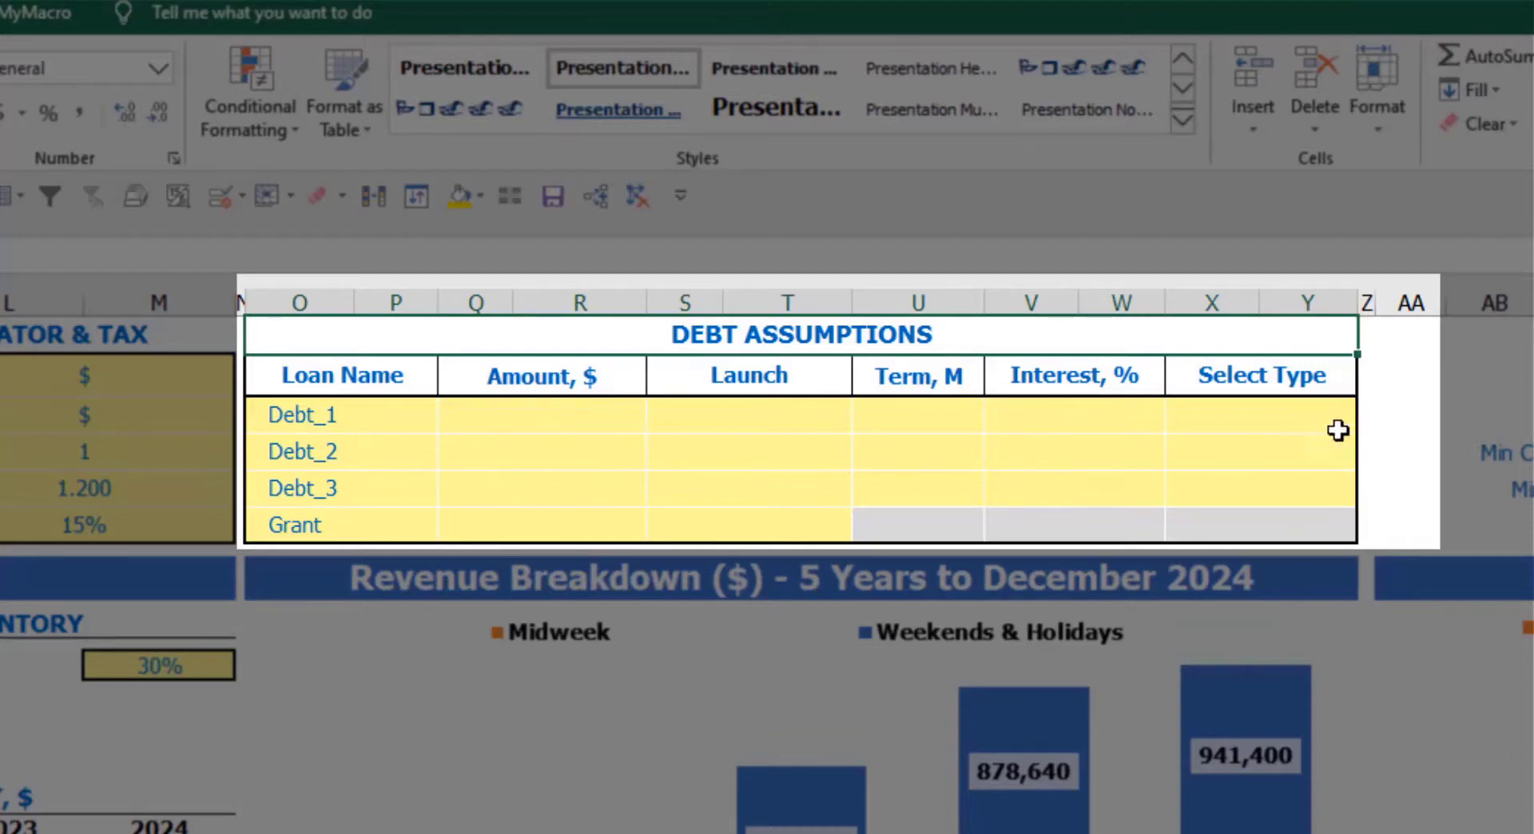
{"action": "left_click", "coordinate": [1347, 406]}
{"action": "left_click", "coordinate": [1370, 419]}
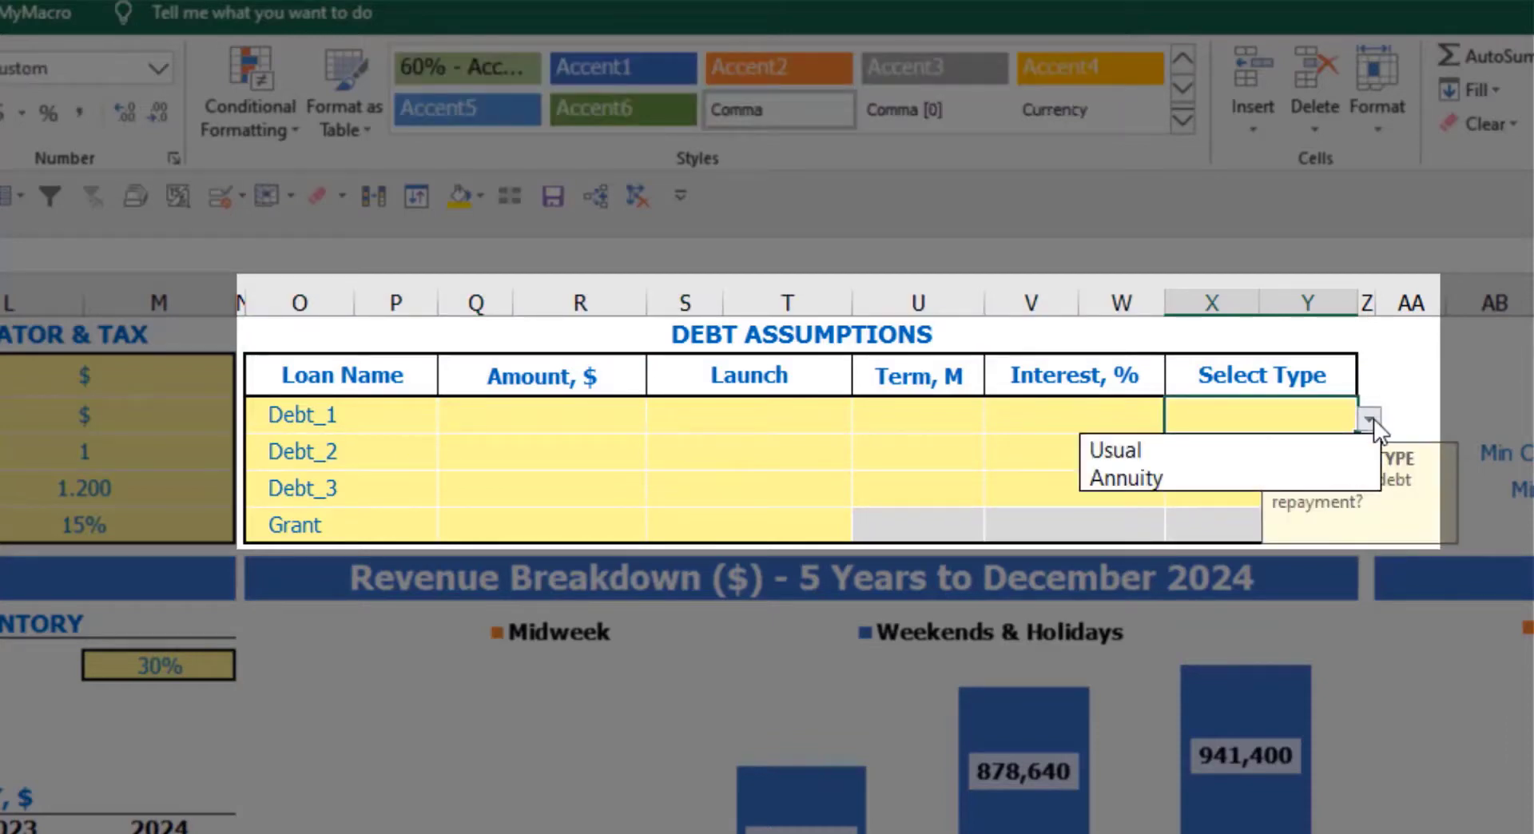
{"action": "left_click", "coordinate": [1331, 475]}
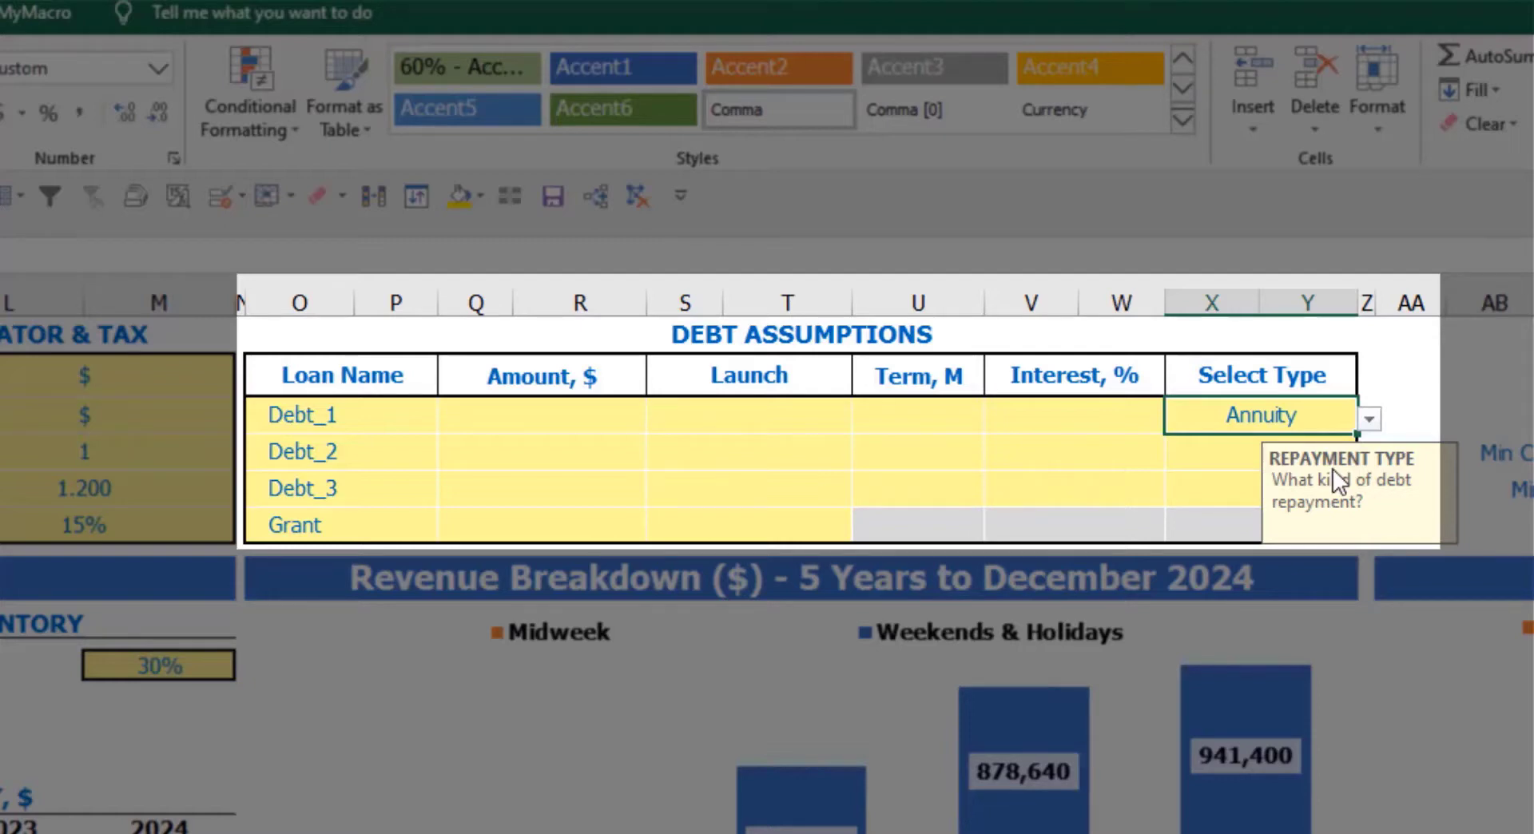
{"action": "left_click", "coordinate": [1370, 419]}
{"action": "left_click", "coordinate": [1314, 451]}
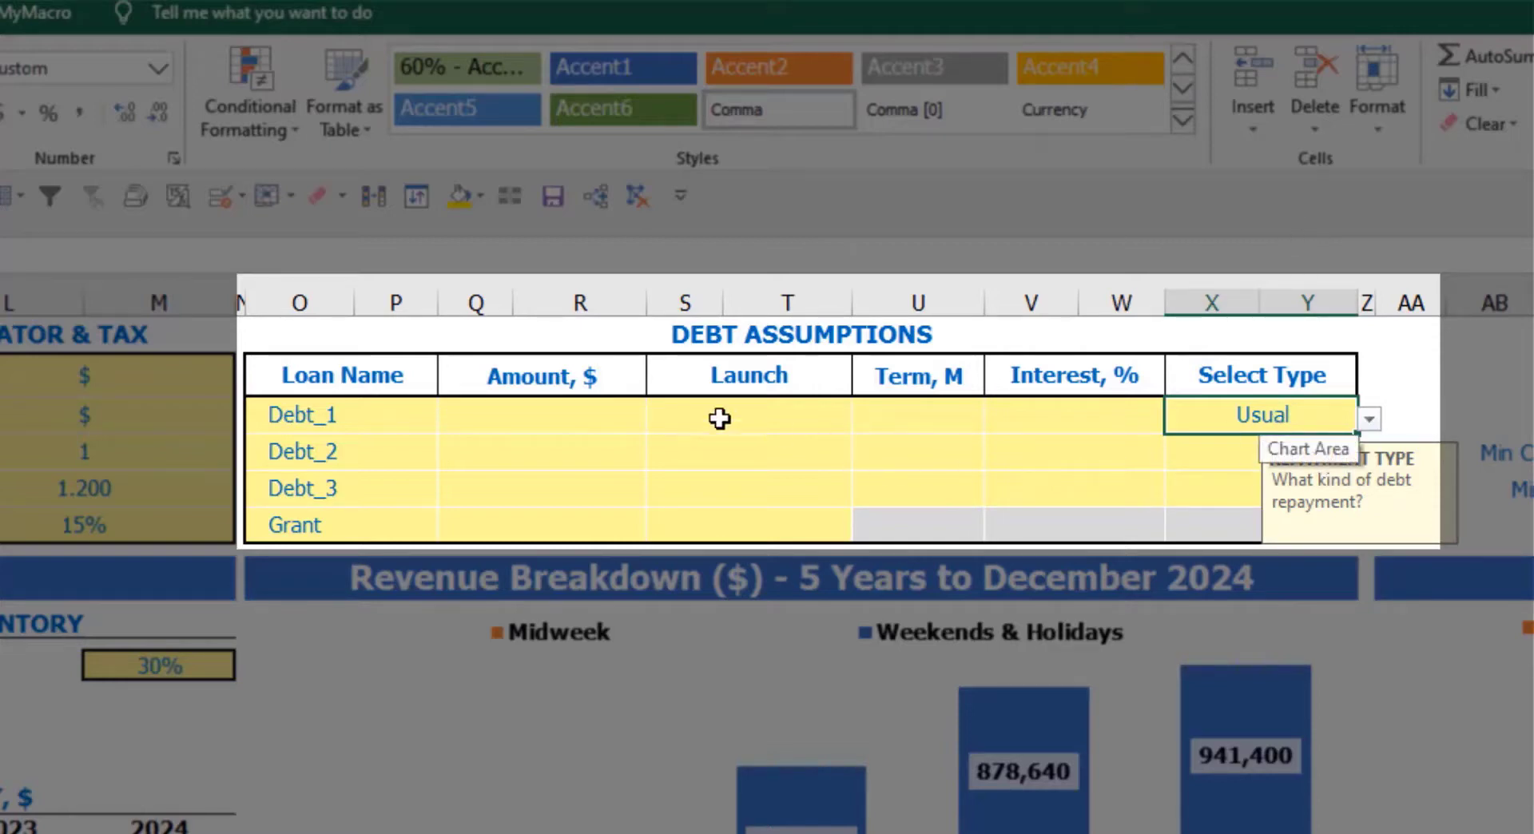
Step: Enter a loan amount of 1,000,000 for Debt_1
{"action": "left_click", "coordinate": [605, 416]}
{"action": "type", "text": "1,00"}
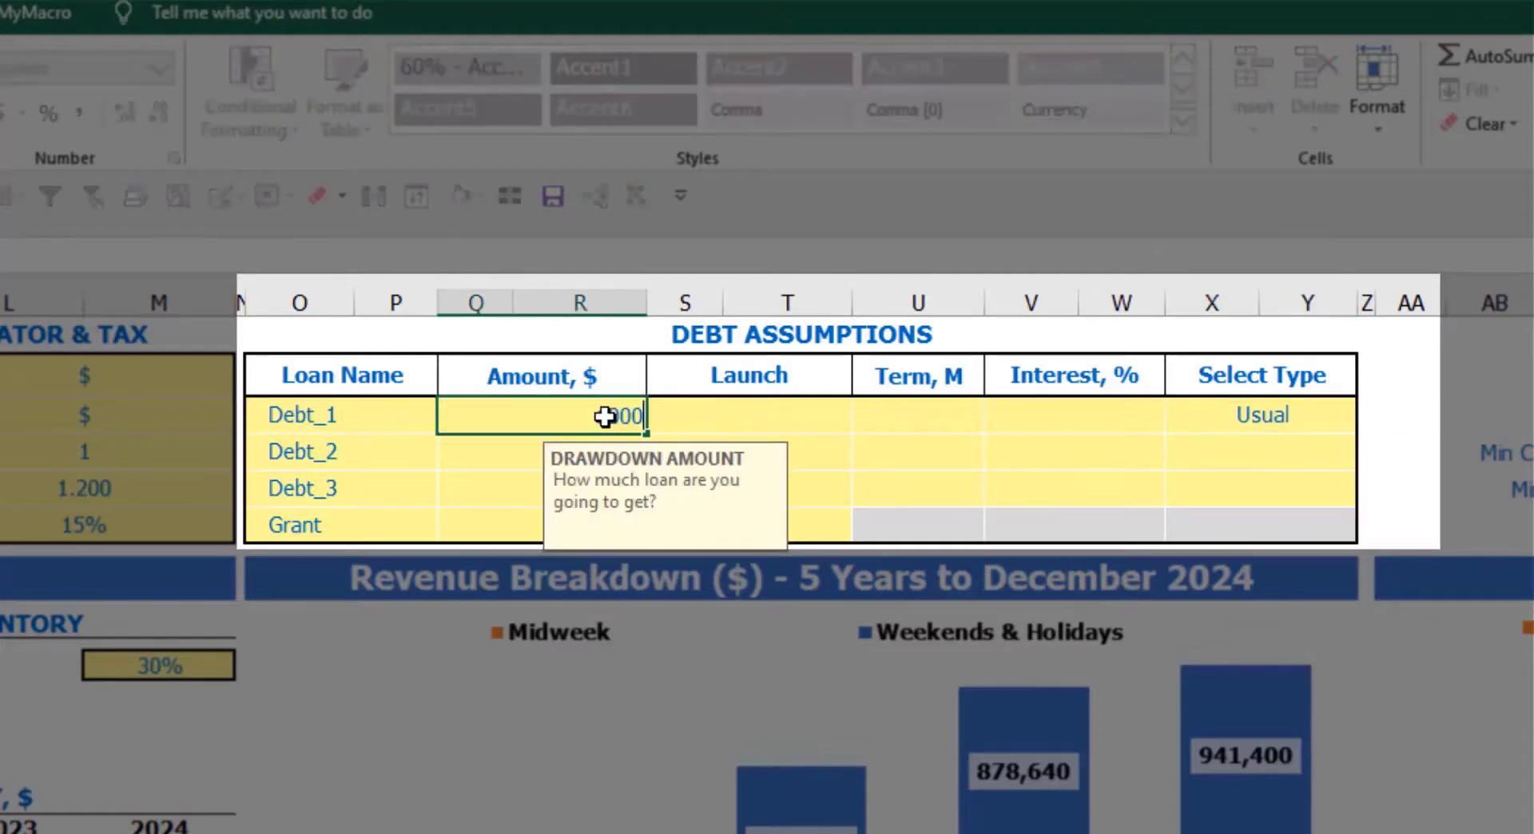
{"action": "type", "text": "0,000"}
{"action": "key", "text": "Return"}
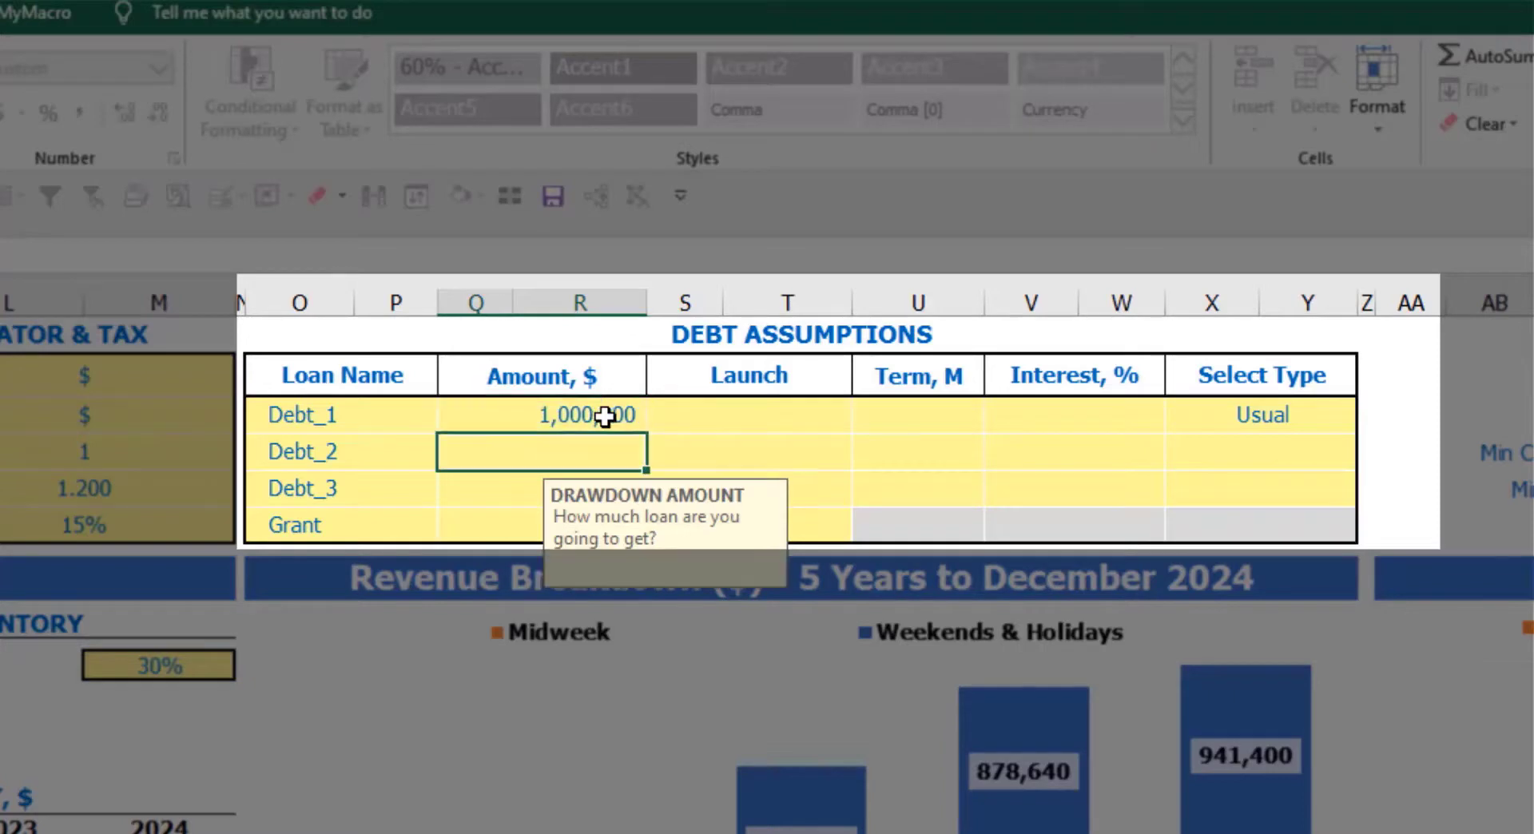
Step: Set the launch date of Debt_1 in the Debt Assumptions table to Feb-20
{"action": "left_click", "coordinate": [847, 411]}
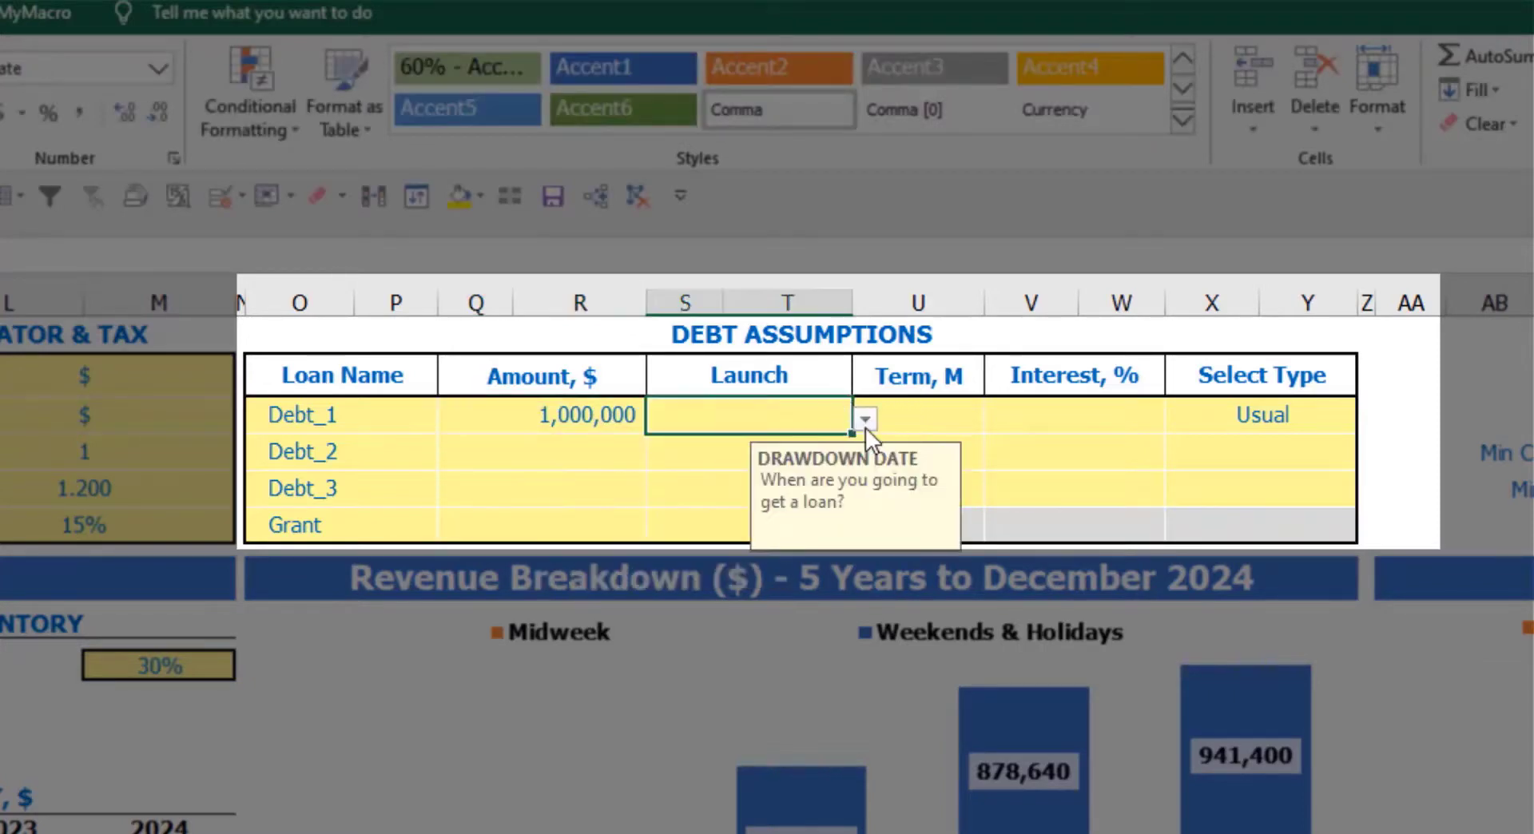
{"action": "left_click", "coordinate": [866, 422]}
{"action": "left_click", "coordinate": [799, 480]}
Step: Give Debt_1 a repayment term of 60 months and an annual interest rate of 5%
{"action": "left_click", "coordinate": [921, 404]}
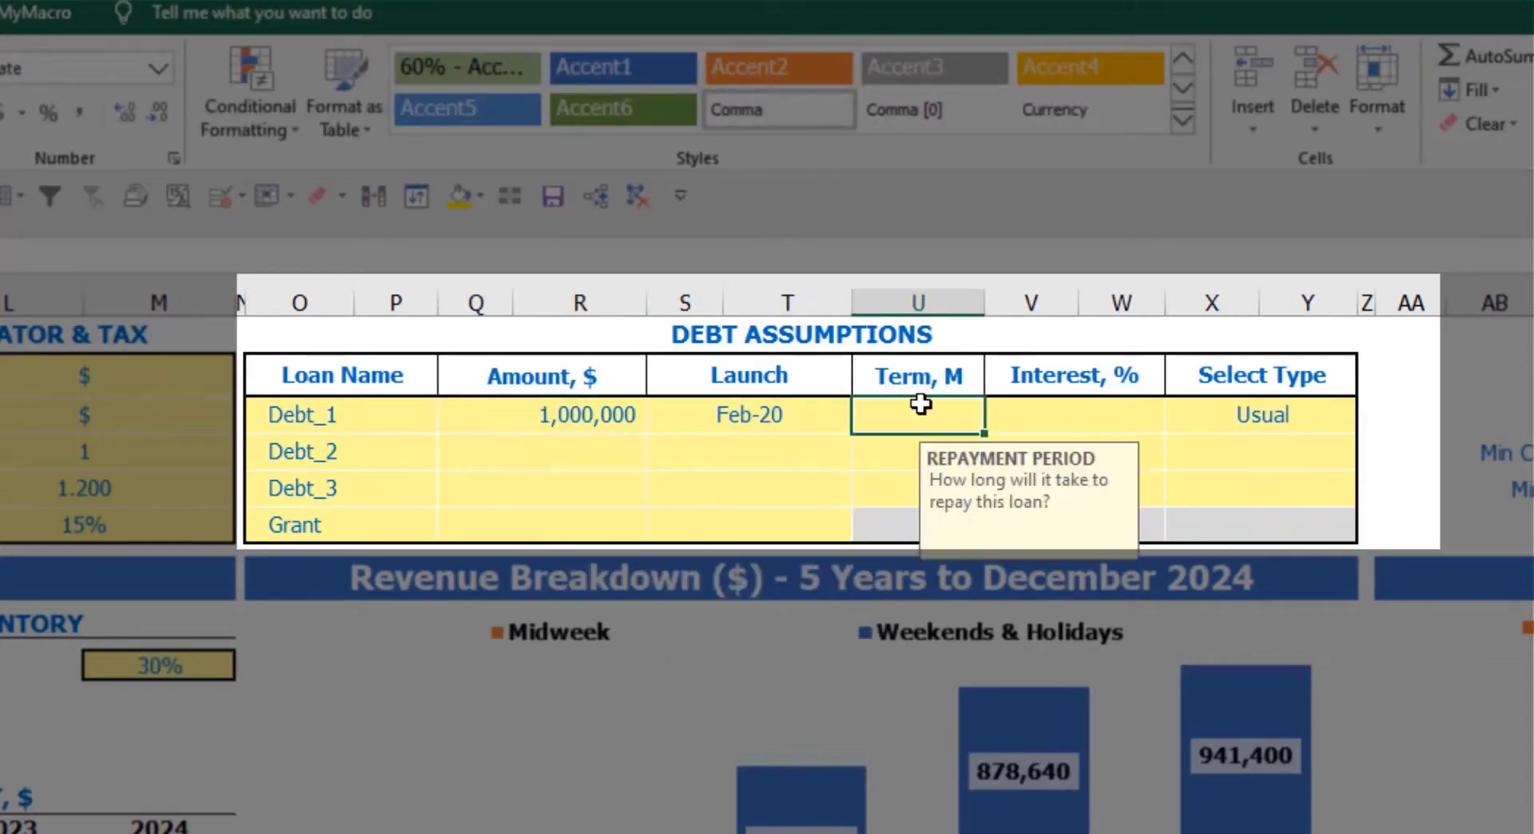
{"action": "type", "text": "60"}
{"action": "key", "text": "Return"}
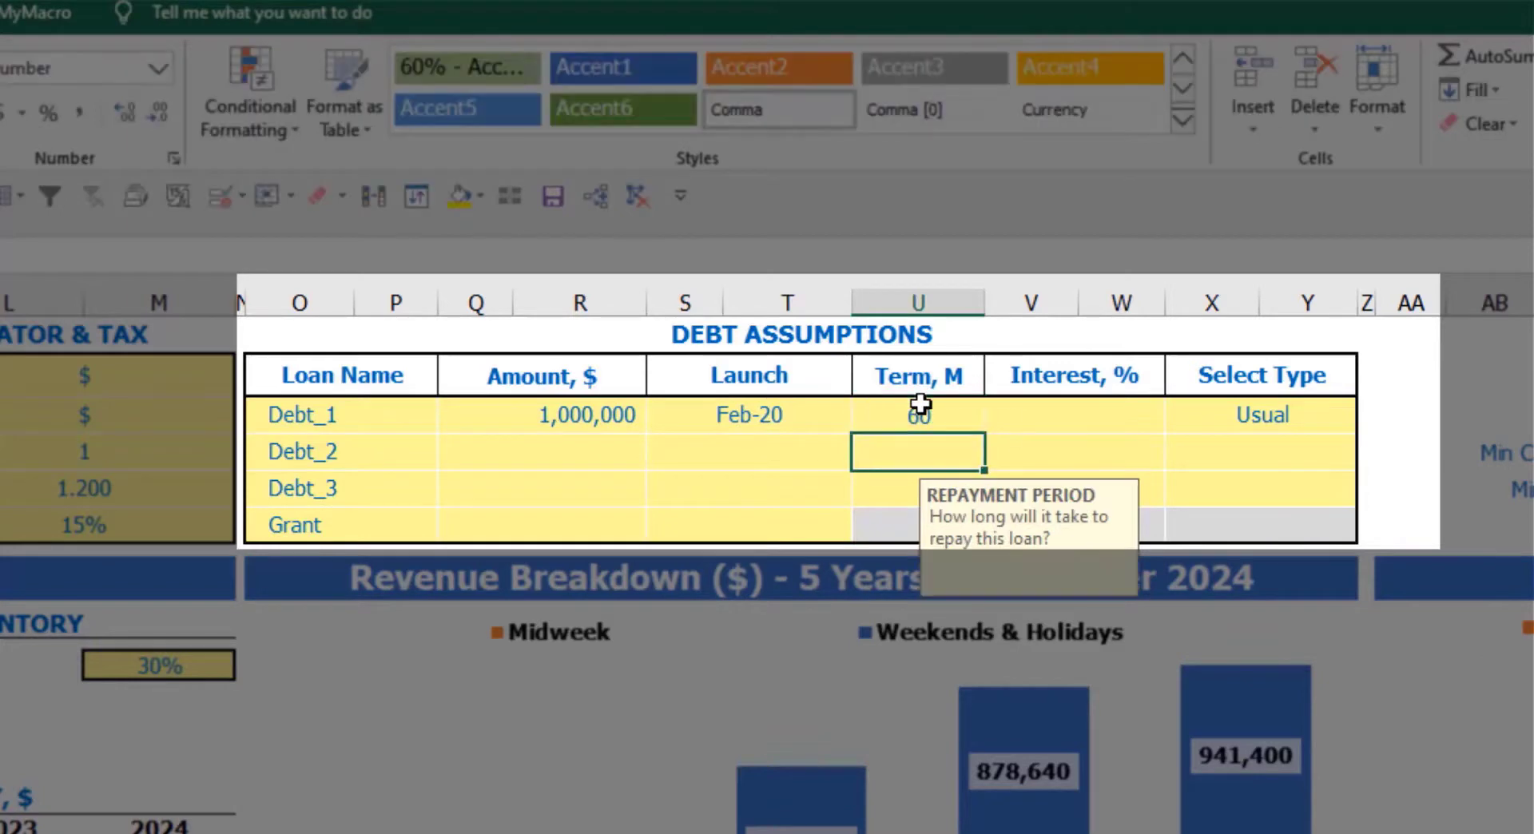
{"action": "left_click", "coordinate": [1011, 413]}
{"action": "type", "text": "5"}
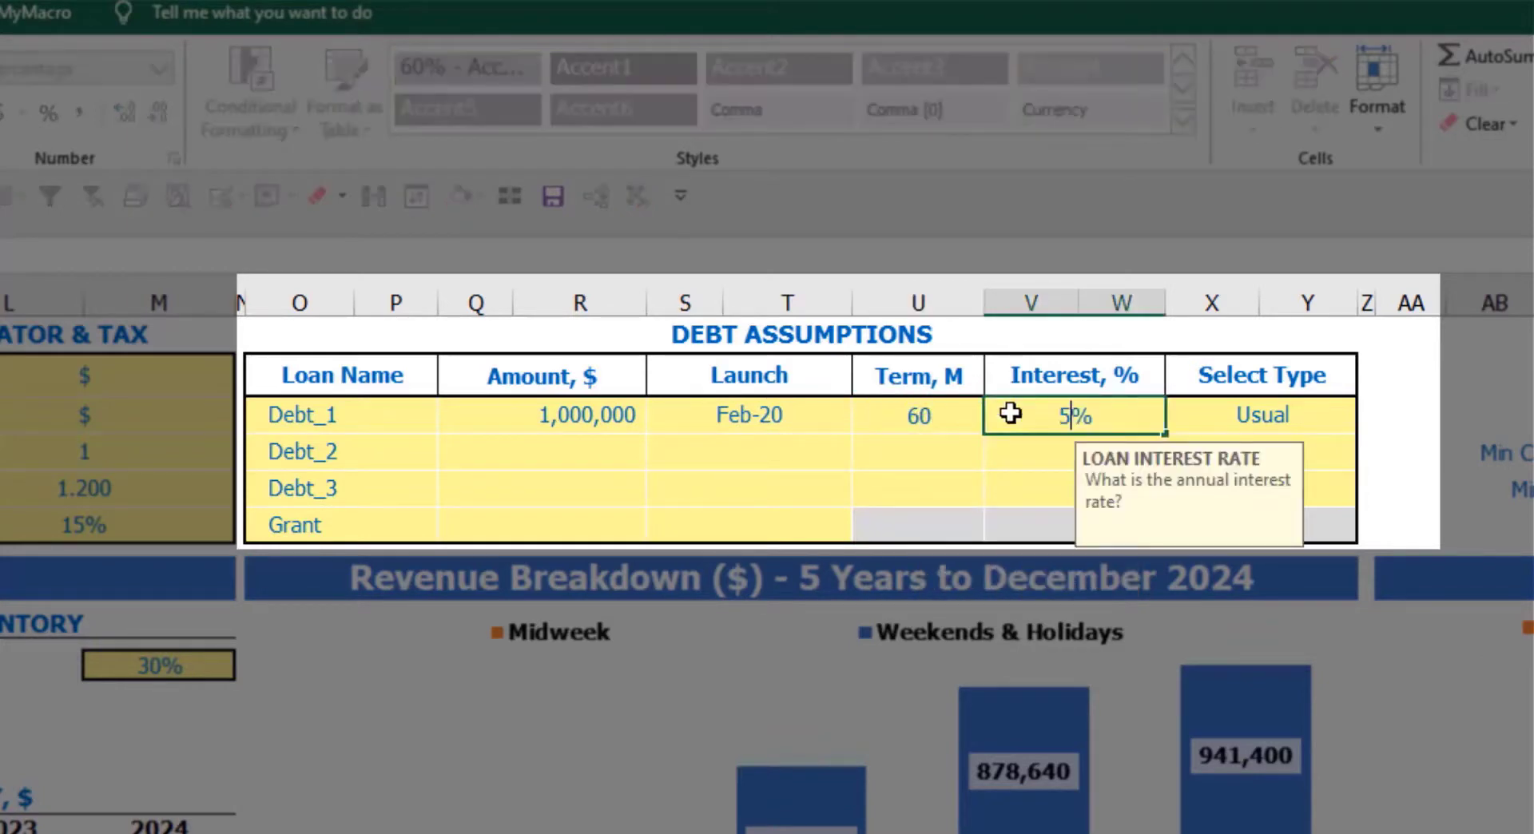
{"action": "key", "text": "Return"}
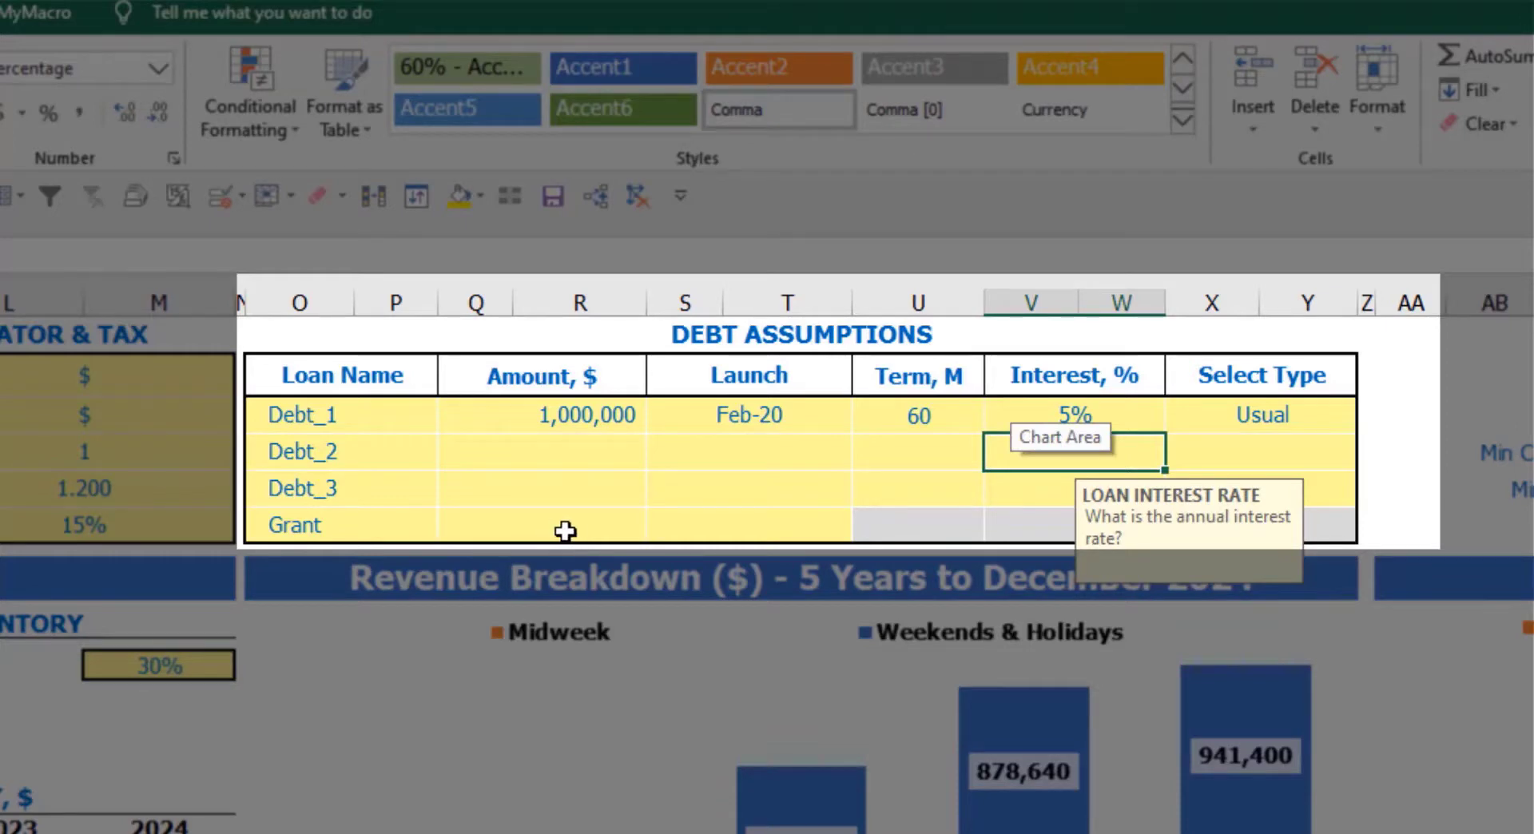
Step: Enter a Grant of 500,000 with a Mar-20 launch in the Debt Assumptions table
{"action": "left_click", "coordinate": [574, 531]}
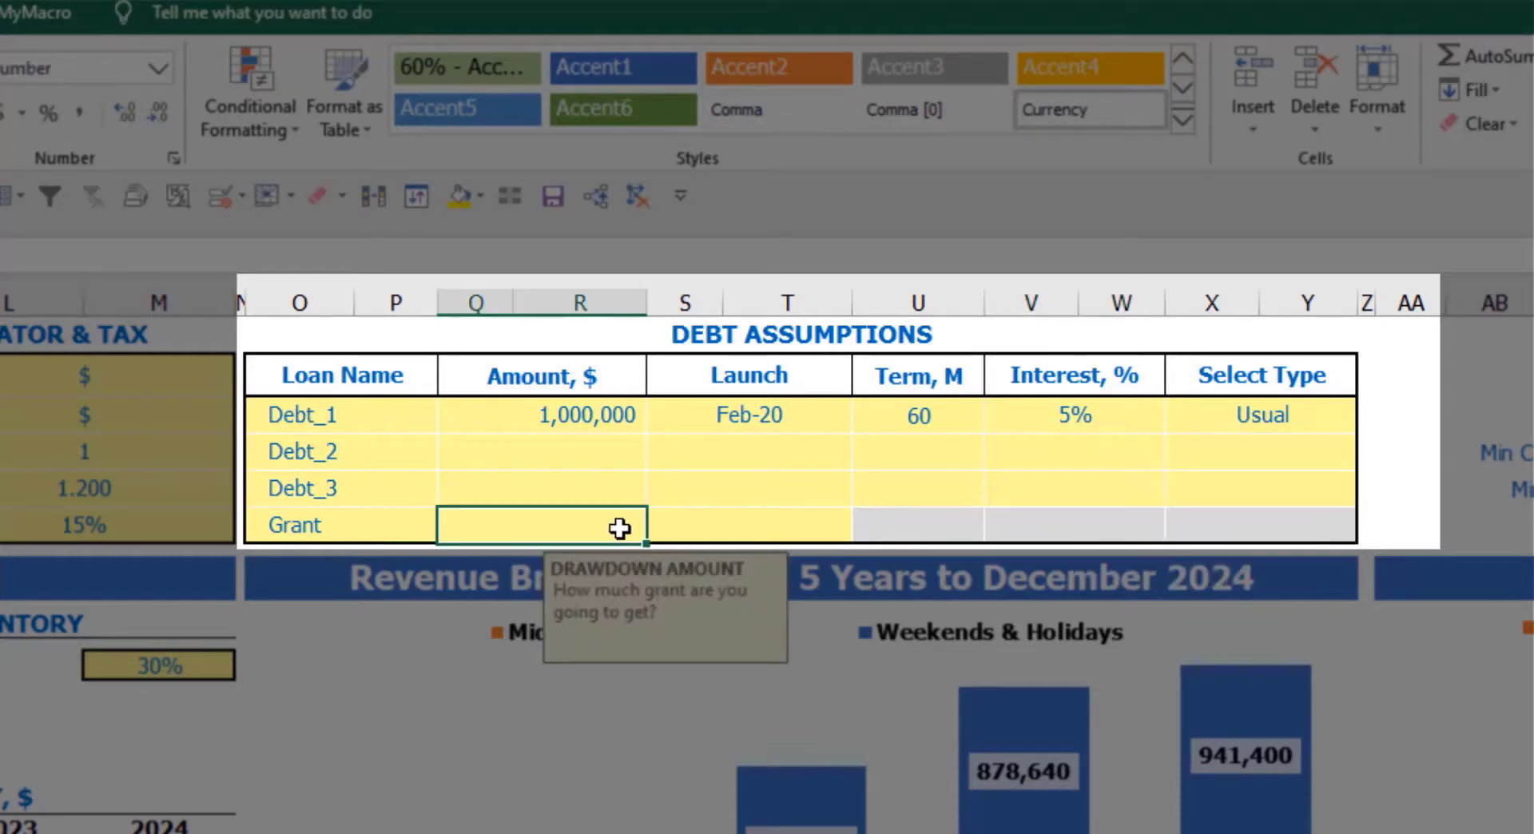
{"action": "type", "text": "500,000"}
{"action": "key", "text": "Return"}
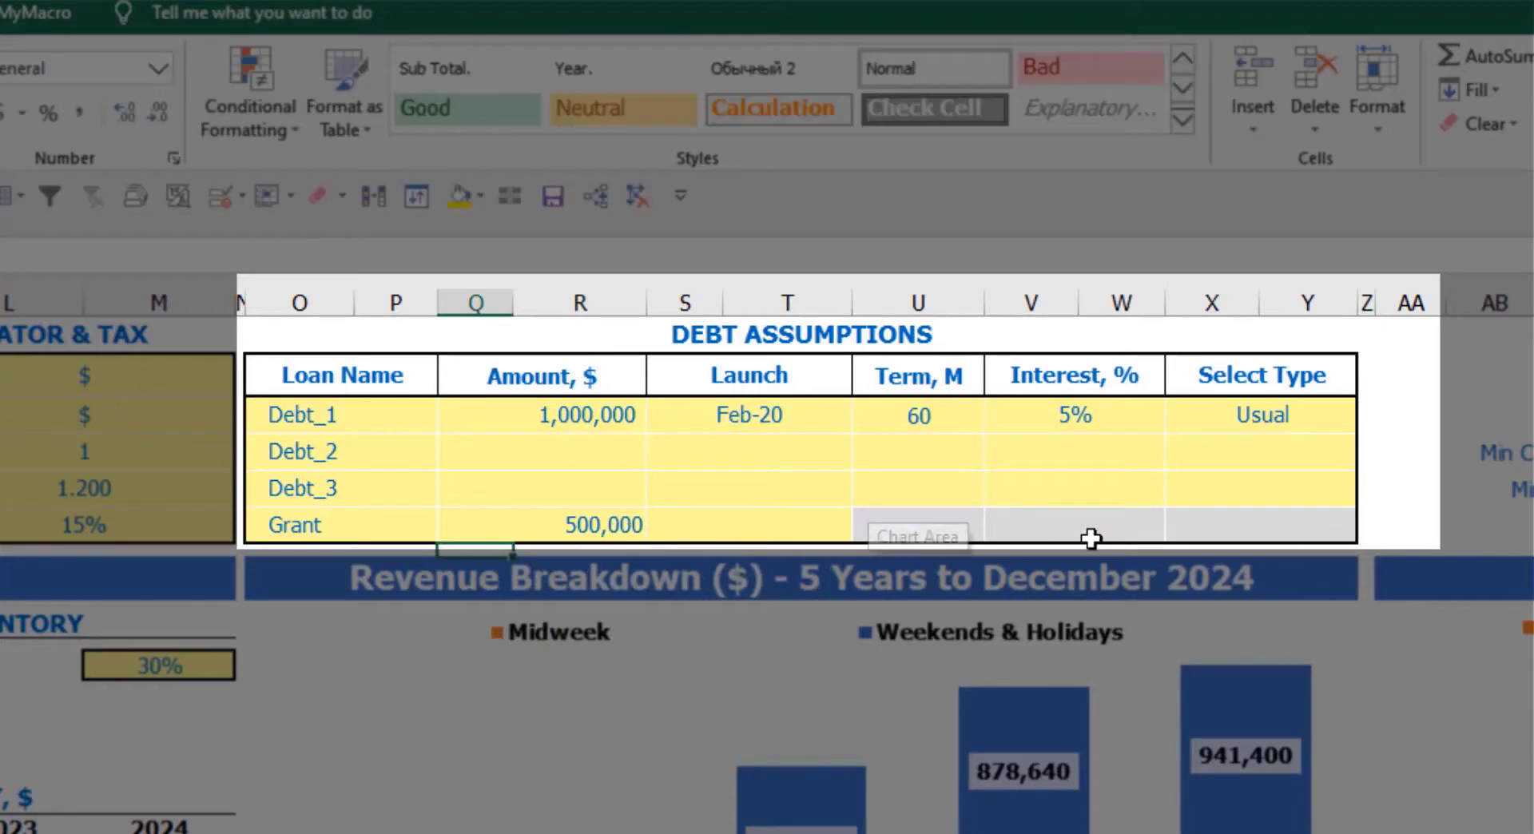
{"action": "left_click", "coordinate": [790, 530]}
{"action": "left_click", "coordinate": [864, 529]}
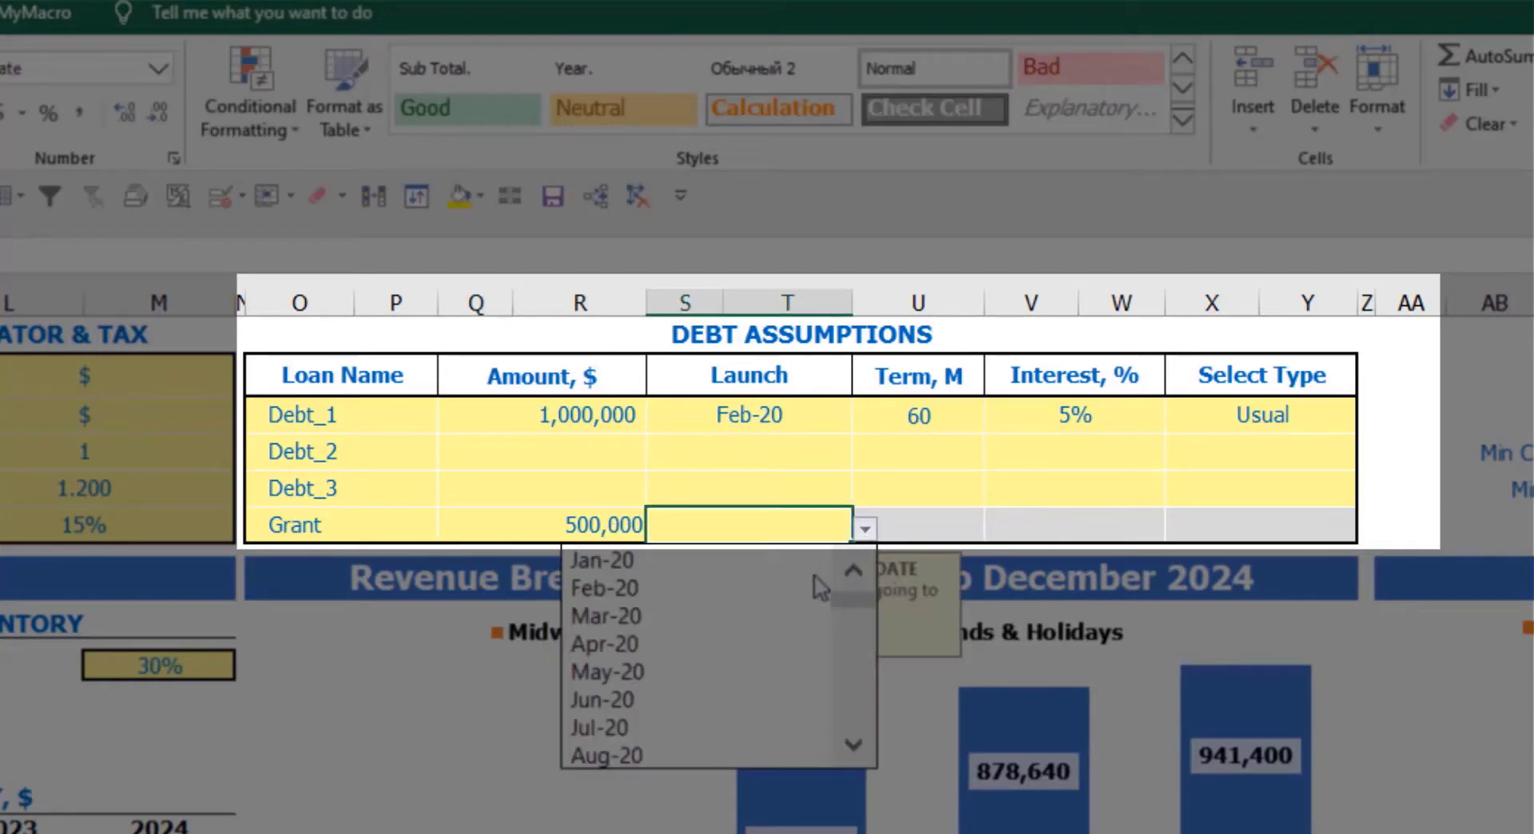
{"action": "left_click", "coordinate": [767, 621]}
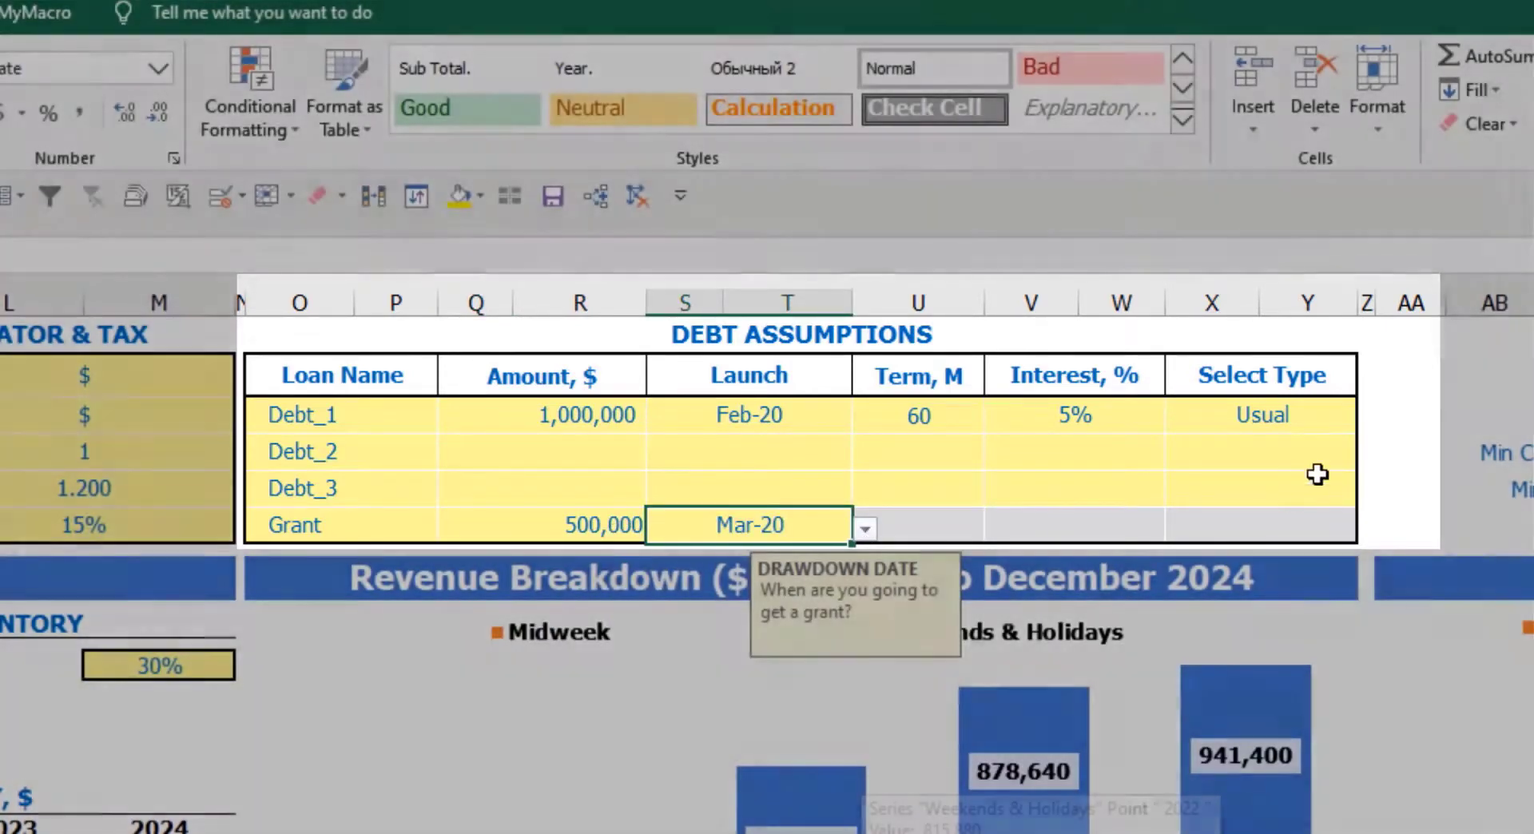
{"action": "left_click", "coordinate": [1395, 390]}
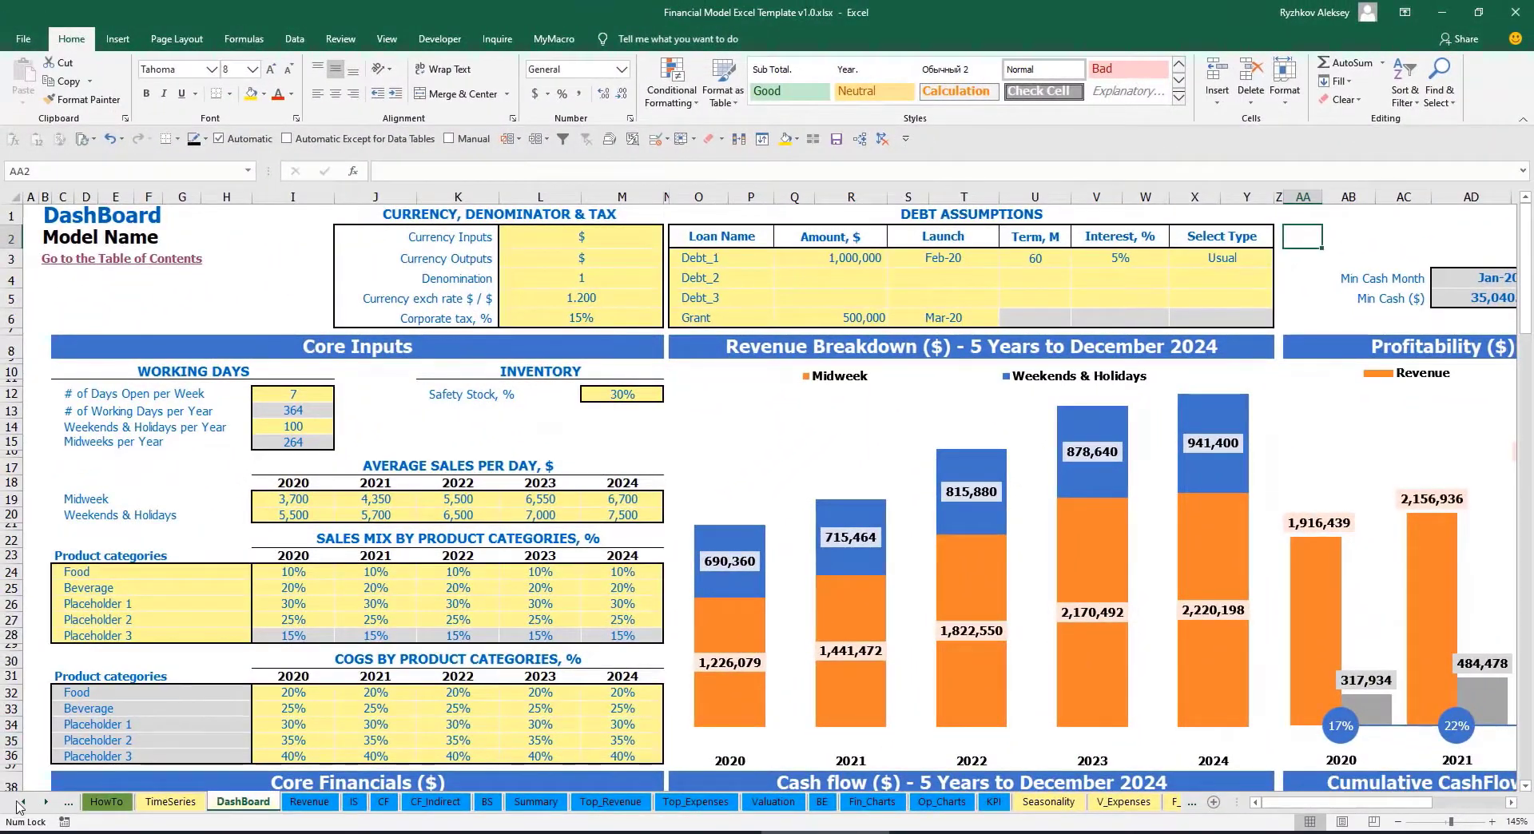
Step: Look over the calculations for Debt_1 to Debt_3 and the Total Debts section on the Capital sheet
{"action": "left_click", "coordinate": [46, 803]}
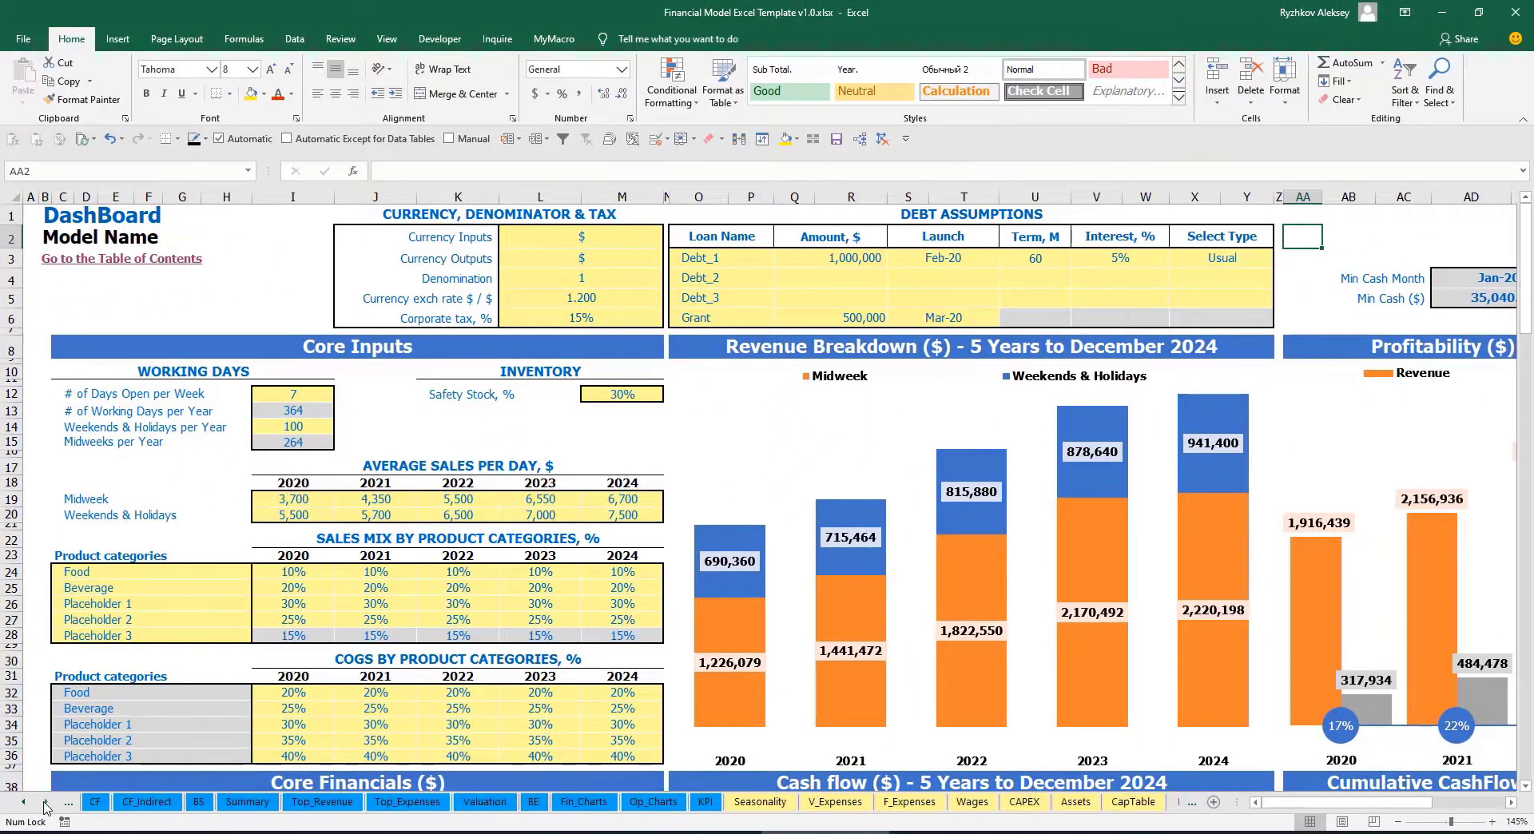
{"action": "left_click", "coordinate": [46, 802]}
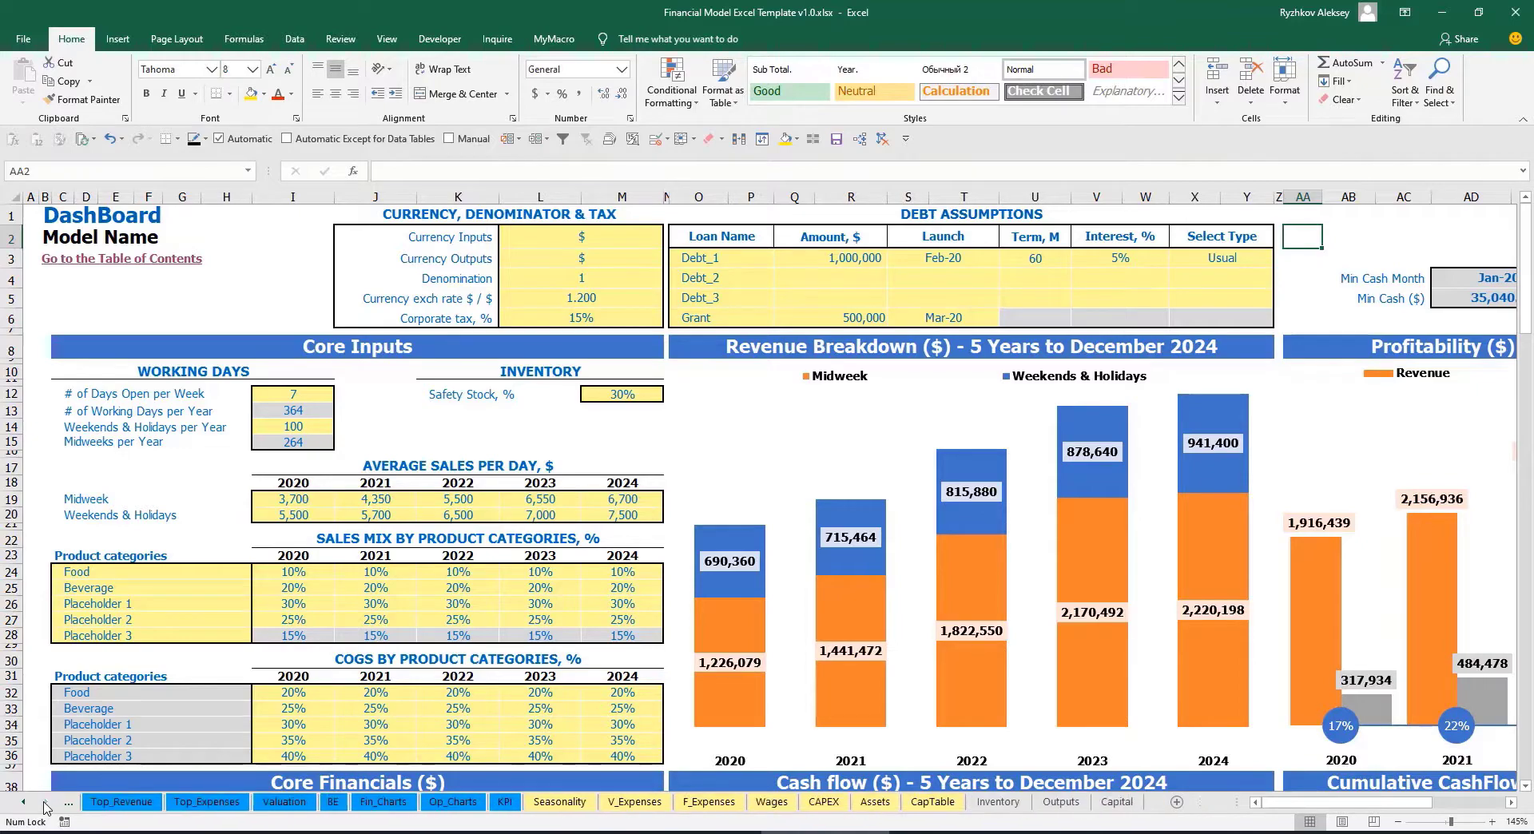
{"action": "left_click", "coordinate": [1127, 804]}
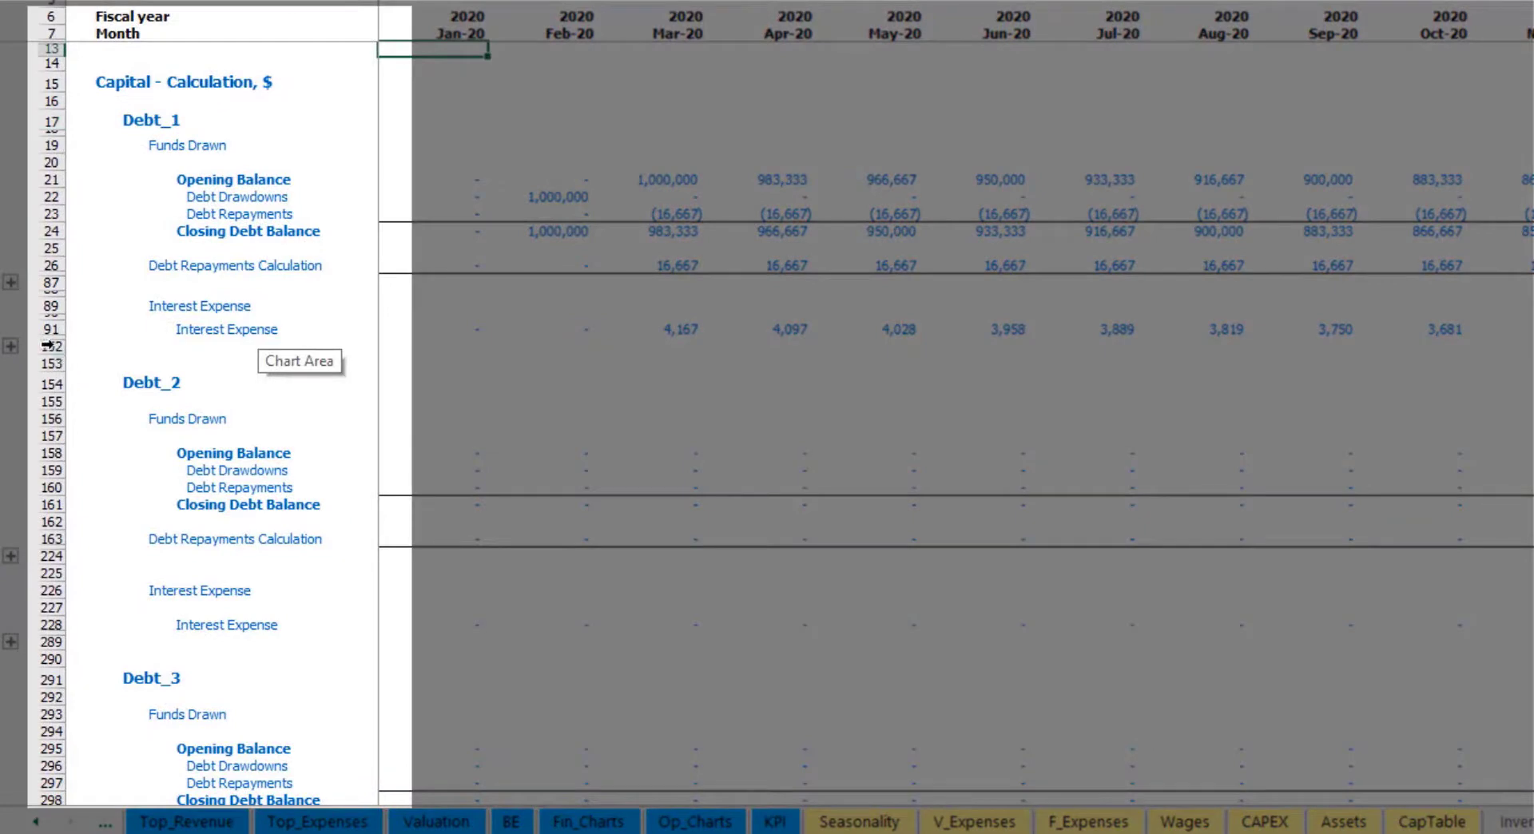
{"action": "scroll", "coordinate": [48, 345], "scroll_direction": "down", "scroll_amount": 4}
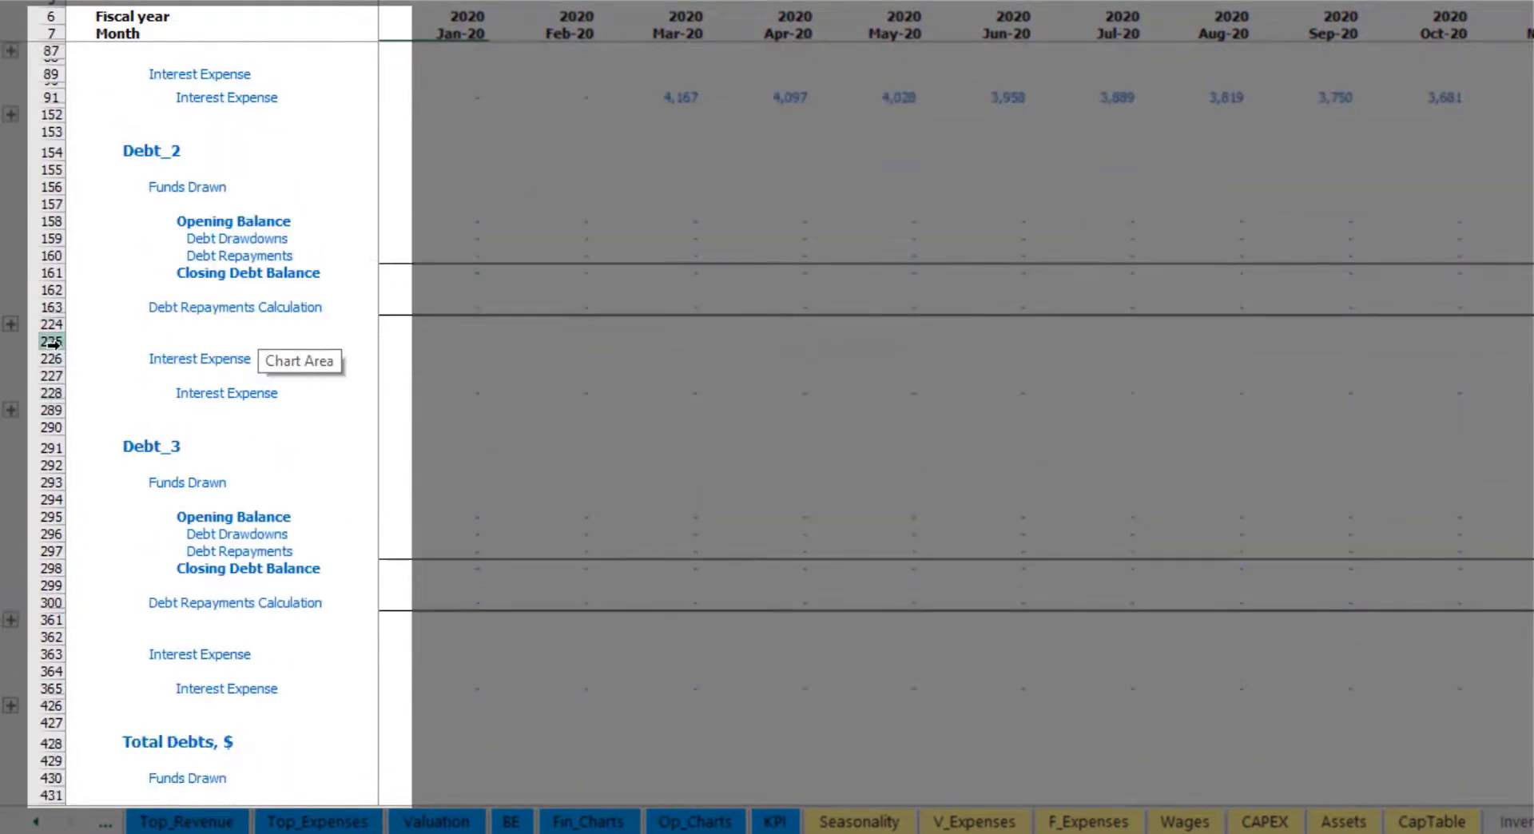
{"action": "scroll", "coordinate": [49, 342], "scroll_direction": "down", "scroll_amount": 5}
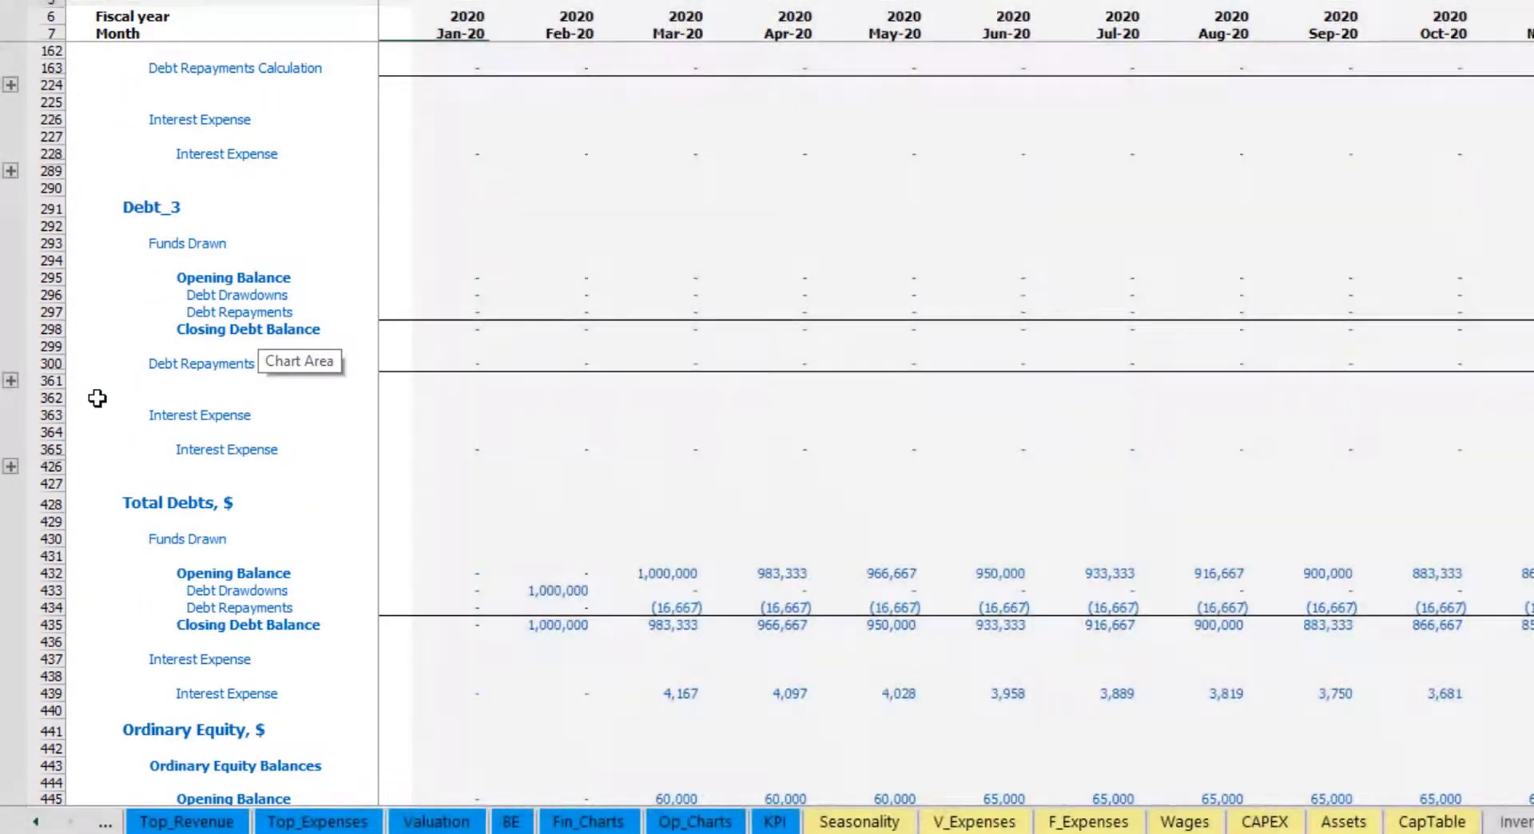
{"action": "scroll", "coordinate": [97, 398], "scroll_direction": "up", "scroll_amount": 9}
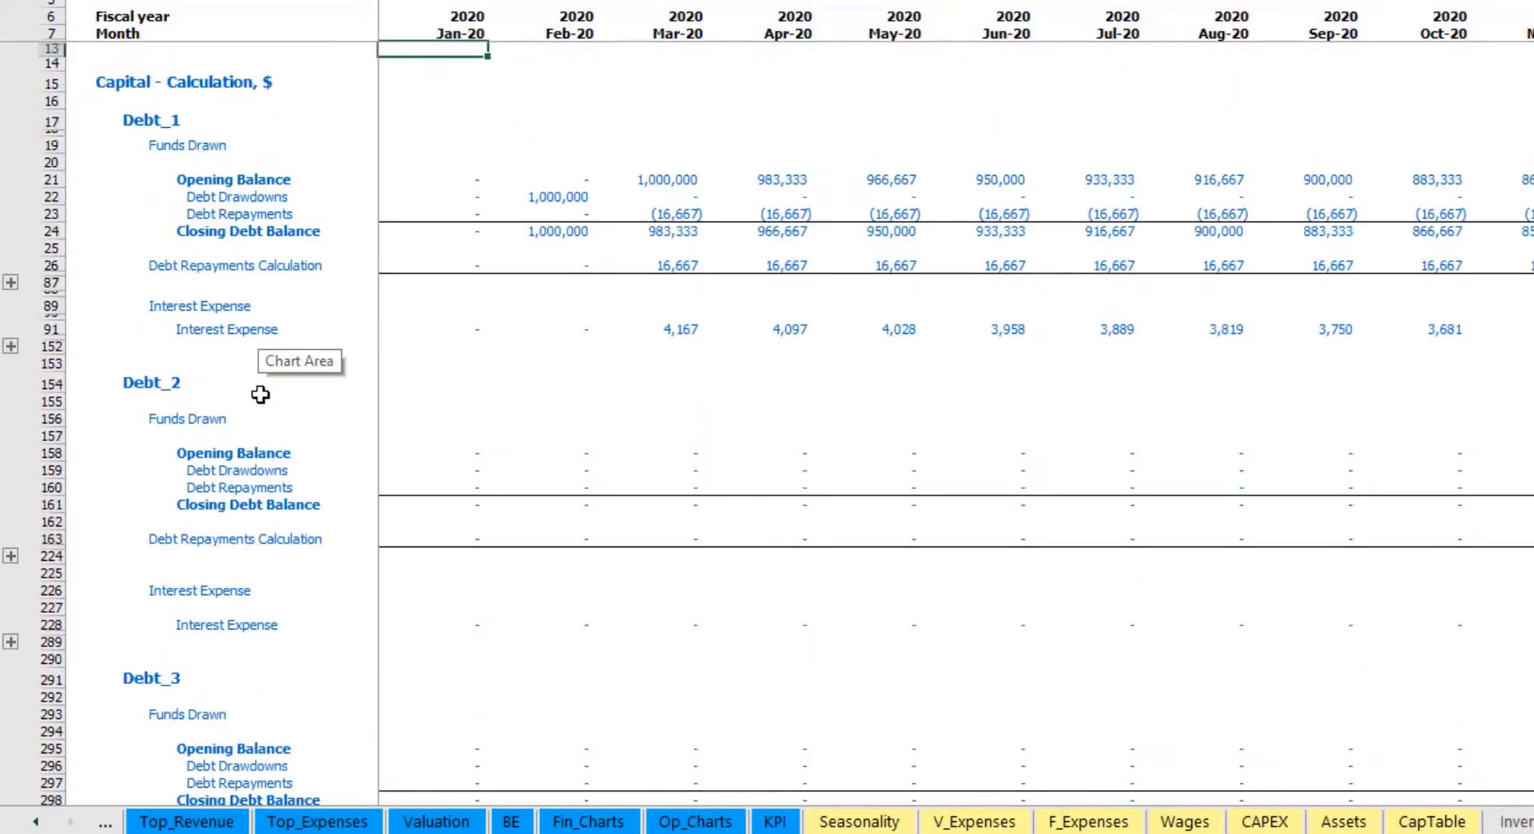
Step: Check the Interest Expense row on the Income Statement
{"action": "left_click", "coordinate": [36, 821]}
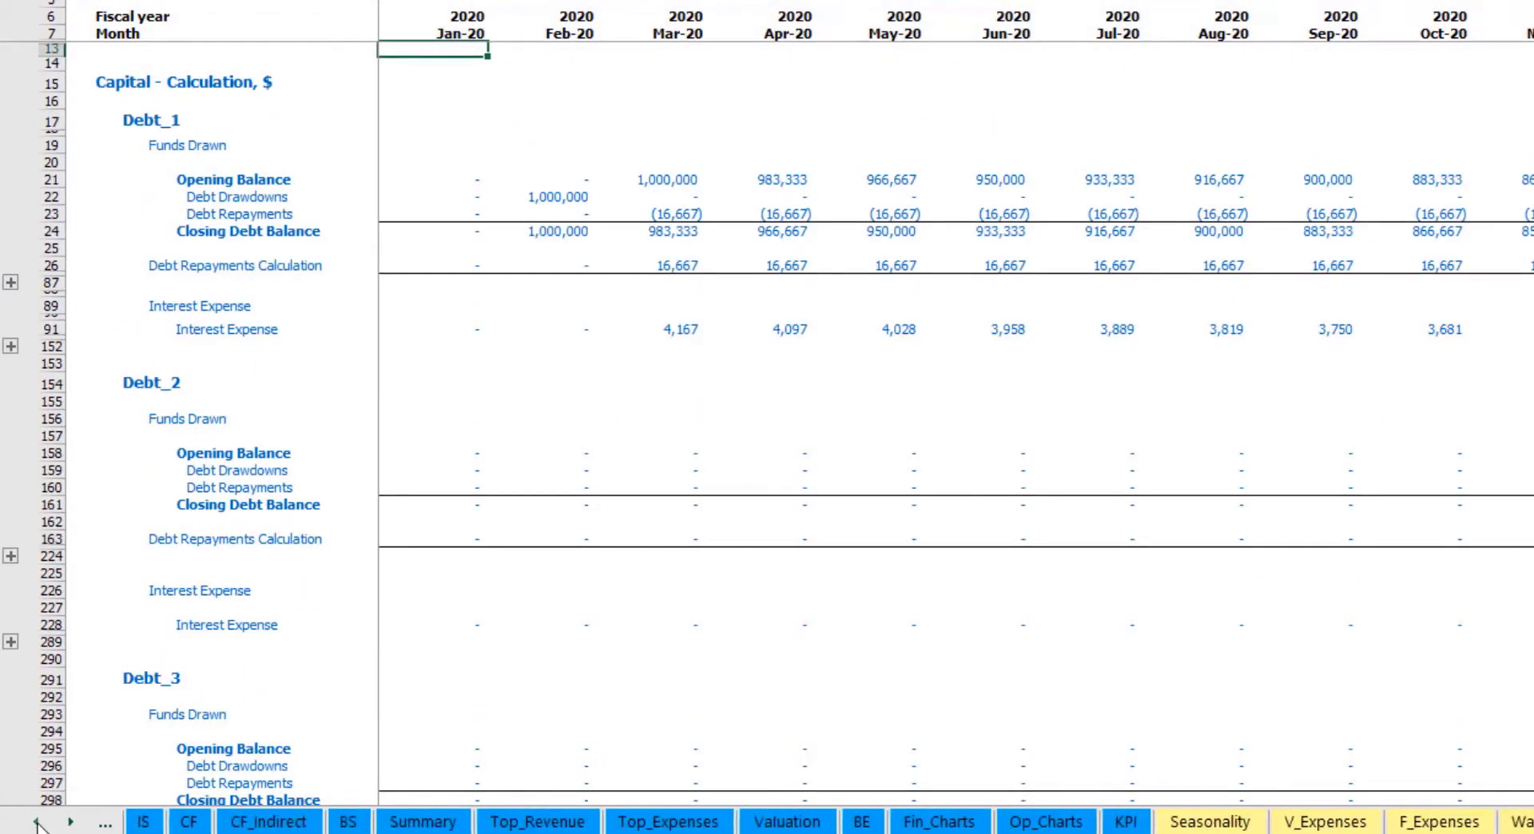
{"action": "left_click", "coordinate": [36, 821]}
{"action": "left_click", "coordinate": [256, 822]}
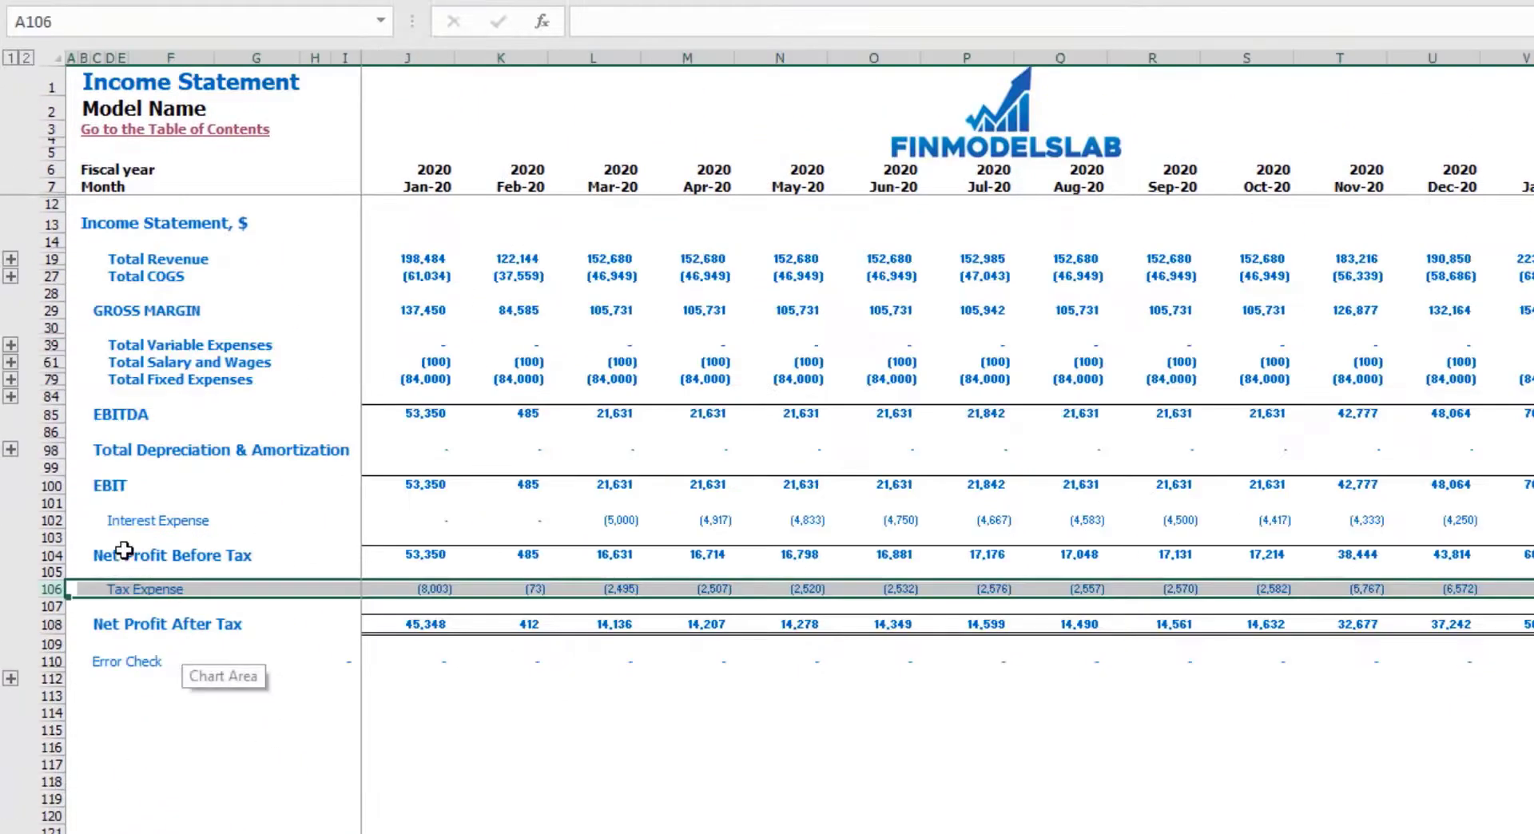
{"action": "key", "text": "Up"}
{"action": "key", "text": "Up"}
{"action": "key", "text": "Up"}
{"action": "key", "text": "Up"}
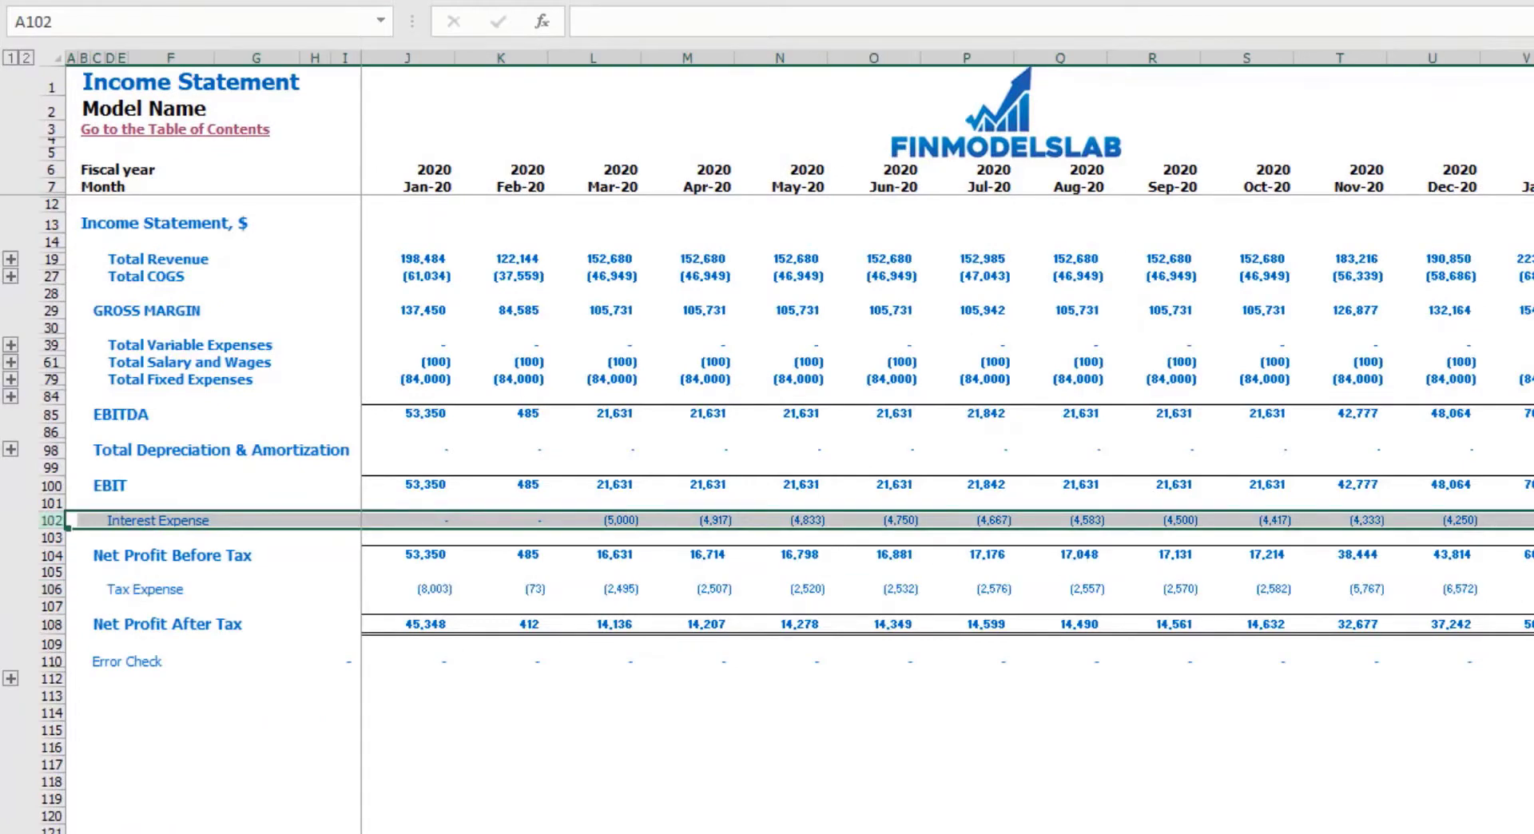
Step: Check the interest and debt rows on the Cash Flow Statement and the Debt row on the Balance Sheet
{"action": "key", "text": "ctrl+Page_Down"}
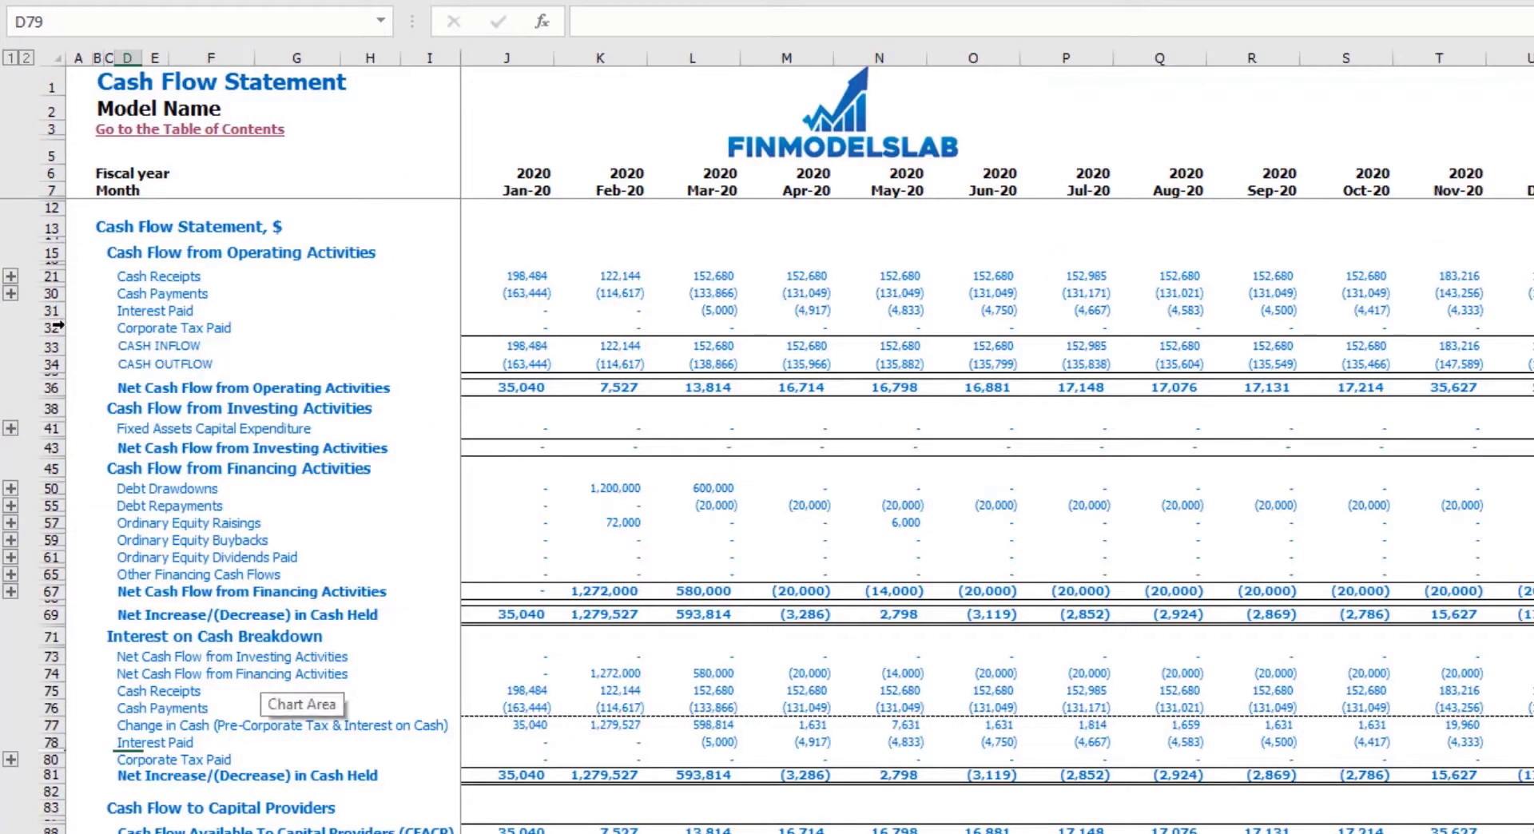
{"action": "left_click", "coordinate": [47, 311]}
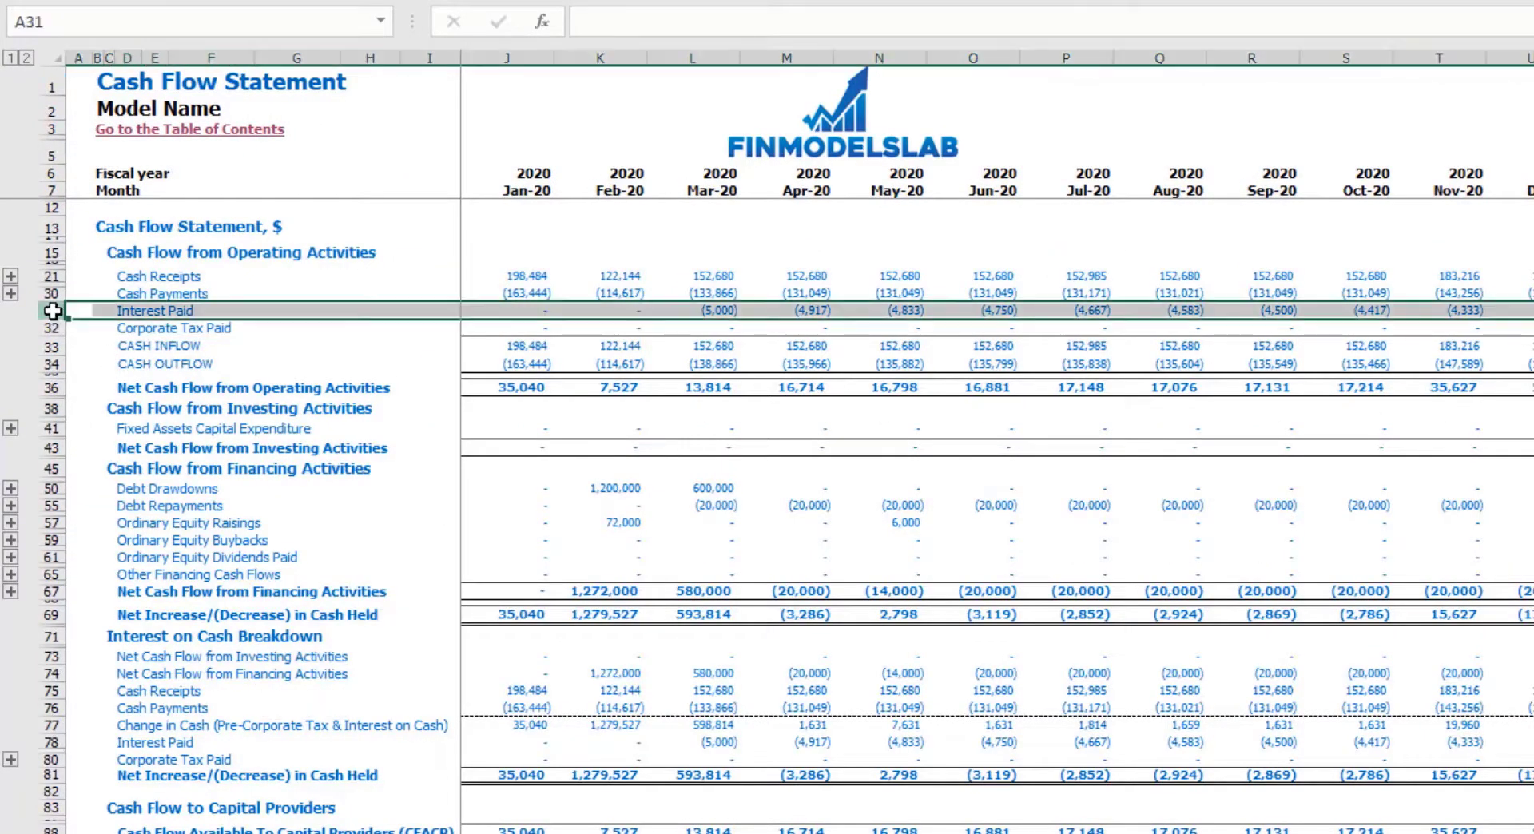
{"action": "left_click", "coordinate": [52, 489]}
{"action": "left_click", "coordinate": [51, 506]}
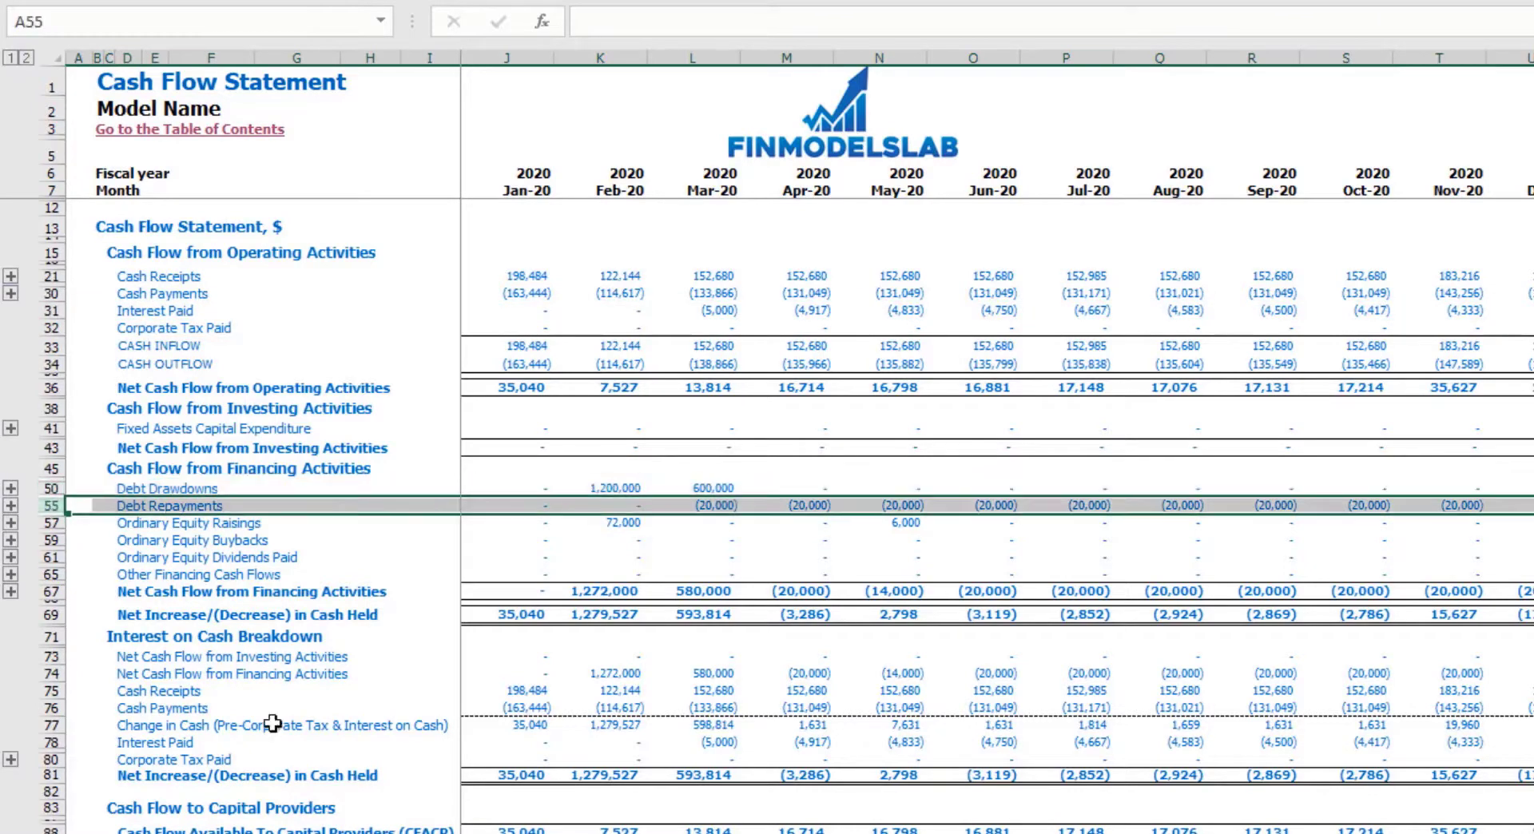
{"action": "key", "text": "ctrl+Page_Down"}
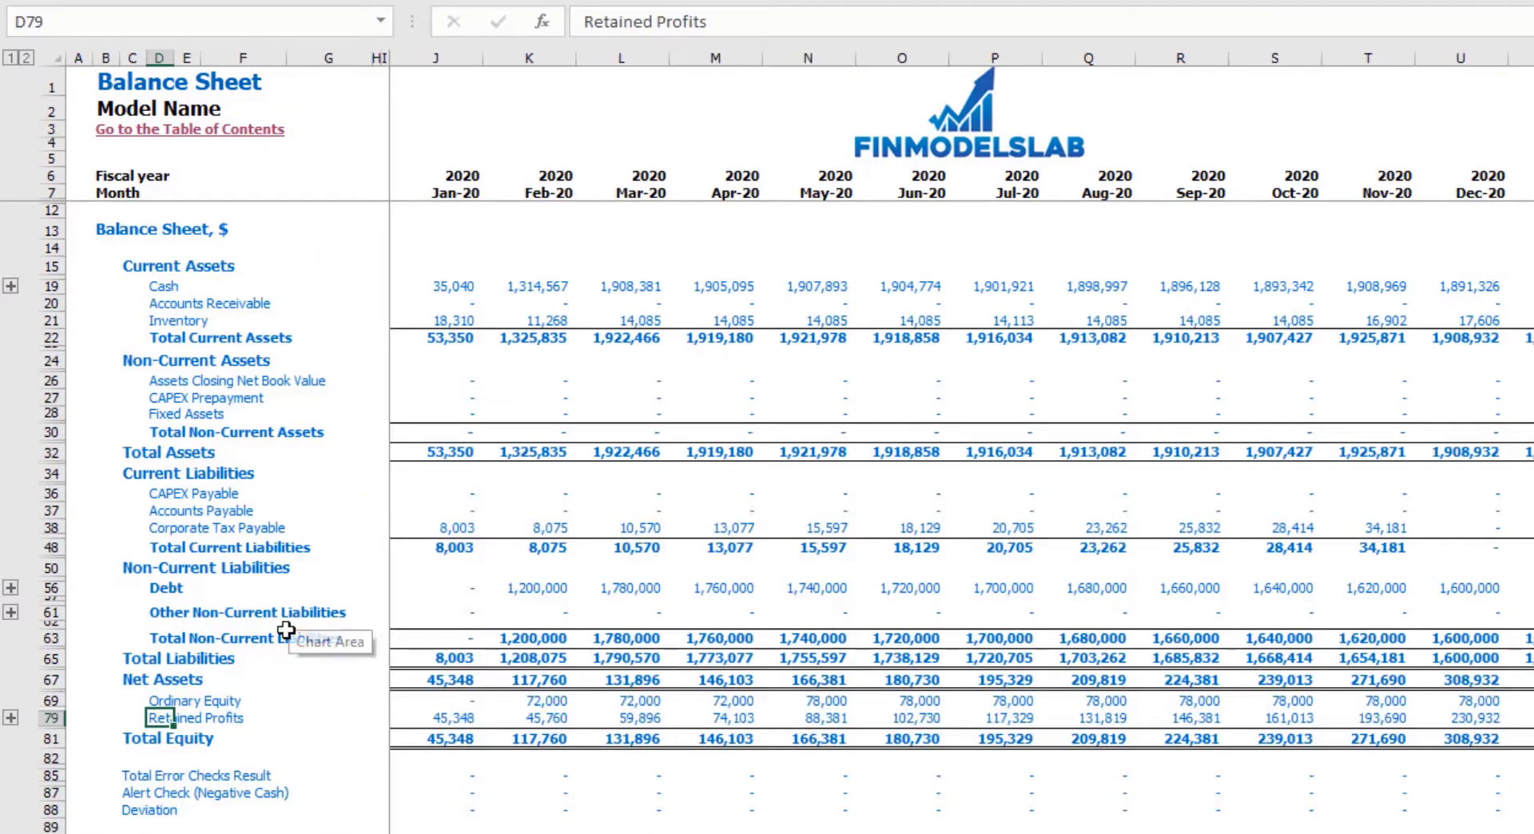
{"action": "left_click", "coordinate": [51, 588]}
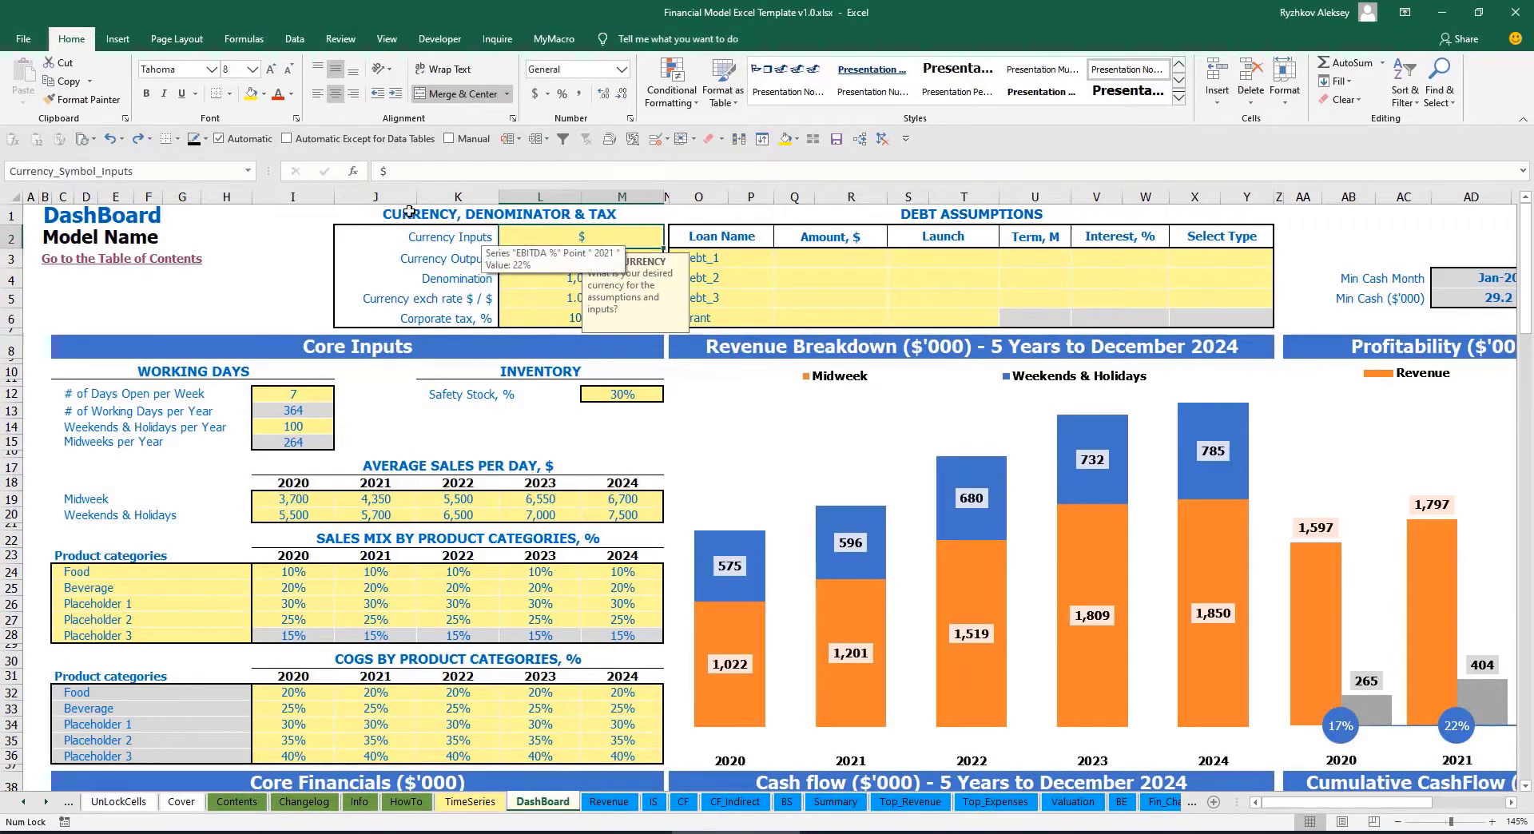
Step: Review the Currency Inputs and Currency Outputs settings and their hints on the DashBoard
{"action": "left_click", "coordinate": [273, 246]}
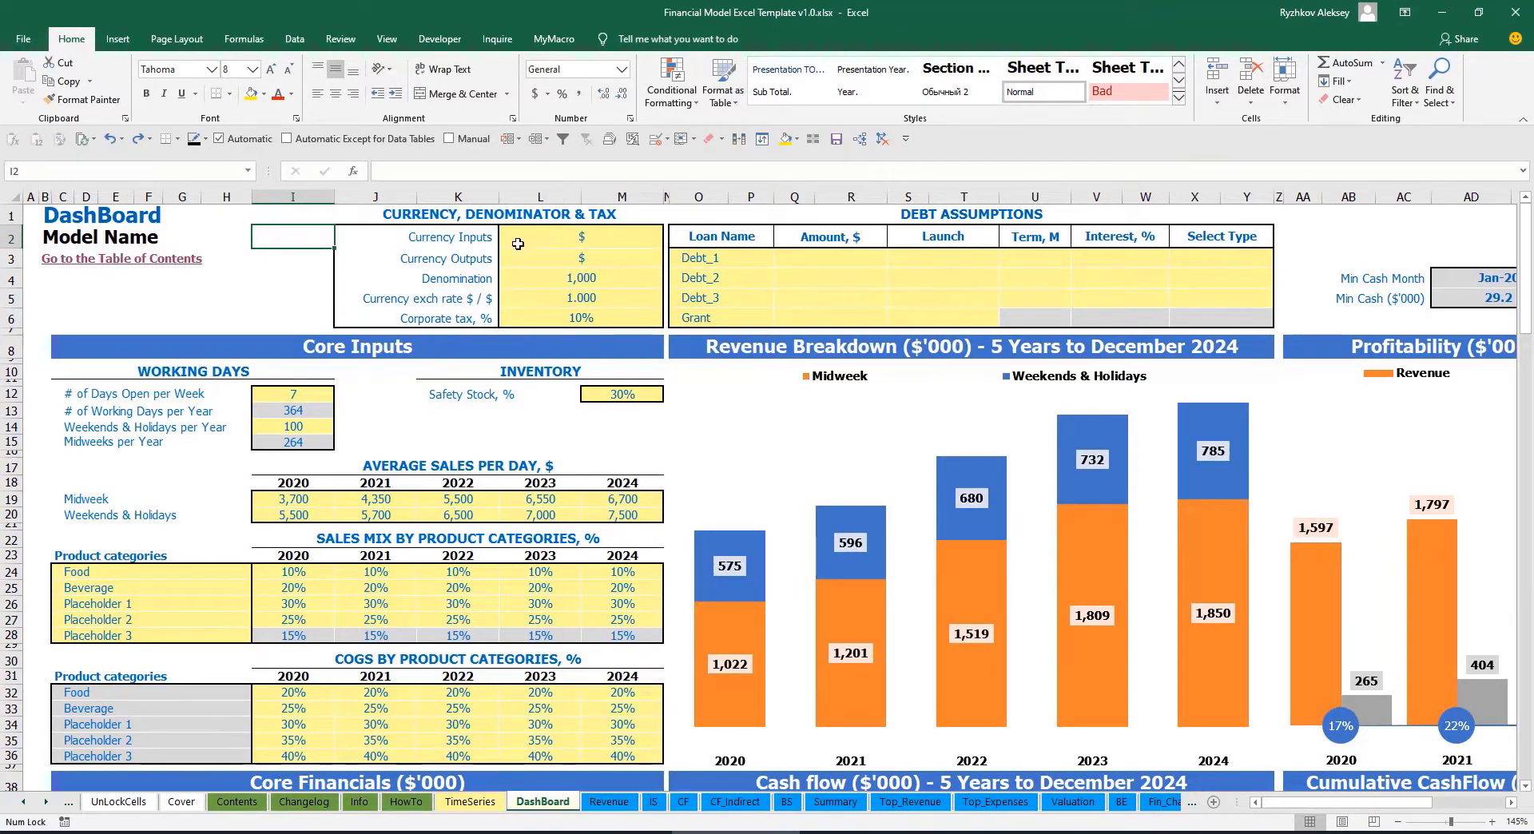
{"action": "left_click", "coordinate": [561, 239]}
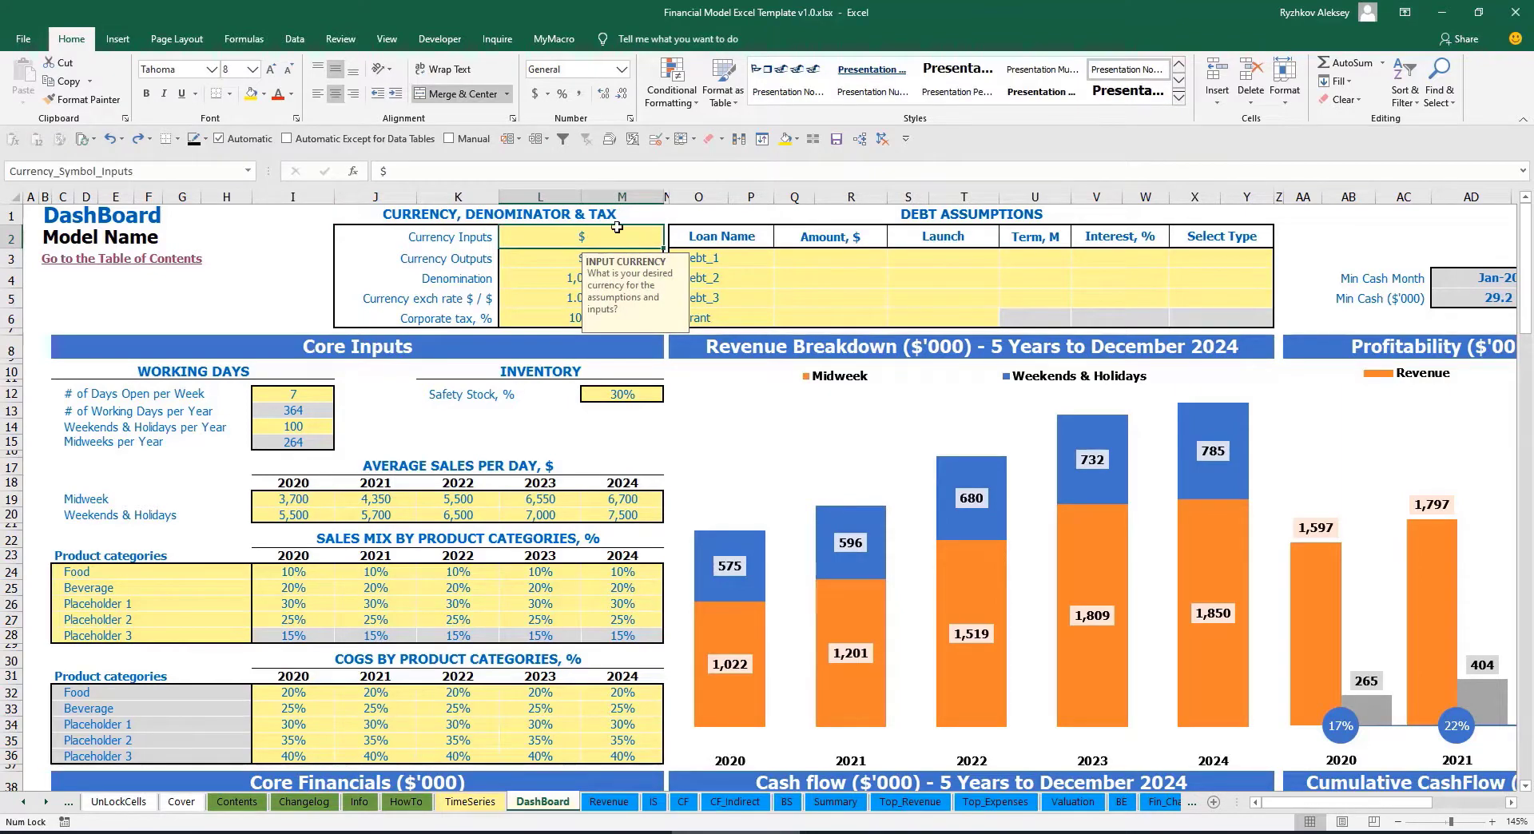
{"action": "left_click", "coordinate": [540, 255]}
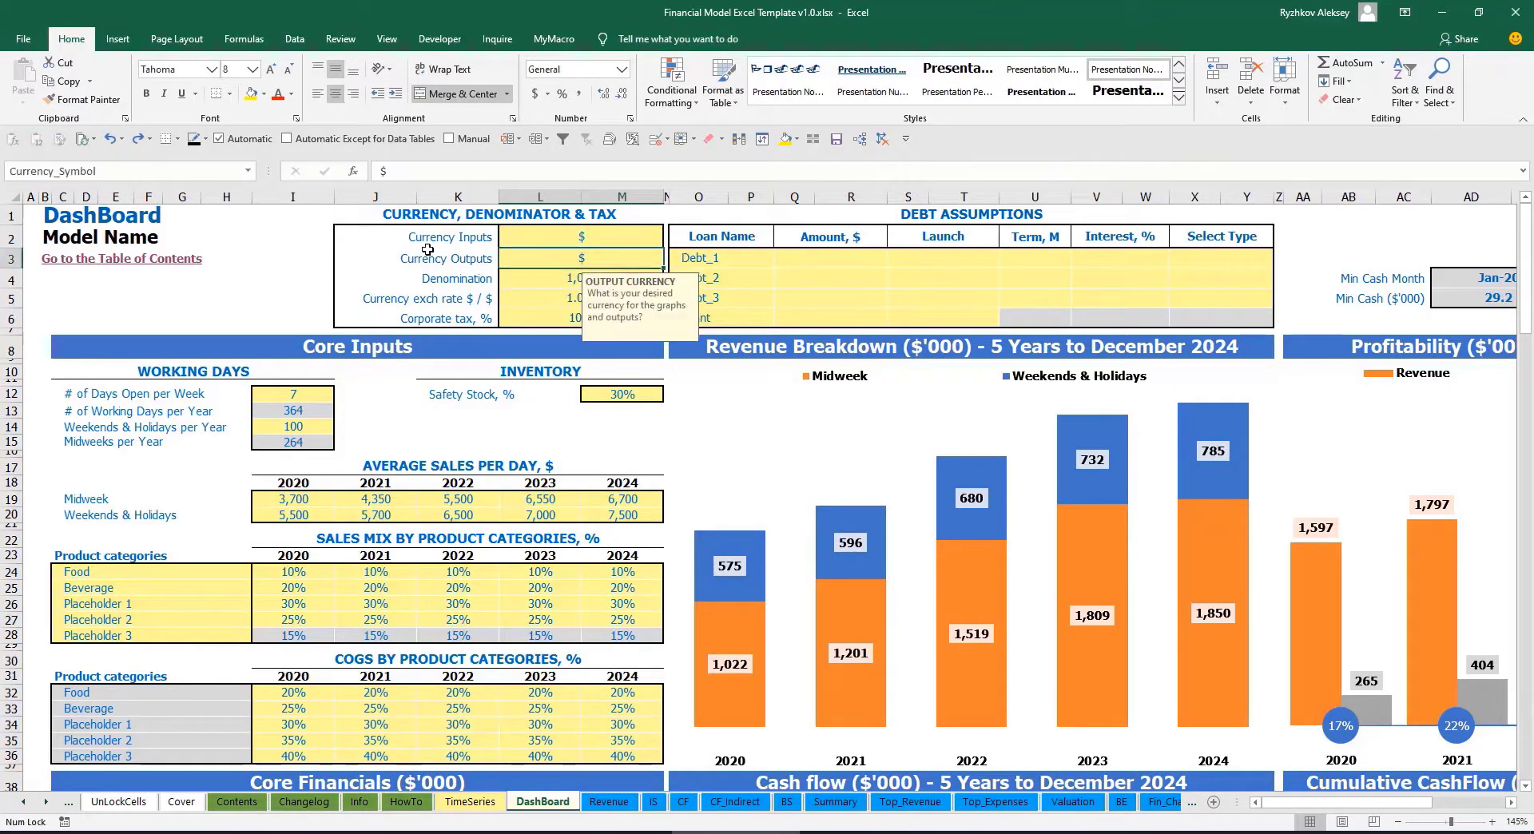
{"action": "left_click", "coordinate": [546, 240]}
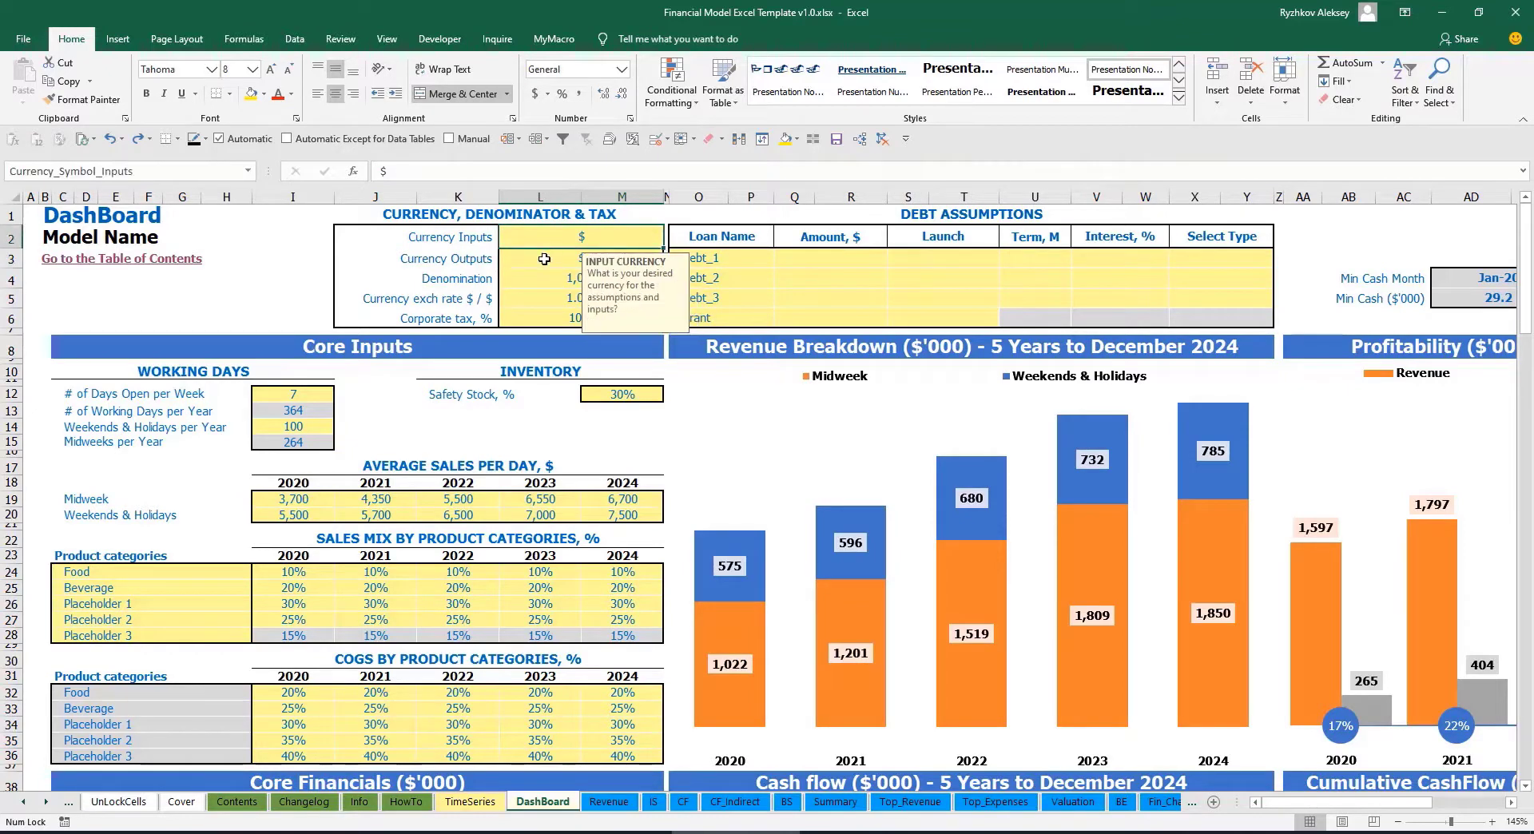
{"action": "left_click", "coordinate": [544, 259]}
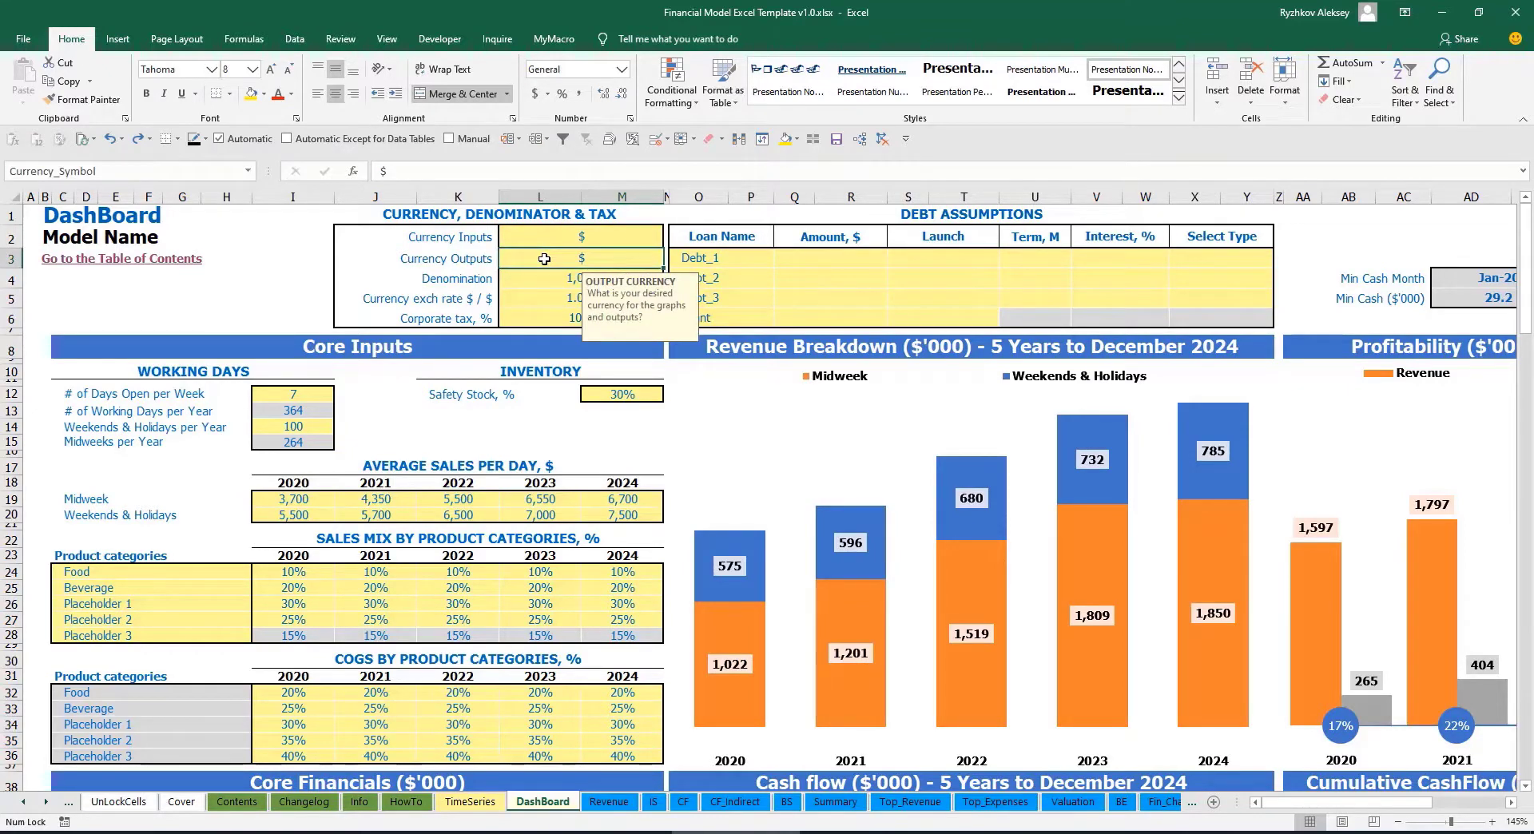
Step: Set Currency Inputs to USD and Currency Outputs to EUR on the DashBoard
{"action": "left_click", "coordinate": [565, 240]}
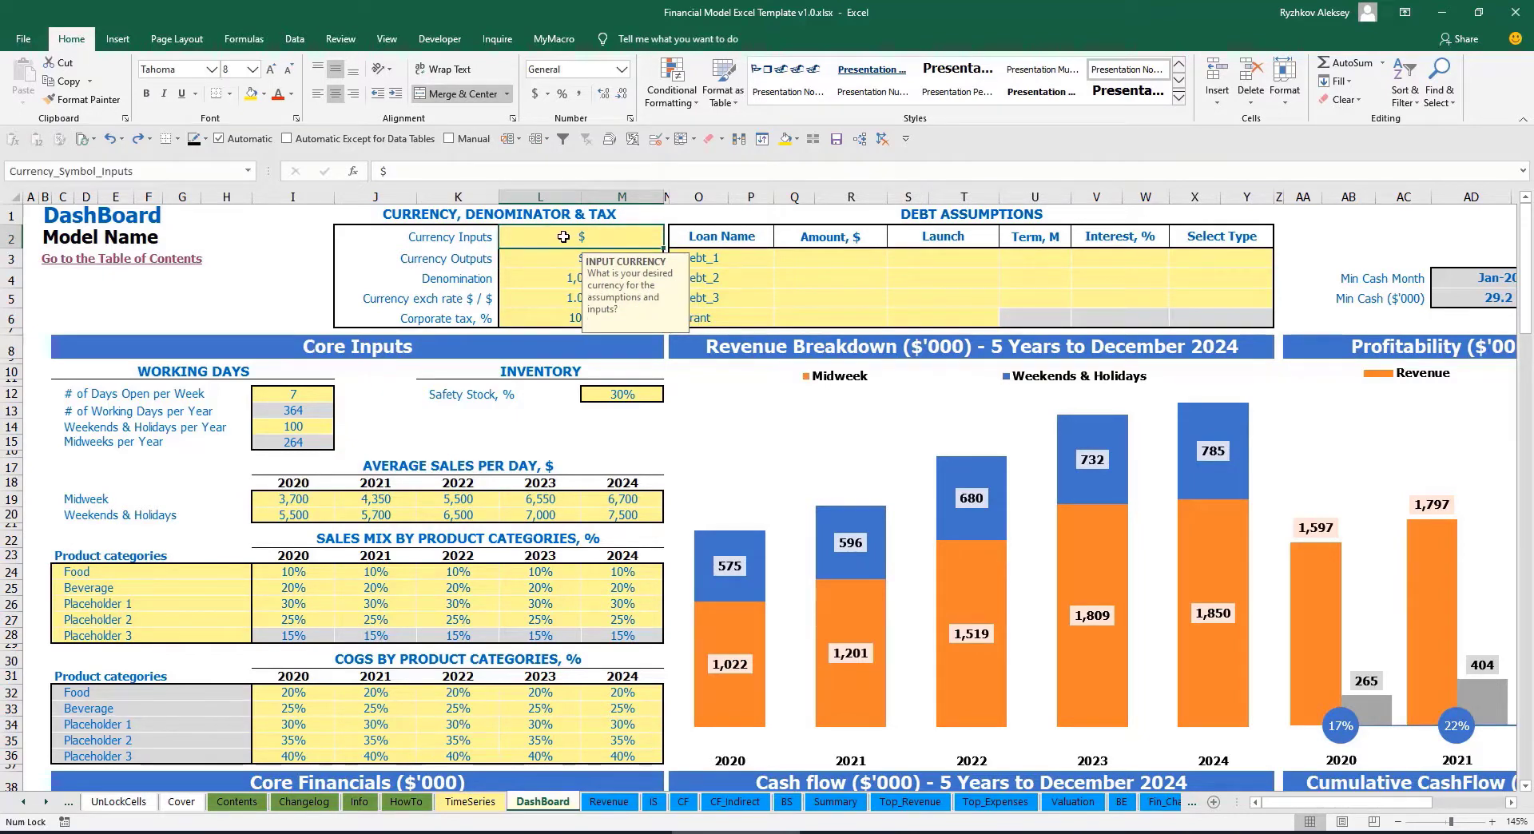
{"action": "type", "text": "USD"}
{"action": "key", "text": "Return"}
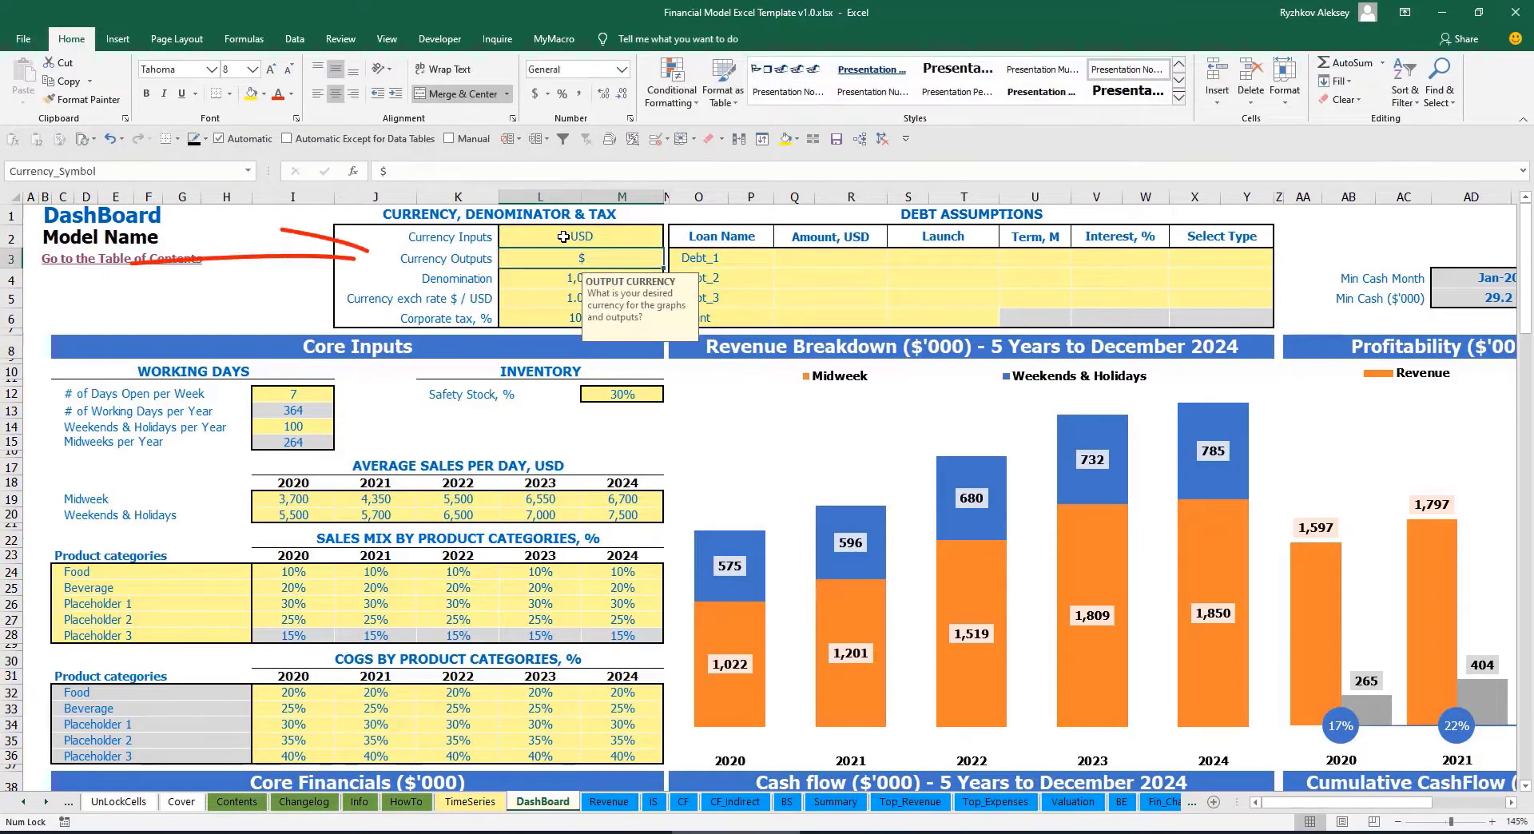
{"action": "type", "text": "EUR"}
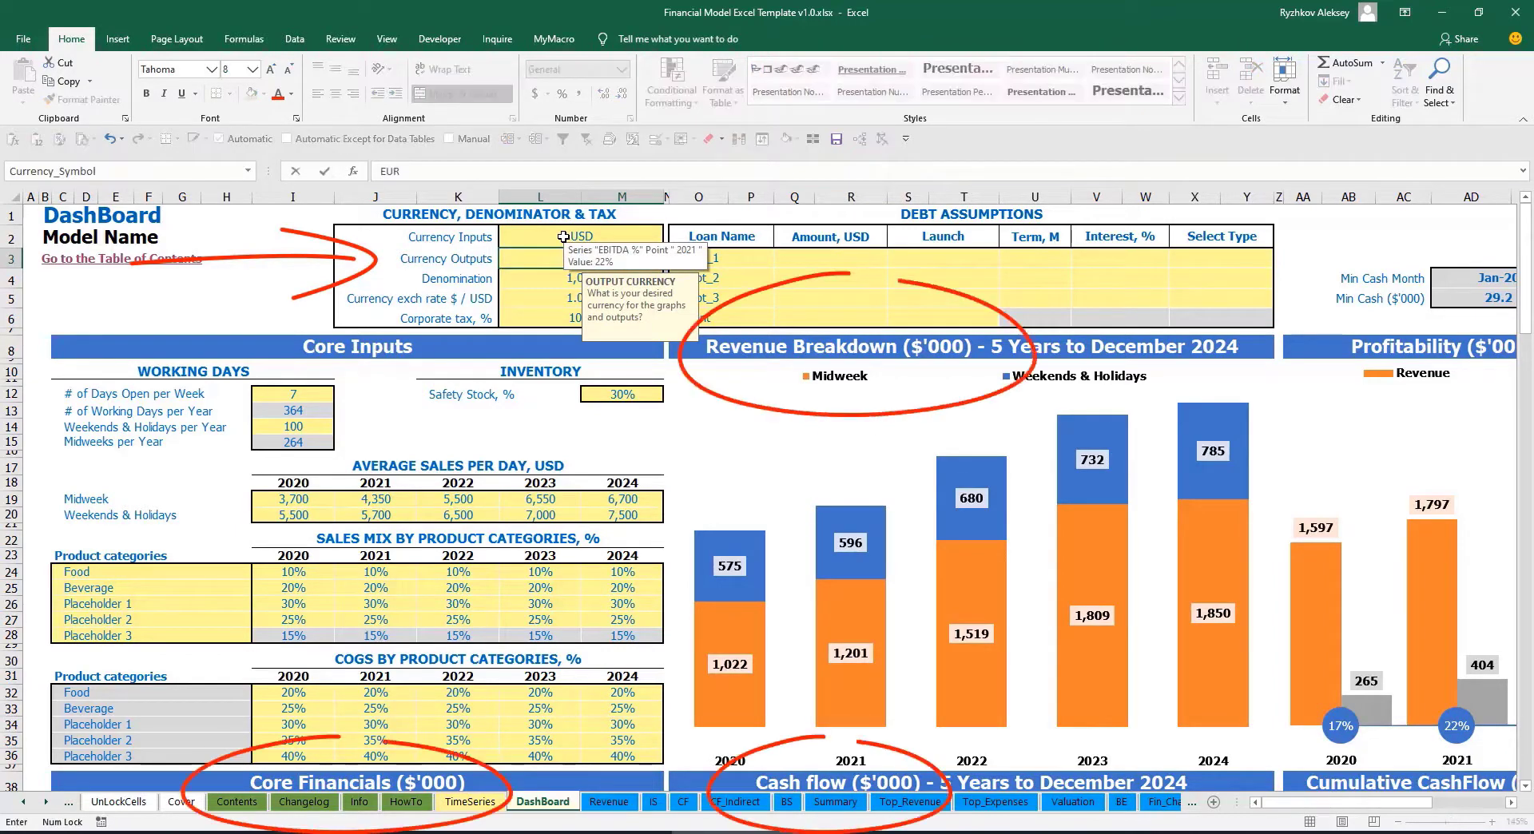
{"action": "key", "text": "Return"}
{"action": "key", "text": "Return"}
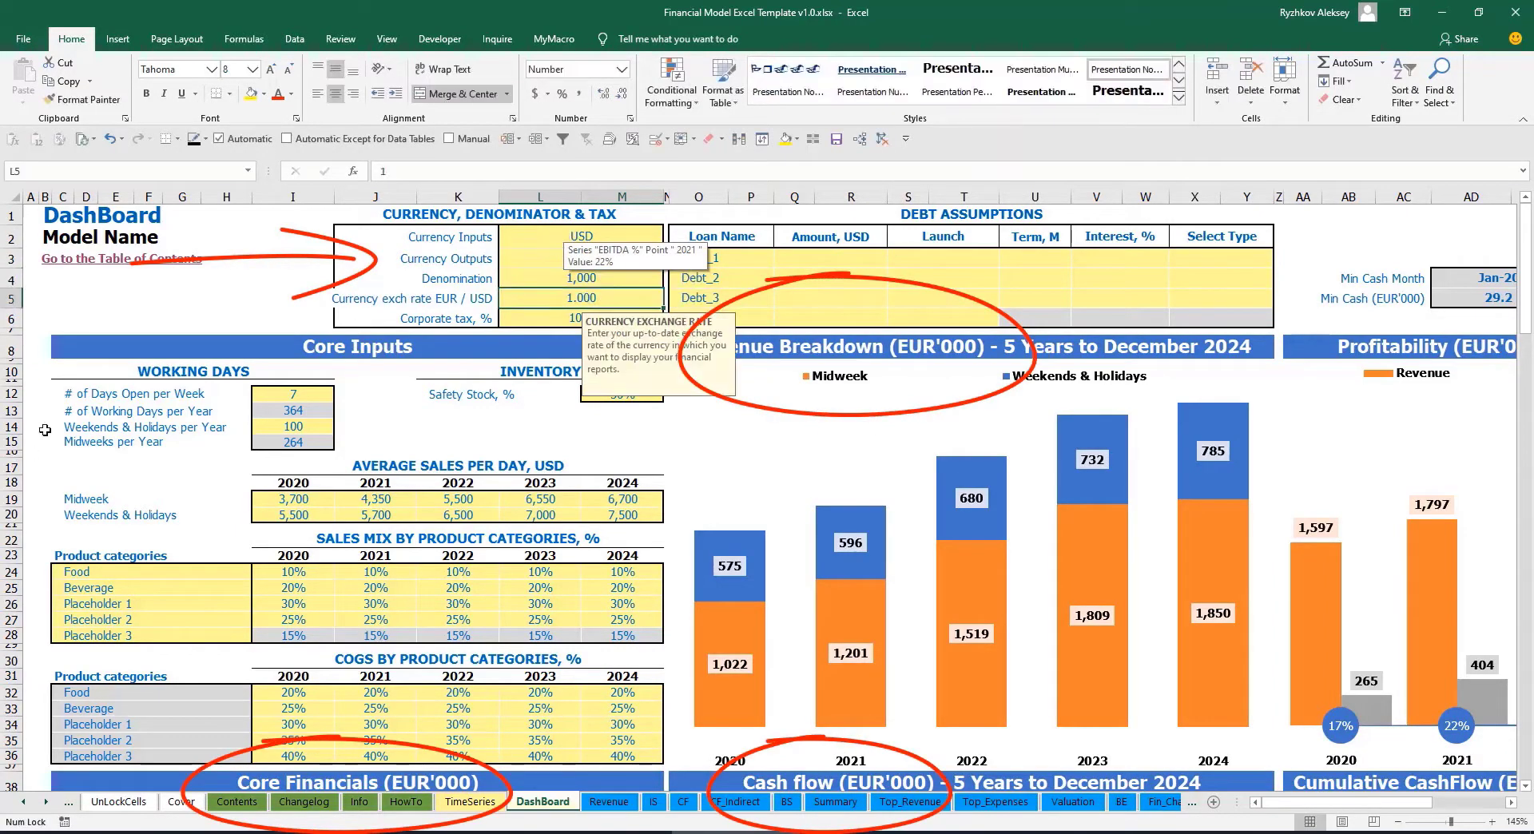
{"action": "left_click", "coordinate": [287, 258]}
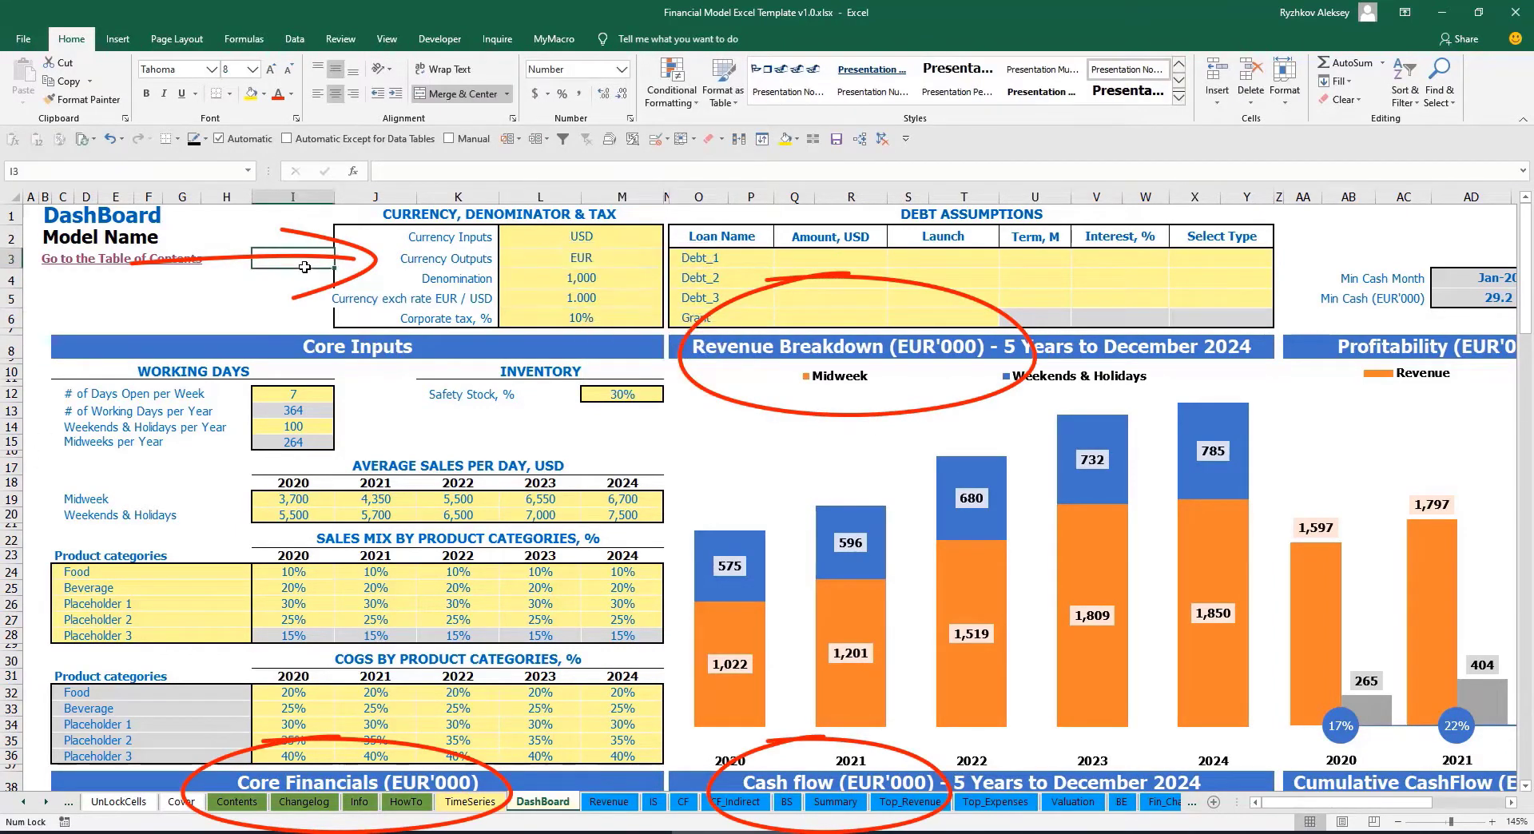
Step: Set the EUR / USD currency exchange rate to 1.2 on the DashBoard
{"action": "left_click", "coordinate": [561, 295]}
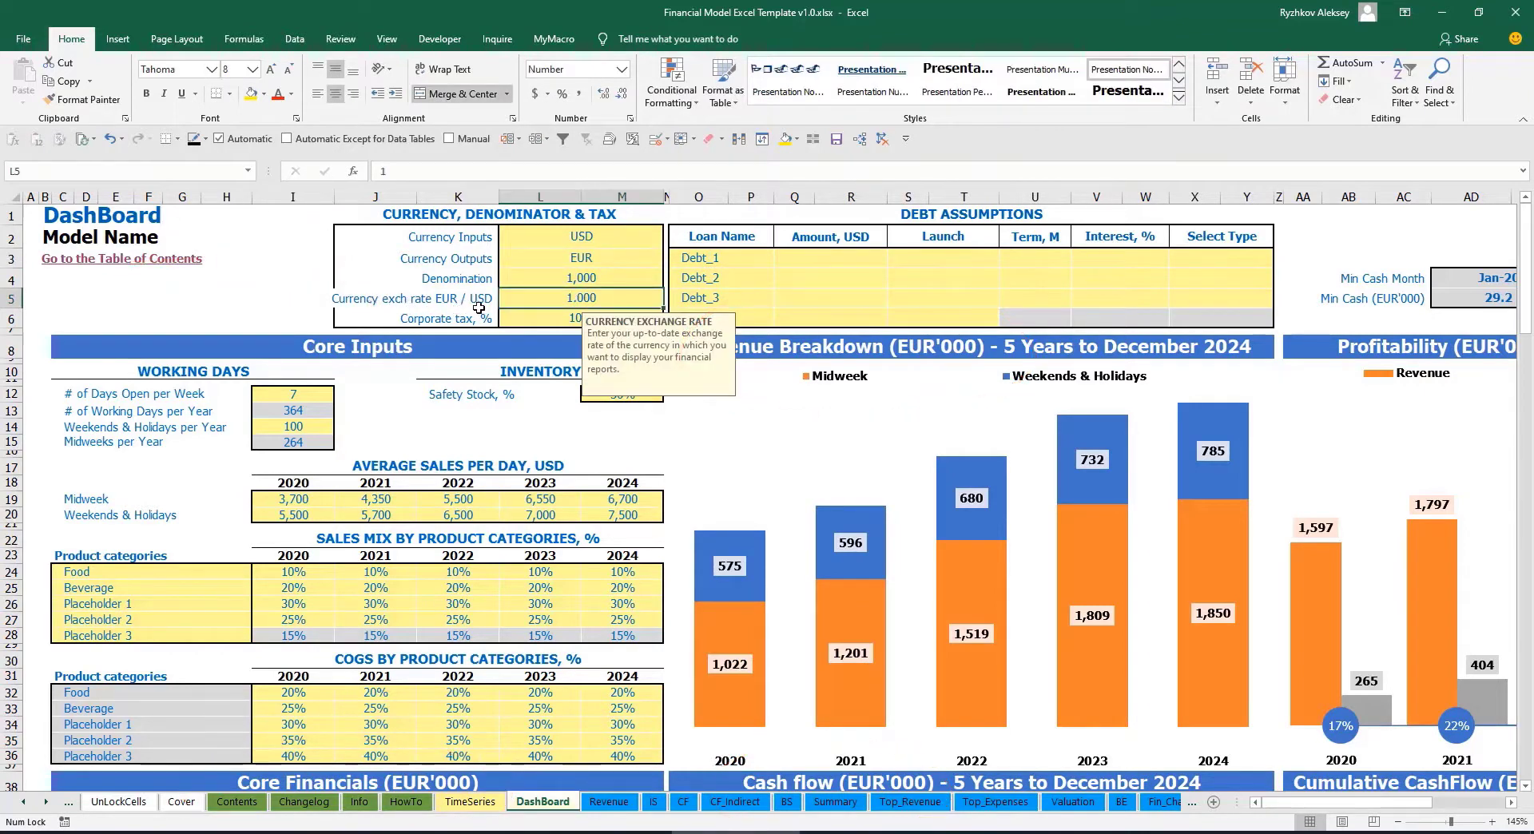
{"action": "type", "text": "1"}
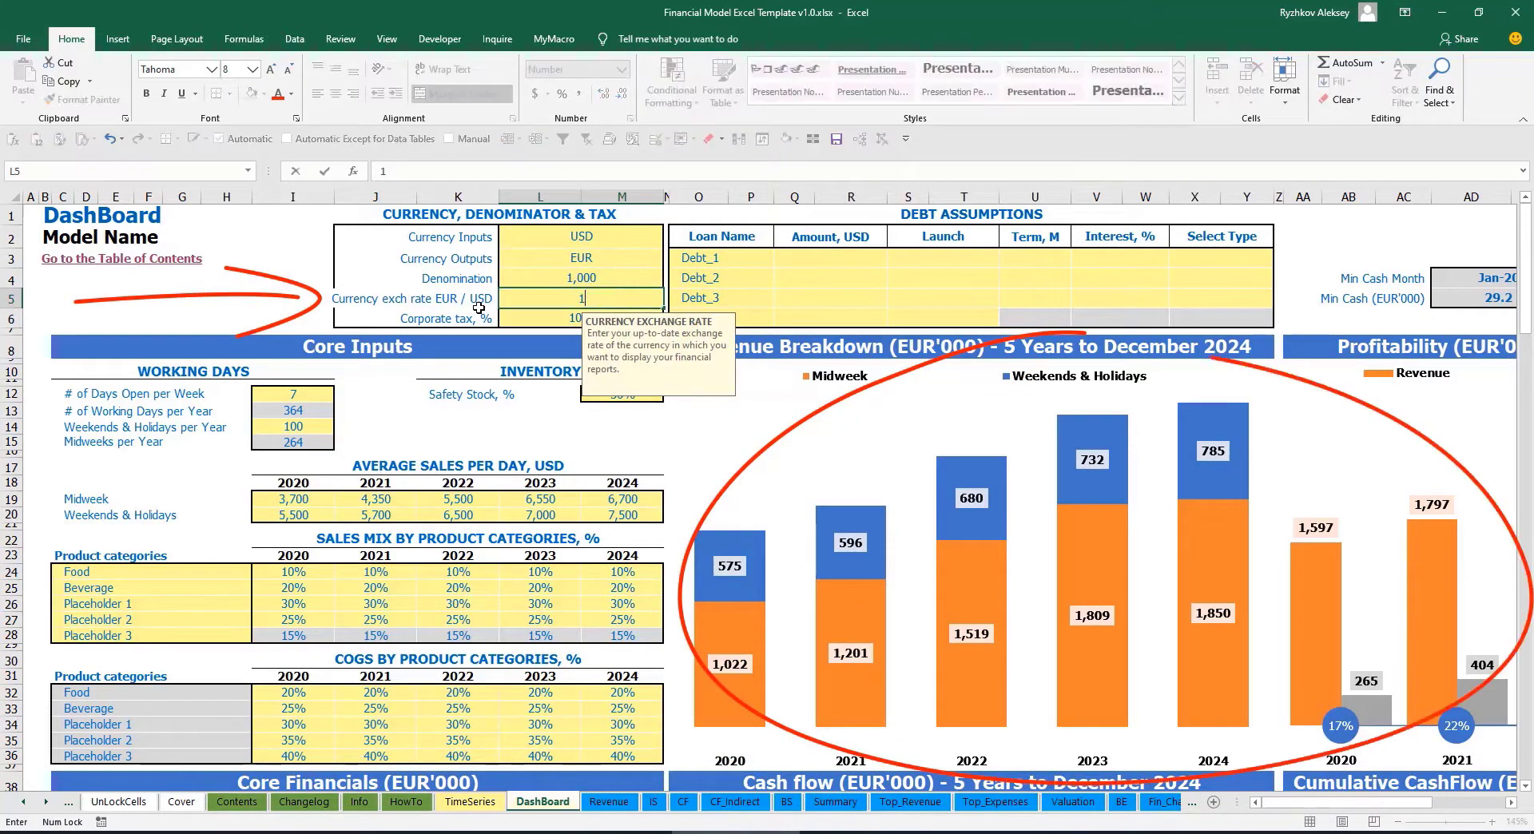
{"action": "type", "text": ".2"}
{"action": "key", "text": "Return"}
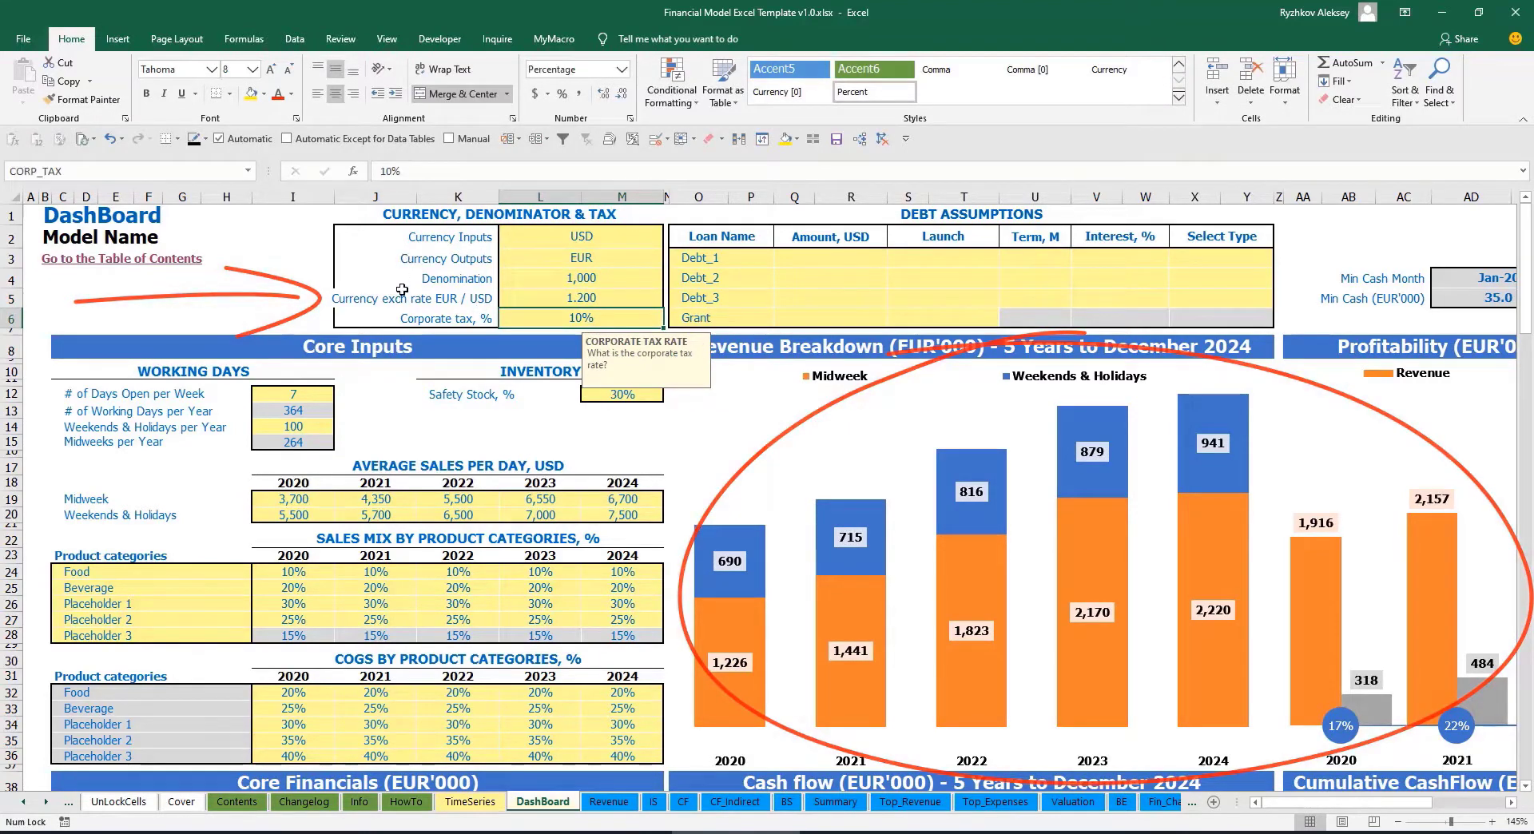
Step: Review the Currency Inputs, Currency Outputs and exchange rate settings with their hints on the DashBoard
{"action": "left_click", "coordinate": [538, 239]}
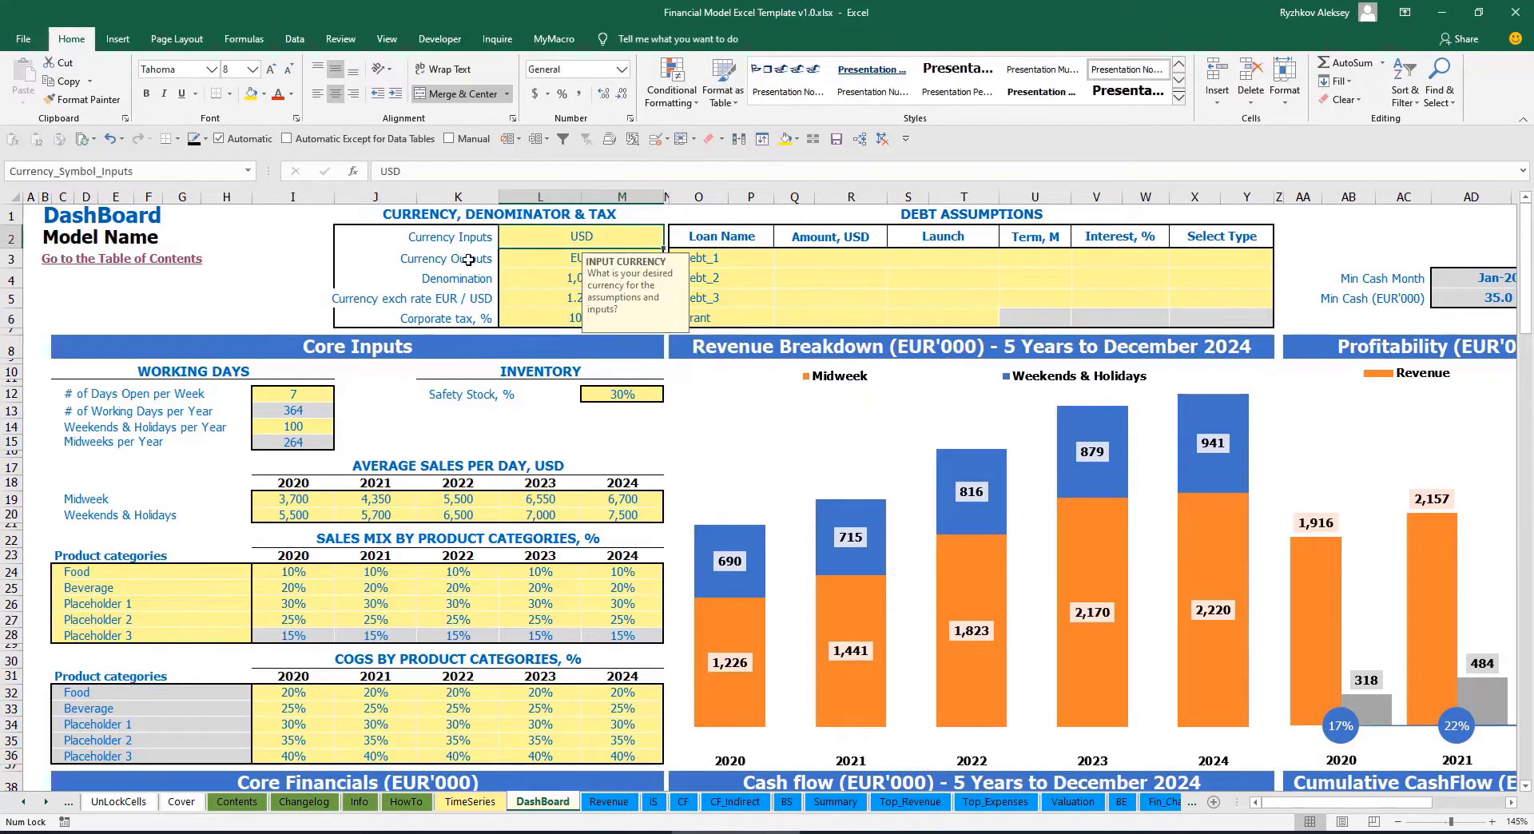
{"action": "left_click", "coordinate": [540, 259]}
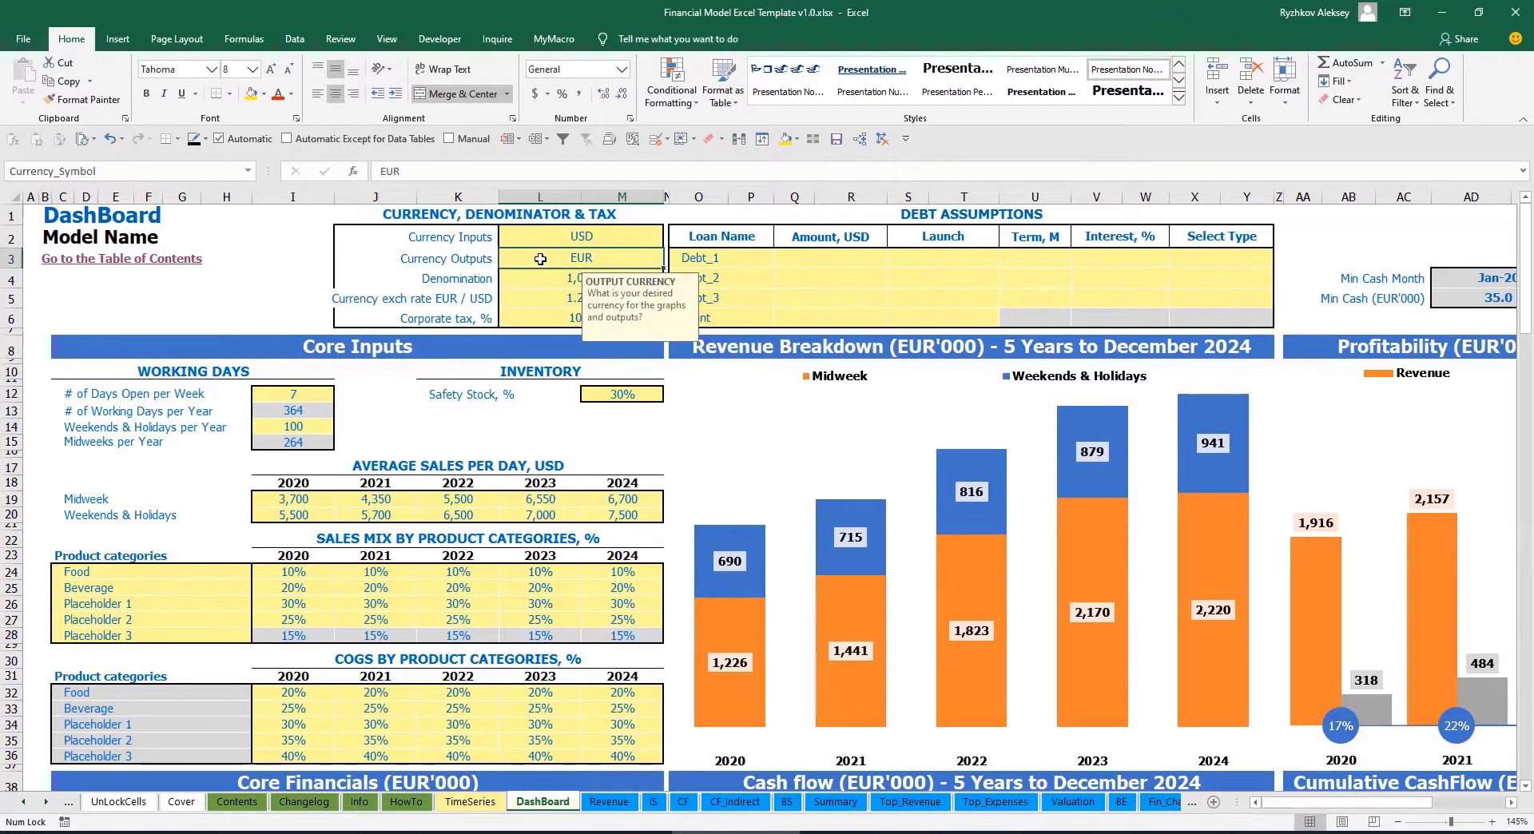
{"action": "left_click", "coordinate": [523, 298]}
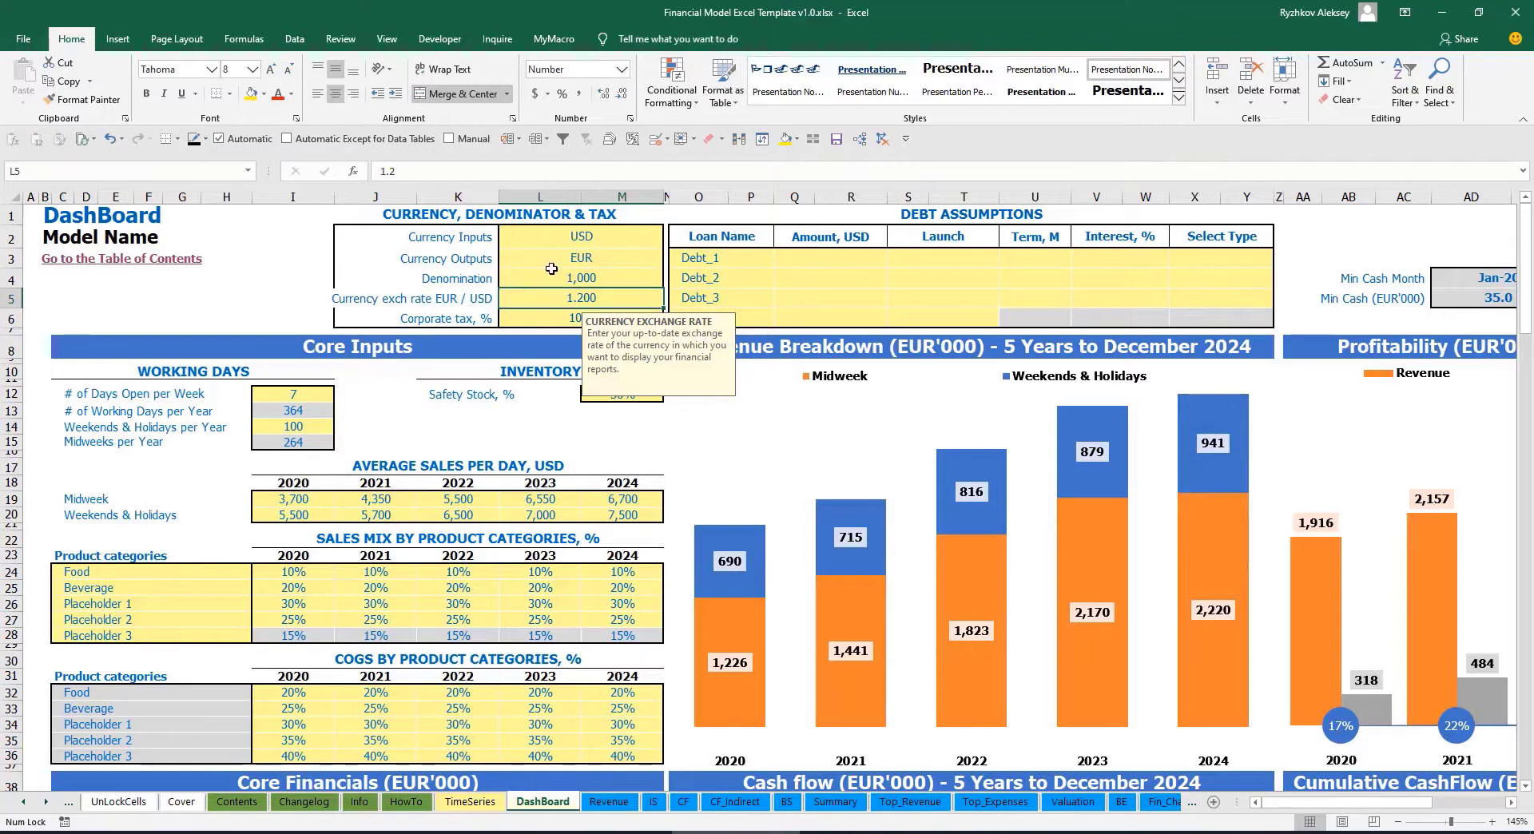
Step: Examine the Denomination setting and how the annual and monthly Income Statement headings on the Summary sheet show it
{"action": "left_click", "coordinate": [634, 286]}
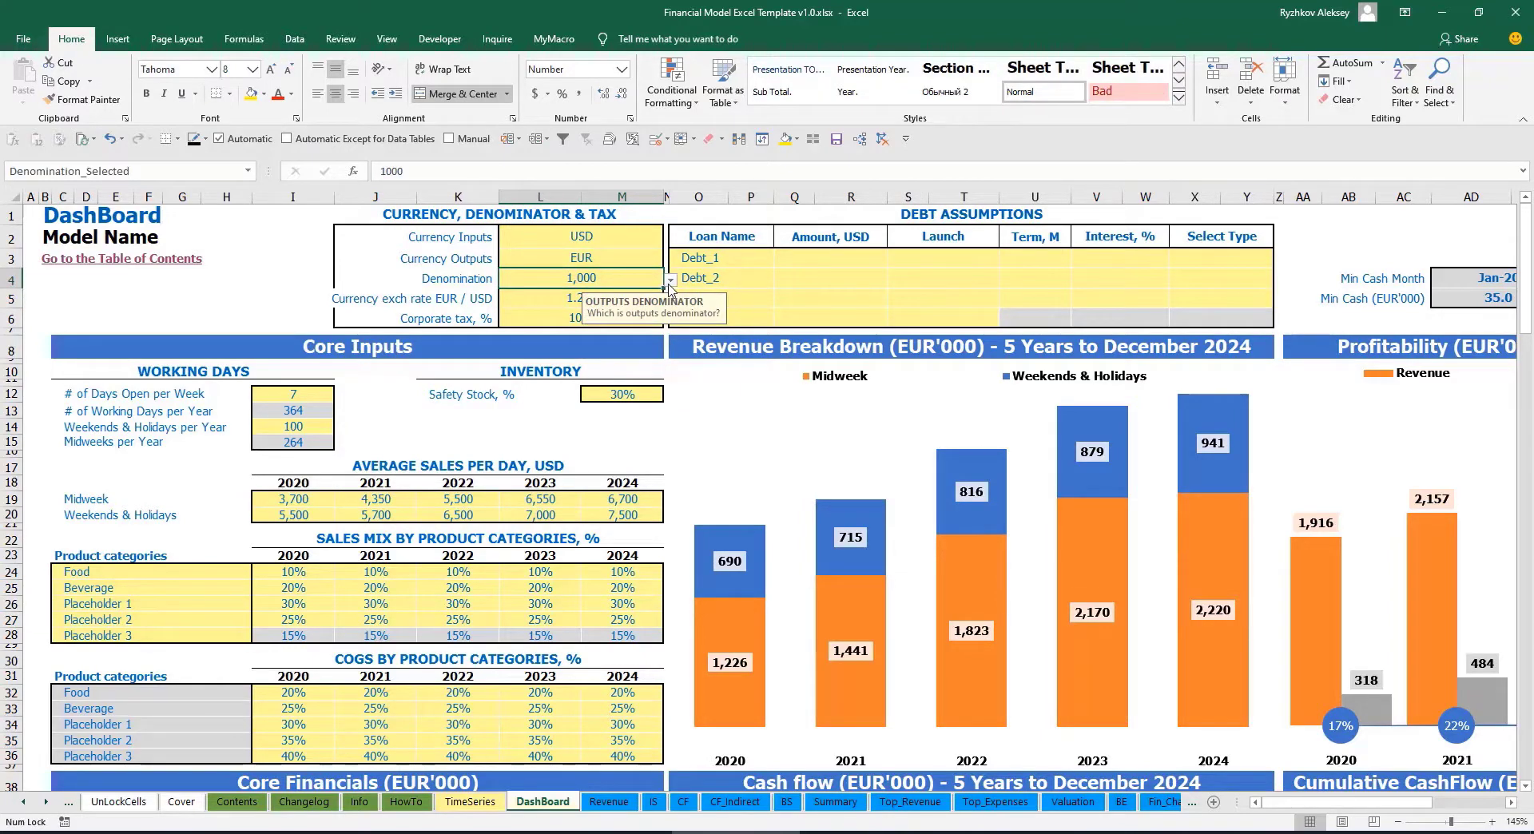
{"action": "left_click", "coordinate": [835, 802]}
{"action": "left_click", "coordinate": [250, 276]}
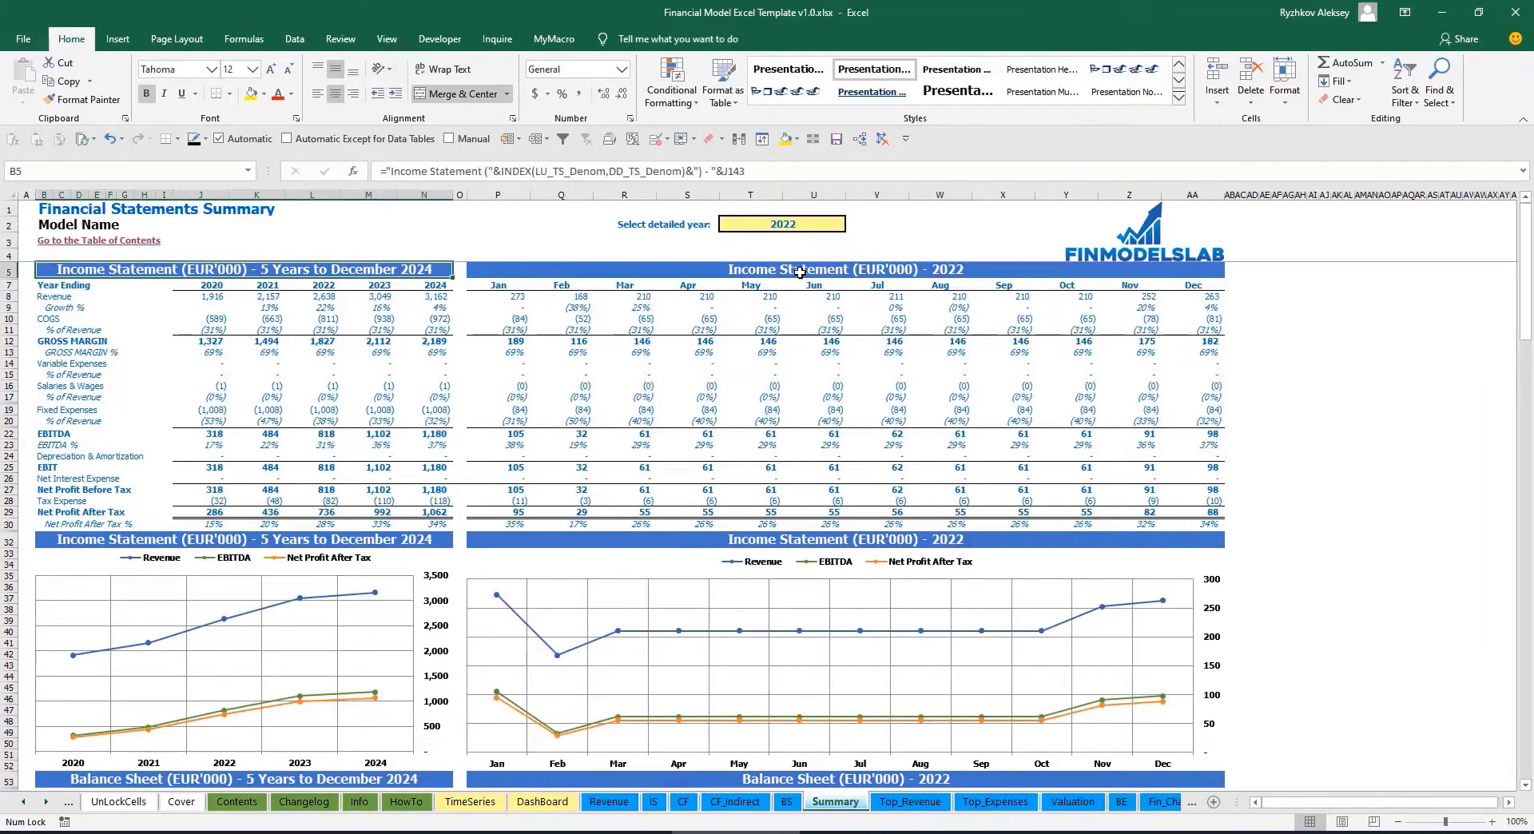
{"action": "left_click", "coordinate": [846, 265]}
{"action": "left_click", "coordinate": [336, 272]}
Step: Set the Denomination to 1,000,000 on the DashBoard and check the Income Statement figures on the Summary sheet
{"action": "left_click", "coordinate": [542, 801]}
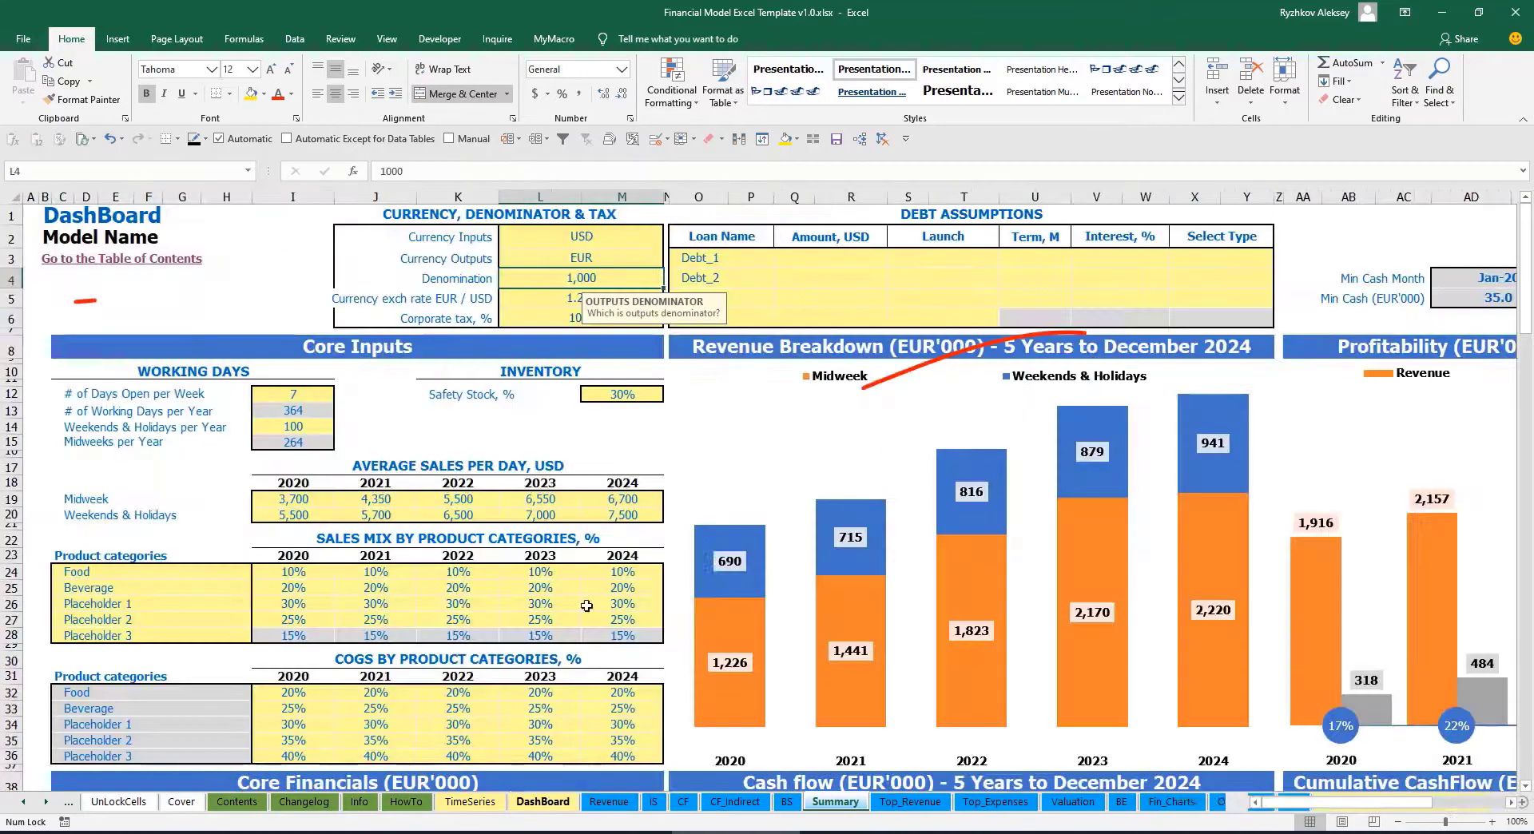
{"action": "left_click", "coordinate": [671, 281]}
{"action": "left_click", "coordinate": [590, 329]}
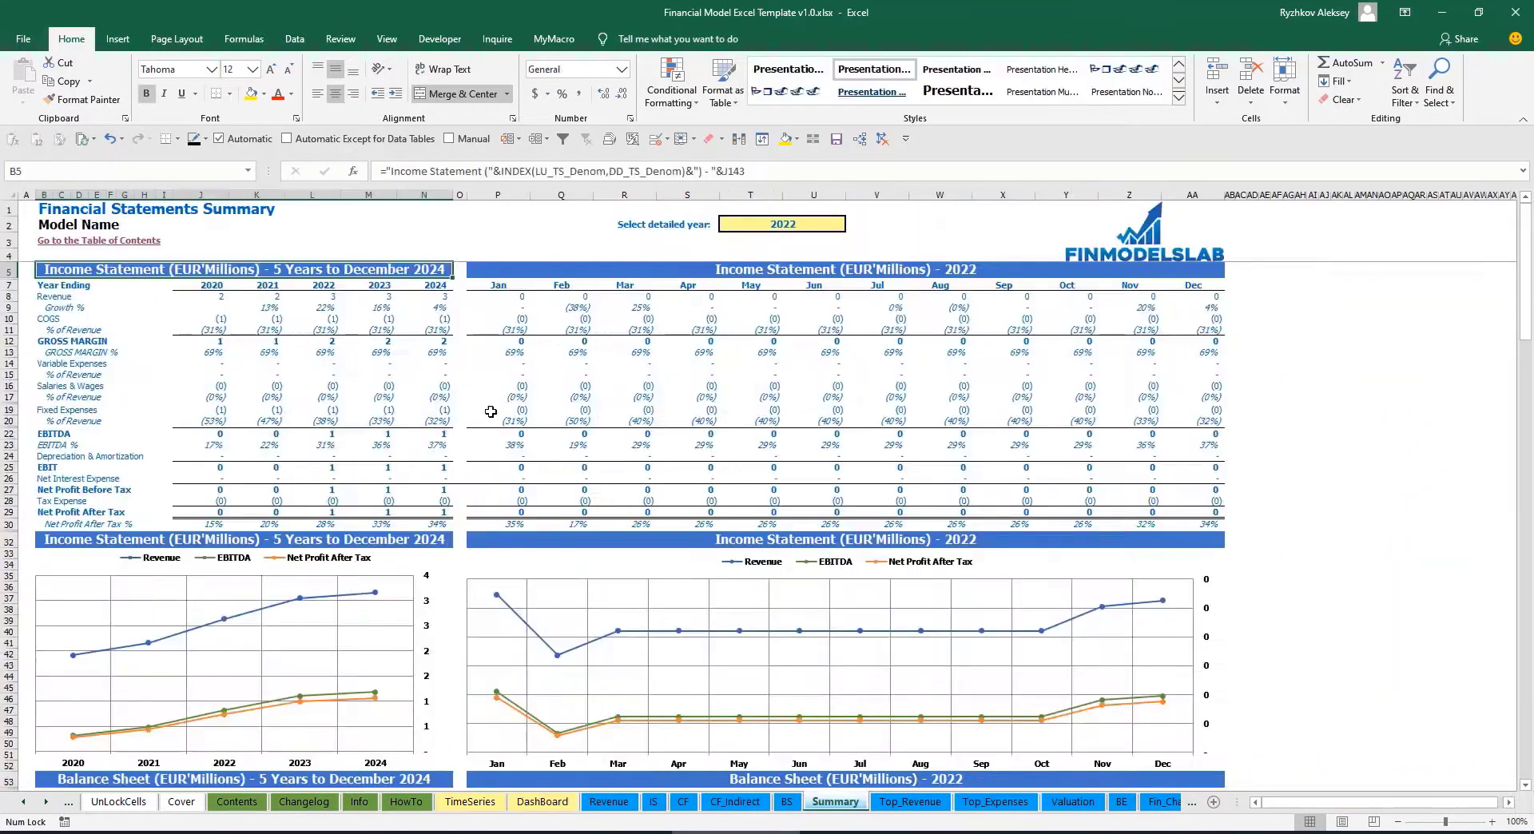
{"action": "left_click", "coordinate": [636, 269]}
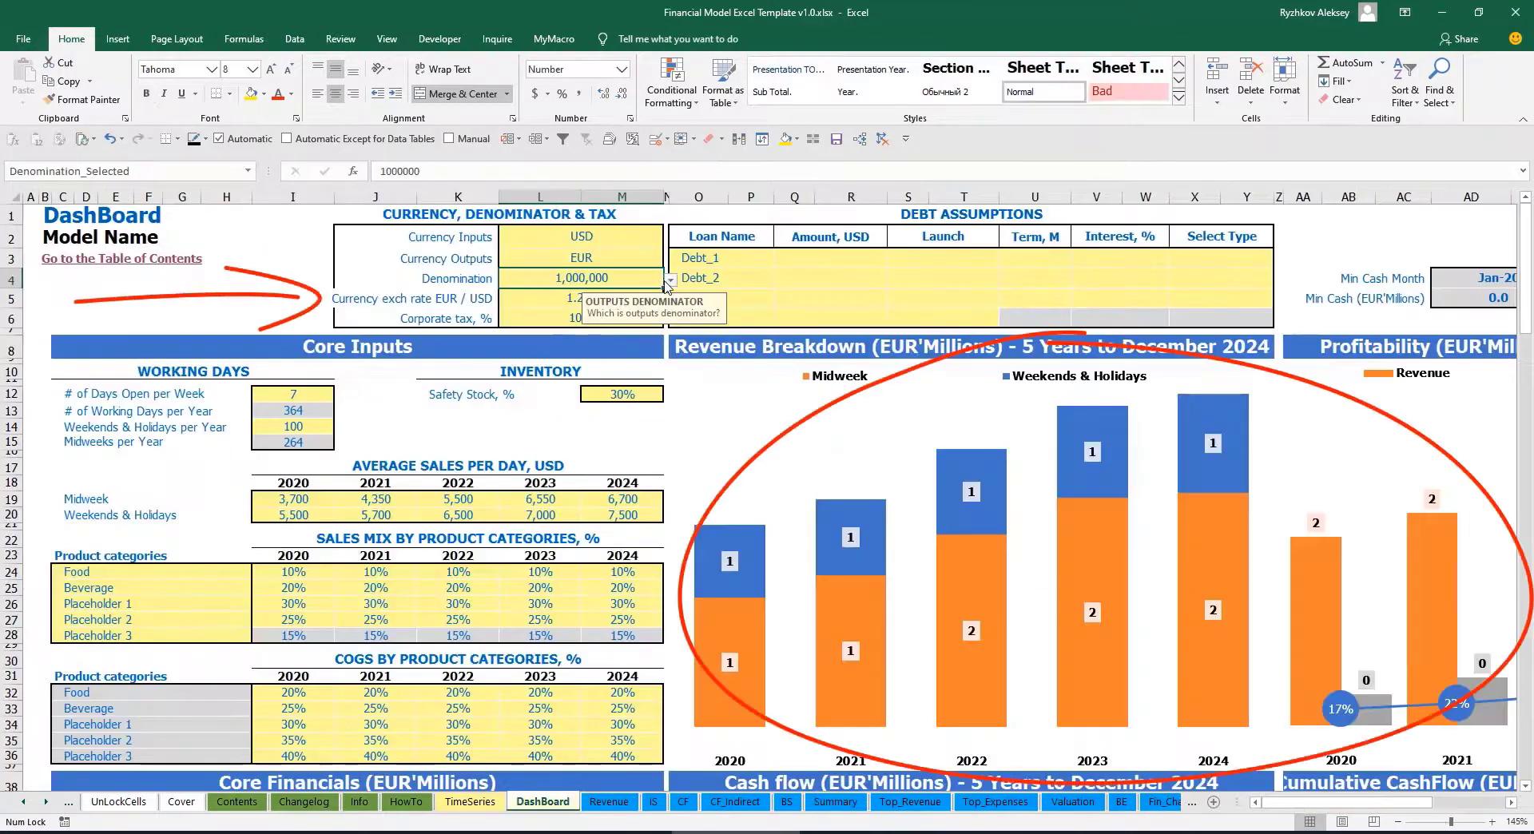
Step: Set the Denomination to 1 and check the Income Statement figures on the Summary sheet
{"action": "left_click", "coordinate": [670, 281]}
{"action": "left_click", "coordinate": [564, 302]}
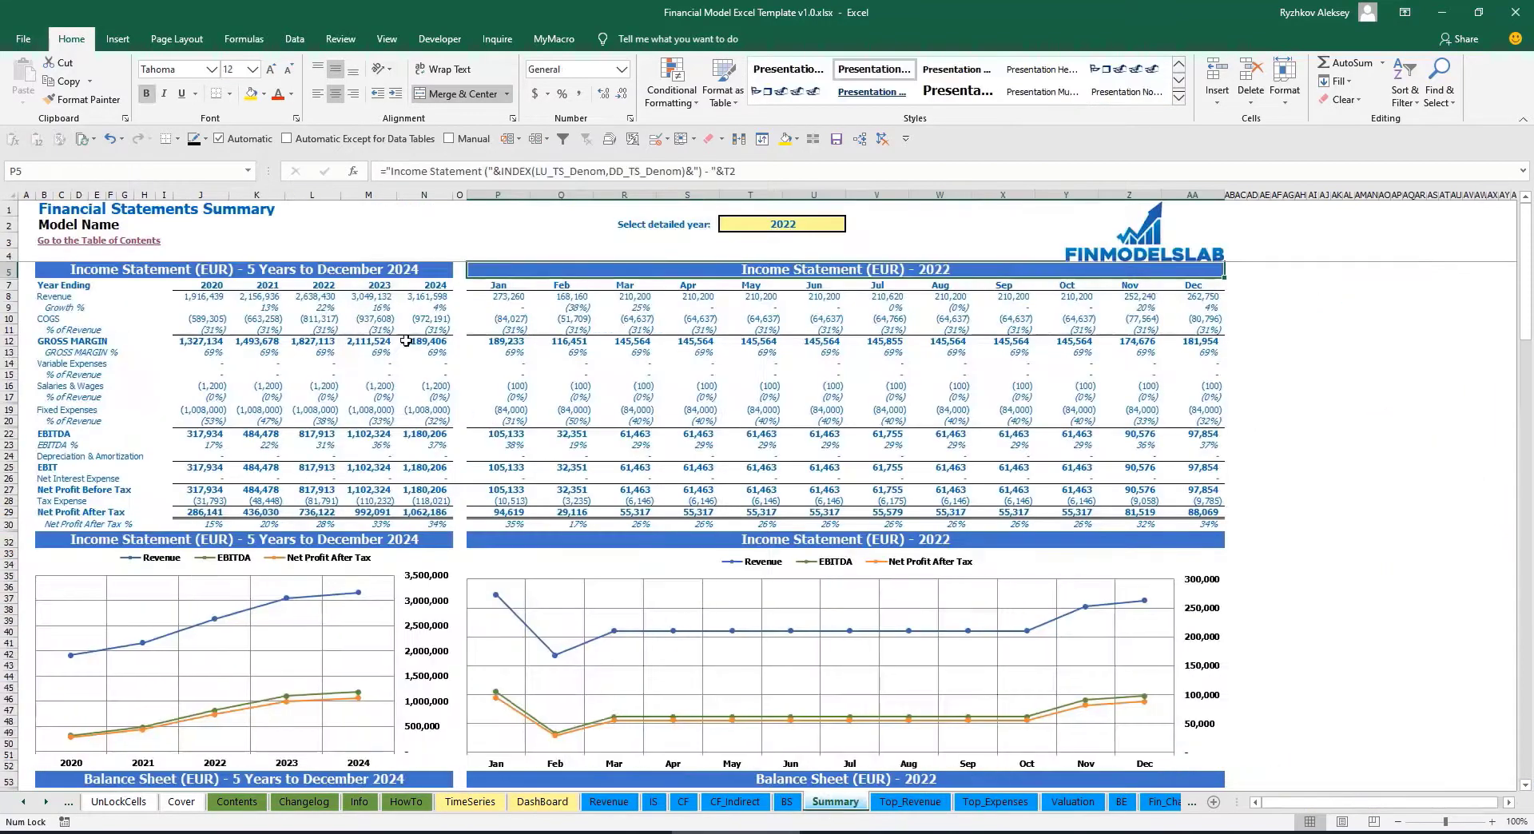
{"action": "left_click", "coordinate": [542, 801]}
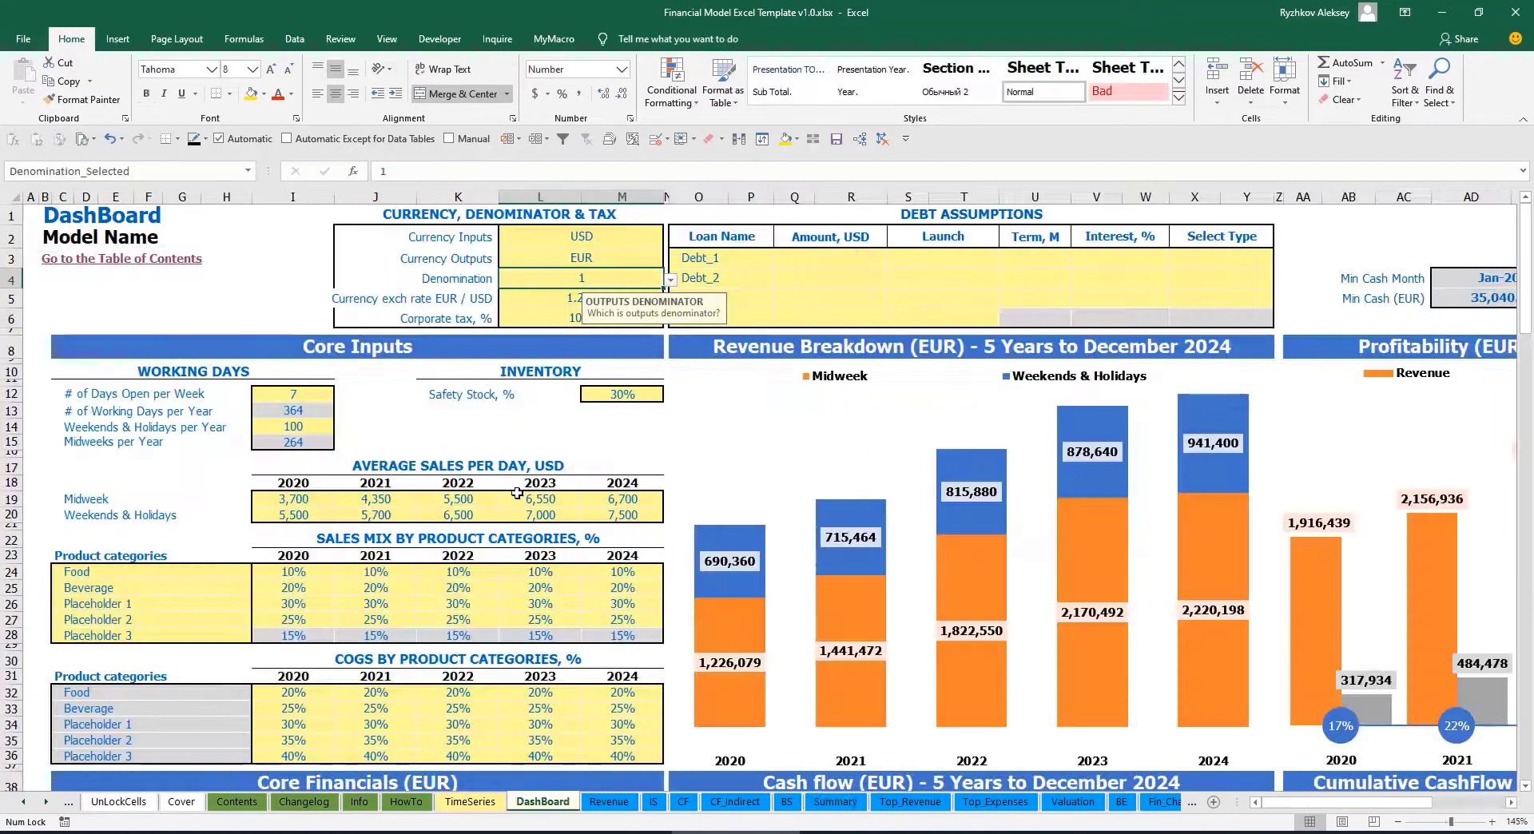
Step: Set the Corporate tax to 15% on the DashBoard and check the Tax Expense row on the Income Statement
{"action": "left_click", "coordinate": [547, 311]}
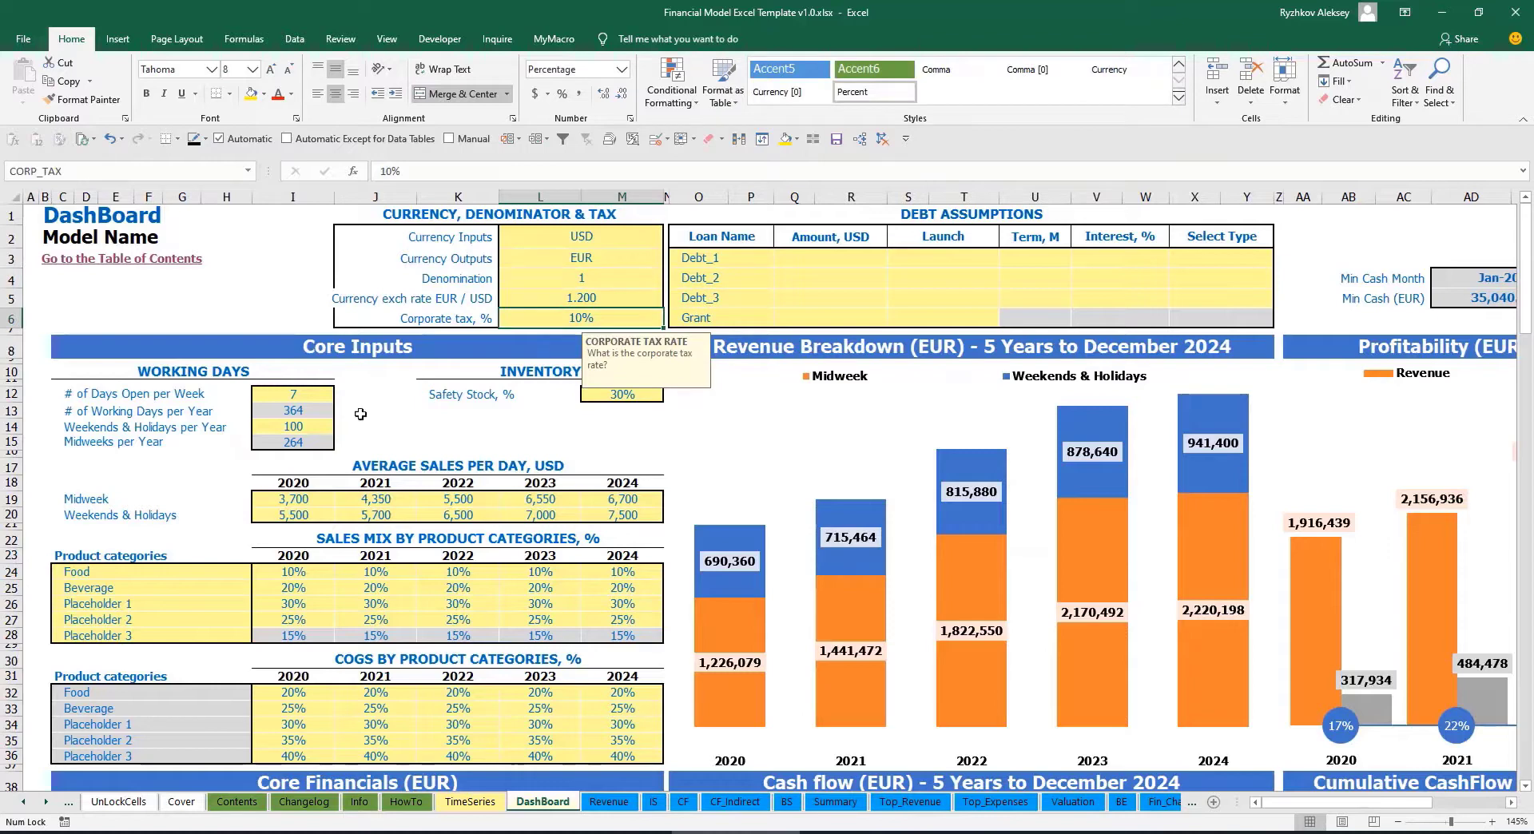
{"action": "type", "text": "15"}
{"action": "key", "text": "Return"}
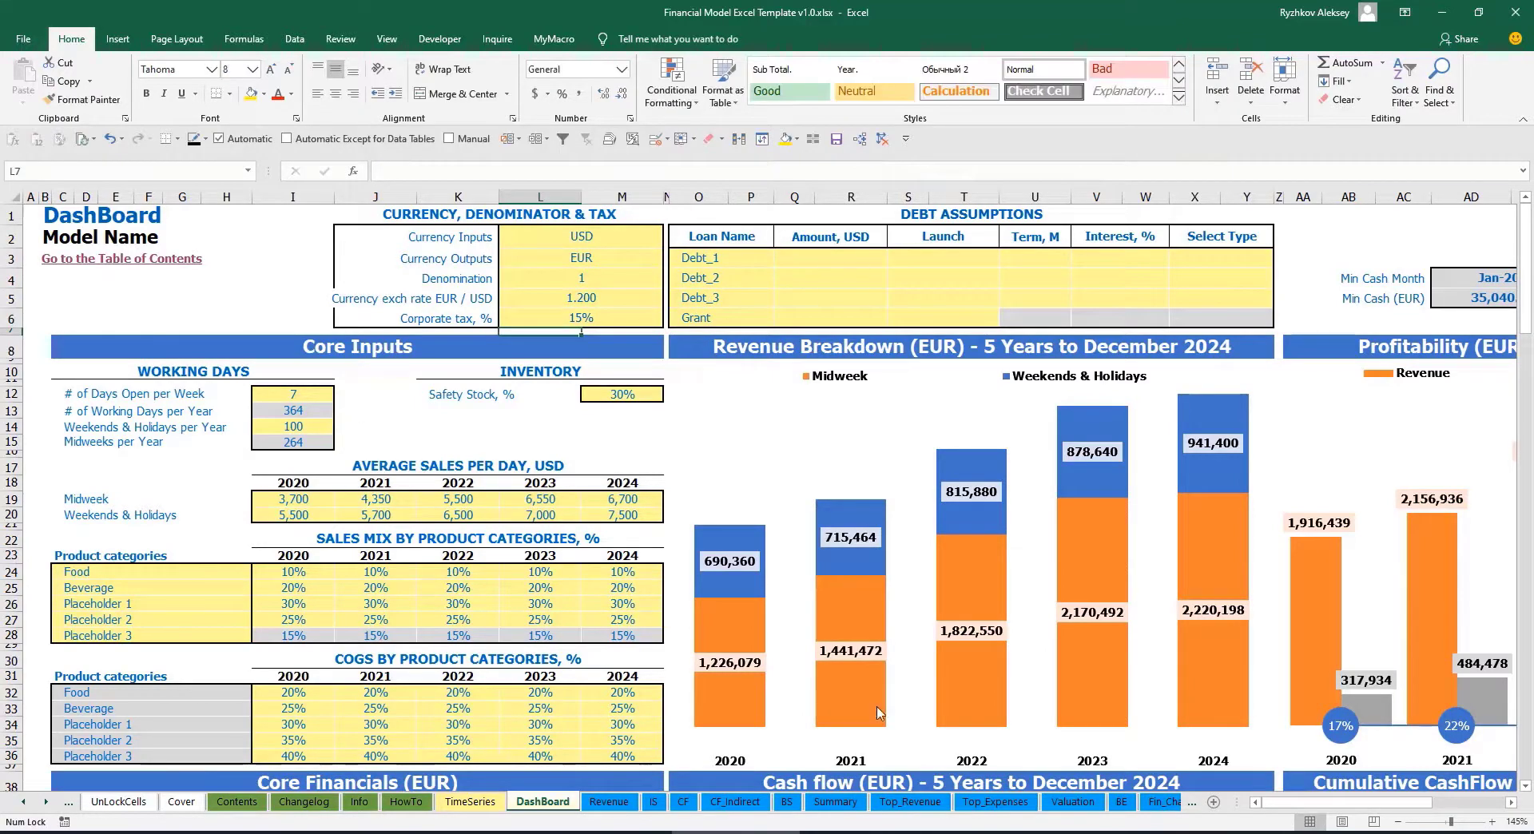
{"action": "left_click", "coordinate": [655, 803]}
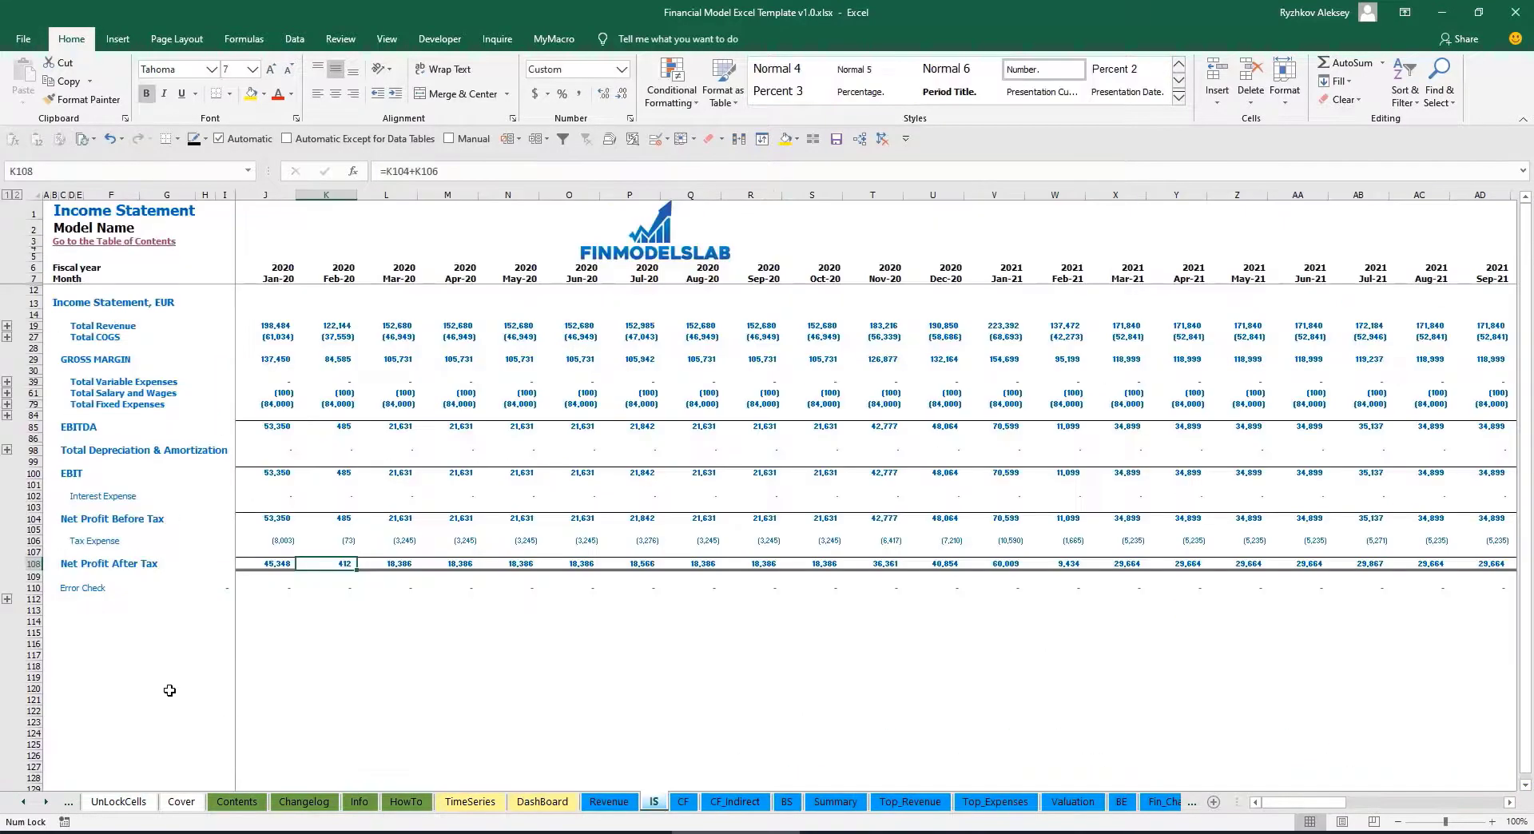
{"action": "left_click", "coordinate": [35, 541]}
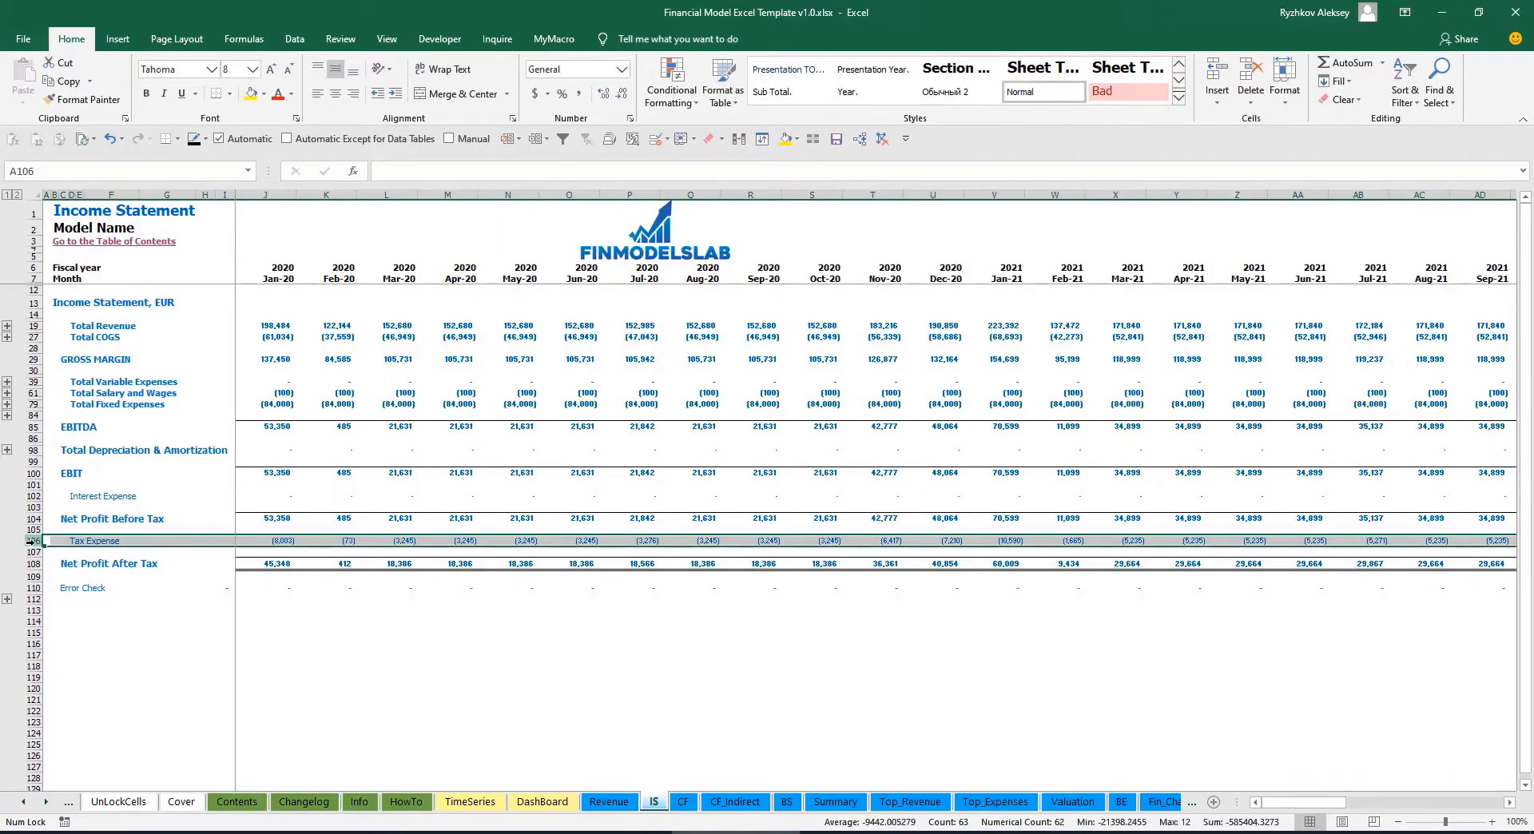